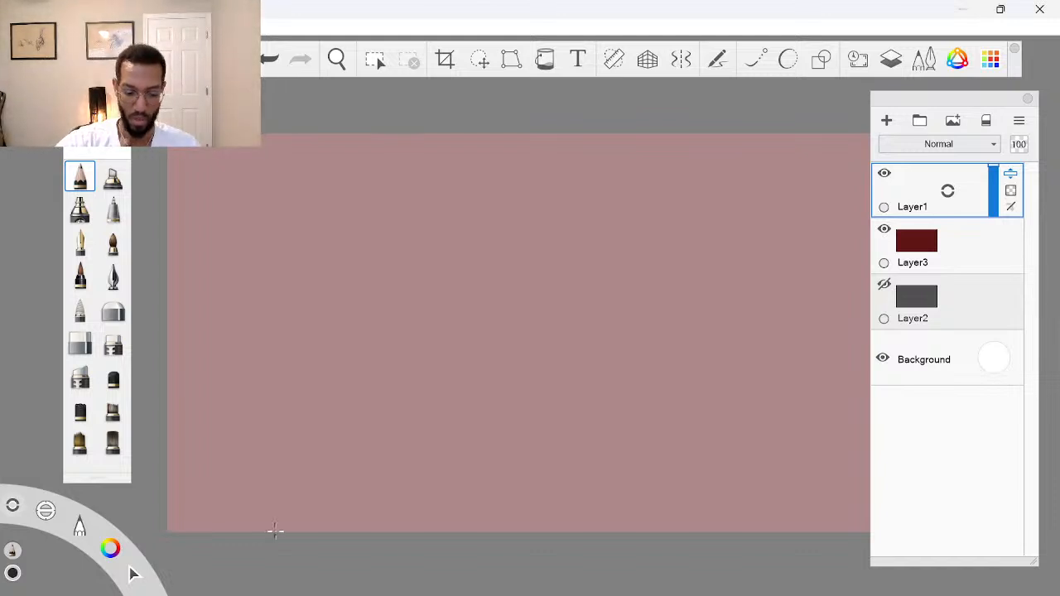
# Switch to the Word manuscript "2WIP PT3 complete book" and look through the Chapter 19 passage about the security door
pyautogui.moveTo(281, 595)
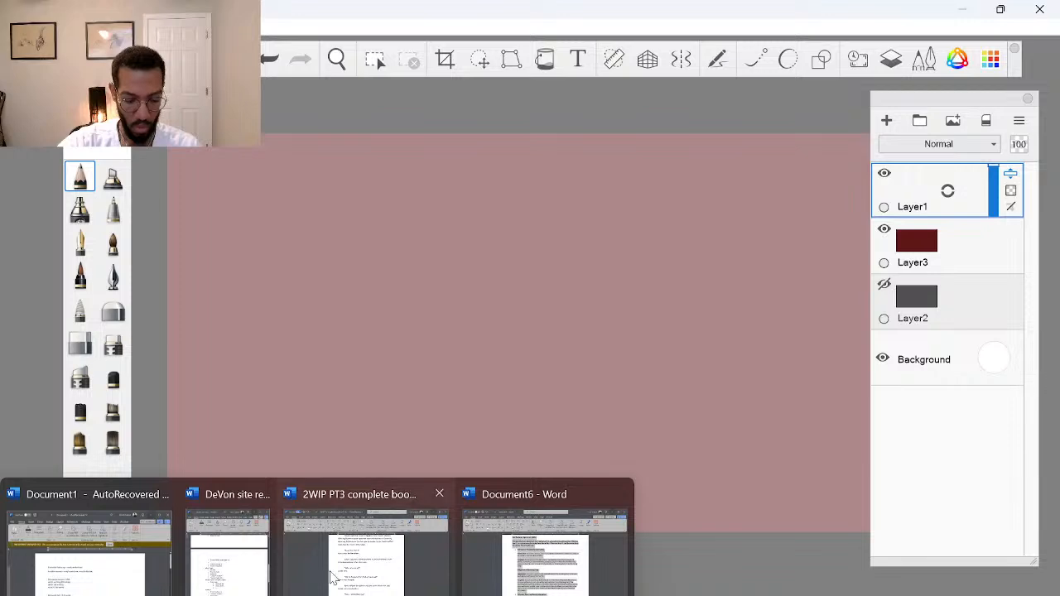
pyautogui.click(355, 551)
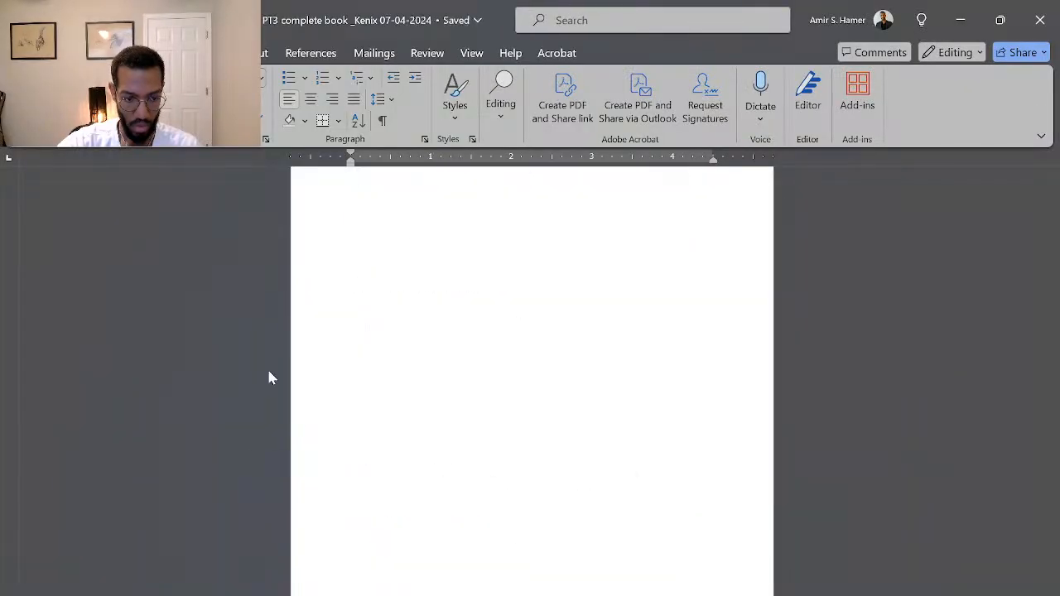
pyautogui.scroll(3, 251, 373)
pyautogui.scroll(1, 251, 373)
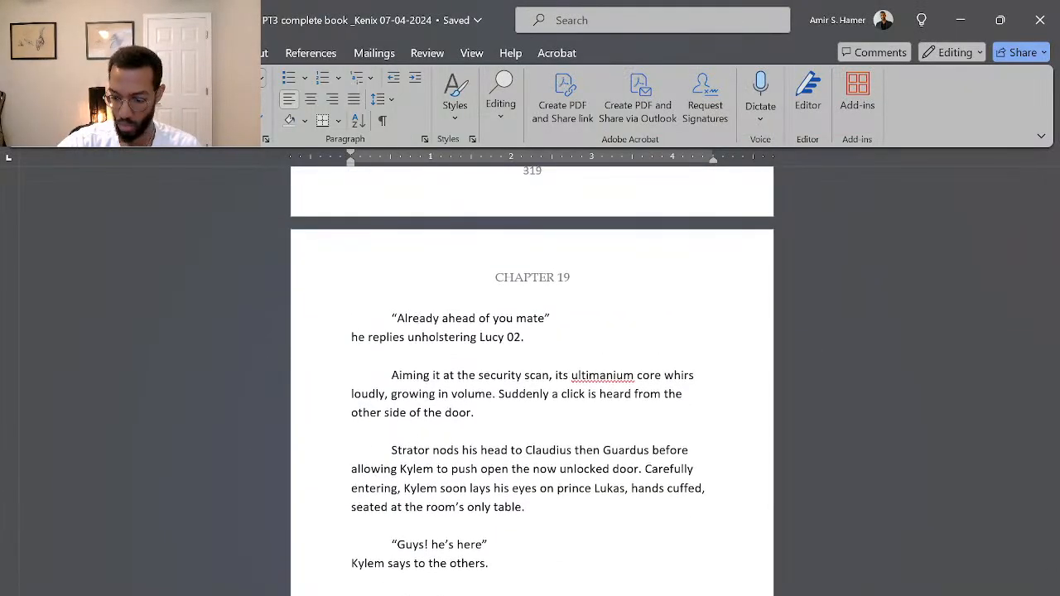
pyautogui.scroll(4, 83, 225)
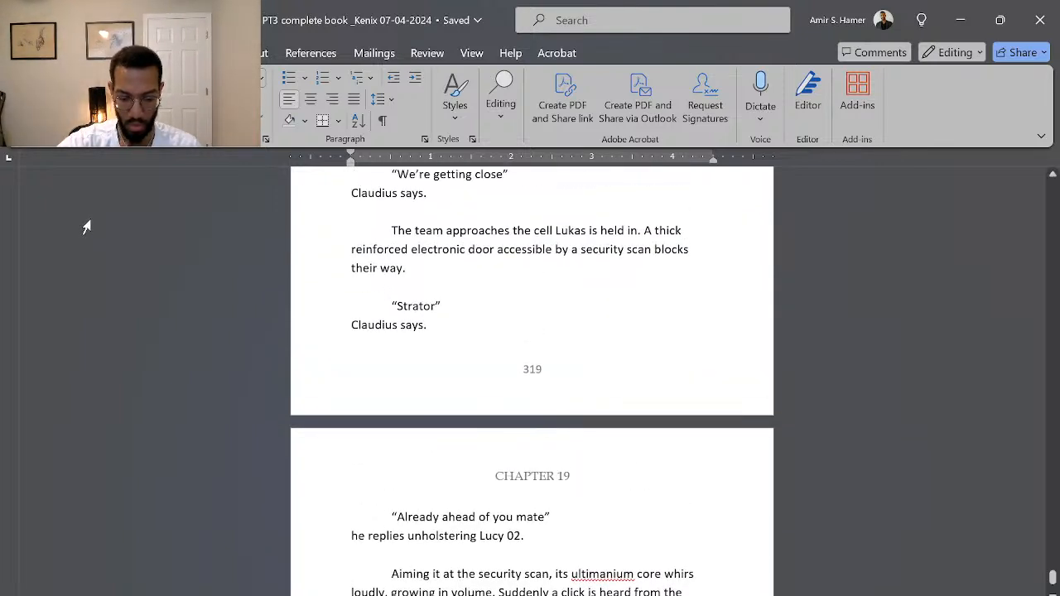
pyautogui.scroll(-1, 124, 211)
pyautogui.scroll(-1, 129, 194)
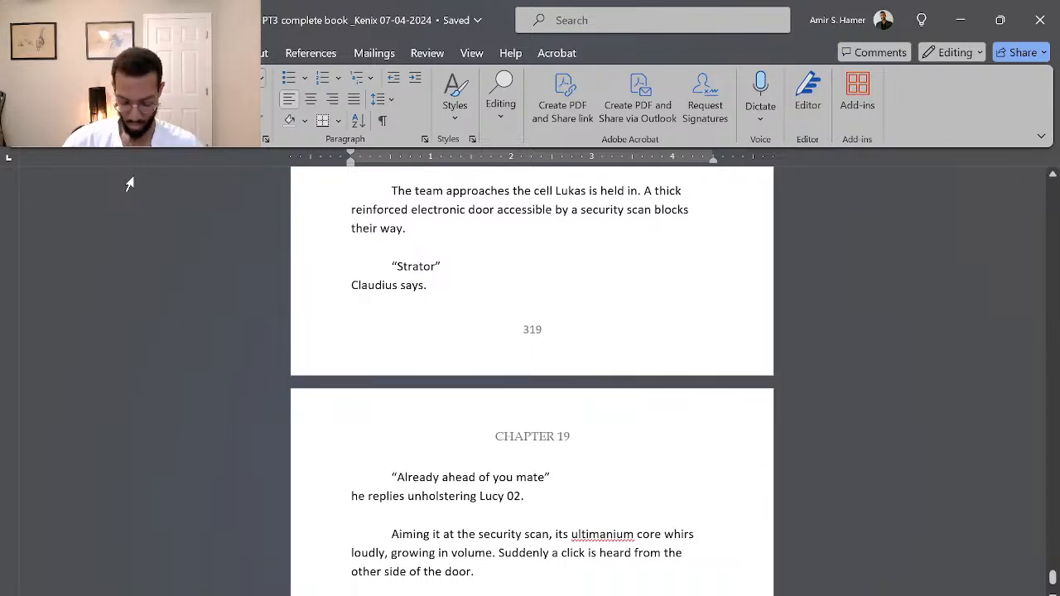
# Search the manuscript for "chassis" and for "centurion" to find the machine's description
pyautogui.hotkey('ctrl', 'f')
pyautogui.press('Return')
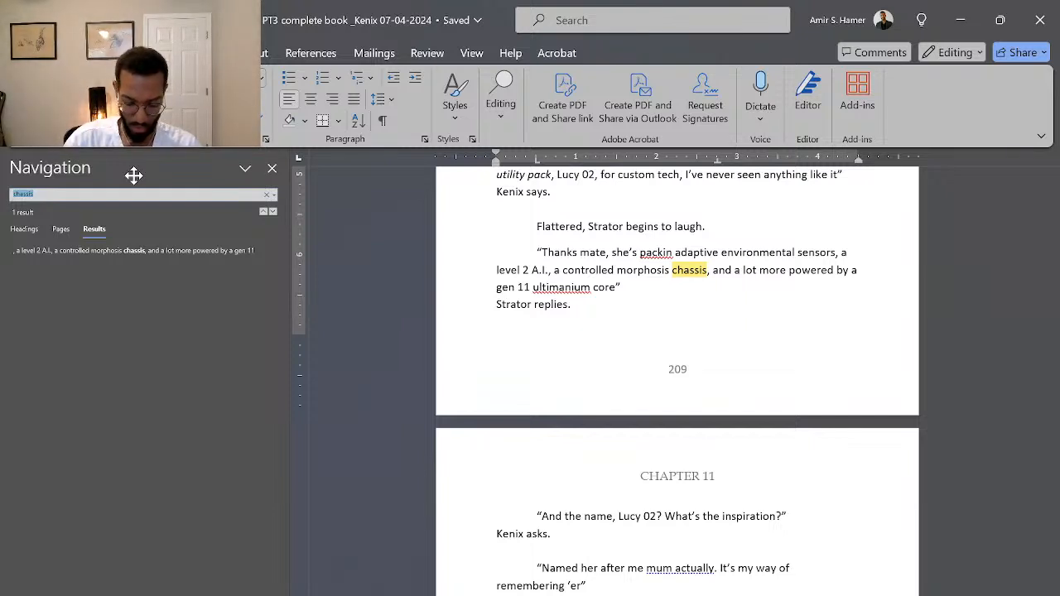
pyautogui.write('cent')
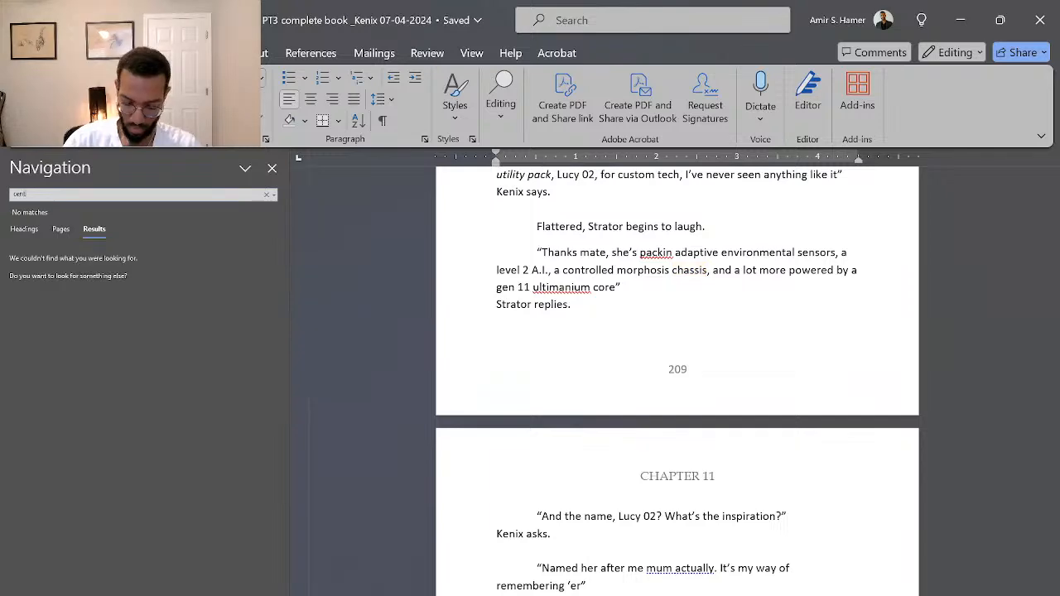
pyautogui.write('urion')
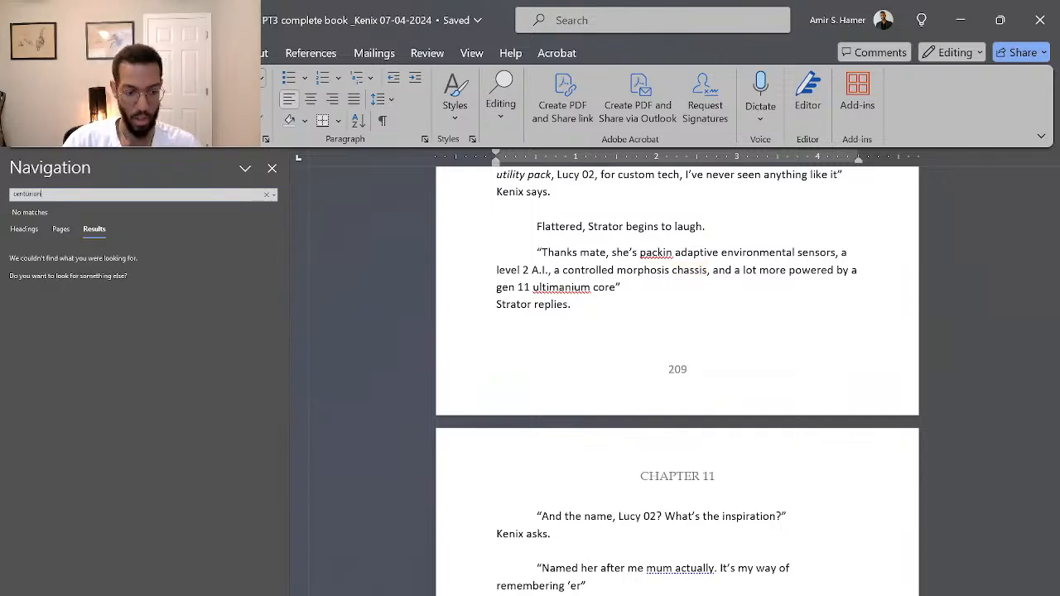
pyautogui.press('Return')
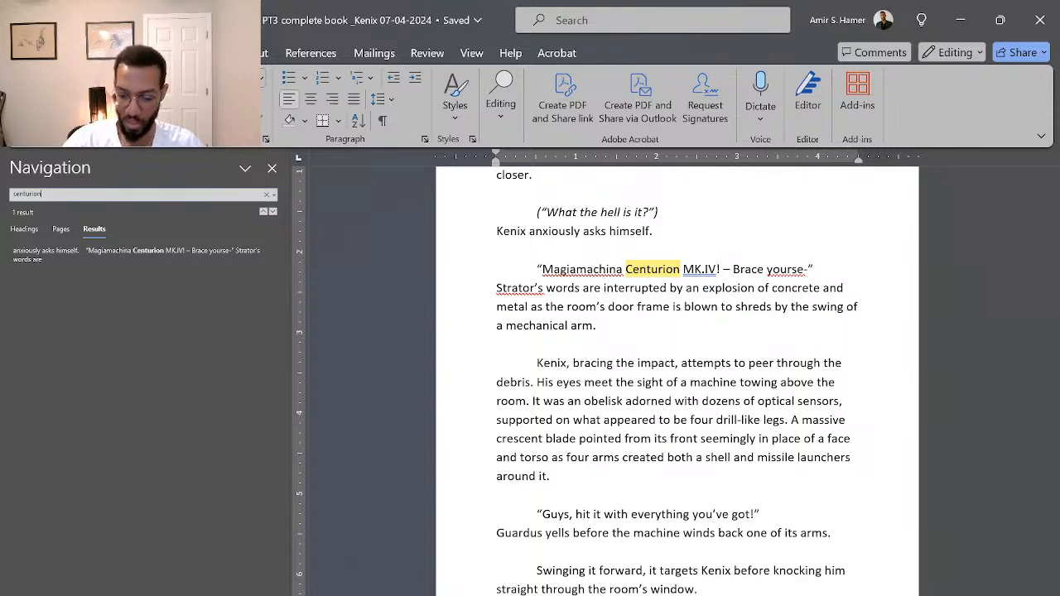
# Select the full paragraph below the "Magiamachina Centurion MK.IV" line that describes the machine as an obelisk
pyautogui.scroll(-2, 919, 473)
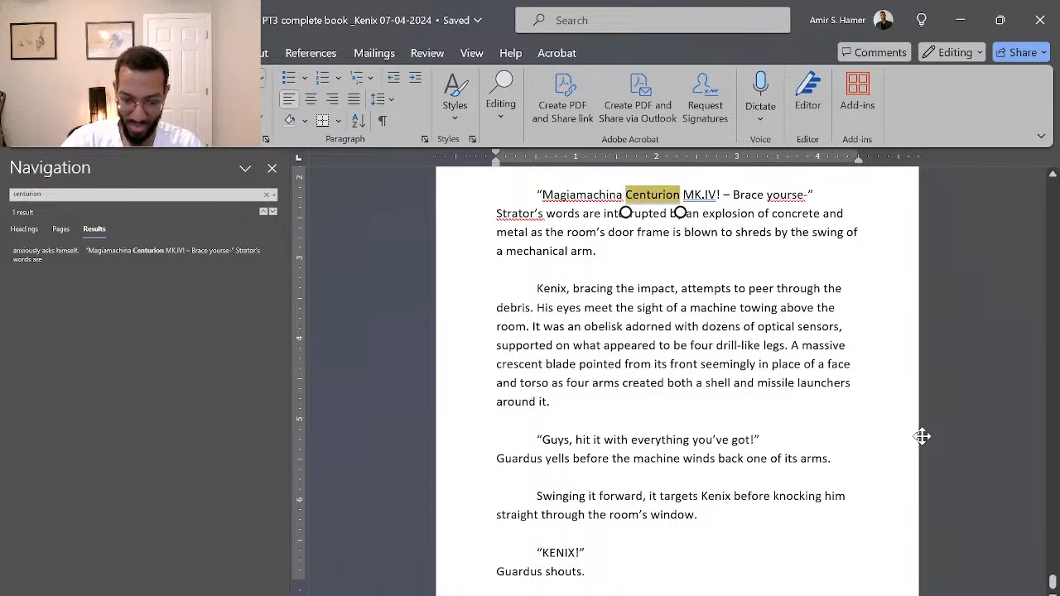
pyautogui.click(541, 289)
pyautogui.doubleClick(546, 290)
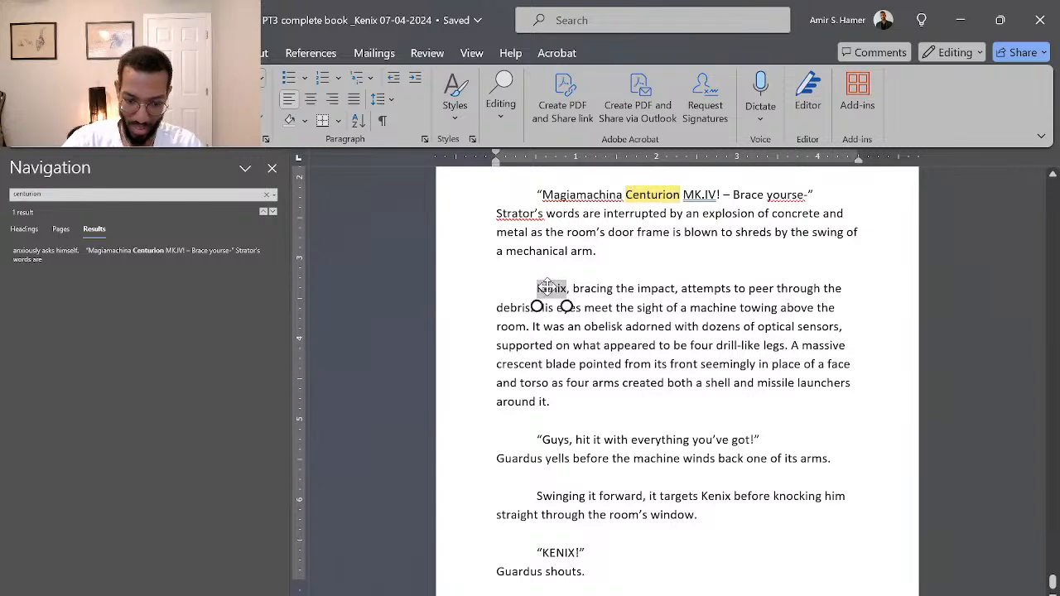
pyautogui.moveTo(570, 308); pyautogui.dragTo(620, 407)
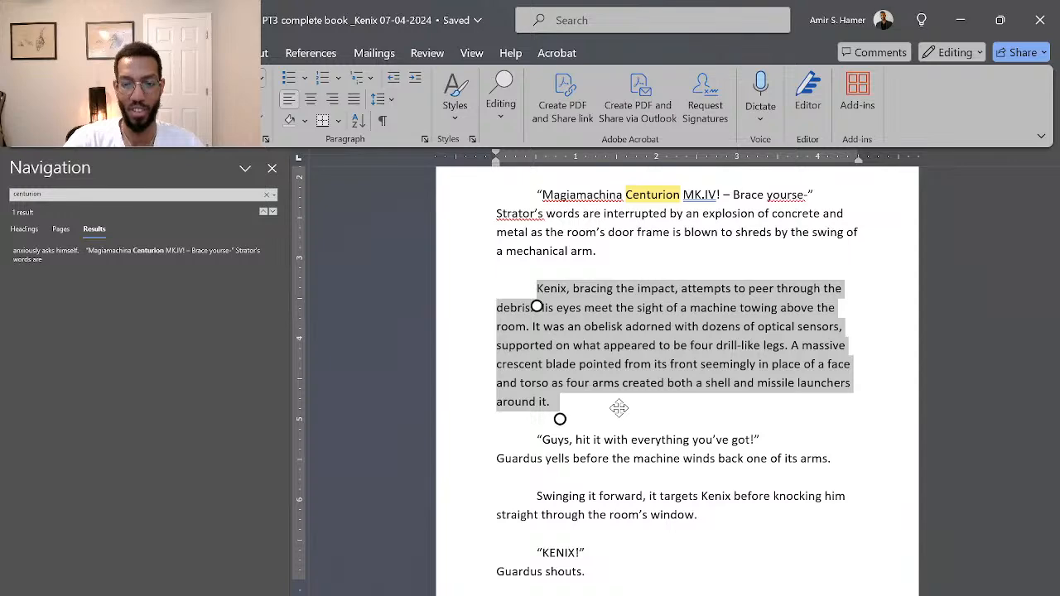
# Minimize the manuscript to return to the Sketchbook canvas, and reopen it briefly to reread the machine description
pyautogui.click(1001, 20)
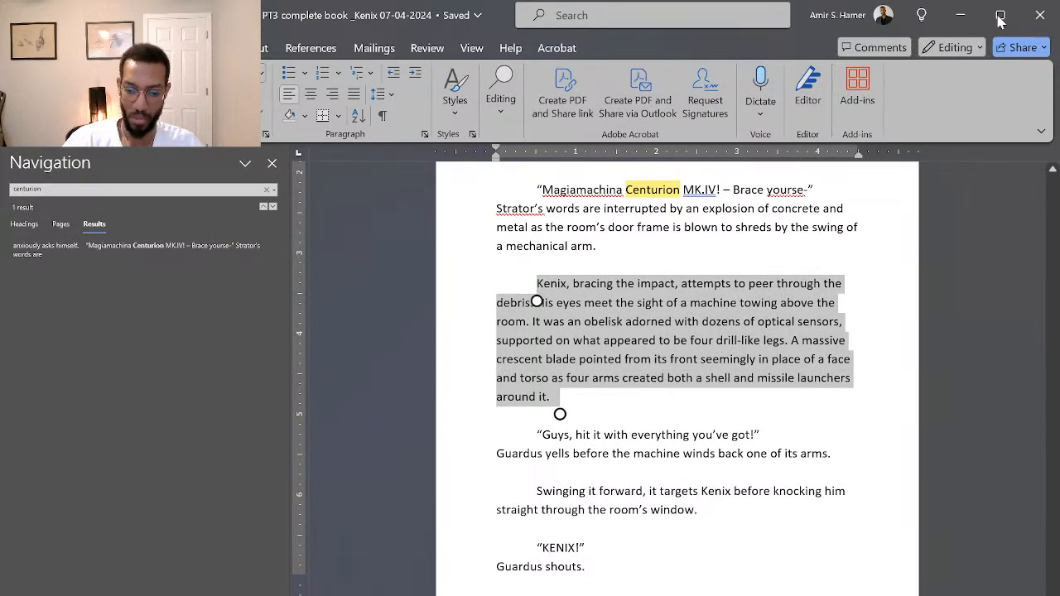
pyautogui.click(960, 15)
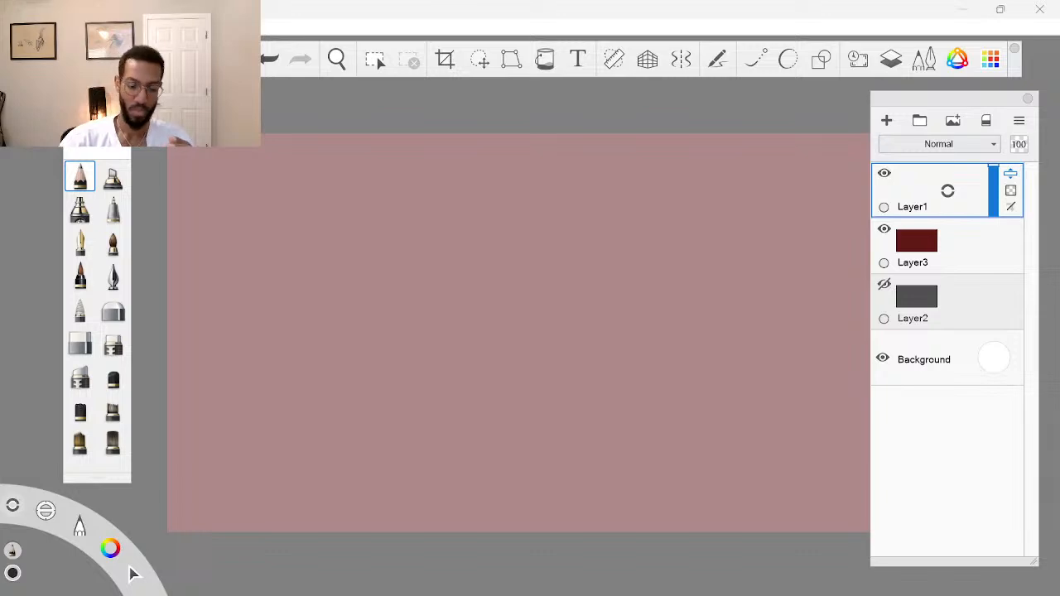
pyautogui.moveTo(312, 594)
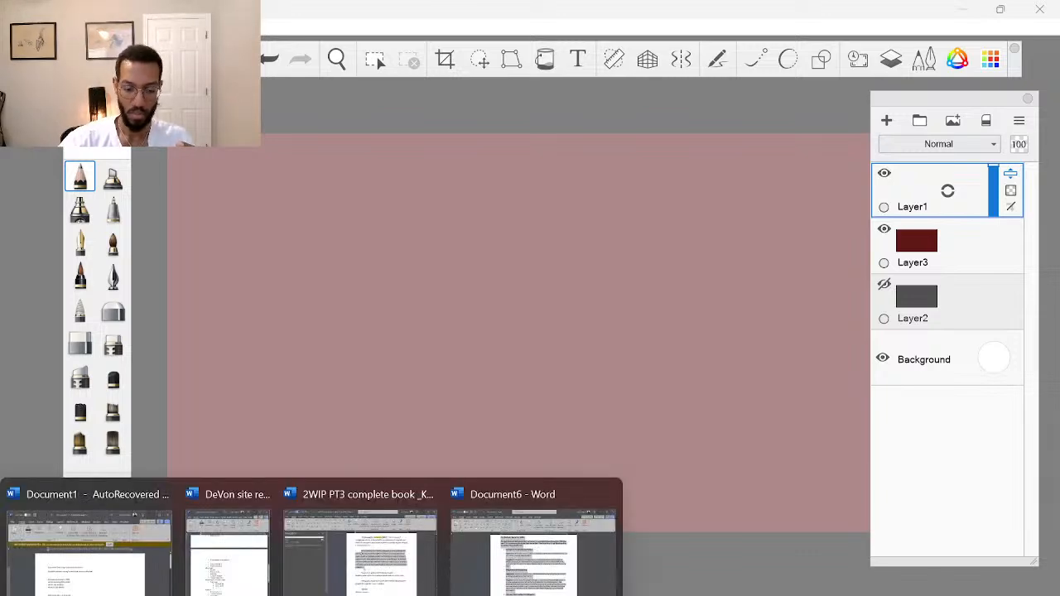
pyautogui.click(360, 546)
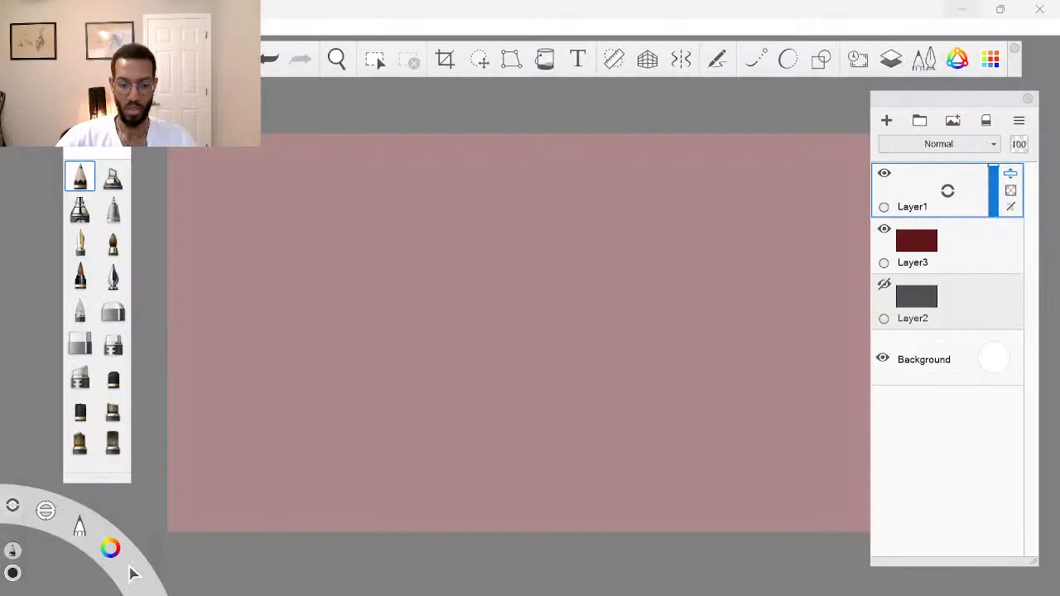
# Try a large freehand pencil oval in the middle of the canvas and undo it
pyautogui.moveTo(628, 220)
pyautogui.mouseDown()
pyautogui.moveTo(539, 194)
pyautogui.moveTo(691, 280)
pyautogui.moveTo(596, 199)
pyautogui.moveTo(447, 263)
pyautogui.mouseUp()
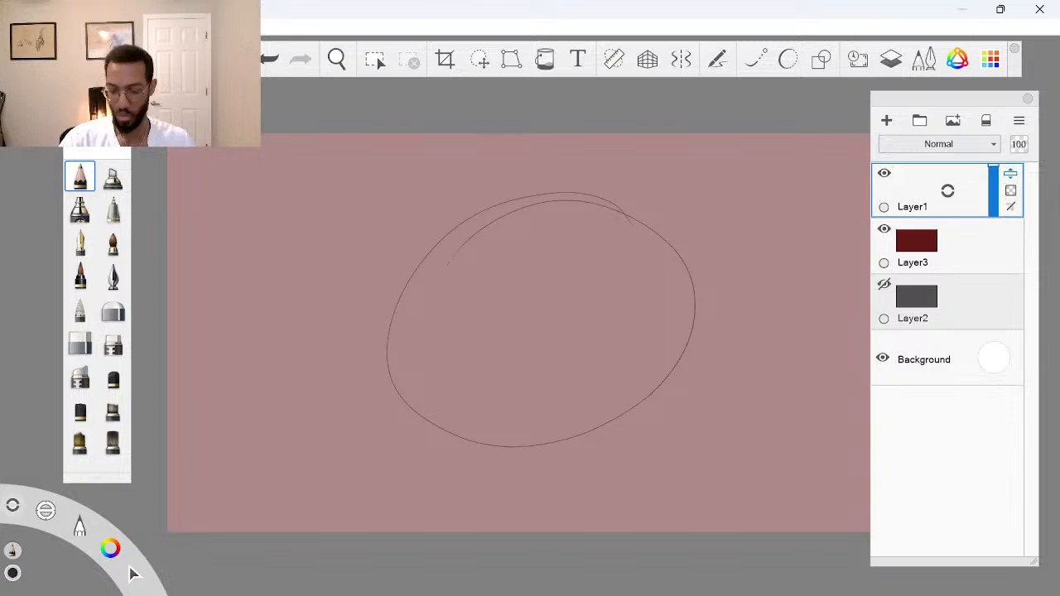
pyautogui.hotkey('ctrl', 'z')
# Sketch a tall, narrow obelisk on Layer1 with a long left edge, slanted top, short base and the lower part of its right edge
pyautogui.press('space')
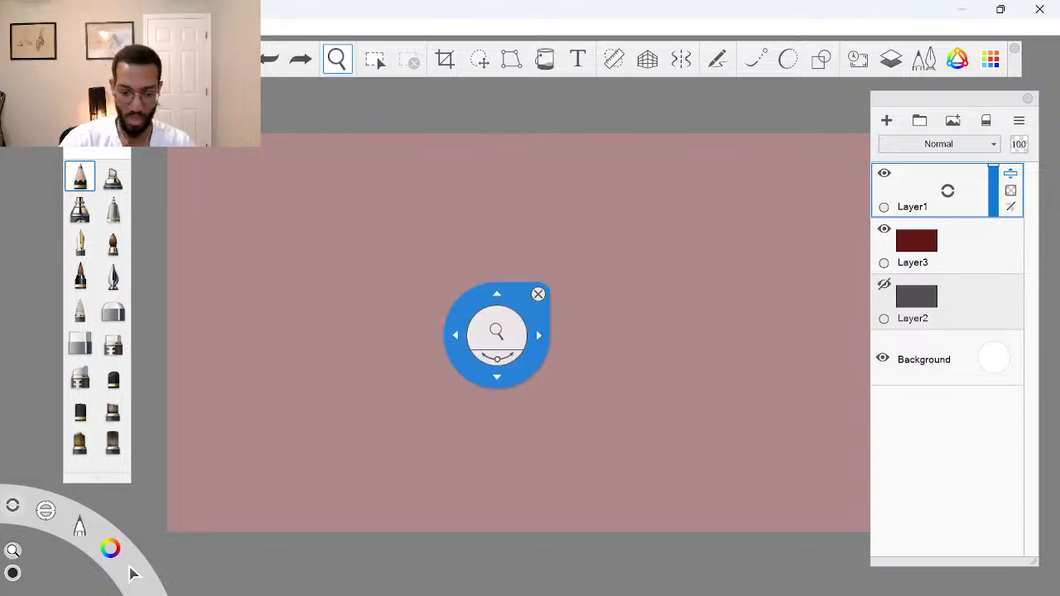
pyautogui.moveTo(497, 330); pyautogui.dragTo(530, 327)
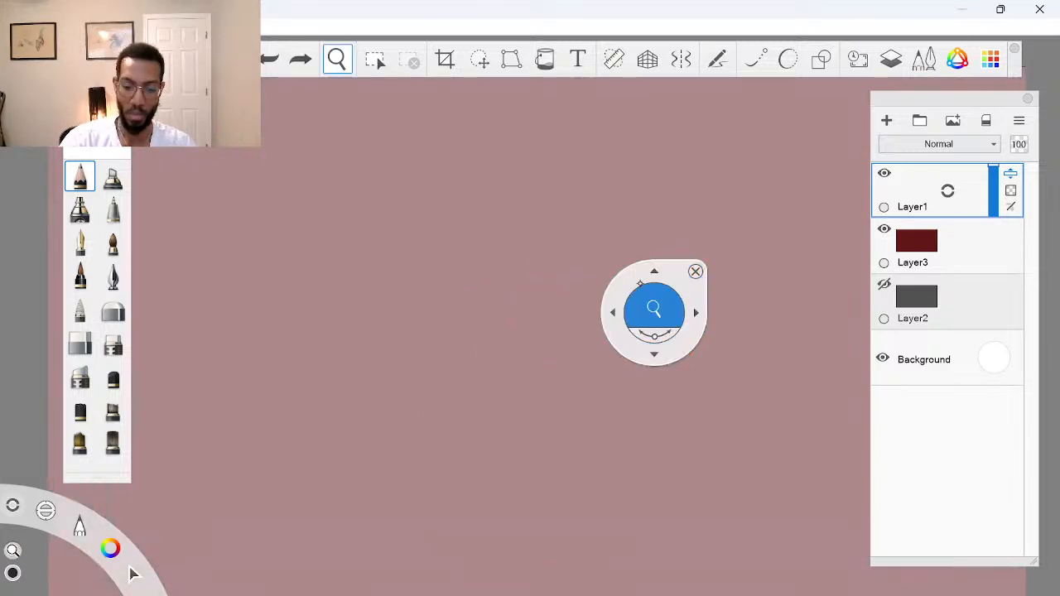
pyautogui.moveTo(606, 276); pyautogui.dragTo(665, 283)
pyautogui.press('space')
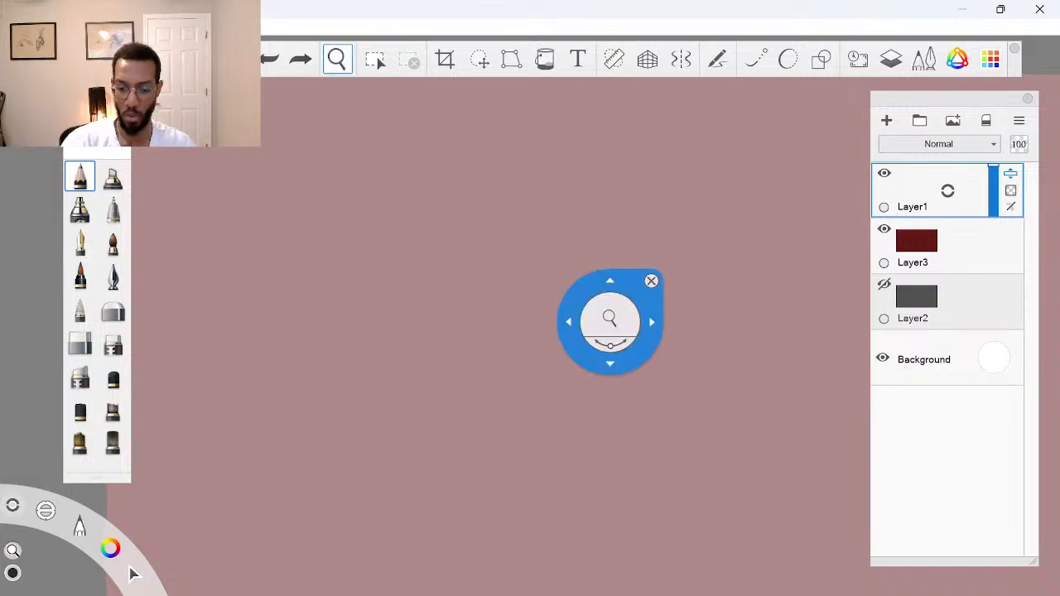
pyautogui.moveTo(672, 319); pyautogui.dragTo(649, 332)
pyautogui.moveTo(687, 372); pyautogui.dragTo(661, 419)
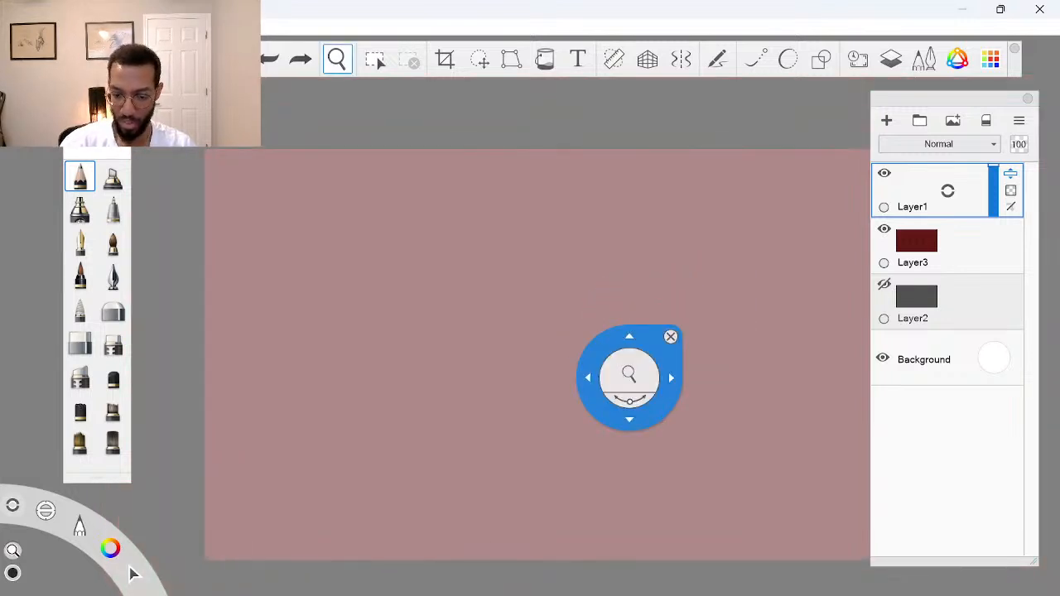
pyautogui.moveTo(629, 367); pyautogui.dragTo(670, 366)
pyautogui.moveTo(625, 333); pyautogui.dragTo(728, 319)
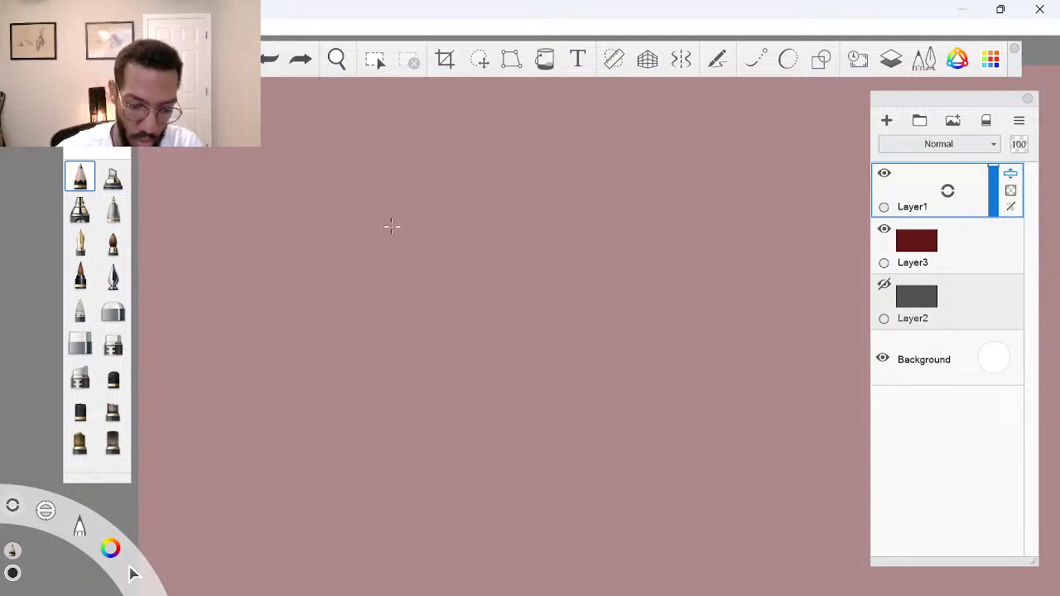
pyautogui.moveTo(407, 215)
pyautogui.mouseDown()
pyautogui.moveTo(365, 240)
pyautogui.moveTo(393, 225)
pyautogui.moveTo(369, 251)
pyautogui.moveTo(377, 263)
pyautogui.moveTo(358, 297)
pyautogui.moveTo(364, 473)
pyautogui.mouseUp()
pyautogui.moveTo(363, 355)
pyautogui.mouseDown()
pyautogui.moveTo(366, 474)
pyautogui.moveTo(368, 393)
pyautogui.moveTo(369, 507)
pyautogui.mouseUp()
pyautogui.moveTo(365, 399)
pyautogui.mouseDown()
pyautogui.moveTo(369, 535)
pyautogui.moveTo(422, 527)
pyautogui.moveTo(431, 426)
pyautogui.mouseUp()
pyautogui.moveTo(422, 517); pyautogui.dragTo(441, 303)
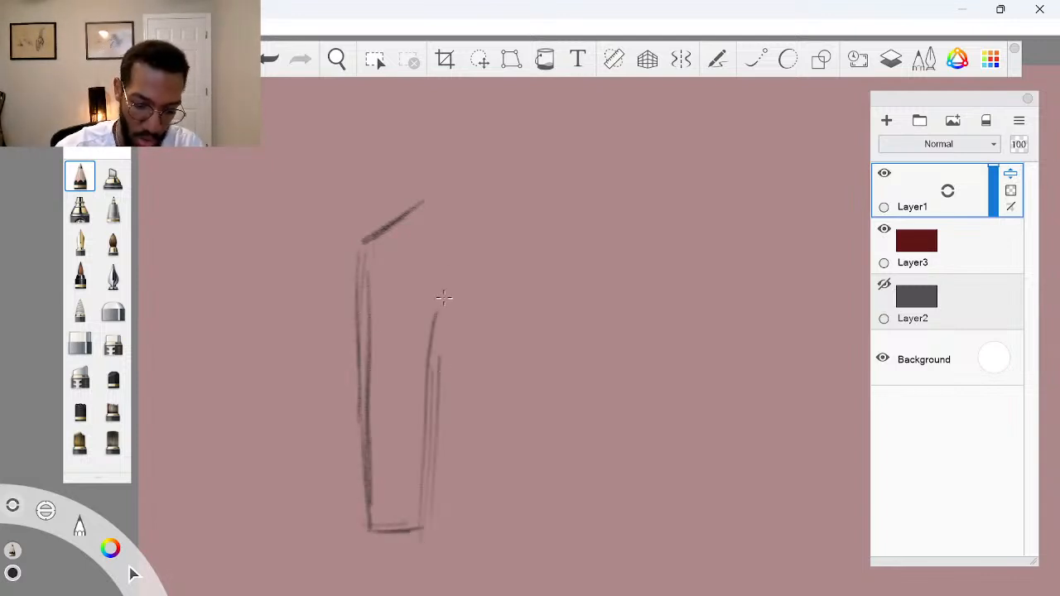
# Extend the obelisk's right edge up to a pointed corner, join it to the slanted top and darken the outline
pyautogui.moveTo(428, 469); pyautogui.dragTo(453, 236)
pyautogui.moveTo(443, 325)
pyautogui.mouseDown()
pyautogui.moveTo(463, 183)
pyautogui.moveTo(448, 256)
pyautogui.mouseUp()
pyautogui.moveTo(431, 200); pyautogui.dragTo(346, 257)
pyautogui.moveTo(347, 257)
pyautogui.mouseDown()
pyautogui.moveTo(449, 184)
pyautogui.moveTo(396, 225)
pyautogui.mouseUp()
pyautogui.moveTo(454, 195); pyautogui.dragTo(441, 369)
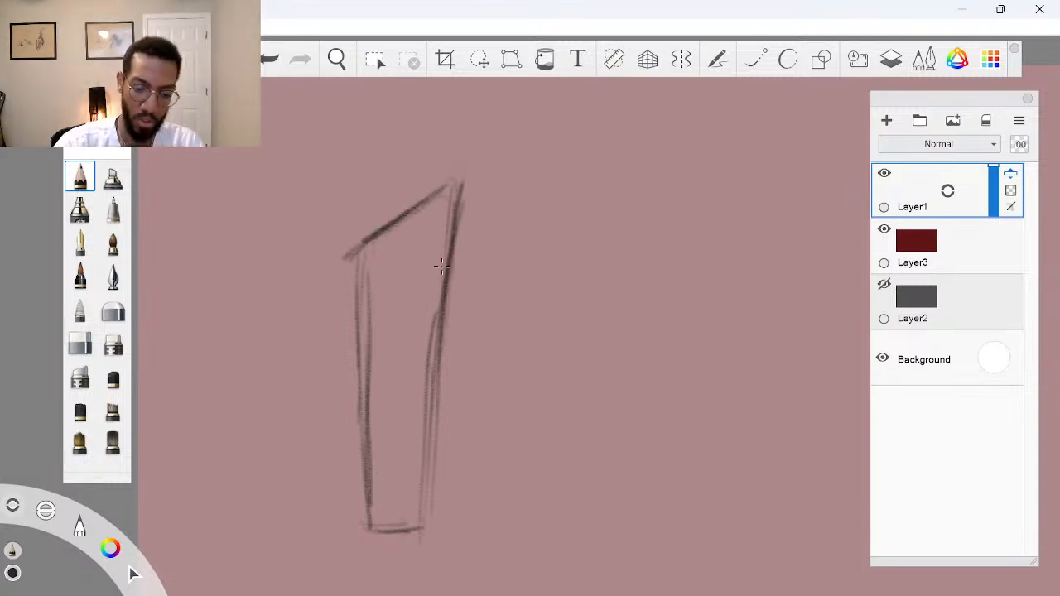
pyautogui.moveTo(435, 260)
pyautogui.mouseDown()
pyautogui.moveTo(439, 216)
pyautogui.moveTo(359, 245)
pyautogui.mouseUp()
pyautogui.moveTo(357, 249); pyautogui.dragTo(361, 328)
pyautogui.moveTo(364, 276); pyautogui.dragTo(371, 512)
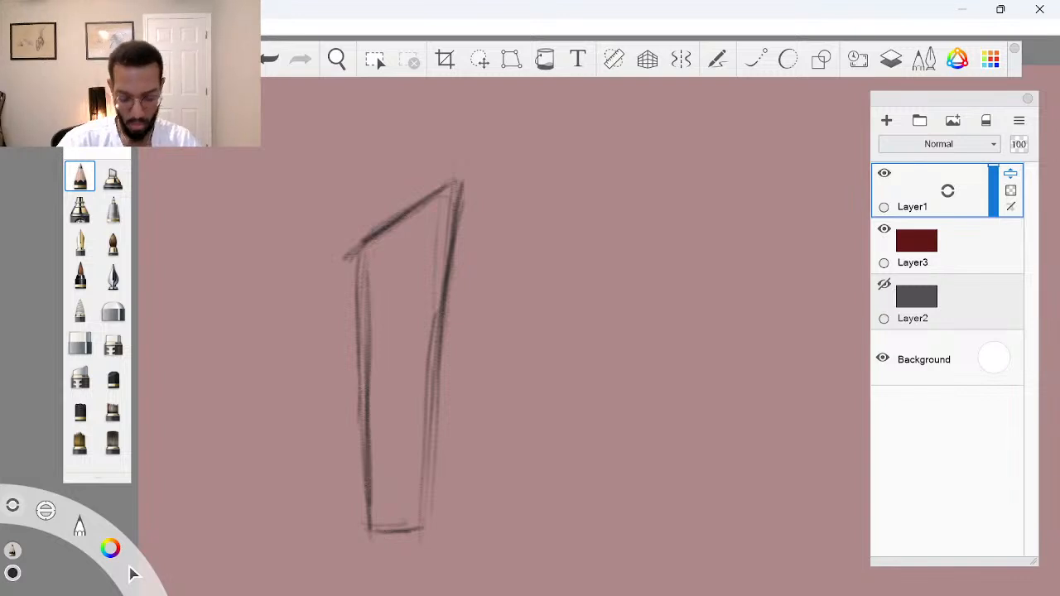
# Check the obelisk sketch as a whole and reopen the Word manuscript to reread the paragraph describing the machine
pyautogui.press('space')
pyautogui.moveTo(530, 384); pyautogui.dragTo(486, 403)
pyautogui.moveTo(556, 495); pyautogui.dragTo(545, 449)
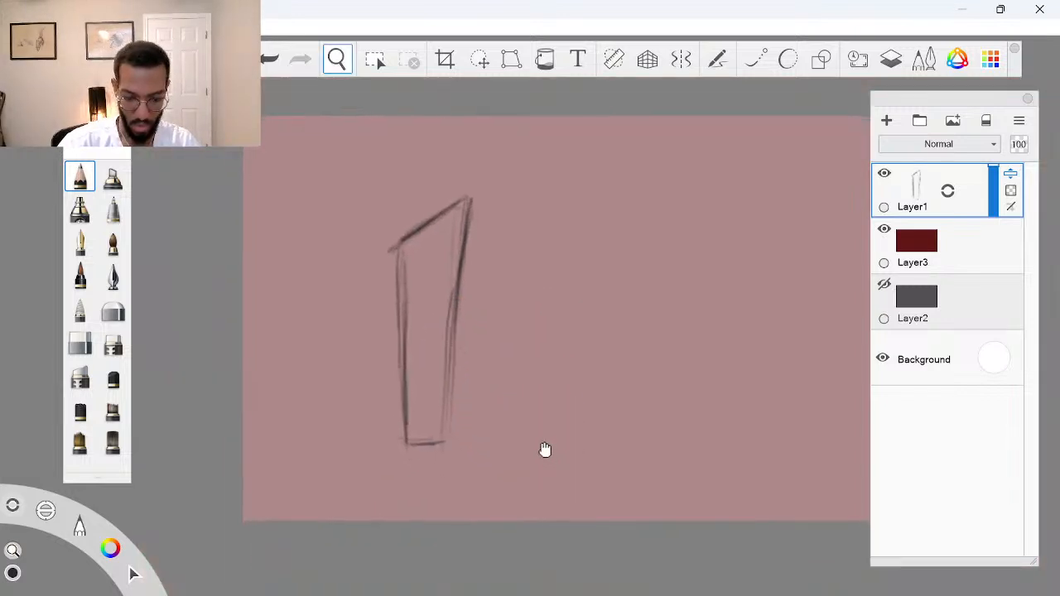
pyautogui.moveTo(419, 359); pyautogui.dragTo(516, 382)
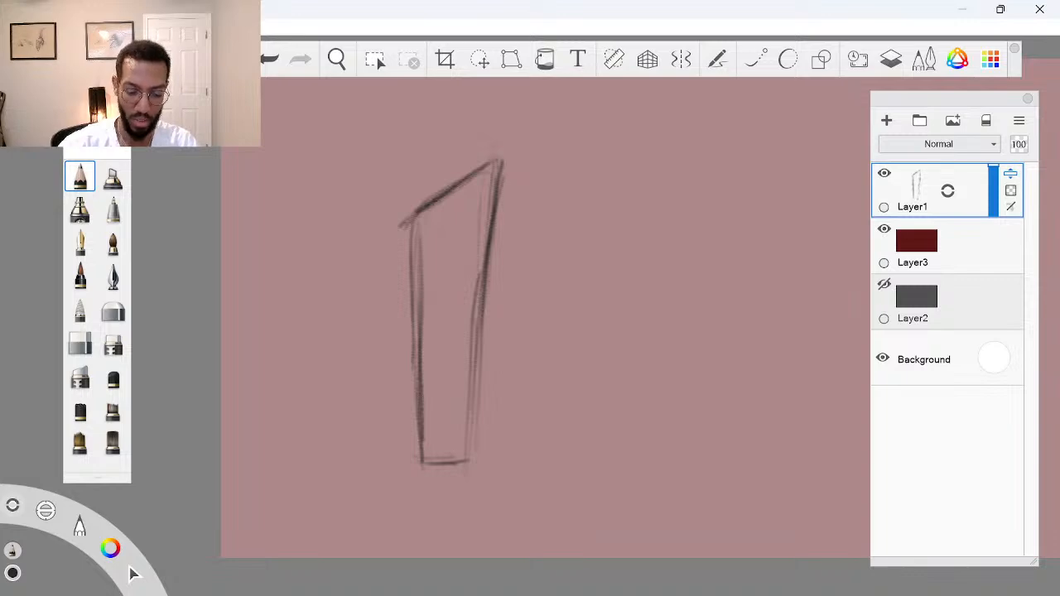
pyautogui.click(369, 547)
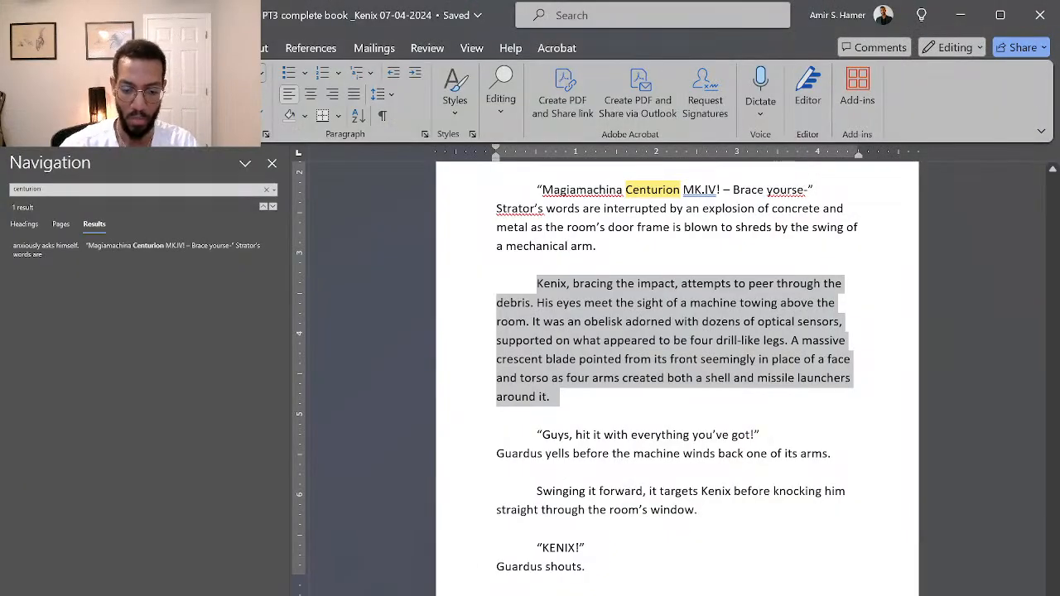
pyautogui.click(613, 398)
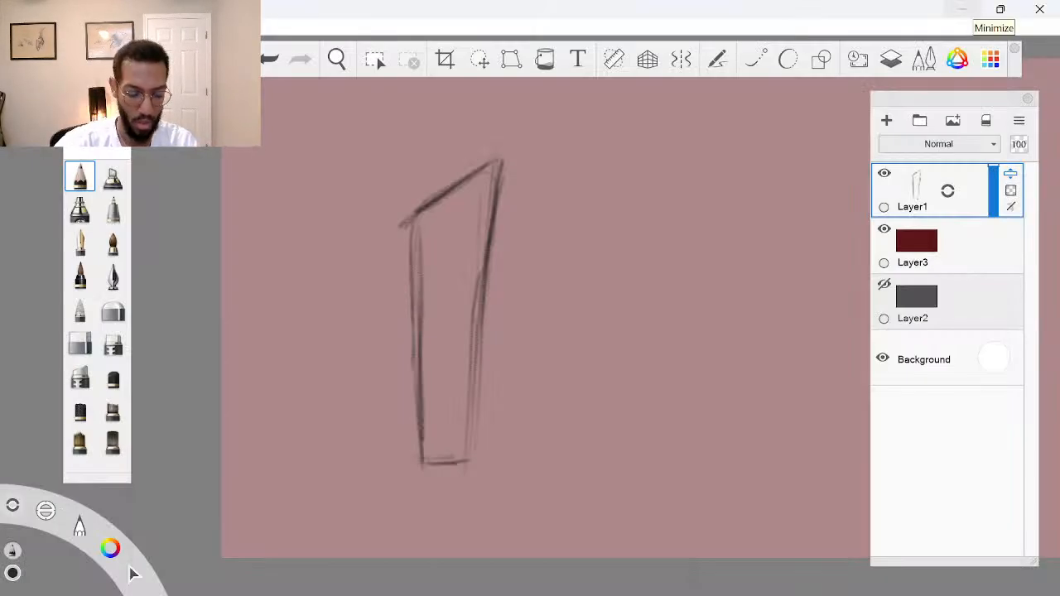
# Sketch a large crescent blade curve against the obelisk's left side and move the whole sketch up and to the right on the canvas
pyautogui.moveTo(402, 194)
pyautogui.mouseDown()
pyautogui.moveTo(339, 222)
pyautogui.moveTo(402, 230)
pyautogui.moveTo(396, 341)
pyautogui.moveTo(356, 397)
pyautogui.moveTo(255, 449)
pyautogui.moveTo(371, 393)
pyautogui.moveTo(414, 248)
pyautogui.moveTo(381, 211)
pyautogui.moveTo(311, 241)
pyautogui.moveTo(294, 263)
pyautogui.mouseUp()
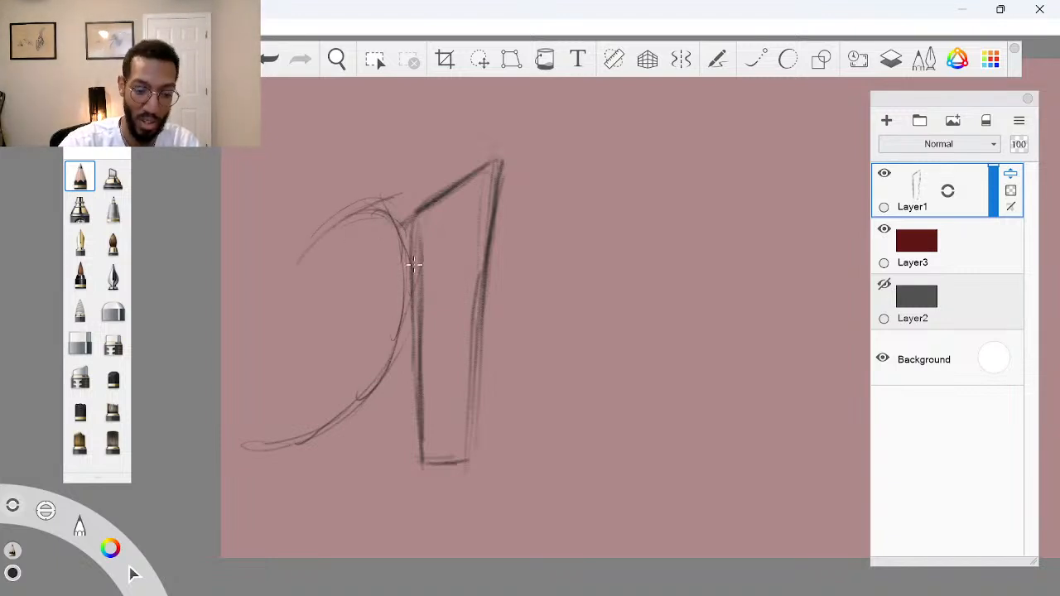
pyautogui.moveTo(413, 257); pyautogui.dragTo(352, 410)
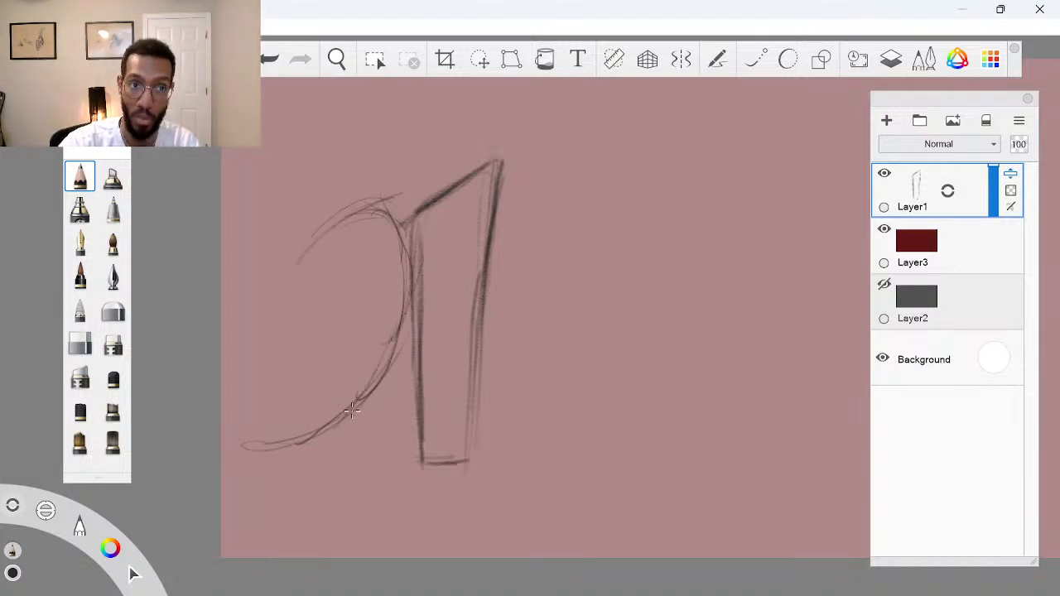
pyautogui.click(133, 571)
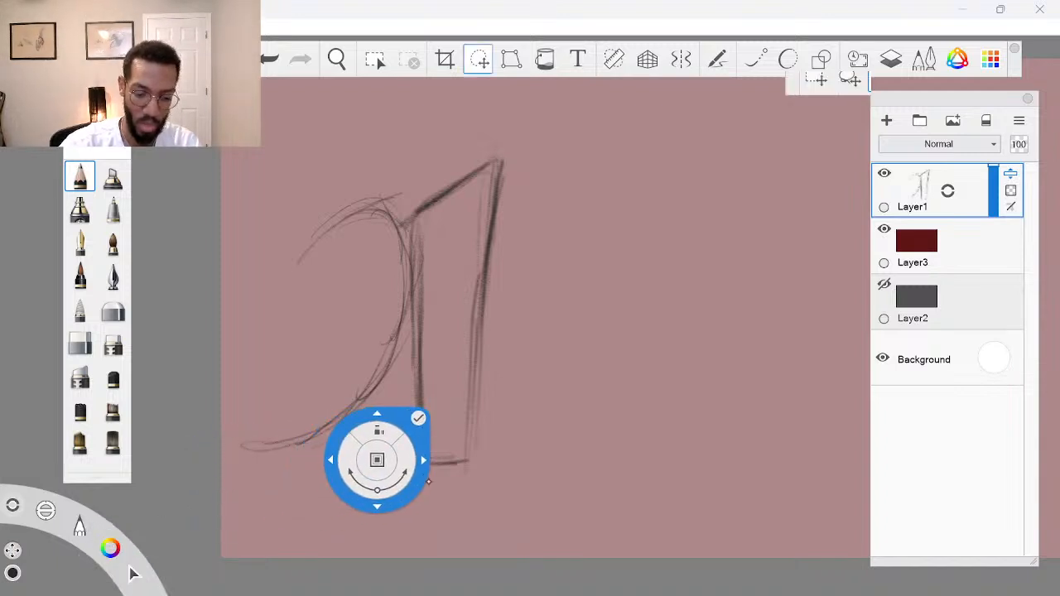
pyautogui.moveTo(428, 482); pyautogui.dragTo(490, 433)
pyautogui.click(483, 369)
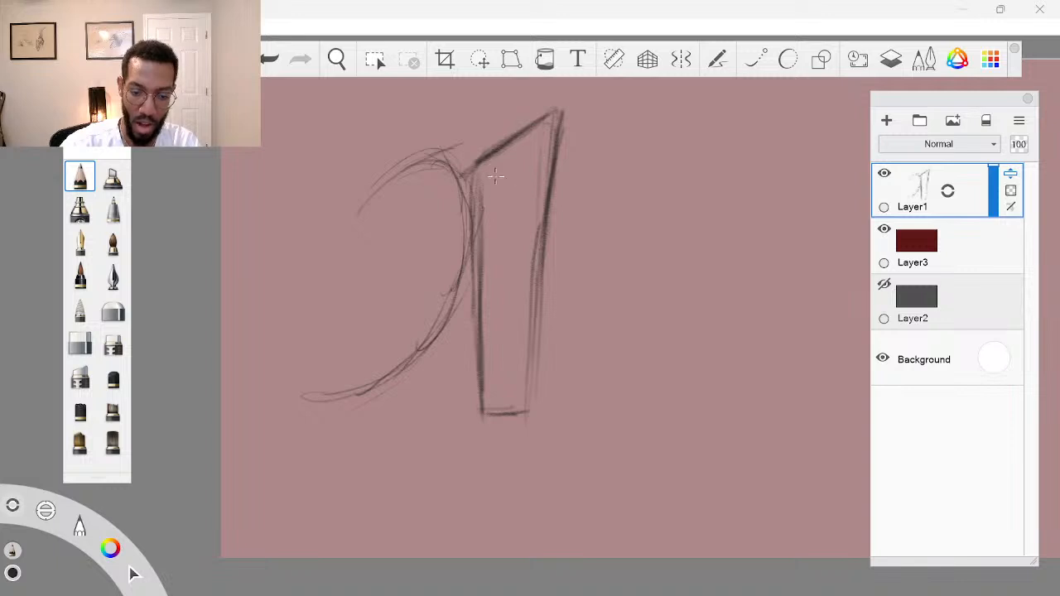
# Add light zigzag marks inside the obelisk and darken the crescent blade's curve, extending its lower tip
pyautogui.moveTo(495, 183)
pyautogui.mouseDown()
pyautogui.moveTo(510, 253)
pyautogui.moveTo(494, 335)
pyautogui.mouseUp()
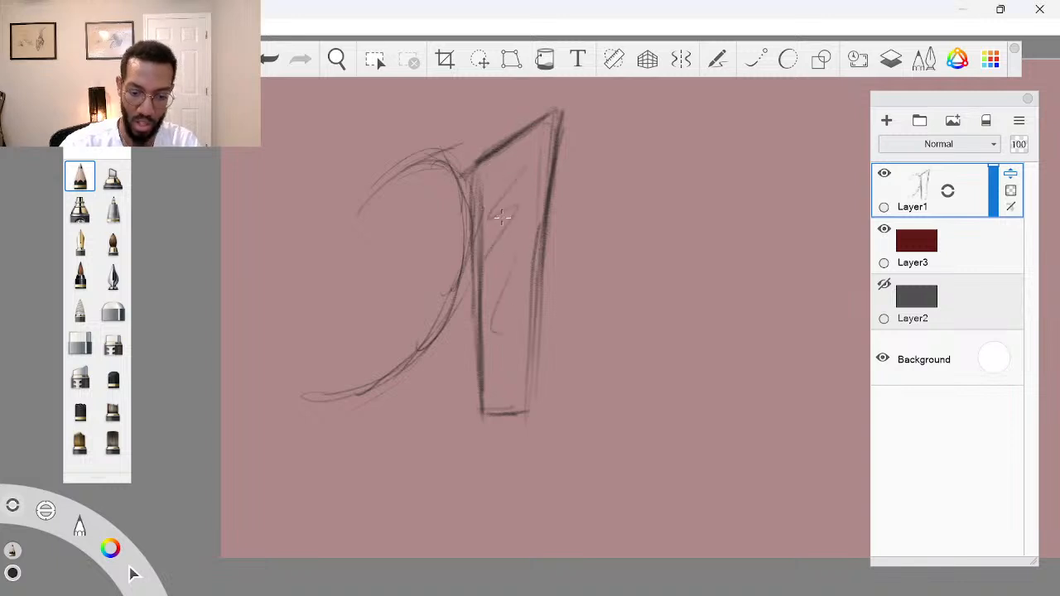
pyautogui.moveTo(435, 163)
pyautogui.mouseDown()
pyautogui.moveTo(381, 188)
pyautogui.moveTo(472, 215)
pyautogui.moveTo(475, 255)
pyautogui.moveTo(420, 351)
pyautogui.moveTo(303, 409)
pyautogui.mouseUp()
pyautogui.moveTo(415, 352); pyautogui.dragTo(286, 417)
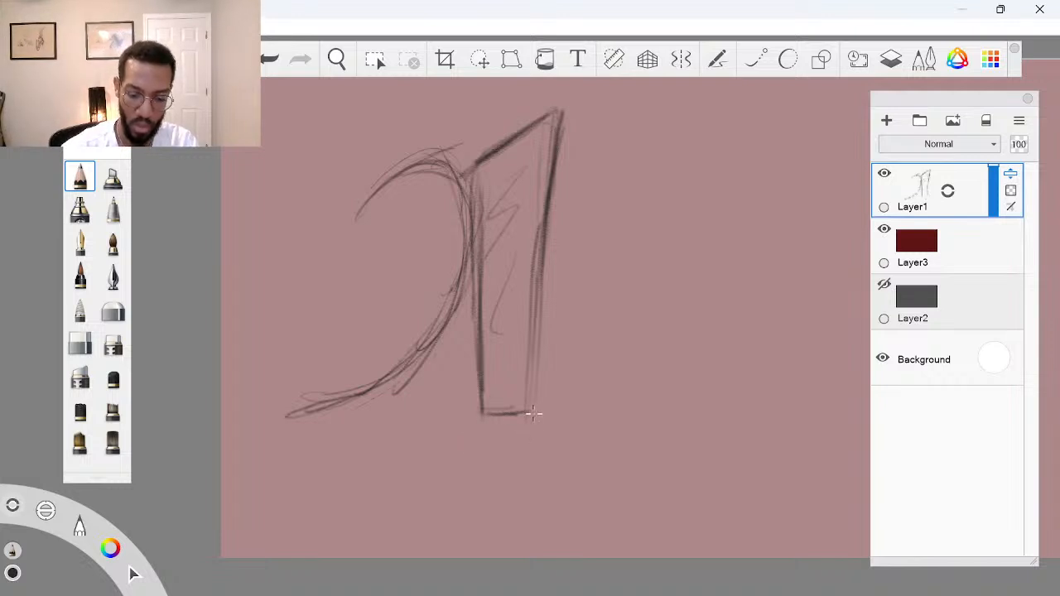
# Sketch two long splayed legs and two shorter inner struts beneath the obelisk's base
pyautogui.moveTo(466, 424)
pyautogui.mouseDown()
pyautogui.moveTo(439, 478)
pyautogui.moveTo(460, 451)
pyautogui.mouseUp()
pyautogui.moveTo(532, 437)
pyautogui.mouseDown()
pyautogui.moveTo(568, 516)
pyautogui.moveTo(515, 429)
pyautogui.moveTo(527, 423)
pyautogui.mouseUp()
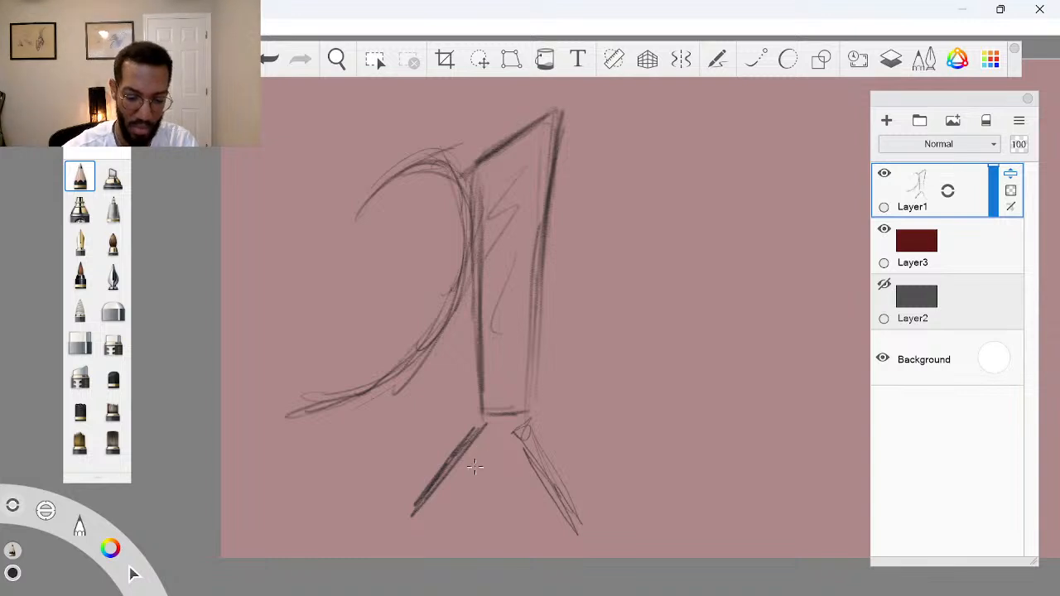
pyautogui.moveTo(475, 466)
pyautogui.mouseDown()
pyautogui.moveTo(467, 497)
pyautogui.moveTo(477, 452)
pyautogui.moveTo(512, 436)
pyautogui.moveTo(521, 487)
pyautogui.mouseUp()
pyautogui.moveTo(516, 431); pyautogui.dragTo(530, 423)
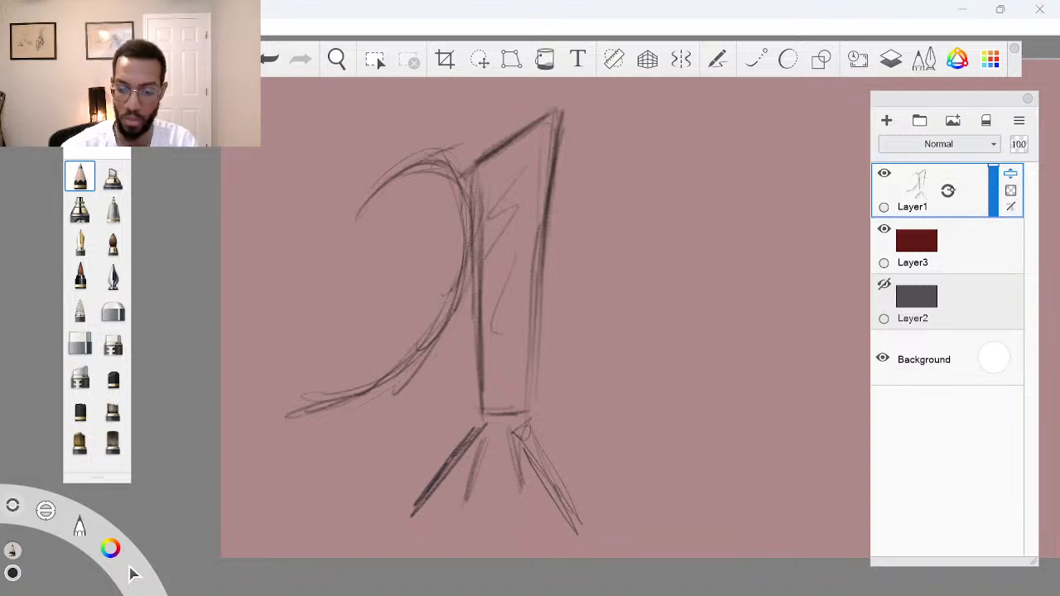
# Add a new layer above the sketch and draw a wider obelisk outline on it, tapering to the base, with an inner vertical edge
pyautogui.moveTo(947, 191); pyautogui.dragTo(946, 142)
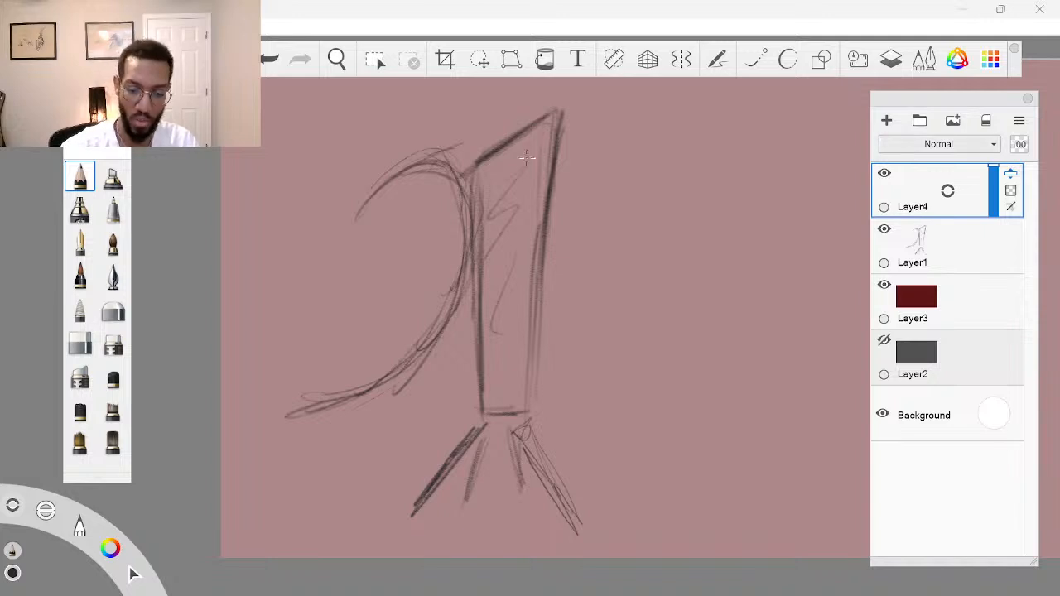
pyautogui.moveTo(559, 132)
pyautogui.mouseDown()
pyautogui.moveTo(597, 123)
pyautogui.moveTo(603, 131)
pyautogui.moveTo(598, 202)
pyautogui.moveTo(534, 380)
pyautogui.moveTo(533, 288)
pyautogui.mouseUp()
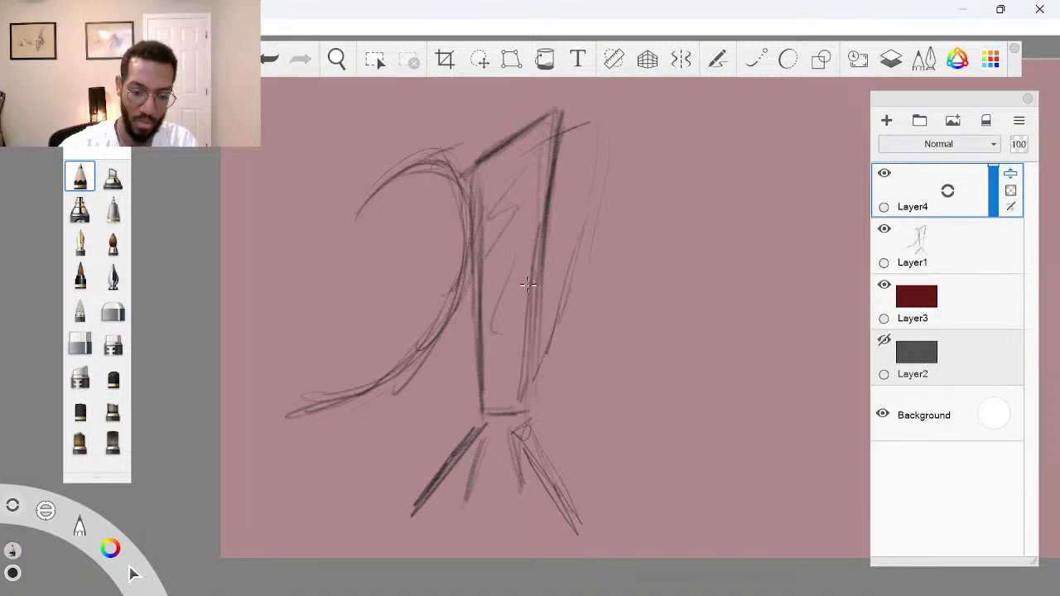
pyautogui.moveTo(516, 383); pyautogui.dragTo(507, 207)
pyautogui.moveTo(504, 152); pyautogui.dragTo(512, 407)
pyautogui.moveTo(507, 358); pyautogui.dragTo(518, 424)
pyautogui.moveTo(539, 364)
pyautogui.mouseDown()
pyautogui.moveTo(609, 120)
pyautogui.moveTo(493, 180)
pyautogui.mouseUp()
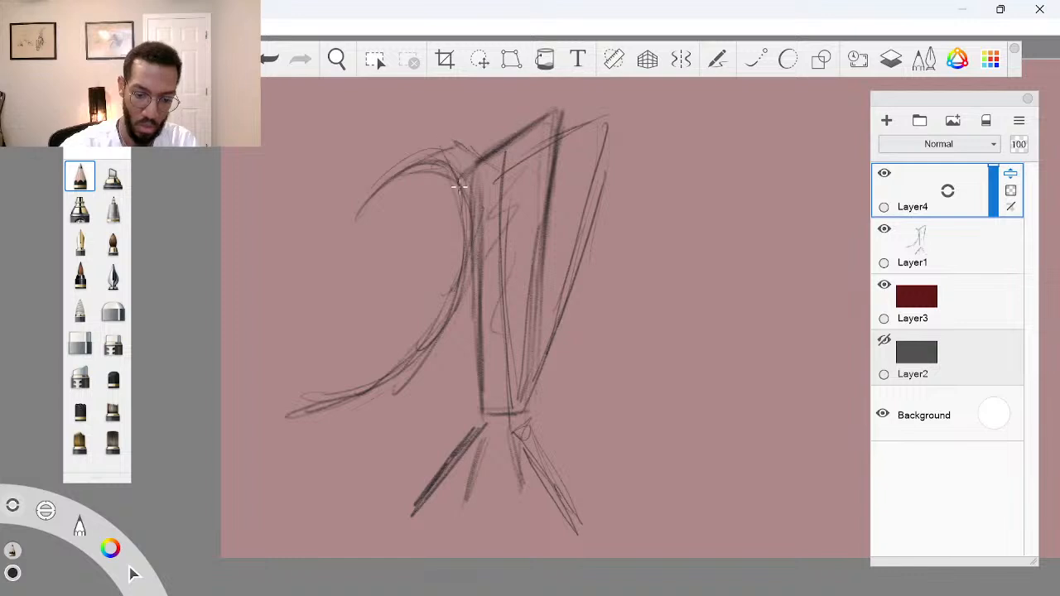
pyautogui.moveTo(452, 147); pyautogui.dragTo(469, 397)
pyautogui.moveTo(486, 304); pyautogui.dragTo(494, 192)
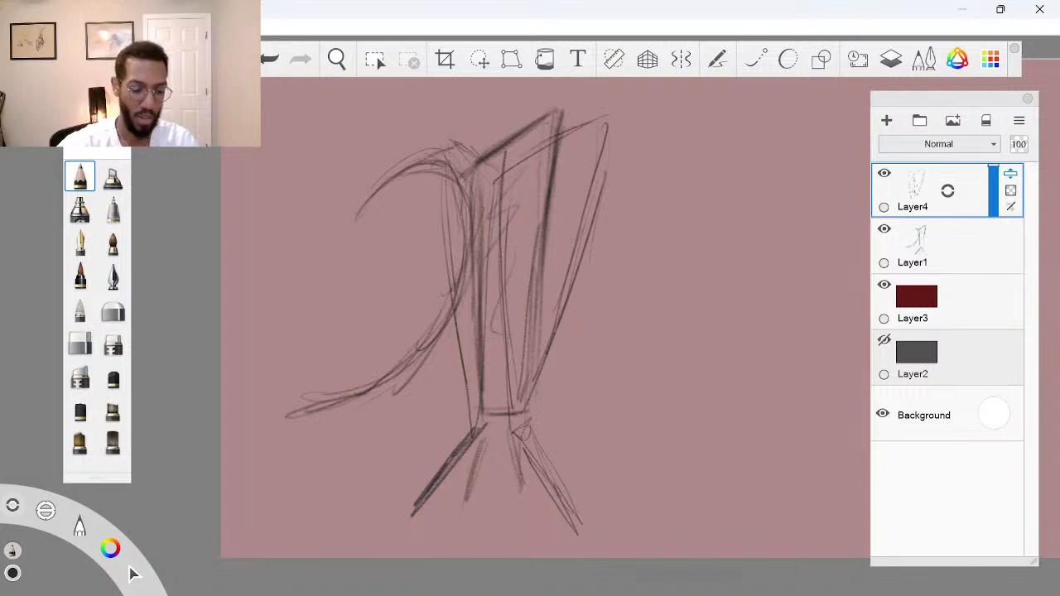
# Slightly adjust the placement of the new outline with the transform tool and merge it into Layer1 below
pyautogui.moveTo(134, 574); pyautogui.dragTo(101, 541)
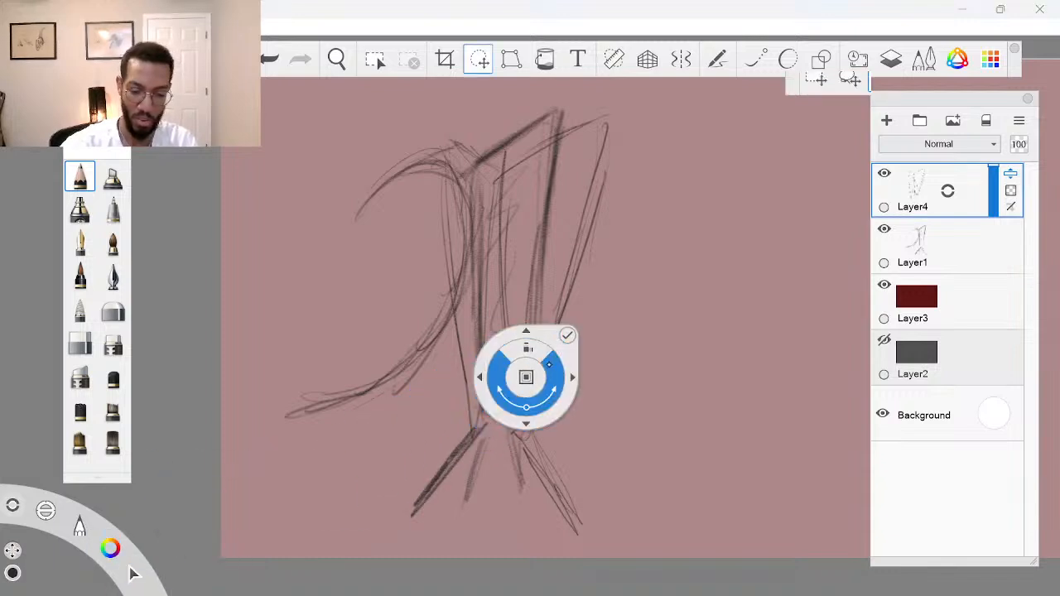
pyautogui.moveTo(525, 369)
pyautogui.mouseDown()
pyautogui.moveTo(511, 379)
pyautogui.moveTo(528, 374)
pyautogui.mouseUp()
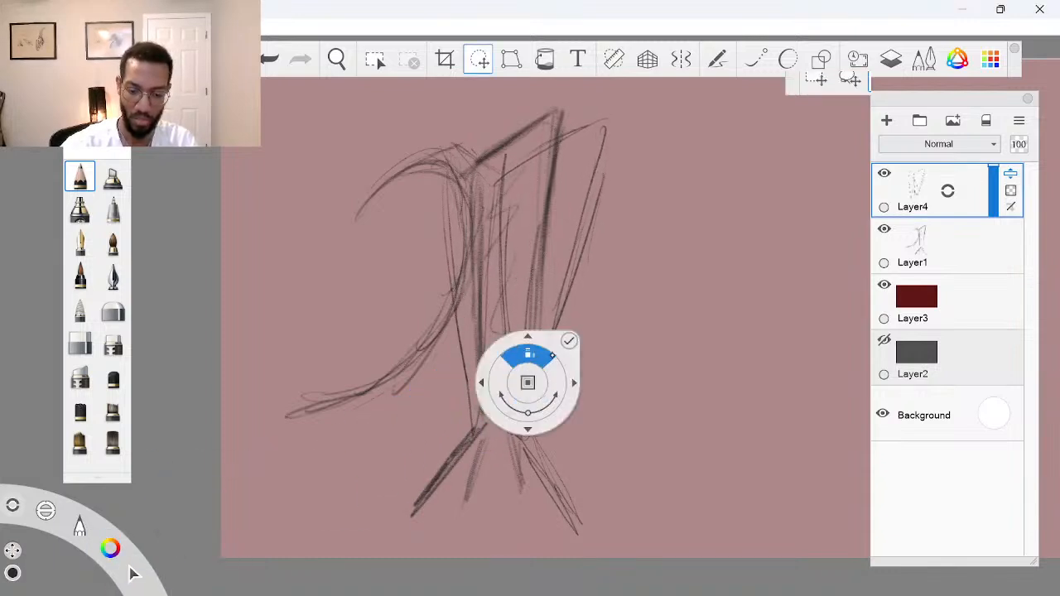
pyautogui.click(569, 341)
pyautogui.moveTo(949, 191); pyautogui.dragTo(962, 252)
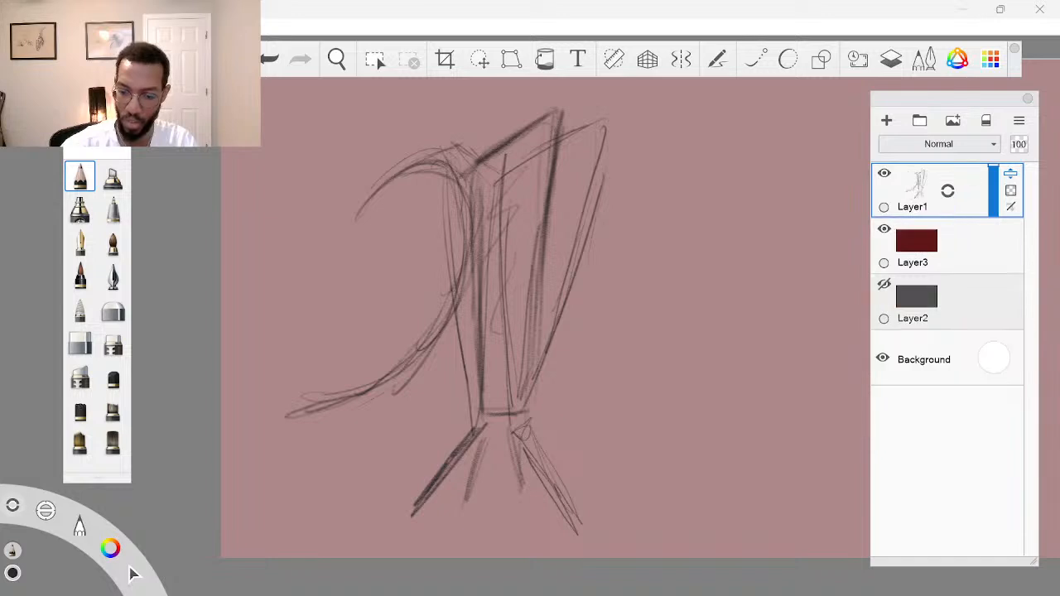
# Scale the merged obelisk sketch down and move it toward the canvas's upper-left area
pyautogui.moveTo(133, 574); pyautogui.dragTo(88, 571)
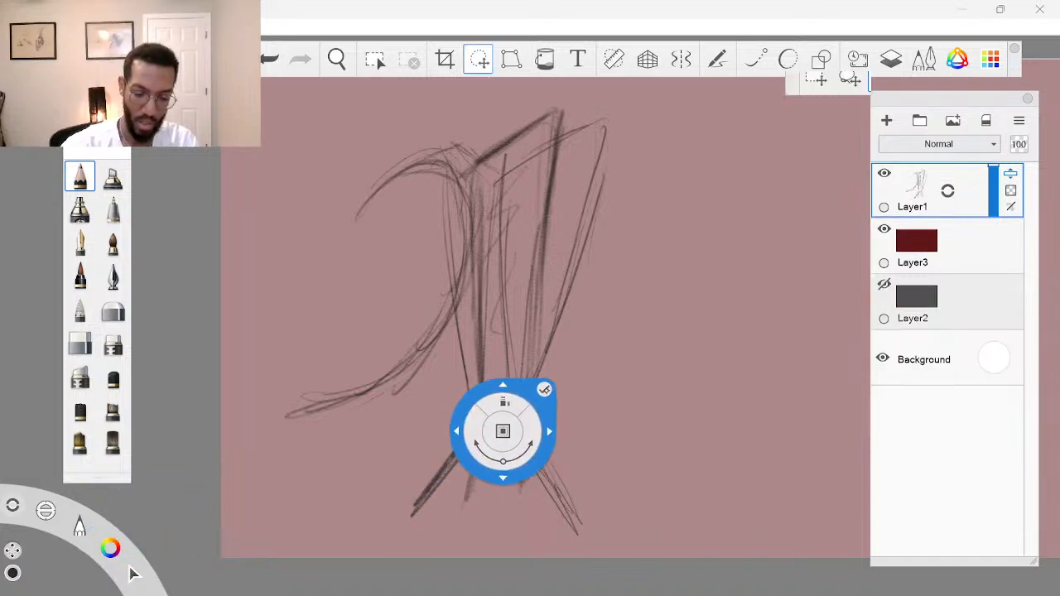
pyautogui.moveTo(520, 427)
pyautogui.mouseDown()
pyautogui.moveTo(497, 431)
pyautogui.moveTo(553, 460)
pyautogui.moveTo(520, 436)
pyautogui.mouseUp()
pyautogui.click(521, 360)
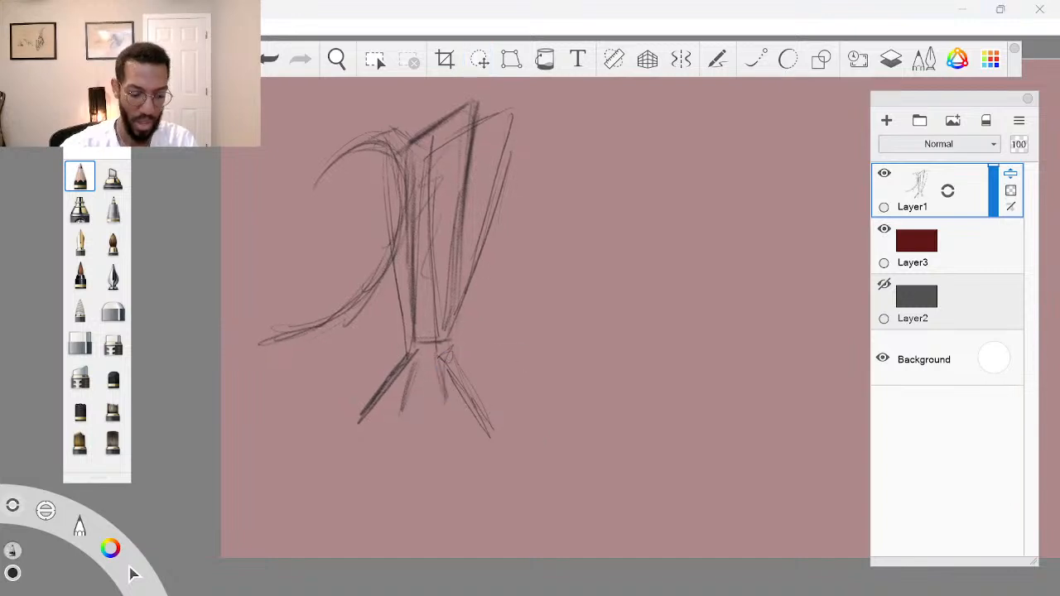
# Add a new layer above the obelisk sketch, lower Layer1's opacity until its lines are faint, and make the new layer active
pyautogui.moveTo(45, 510); pyautogui.dragTo(52, 461)
pyautogui.moveTo(567, 334); pyautogui.dragTo(544, 338)
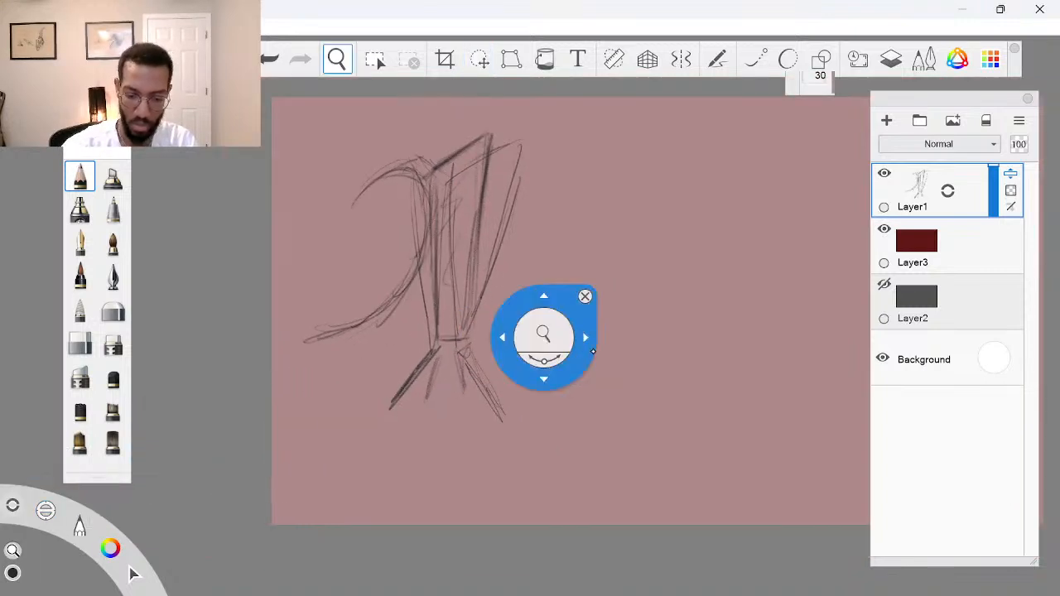
pyautogui.moveTo(639, 342); pyautogui.dragTo(580, 391)
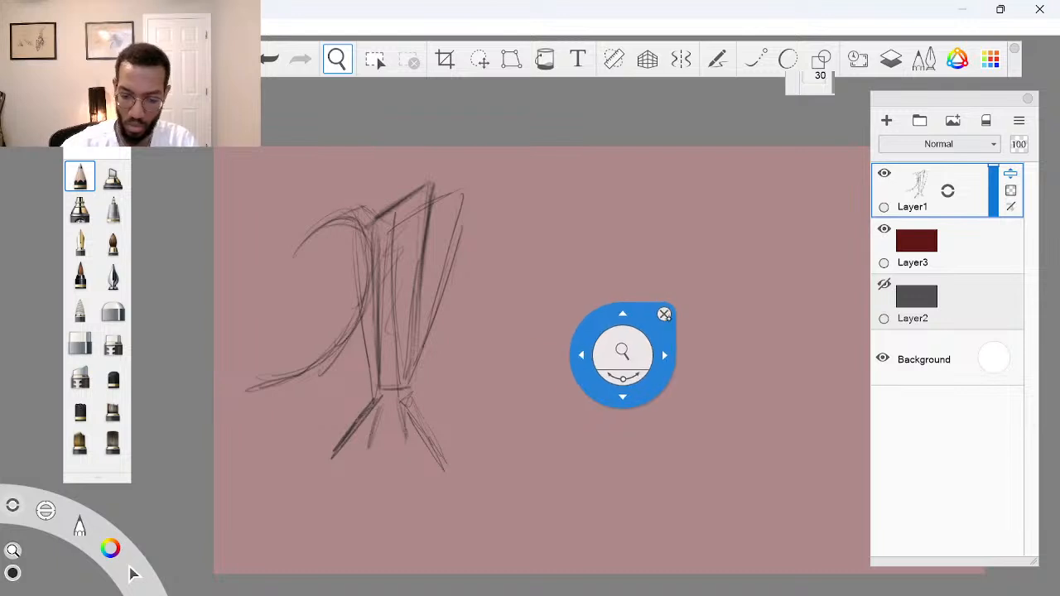
pyautogui.click(666, 316)
pyautogui.moveTo(940, 196); pyautogui.dragTo(939, 149)
pyautogui.click(904, 249)
pyautogui.moveTo(993, 225); pyautogui.dragTo(993, 263)
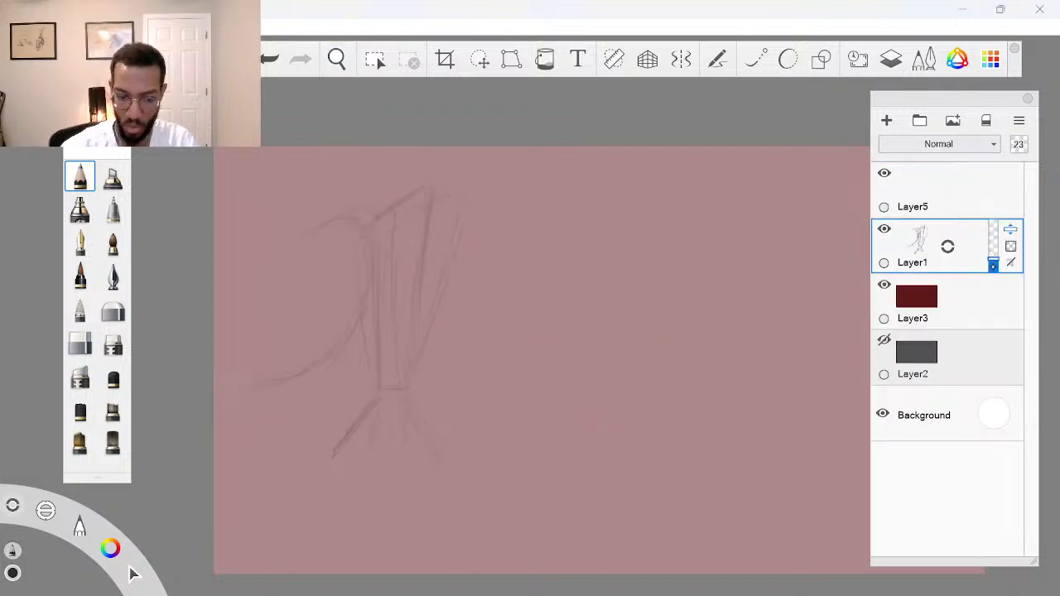
pyautogui.click(919, 191)
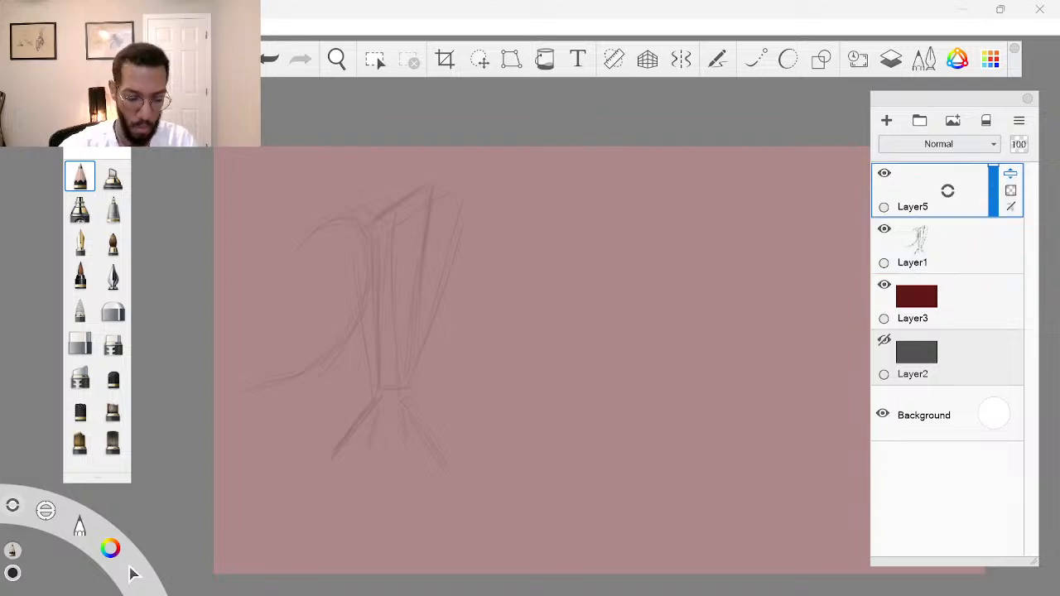
# Sketch a long, narrow slab leaning to the right beside the faded obelisk, with a short slanted top and bottom edge, and darken its sides
pyautogui.moveTo(47, 510); pyautogui.dragTo(50, 466)
pyautogui.moveTo(515, 453); pyautogui.dragTo(431, 449)
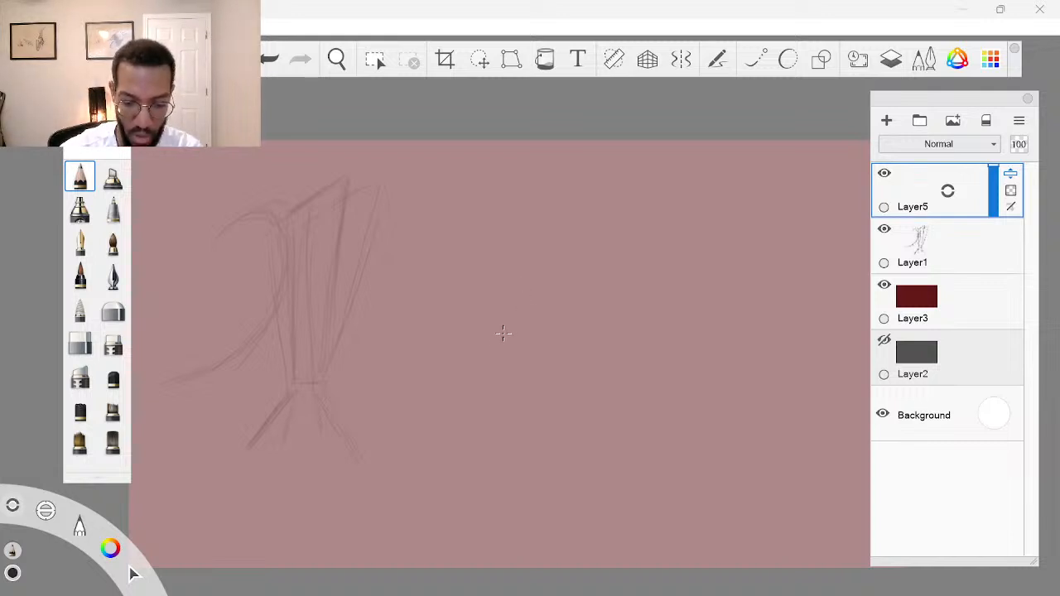
pyautogui.moveTo(486, 396); pyautogui.dragTo(596, 200)
pyautogui.moveTo(541, 297); pyautogui.dragTo(613, 176)
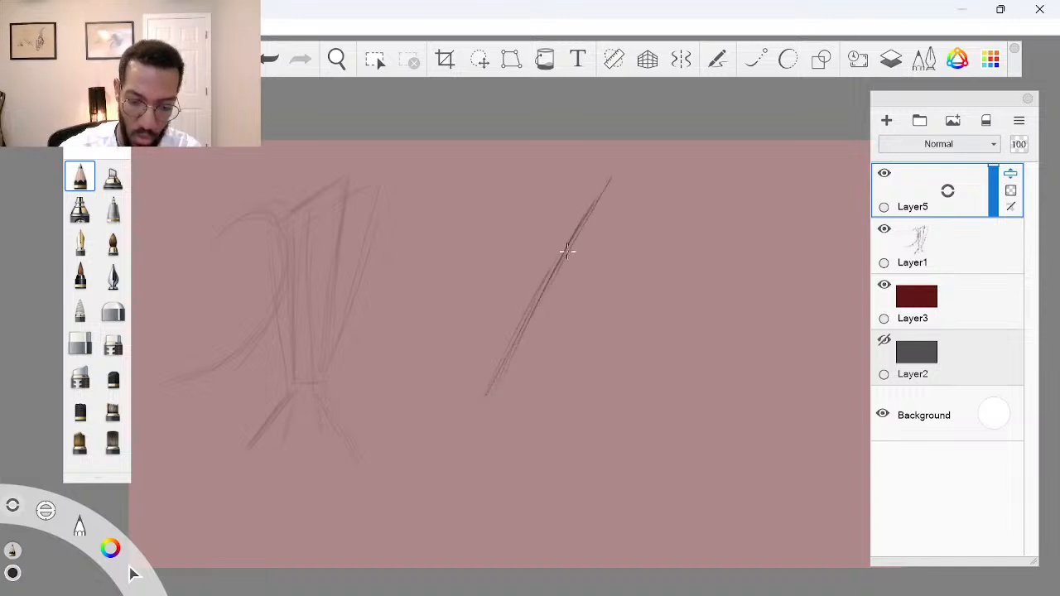
pyautogui.moveTo(568, 253); pyautogui.dragTo(587, 219)
pyautogui.moveTo(616, 177); pyautogui.dragTo(569, 175)
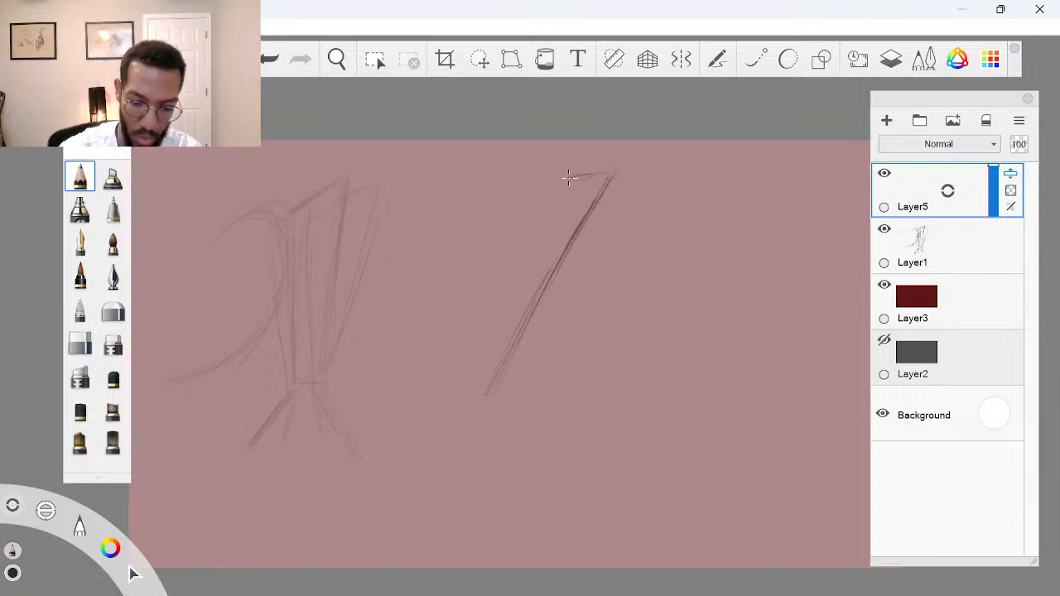
pyautogui.moveTo(515, 274)
pyautogui.mouseDown()
pyautogui.moveTo(555, 204)
pyautogui.moveTo(492, 314)
pyautogui.mouseUp()
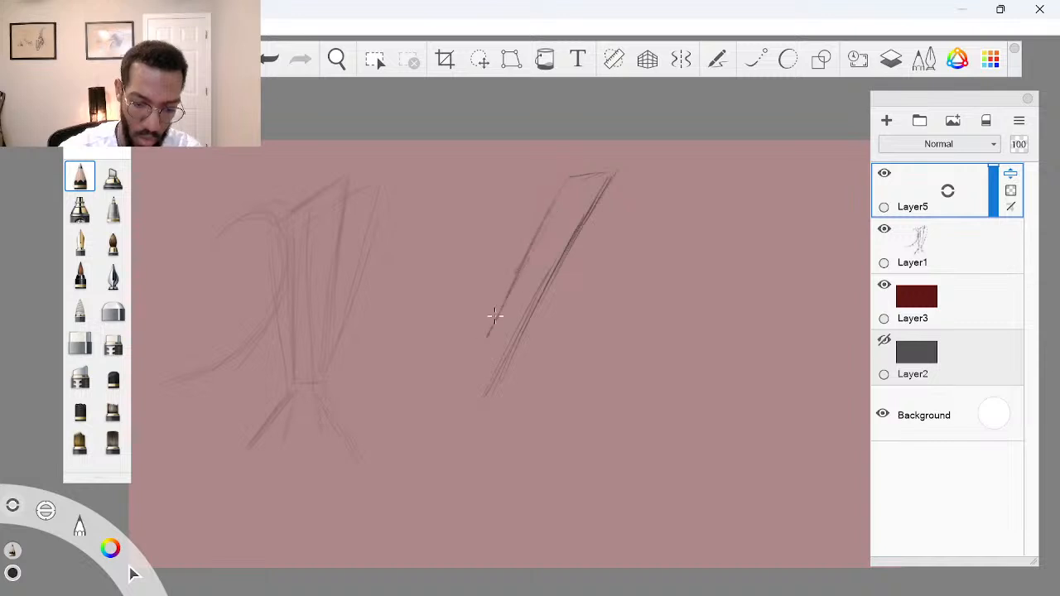
pyautogui.moveTo(464, 371)
pyautogui.mouseDown()
pyautogui.moveTo(521, 253)
pyautogui.moveTo(442, 402)
pyautogui.moveTo(446, 420)
pyautogui.moveTo(538, 300)
pyautogui.mouseUp()
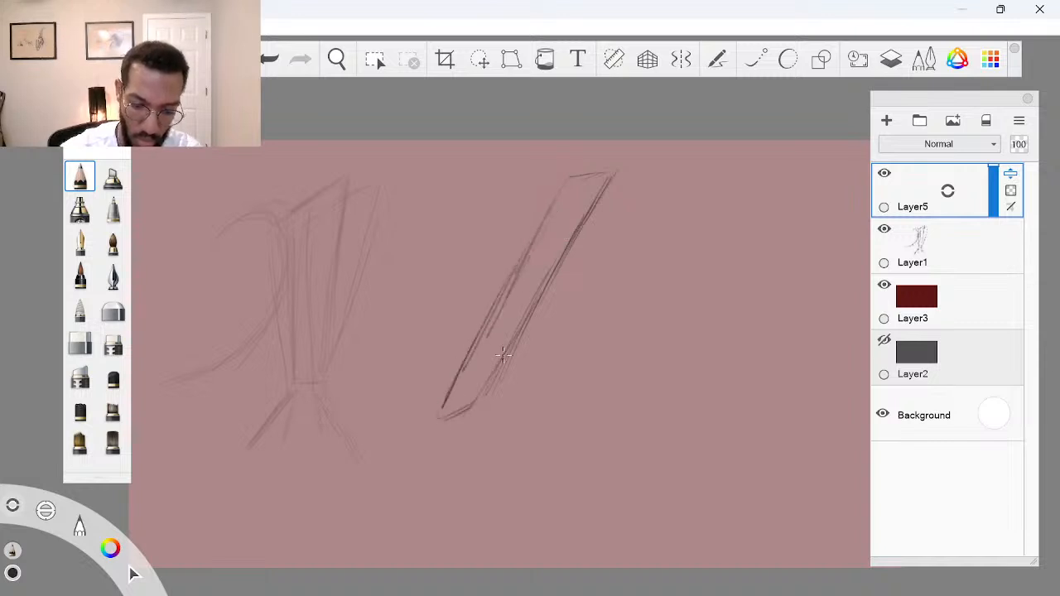
pyautogui.moveTo(488, 390); pyautogui.dragTo(574, 227)
pyautogui.moveTo(530, 315)
pyautogui.mouseDown()
pyautogui.moveTo(617, 176)
pyautogui.moveTo(583, 176)
pyautogui.mouseUp()
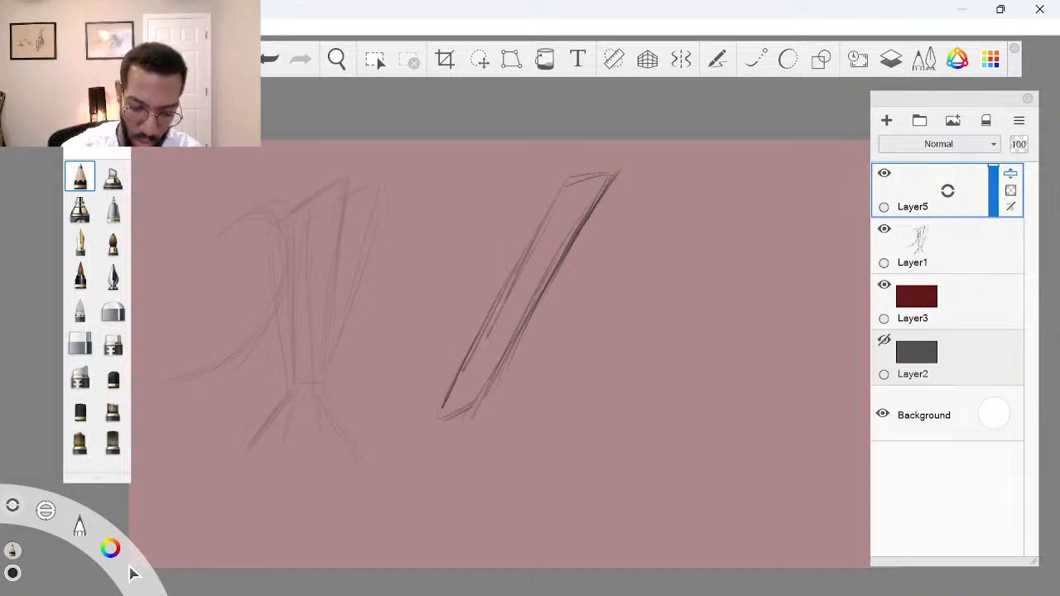
# Extend the leaning slab's right edge to its foot and sketch a long horizontal base block running right from it
pyautogui.moveTo(504, 371)
pyautogui.mouseDown()
pyautogui.moveTo(604, 368)
pyautogui.moveTo(566, 364)
pyautogui.moveTo(686, 367)
pyautogui.moveTo(688, 399)
pyautogui.moveTo(491, 381)
pyautogui.moveTo(467, 421)
pyautogui.mouseUp()
pyautogui.moveTo(470, 419)
pyautogui.mouseDown()
pyautogui.moveTo(500, 414)
pyautogui.moveTo(462, 415)
pyautogui.moveTo(663, 417)
pyautogui.moveTo(605, 425)
pyautogui.moveTo(703, 414)
pyautogui.moveTo(682, 424)
pyautogui.moveTo(708, 366)
pyautogui.mouseUp()
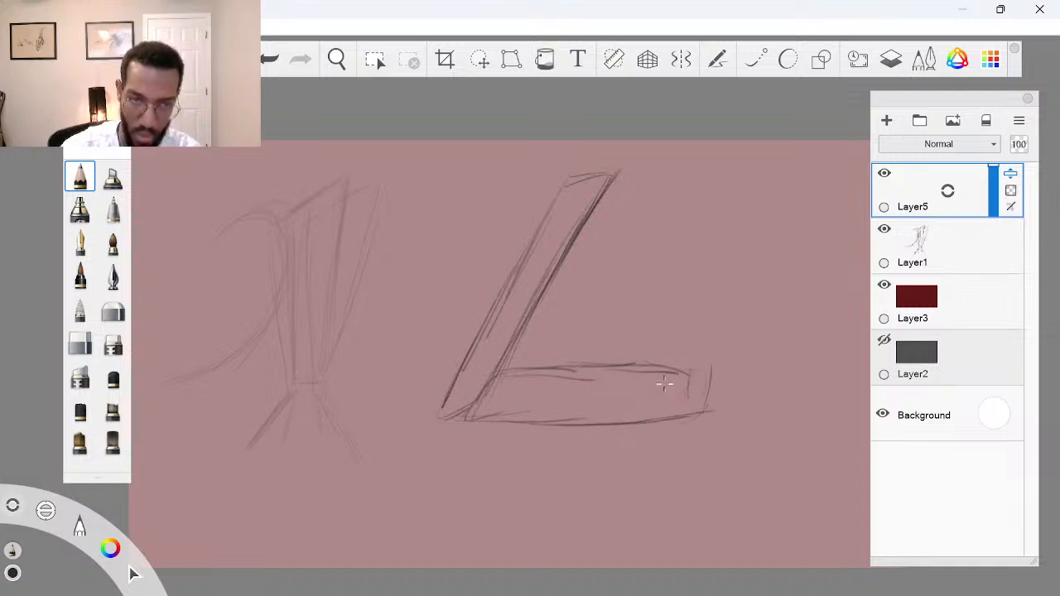
pyautogui.moveTo(521, 377); pyautogui.dragTo(667, 371)
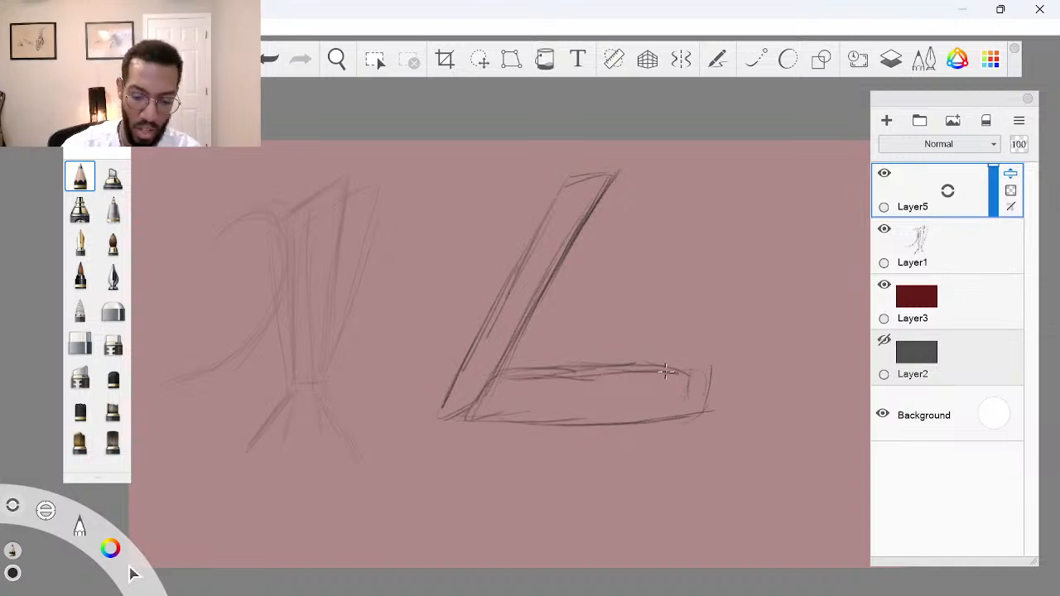
pyautogui.moveTo(591, 369)
pyautogui.mouseDown()
pyautogui.moveTo(712, 364)
pyautogui.moveTo(714, 404)
pyautogui.mouseUp()
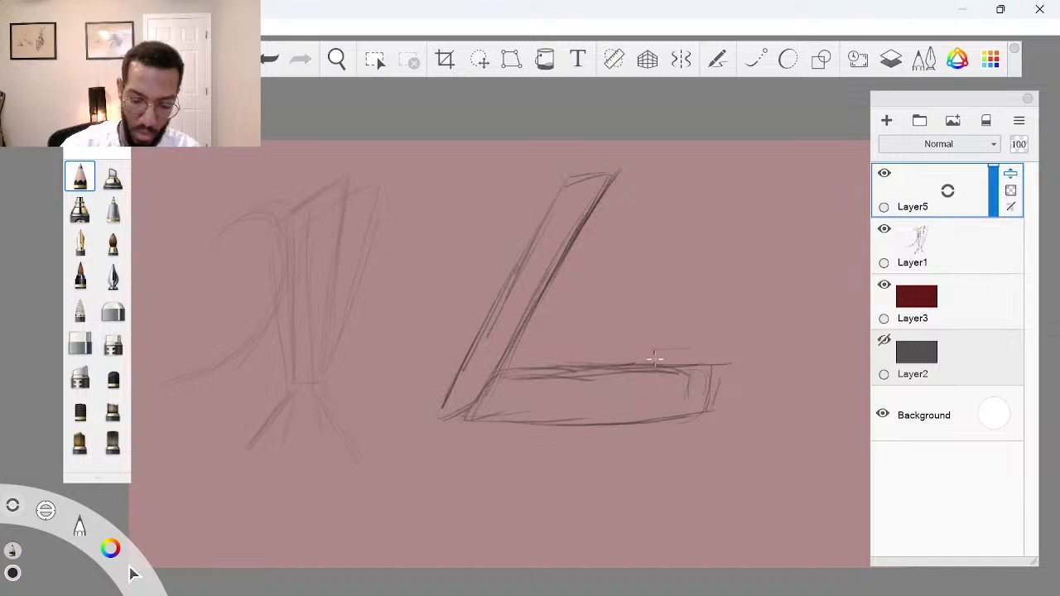
# Darken the base block's top edge, add a wheel circle near each end and sketch a short slanted leg across the corner
pyautogui.moveTo(541, 371)
pyautogui.mouseDown()
pyautogui.moveTo(643, 365)
pyautogui.moveTo(494, 375)
pyautogui.moveTo(719, 366)
pyautogui.mouseUp()
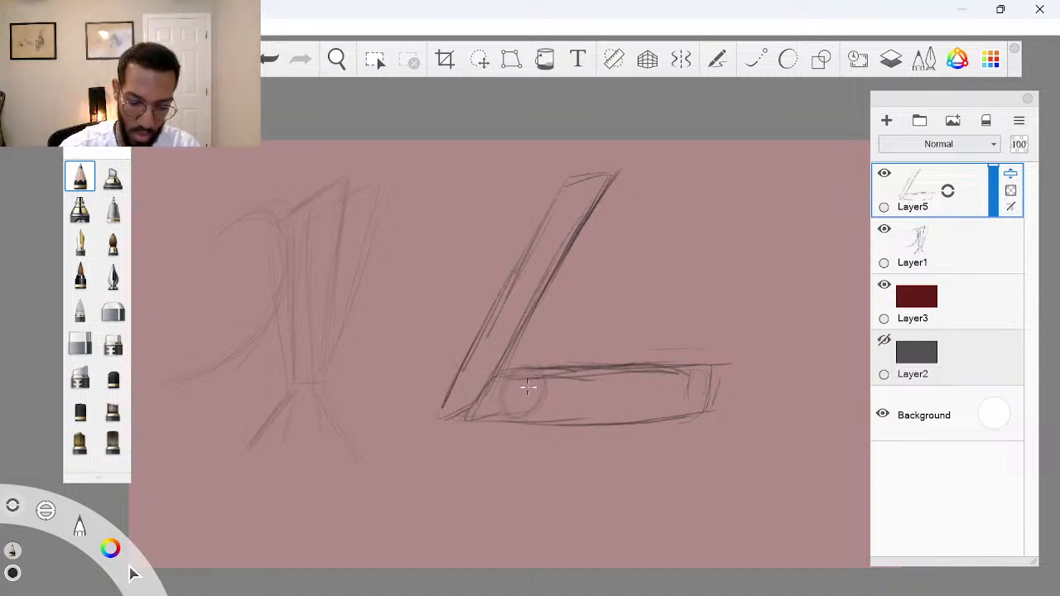
pyautogui.moveTo(495, 404)
pyautogui.mouseDown()
pyautogui.moveTo(477, 423)
pyautogui.moveTo(463, 414)
pyautogui.moveTo(478, 445)
pyautogui.moveTo(522, 418)
pyautogui.moveTo(523, 428)
pyautogui.mouseUp()
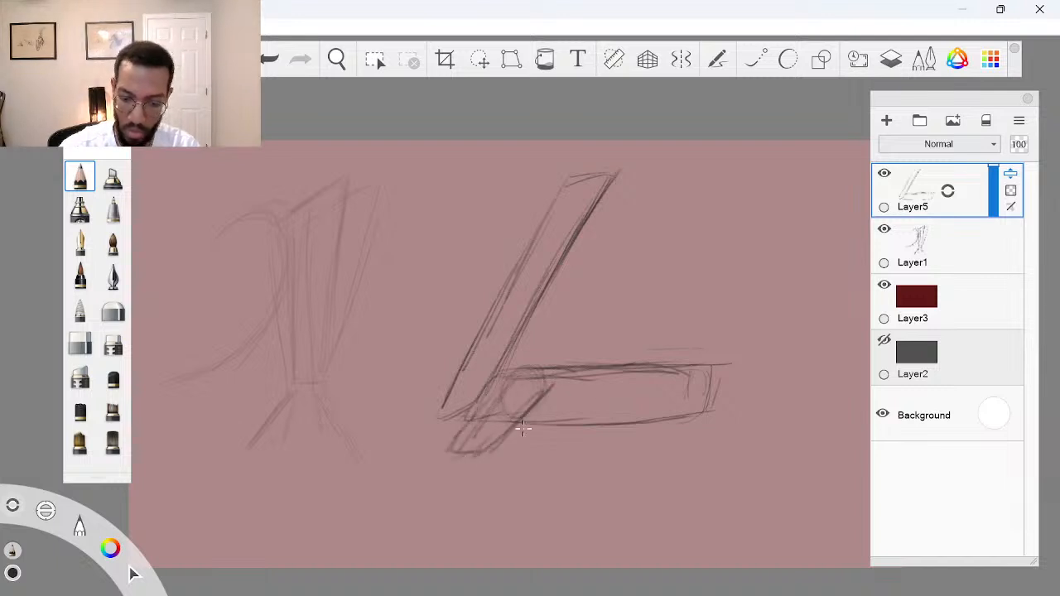
pyautogui.moveTo(679, 389); pyautogui.dragTo(673, 378)
# Change the image resolution to 200 pixels/inch with resampling on
pyautogui.click(72, 27)
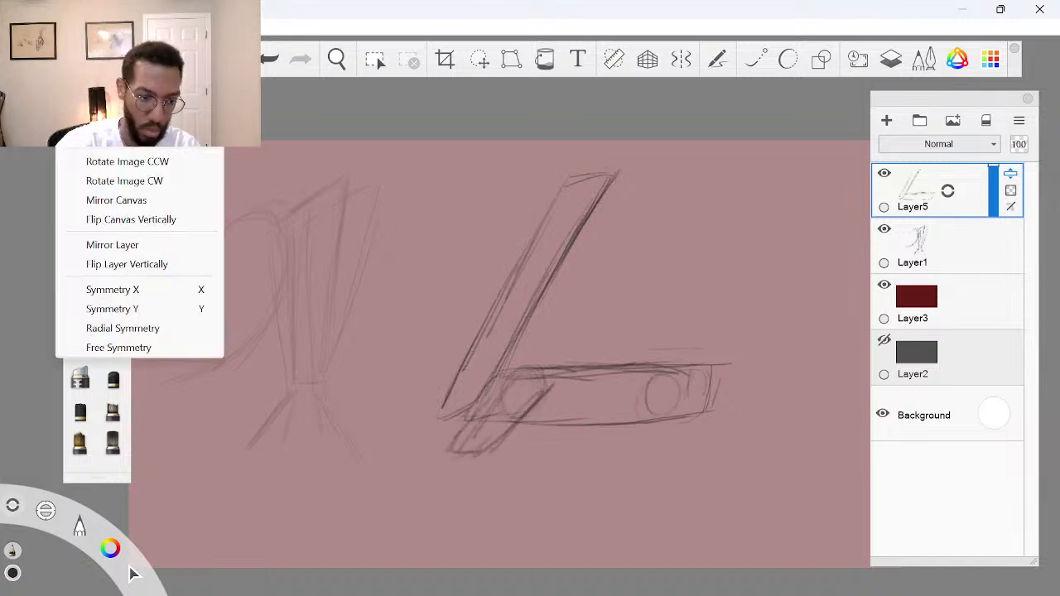
pyautogui.click(111, 47)
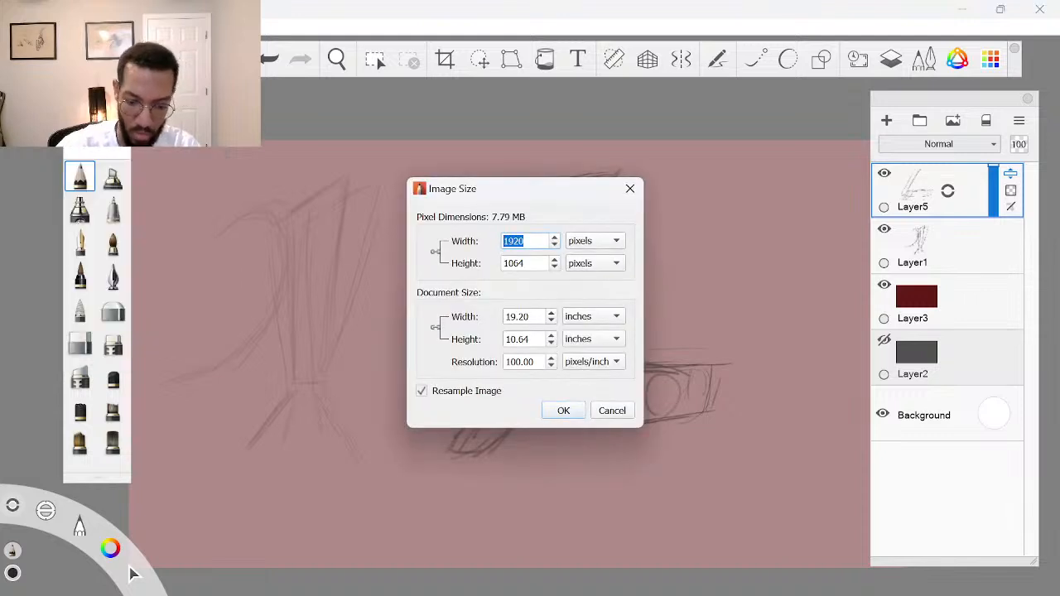
pyautogui.click(513, 362)
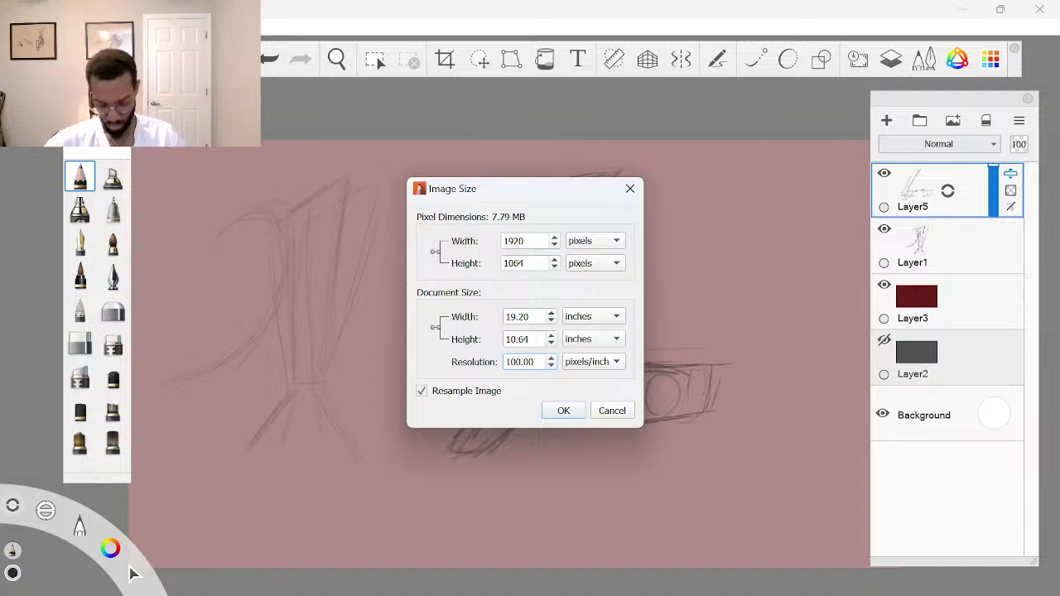
pyautogui.write('200')
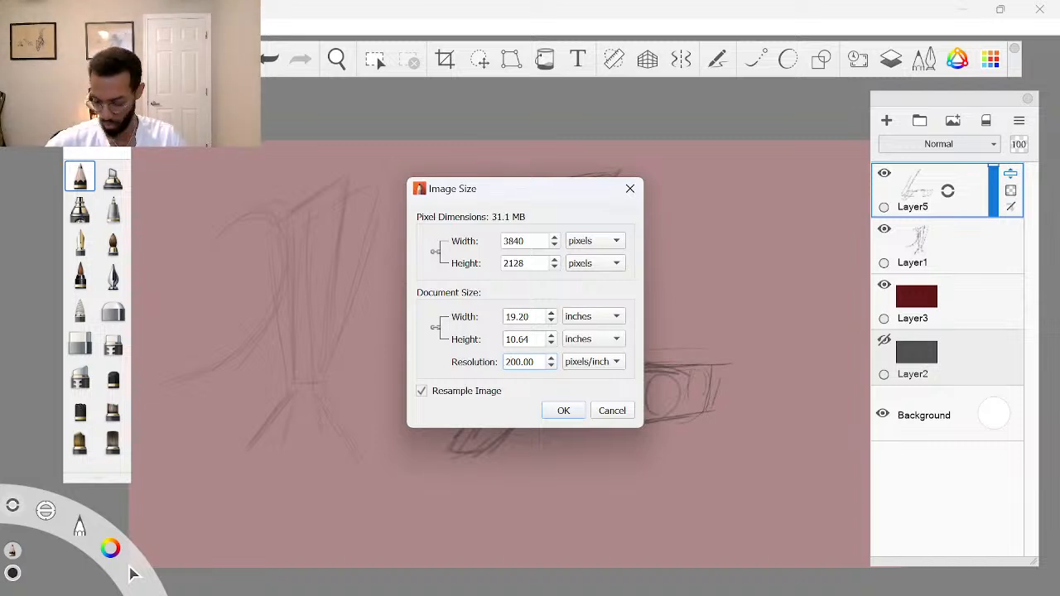
pyautogui.press('Return')
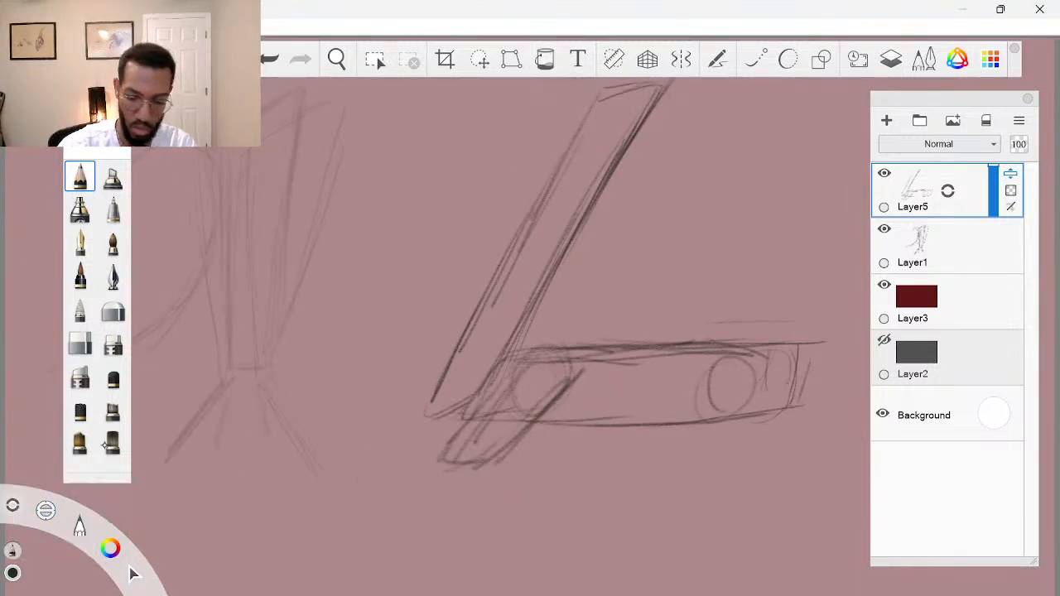
# Scale the L-shaped sketch on Layer5 down and move it slightly up beside the faded obelisk
pyautogui.moveTo(586, 321); pyautogui.dragTo(553, 319)
pyautogui.moveTo(570, 365); pyautogui.dragTo(539, 397)
pyautogui.click(593, 357)
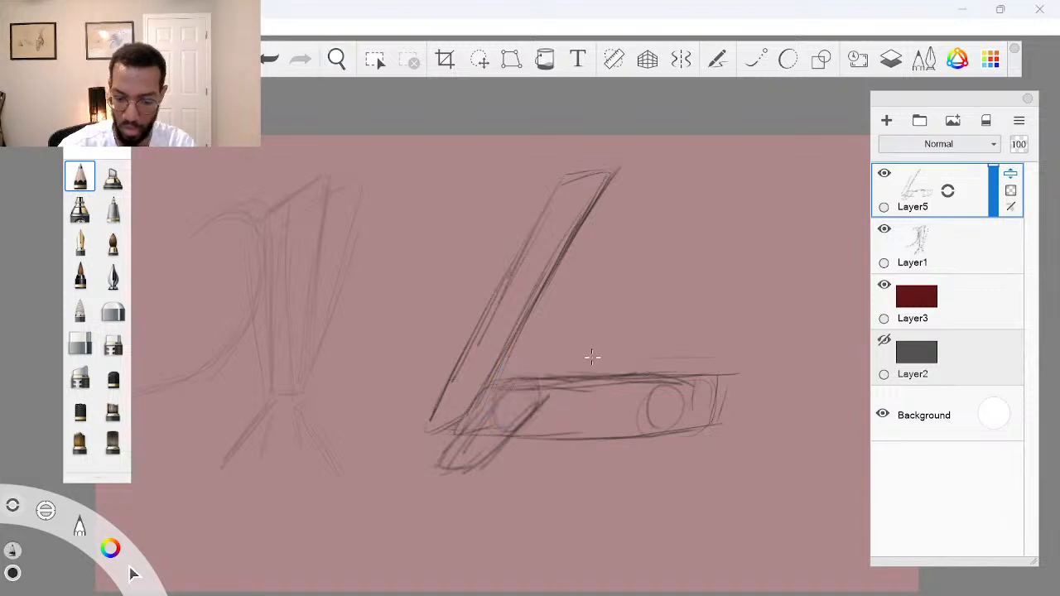
pyautogui.moveTo(133, 574); pyautogui.dragTo(102, 542)
pyautogui.moveTo(629, 289); pyautogui.dragTo(606, 321)
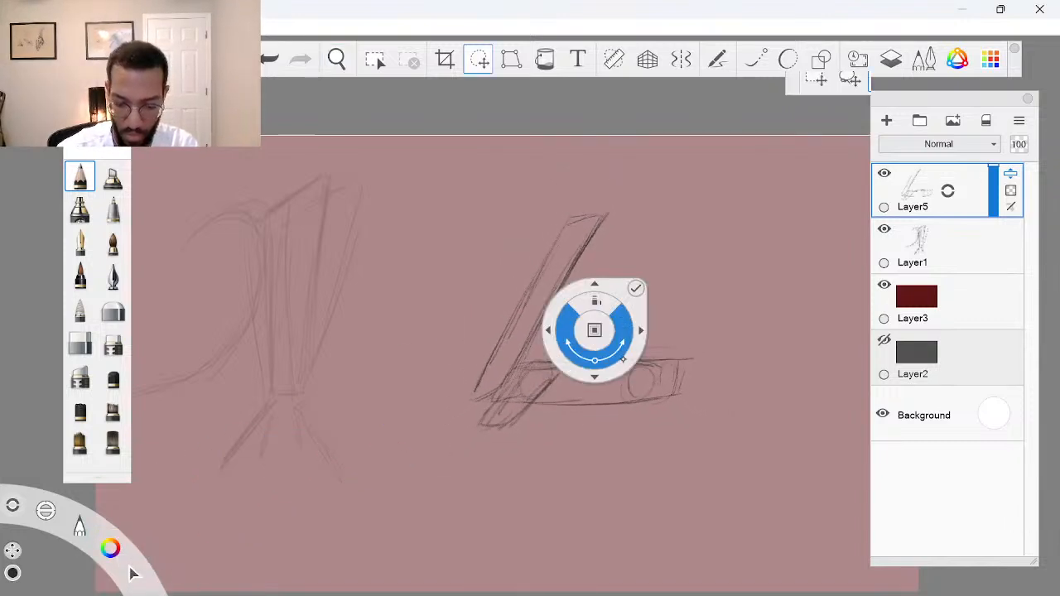
pyautogui.moveTo(649, 400); pyautogui.dragTo(645, 362)
pyautogui.click(649, 284)
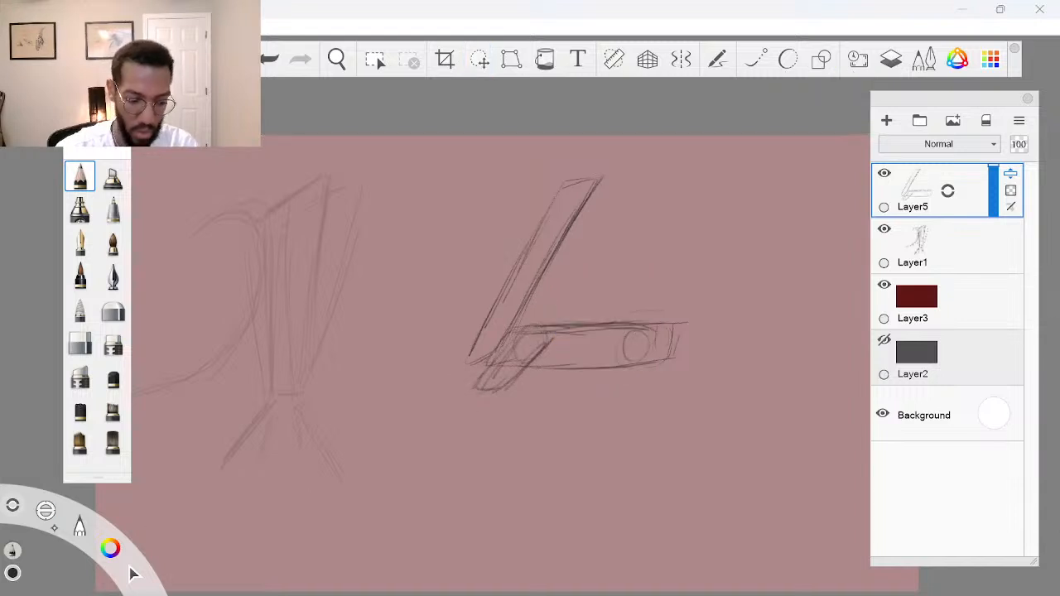
# Sketch a slanted upper rear leg from the base block's right wheel circle, with a capped top and an angled lower end
pyautogui.click(46, 510)
pyautogui.click(36, 470)
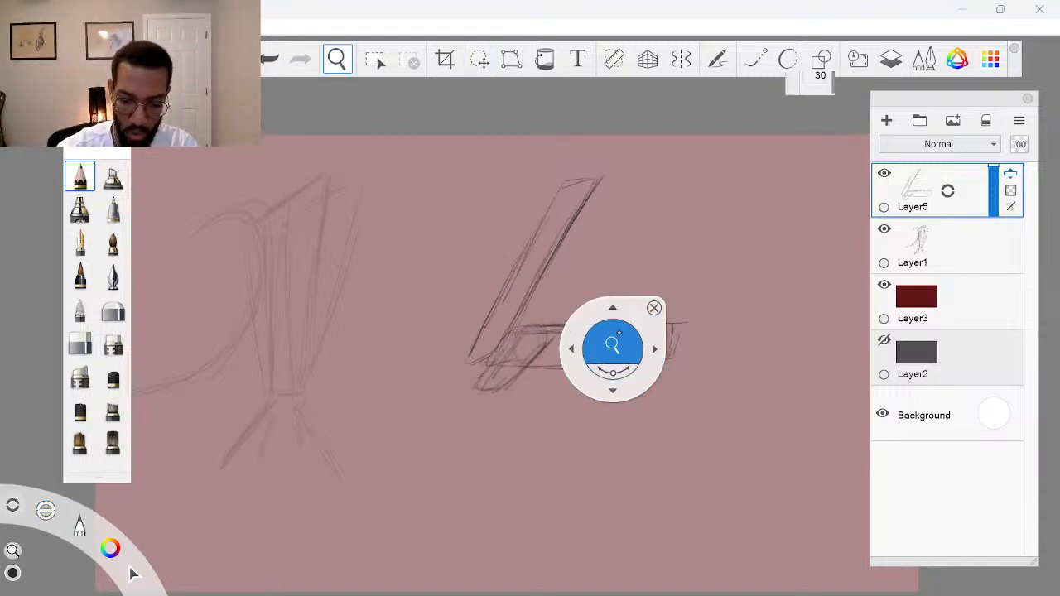
pyautogui.moveTo(617, 341); pyautogui.dragTo(665, 342)
pyautogui.click(689, 322)
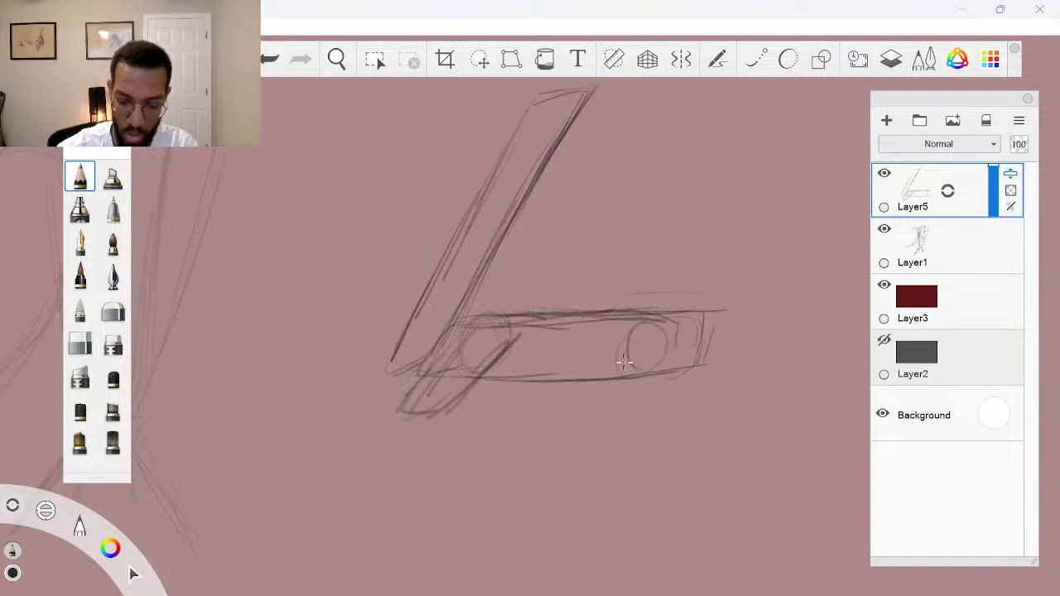
pyautogui.moveTo(606, 353)
pyautogui.mouseDown()
pyautogui.moveTo(644, 421)
pyautogui.moveTo(689, 405)
pyautogui.mouseUp()
pyautogui.moveTo(656, 336); pyautogui.dragTo(683, 411)
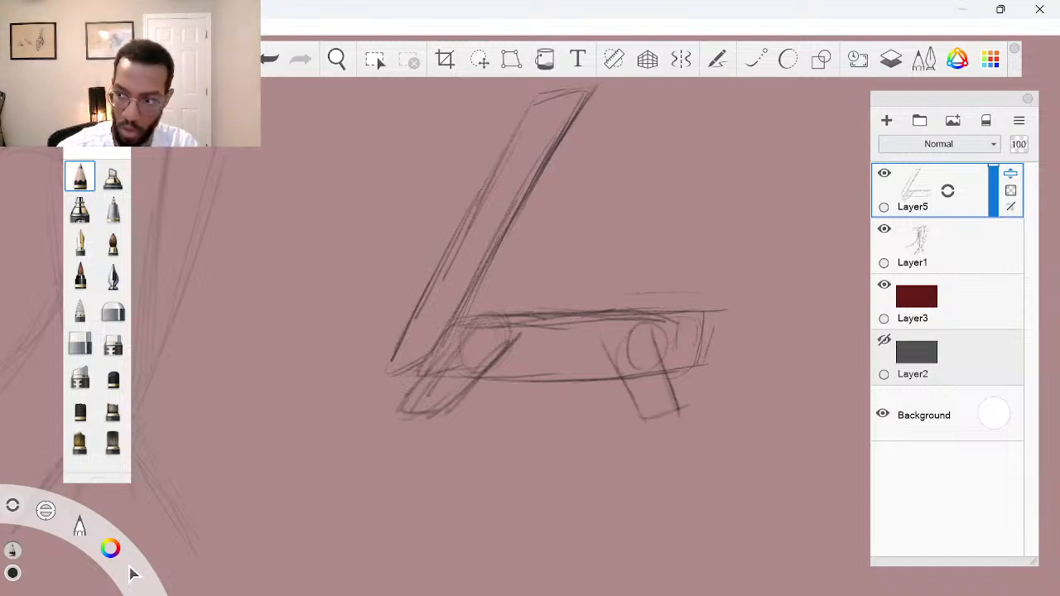
pyautogui.moveTo(661, 373)
pyautogui.mouseDown()
pyautogui.moveTo(676, 409)
pyautogui.moveTo(666, 401)
pyautogui.mouseUp()
pyautogui.moveTo(598, 337); pyautogui.dragTo(639, 329)
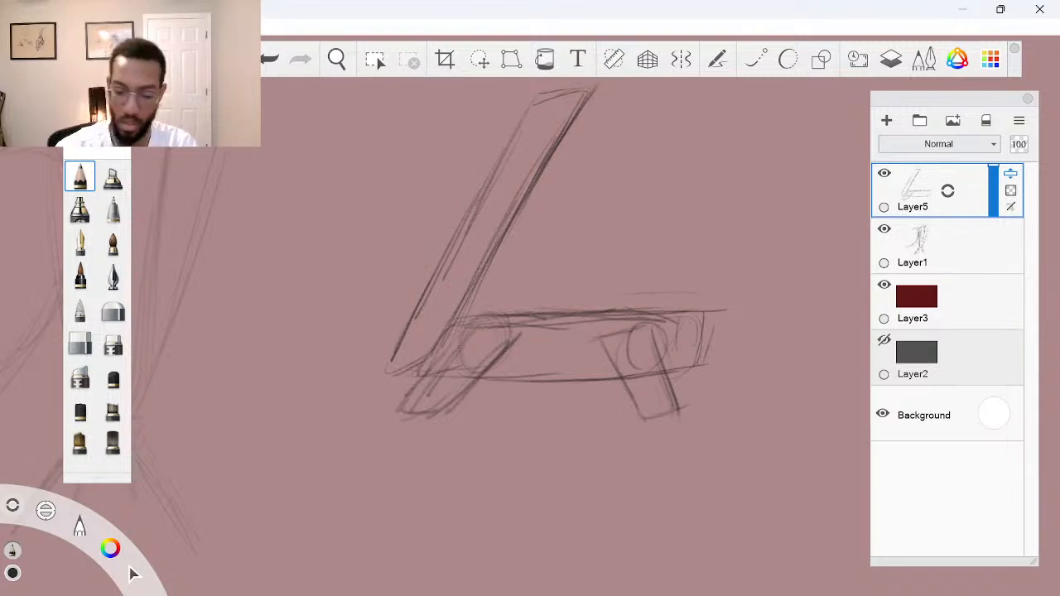
pyautogui.moveTo(666, 369); pyautogui.dragTo(690, 429)
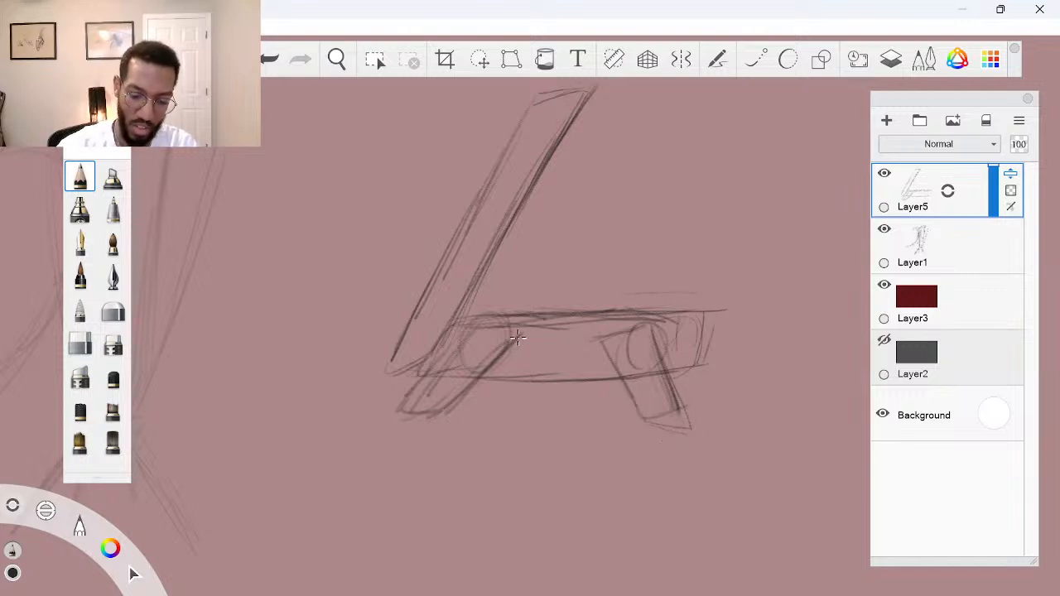
# Add a knee circle at the front leg's lower end and sketch a tapered shin pointing down from it
pyautogui.moveTo(459, 336)
pyautogui.mouseDown()
pyautogui.moveTo(404, 421)
pyautogui.moveTo(400, 445)
pyautogui.moveTo(417, 451)
pyautogui.mouseUp()
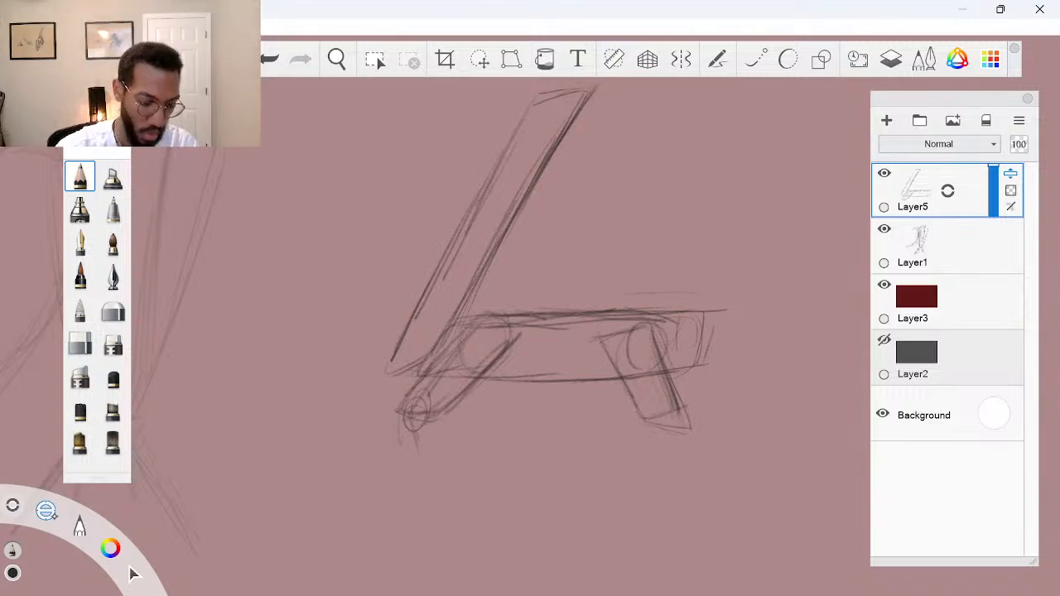
pyautogui.moveTo(46, 510); pyautogui.dragTo(54, 470)
pyautogui.moveTo(520, 313); pyautogui.dragTo(505, 304)
pyautogui.moveTo(549, 420); pyautogui.dragTo(554, 369)
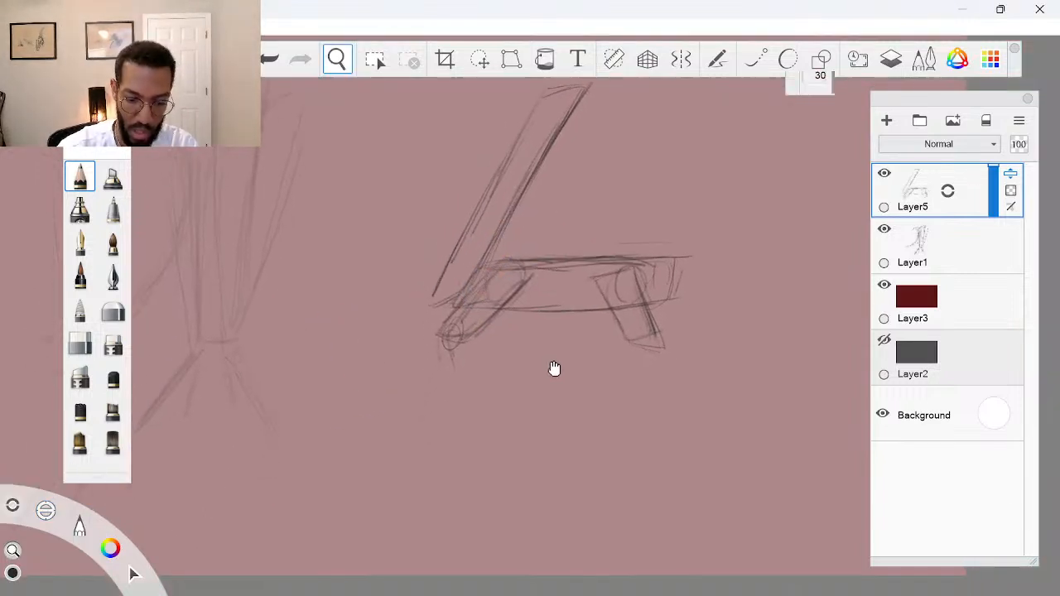
pyautogui.moveTo(491, 397); pyautogui.dragTo(516, 390)
pyautogui.click(571, 359)
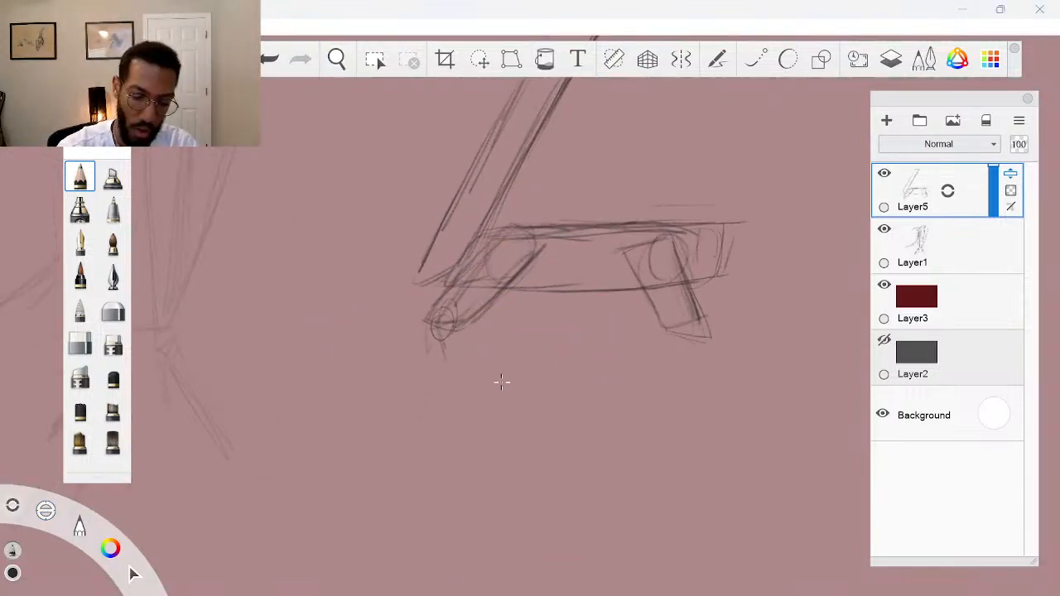
pyautogui.moveTo(436, 328); pyautogui.dragTo(449, 372)
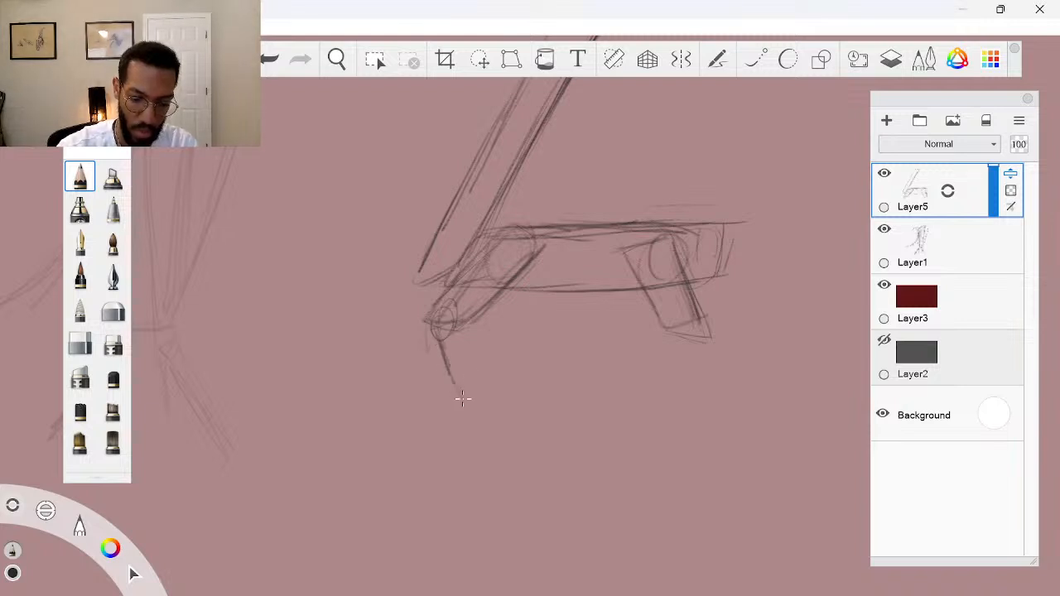
pyautogui.moveTo(460, 335)
pyautogui.mouseDown()
pyautogui.moveTo(471, 396)
pyautogui.moveTo(457, 402)
pyautogui.mouseUp()
pyautogui.moveTo(429, 352); pyautogui.dragTo(467, 418)
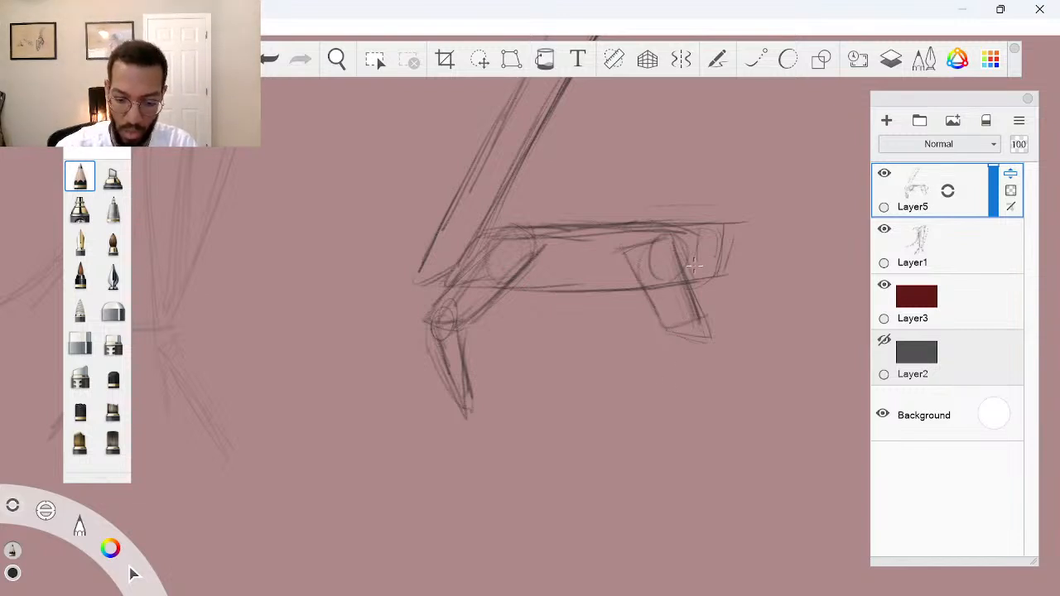
pyautogui.moveTo(717, 172); pyautogui.dragTo(681, 233)
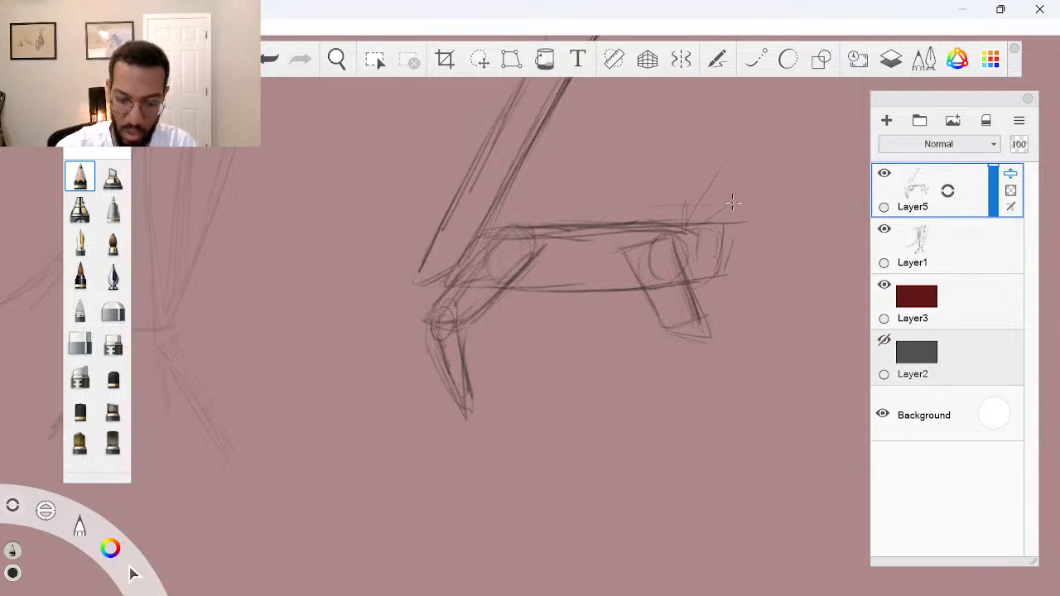
pyautogui.hotkey('ctrl', 'z')
pyautogui.hotkey('ctrl', 'z')
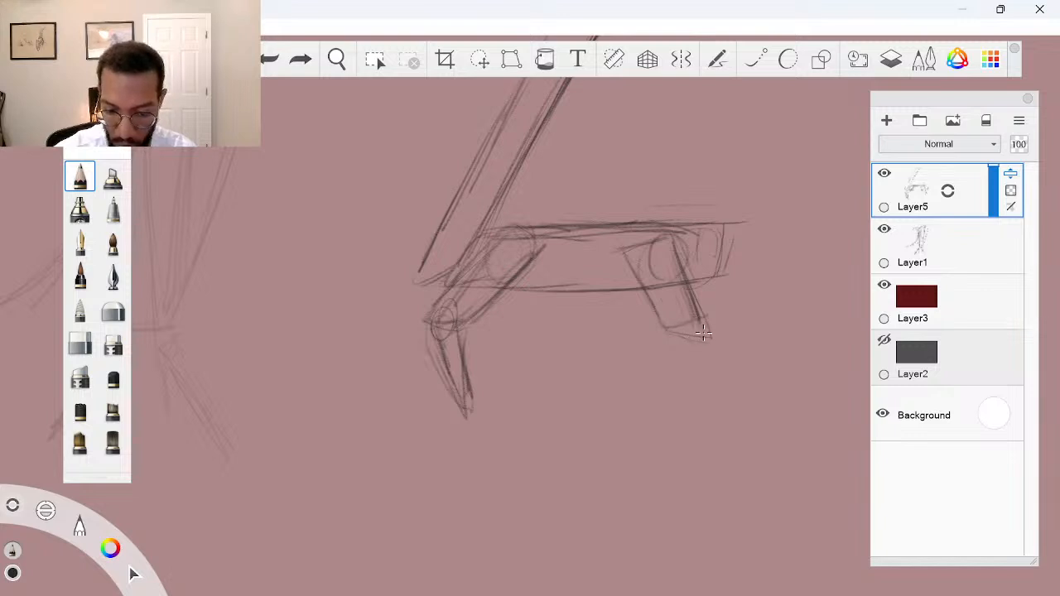
# Sketch the rear leg's jointed lower segments, and add ankle circles with outward-slanting feet to both legs
pyautogui.moveTo(680, 339)
pyautogui.mouseDown()
pyautogui.moveTo(755, 298)
pyautogui.moveTo(703, 339)
pyautogui.moveTo(757, 301)
pyautogui.moveTo(792, 395)
pyautogui.mouseUp()
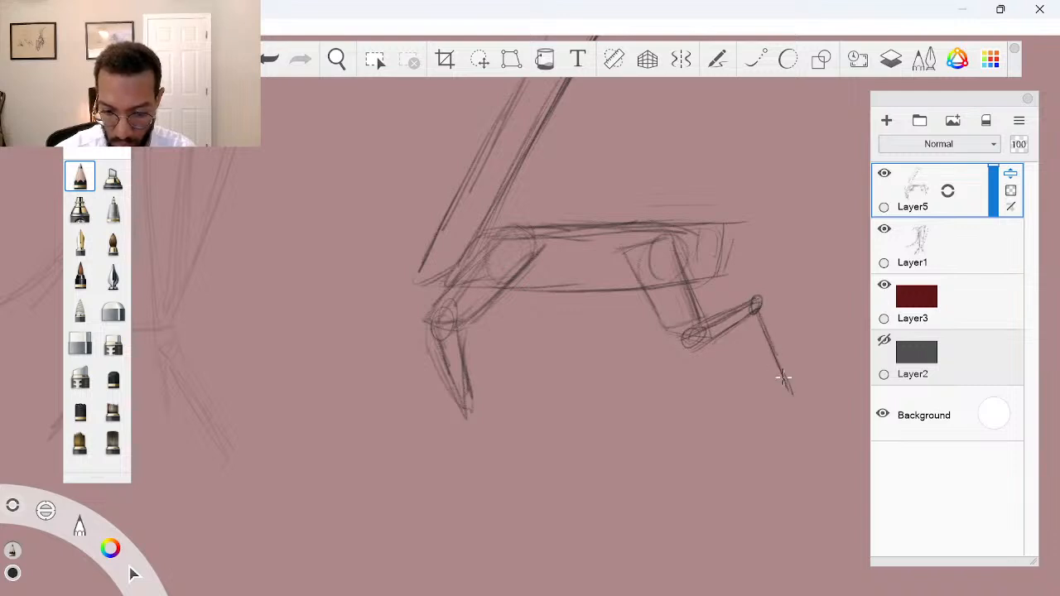
pyautogui.moveTo(754, 310)
pyautogui.mouseDown()
pyautogui.moveTo(792, 407)
pyautogui.moveTo(774, 370)
pyautogui.mouseUp()
pyautogui.moveTo(457, 320); pyautogui.dragTo(448, 331)
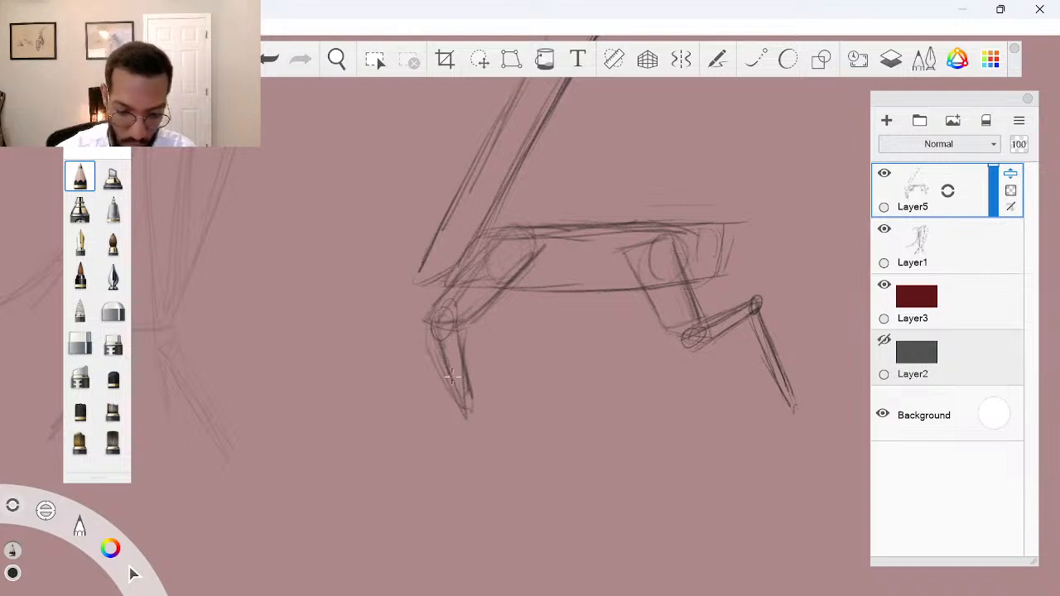
pyautogui.moveTo(469, 407)
pyautogui.mouseDown()
pyautogui.moveTo(464, 422)
pyautogui.moveTo(474, 424)
pyautogui.moveTo(410, 463)
pyautogui.mouseUp()
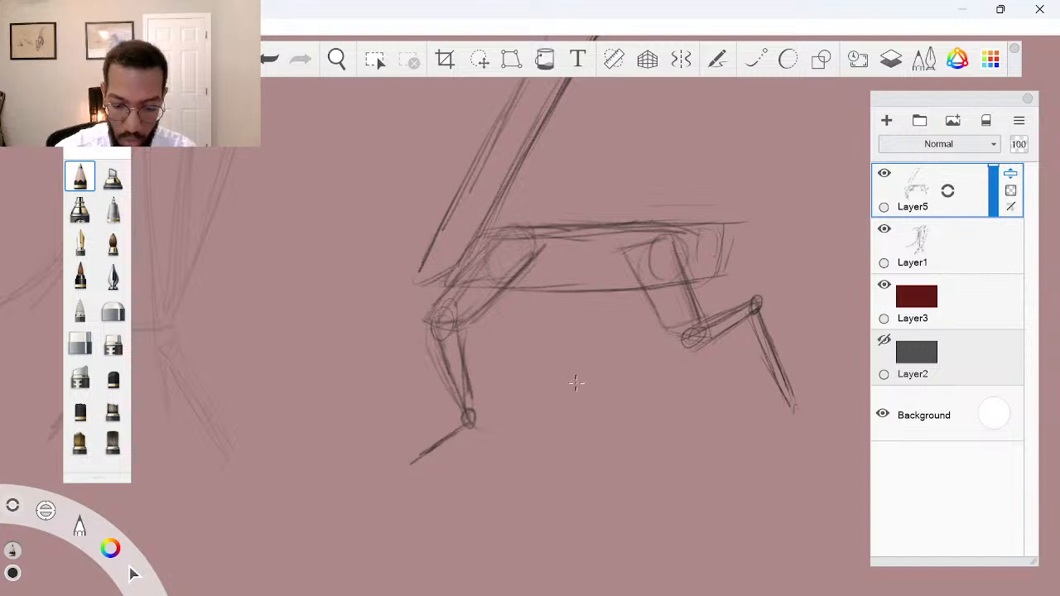
pyautogui.moveTo(797, 406)
pyautogui.mouseDown()
pyautogui.moveTo(786, 415)
pyautogui.moveTo(834, 449)
pyautogui.mouseUp()
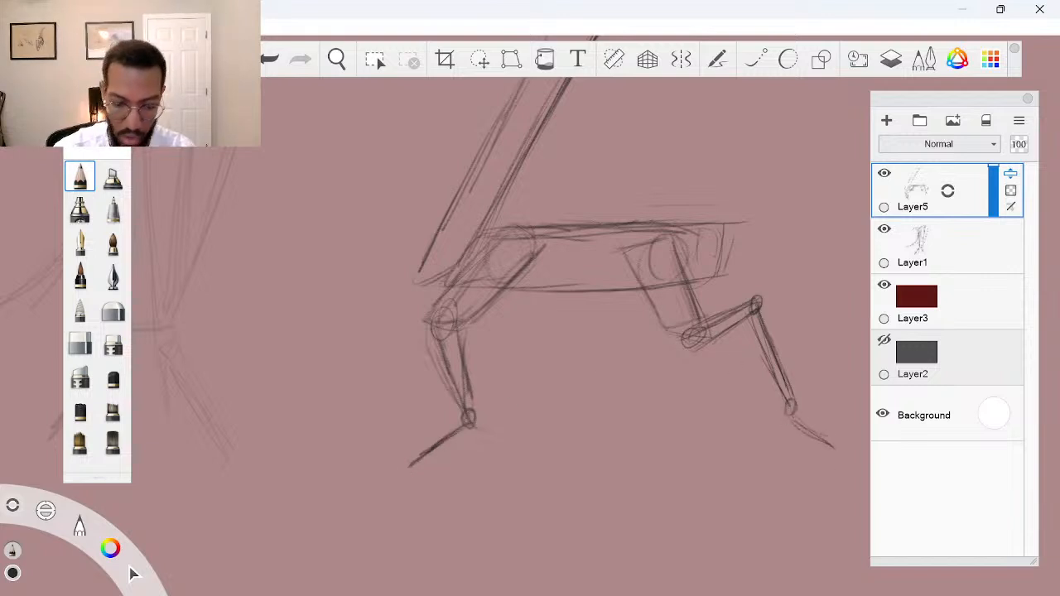
# Sketch a narrow head bar projecting left from the top of the leaning slab, with a closed end
pyautogui.moveTo(47, 511); pyautogui.dragTo(83, 479)
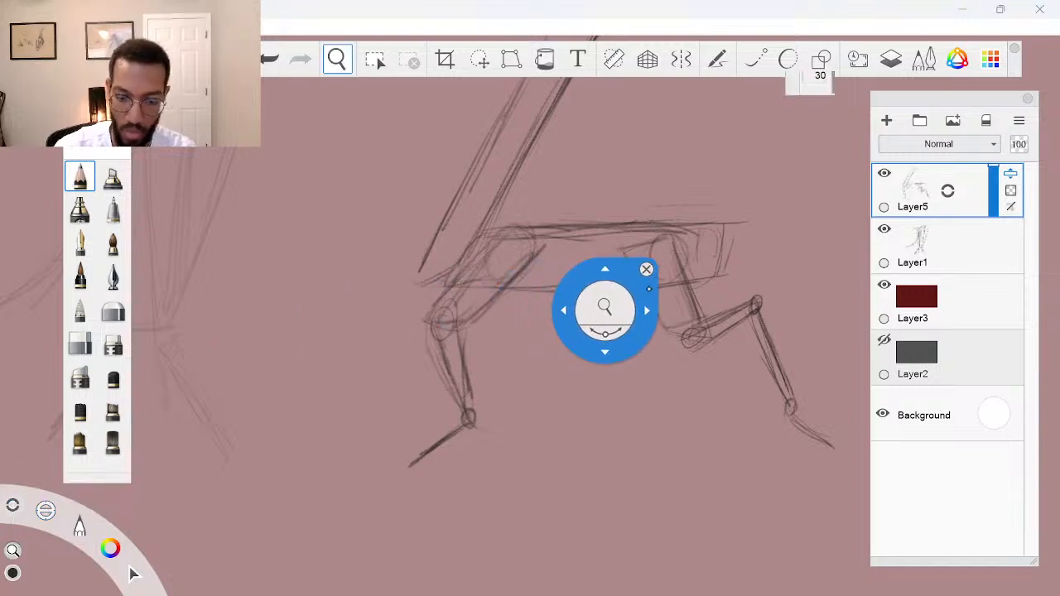
pyautogui.moveTo(602, 301); pyautogui.dragTo(569, 312)
pyautogui.moveTo(618, 399); pyautogui.dragTo(594, 443)
pyautogui.moveTo(625, 351); pyautogui.dragTo(642, 351)
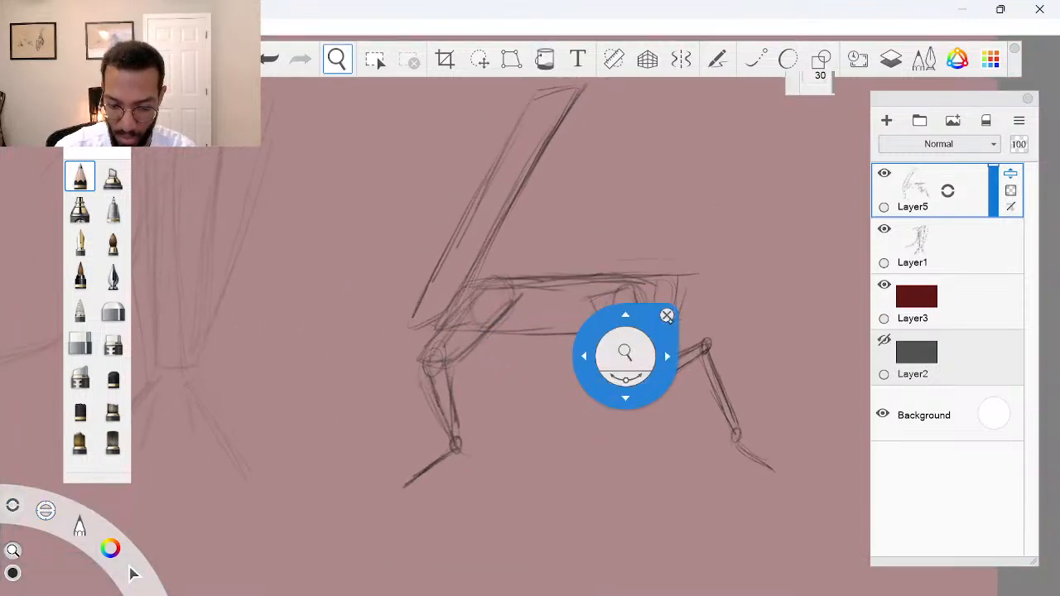
pyautogui.click(667, 316)
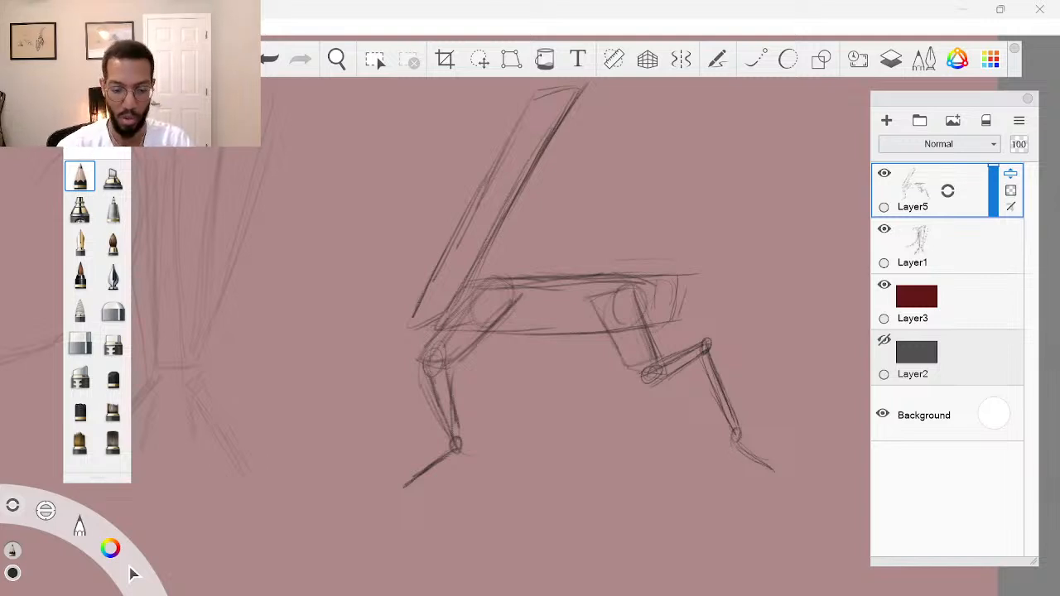
pyautogui.press('space')
pyautogui.moveTo(543, 234); pyautogui.dragTo(617, 286)
pyautogui.moveTo(604, 404); pyautogui.dragTo(615, 408)
pyautogui.press('space')
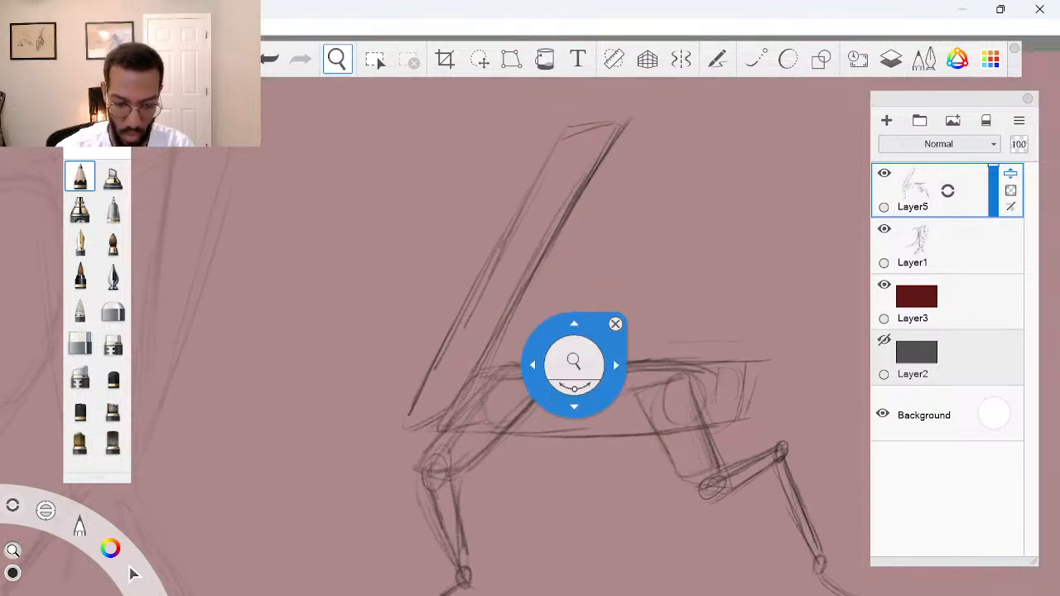
pyautogui.moveTo(572, 361); pyautogui.dragTo(556, 330)
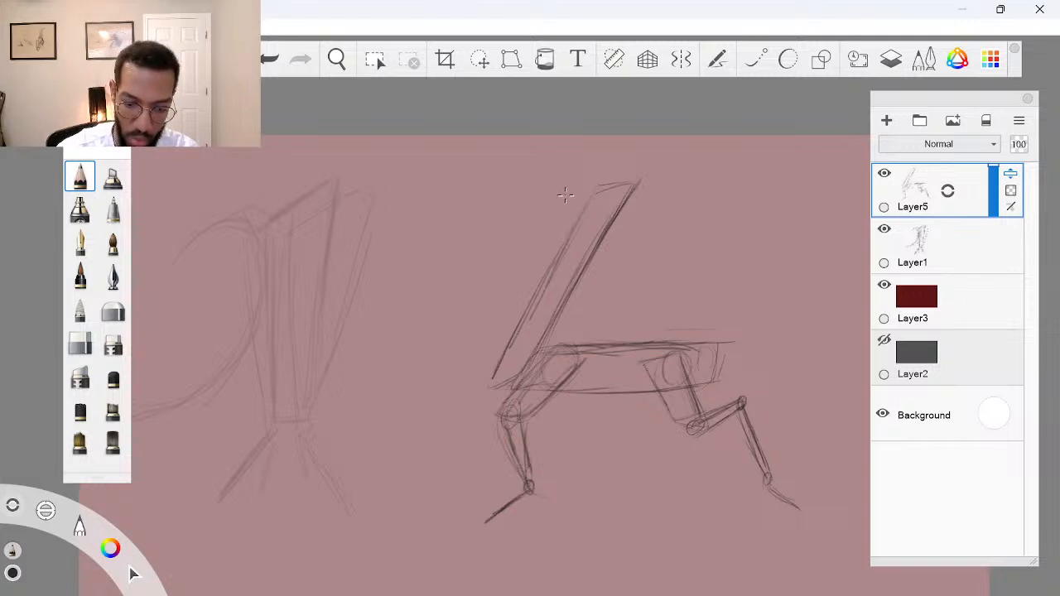
pyautogui.moveTo(557, 199)
pyautogui.mouseDown()
pyautogui.moveTo(584, 189)
pyautogui.moveTo(547, 202)
pyautogui.moveTo(614, 180)
pyautogui.moveTo(549, 197)
pyautogui.moveTo(584, 189)
pyautogui.mouseUp()
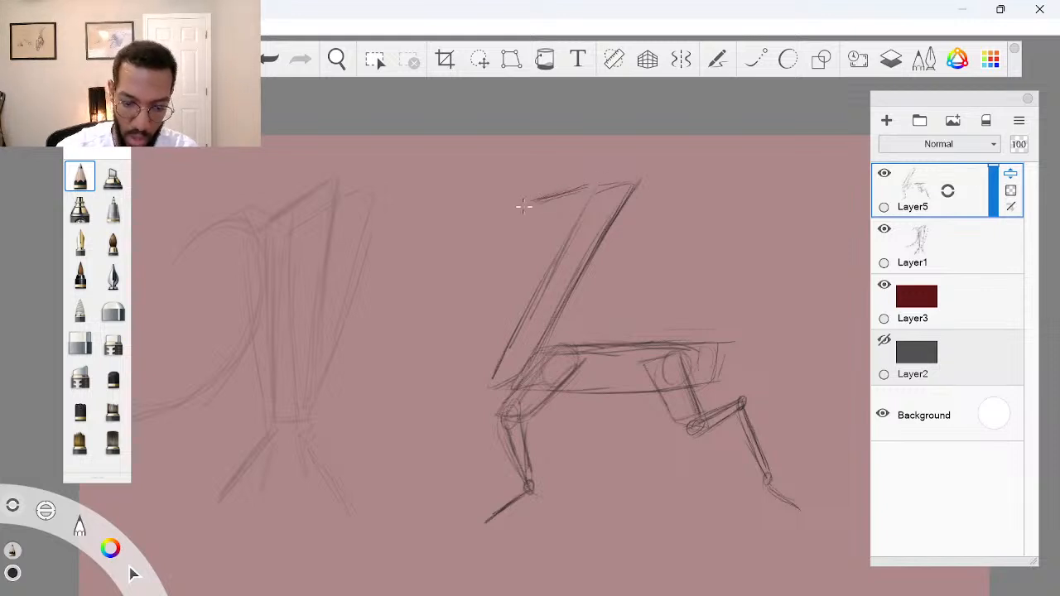
pyautogui.moveTo(521, 218)
pyautogui.mouseDown()
pyautogui.moveTo(610, 201)
pyautogui.moveTo(515, 215)
pyautogui.mouseUp()
pyautogui.moveTo(617, 176); pyautogui.dragTo(522, 200)
pyautogui.moveTo(591, 211); pyautogui.dragTo(523, 217)
pyautogui.moveTo(528, 198)
pyautogui.mouseDown()
pyautogui.moveTo(523, 217)
pyautogui.moveTo(565, 190)
pyautogui.mouseUp()
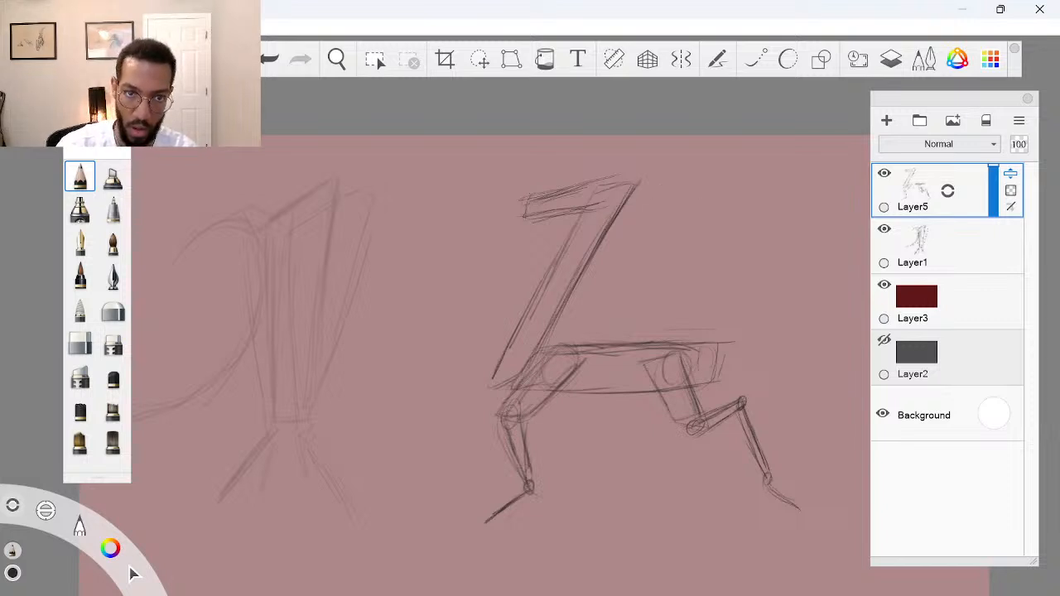
# Sketch a long crescent blade curving from under the head bar down to a tip far left, and shape the bar's pointed end
pyautogui.moveTo(586, 161); pyautogui.dragTo(671, 180)
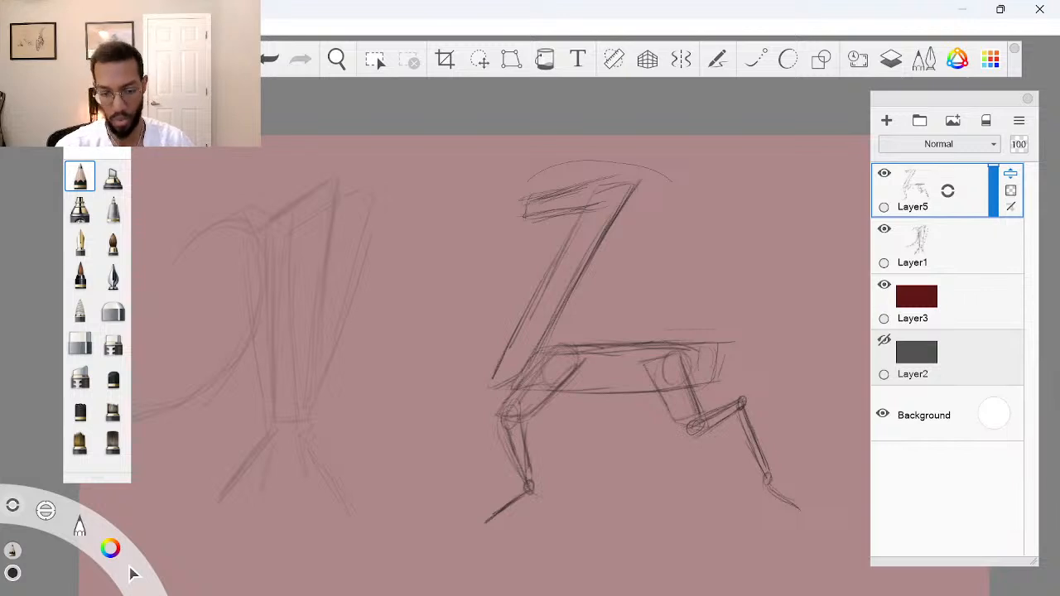
pyautogui.hotkey('ctrl', 'z')
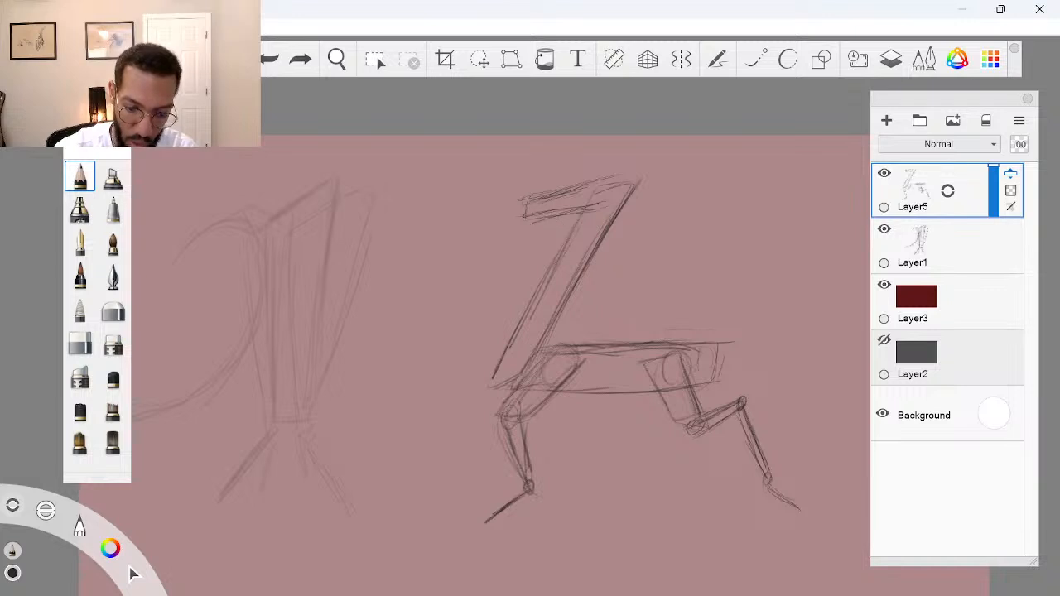
pyautogui.moveTo(527, 200); pyautogui.dragTo(528, 224)
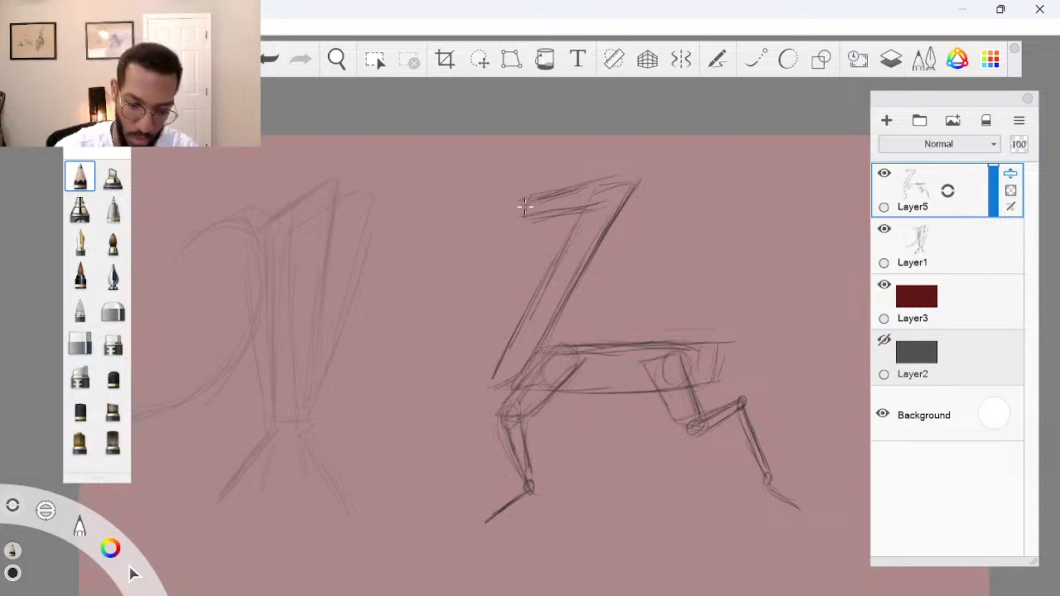
pyautogui.moveTo(526, 197)
pyautogui.mouseDown()
pyautogui.moveTo(518, 219)
pyautogui.moveTo(538, 219)
pyautogui.moveTo(510, 223)
pyautogui.moveTo(539, 221)
pyautogui.moveTo(549, 241)
pyautogui.moveTo(499, 324)
pyautogui.moveTo(443, 374)
pyautogui.moveTo(344, 417)
pyautogui.mouseUp()
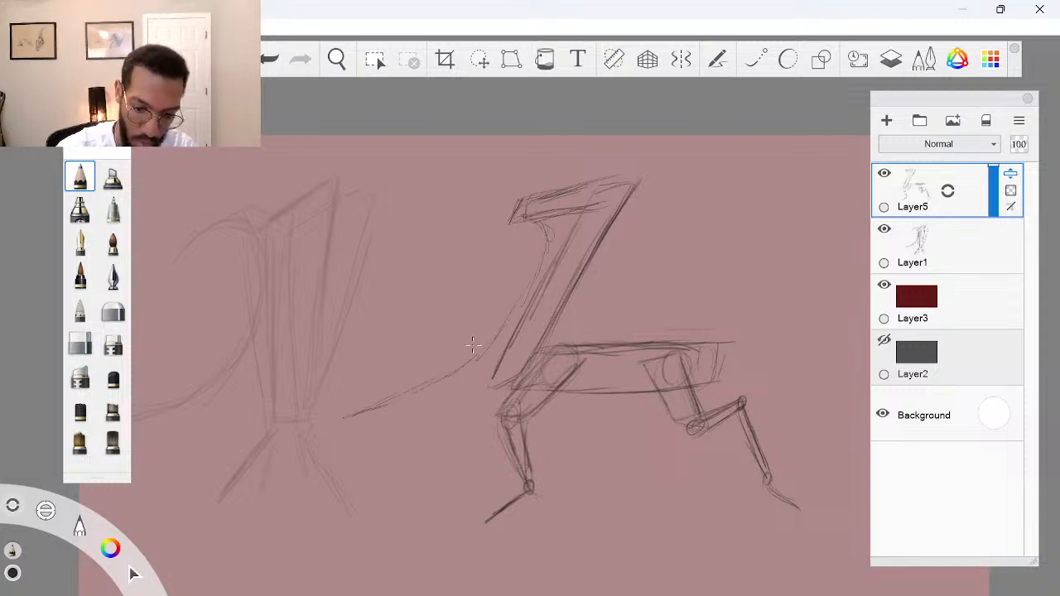
pyautogui.moveTo(540, 230)
pyautogui.mouseDown()
pyautogui.moveTo(523, 292)
pyautogui.moveTo(441, 382)
pyautogui.moveTo(324, 441)
pyautogui.moveTo(379, 417)
pyautogui.mouseUp()
pyautogui.moveTo(318, 442); pyautogui.dragTo(433, 398)
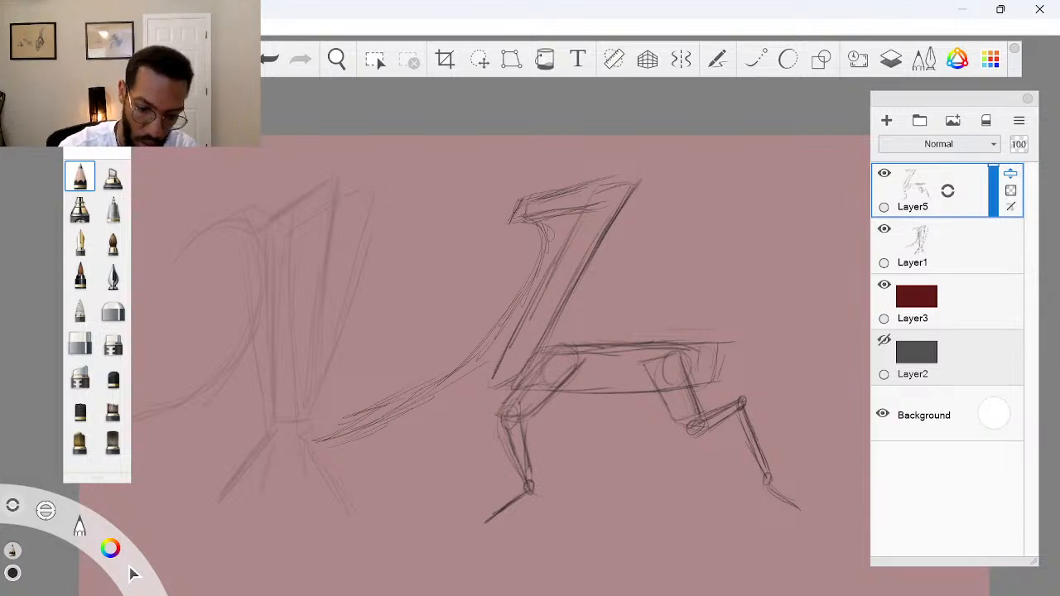
pyautogui.moveTo(303, 440)
pyautogui.mouseDown()
pyautogui.moveTo(415, 411)
pyautogui.moveTo(380, 431)
pyautogui.moveTo(473, 384)
pyautogui.moveTo(429, 408)
pyautogui.moveTo(536, 310)
pyautogui.moveTo(493, 372)
pyautogui.moveTo(578, 230)
pyautogui.moveTo(568, 255)
pyautogui.mouseUp()
pyautogui.moveTo(574, 181)
pyautogui.mouseDown()
pyautogui.moveTo(503, 216)
pyautogui.moveTo(547, 215)
pyautogui.moveTo(540, 253)
pyautogui.moveTo(539, 237)
pyautogui.moveTo(523, 288)
pyautogui.moveTo(476, 350)
pyautogui.moveTo(386, 419)
pyautogui.moveTo(404, 402)
pyautogui.moveTo(358, 419)
pyautogui.mouseUp()
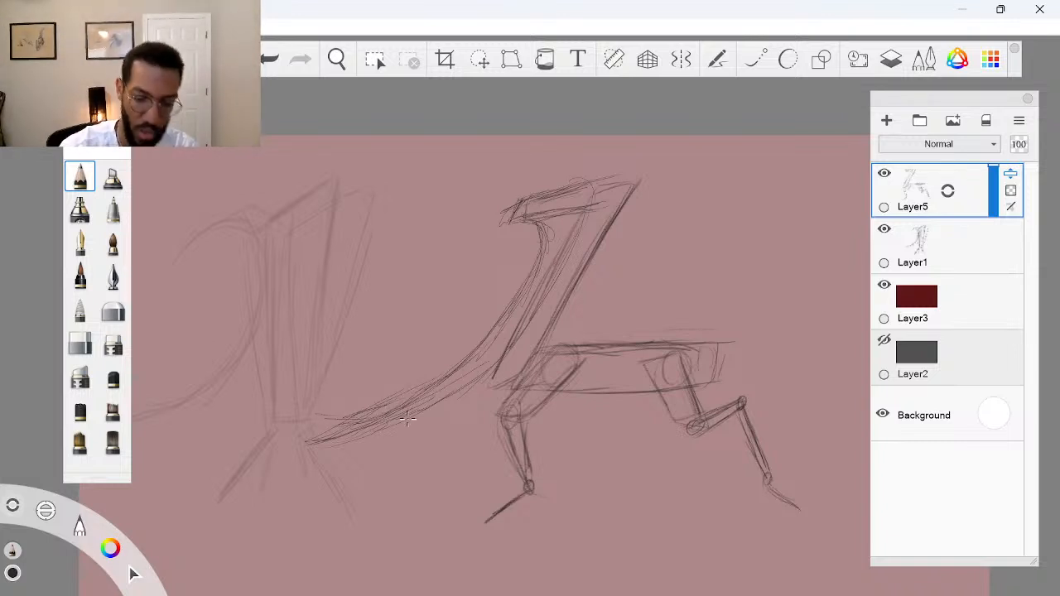
# Lower the opacity of Layer1 until the old obelisk sketch is barely visible, and make Layer5 active again
pyautogui.click(927, 249)
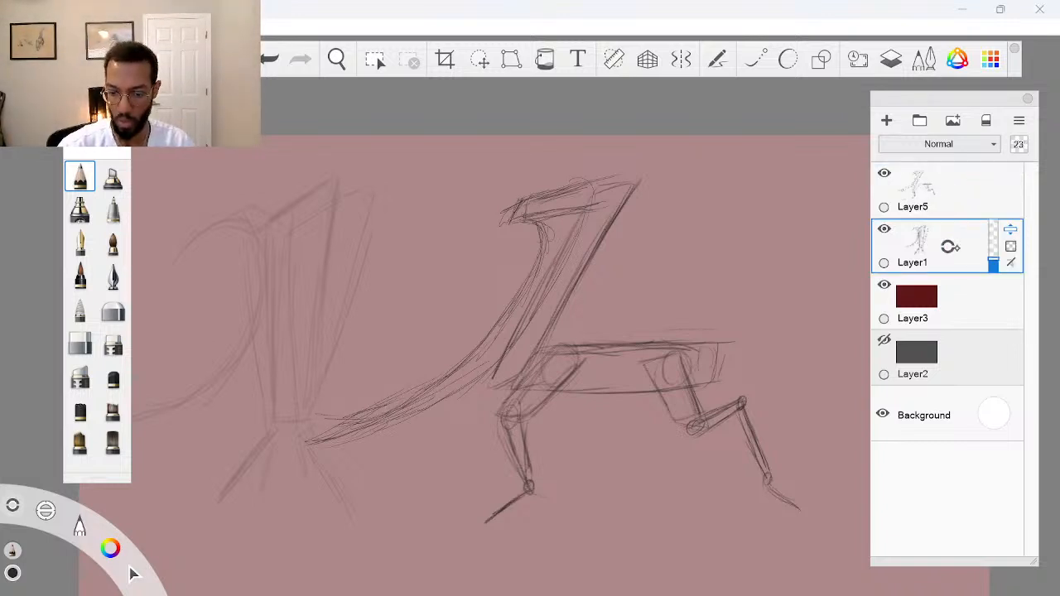
pyautogui.moveTo(992, 245); pyautogui.dragTo(992, 270)
pyautogui.click(919, 190)
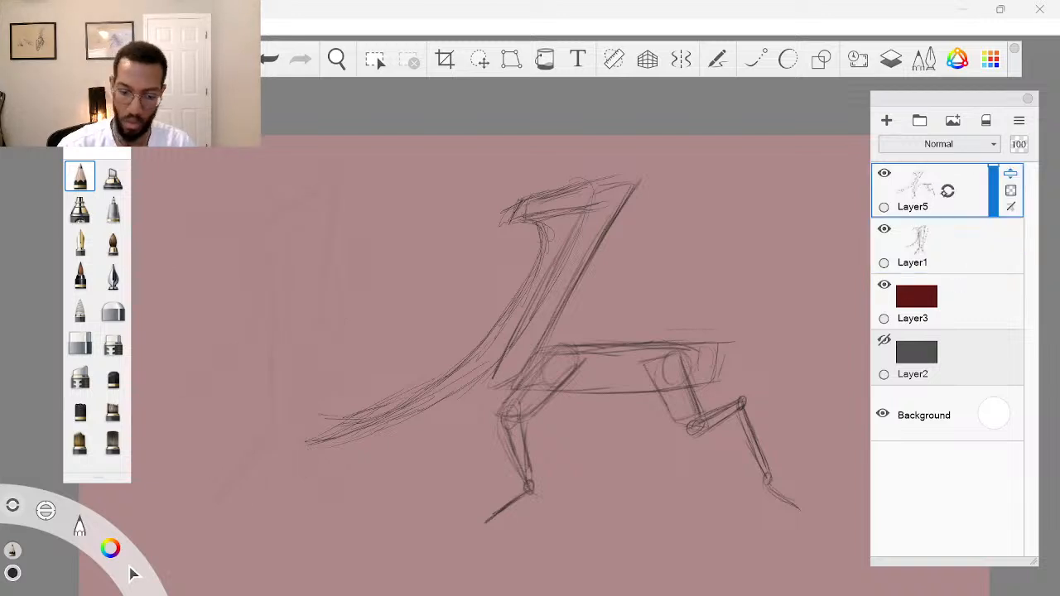
# Reinforce the crescent blade's lower and inner edges, and extend the head bar's top line past the slab's upper corner
pyautogui.press('space')
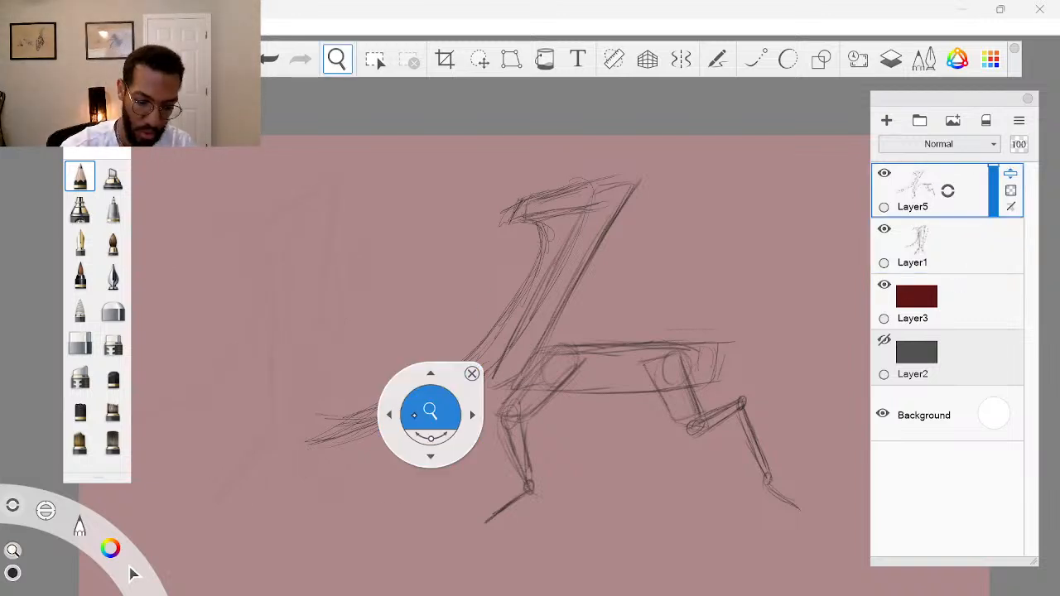
pyautogui.moveTo(432, 415); pyautogui.dragTo(450, 442)
pyautogui.moveTo(437, 486); pyautogui.dragTo(502, 462)
pyautogui.moveTo(433, 391)
pyautogui.mouseDown()
pyautogui.moveTo(349, 396)
pyautogui.moveTo(405, 407)
pyautogui.moveTo(382, 407)
pyautogui.moveTo(465, 388)
pyautogui.moveTo(458, 398)
pyautogui.moveTo(438, 396)
pyautogui.moveTo(531, 360)
pyautogui.moveTo(518, 377)
pyautogui.moveTo(500, 384)
pyautogui.moveTo(586, 329)
pyautogui.mouseUp()
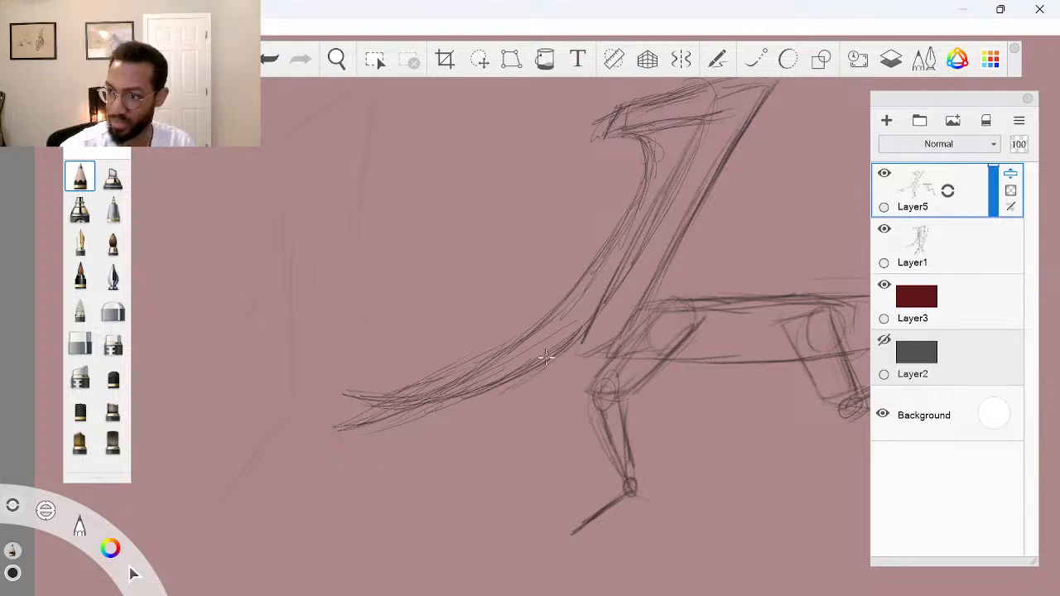
pyautogui.press('space')
pyautogui.moveTo(575, 340)
pyautogui.mouseDown()
pyautogui.moveTo(602, 355)
pyautogui.moveTo(571, 364)
pyautogui.mouseUp()
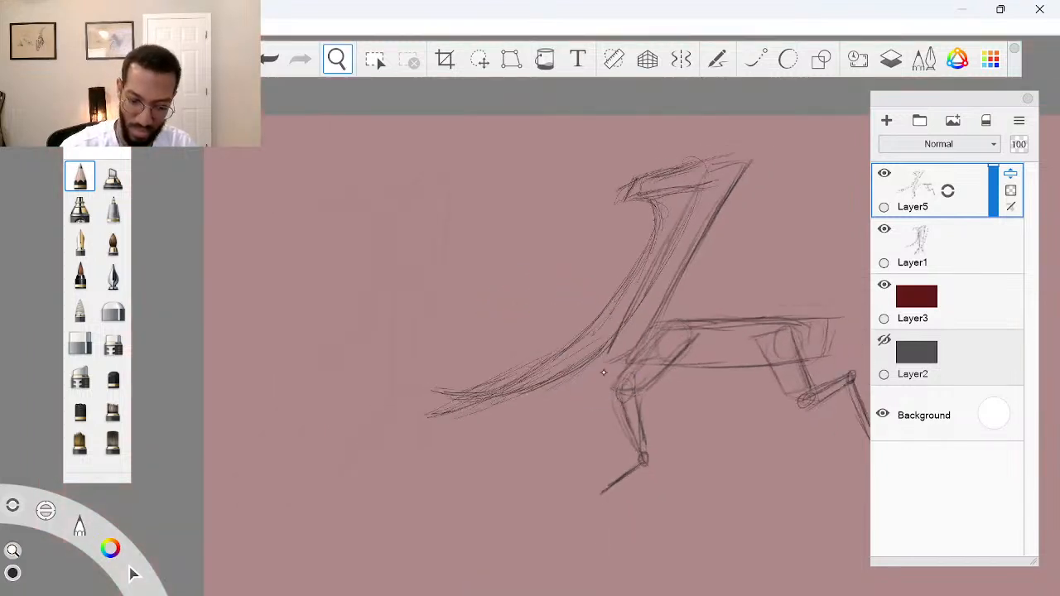
pyautogui.moveTo(495, 387)
pyautogui.mouseDown()
pyautogui.moveTo(568, 341)
pyautogui.moveTo(634, 274)
pyautogui.moveTo(651, 242)
pyautogui.moveTo(649, 210)
pyautogui.moveTo(615, 206)
pyautogui.moveTo(638, 197)
pyautogui.moveTo(621, 182)
pyautogui.moveTo(753, 149)
pyautogui.mouseUp()
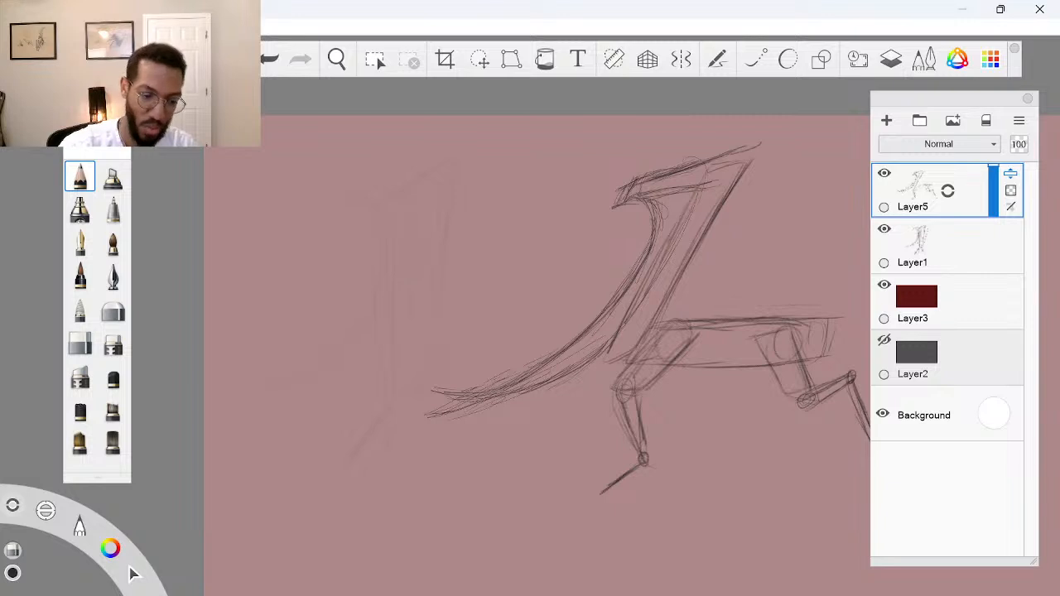
# Erase the stray lines at the crescent blade's tip and redraw its lower edge with a darker line toward the slab's base
pyautogui.moveTo(427, 415)
pyautogui.mouseDown()
pyautogui.moveTo(470, 417)
pyautogui.moveTo(501, 410)
pyautogui.moveTo(423, 410)
pyautogui.moveTo(545, 399)
pyautogui.moveTo(412, 410)
pyautogui.moveTo(438, 407)
pyautogui.mouseUp()
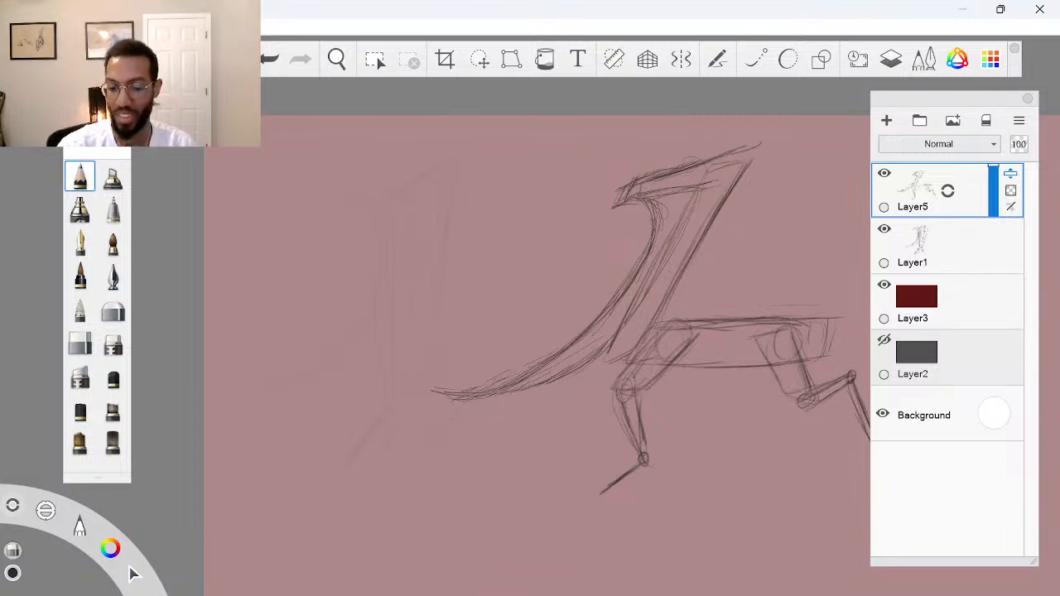
pyautogui.press('space')
pyautogui.moveTo(680, 360); pyautogui.dragTo(665, 409)
pyautogui.moveTo(712, 435); pyautogui.dragTo(646, 445)
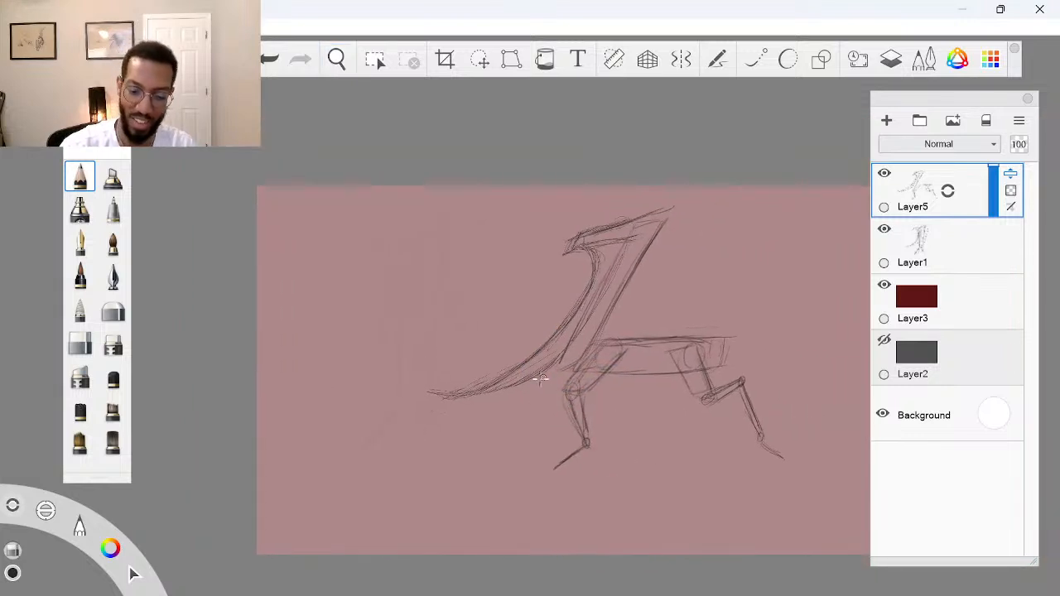
pyautogui.moveTo(540, 379)
pyautogui.mouseDown()
pyautogui.moveTo(568, 367)
pyautogui.moveTo(553, 378)
pyautogui.mouseUp()
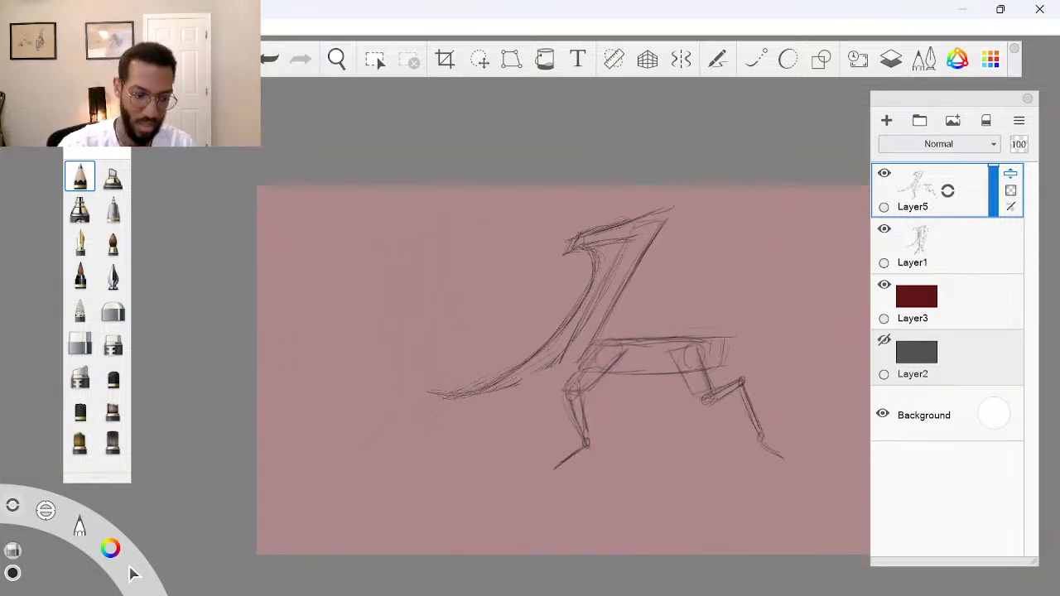
pyautogui.click(87, 175)
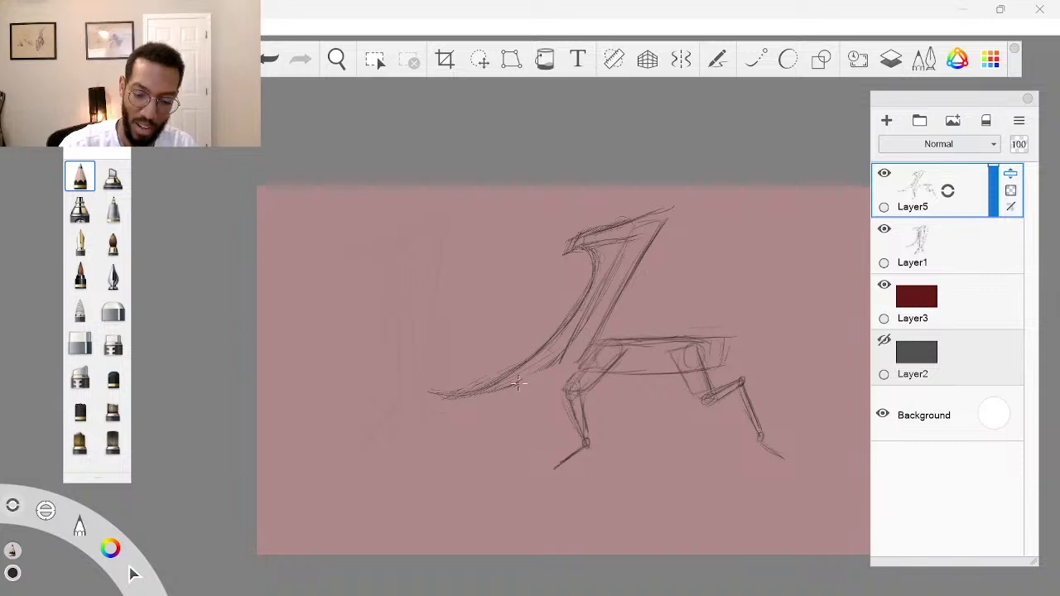
pyautogui.moveTo(515, 385); pyautogui.dragTo(581, 362)
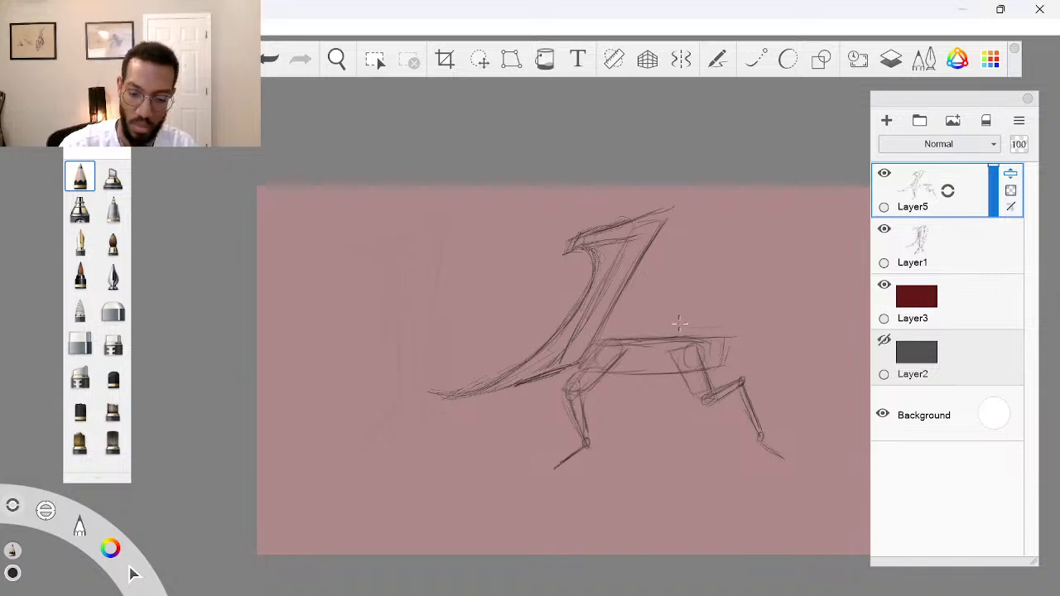
# Move the whole four-legged sketch down and slightly left on the canvas
pyautogui.press('space')
pyautogui.moveTo(696, 367); pyautogui.dragTo(680, 373)
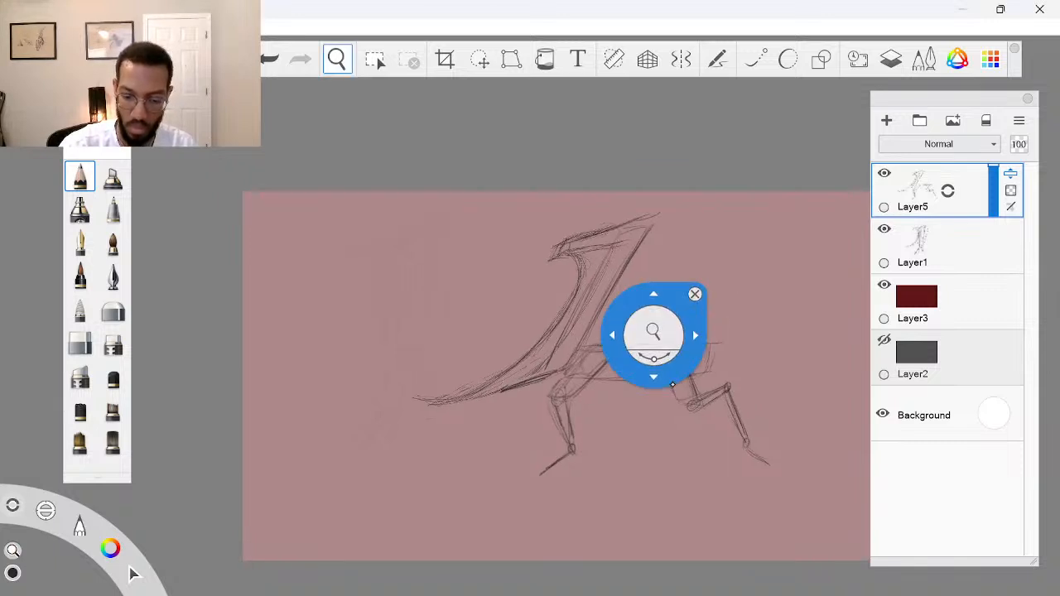
pyautogui.click(130, 571)
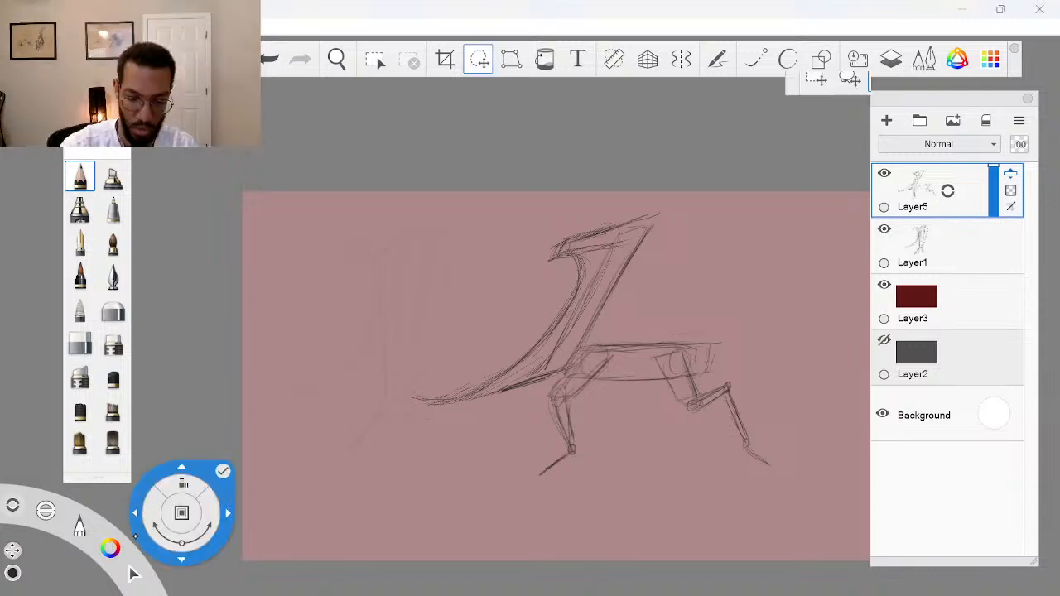
pyautogui.moveTo(685, 458); pyautogui.dragTo(659, 504)
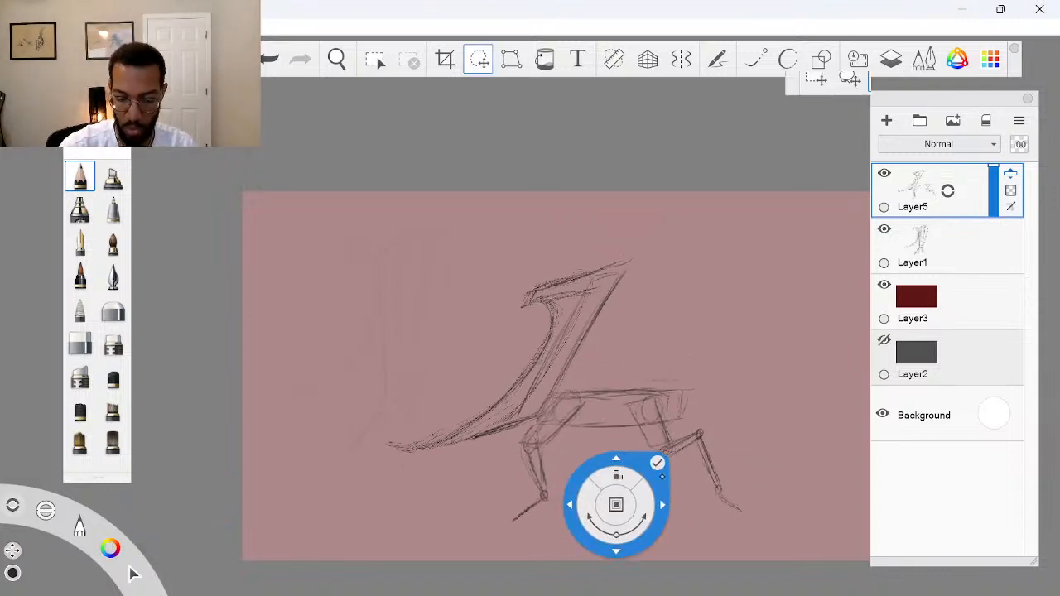
pyautogui.click(665, 446)
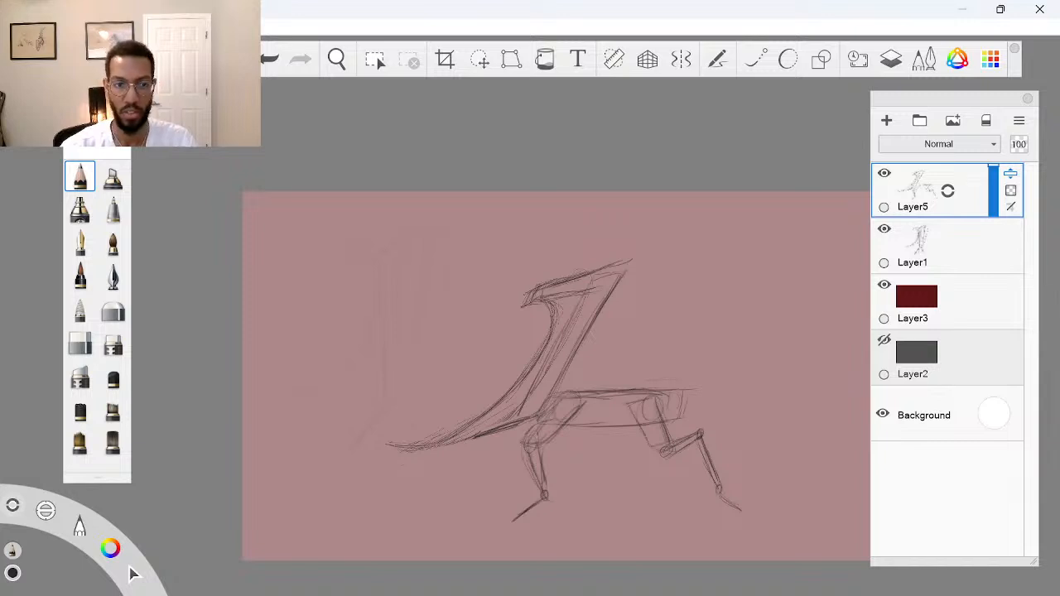
pyautogui.moveTo(712, 302); pyautogui.dragTo(644, 365)
pyautogui.moveTo(662, 328); pyautogui.dragTo(729, 338)
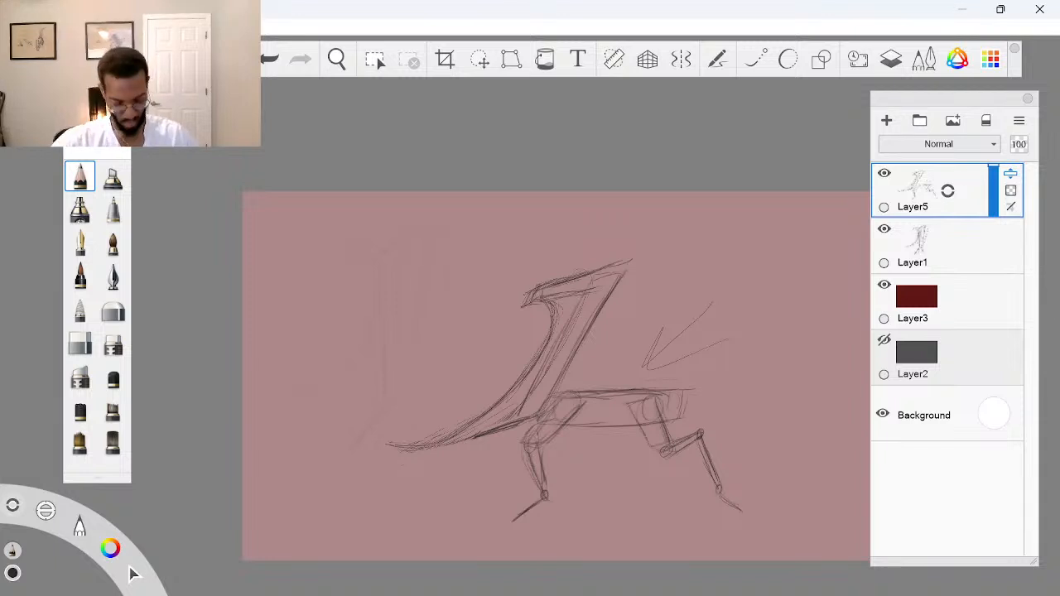
pyautogui.hotkey('ctrl', 'z')
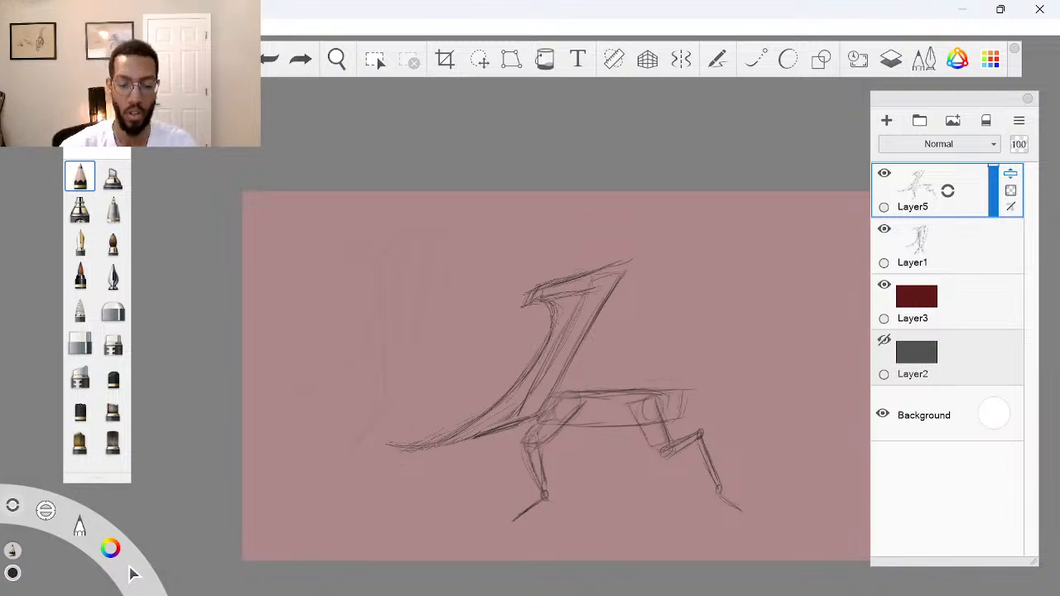
# Add a layer above Layer5 and sketch a double-circle joint behind the slab's top corner and an open bracket ahead of the head bar
pyautogui.moveTo(949, 193); pyautogui.dragTo(954, 157)
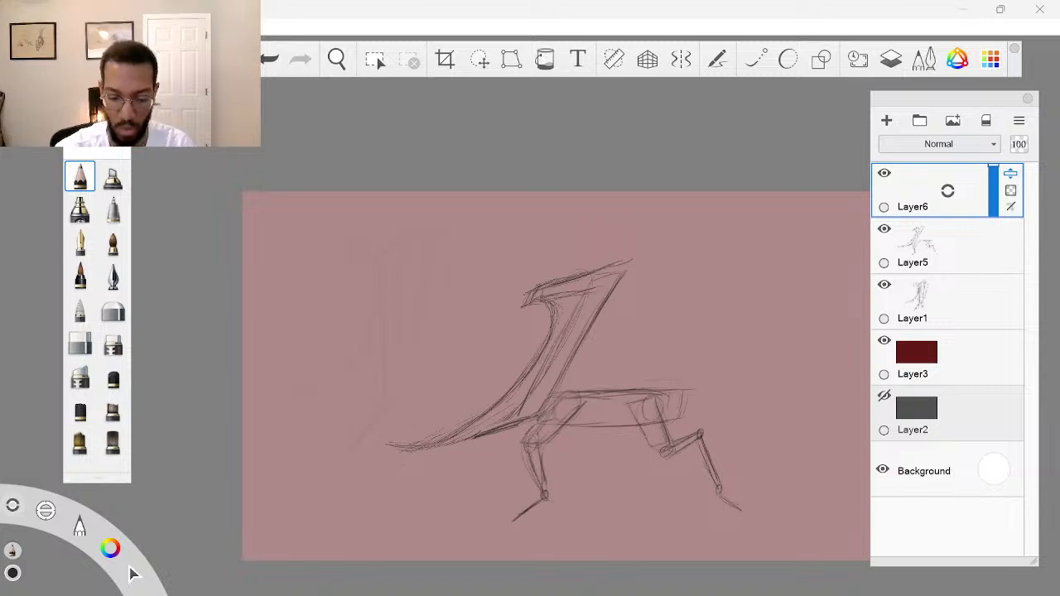
pyautogui.press('space')
pyautogui.moveTo(671, 351); pyautogui.dragTo(598, 356)
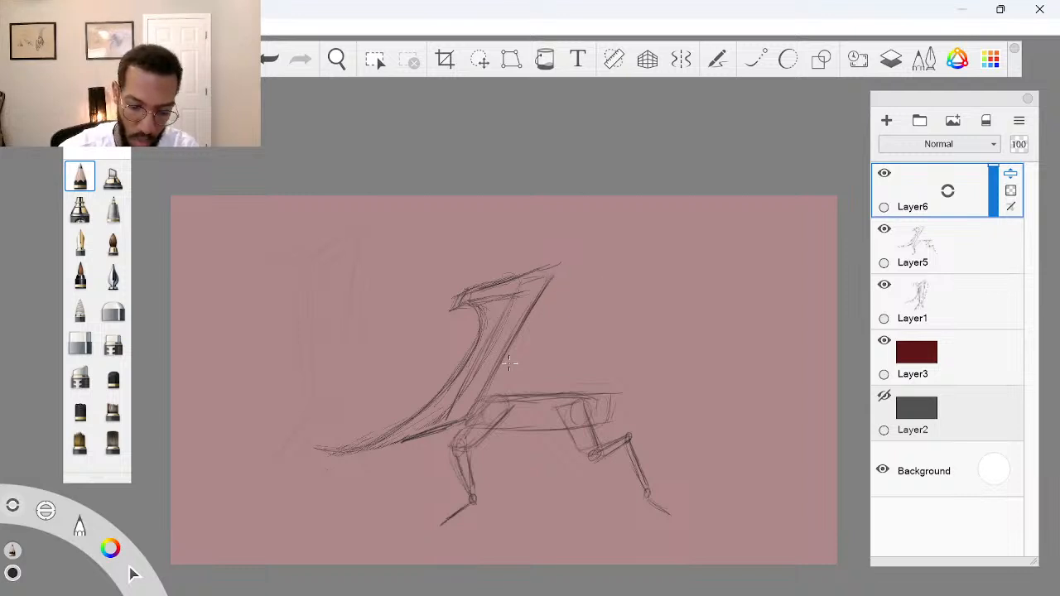
pyautogui.press('space')
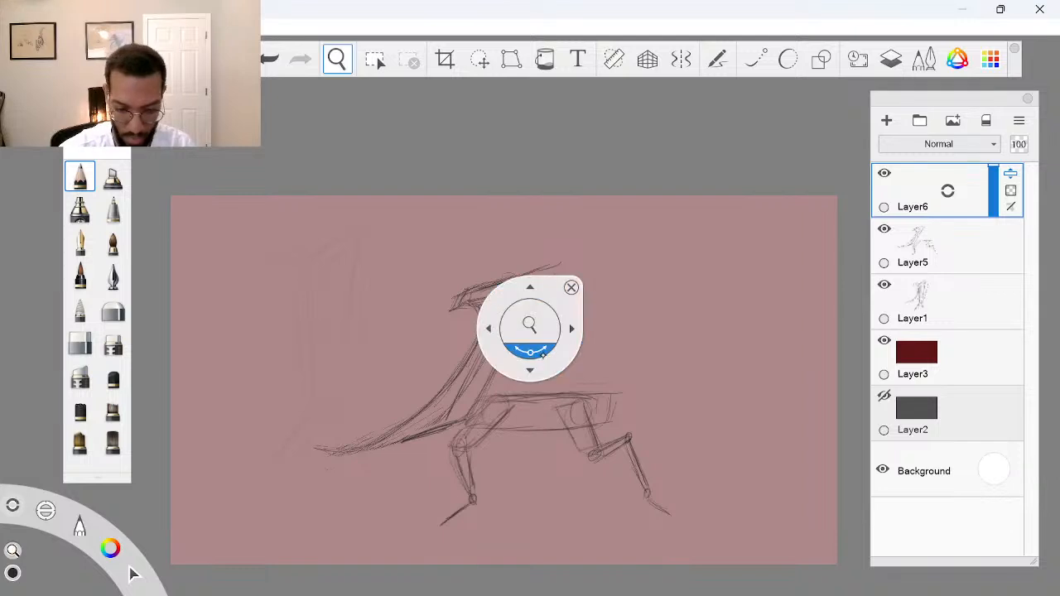
pyautogui.moveTo(530, 329); pyautogui.dragTo(559, 326)
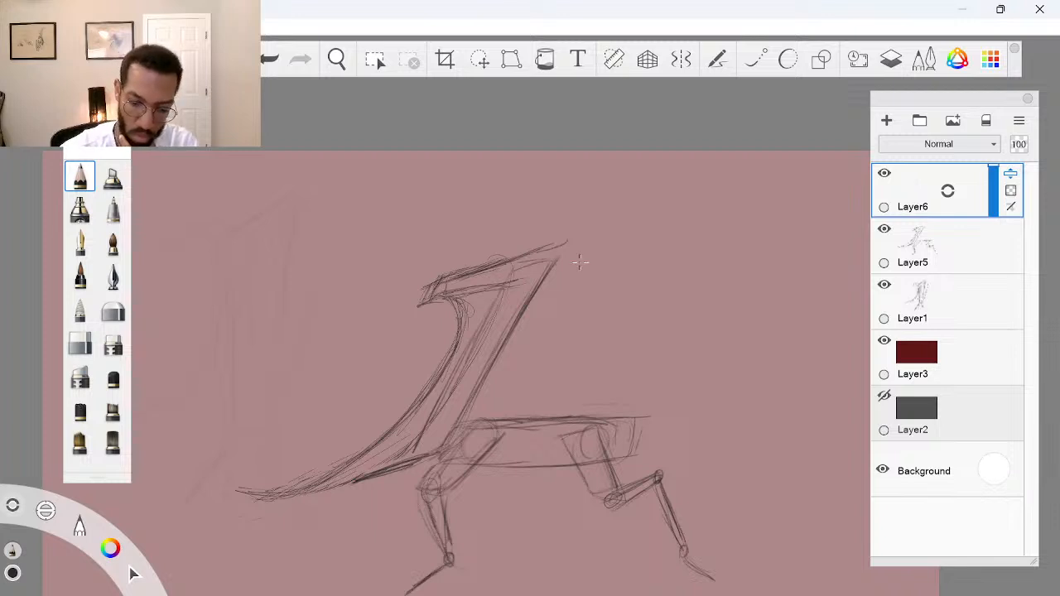
pyautogui.moveTo(580, 264)
pyautogui.mouseDown()
pyautogui.moveTo(564, 273)
pyautogui.moveTo(595, 267)
pyautogui.moveTo(588, 253)
pyautogui.moveTo(566, 269)
pyautogui.moveTo(594, 265)
pyautogui.mouseUp()
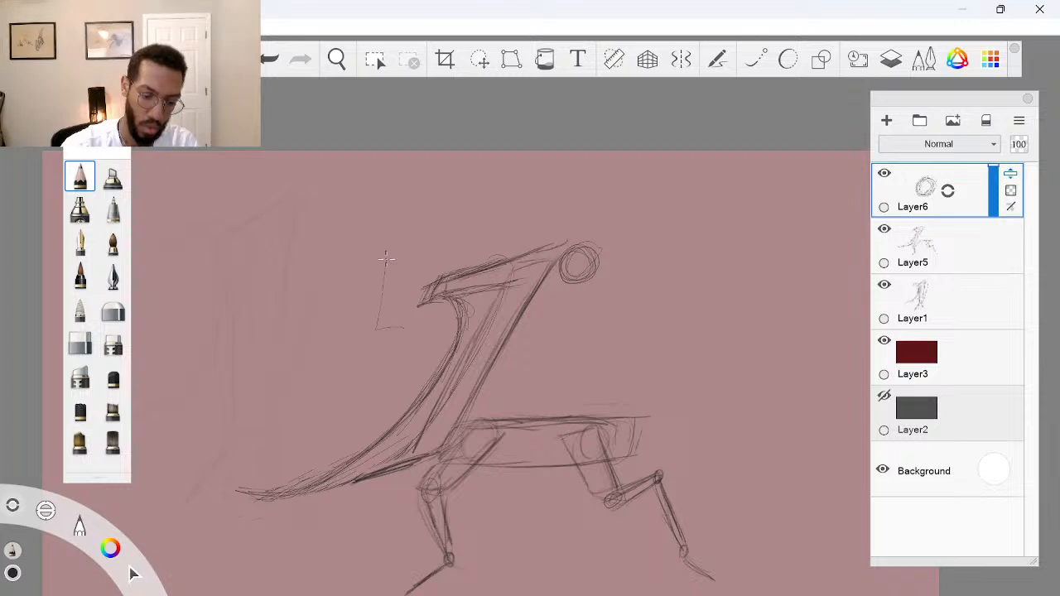
pyautogui.moveTo(385, 259)
pyautogui.mouseDown()
pyautogui.moveTo(376, 313)
pyautogui.moveTo(405, 326)
pyautogui.moveTo(375, 329)
pyautogui.moveTo(390, 241)
pyautogui.moveTo(436, 241)
pyautogui.moveTo(384, 246)
pyautogui.moveTo(372, 328)
pyautogui.mouseUp()
pyautogui.moveTo(372, 328); pyautogui.dragTo(412, 326)
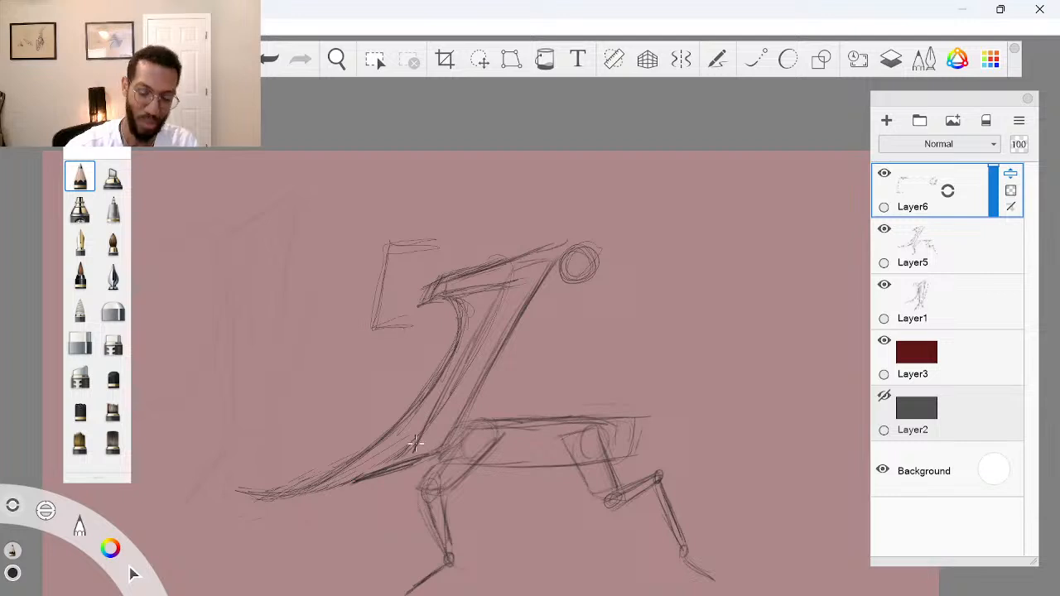
pyautogui.moveTo(418, 469)
pyautogui.mouseDown()
pyautogui.moveTo(402, 465)
pyautogui.moveTo(407, 445)
pyautogui.moveTo(422, 460)
pyautogui.moveTo(414, 456)
pyautogui.mouseUp()
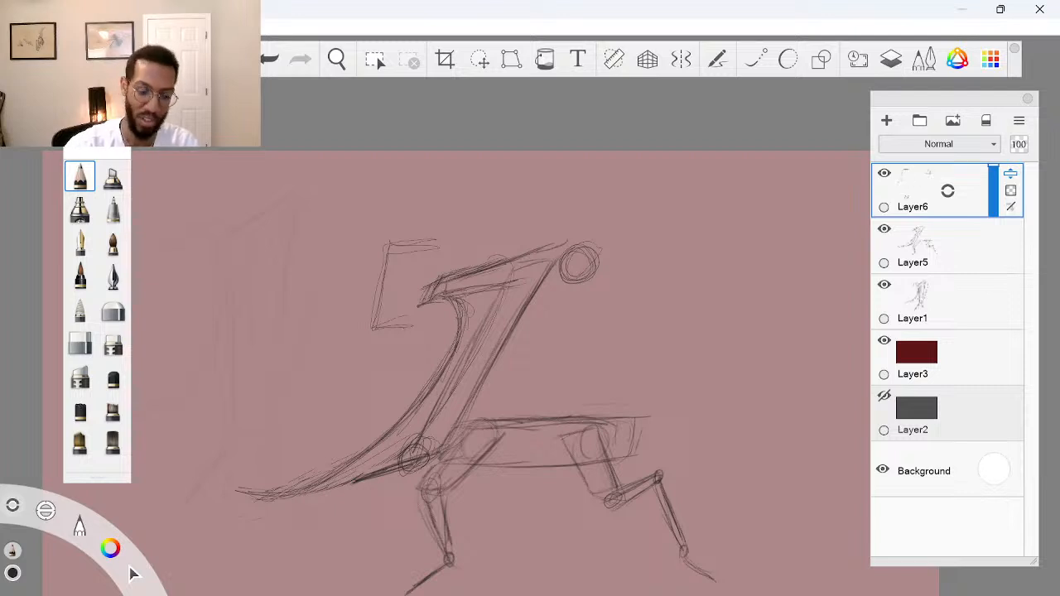
pyautogui.moveTo(240, 462)
pyautogui.mouseDown()
pyautogui.moveTo(304, 457)
pyautogui.moveTo(400, 328)
pyautogui.moveTo(386, 273)
pyautogui.mouseUp()
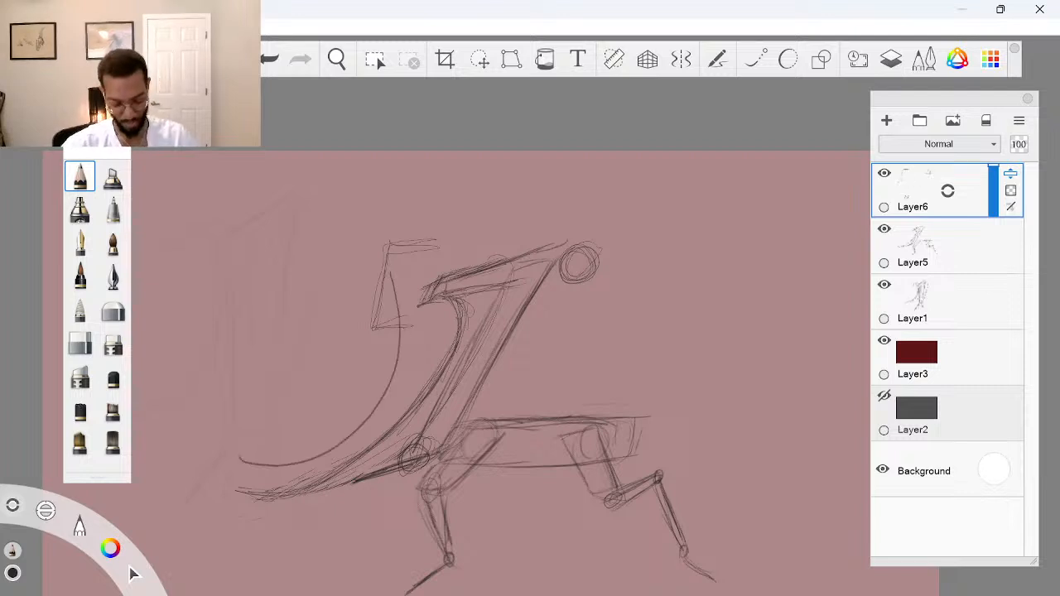
pyautogui.hotkey('ctrl', 'z')
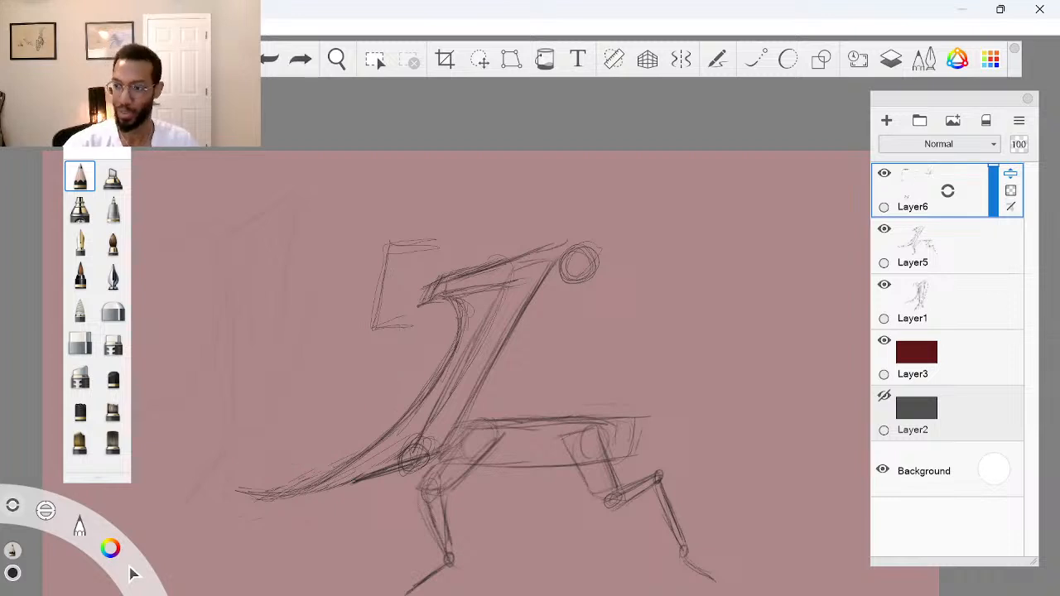
pyautogui.hotkey('ctrl', 'z')
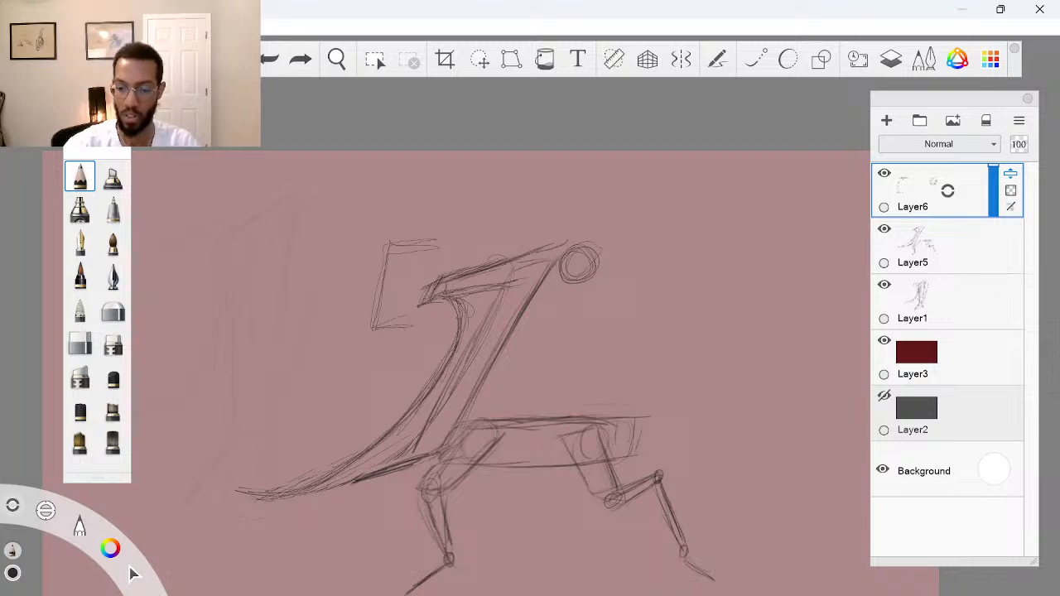
# On a new layer above Layer6, sketch a jointed arm rising back from the circle, folding down, and reaching forward across the slab and blade
pyautogui.moveTo(948, 191); pyautogui.dragTo(949, 164)
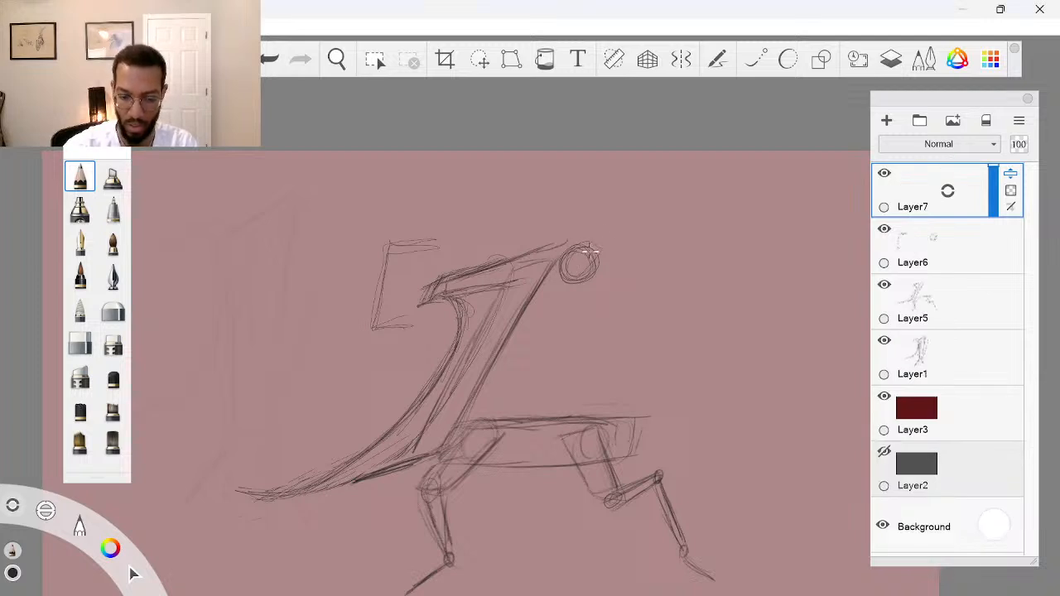
pyautogui.moveTo(577, 256)
pyautogui.mouseDown()
pyautogui.moveTo(619, 248)
pyautogui.moveTo(570, 262)
pyautogui.moveTo(636, 253)
pyautogui.moveTo(593, 257)
pyautogui.moveTo(636, 244)
pyautogui.mouseUp()
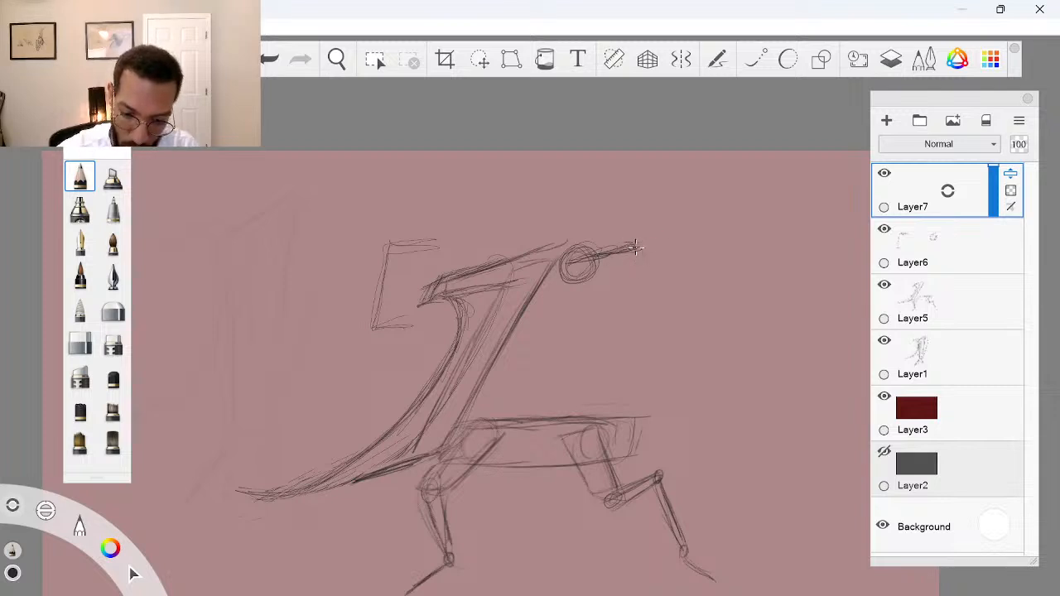
pyautogui.moveTo(637, 251)
pyautogui.mouseDown()
pyautogui.moveTo(677, 236)
pyautogui.moveTo(584, 252)
pyautogui.moveTo(655, 245)
pyautogui.moveTo(630, 253)
pyautogui.moveTo(626, 287)
pyautogui.moveTo(577, 347)
pyautogui.moveTo(579, 333)
pyautogui.moveTo(496, 365)
pyautogui.moveTo(390, 371)
pyautogui.moveTo(349, 391)
pyautogui.moveTo(588, 353)
pyautogui.moveTo(576, 343)
pyautogui.moveTo(676, 229)
pyautogui.mouseUp()
pyautogui.moveTo(571, 268)
pyautogui.mouseDown()
pyautogui.moveTo(681, 222)
pyautogui.moveTo(581, 338)
pyautogui.moveTo(240, 424)
pyautogui.mouseUp()
pyautogui.moveTo(326, 394)
pyautogui.mouseDown()
pyautogui.moveTo(275, 416)
pyautogui.moveTo(358, 378)
pyautogui.mouseUp()
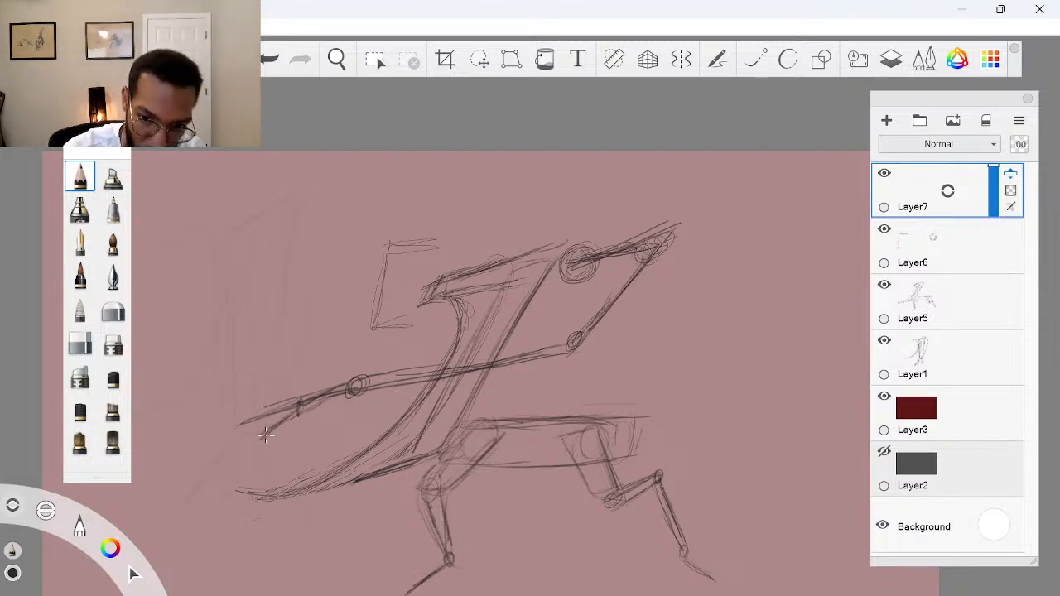
# Sketch pointed claw fingers at the front end of the long arm, hanging above the crescent blade
pyautogui.moveTo(301, 410)
pyautogui.mouseDown()
pyautogui.moveTo(297, 434)
pyautogui.moveTo(319, 418)
pyautogui.moveTo(286, 408)
pyautogui.moveTo(232, 430)
pyautogui.mouseUp()
pyautogui.moveTo(282, 420)
pyautogui.mouseDown()
pyautogui.moveTo(244, 462)
pyautogui.moveTo(292, 445)
pyautogui.mouseUp()
pyautogui.moveTo(321, 413); pyautogui.dragTo(335, 434)
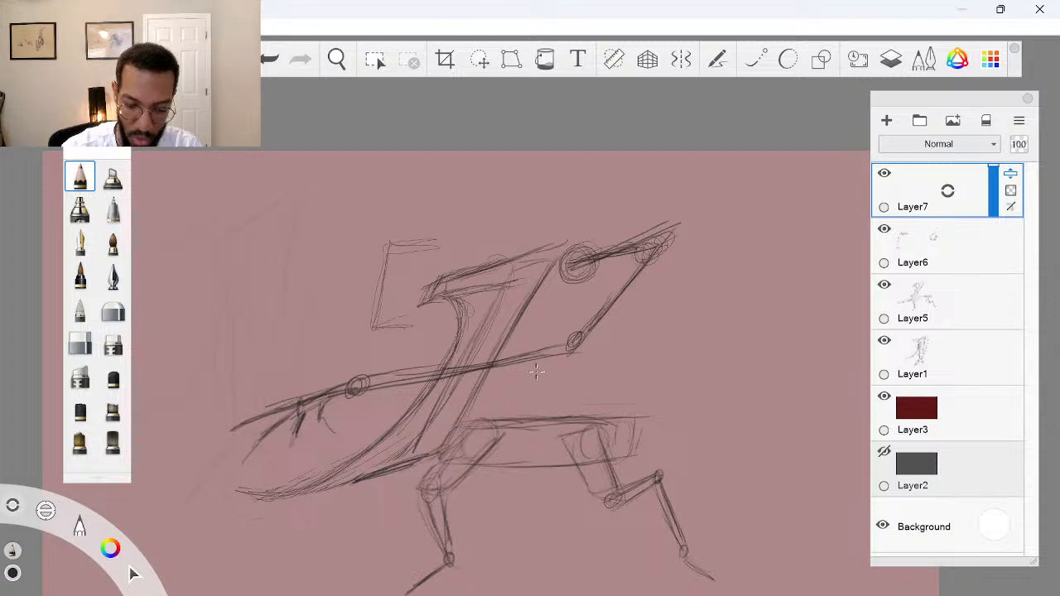
# Sketch a small secondary arm with circular joints and a clawed hand hanging from the middle of the long forearm
pyautogui.moveTo(500, 365)
pyautogui.mouseDown()
pyautogui.moveTo(554, 395)
pyautogui.moveTo(511, 481)
pyautogui.moveTo(529, 504)
pyautogui.moveTo(511, 484)
pyautogui.moveTo(534, 520)
pyautogui.mouseUp()
pyautogui.moveTo(520, 482)
pyautogui.mouseDown()
pyautogui.moveTo(530, 520)
pyautogui.moveTo(511, 489)
pyautogui.moveTo(522, 518)
pyautogui.moveTo(543, 521)
pyautogui.moveTo(538, 488)
pyautogui.moveTo(534, 515)
pyautogui.moveTo(517, 514)
pyautogui.moveTo(516, 489)
pyautogui.mouseUp()
pyautogui.moveTo(530, 444)
pyautogui.mouseDown()
pyautogui.moveTo(522, 480)
pyautogui.moveTo(553, 414)
pyautogui.moveTo(501, 375)
pyautogui.moveTo(548, 392)
pyautogui.mouseUp()
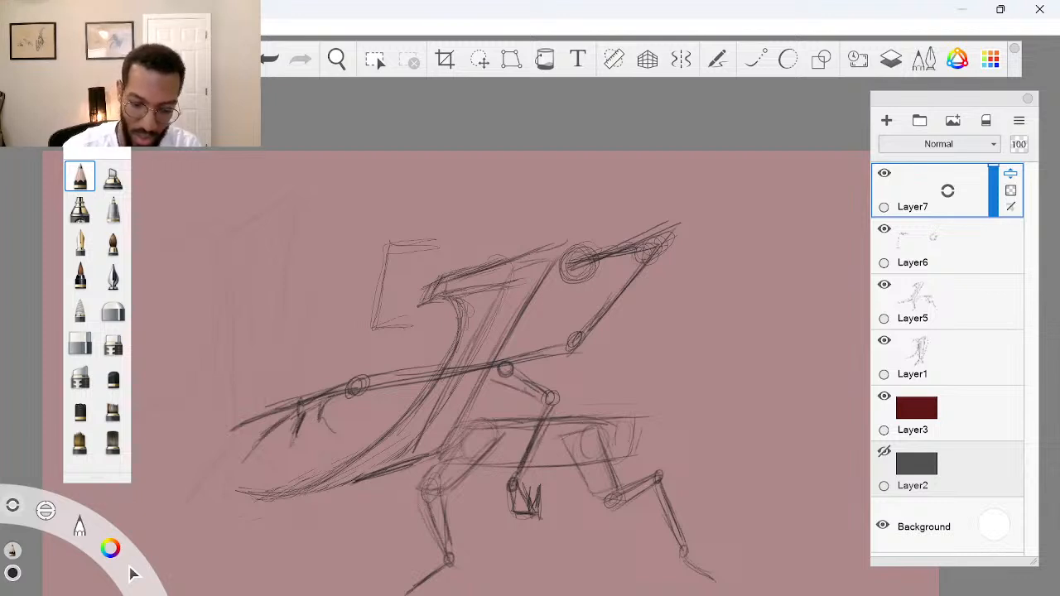
# Thicken the long forearm and the small arm's upper segment, and add an overlapping circle joint at the slab's top corner
pyautogui.moveTo(368, 387)
pyautogui.mouseDown()
pyautogui.moveTo(457, 383)
pyautogui.moveTo(359, 389)
pyautogui.moveTo(504, 351)
pyautogui.moveTo(488, 356)
pyautogui.moveTo(575, 350)
pyautogui.moveTo(530, 362)
pyautogui.mouseUp()
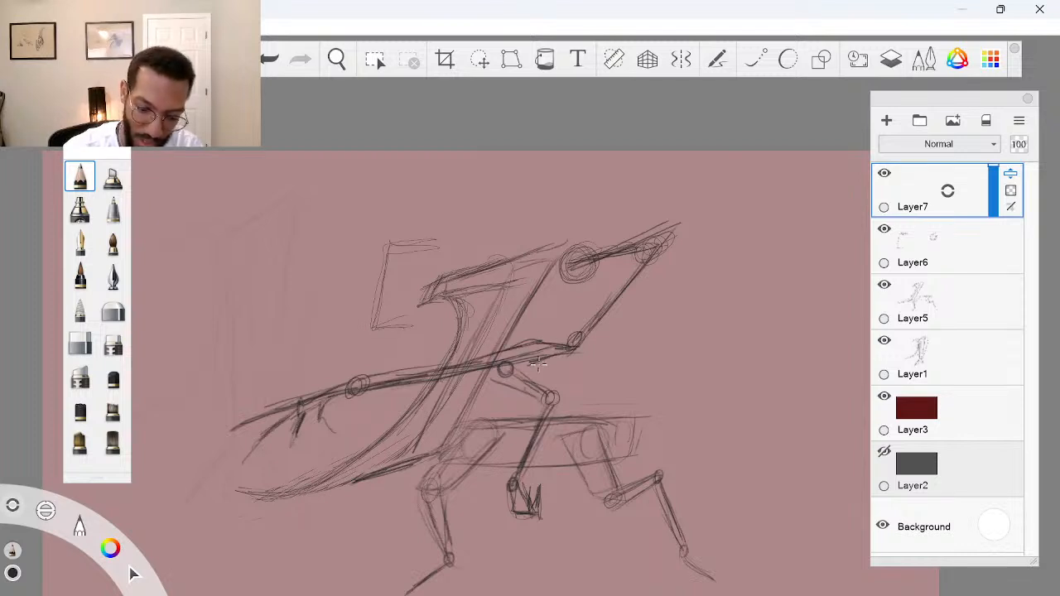
pyautogui.moveTo(363, 391); pyautogui.dragTo(412, 385)
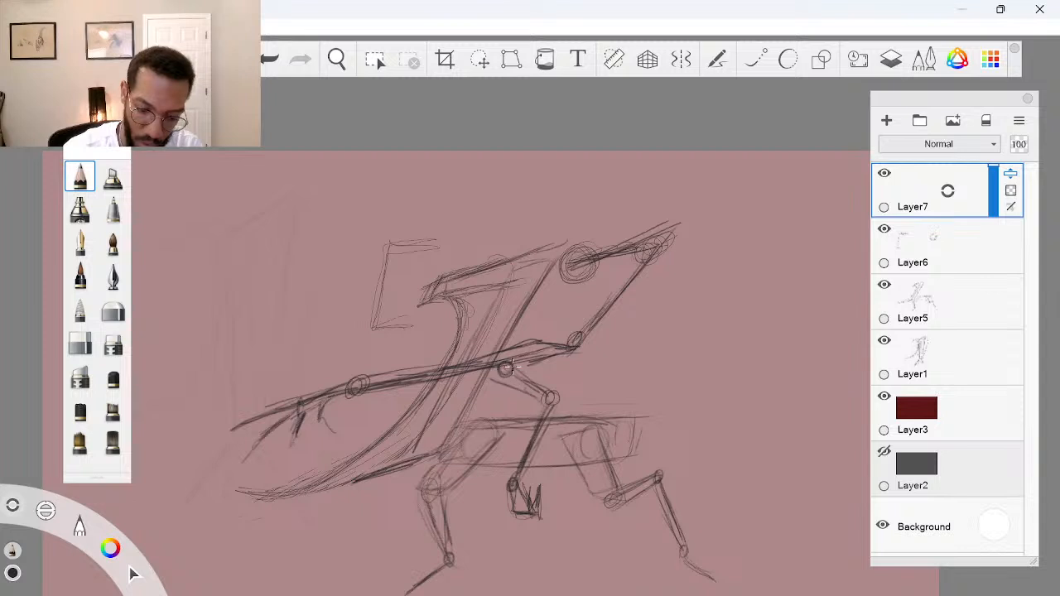
pyautogui.moveTo(507, 370)
pyautogui.mouseDown()
pyautogui.moveTo(530, 383)
pyautogui.moveTo(519, 388)
pyautogui.moveTo(554, 401)
pyautogui.mouseUp()
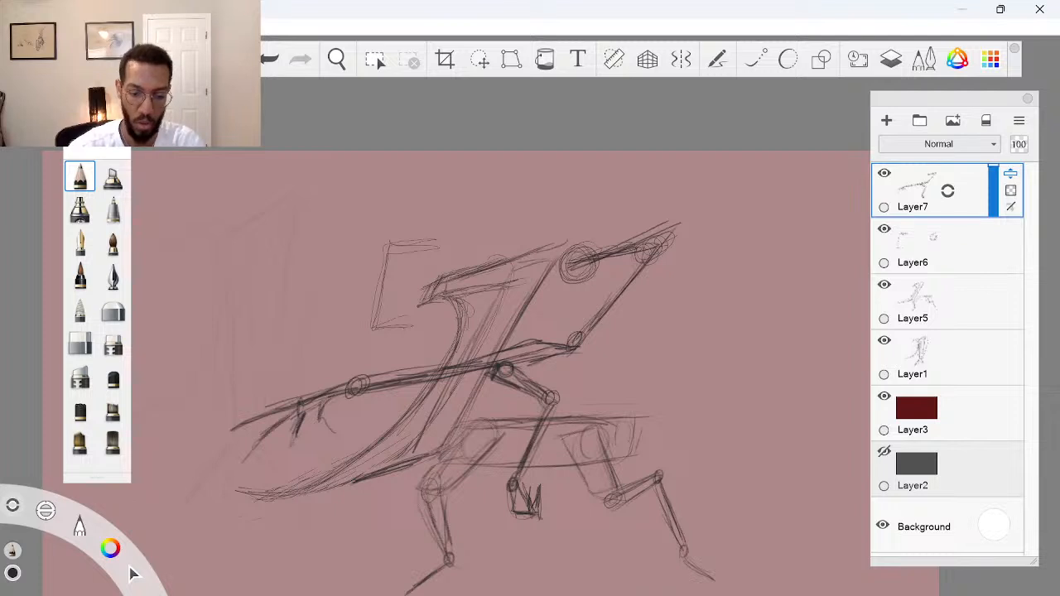
pyautogui.moveTo(583, 251)
pyautogui.mouseDown()
pyautogui.moveTo(575, 273)
pyautogui.moveTo(557, 259)
pyautogui.moveTo(565, 282)
pyautogui.mouseUp()
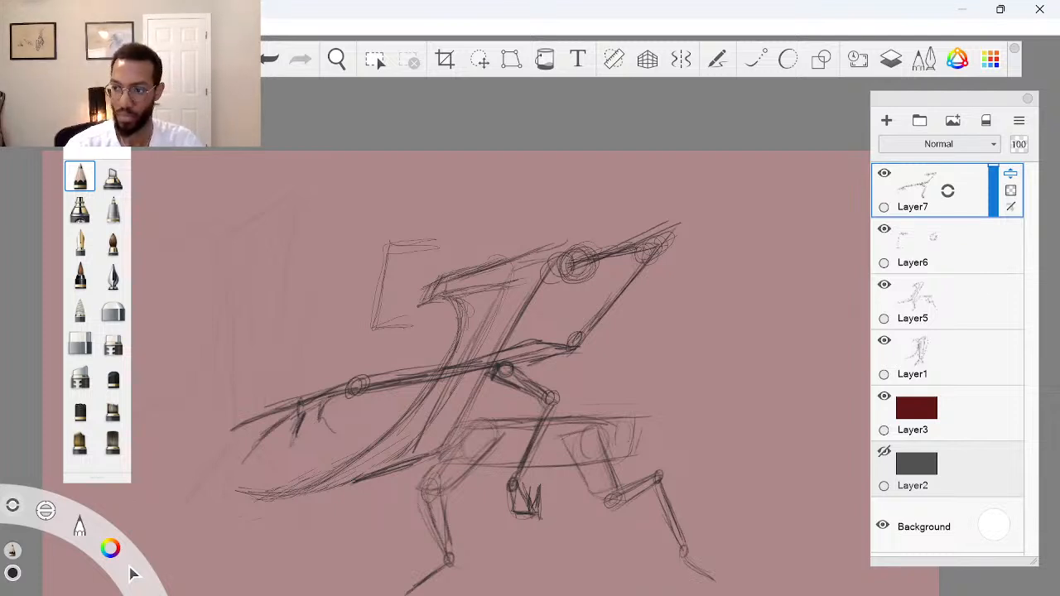
pyautogui.moveTo(572, 263)
pyautogui.mouseDown()
pyautogui.moveTo(564, 275)
pyautogui.moveTo(582, 271)
pyautogui.mouseUp()
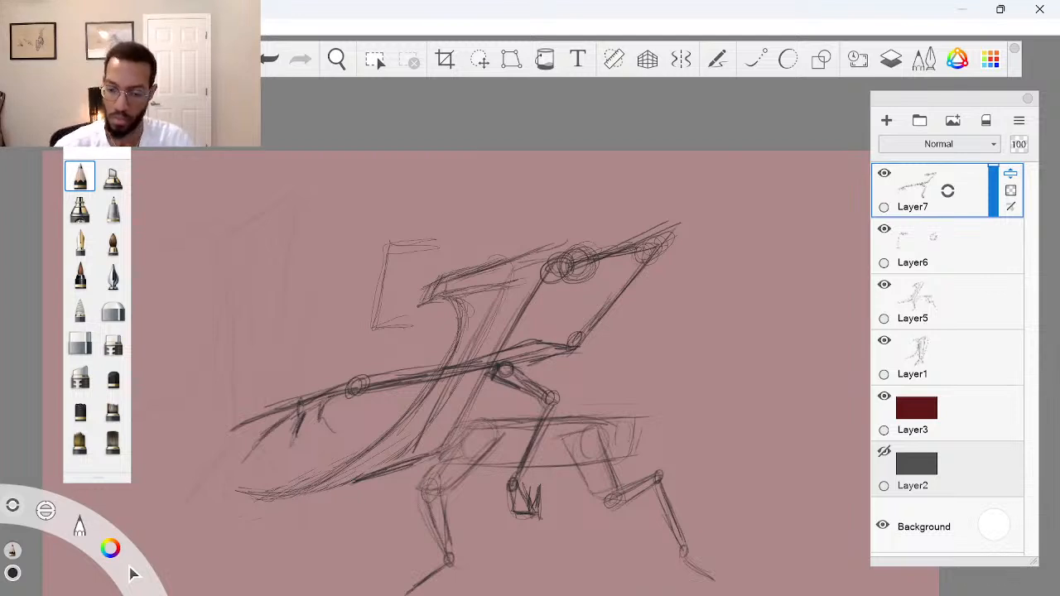
# On a new layer above Layer7, sketch a large pointed shell behind the slab, enclosing the folded arm and curving down to the body
pyautogui.moveTo(948, 189); pyautogui.dragTo(958, 154)
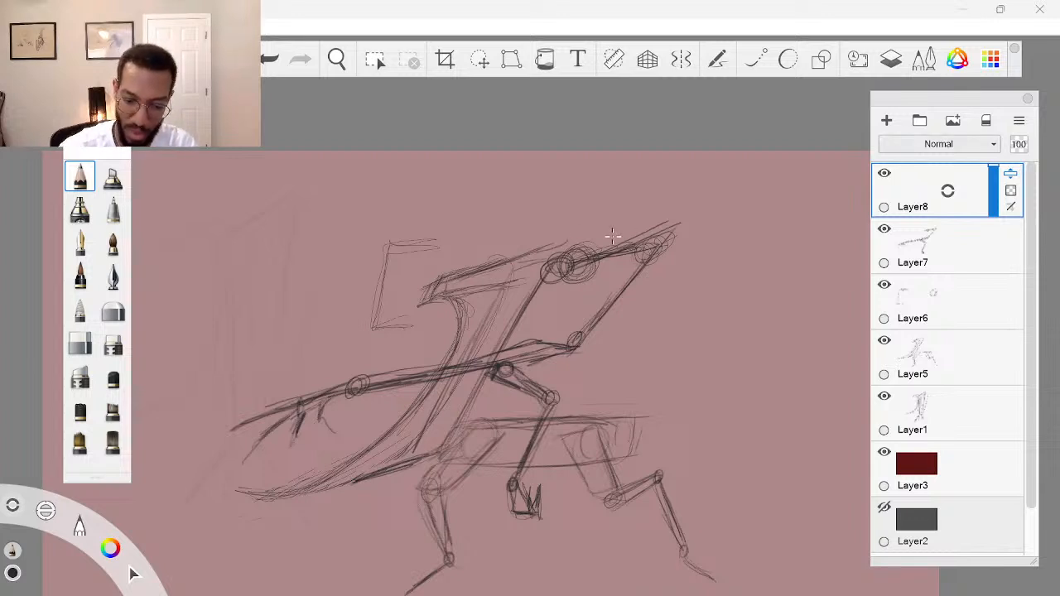
pyautogui.moveTo(591, 219)
pyautogui.mouseDown()
pyautogui.moveTo(647, 195)
pyautogui.moveTo(583, 216)
pyautogui.moveTo(727, 177)
pyautogui.moveTo(704, 253)
pyautogui.moveTo(620, 359)
pyautogui.mouseUp()
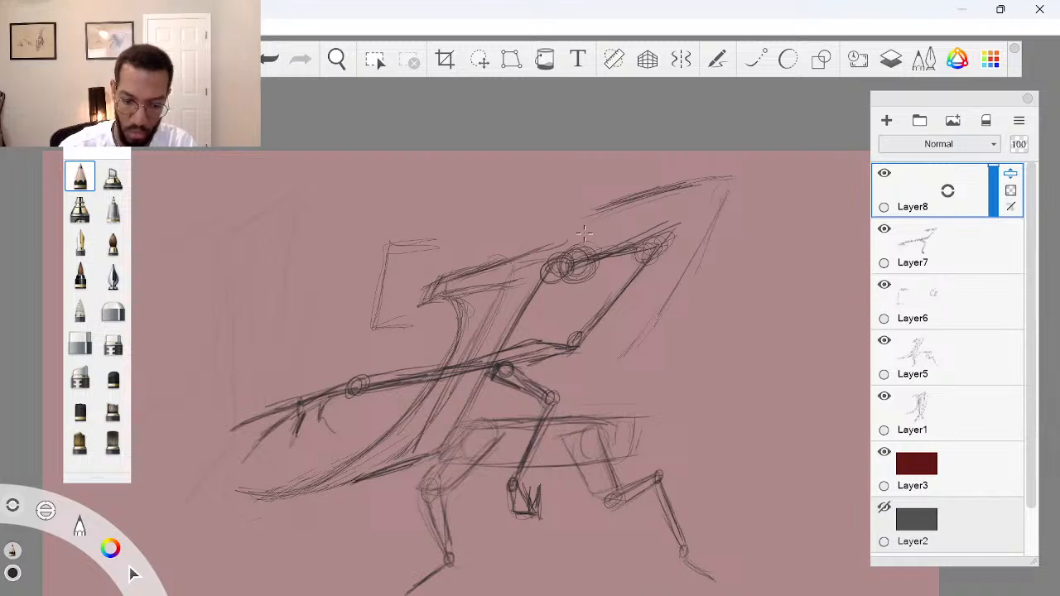
pyautogui.moveTo(583, 234); pyautogui.dragTo(506, 363)
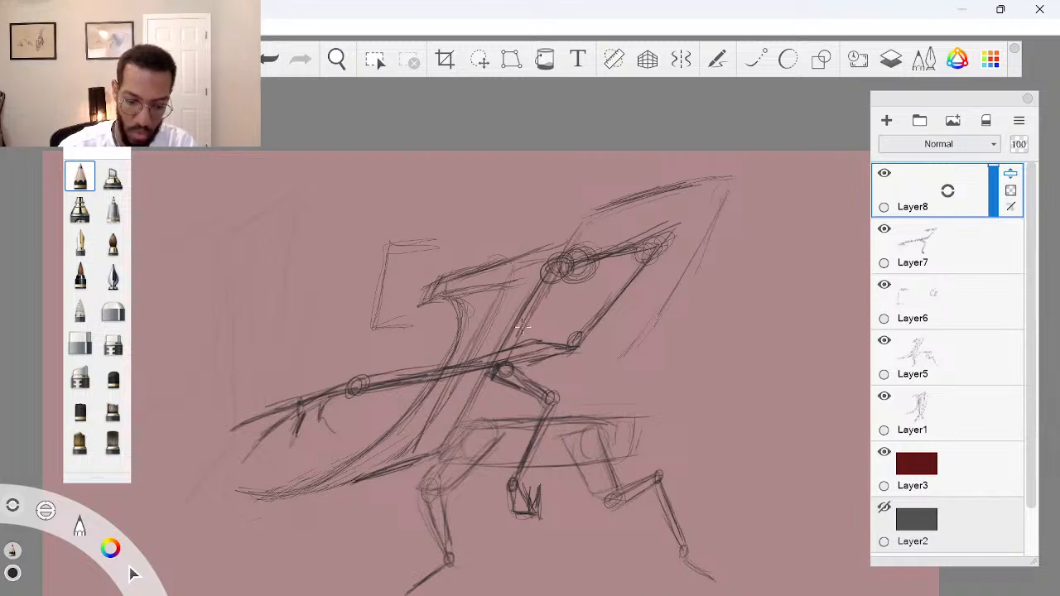
pyautogui.moveTo(522, 325)
pyautogui.mouseDown()
pyautogui.moveTo(483, 420)
pyautogui.moveTo(527, 421)
pyautogui.moveTo(570, 403)
pyautogui.moveTo(555, 418)
pyautogui.moveTo(597, 381)
pyautogui.moveTo(676, 290)
pyautogui.moveTo(702, 217)
pyautogui.mouseUp()
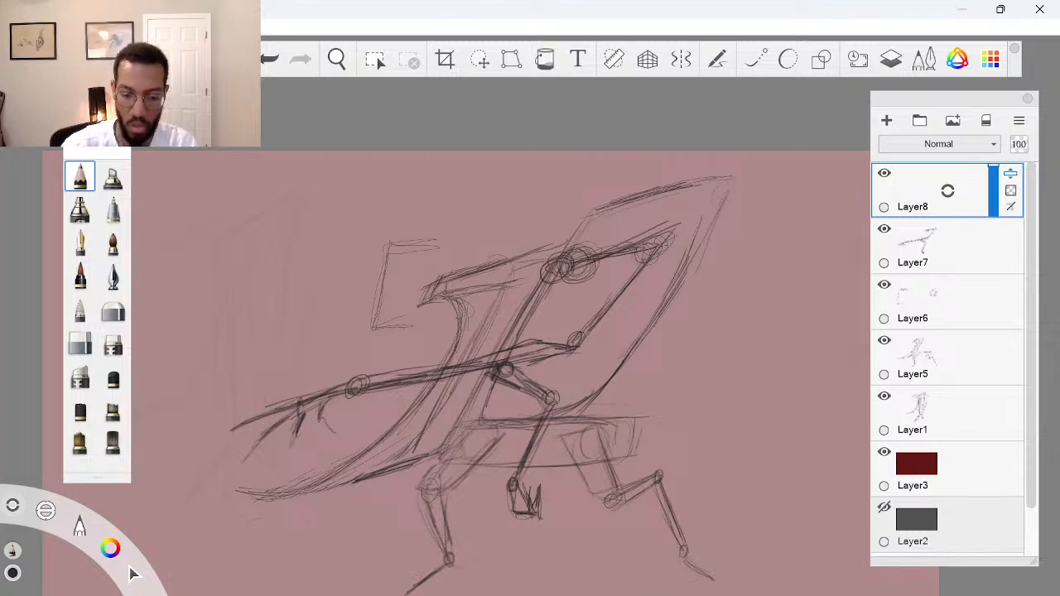
# Redraw the pointed back shell with its top edge lowered close to the folded arm, and add a new layer above Layer8
pyautogui.moveTo(567, 245); pyautogui.dragTo(694, 215)
pyautogui.moveTo(576, 241)
pyautogui.mouseDown()
pyautogui.moveTo(710, 211)
pyautogui.moveTo(645, 192)
pyautogui.mouseUp()
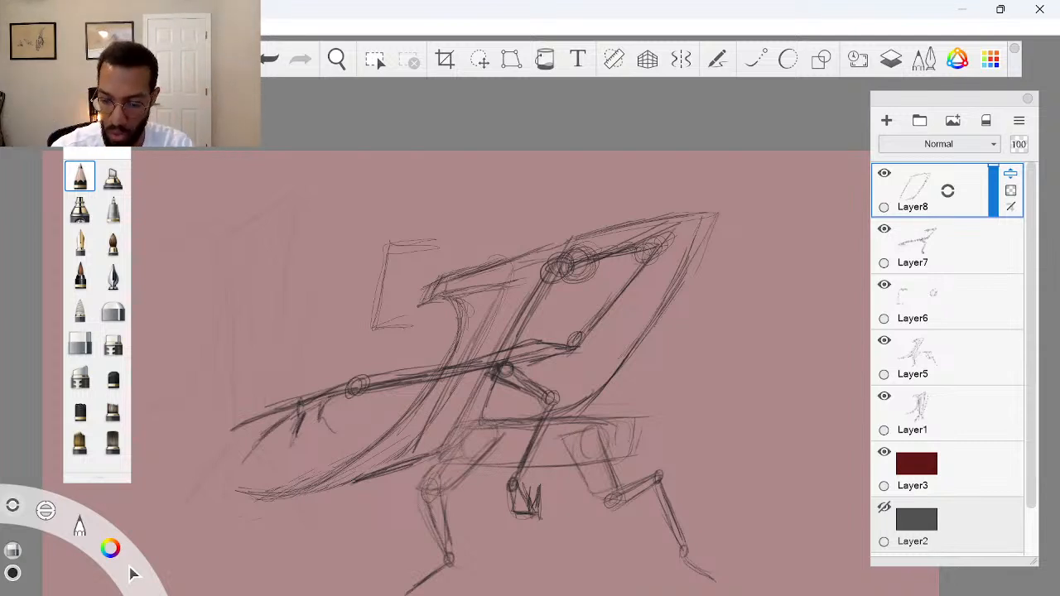
pyautogui.moveTo(948, 192); pyautogui.dragTo(956, 162)
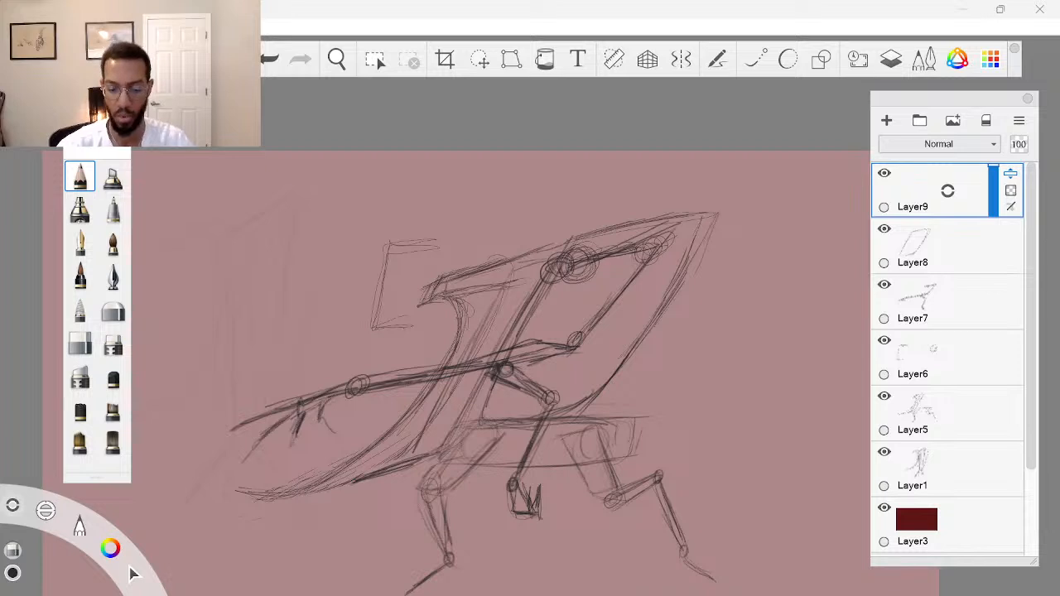
pyautogui.press('space')
pyautogui.moveTo(681, 504); pyautogui.dragTo(724, 425)
pyautogui.moveTo(750, 327)
pyautogui.mouseDown()
pyautogui.moveTo(530, 556)
pyautogui.moveTo(749, 325)
pyautogui.mouseUp()
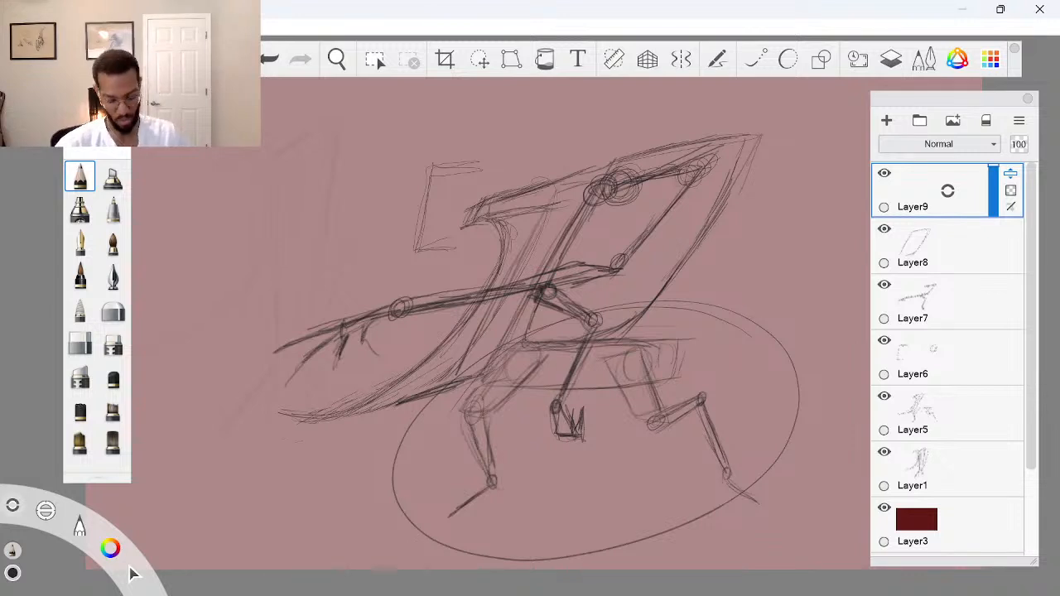
pyautogui.hotkey('ctrl', 'z')
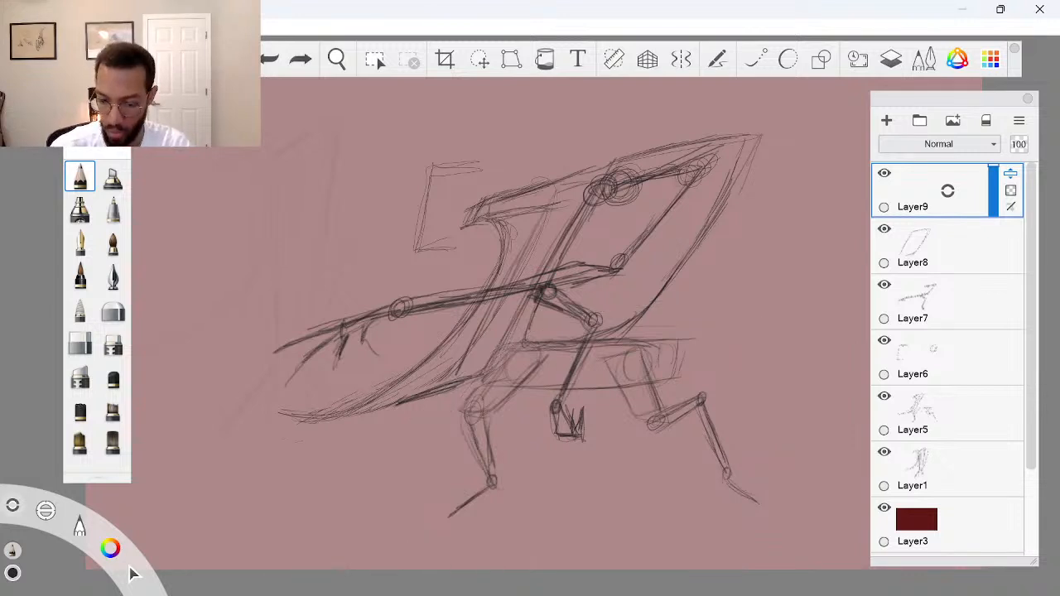
# Reduce Layer5's opacity to 31 and make Layer9 the active layer again
pyautogui.click(959, 415)
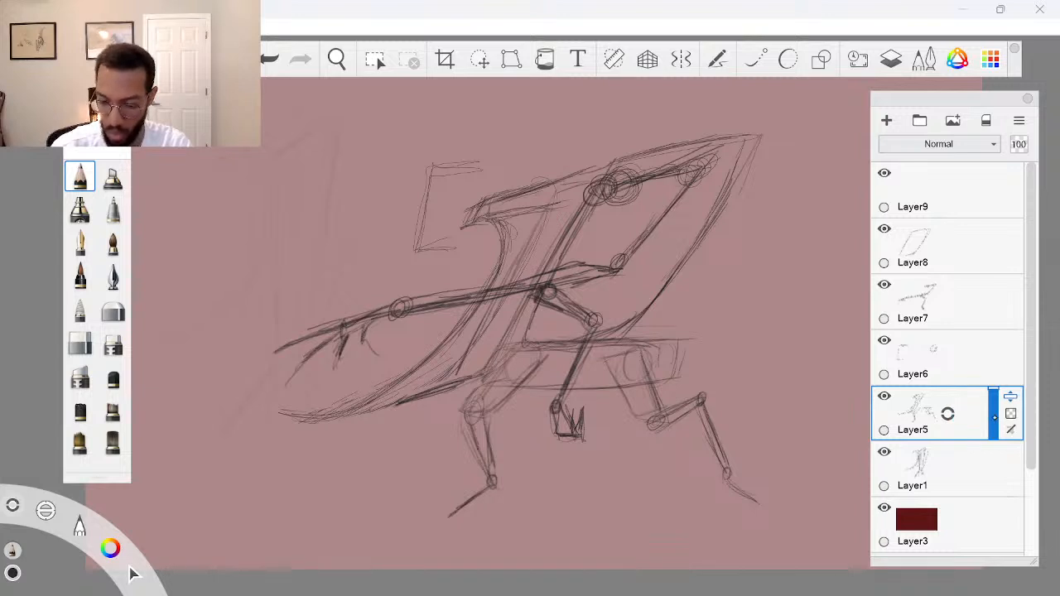
pyautogui.moveTo(993, 416); pyautogui.dragTo(993, 424)
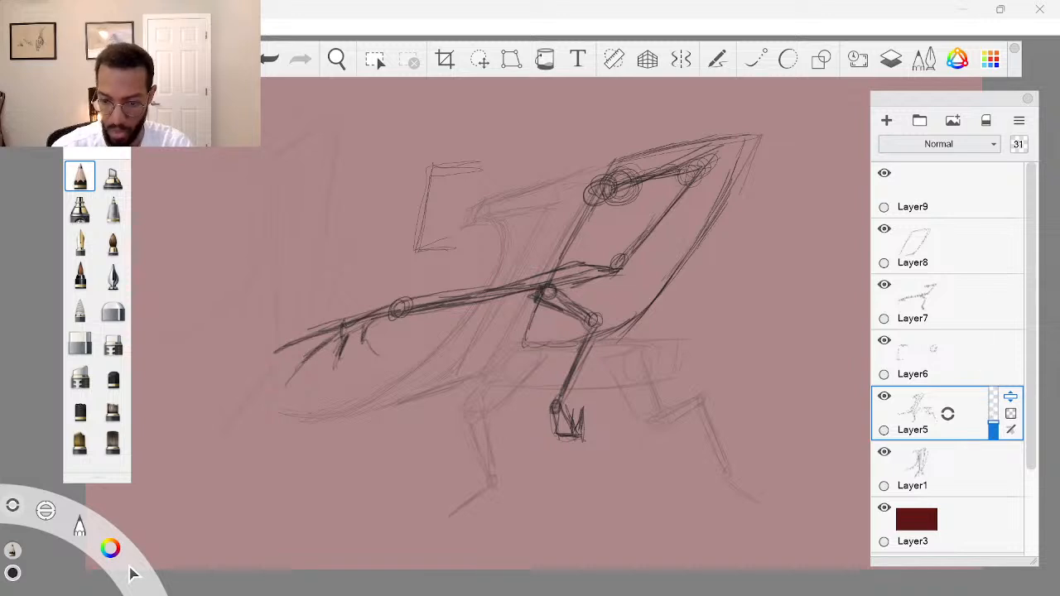
pyautogui.click(971, 197)
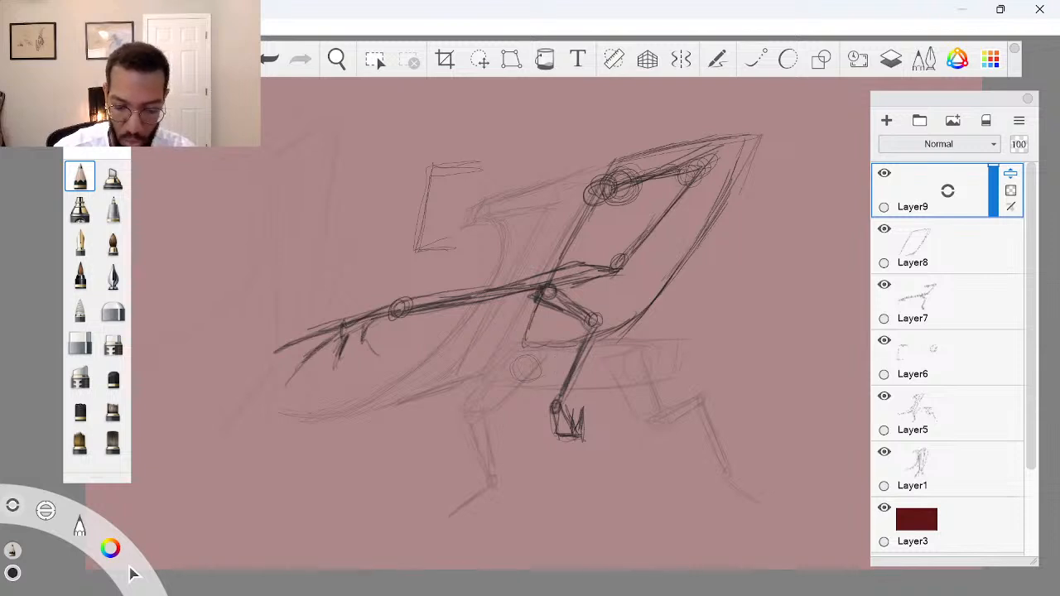
# Sketch the front leg over the faded guide with a hip circle, thick thigh, round knee and short shin ending in a small ankle joint
pyautogui.moveTo(522, 367); pyautogui.dragTo(468, 408)
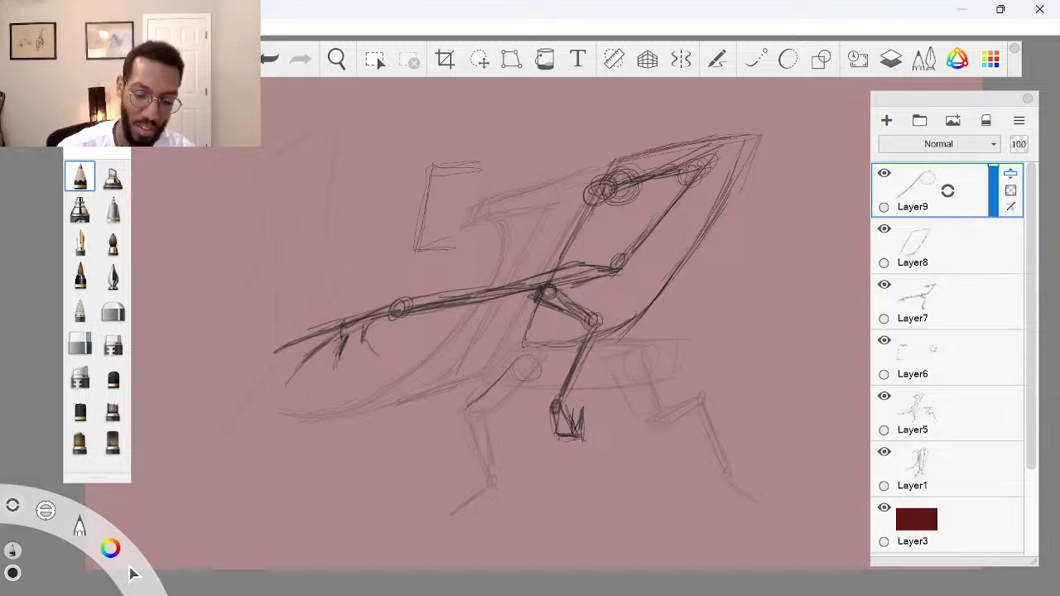
pyautogui.moveTo(484, 406)
pyautogui.mouseDown()
pyautogui.moveTo(544, 379)
pyautogui.moveTo(531, 389)
pyautogui.moveTo(545, 346)
pyautogui.moveTo(505, 369)
pyautogui.moveTo(549, 348)
pyautogui.mouseUp()
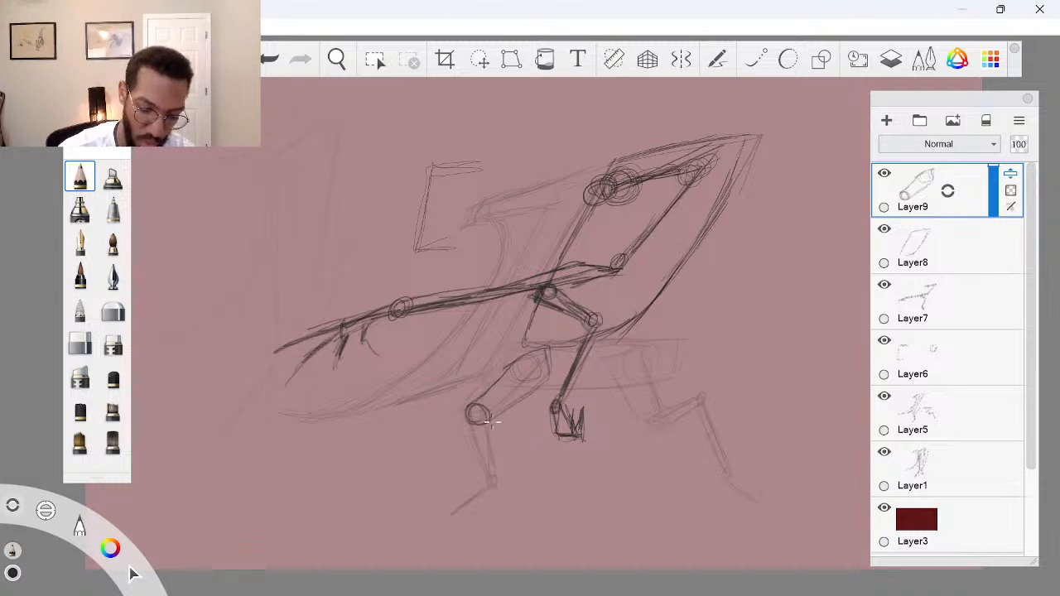
pyautogui.moveTo(491, 418)
pyautogui.mouseDown()
pyautogui.moveTo(503, 454)
pyautogui.moveTo(476, 428)
pyautogui.moveTo(485, 444)
pyautogui.moveTo(501, 461)
pyautogui.moveTo(492, 417)
pyautogui.moveTo(511, 469)
pyautogui.mouseUp()
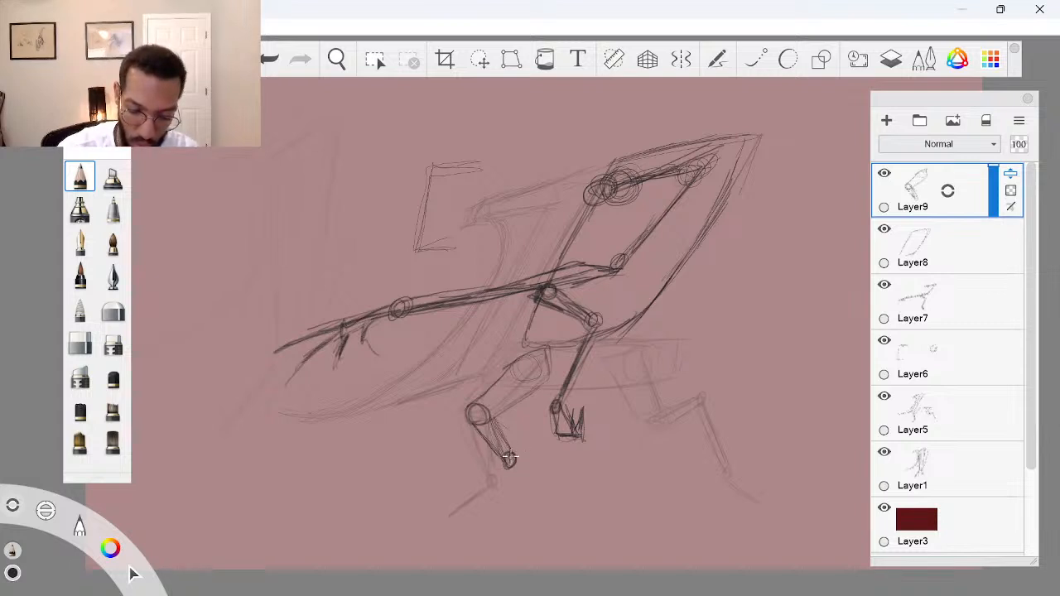
# Sketch a slanted cylindrical front foot section below the ankle, with a round end face and lines marking its length
pyautogui.moveTo(506, 460)
pyautogui.mouseDown()
pyautogui.moveTo(530, 439)
pyautogui.moveTo(448, 507)
pyautogui.moveTo(469, 516)
pyautogui.moveTo(518, 487)
pyautogui.mouseUp()
pyautogui.moveTo(474, 522)
pyautogui.mouseDown()
pyautogui.moveTo(535, 475)
pyautogui.moveTo(508, 499)
pyautogui.moveTo(517, 480)
pyautogui.moveTo(500, 492)
pyautogui.moveTo(511, 484)
pyautogui.moveTo(494, 473)
pyautogui.moveTo(509, 498)
pyautogui.mouseUp()
pyautogui.moveTo(496, 471)
pyautogui.mouseDown()
pyautogui.moveTo(509, 496)
pyautogui.moveTo(487, 474)
pyautogui.moveTo(453, 509)
pyautogui.moveTo(469, 520)
pyautogui.moveTo(514, 493)
pyautogui.moveTo(503, 486)
pyautogui.moveTo(496, 509)
pyautogui.moveTo(490, 474)
pyautogui.moveTo(474, 500)
pyautogui.mouseUp()
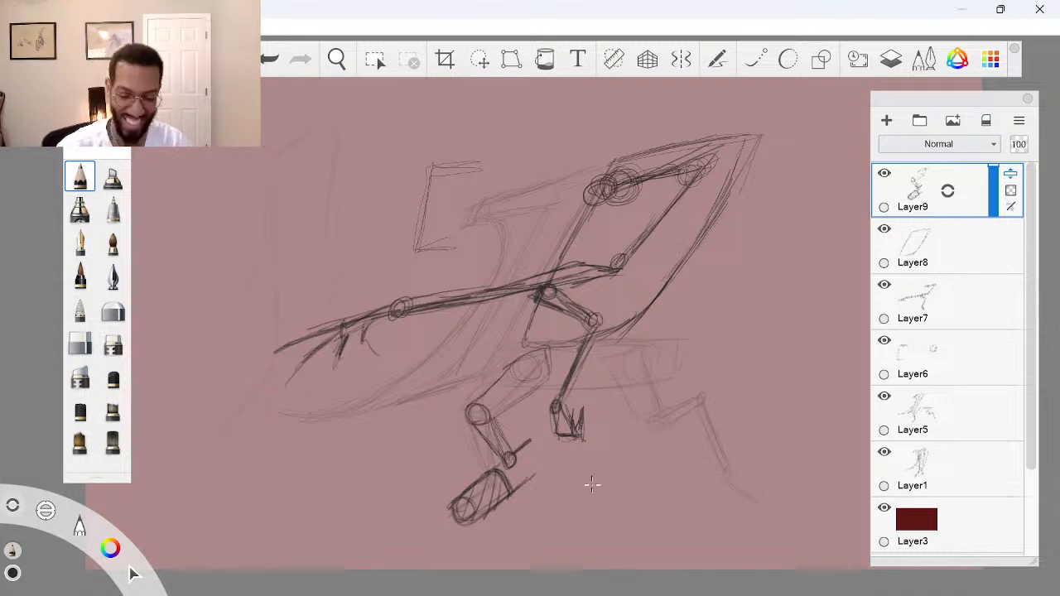
# Add a hatched rear section behind the front foot's cylinder, join the two at the ankle and darken the foot's outline
pyautogui.press('space')
pyautogui.moveTo(530, 431)
pyautogui.mouseDown()
pyautogui.moveTo(585, 447)
pyautogui.moveTo(578, 399)
pyautogui.mouseUp()
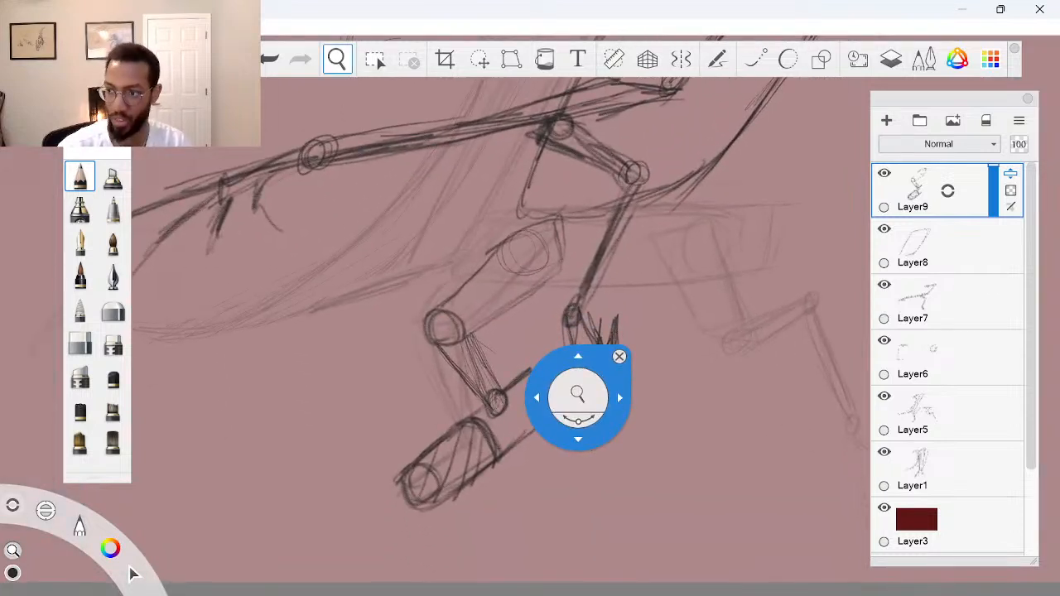
pyautogui.press('space')
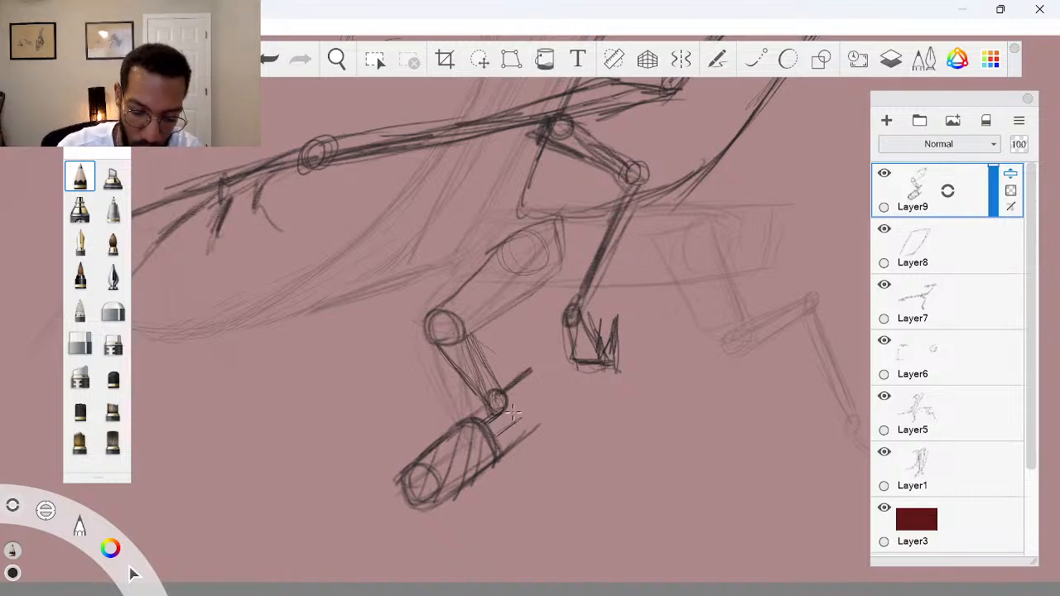
pyautogui.moveTo(510, 408)
pyautogui.mouseDown()
pyautogui.moveTo(517, 431)
pyautogui.moveTo(505, 404)
pyautogui.moveTo(514, 414)
pyautogui.moveTo(514, 385)
pyautogui.moveTo(506, 402)
pyautogui.moveTo(519, 380)
pyautogui.moveTo(554, 382)
pyautogui.moveTo(544, 426)
pyautogui.moveTo(552, 421)
pyautogui.moveTo(524, 440)
pyautogui.moveTo(515, 401)
pyautogui.moveTo(530, 417)
pyautogui.moveTo(528, 444)
pyautogui.moveTo(499, 390)
pyautogui.moveTo(523, 425)
pyautogui.moveTo(505, 390)
pyautogui.moveTo(530, 373)
pyautogui.moveTo(544, 380)
pyautogui.moveTo(548, 413)
pyautogui.moveTo(565, 398)
pyautogui.moveTo(546, 384)
pyautogui.moveTo(536, 421)
pyautogui.moveTo(520, 381)
pyautogui.moveTo(559, 378)
pyautogui.mouseUp()
pyautogui.moveTo(507, 441); pyautogui.dragTo(496, 460)
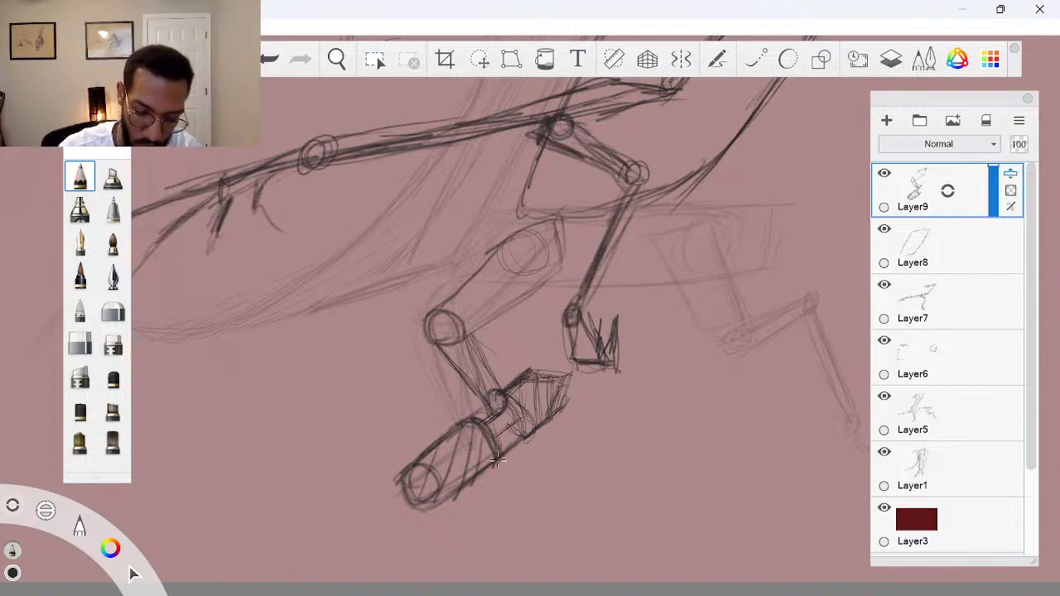
pyautogui.moveTo(500, 409)
pyautogui.mouseDown()
pyautogui.moveTo(484, 423)
pyautogui.moveTo(507, 412)
pyautogui.moveTo(495, 423)
pyautogui.moveTo(447, 439)
pyautogui.moveTo(406, 502)
pyautogui.moveTo(431, 502)
pyautogui.mouseUp()
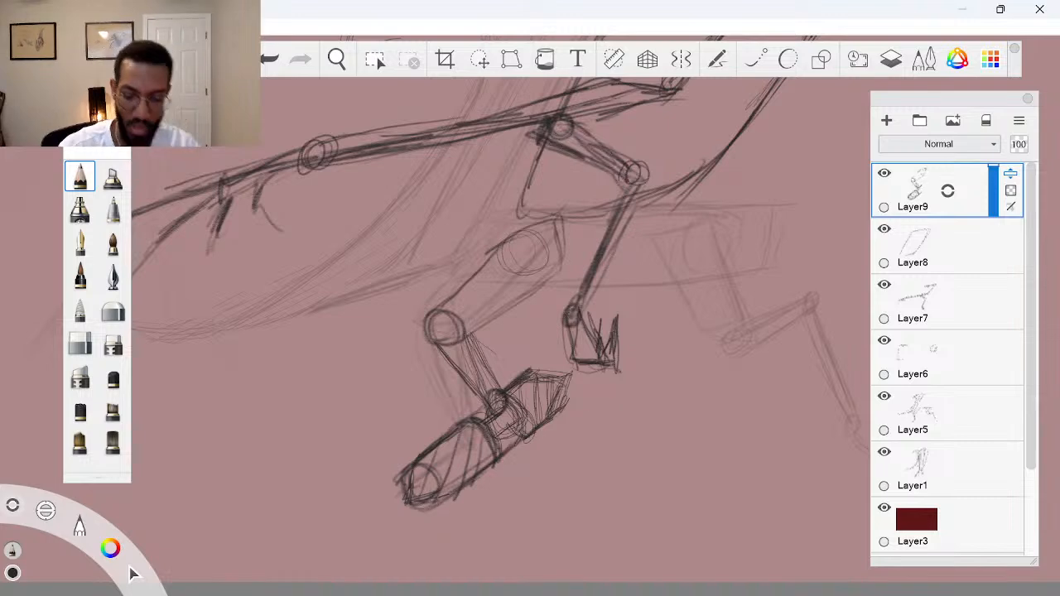
# Sketch the rear leg with a wide slanting thigh, a round knee joint and a narrow lower segment angled forward
pyautogui.press('space')
pyautogui.moveTo(607, 363); pyautogui.dragTo(625, 528)
pyautogui.moveTo(643, 447); pyautogui.dragTo(708, 408)
pyautogui.moveTo(654, 479); pyautogui.dragTo(685, 499)
pyautogui.moveTo(583, 465)
pyautogui.mouseDown()
pyautogui.moveTo(611, 432)
pyautogui.moveTo(571, 464)
pyautogui.mouseUp()
pyautogui.moveTo(664, 390); pyautogui.dragTo(617, 409)
pyautogui.moveTo(690, 475); pyautogui.dragTo(661, 470)
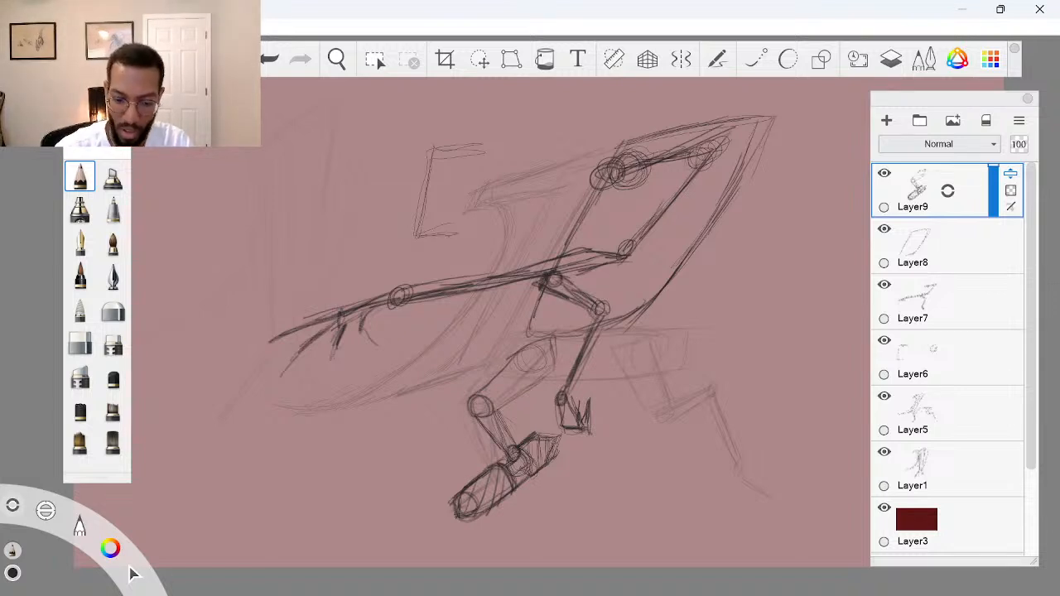
pyautogui.moveTo(518, 402); pyautogui.dragTo(553, 368)
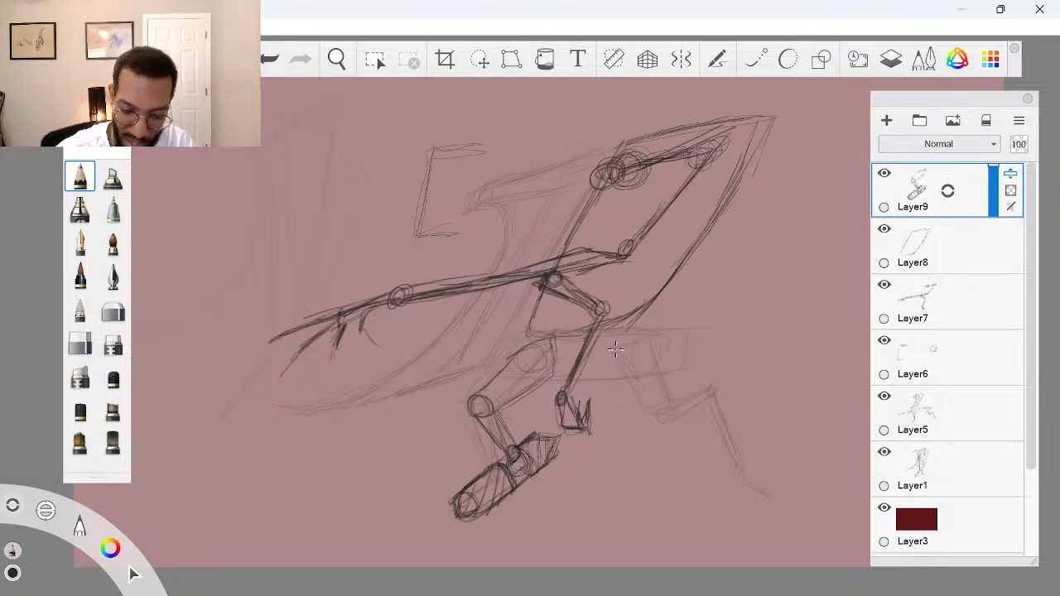
pyautogui.moveTo(613, 348)
pyautogui.mouseDown()
pyautogui.moveTo(637, 373)
pyautogui.moveTo(622, 342)
pyautogui.moveTo(632, 330)
pyautogui.moveTo(655, 337)
pyautogui.moveTo(677, 375)
pyautogui.moveTo(652, 365)
pyautogui.moveTo(651, 394)
pyautogui.moveTo(687, 384)
pyautogui.mouseUp()
pyautogui.moveTo(660, 341); pyautogui.dragTo(685, 378)
pyautogui.moveTo(614, 343); pyautogui.dragTo(619, 357)
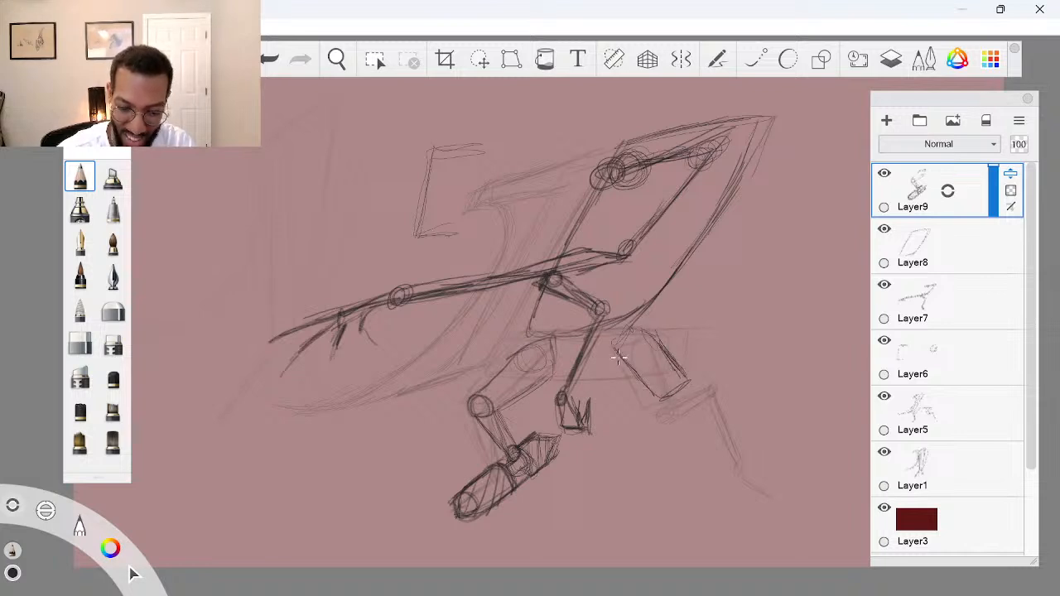
pyautogui.moveTo(665, 393)
pyautogui.mouseDown()
pyautogui.moveTo(686, 383)
pyautogui.moveTo(668, 399)
pyautogui.moveTo(691, 406)
pyautogui.moveTo(663, 410)
pyautogui.moveTo(648, 437)
pyautogui.moveTo(700, 407)
pyautogui.moveTo(704, 388)
pyautogui.moveTo(675, 402)
pyautogui.mouseUp()
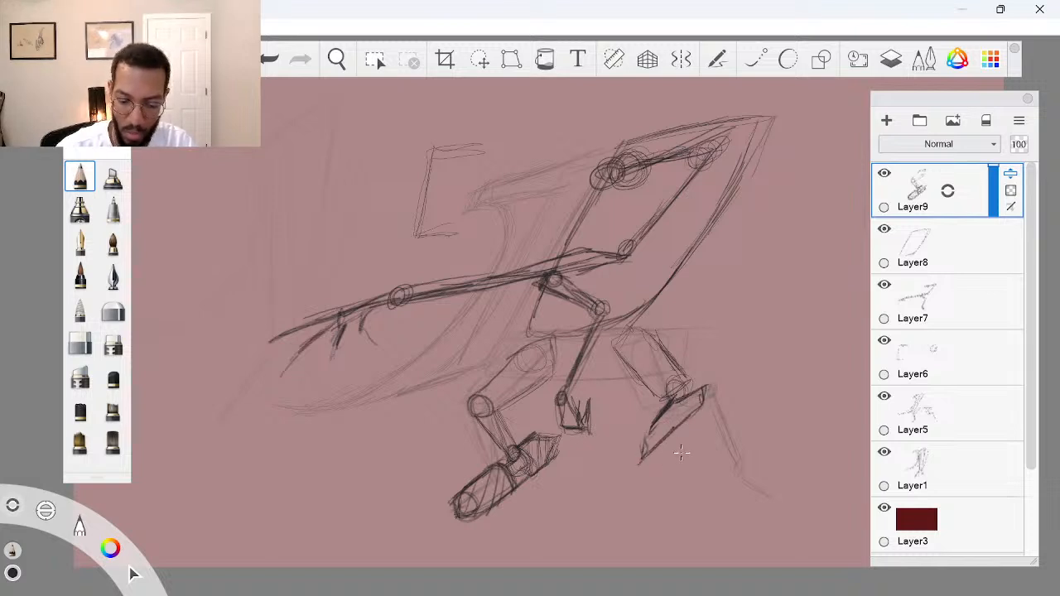
# Draw a round ankle joint at the rear leg's end and a foot with a large pointed blade and a small pointed front toe
pyautogui.moveTo(641, 451)
pyautogui.mouseDown()
pyautogui.moveTo(681, 480)
pyautogui.moveTo(652, 456)
pyautogui.moveTo(691, 499)
pyautogui.mouseUp()
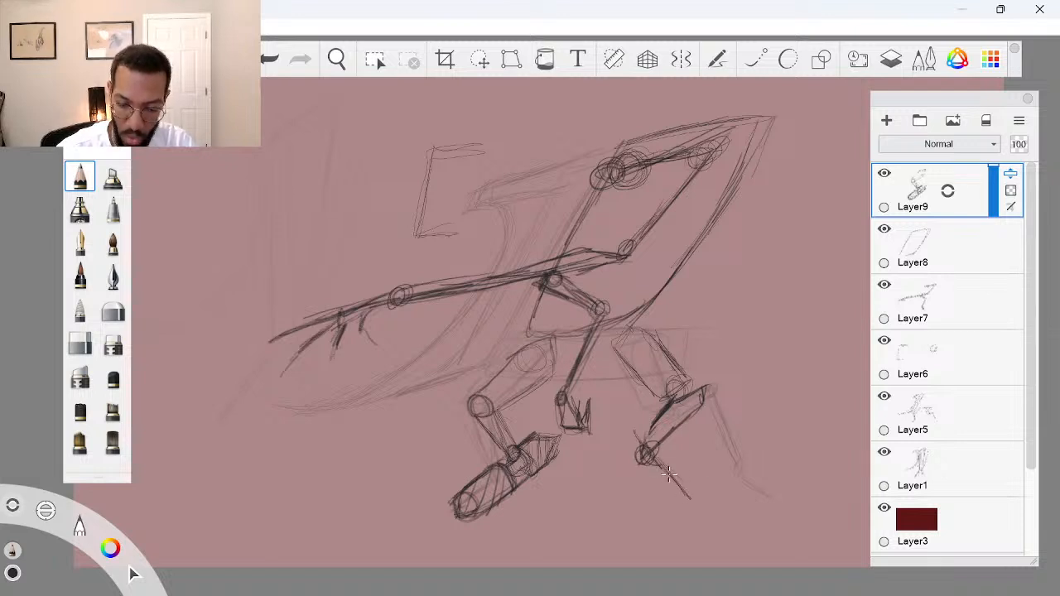
pyautogui.moveTo(663, 465); pyautogui.dragTo(702, 515)
pyautogui.moveTo(643, 444)
pyautogui.mouseDown()
pyautogui.moveTo(640, 457)
pyautogui.moveTo(629, 432)
pyautogui.moveTo(649, 451)
pyautogui.moveTo(625, 434)
pyautogui.moveTo(628, 454)
pyautogui.moveTo(647, 449)
pyautogui.moveTo(648, 477)
pyautogui.moveTo(692, 519)
pyautogui.moveTo(680, 509)
pyautogui.moveTo(694, 509)
pyautogui.moveTo(687, 481)
pyautogui.moveTo(651, 453)
pyautogui.moveTo(688, 455)
pyautogui.moveTo(696, 511)
pyautogui.moveTo(642, 468)
pyautogui.moveTo(702, 524)
pyautogui.mouseUp()
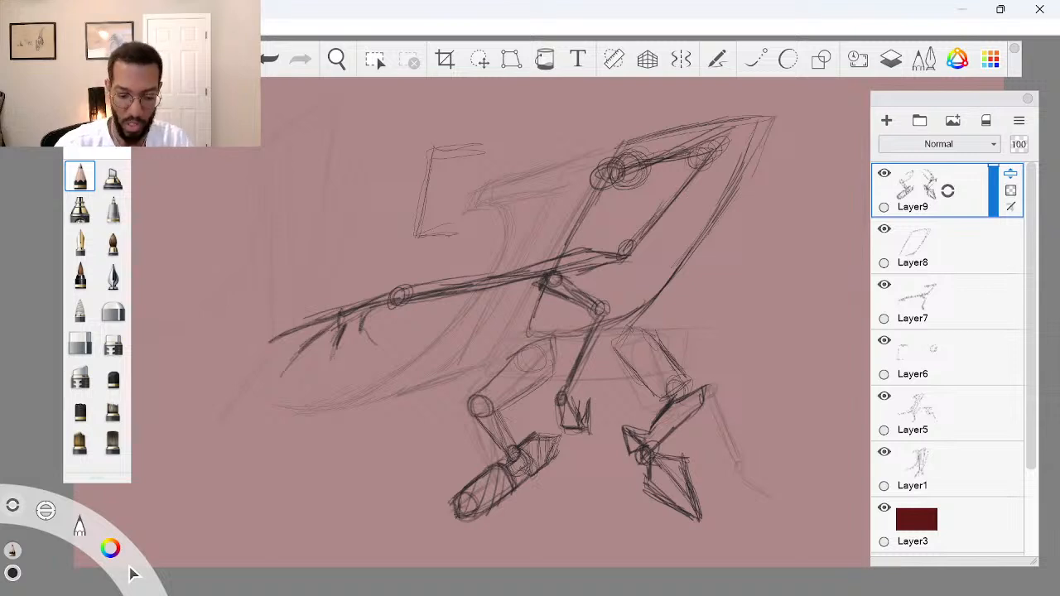
# Draw a curved bracket in front of the front foot and an enlarged ribbed cylinder beside it, with an inner ring on its round face
pyautogui.moveTo(432, 419)
pyautogui.mouseDown()
pyautogui.moveTo(403, 424)
pyautogui.moveTo(418, 530)
pyautogui.mouseUp()
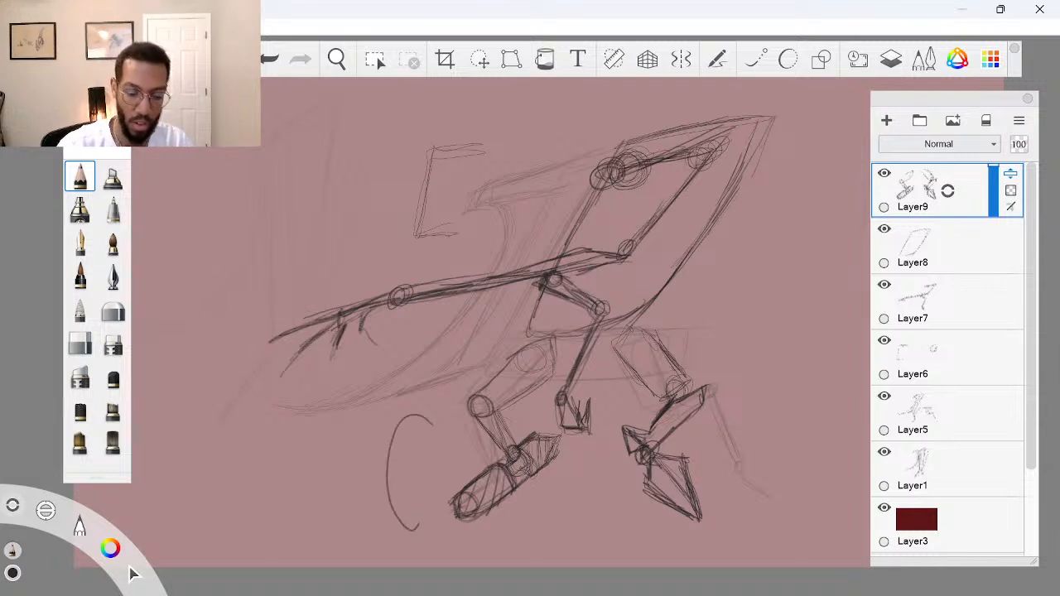
pyautogui.moveTo(299, 441)
pyautogui.mouseDown()
pyautogui.moveTo(230, 487)
pyautogui.moveTo(265, 492)
pyautogui.moveTo(220, 497)
pyautogui.mouseUp()
pyautogui.moveTo(266, 526); pyautogui.dragTo(347, 457)
pyautogui.moveTo(288, 433); pyautogui.dragTo(347, 453)
pyautogui.moveTo(268, 457)
pyautogui.mouseDown()
pyautogui.moveTo(265, 518)
pyautogui.moveTo(282, 511)
pyautogui.mouseUp()
pyautogui.moveTo(300, 439); pyautogui.dragTo(297, 499)
pyautogui.moveTo(316, 436)
pyautogui.mouseDown()
pyautogui.moveTo(311, 497)
pyautogui.moveTo(319, 488)
pyautogui.mouseUp()
pyautogui.moveTo(248, 494)
pyautogui.mouseDown()
pyautogui.moveTo(238, 502)
pyautogui.moveTo(245, 520)
pyautogui.mouseUp()
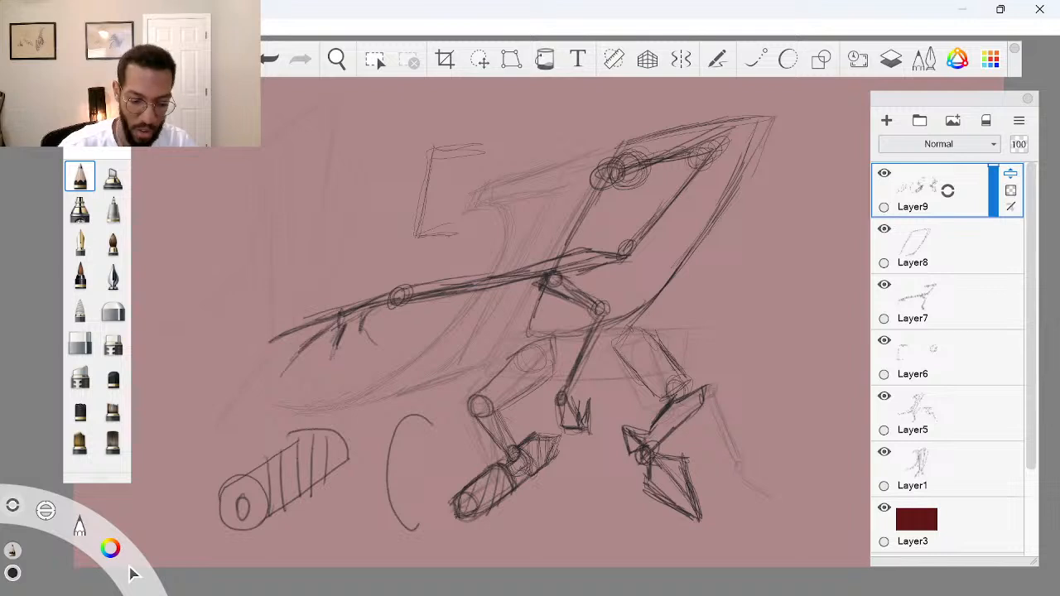
pyautogui.moveTo(290, 451); pyautogui.dragTo(284, 498)
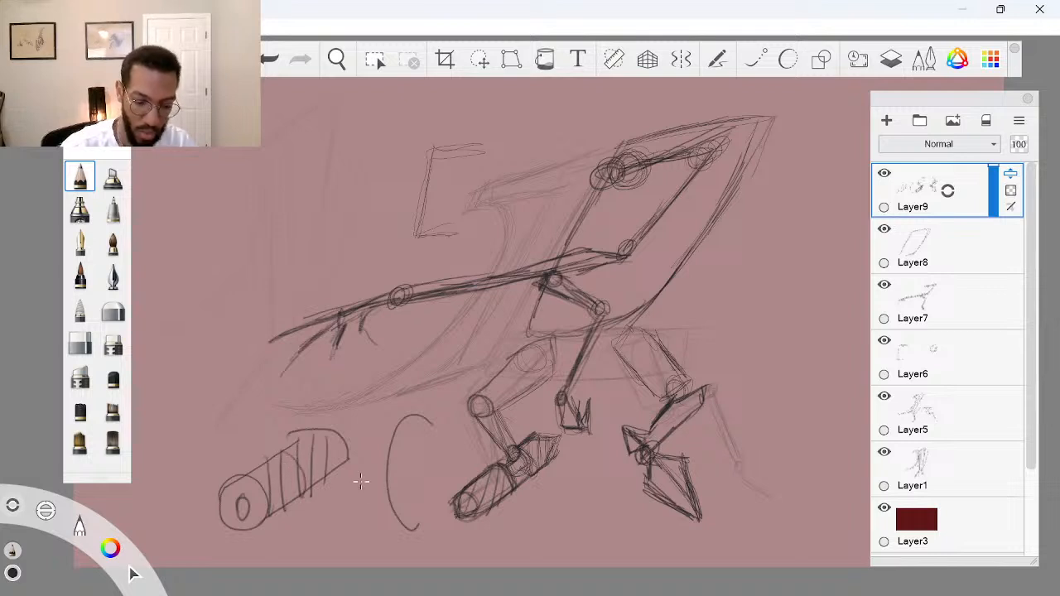
# Draw a square bracket behind the rear foot and, beyond it, an enlarged foot outline of two four-sided shapes meeting at a corner joint
pyautogui.press('space')
pyautogui.moveTo(729, 470)
pyautogui.mouseDown()
pyautogui.moveTo(712, 506)
pyautogui.moveTo(685, 495)
pyautogui.mouseUp()
pyautogui.moveTo(644, 411)
pyautogui.mouseDown()
pyautogui.moveTo(670, 416)
pyautogui.moveTo(675, 514)
pyautogui.moveTo(647, 525)
pyautogui.mouseUp()
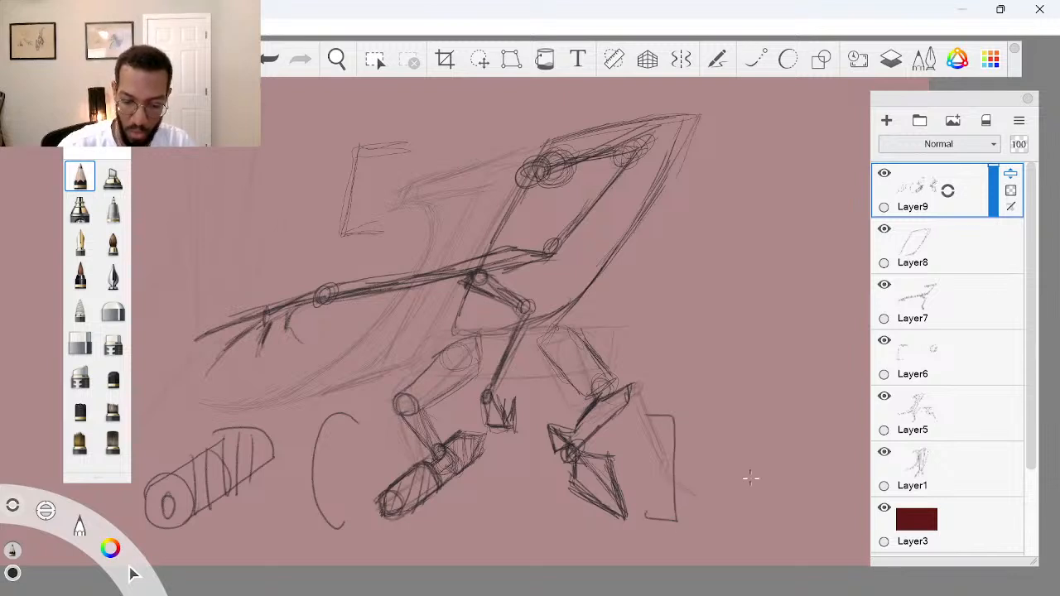
pyautogui.press('space')
pyautogui.moveTo(728, 447)
pyautogui.mouseDown()
pyautogui.moveTo(668, 458)
pyautogui.moveTo(699, 469)
pyautogui.moveTo(739, 456)
pyautogui.moveTo(737, 434)
pyautogui.mouseUp()
pyautogui.moveTo(672, 420); pyautogui.dragTo(728, 416)
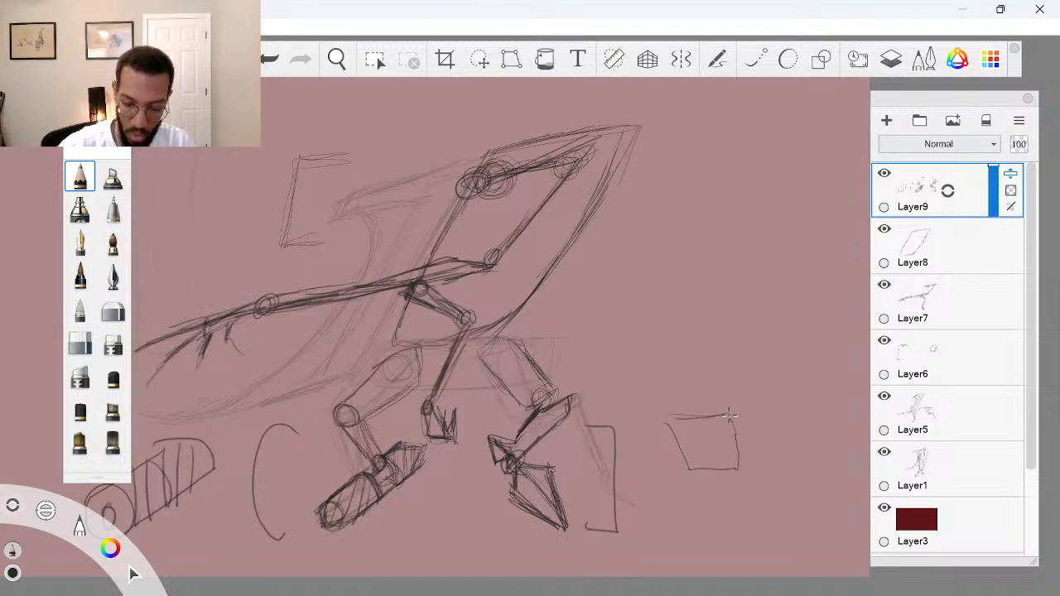
pyautogui.moveTo(733, 469)
pyautogui.mouseDown()
pyautogui.moveTo(797, 458)
pyautogui.moveTo(740, 495)
pyautogui.moveTo(743, 514)
pyautogui.moveTo(830, 537)
pyautogui.mouseUp()
pyautogui.moveTo(797, 460); pyautogui.dragTo(828, 527)
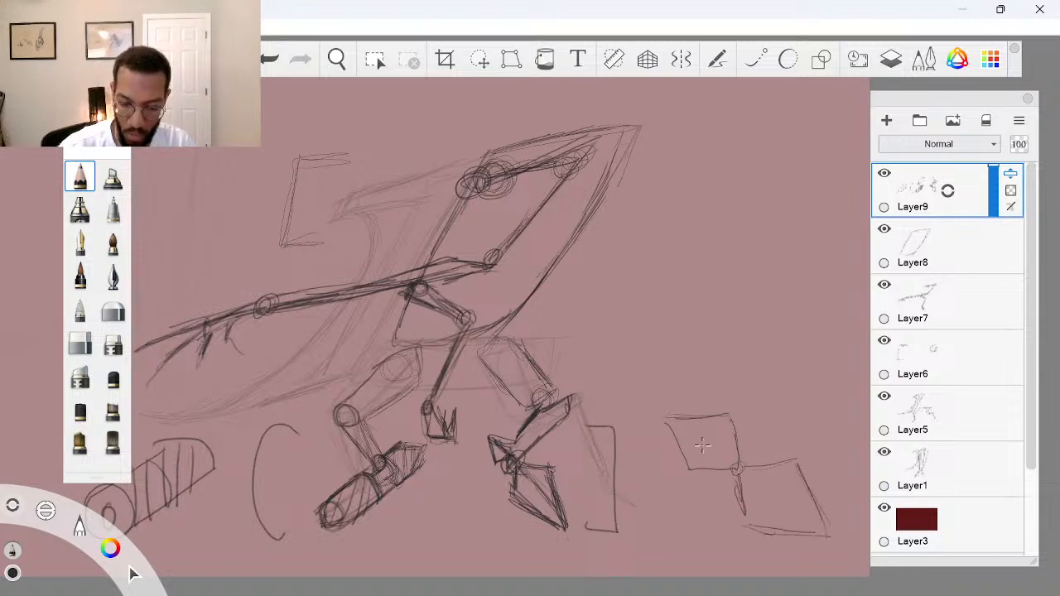
# Add inner curves and hatching to both halves of the enlarged rear foot, and draw an arrow pointing down at its joint
pyautogui.moveTo(689, 466); pyautogui.dragTo(722, 422)
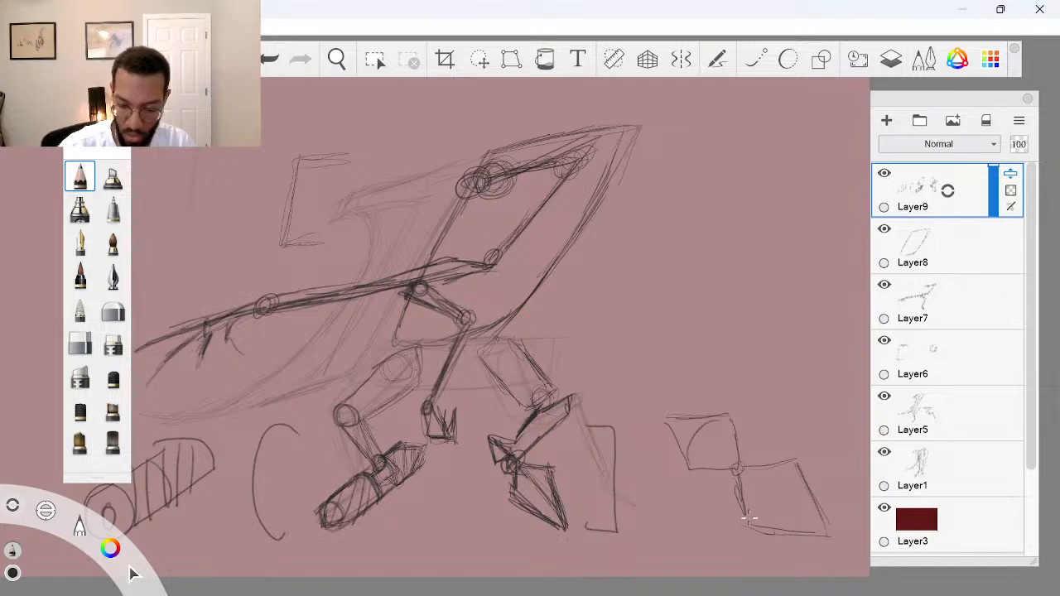
pyautogui.moveTo(747, 520); pyautogui.dragTo(792, 462)
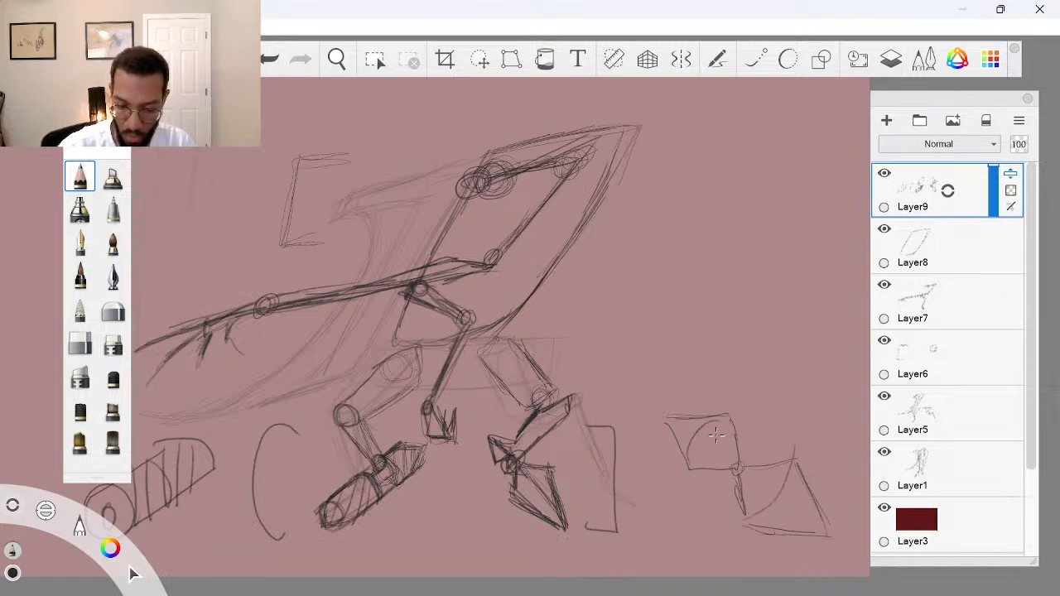
pyautogui.moveTo(674, 418); pyautogui.dragTo(689, 444)
pyautogui.moveTo(764, 509); pyautogui.dragTo(767, 536)
pyautogui.moveTo(779, 494)
pyautogui.mouseDown()
pyautogui.moveTo(783, 531)
pyautogui.moveTo(803, 542)
pyautogui.mouseUp()
pyautogui.moveTo(815, 499); pyautogui.dragTo(826, 550)
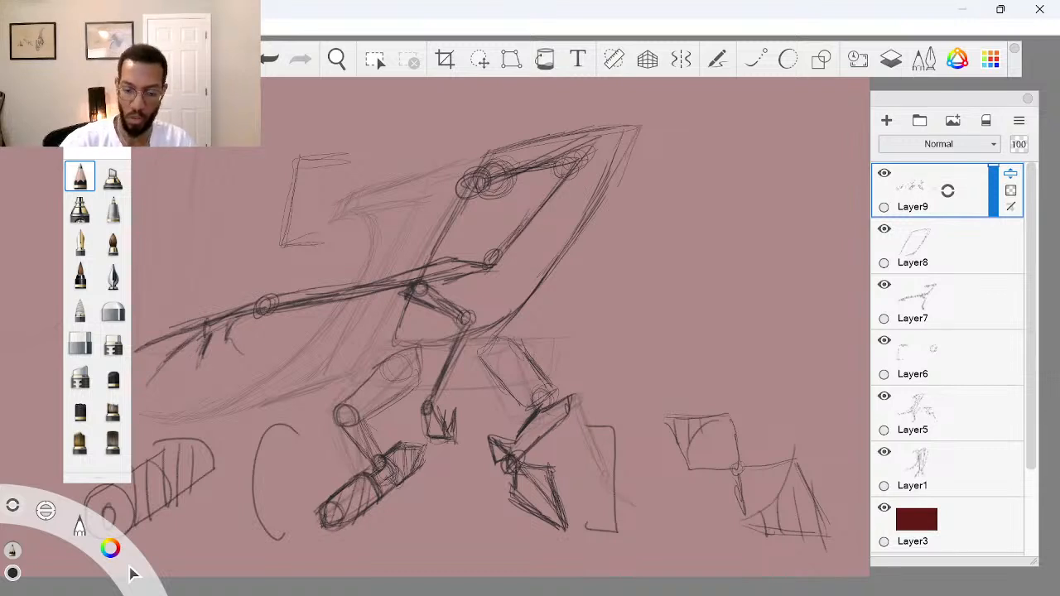
pyautogui.moveTo(785, 283); pyautogui.dragTo(745, 393)
pyautogui.moveTo(737, 354); pyautogui.dragTo(788, 362)
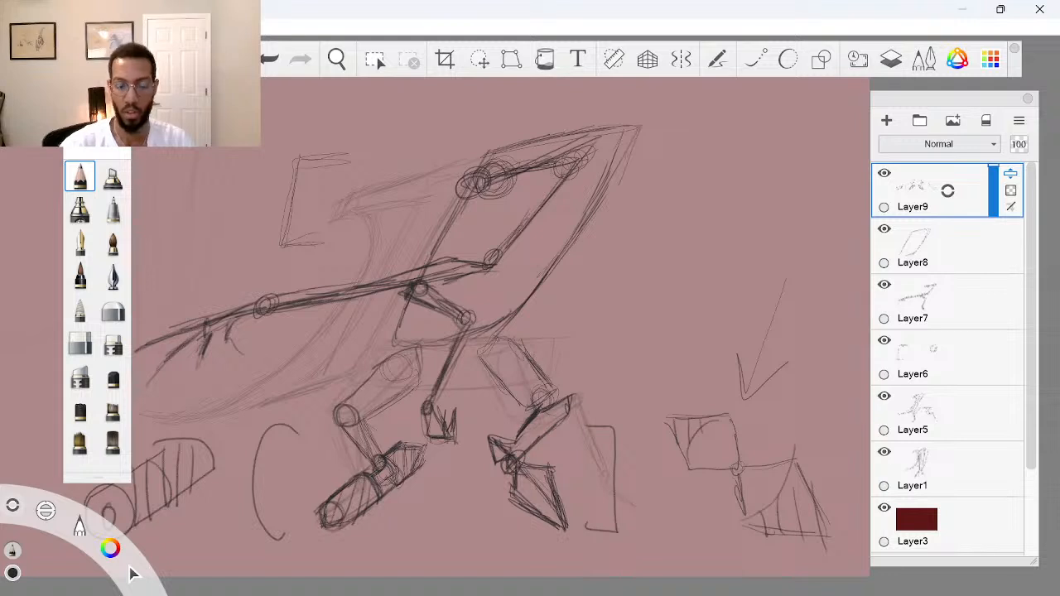
pyautogui.press('space')
pyautogui.moveTo(651, 498); pyautogui.dragTo(730, 496)
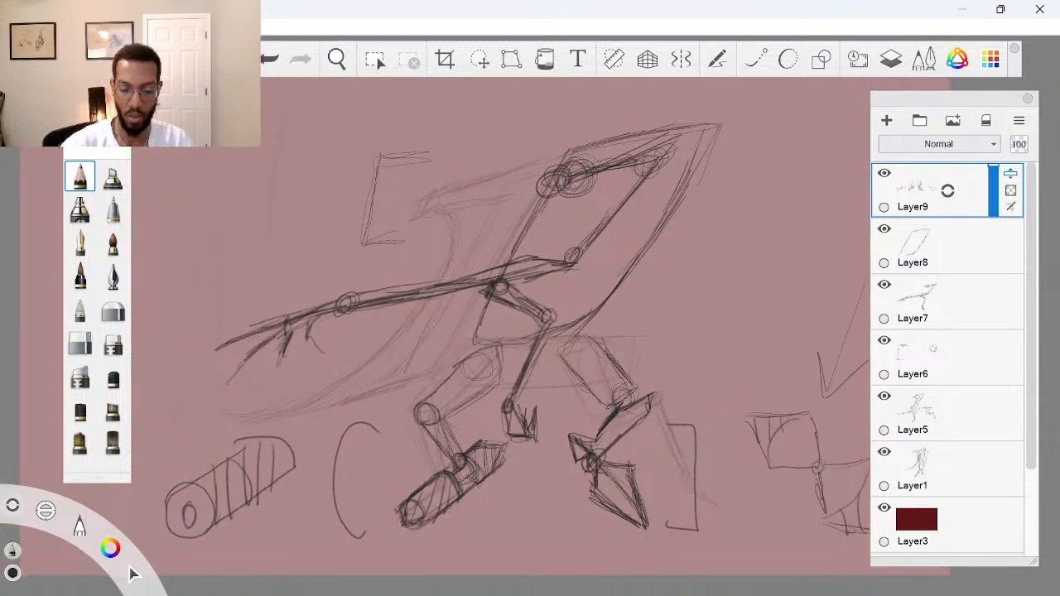
pyautogui.moveTo(489, 439)
pyautogui.mouseDown()
pyautogui.moveTo(418, 517)
pyautogui.moveTo(501, 454)
pyautogui.mouseUp()
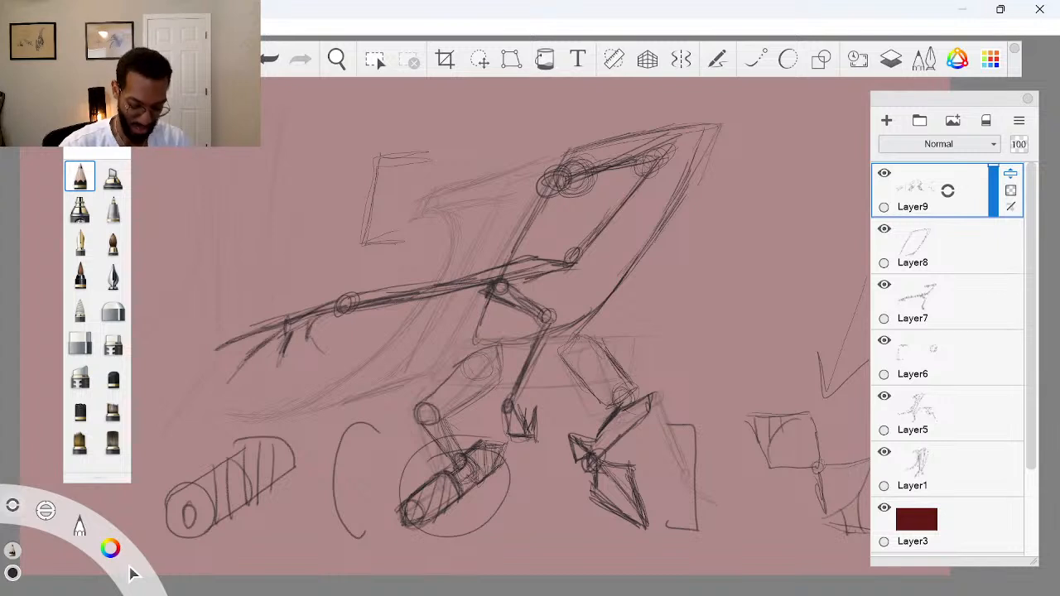
pyautogui.hotkey('ctrl', 'z')
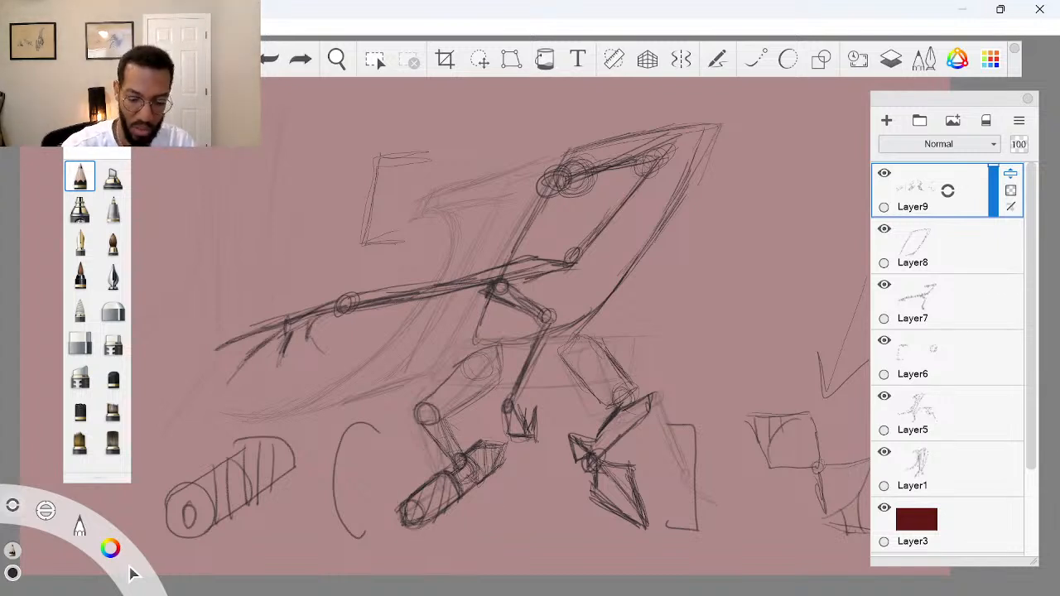
pyautogui.press('space')
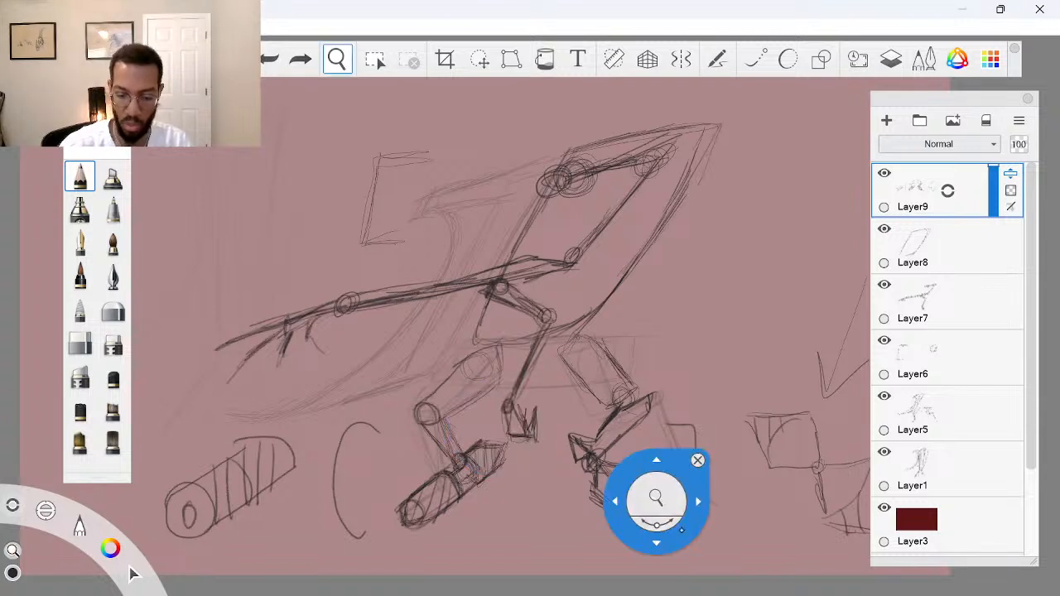
# Erase the enlarged ribbed cylinder and the curved bracket beside the front foot
pyautogui.moveTo(718, 538); pyautogui.dragTo(588, 517)
pyautogui.press('space')
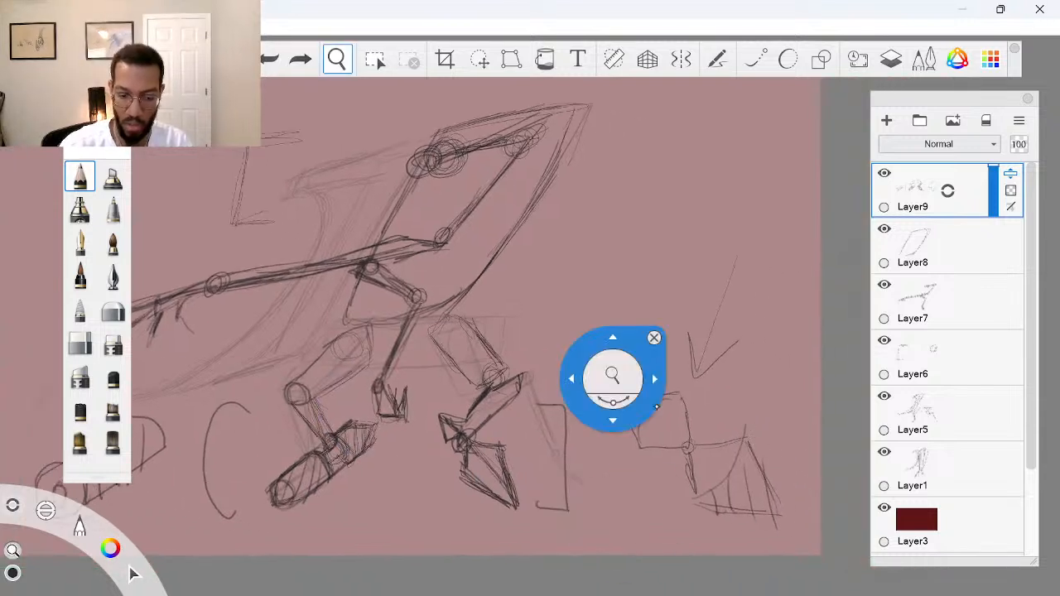
pyautogui.moveTo(613, 436); pyautogui.dragTo(747, 431)
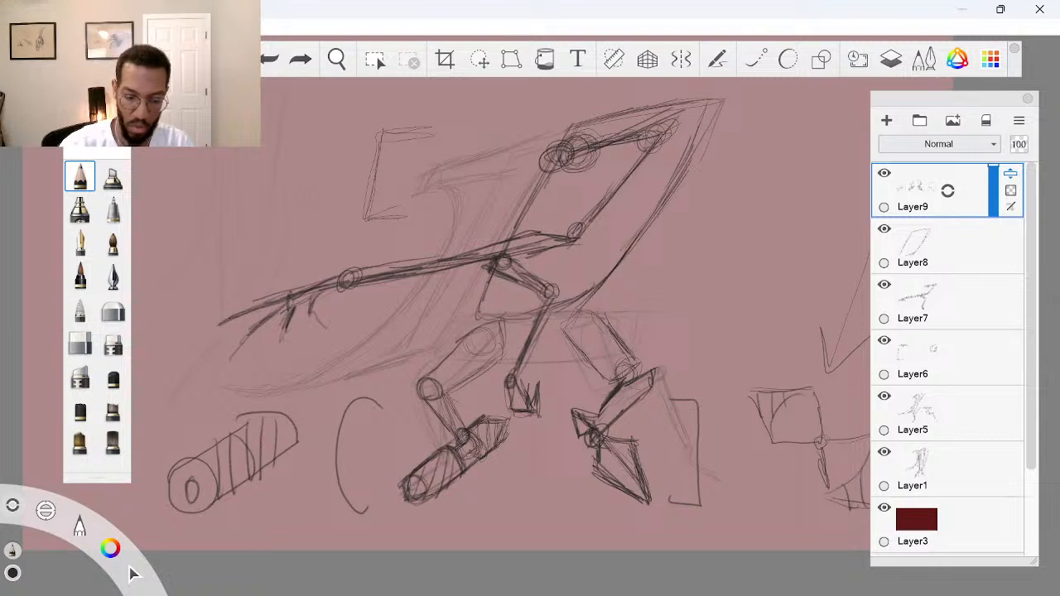
pyautogui.moveTo(357, 506); pyautogui.dragTo(338, 479)
pyautogui.press('b')
pyautogui.moveTo(259, 97); pyautogui.dragTo(282, 95)
pyautogui.moveTo(291, 404)
pyautogui.mouseDown()
pyautogui.moveTo(278, 460)
pyautogui.moveTo(240, 488)
pyautogui.moveTo(215, 464)
pyautogui.moveTo(152, 516)
pyautogui.moveTo(191, 538)
pyautogui.moveTo(322, 429)
pyautogui.moveTo(358, 443)
pyautogui.mouseUp()
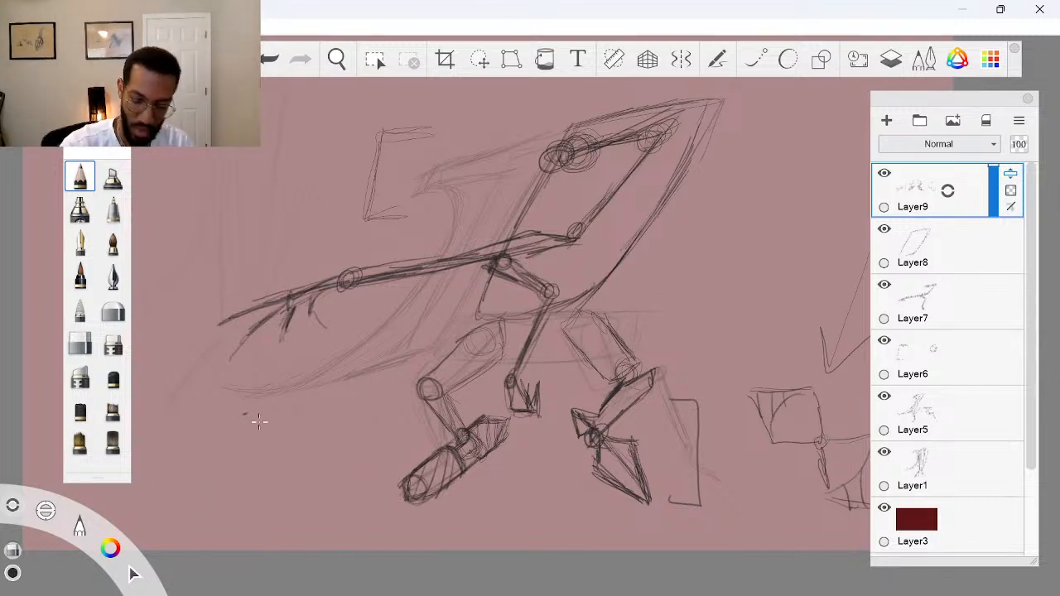
# Fade Layer9, which holds the leg and foot sketch, to 11 opacity and add a new layer above it
pyautogui.press('space')
pyautogui.moveTo(694, 447); pyautogui.dragTo(652, 468)
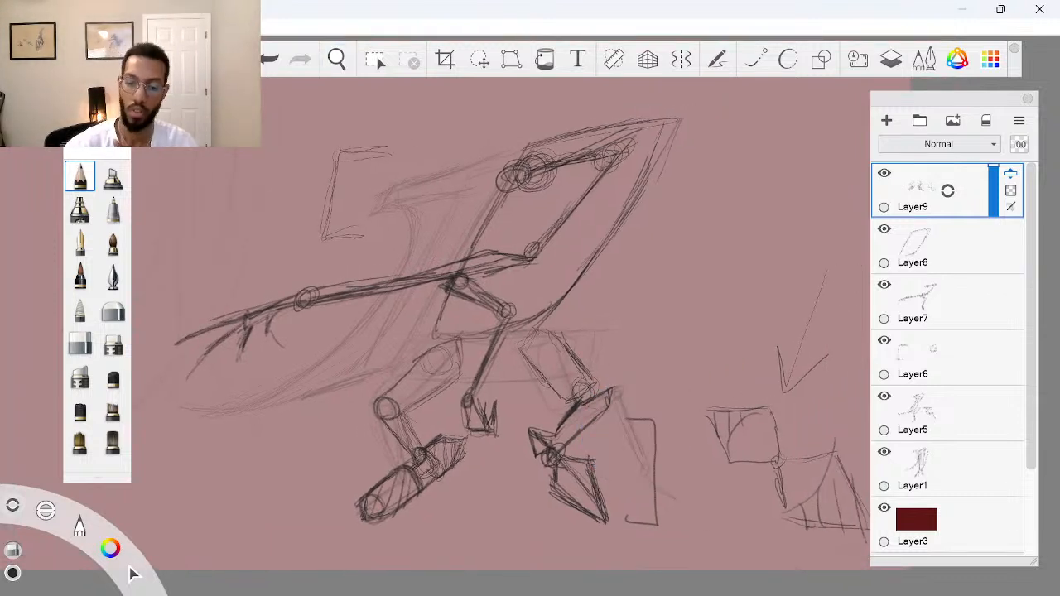
pyautogui.click(995, 204)
pyautogui.moveTo(957, 195); pyautogui.dragTo(958, 157)
# Redraw the front foot over the faded sketch as a large and a small four-sided plate meeting at a small diamond-shaped joint
pyautogui.press('space')
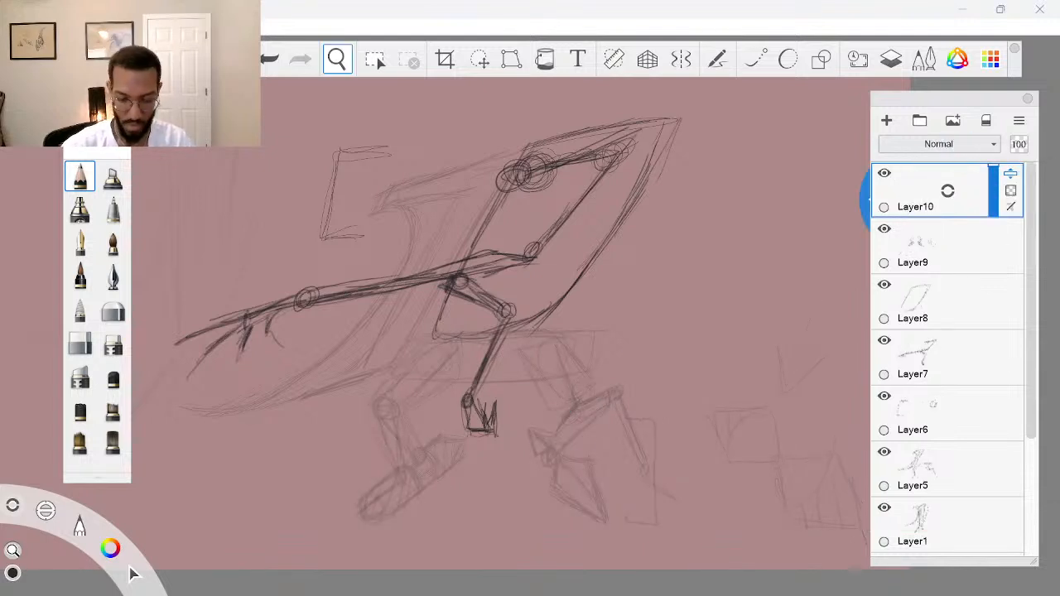
pyautogui.moveTo(556, 390); pyautogui.dragTo(590, 411)
pyautogui.moveTo(584, 465); pyautogui.dragTo(663, 413)
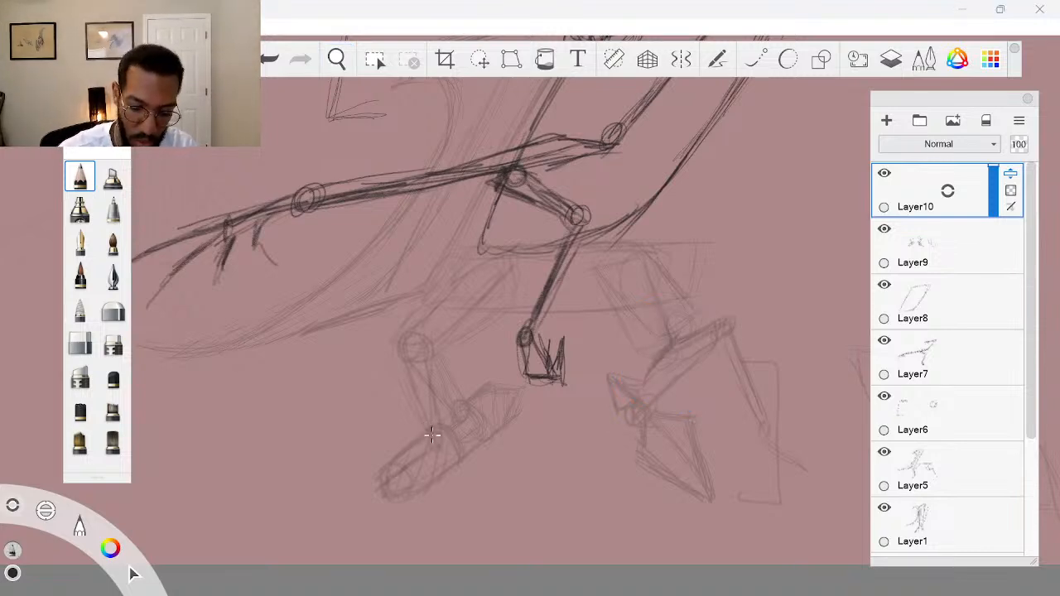
pyautogui.moveTo(416, 433)
pyautogui.mouseDown()
pyautogui.moveTo(442, 432)
pyautogui.moveTo(398, 432)
pyautogui.moveTo(370, 485)
pyautogui.mouseUp()
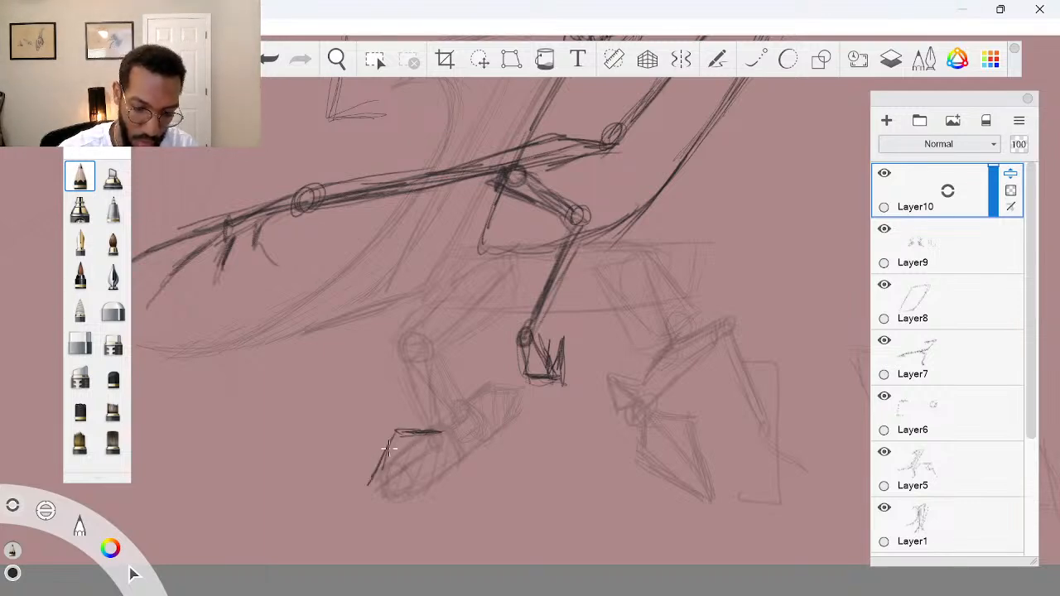
pyautogui.moveTo(389, 448); pyautogui.dragTo(353, 513)
pyautogui.moveTo(347, 519)
pyautogui.mouseDown()
pyautogui.moveTo(442, 503)
pyautogui.moveTo(460, 453)
pyautogui.moveTo(453, 481)
pyautogui.moveTo(448, 492)
pyautogui.moveTo(451, 434)
pyautogui.moveTo(399, 432)
pyautogui.moveTo(356, 514)
pyautogui.moveTo(383, 520)
pyautogui.moveTo(421, 508)
pyautogui.moveTo(450, 493)
pyautogui.moveTo(457, 464)
pyautogui.mouseUp()
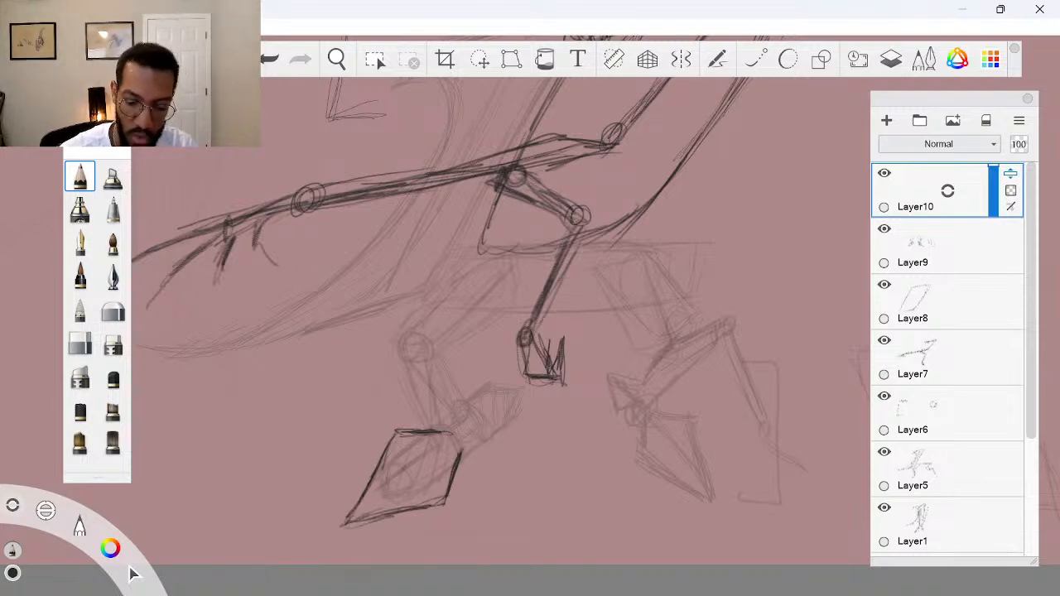
pyautogui.moveTo(472, 414)
pyautogui.mouseDown()
pyautogui.moveTo(470, 402)
pyautogui.moveTo(522, 389)
pyautogui.moveTo(517, 429)
pyautogui.moveTo(490, 437)
pyautogui.moveTo(515, 437)
pyautogui.mouseUp()
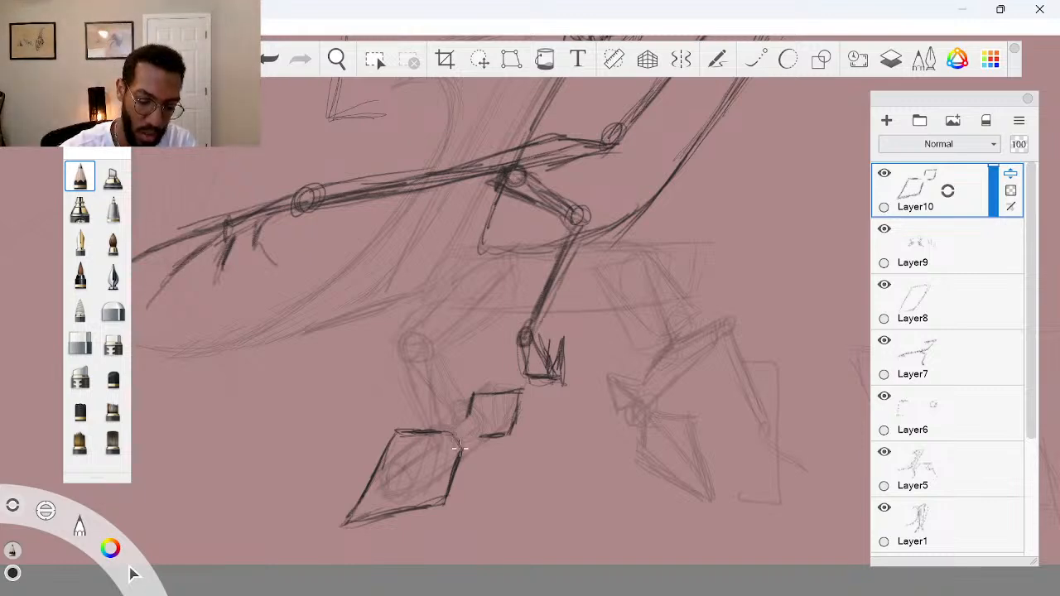
pyautogui.moveTo(469, 443)
pyautogui.mouseDown()
pyautogui.moveTo(483, 433)
pyautogui.moveTo(473, 422)
pyautogui.moveTo(458, 431)
pyautogui.moveTo(472, 428)
pyautogui.moveTo(464, 454)
pyautogui.moveTo(454, 439)
pyautogui.moveTo(468, 423)
pyautogui.moveTo(478, 436)
pyautogui.mouseUp()
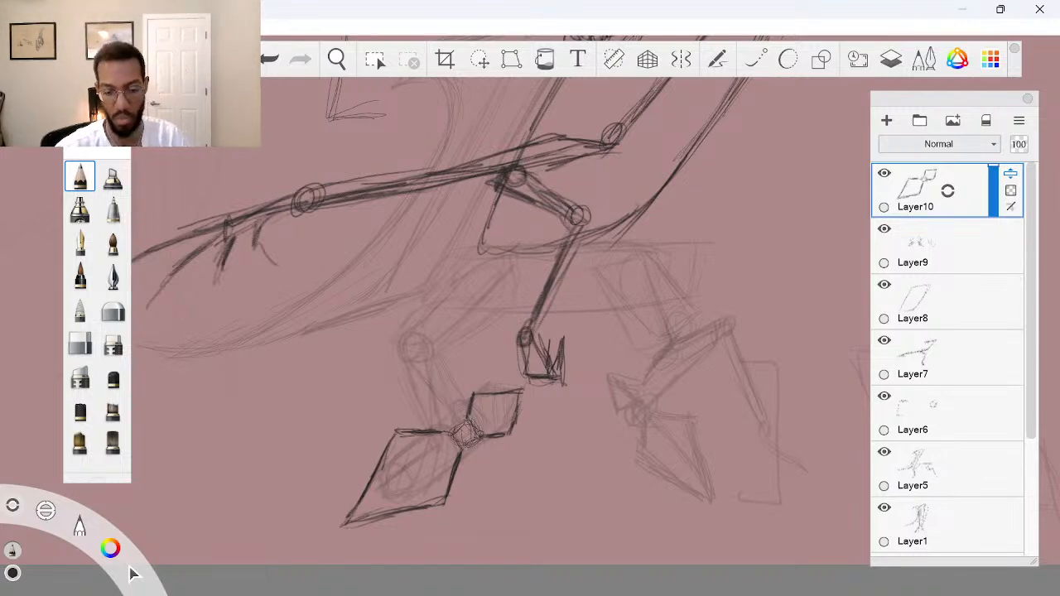
# Redraw the rear foot as a small inner square and a large pointed outer blade joined by a small round ankle joint
pyautogui.press('space')
pyautogui.moveTo(658, 406); pyautogui.dragTo(583, 409)
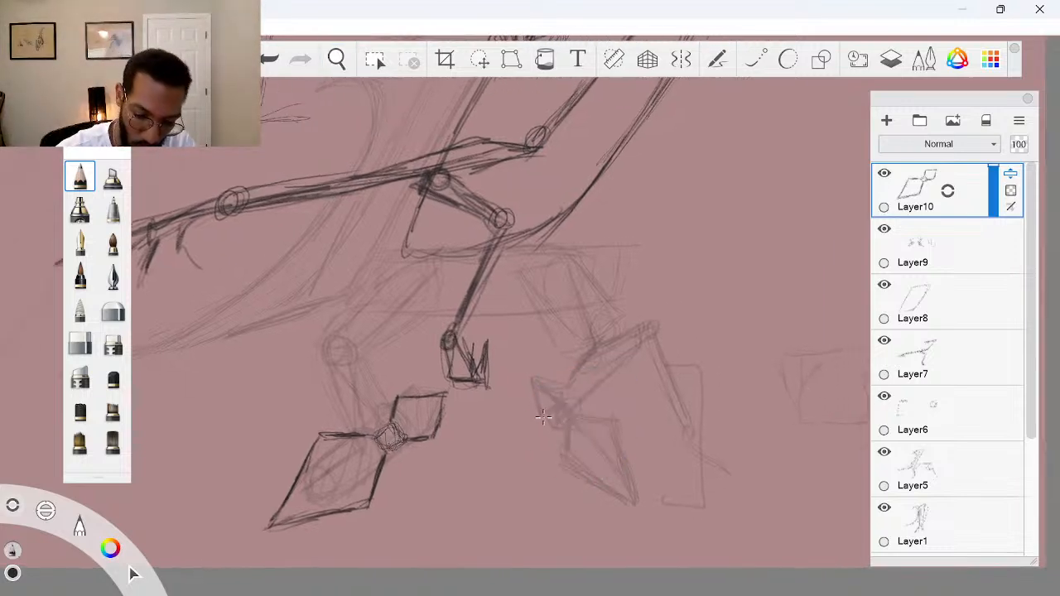
pyautogui.moveTo(553, 419)
pyautogui.mouseDown()
pyautogui.moveTo(539, 417)
pyautogui.moveTo(534, 394)
pyautogui.moveTo(573, 394)
pyautogui.moveTo(578, 408)
pyautogui.moveTo(575, 424)
pyautogui.moveTo(568, 401)
pyautogui.moveTo(537, 428)
pyautogui.moveTo(553, 397)
pyautogui.moveTo(577, 436)
pyautogui.moveTo(621, 429)
pyautogui.moveTo(593, 432)
pyautogui.moveTo(572, 471)
pyautogui.moveTo(636, 506)
pyautogui.mouseUp()
pyautogui.moveTo(632, 440); pyautogui.dragTo(651, 501)
pyautogui.moveTo(631, 464); pyautogui.dragTo(647, 506)
pyautogui.moveTo(586, 483)
pyautogui.mouseDown()
pyautogui.moveTo(629, 498)
pyautogui.moveTo(578, 482)
pyautogui.moveTo(663, 527)
pyautogui.mouseUp()
pyautogui.moveTo(628, 460)
pyautogui.mouseDown()
pyautogui.moveTo(654, 515)
pyautogui.moveTo(651, 507)
pyautogui.mouseUp()
pyautogui.moveTo(620, 437)
pyautogui.mouseDown()
pyautogui.moveTo(640, 482)
pyautogui.moveTo(625, 447)
pyautogui.mouseUp()
# Fill both plates of the front foot with curved vertical hatching and a diagonal line across each
pyautogui.moveTo(298, 489)
pyautogui.mouseDown()
pyautogui.moveTo(287, 519)
pyautogui.moveTo(315, 515)
pyautogui.mouseUp()
pyautogui.moveTo(314, 462); pyautogui.dragTo(313, 513)
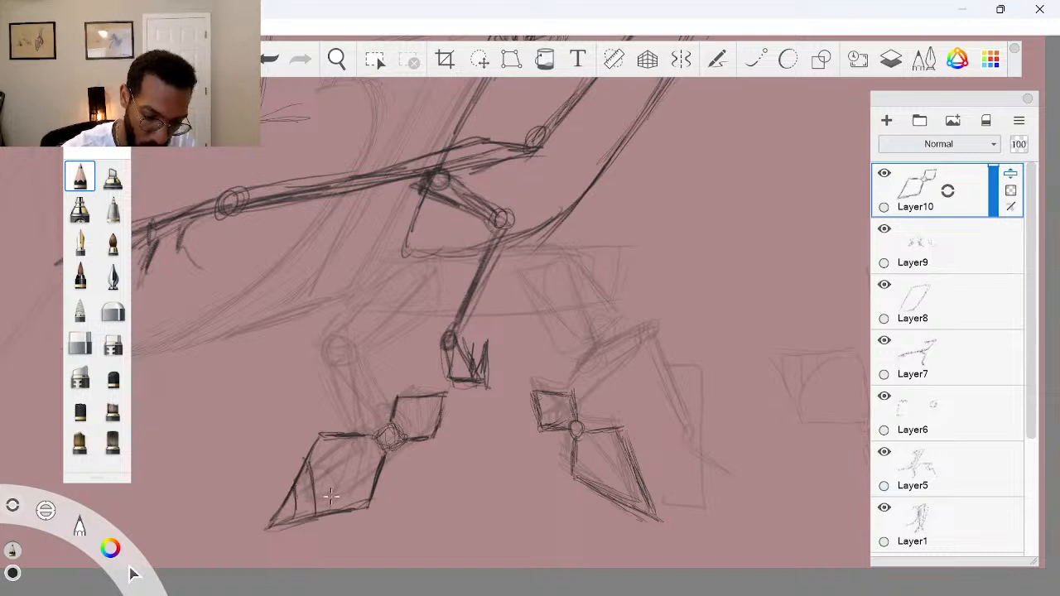
pyautogui.moveTo(323, 442); pyautogui.dragTo(330, 507)
pyautogui.moveTo(326, 447)
pyautogui.mouseDown()
pyautogui.moveTo(334, 510)
pyautogui.moveTo(331, 502)
pyautogui.mouseUp()
pyautogui.moveTo(343, 452); pyautogui.dragTo(353, 507)
pyautogui.moveTo(348, 439)
pyautogui.mouseDown()
pyautogui.moveTo(361, 504)
pyautogui.moveTo(365, 440)
pyautogui.moveTo(374, 482)
pyautogui.mouseUp()
pyautogui.moveTo(415, 402); pyautogui.dragTo(424, 434)
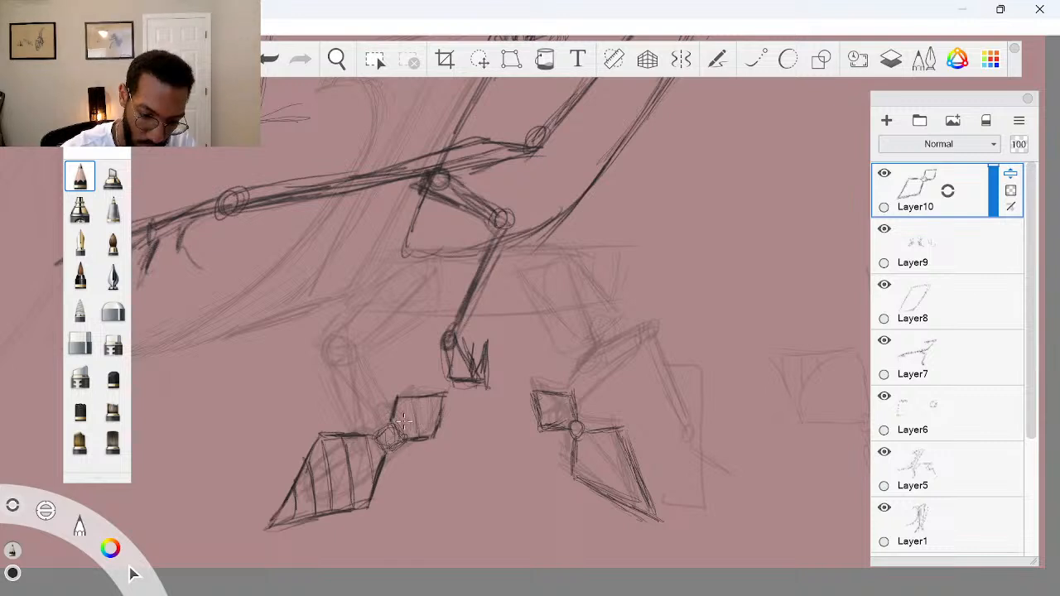
pyautogui.moveTo(323, 435); pyautogui.dragTo(369, 507)
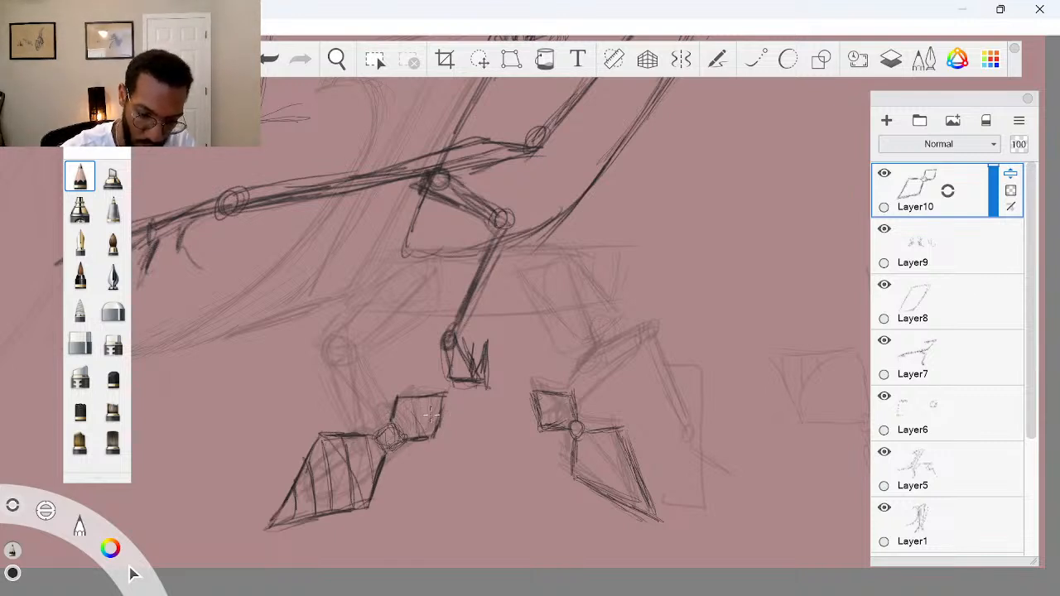
pyautogui.moveTo(397, 399); pyautogui.dragTo(424, 432)
pyautogui.moveTo(438, 396); pyautogui.dragTo(437, 424)
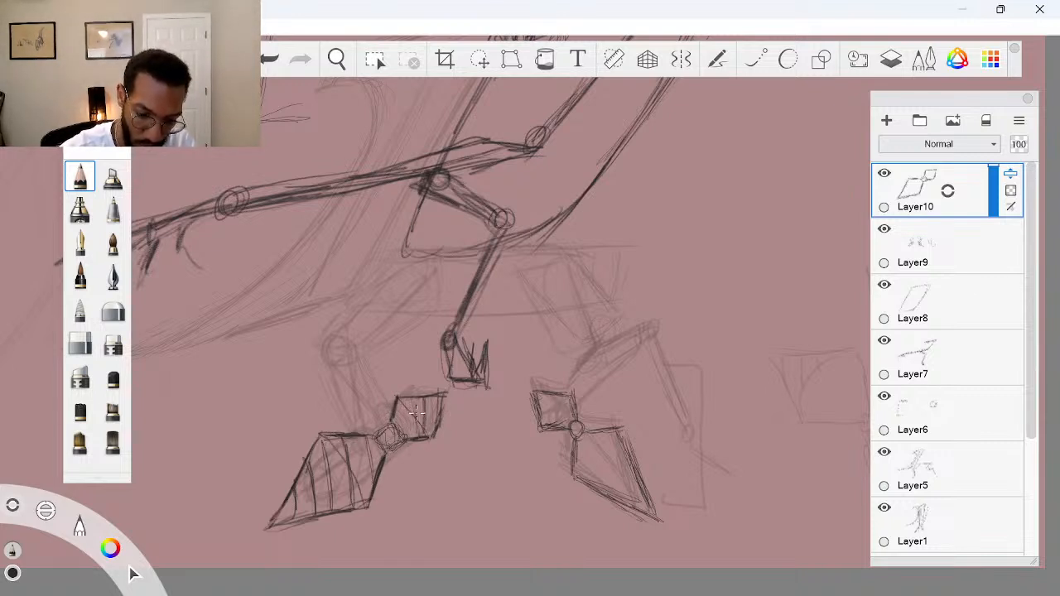
# Add diagonal and vertical hatching lines to both parts of the rear foot
pyautogui.moveTo(573, 479); pyautogui.dragTo(621, 430)
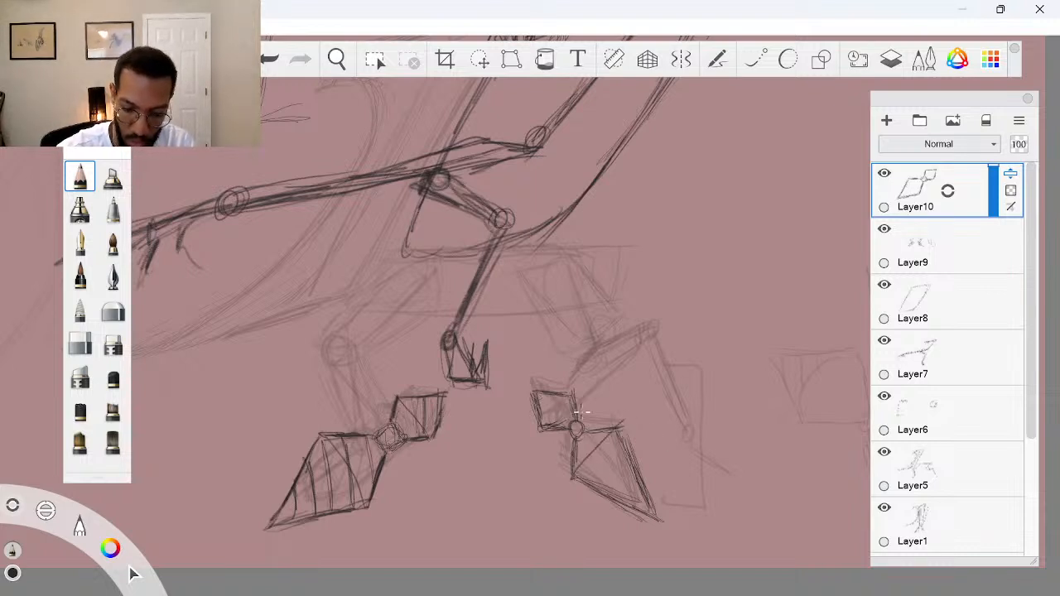
pyautogui.moveTo(542, 428)
pyautogui.mouseDown()
pyautogui.moveTo(573, 400)
pyautogui.moveTo(541, 415)
pyautogui.moveTo(552, 421)
pyautogui.mouseUp()
pyautogui.moveTo(564, 396); pyautogui.dragTo(590, 479)
pyautogui.moveTo(591, 437); pyautogui.dragTo(614, 492)
pyautogui.moveTo(630, 457); pyautogui.dragTo(644, 510)
# Examine the whole side view with the redrawn feet, then the leg area up close
pyautogui.press('space')
pyautogui.moveTo(654, 434); pyautogui.dragTo(602, 441)
pyautogui.moveTo(637, 491); pyautogui.dragTo(689, 539)
pyautogui.moveTo(655, 421); pyautogui.dragTo(645, 445)
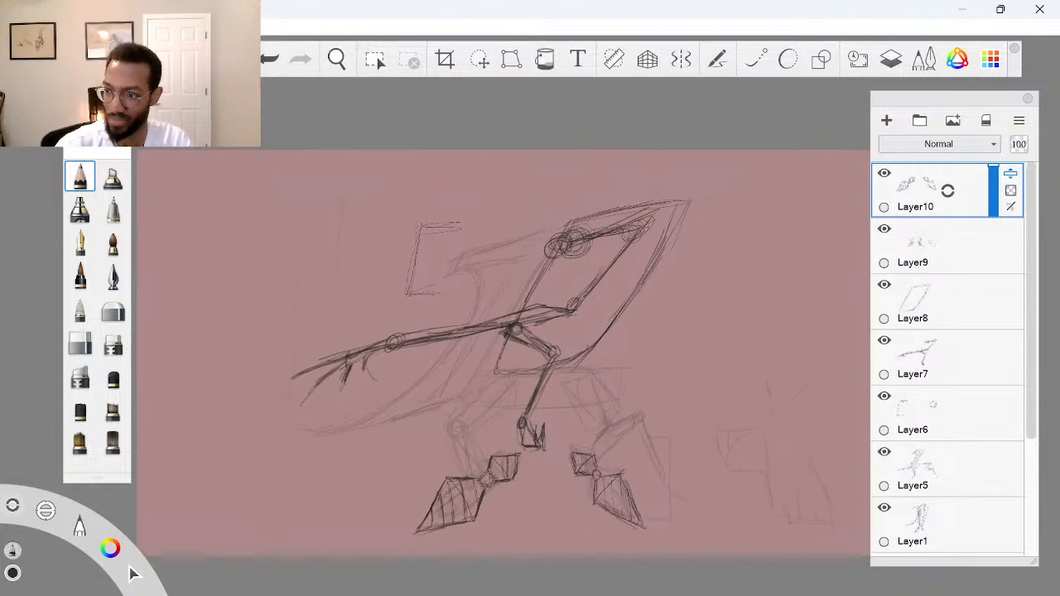
pyautogui.press('space')
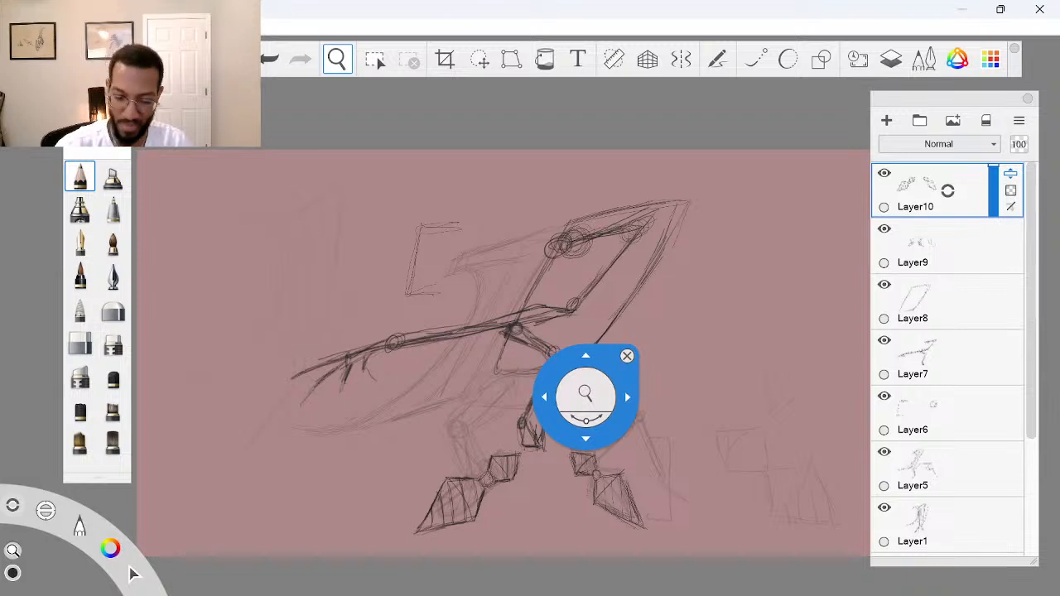
pyautogui.moveTo(585, 394); pyautogui.dragTo(632, 411)
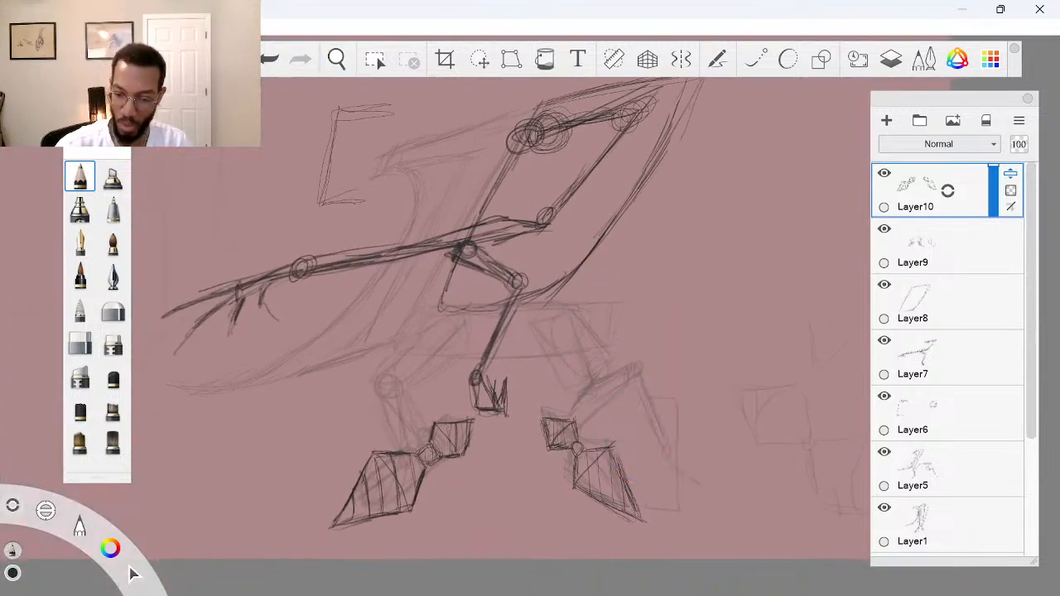
pyautogui.press('space')
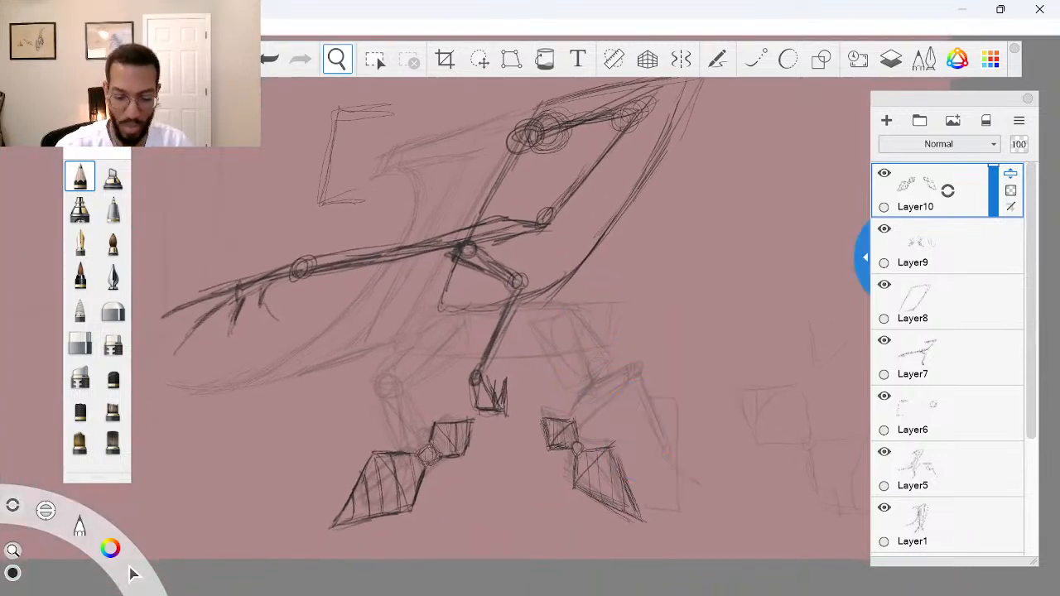
pyautogui.moveTo(563, 424); pyautogui.dragTo(634, 403)
pyautogui.moveTo(585, 360); pyautogui.dragTo(649, 385)
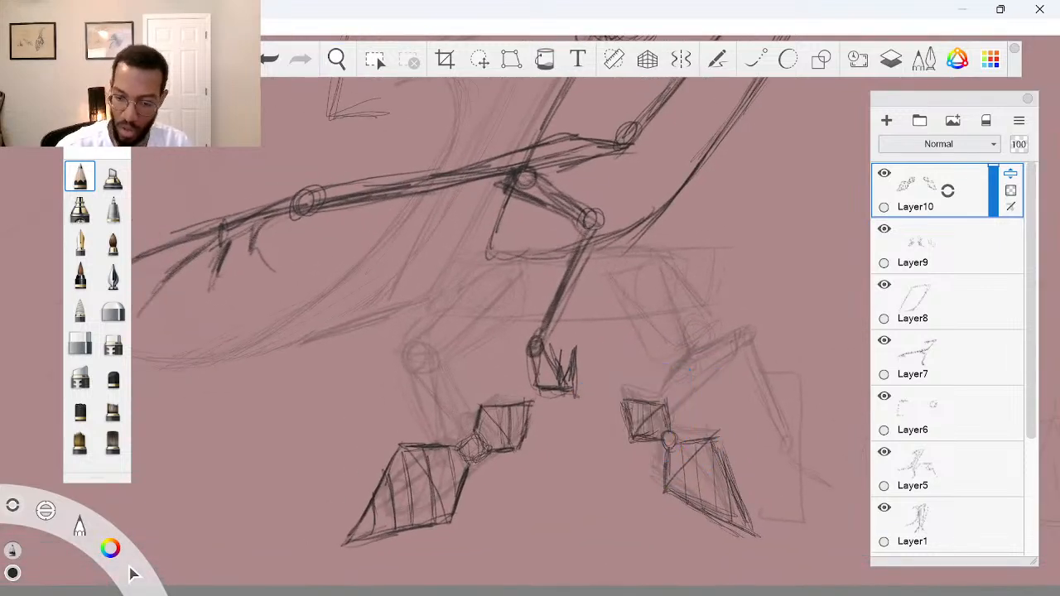
# On a new layer, draw the front leg as three zigzag segments with round hip, knee and lower joints down to the foot
pyautogui.moveTo(947, 191); pyautogui.dragTo(956, 157)
pyautogui.press('space')
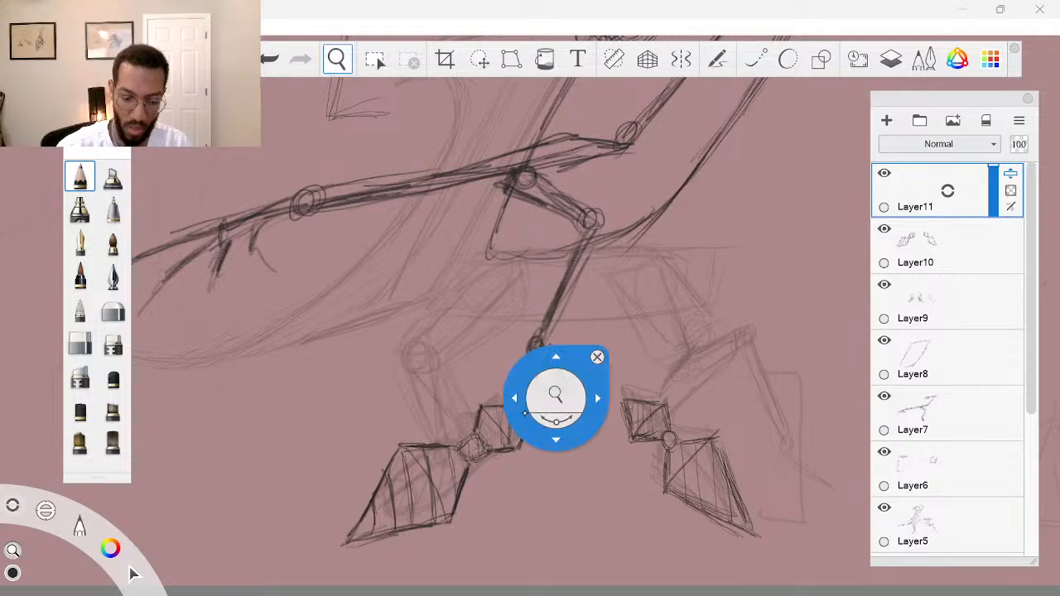
pyautogui.moveTo(528, 412); pyautogui.dragTo(554, 411)
pyautogui.moveTo(583, 454); pyautogui.dragTo(608, 498)
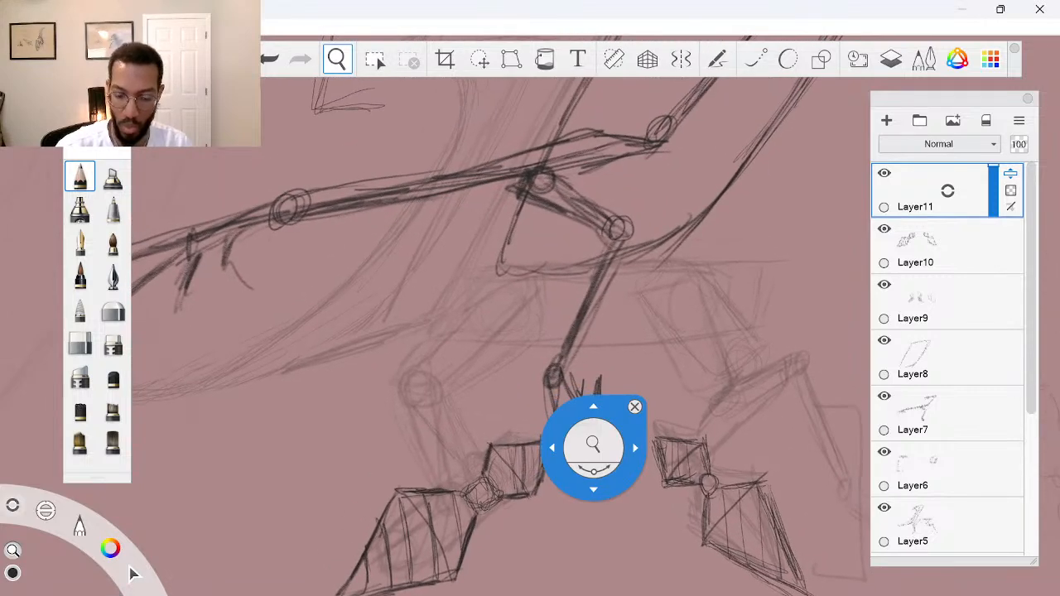
pyautogui.press('space')
pyautogui.press('space')
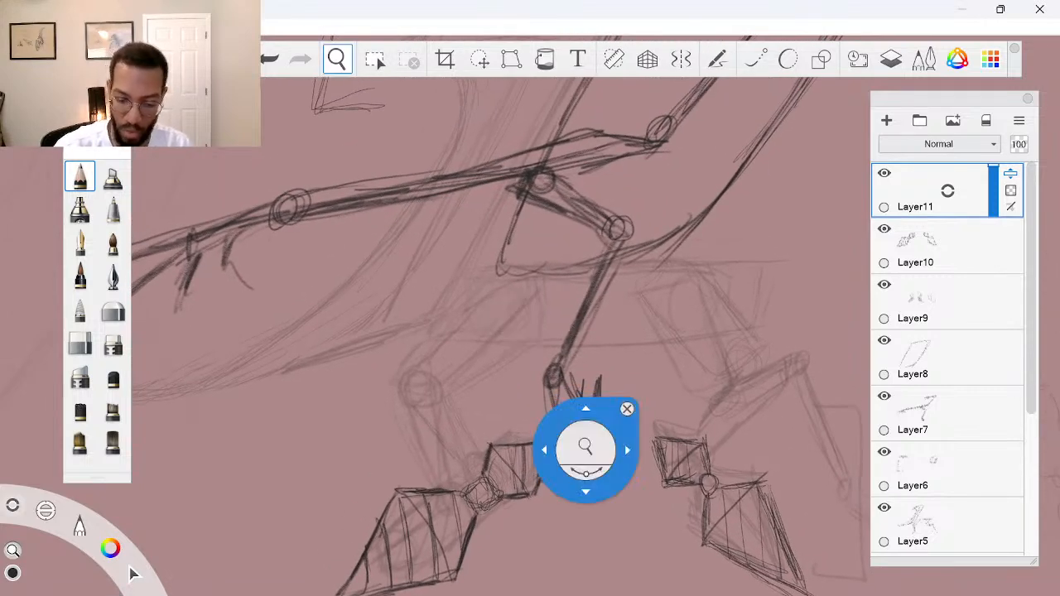
pyautogui.moveTo(708, 445); pyautogui.dragTo(704, 416)
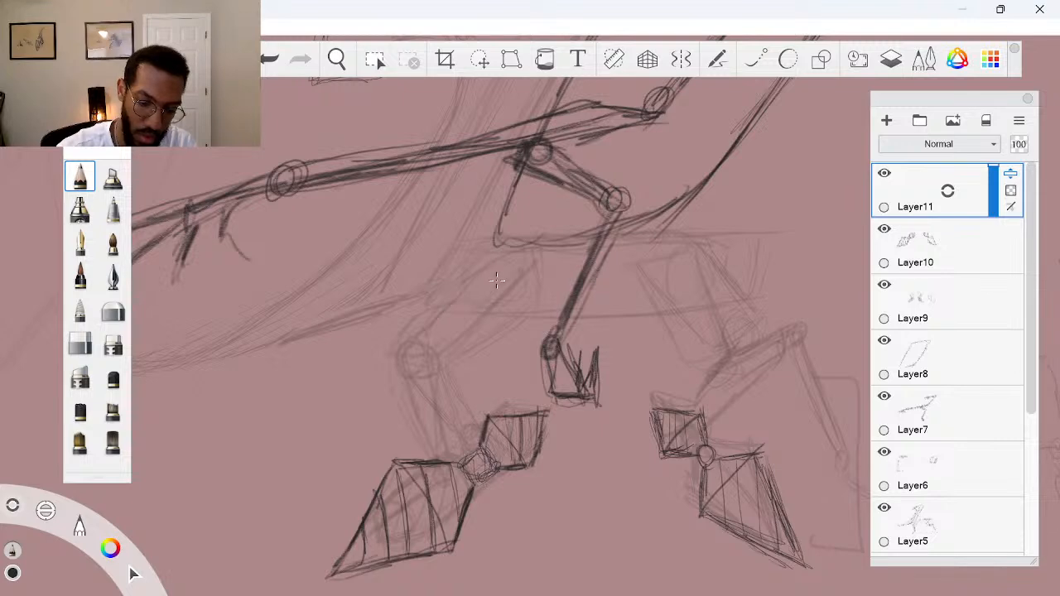
pyautogui.moveTo(507, 267)
pyautogui.mouseDown()
pyautogui.moveTo(475, 307)
pyautogui.moveTo(399, 345)
pyautogui.moveTo(391, 334)
pyautogui.moveTo(465, 375)
pyautogui.moveTo(440, 369)
pyautogui.moveTo(483, 385)
pyautogui.moveTo(485, 374)
pyautogui.moveTo(470, 452)
pyautogui.mouseUp()
pyautogui.moveTo(479, 377)
pyautogui.mouseDown()
pyautogui.moveTo(469, 449)
pyautogui.moveTo(485, 380)
pyautogui.moveTo(482, 388)
pyautogui.mouseUp()
pyautogui.moveTo(425, 357)
pyautogui.mouseDown()
pyautogui.moveTo(472, 379)
pyautogui.moveTo(444, 366)
pyautogui.mouseUp()
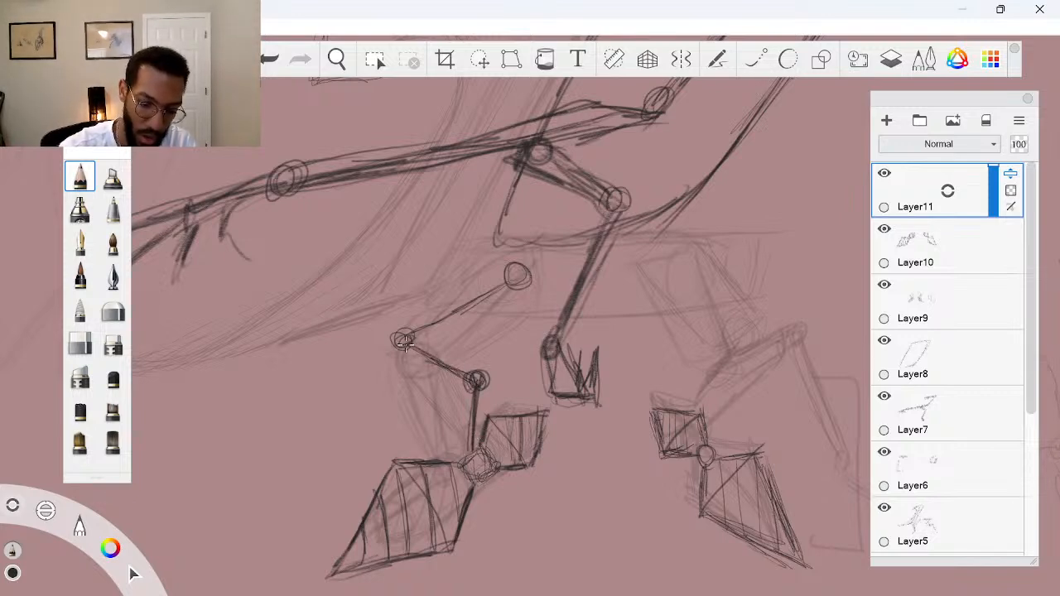
pyautogui.moveTo(401, 337)
pyautogui.mouseDown()
pyautogui.moveTo(406, 349)
pyautogui.moveTo(413, 336)
pyautogui.moveTo(530, 292)
pyautogui.mouseUp()
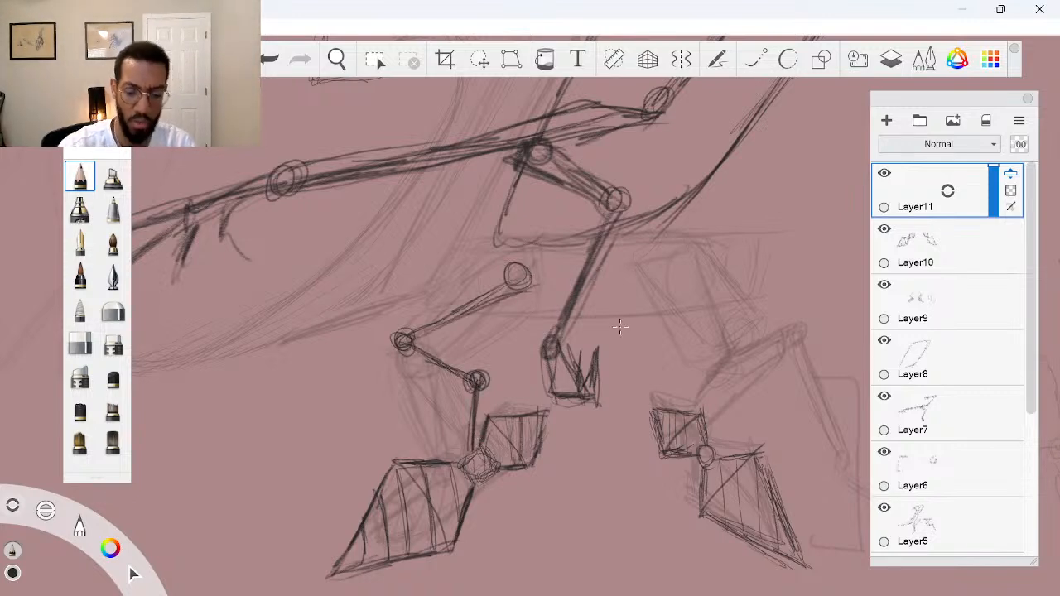
# Draw the matching rear leg with round joints, angling outward from the hip, back inward and straight down to the ankle
pyautogui.press('space')
pyautogui.moveTo(592, 338); pyautogui.dragTo(471, 366)
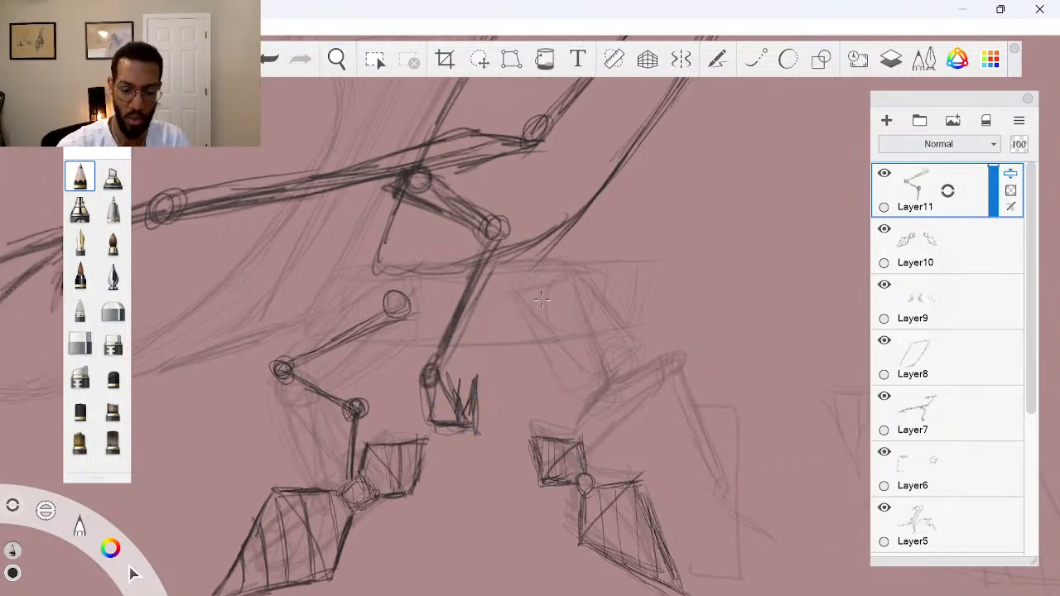
pyautogui.moveTo(541, 291)
pyautogui.mouseDown()
pyautogui.moveTo(518, 306)
pyautogui.moveTo(539, 294)
pyautogui.moveTo(530, 316)
pyautogui.moveTo(609, 331)
pyautogui.mouseUp()
pyautogui.moveTo(540, 315)
pyautogui.mouseDown()
pyautogui.moveTo(629, 342)
pyautogui.moveTo(638, 335)
pyautogui.moveTo(626, 333)
pyautogui.moveTo(644, 330)
pyautogui.moveTo(583, 399)
pyautogui.moveTo(591, 389)
pyautogui.moveTo(580, 409)
pyautogui.moveTo(593, 396)
pyautogui.moveTo(586, 476)
pyautogui.mouseUp()
pyautogui.moveTo(590, 411); pyautogui.dragTo(589, 474)
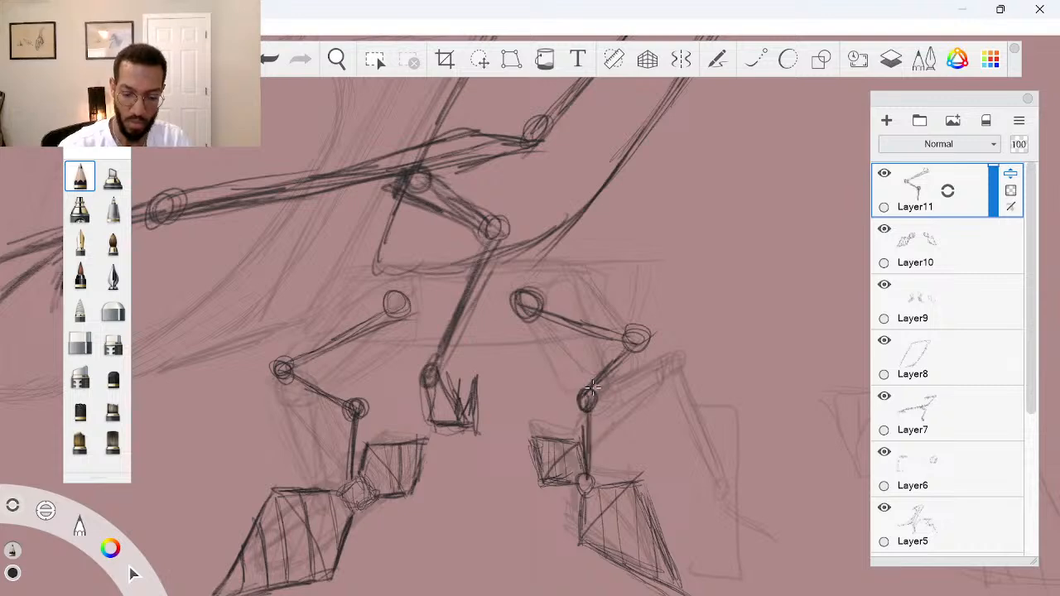
# Fade the old leg sketch on Layer9 further and add a new layer above Layer11
pyautogui.press('space')
pyautogui.moveTo(650, 327); pyautogui.dragTo(651, 403)
pyautogui.moveTo(721, 459); pyautogui.dragTo(724, 475)
pyautogui.moveTo(672, 304); pyautogui.dragTo(713, 294)
pyautogui.moveTo(693, 447); pyautogui.dragTo(718, 436)
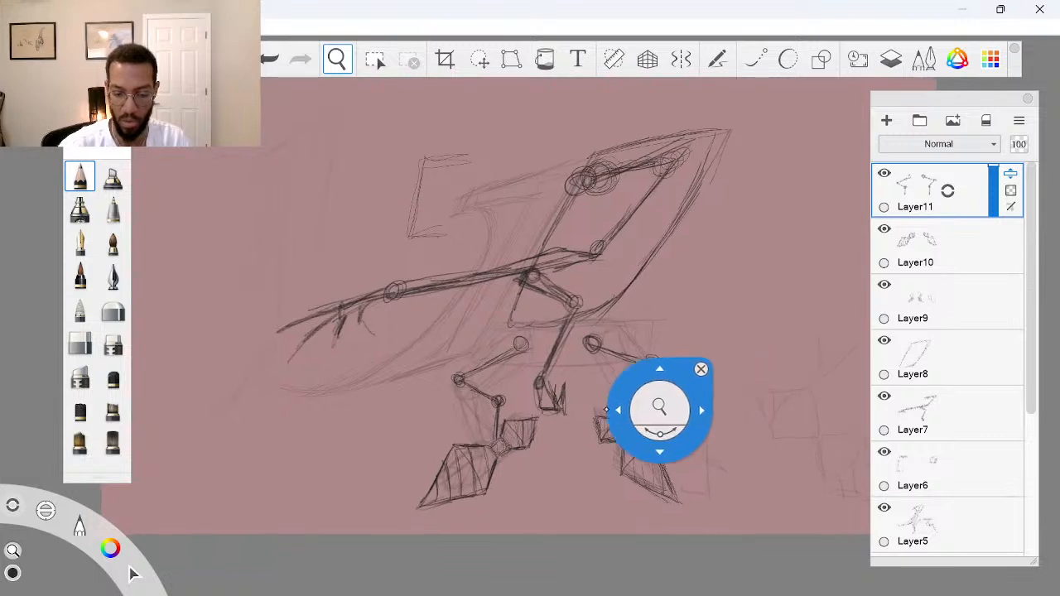
pyautogui.moveTo(613, 419); pyautogui.dragTo(651, 429)
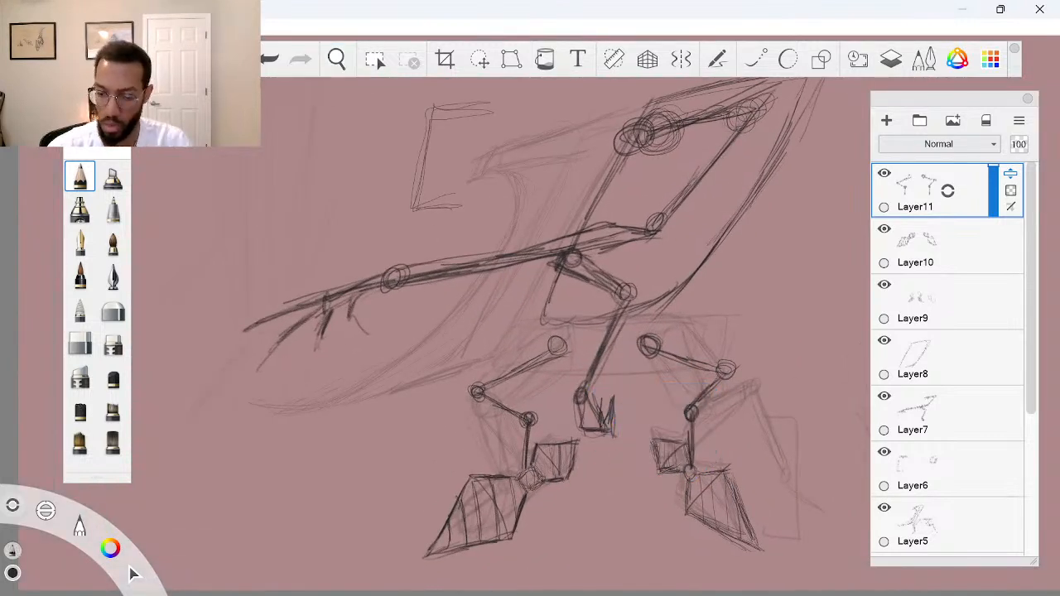
pyautogui.click(955, 301)
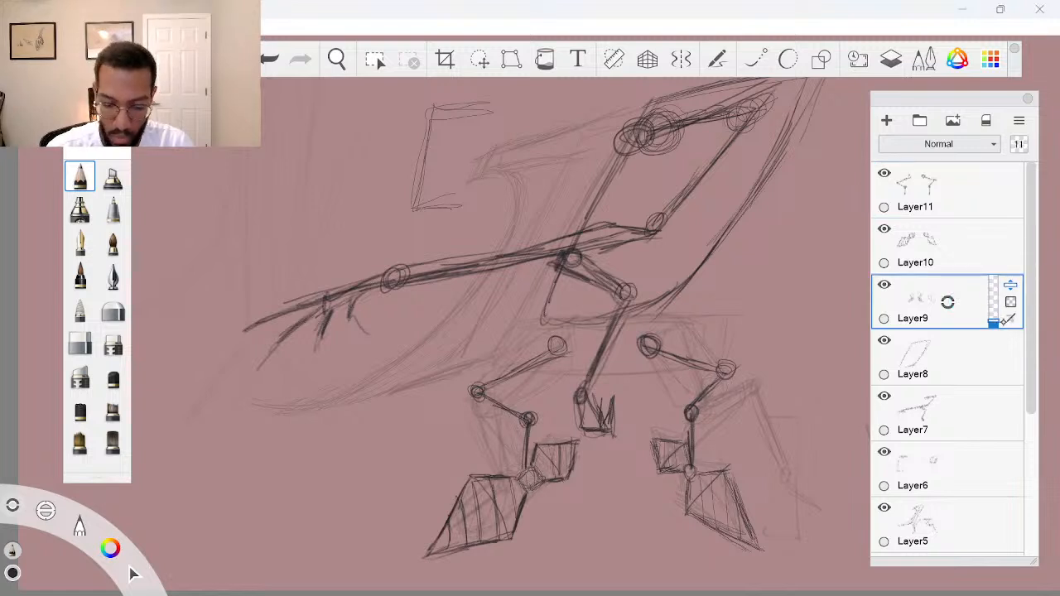
pyautogui.click(984, 197)
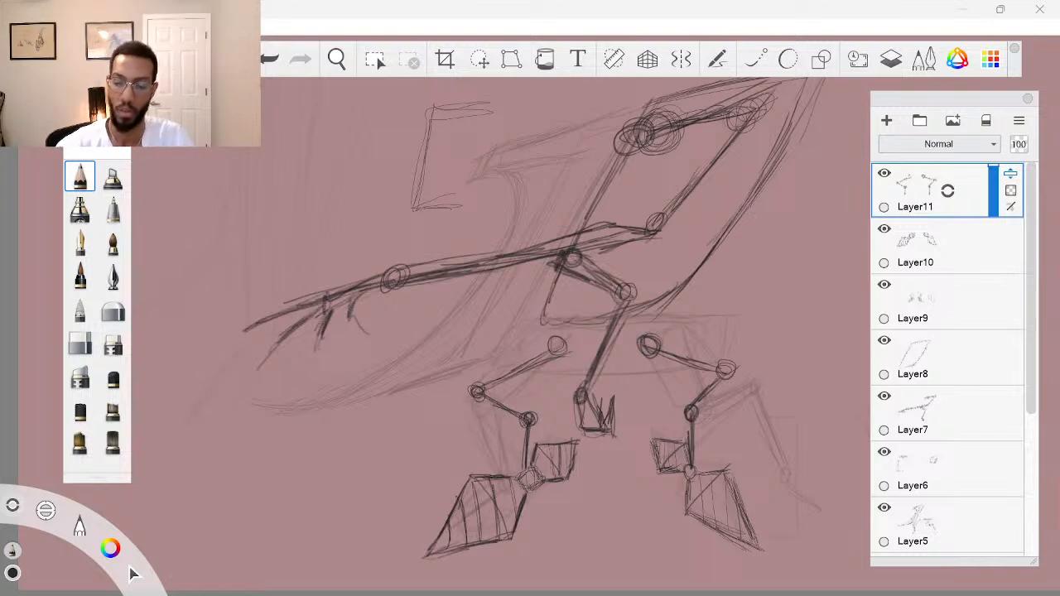
pyautogui.click(947, 190)
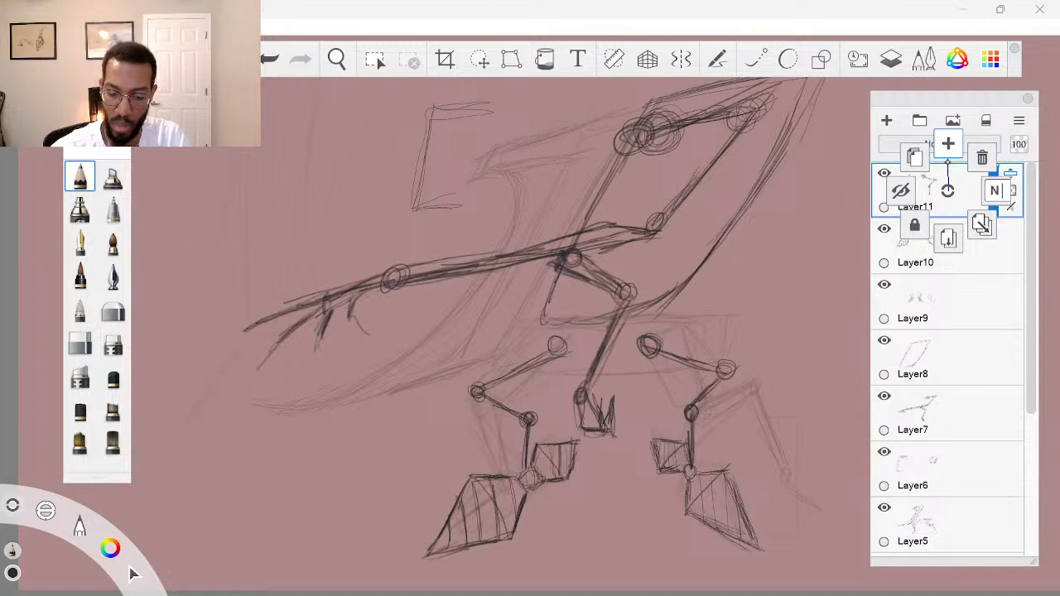
pyautogui.click(948, 144)
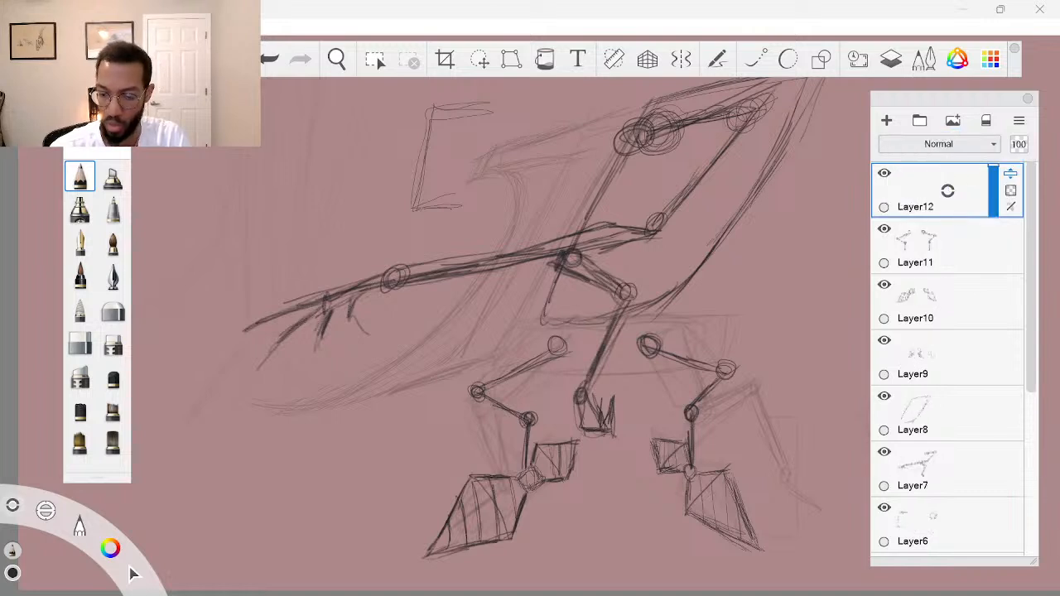
# Fade the zigzag leg lines on Layer11 and make Layer12 the active layer
pyautogui.click(944, 246)
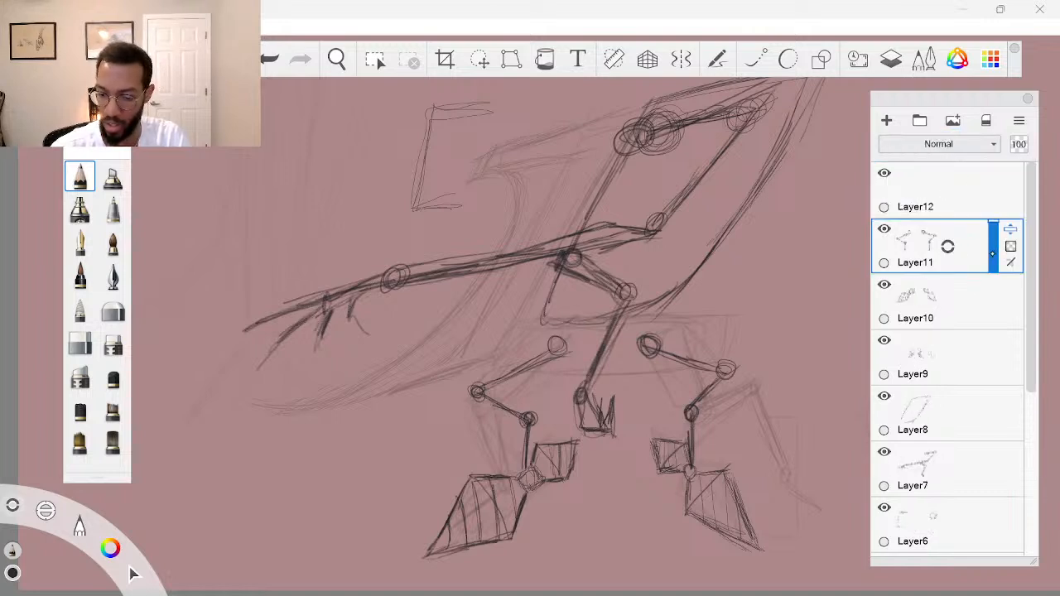
pyautogui.moveTo(992, 253); pyautogui.dragTo(993, 242)
pyautogui.click(984, 201)
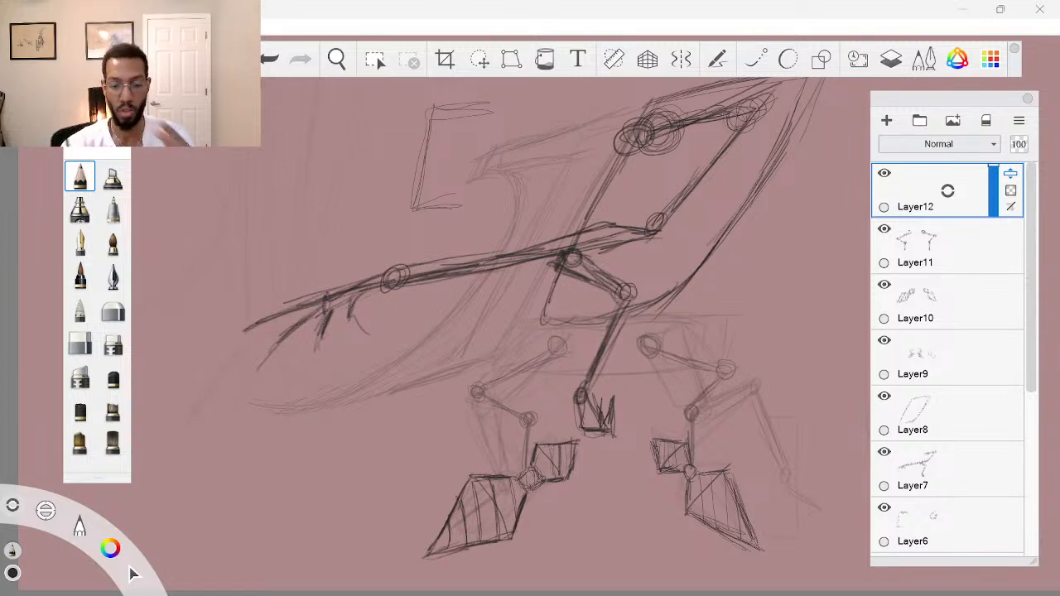
pyautogui.click(993, 212)
# On Layer12, draw a large round hip joint on the front leg and outline an angular upper-leg plate around it
pyautogui.press('space')
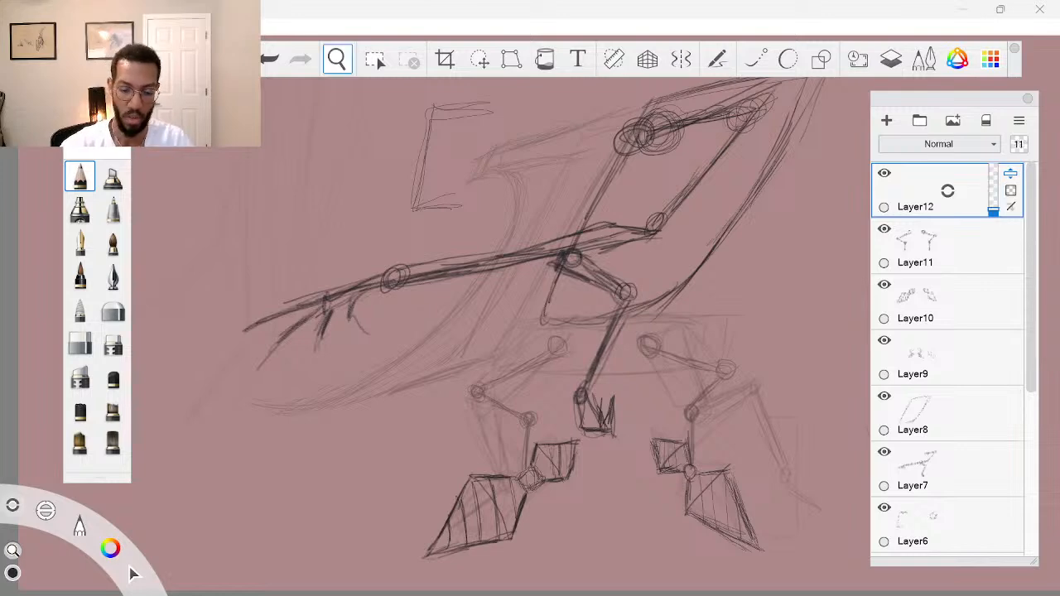
pyautogui.moveTo(663, 348); pyautogui.dragTo(688, 345)
pyautogui.moveTo(689, 439); pyautogui.dragTo(696, 386)
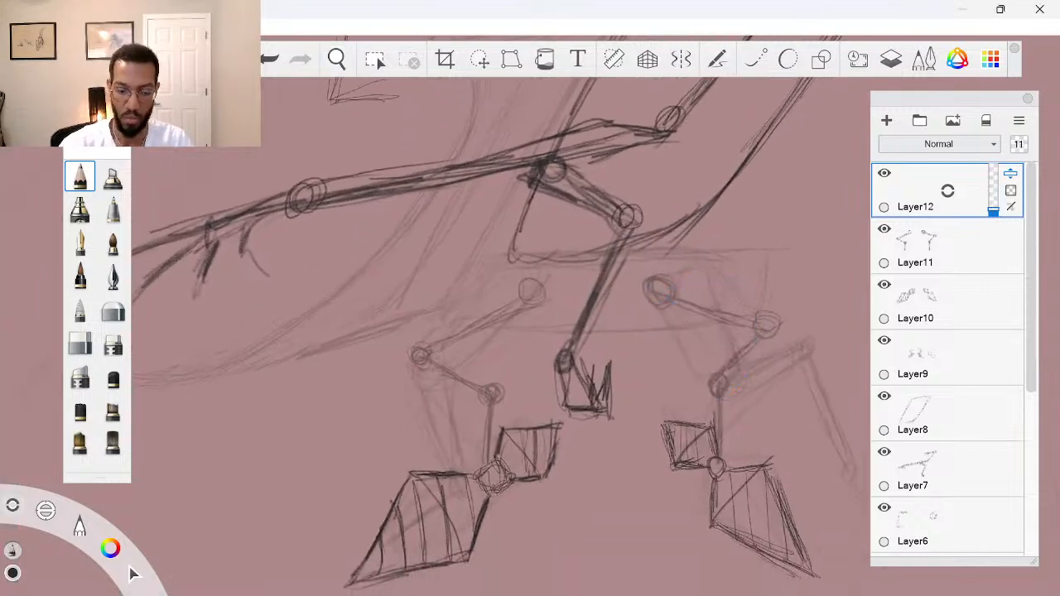
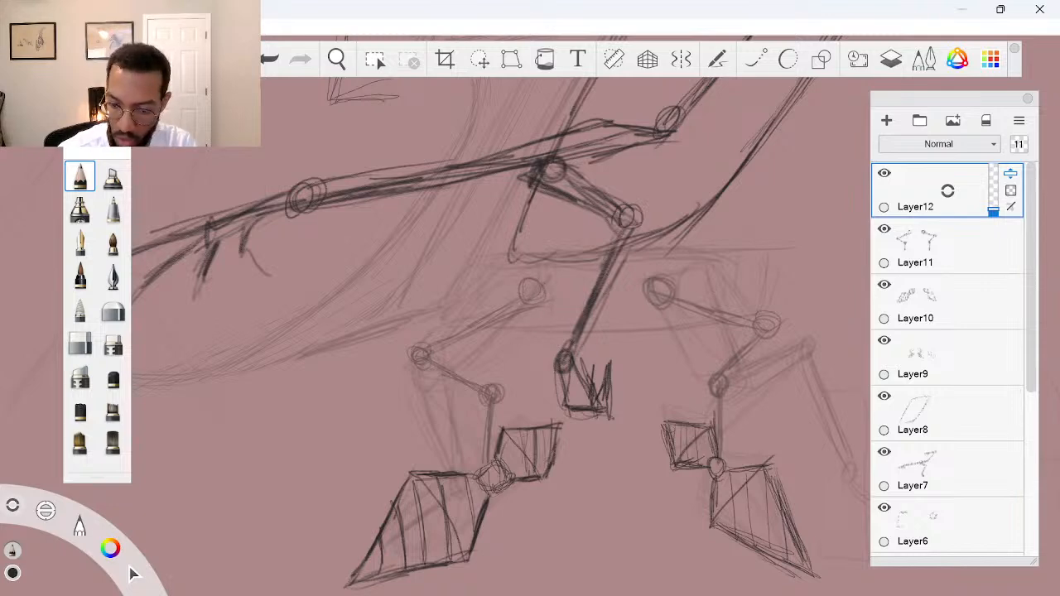
pyautogui.moveTo(543, 283); pyautogui.dragTo(545, 284)
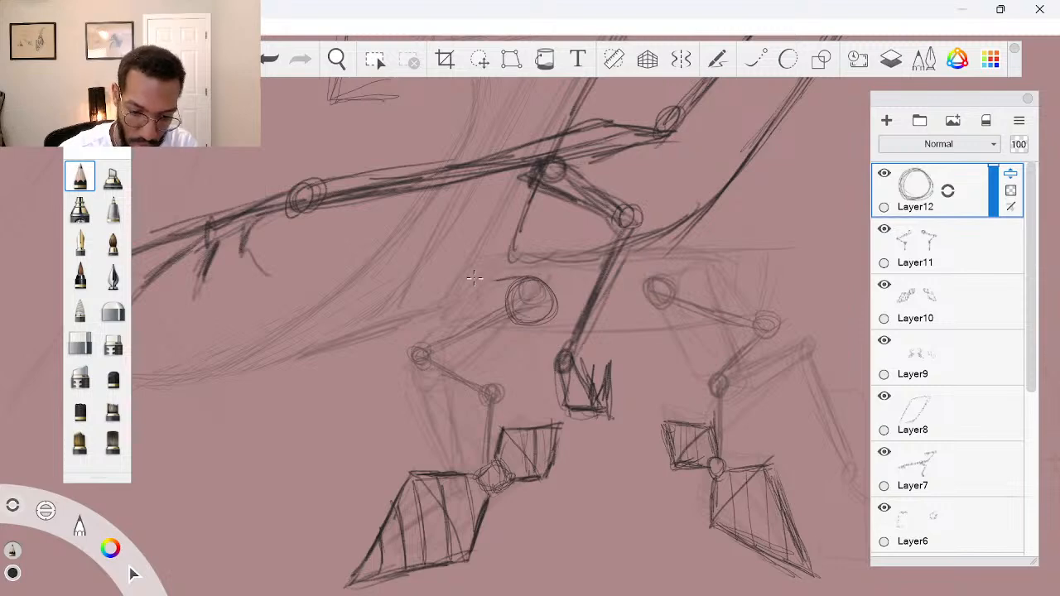
pyautogui.moveTo(434, 291)
pyautogui.mouseDown()
pyautogui.moveTo(512, 247)
pyautogui.moveTo(548, 281)
pyautogui.moveTo(410, 309)
pyautogui.mouseUp()
pyautogui.moveTo(445, 340)
pyautogui.mouseDown()
pyautogui.moveTo(427, 325)
pyautogui.moveTo(476, 363)
pyautogui.moveTo(577, 302)
pyautogui.mouseUp()
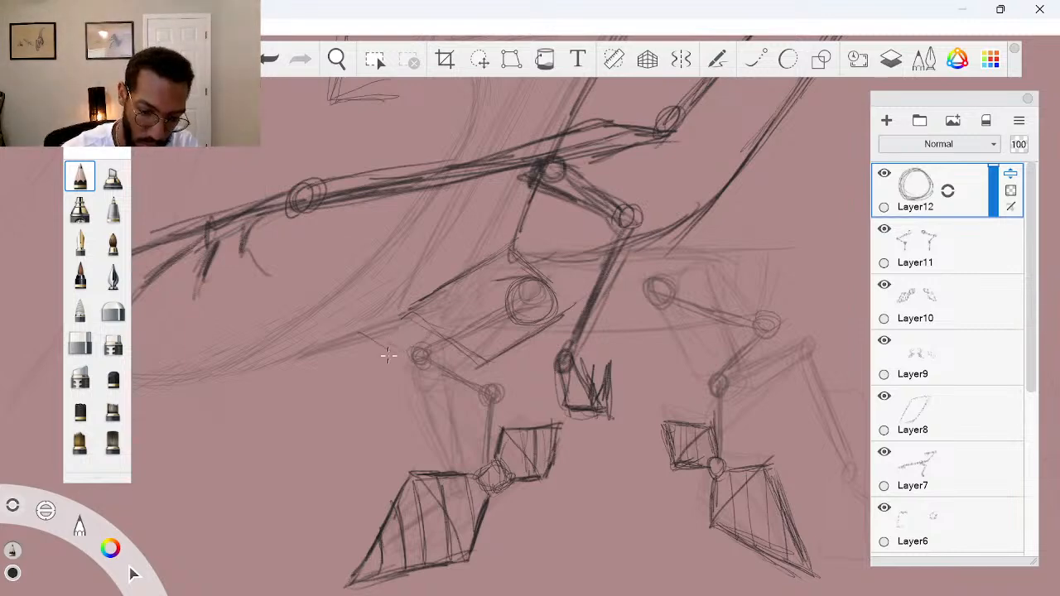
# Outline a slanted knee plate jutting forward from the front leg's knee and a narrow tapered shin plate down to the ankle
pyautogui.moveTo(335, 322)
pyautogui.mouseDown()
pyautogui.moveTo(370, 342)
pyautogui.moveTo(338, 319)
pyautogui.moveTo(337, 347)
pyautogui.moveTo(434, 396)
pyautogui.mouseUp()
pyautogui.moveTo(411, 352)
pyautogui.mouseDown()
pyautogui.moveTo(441, 353)
pyautogui.moveTo(418, 343)
pyautogui.moveTo(414, 359)
pyautogui.moveTo(348, 325)
pyautogui.moveTo(347, 354)
pyautogui.moveTo(417, 394)
pyautogui.mouseUp()
pyautogui.moveTo(335, 314); pyautogui.dragTo(409, 354)
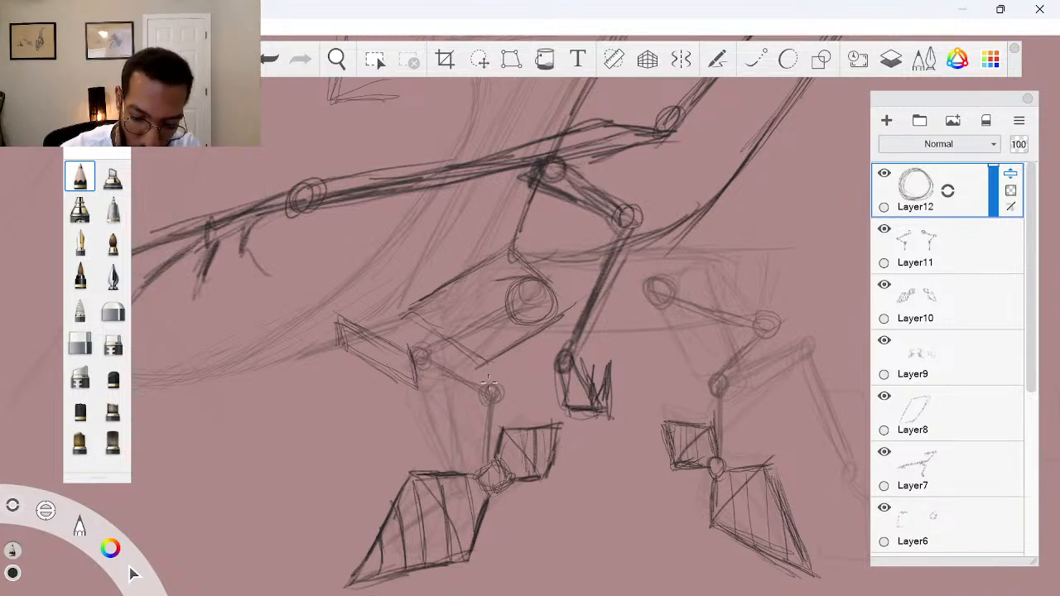
pyautogui.moveTo(507, 366)
pyautogui.mouseDown()
pyautogui.moveTo(485, 373)
pyautogui.moveTo(502, 373)
pyautogui.moveTo(479, 431)
pyautogui.mouseUp()
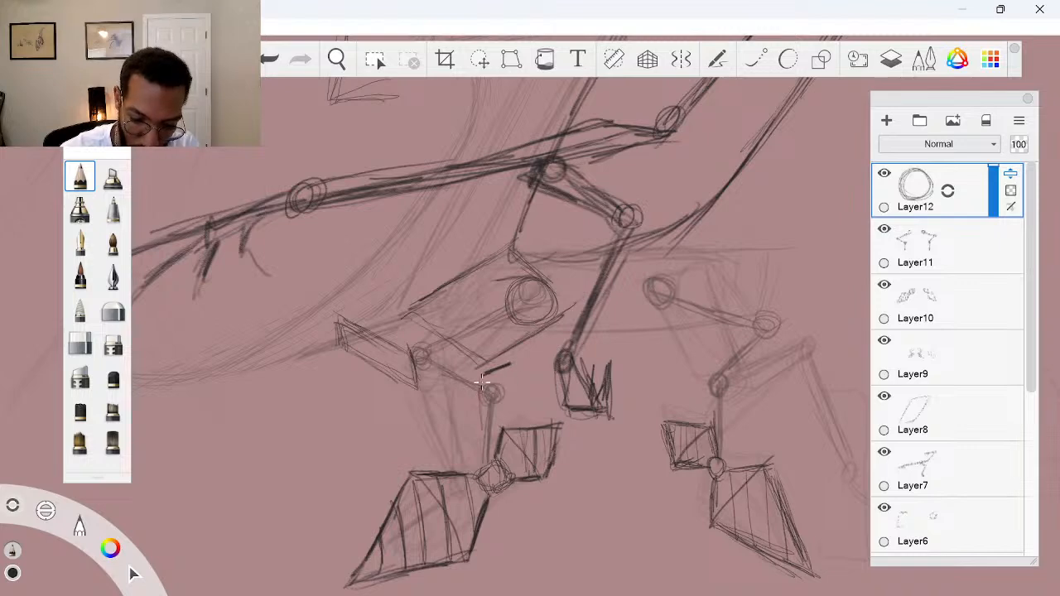
pyautogui.moveTo(486, 391)
pyautogui.mouseDown()
pyautogui.moveTo(474, 443)
pyautogui.moveTo(499, 445)
pyautogui.moveTo(512, 391)
pyautogui.mouseUp()
pyautogui.moveTo(505, 431)
pyautogui.mouseDown()
pyautogui.moveTo(515, 366)
pyautogui.moveTo(511, 385)
pyautogui.moveTo(477, 387)
pyautogui.moveTo(472, 447)
pyautogui.moveTo(529, 357)
pyautogui.moveTo(414, 318)
pyautogui.moveTo(486, 362)
pyautogui.moveTo(570, 308)
pyautogui.moveTo(557, 292)
pyautogui.moveTo(509, 252)
pyautogui.moveTo(409, 313)
pyautogui.mouseUp()
pyautogui.moveTo(418, 383)
pyautogui.mouseDown()
pyautogui.moveTo(404, 348)
pyautogui.moveTo(328, 316)
pyautogui.moveTo(412, 381)
pyautogui.mouseUp()
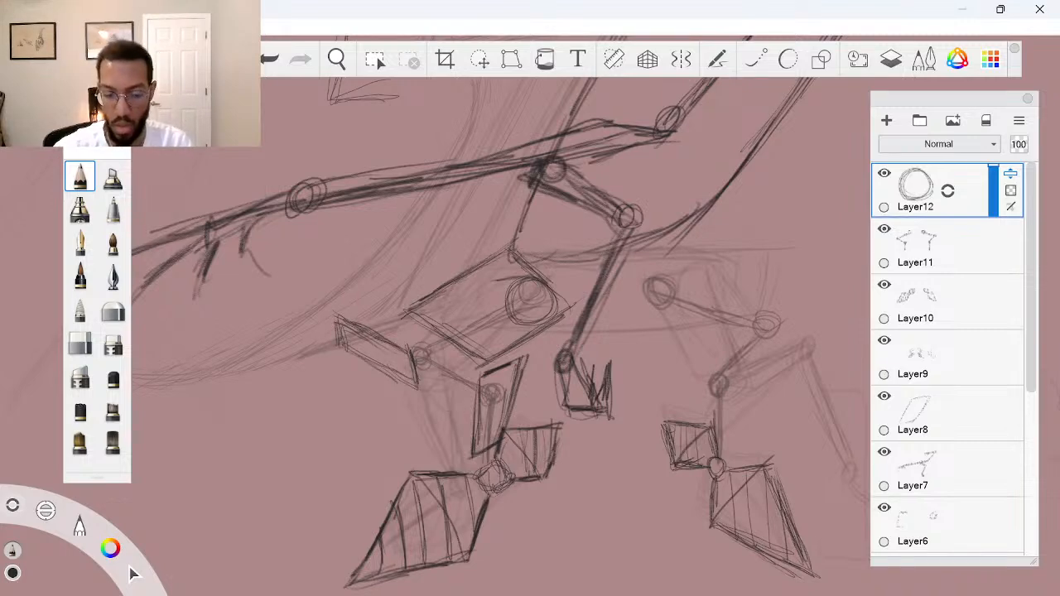
# On a new layer above Layer12, draw the knee joint and the bars linking the front leg's upper, knee and shin plates
pyautogui.click(948, 200)
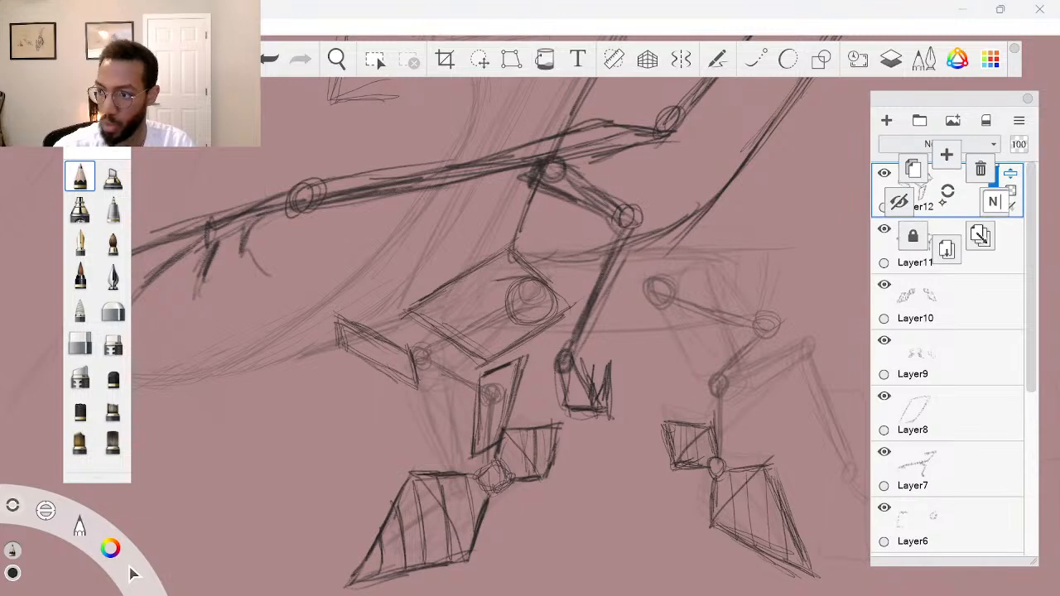
pyautogui.click(947, 155)
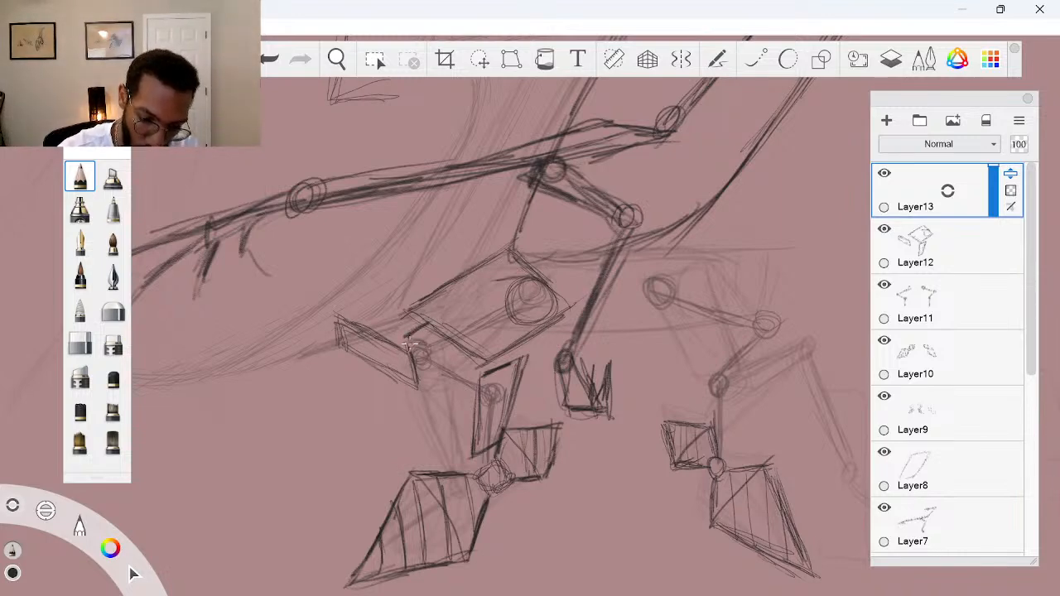
pyautogui.moveTo(414, 339)
pyautogui.mouseDown()
pyautogui.moveTo(434, 377)
pyautogui.moveTo(420, 335)
pyautogui.moveTo(420, 348)
pyautogui.moveTo(500, 349)
pyautogui.moveTo(440, 348)
pyautogui.moveTo(461, 359)
pyautogui.moveTo(437, 352)
pyautogui.mouseUp()
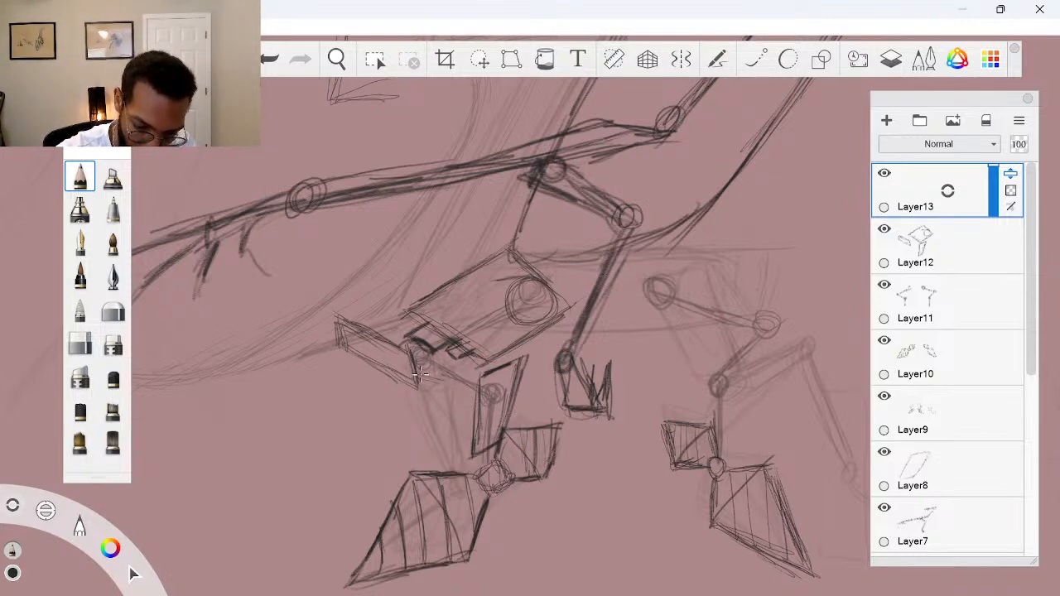
pyautogui.moveTo(420, 374); pyautogui.dragTo(481, 401)
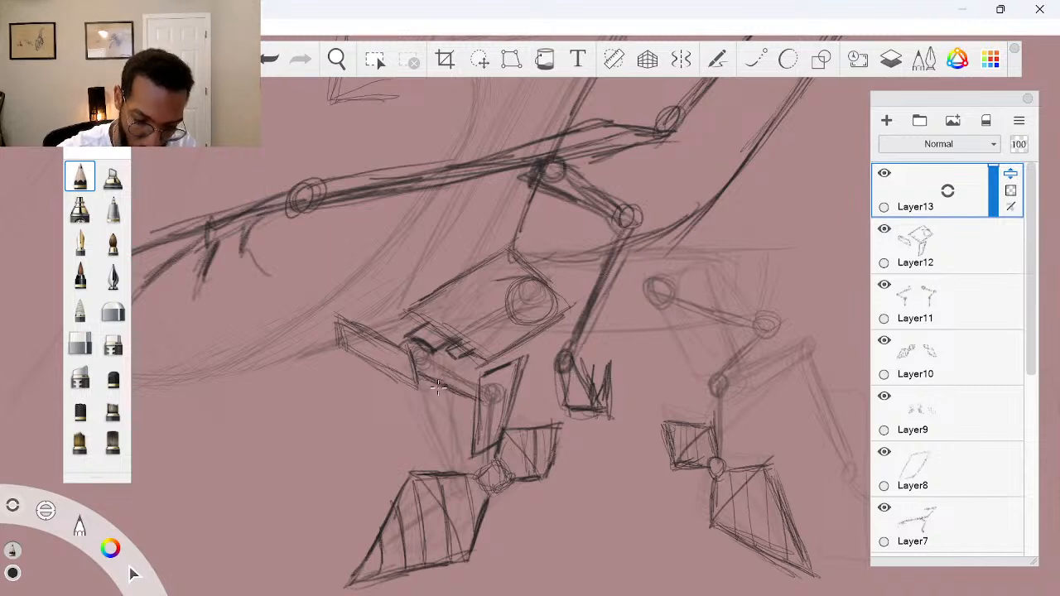
pyautogui.moveTo(418, 378); pyautogui.dragTo(445, 390)
pyautogui.moveTo(407, 349)
pyautogui.mouseDown()
pyautogui.moveTo(429, 360)
pyautogui.moveTo(409, 352)
pyautogui.moveTo(417, 367)
pyautogui.moveTo(401, 349)
pyautogui.moveTo(414, 375)
pyautogui.moveTo(428, 342)
pyautogui.moveTo(472, 364)
pyautogui.moveTo(402, 352)
pyautogui.moveTo(413, 371)
pyautogui.moveTo(441, 366)
pyautogui.moveTo(481, 383)
pyautogui.mouseUp()
pyautogui.moveTo(435, 355); pyautogui.dragTo(456, 347)
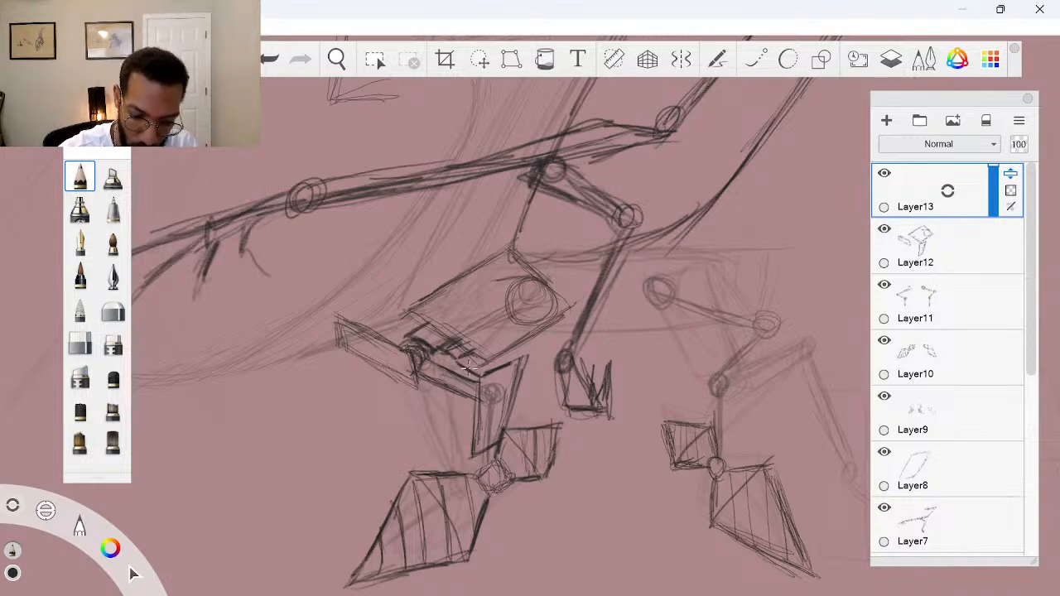
pyautogui.moveTo(438, 356); pyautogui.dragTo(480, 380)
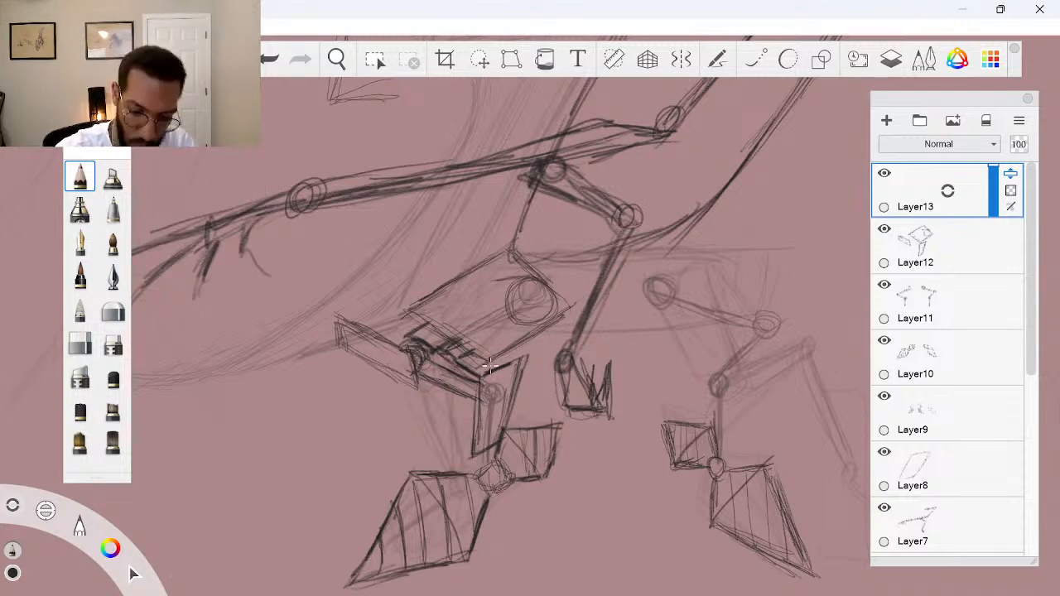
# Darken the lower edges of the front leg's upper plate and hatch the mechanical gaps around the knee
pyautogui.moveTo(484, 361)
pyautogui.mouseDown()
pyautogui.moveTo(416, 312)
pyautogui.moveTo(436, 325)
pyautogui.mouseUp()
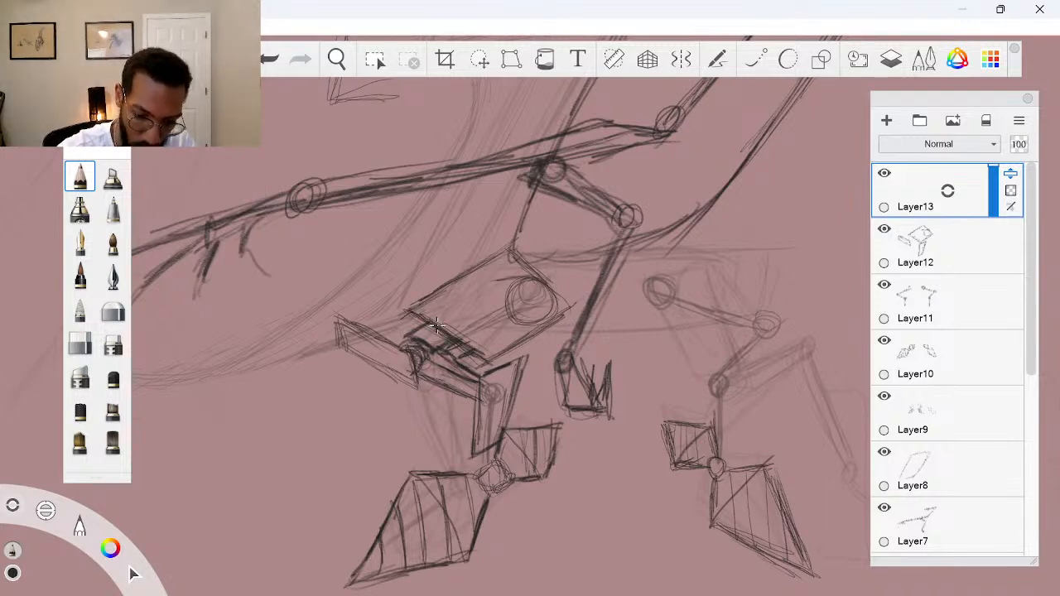
pyautogui.moveTo(487, 350)
pyautogui.mouseDown()
pyautogui.moveTo(524, 351)
pyautogui.moveTo(552, 328)
pyautogui.mouseUp()
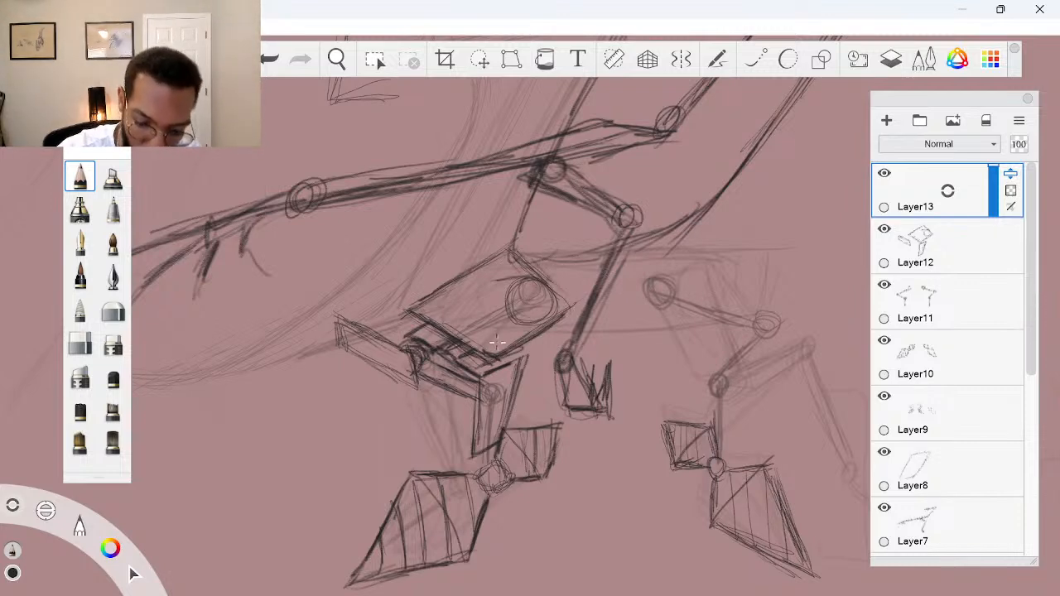
pyautogui.moveTo(477, 343)
pyautogui.mouseDown()
pyautogui.moveTo(414, 333)
pyautogui.moveTo(420, 345)
pyautogui.moveTo(432, 330)
pyautogui.moveTo(439, 344)
pyautogui.moveTo(463, 328)
pyautogui.moveTo(448, 385)
pyautogui.moveTo(423, 364)
pyautogui.moveTo(428, 380)
pyautogui.moveTo(478, 398)
pyautogui.mouseUp()
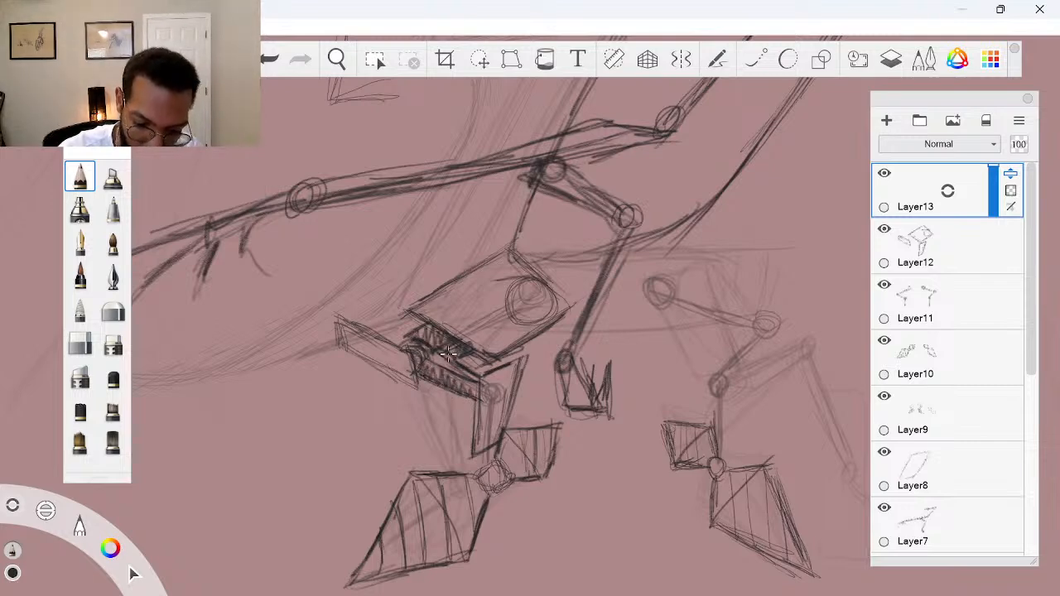
# Draw a slot line in the hip joint and an angular inner panel between the hip and the upper plate's lower edge
pyautogui.moveTo(575, 317); pyautogui.dragTo(589, 305)
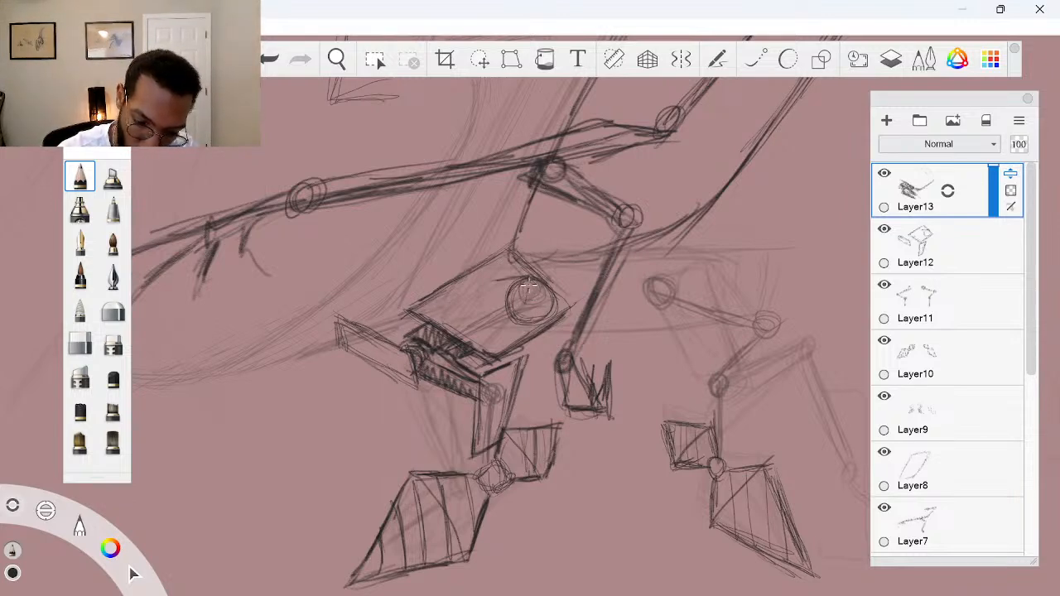
pyautogui.moveTo(529, 290); pyautogui.dragTo(532, 312)
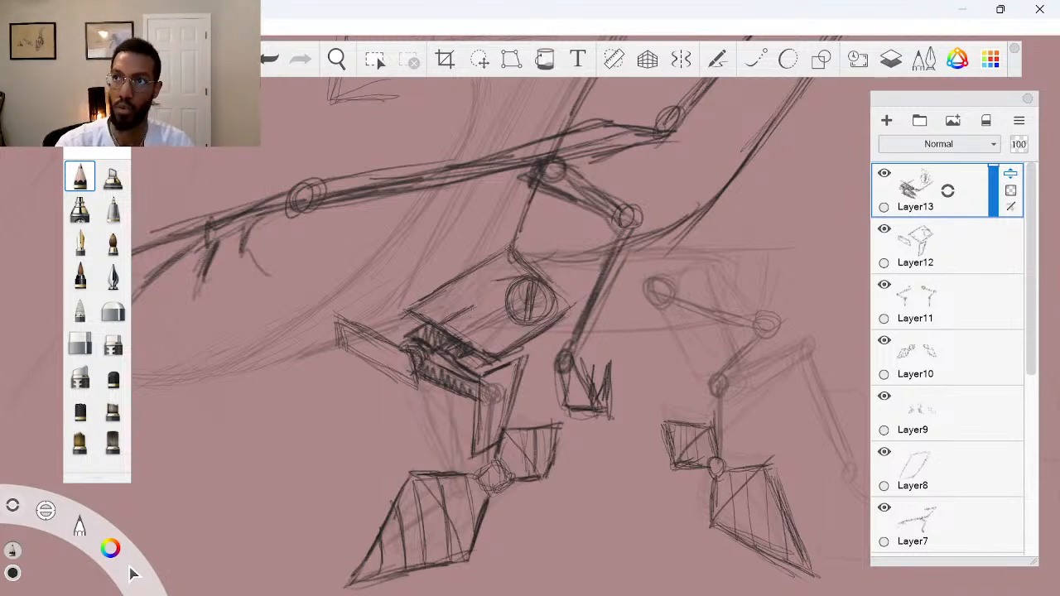
pyautogui.moveTo(475, 305); pyautogui.dragTo(517, 325)
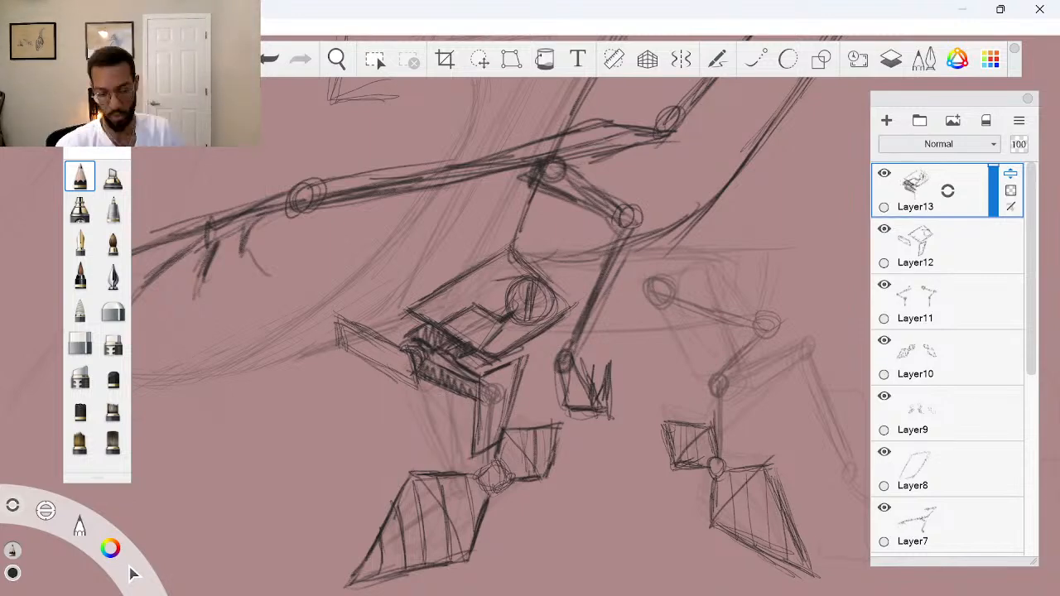
# Add a new layer above Layer13 for close-up detailing of the front leg's upper plate
pyautogui.press('space')
pyautogui.moveTo(478, 334); pyautogui.dragTo(575, 334)
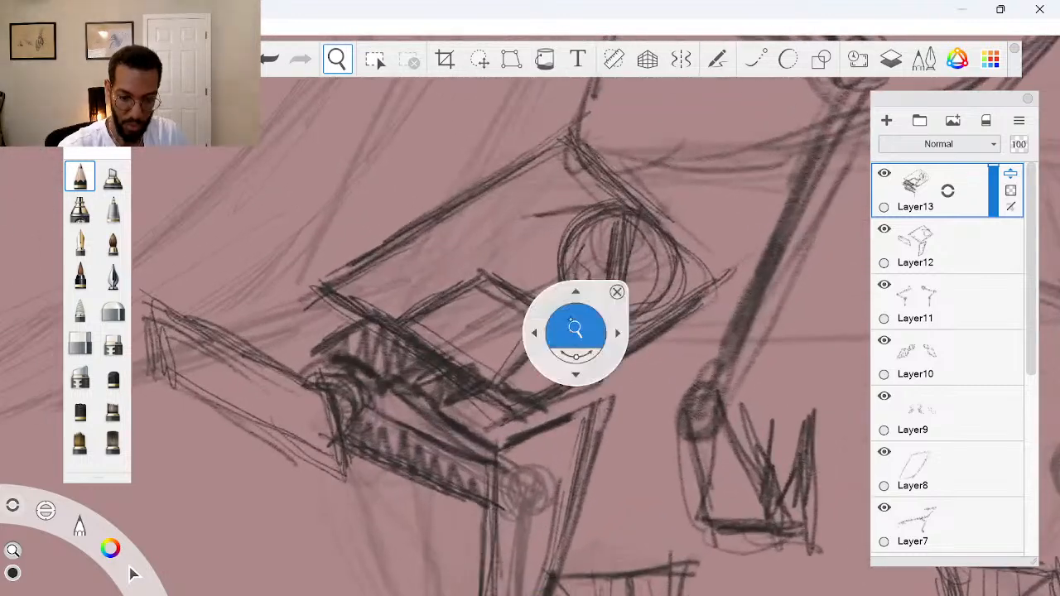
pyautogui.moveTo(561, 413); pyautogui.dragTo(587, 411)
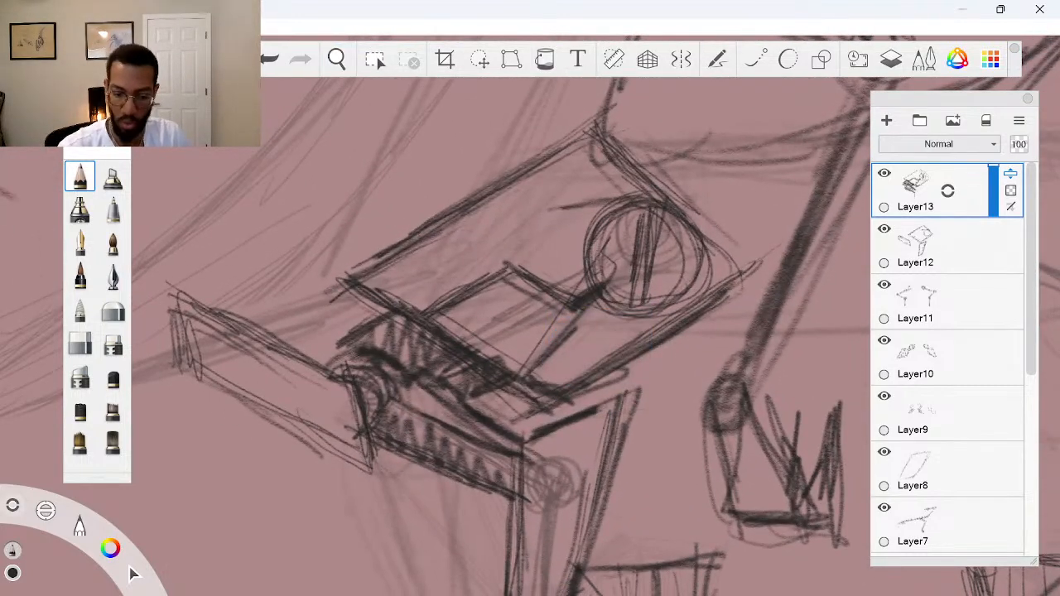
pyautogui.moveTo(949, 193); pyautogui.dragTo(947, 159)
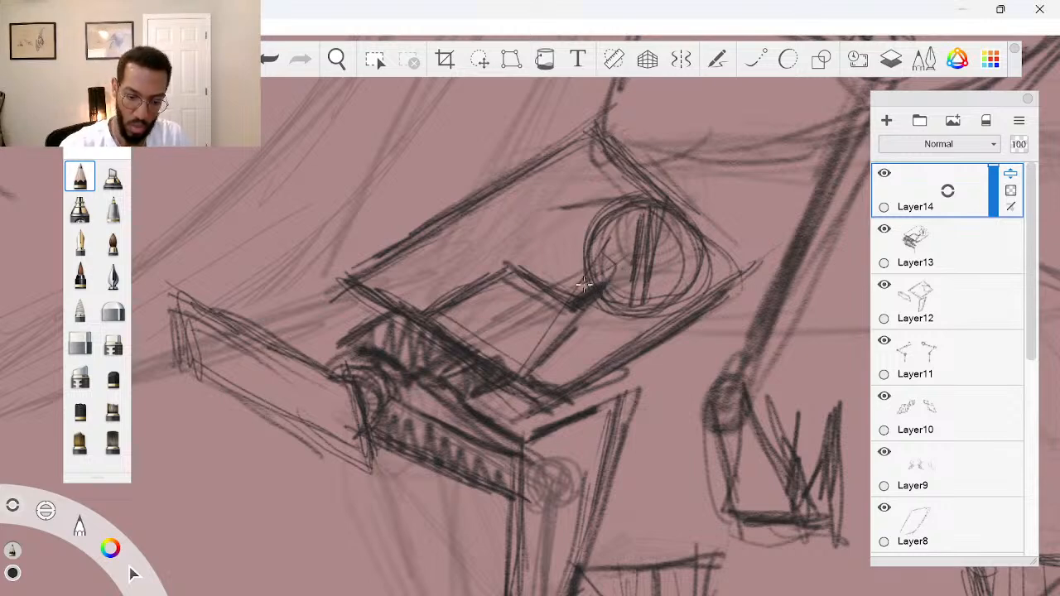
# Try outlining the inner panel's upper edge and a diagonal rod running from the hip joint toward the knee
pyautogui.moveTo(584, 285)
pyautogui.mouseDown()
pyautogui.moveTo(518, 237)
pyautogui.moveTo(411, 303)
pyautogui.moveTo(541, 292)
pyautogui.moveTo(625, 263)
pyautogui.mouseUp()
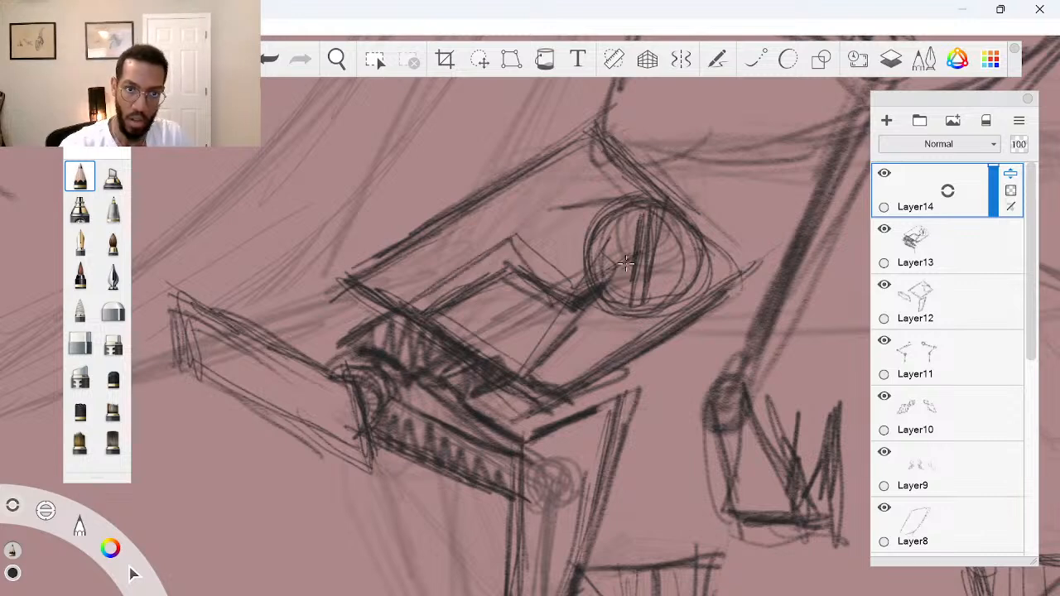
pyautogui.hotkey('ctrl', 'z')
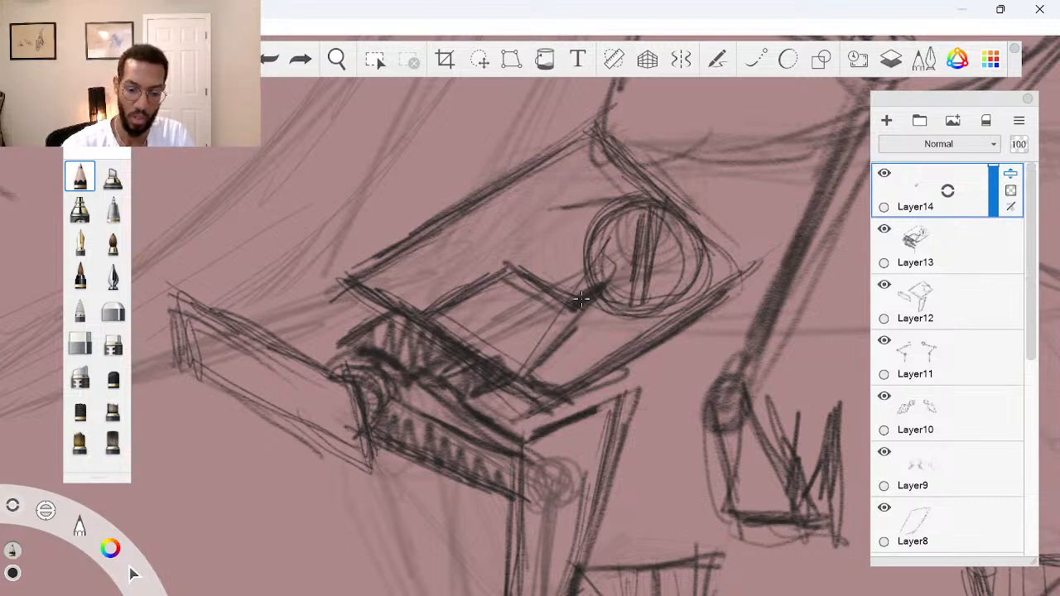
pyautogui.moveTo(581, 299)
pyautogui.mouseDown()
pyautogui.moveTo(525, 343)
pyautogui.moveTo(607, 295)
pyautogui.moveTo(494, 360)
pyautogui.mouseUp()
pyautogui.moveTo(613, 286); pyautogui.dragTo(504, 362)
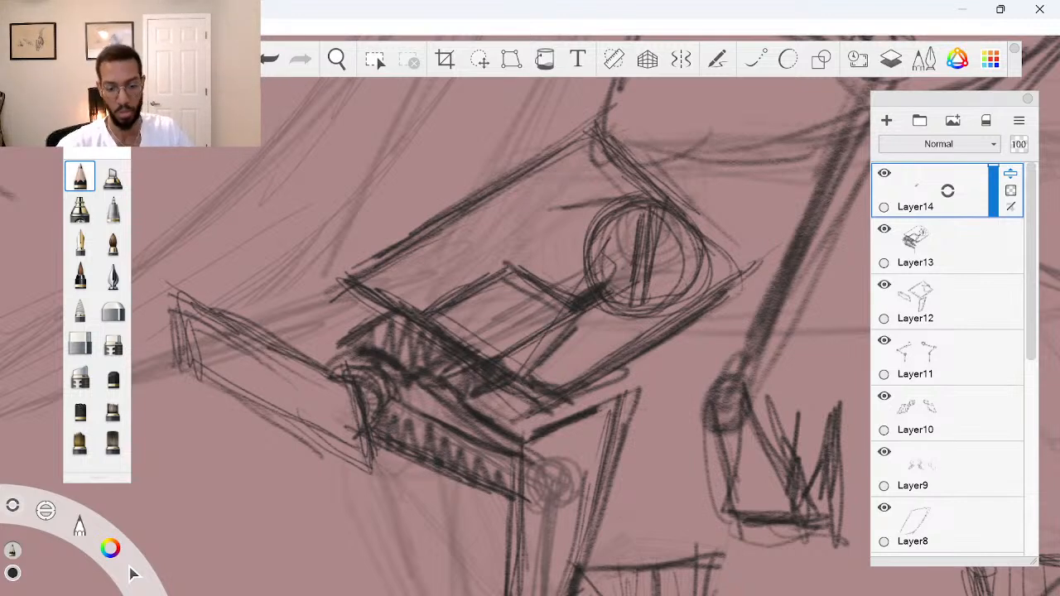
pyautogui.hotkey('ctrl', 'z')
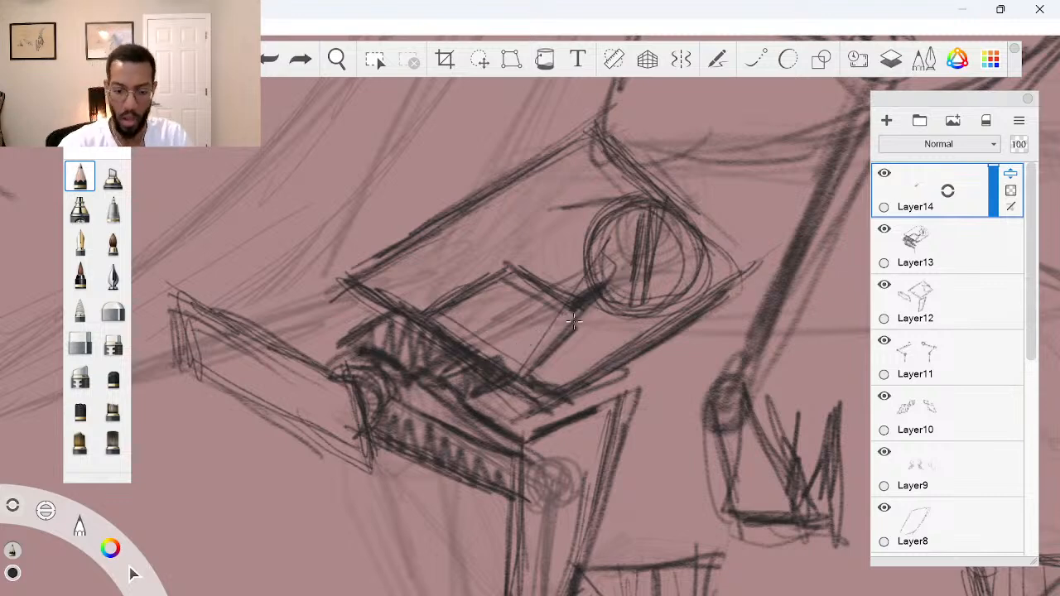
# Try thick parallel diagonal bars across the front leg's upper plate and inner panel, and undo them
pyautogui.moveTo(574, 321)
pyautogui.mouseDown()
pyautogui.moveTo(507, 364)
pyautogui.moveTo(607, 297)
pyautogui.mouseUp()
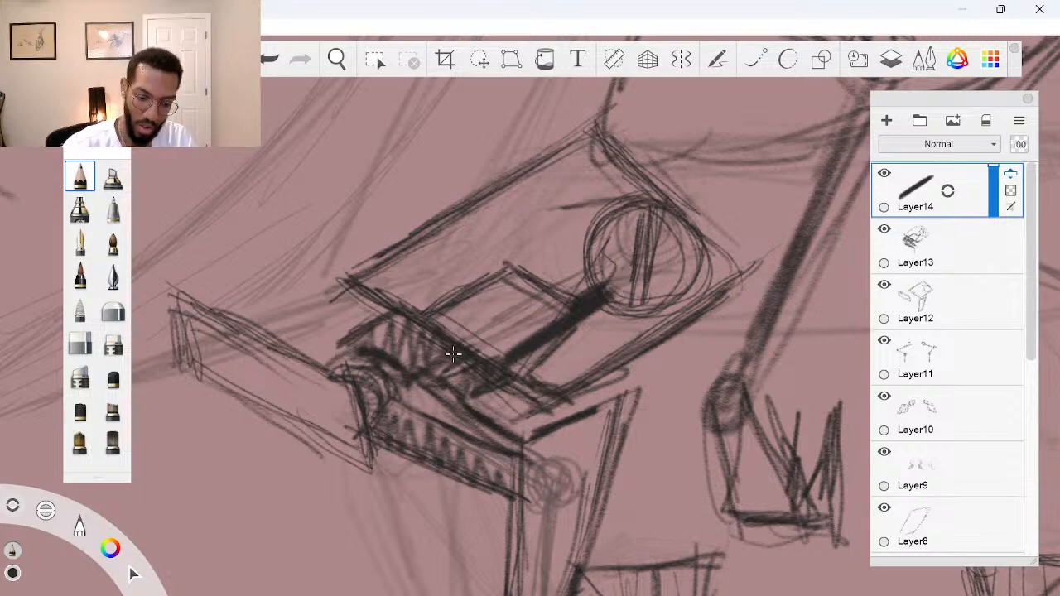
pyautogui.moveTo(418, 366)
pyautogui.mouseDown()
pyautogui.moveTo(543, 290)
pyautogui.moveTo(517, 298)
pyautogui.mouseUp()
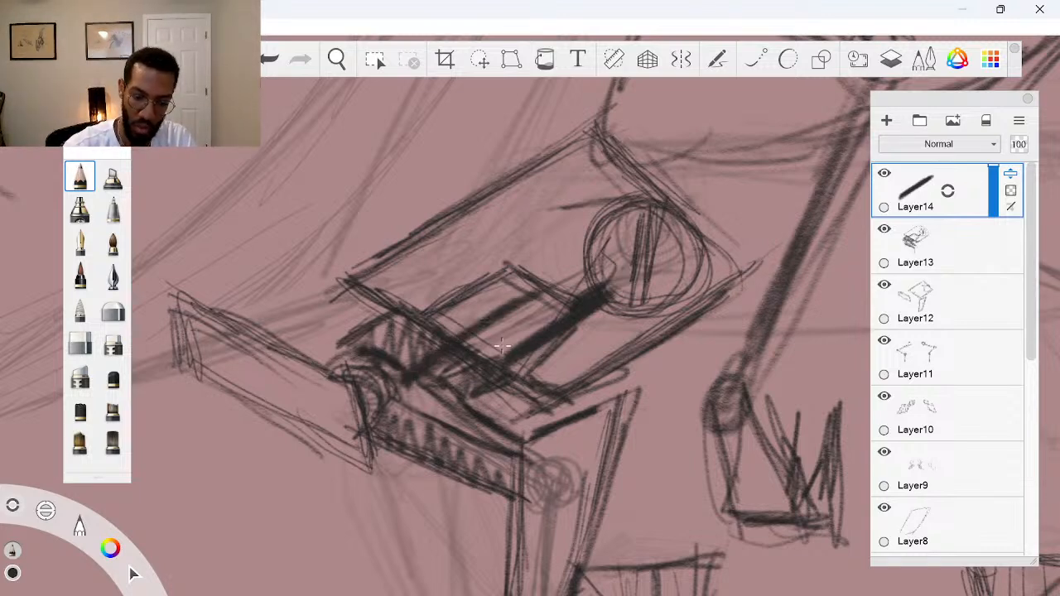
pyautogui.moveTo(513, 375); pyautogui.dragTo(594, 320)
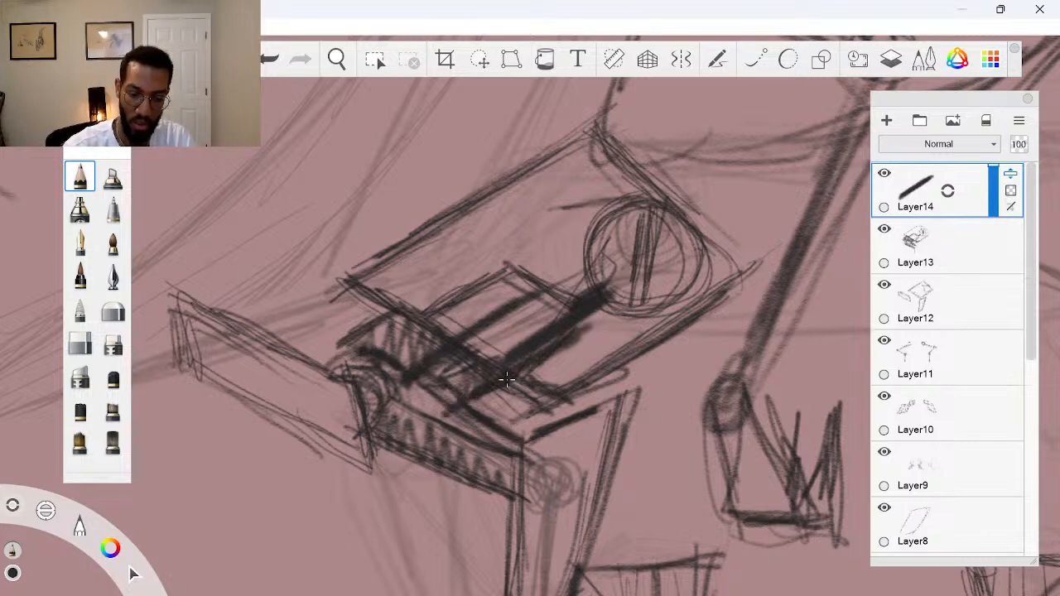
pyautogui.moveTo(446, 374)
pyautogui.mouseDown()
pyautogui.moveTo(530, 324)
pyautogui.moveTo(445, 382)
pyautogui.moveTo(563, 300)
pyautogui.mouseUp()
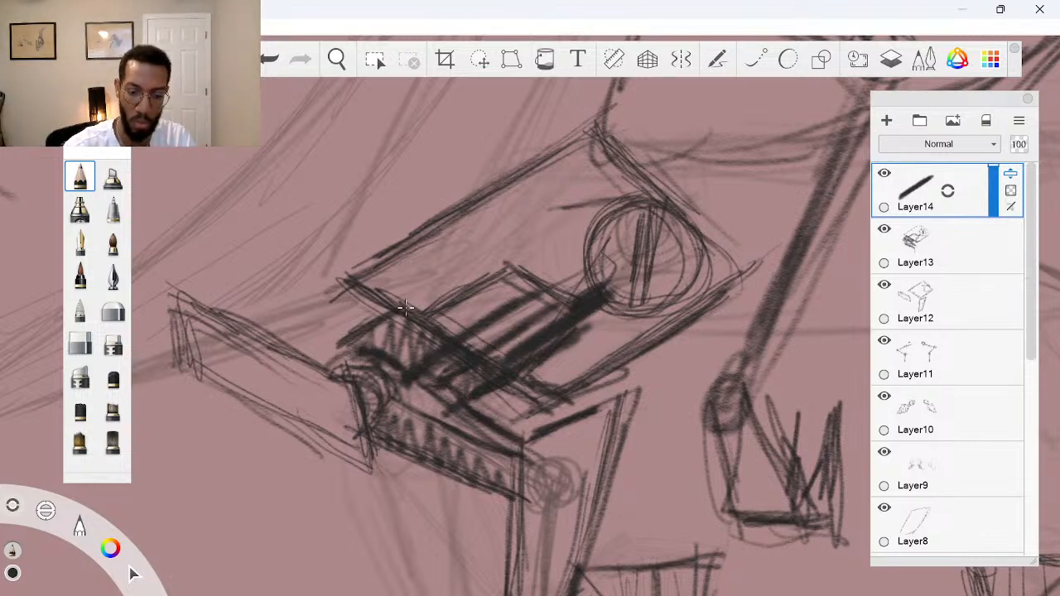
pyautogui.moveTo(401, 317); pyautogui.dragTo(507, 247)
pyautogui.moveTo(345, 349); pyautogui.dragTo(541, 232)
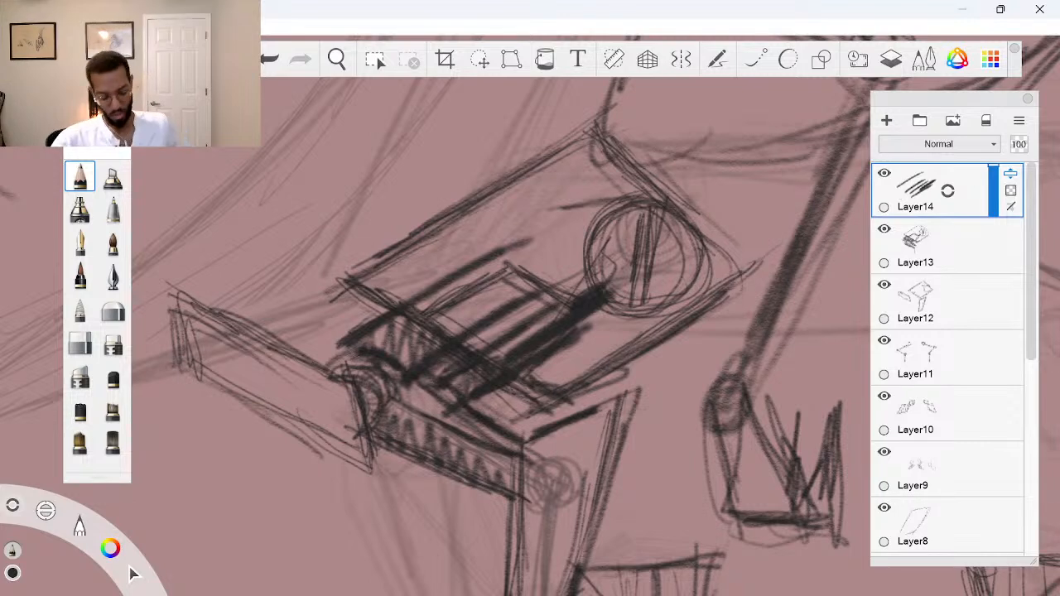
pyautogui.hotkey('ctrl', 'z')
pyautogui.hotkey('ctrl', 'z')
pyautogui.hotkey('ctrl', 'z')
pyautogui.hotkey('ctrl', 'z')
pyautogui.hotkey('ctrl', 'z')
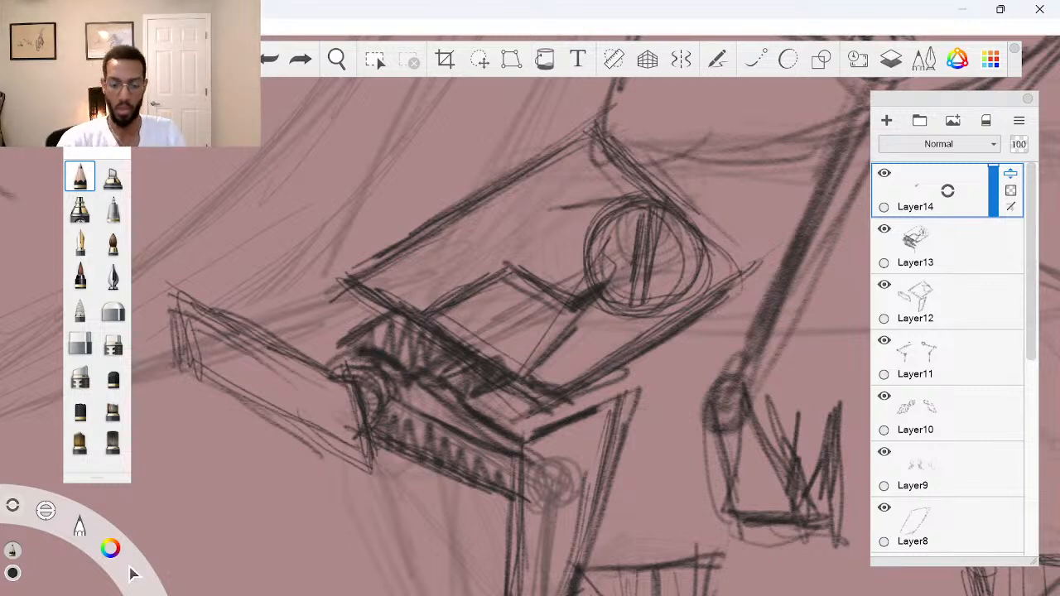
# Erase the diagonal rod crossing the front leg's inner panel below the hip joint on Layer13
pyautogui.click(943, 240)
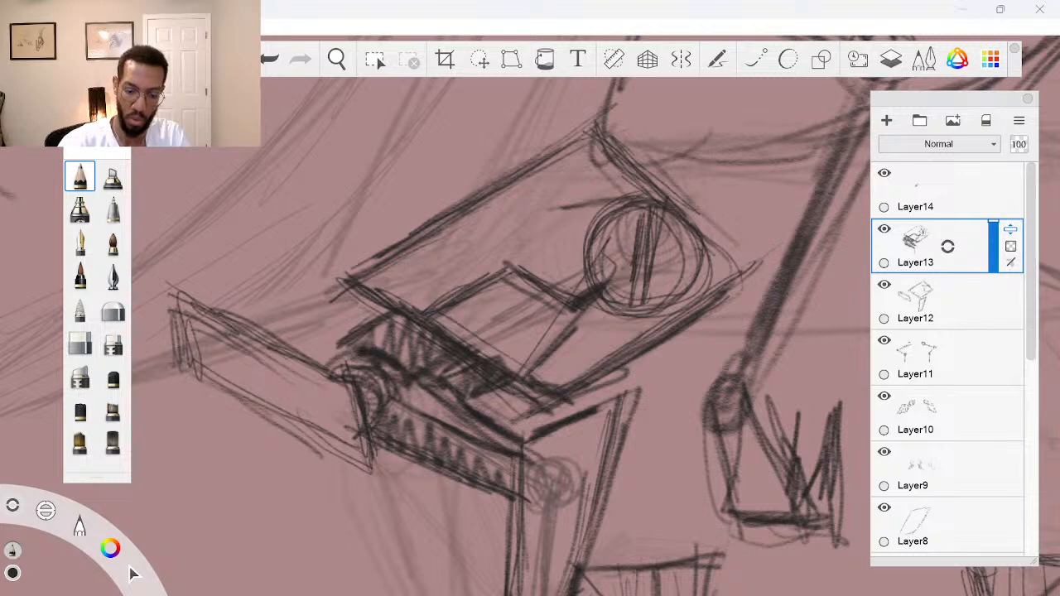
pyautogui.moveTo(532, 368)
pyautogui.mouseDown()
pyautogui.moveTo(561, 333)
pyautogui.moveTo(554, 343)
pyautogui.moveTo(584, 328)
pyautogui.mouseUp()
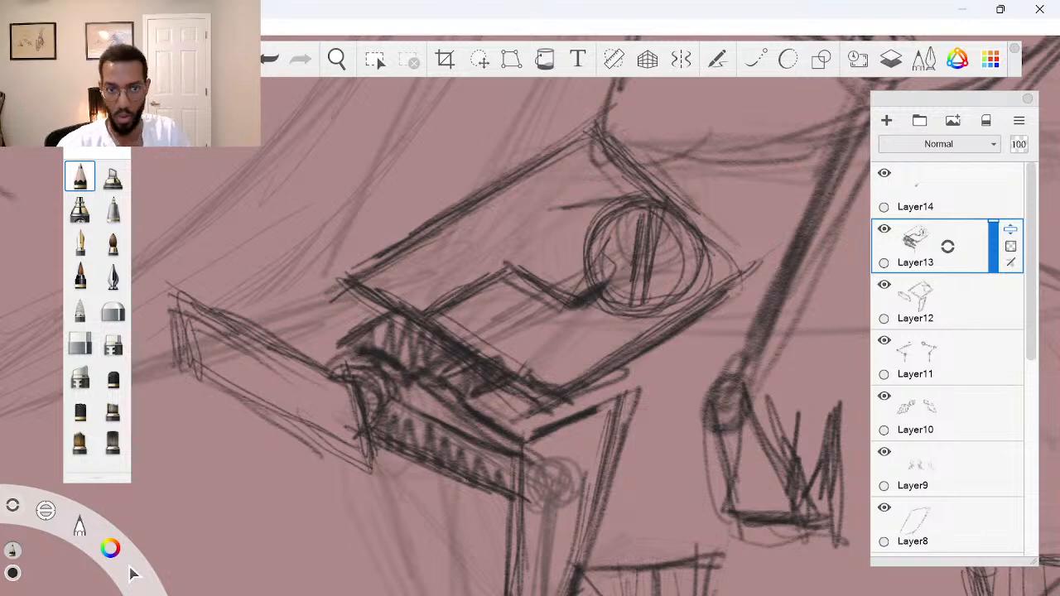
# Examine the front leg's plates and joints against the mech's full silhouette and up close
pyautogui.press('space')
pyautogui.moveTo(642, 325); pyautogui.dragTo(550, 370)
pyautogui.moveTo(647, 462); pyautogui.dragTo(534, 434)
pyautogui.moveTo(650, 497); pyautogui.dragTo(598, 542)
pyautogui.moveTo(659, 432); pyautogui.dragTo(640, 443)
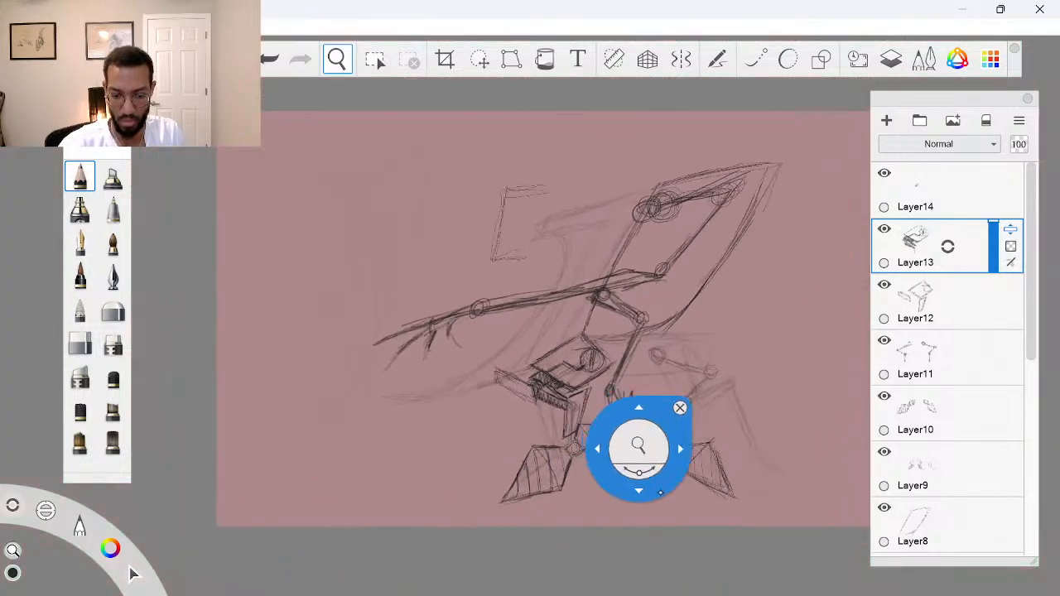
pyautogui.moveTo(630, 487); pyautogui.dragTo(607, 526)
pyautogui.moveTo(579, 472); pyautogui.dragTo(704, 439)
pyautogui.moveTo(610, 442); pyautogui.dragTo(660, 440)
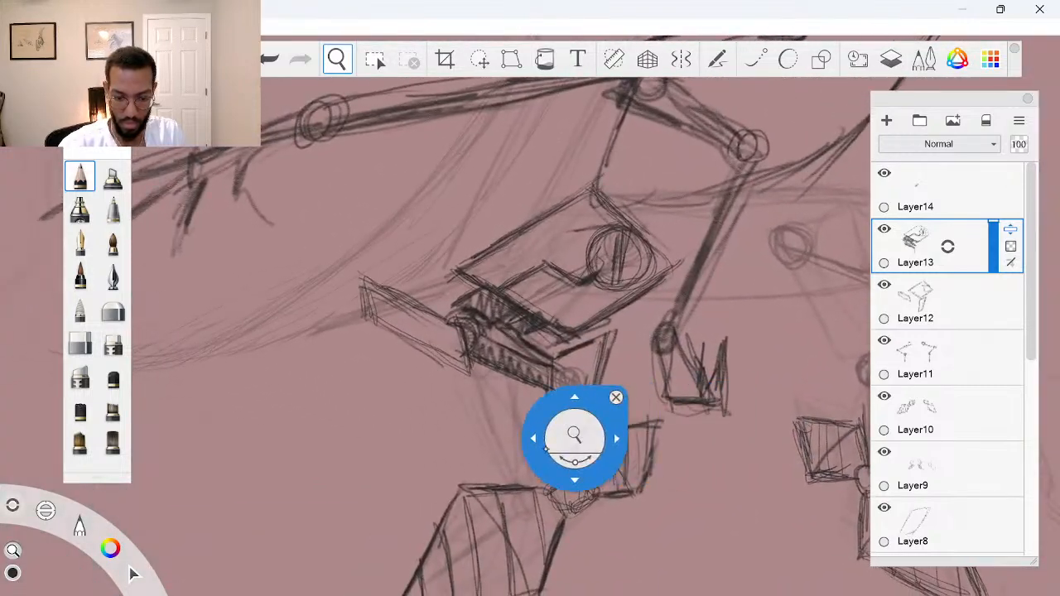
pyautogui.moveTo(574, 478); pyautogui.dragTo(604, 429)
pyautogui.moveTo(588, 435); pyautogui.dragTo(605, 431)
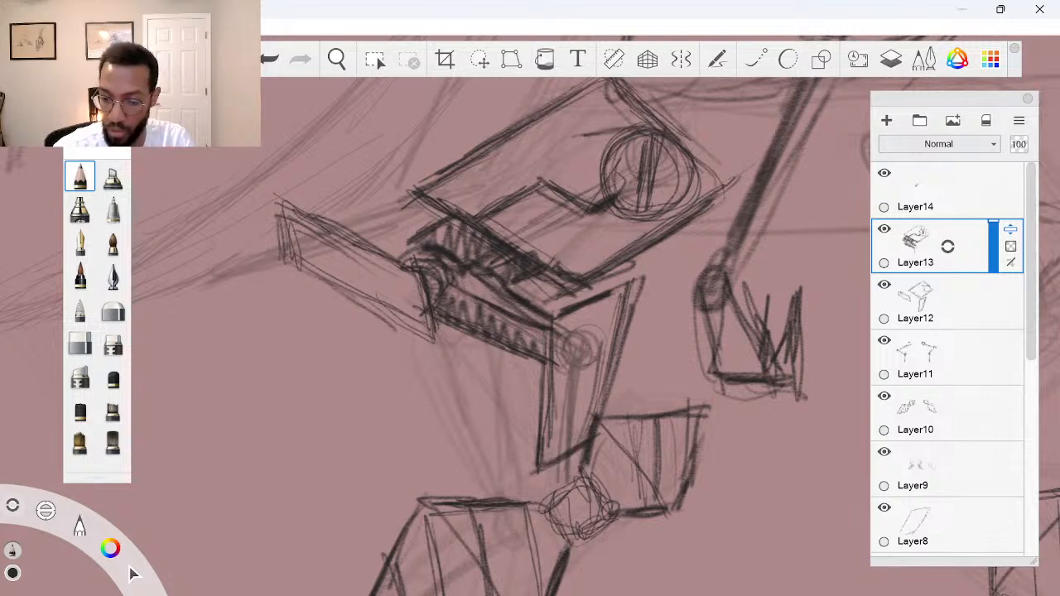
# Select Layer12 and inspect how the lower leg plate meets the ankle joint and foot plates
pyautogui.click(944, 195)
pyautogui.click(942, 309)
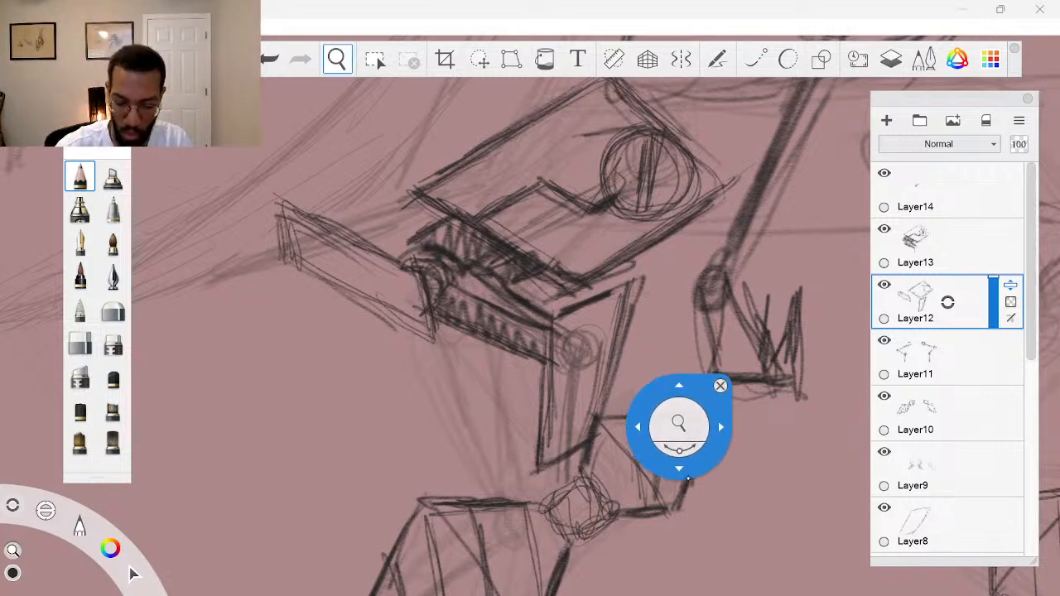
pyautogui.moveTo(677, 422); pyautogui.dragTo(700, 296)
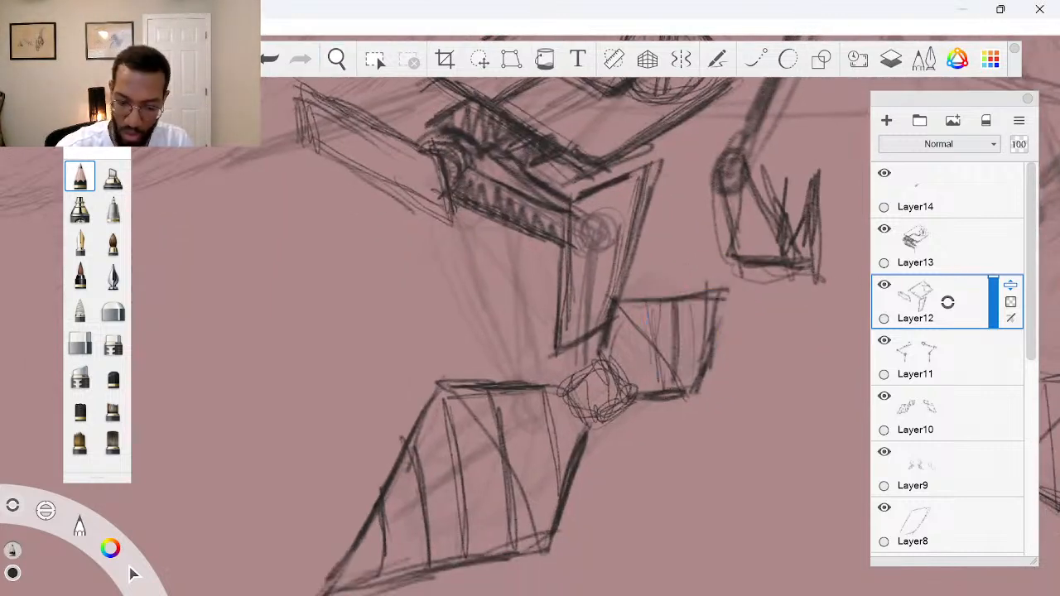
pyautogui.press('space')
pyautogui.moveTo(743, 313); pyautogui.dragTo(658, 356)
pyautogui.moveTo(677, 431); pyautogui.dragTo(637, 483)
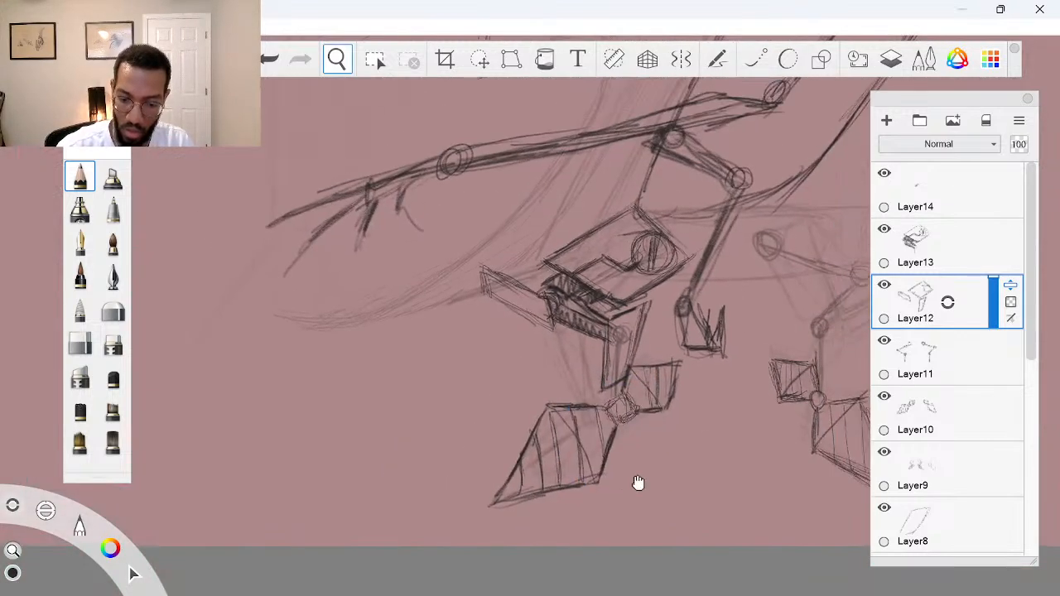
pyautogui.click(714, 390)
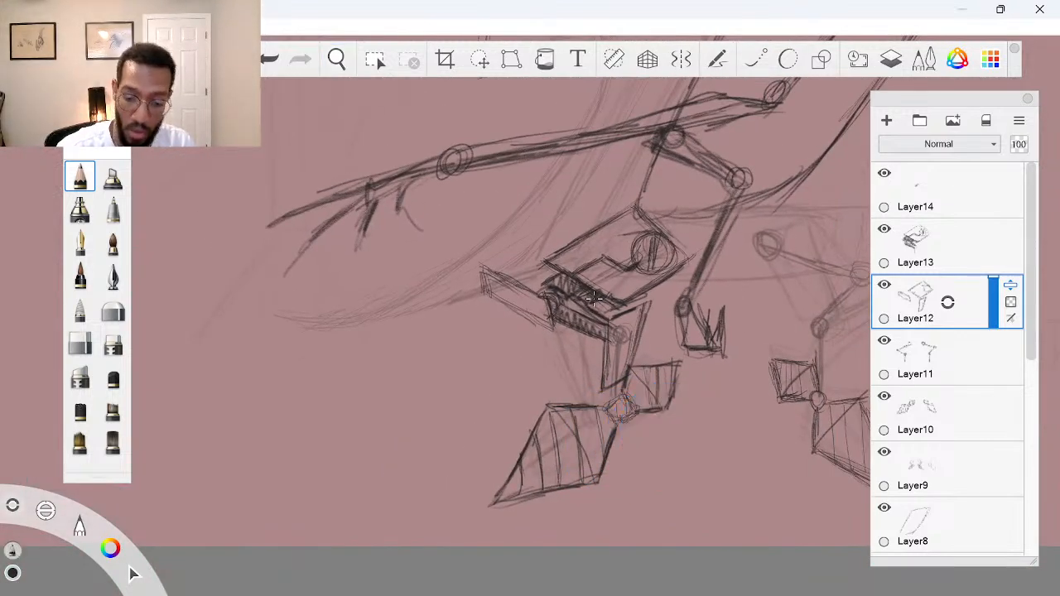
pyautogui.press('space')
pyautogui.moveTo(539, 332); pyautogui.dragTo(620, 306)
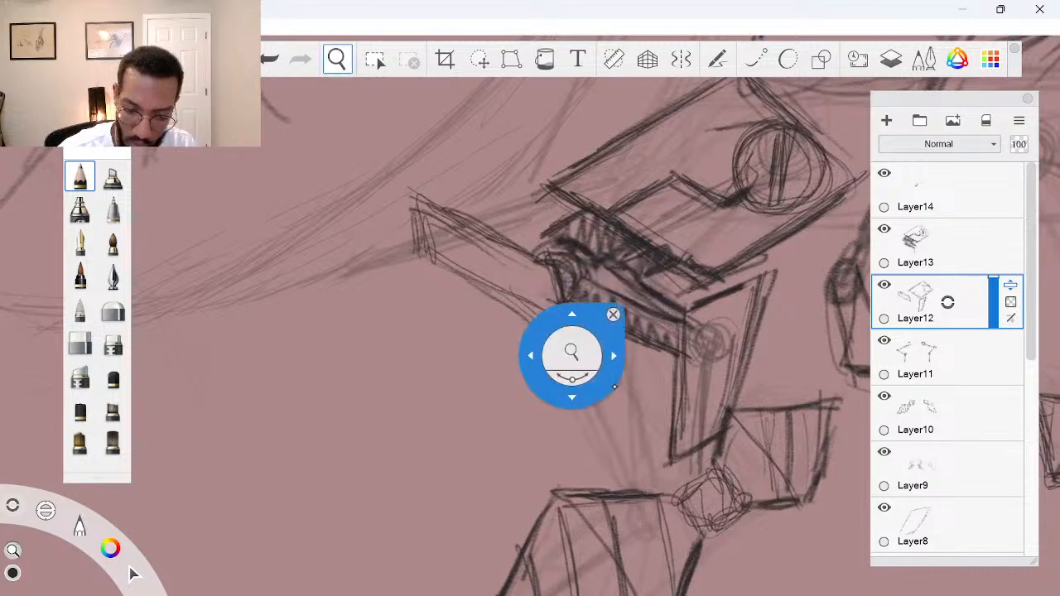
pyautogui.moveTo(589, 430); pyautogui.dragTo(544, 479)
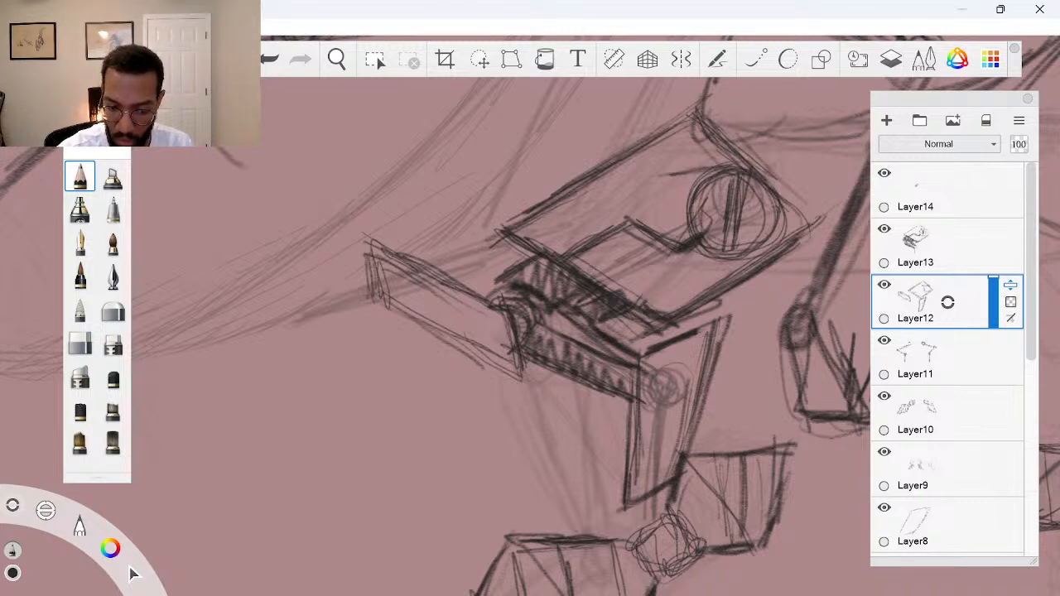
# Try a rectangular box outline beneath the spring piston on Layer14, and undo it
pyautogui.click(952, 194)
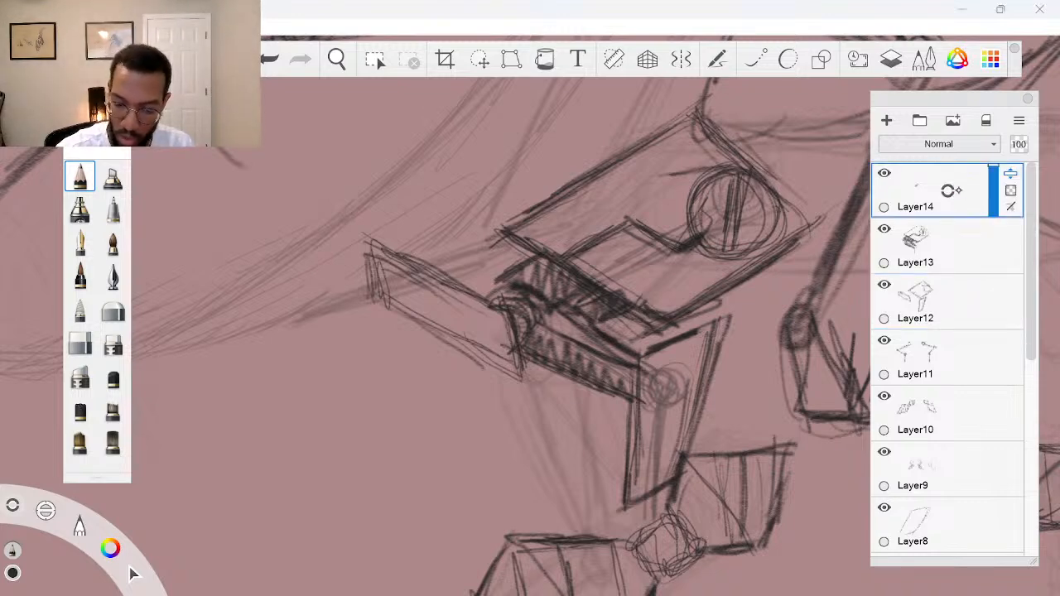
pyautogui.moveTo(535, 362)
pyautogui.mouseDown()
pyautogui.moveTo(535, 417)
pyautogui.moveTo(615, 423)
pyautogui.moveTo(626, 393)
pyautogui.moveTo(563, 369)
pyautogui.mouseUp()
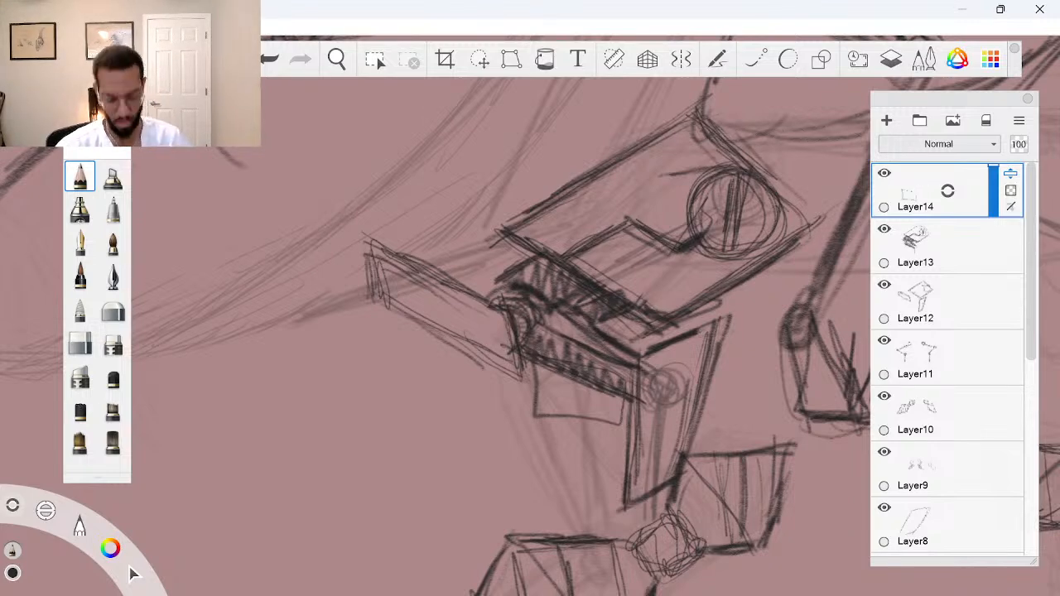
pyautogui.hotkey('ctrl', 'z')
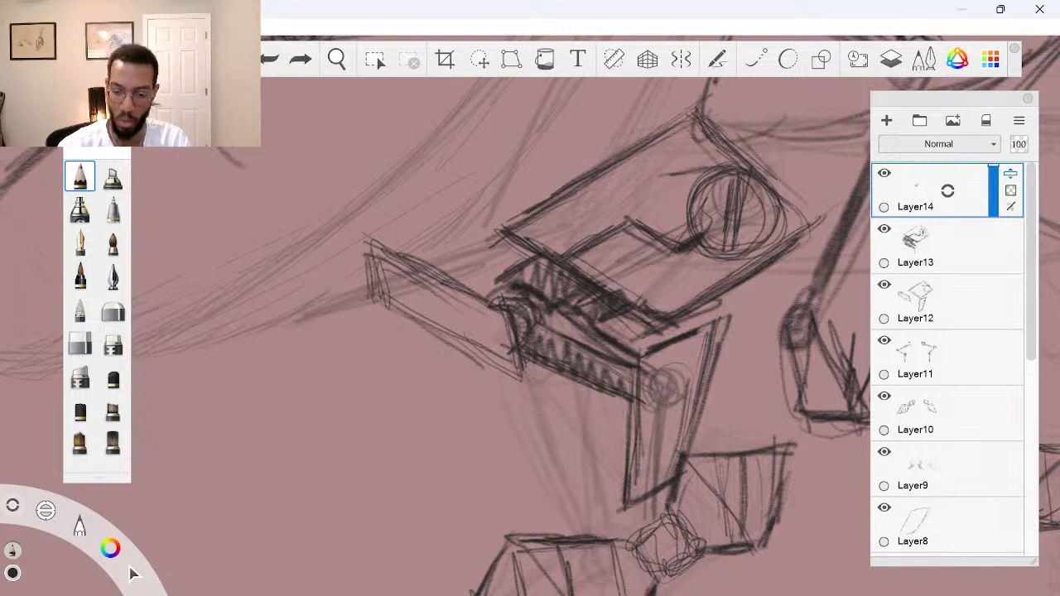
# Add a new layer above Layer12 and sketch an angled bracket beneath the spring piston and a small ringed pivot on the lower leg plate
pyautogui.click(947, 302)
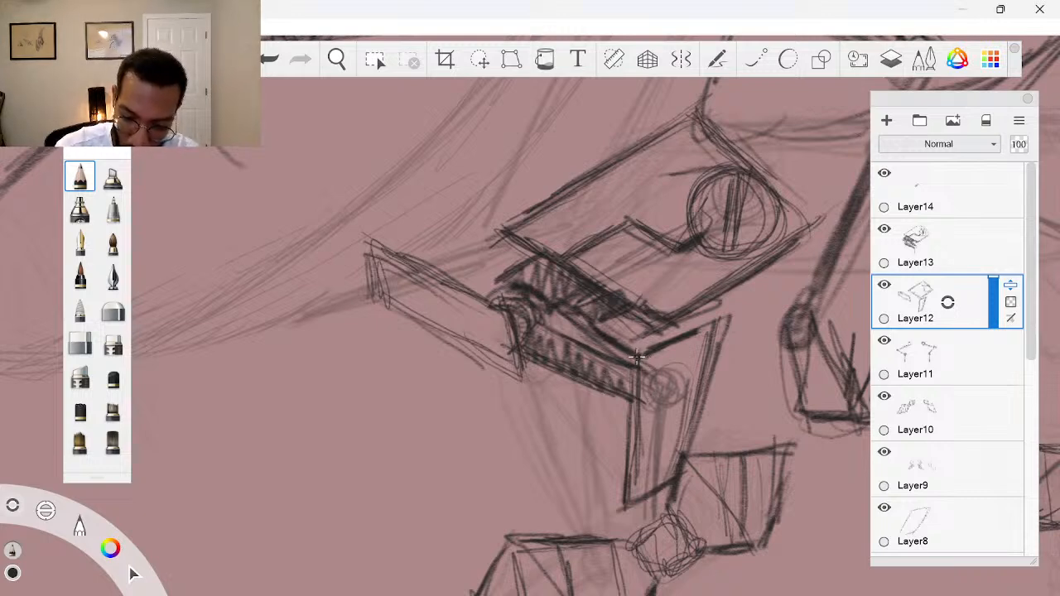
pyautogui.click(948, 302)
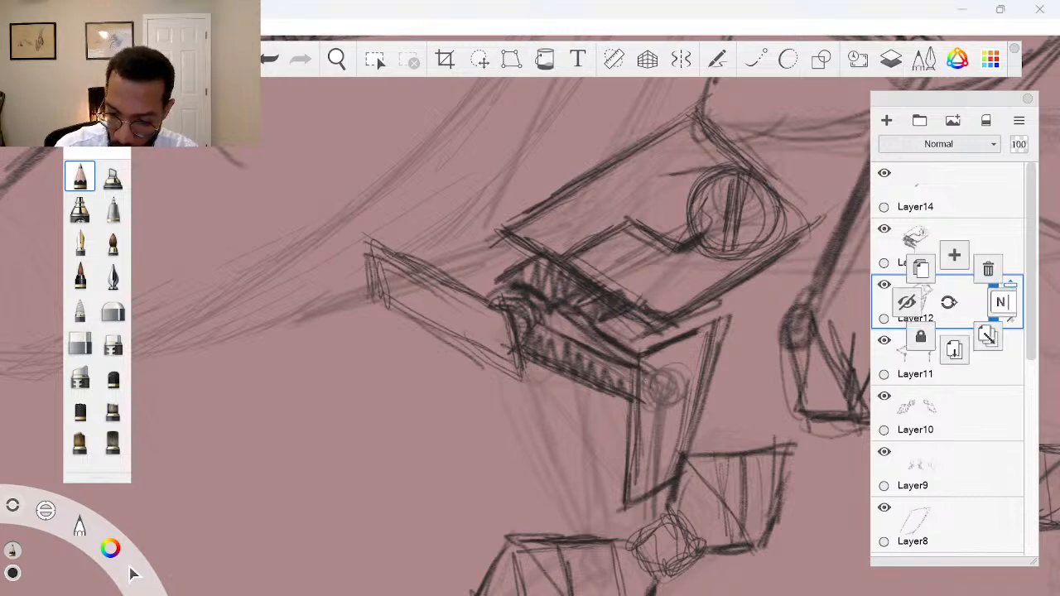
pyautogui.click(953, 253)
pyautogui.moveTo(627, 432)
pyautogui.mouseDown()
pyautogui.moveTo(589, 402)
pyautogui.moveTo(596, 392)
pyautogui.moveTo(607, 422)
pyautogui.moveTo(653, 439)
pyautogui.mouseUp()
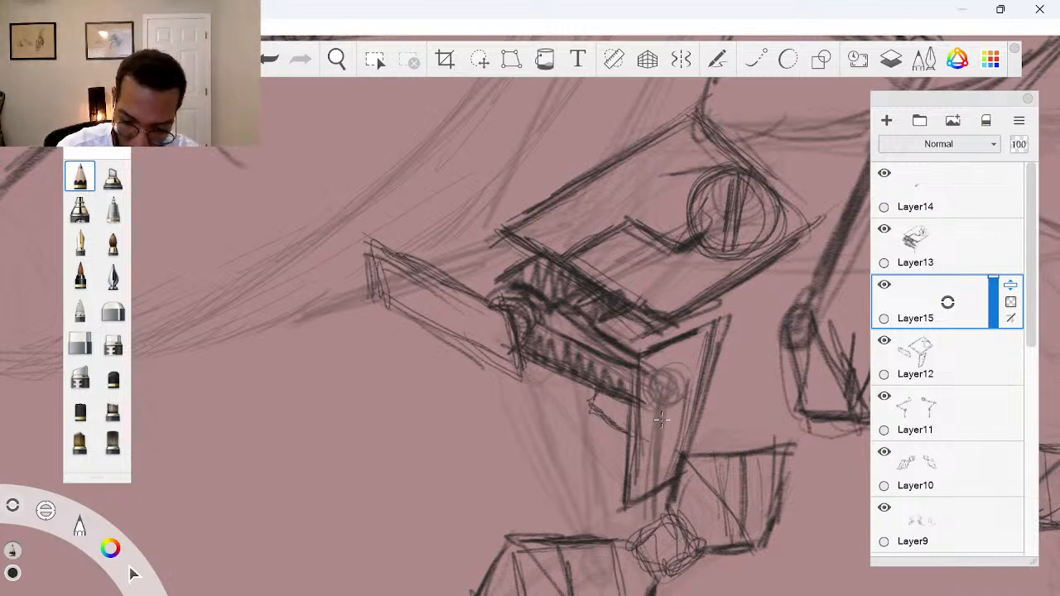
pyautogui.moveTo(633, 403)
pyautogui.mouseDown()
pyautogui.moveTo(670, 434)
pyautogui.moveTo(653, 443)
pyautogui.moveTo(637, 402)
pyautogui.moveTo(660, 444)
pyautogui.moveTo(596, 406)
pyautogui.moveTo(634, 439)
pyautogui.mouseUp()
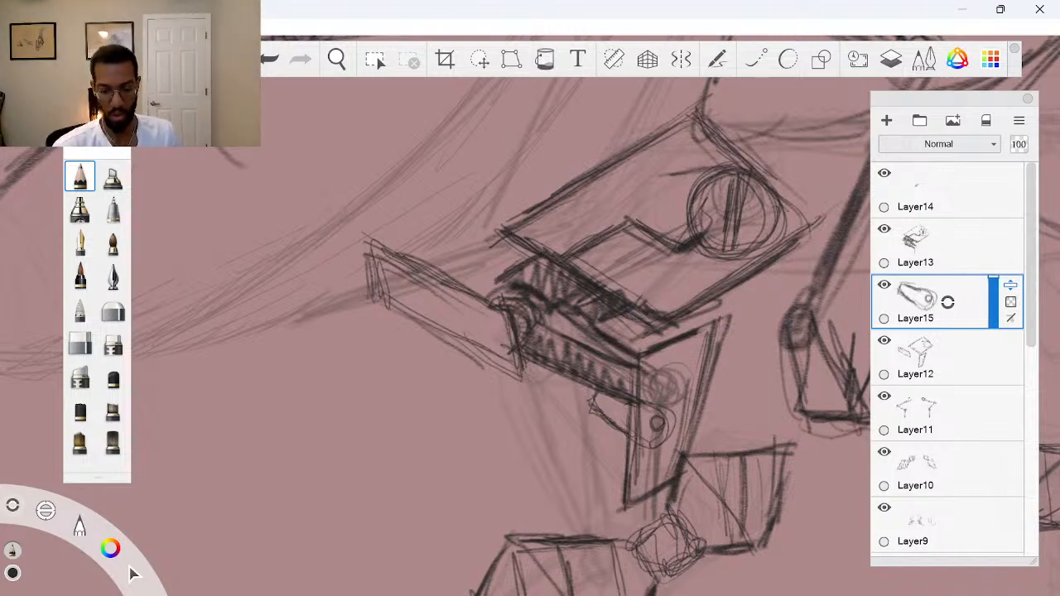
# Undo the outer ring around the small pivot and rework the bracket's edges beside the lower leg plate
pyautogui.hotkey('ctrl', 'z')
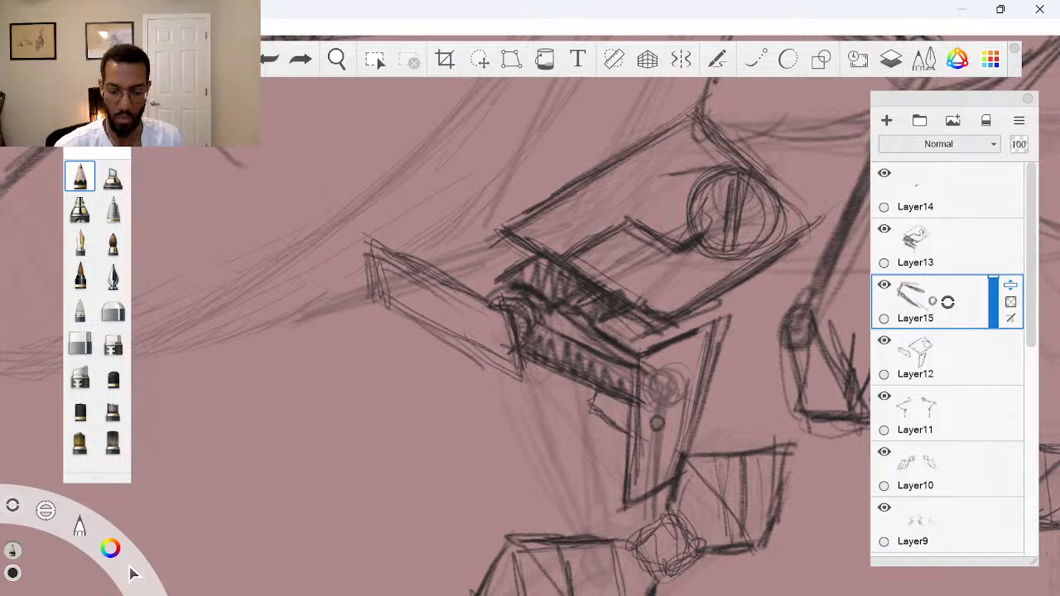
pyautogui.moveTo(604, 417); pyautogui.dragTo(636, 436)
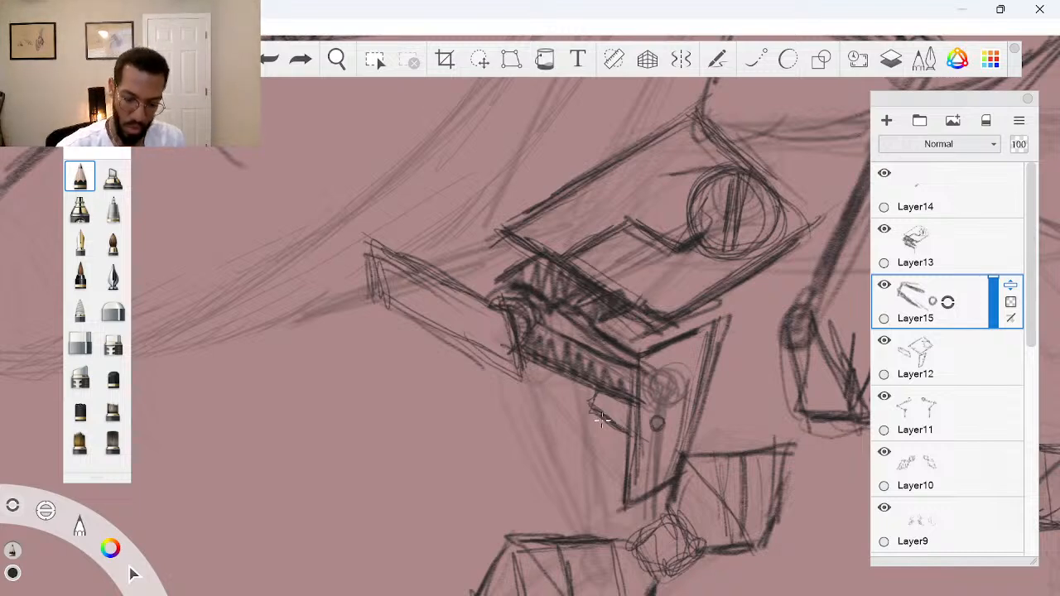
pyautogui.moveTo(597, 394)
pyautogui.mouseDown()
pyautogui.moveTo(591, 406)
pyautogui.moveTo(634, 460)
pyautogui.mouseUp()
# Strengthen the outline of the front leg's protruding knee plate on Layer12, along its short outer edge and lower edge
pyautogui.press('space')
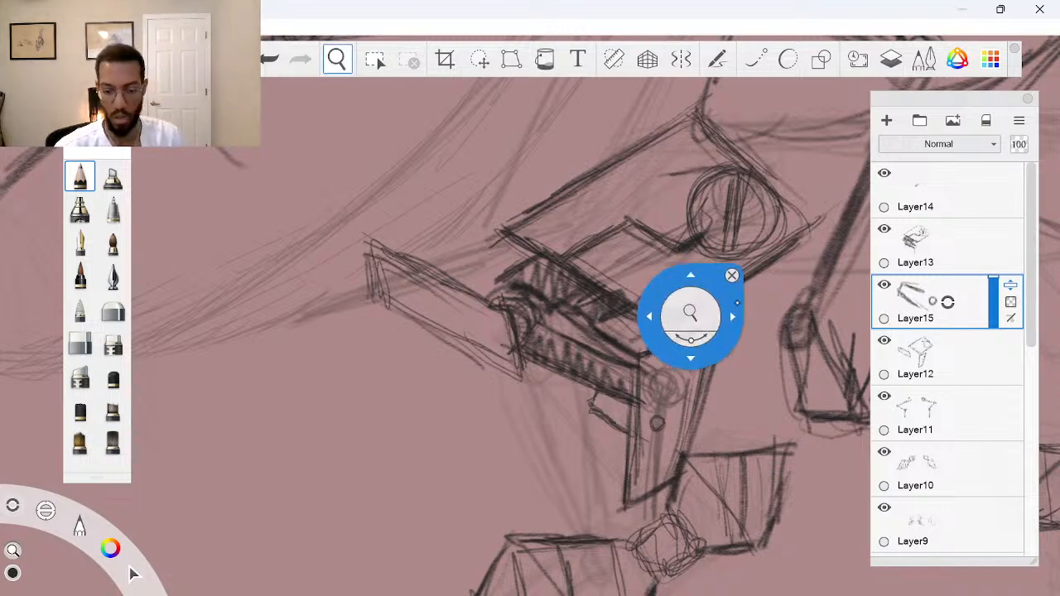
pyautogui.moveTo(691, 314); pyautogui.dragTo(697, 395)
pyautogui.moveTo(733, 443); pyautogui.dragTo(651, 499)
pyautogui.moveTo(648, 332); pyautogui.dragTo(634, 354)
pyautogui.moveTo(568, 356); pyautogui.dragTo(668, 331)
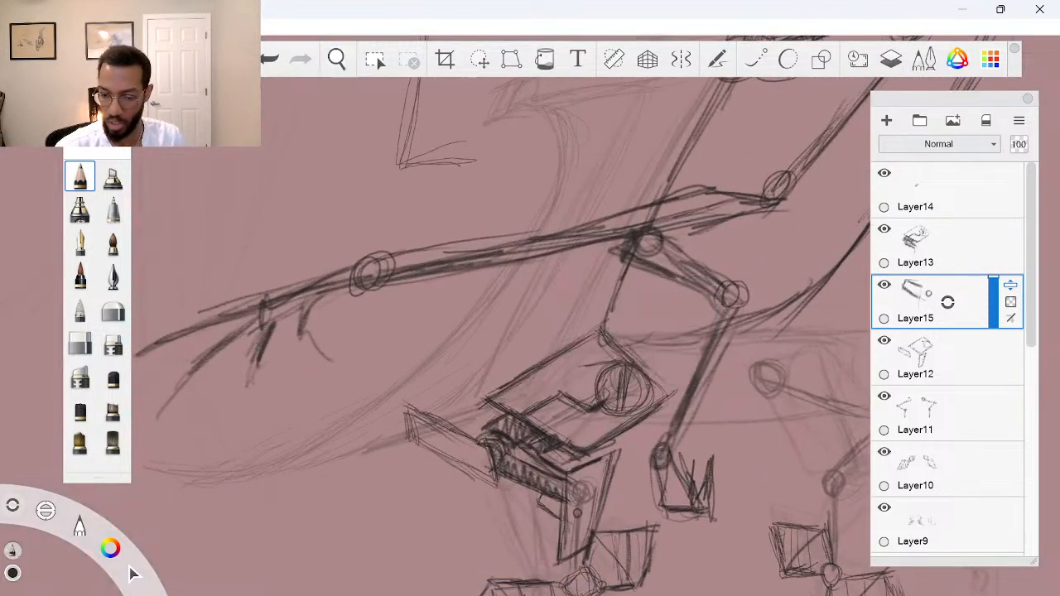
pyautogui.click(946, 198)
pyautogui.click(949, 245)
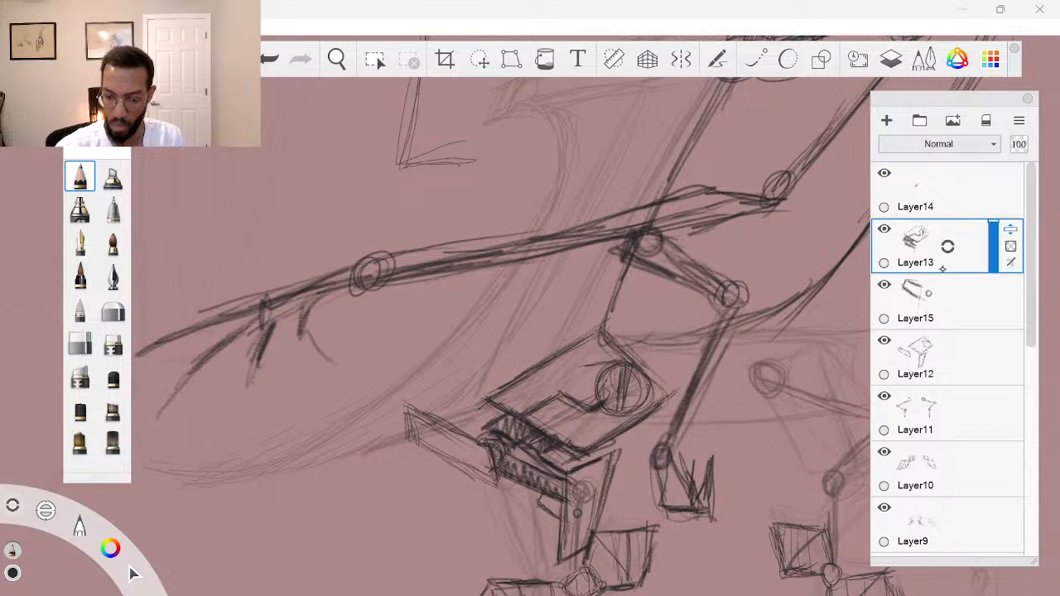
pyautogui.click(948, 357)
pyautogui.moveTo(527, 498); pyautogui.dragTo(593, 481)
pyautogui.moveTo(466, 441)
pyautogui.mouseDown()
pyautogui.moveTo(476, 472)
pyautogui.moveTo(469, 457)
pyautogui.mouseUp()
pyautogui.moveTo(346, 406)
pyautogui.mouseDown()
pyautogui.moveTo(370, 424)
pyautogui.moveTo(333, 399)
pyautogui.moveTo(465, 480)
pyautogui.moveTo(334, 402)
pyautogui.mouseUp()
pyautogui.moveTo(324, 360)
pyautogui.mouseDown()
pyautogui.moveTo(329, 392)
pyautogui.moveTo(325, 348)
pyautogui.moveTo(487, 429)
pyautogui.mouseUp()
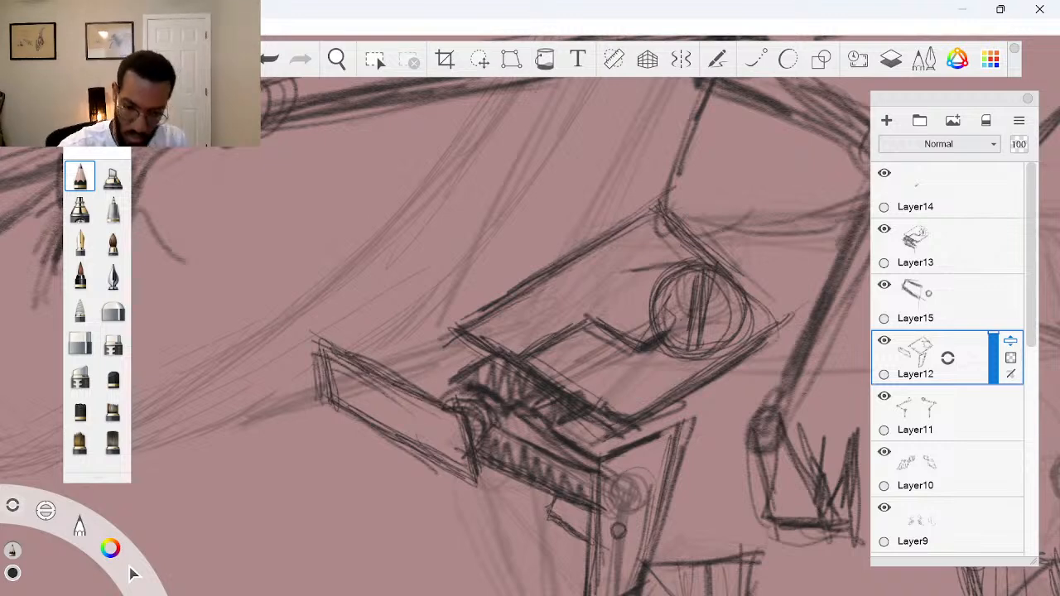
# Add a new layer above Layer12 and draw dark curved bands wrapping the knee joint behind the protruding plate
pyautogui.moveTo(947, 358); pyautogui.dragTo(948, 322)
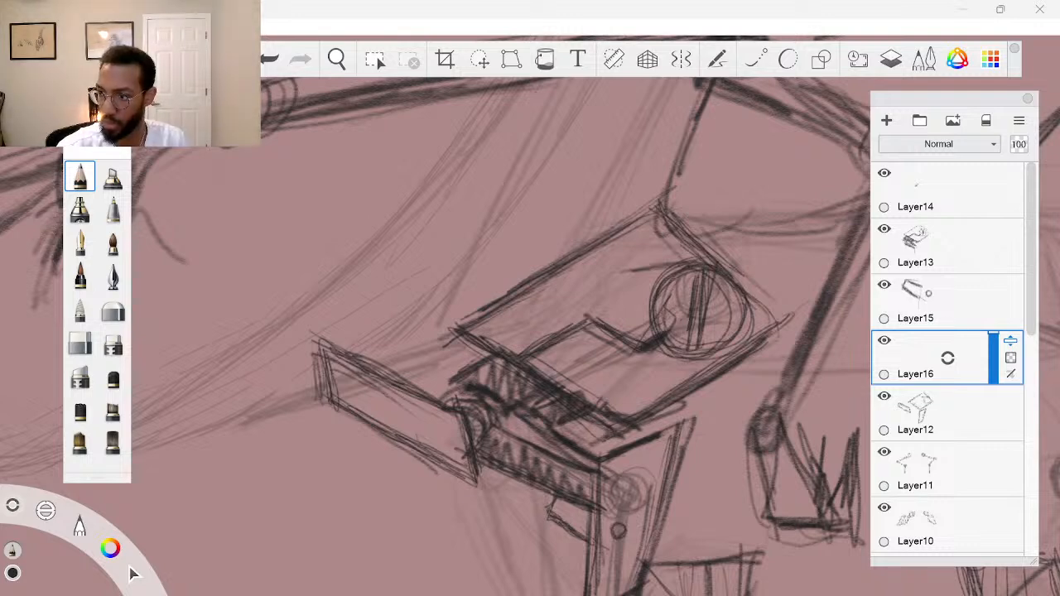
pyautogui.moveTo(445, 403)
pyautogui.mouseDown()
pyautogui.moveTo(466, 390)
pyautogui.moveTo(490, 404)
pyautogui.moveTo(494, 457)
pyautogui.mouseUp()
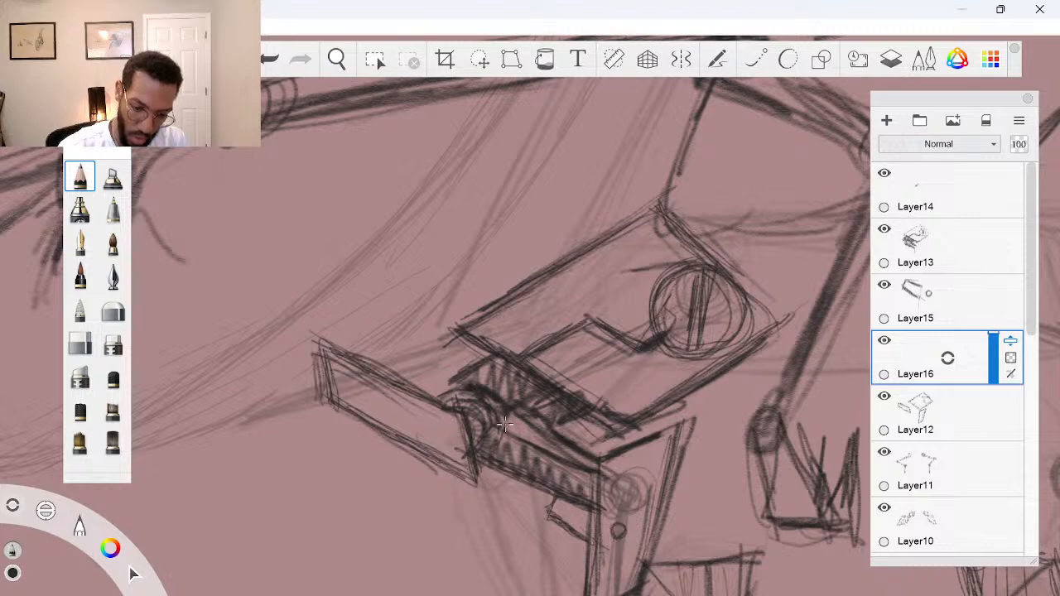
pyautogui.moveTo(498, 408); pyautogui.dragTo(496, 451)
pyautogui.moveTo(445, 403)
pyautogui.mouseDown()
pyautogui.moveTo(486, 396)
pyautogui.moveTo(494, 444)
pyautogui.moveTo(478, 466)
pyautogui.moveTo(499, 461)
pyautogui.mouseUp()
pyautogui.moveTo(503, 420); pyautogui.dragTo(499, 462)
pyautogui.moveTo(506, 421); pyautogui.dragTo(487, 481)
# Draw an inner arc in the hip joint's circle and a short curved cap at the spring piston's lower end
pyautogui.press('space')
pyautogui.moveTo(615, 375); pyautogui.dragTo(535, 383)
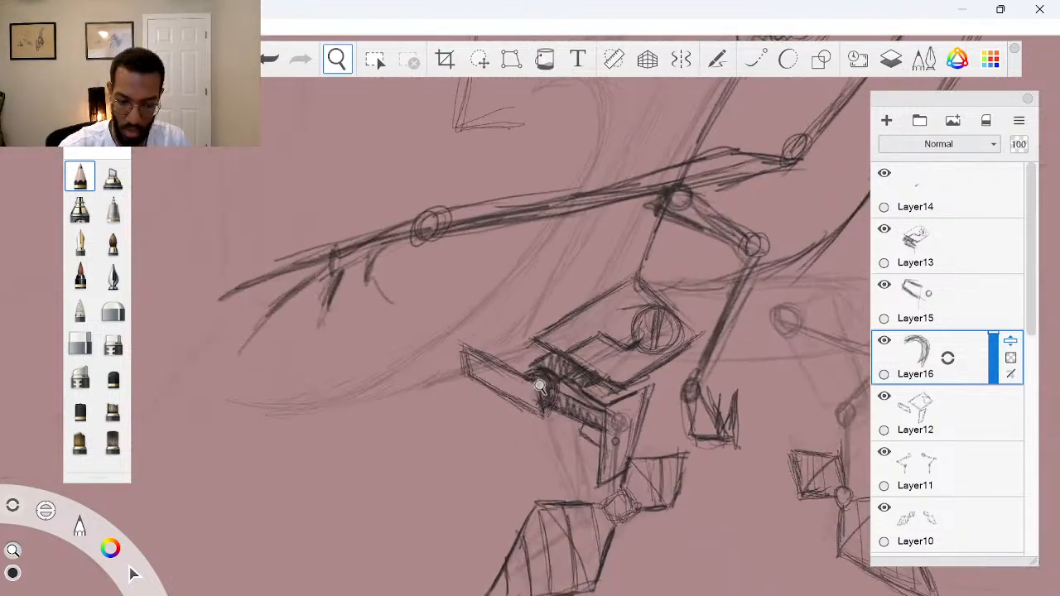
pyautogui.moveTo(662, 449)
pyautogui.mouseDown()
pyautogui.moveTo(605, 459)
pyautogui.moveTo(651, 449)
pyautogui.mouseUp()
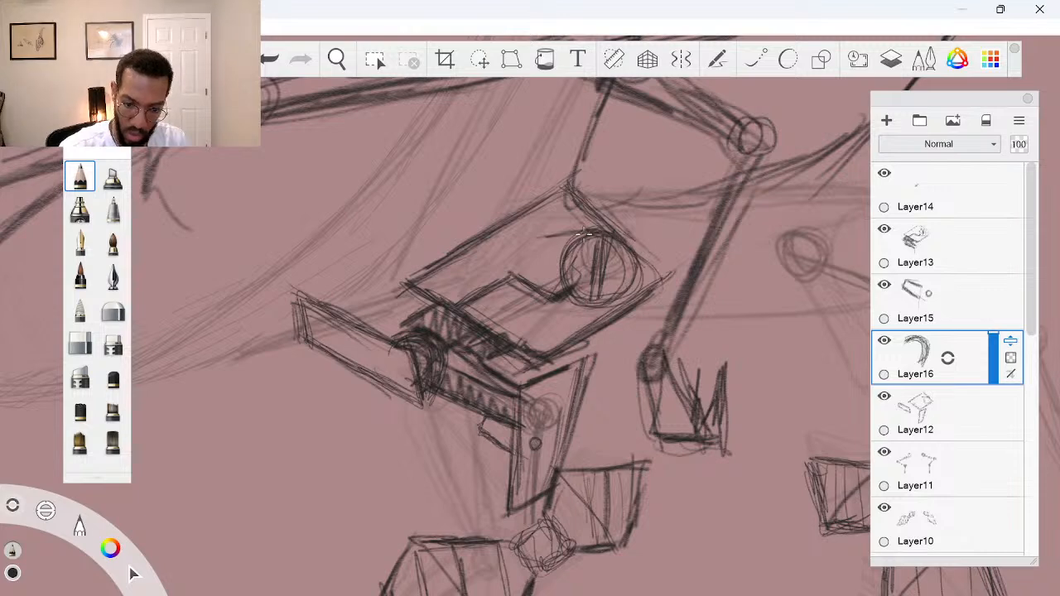
pyautogui.moveTo(584, 233)
pyautogui.mouseDown()
pyautogui.moveTo(635, 250)
pyautogui.moveTo(582, 295)
pyautogui.mouseUp()
pyautogui.moveTo(512, 402)
pyautogui.mouseDown()
pyautogui.moveTo(513, 425)
pyautogui.moveTo(508, 409)
pyautogui.mouseUp()
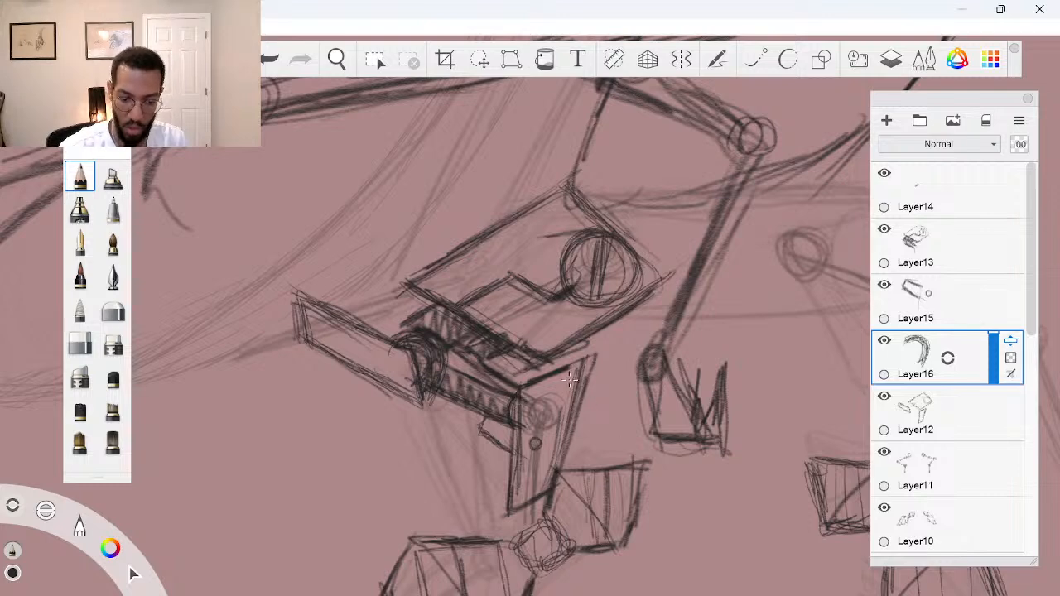
# Examine the detailed front leg within the whole figure and the ankle area up close
pyautogui.press('space')
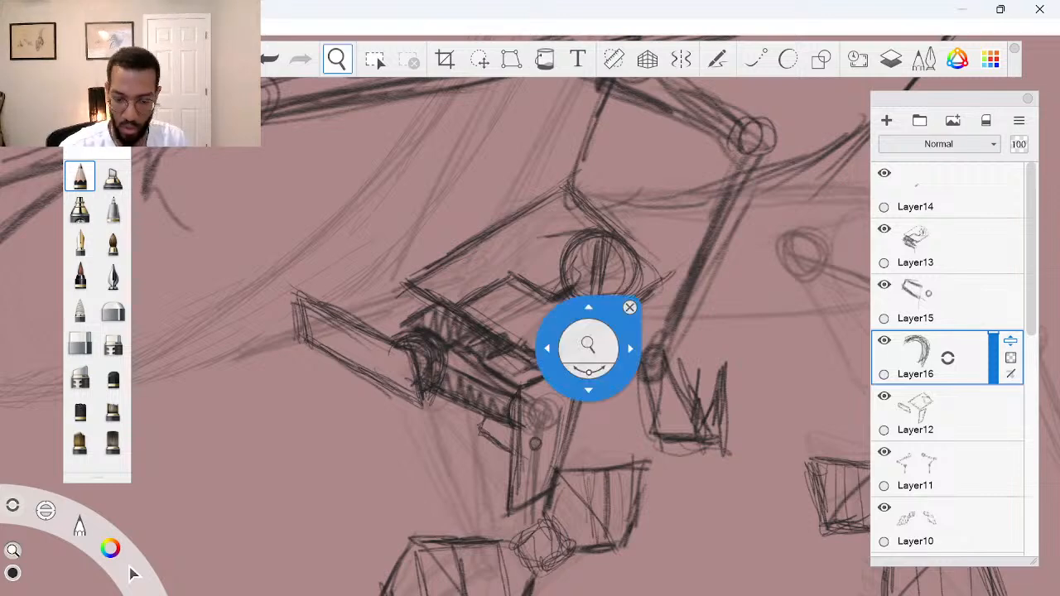
pyautogui.moveTo(592, 350); pyautogui.dragTo(534, 373)
pyautogui.moveTo(673, 409); pyautogui.dragTo(650, 439)
pyautogui.moveTo(673, 351); pyautogui.dragTo(612, 373)
pyautogui.moveTo(674, 439); pyautogui.dragTo(739, 418)
pyautogui.moveTo(642, 375); pyautogui.dragTo(721, 373)
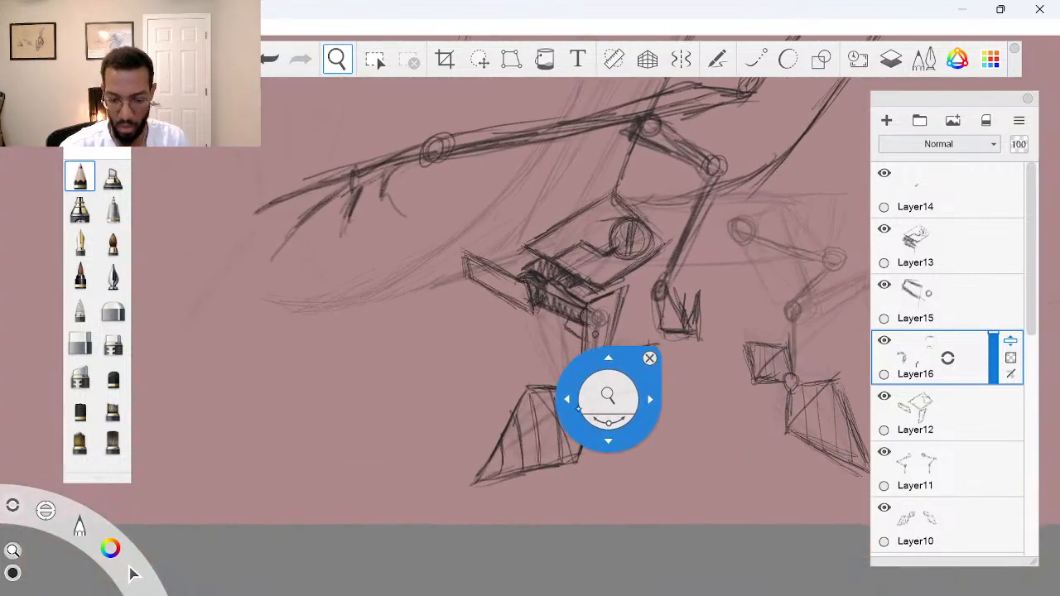
pyautogui.moveTo(606, 395); pyautogui.dragTo(686, 384)
pyautogui.press('space')
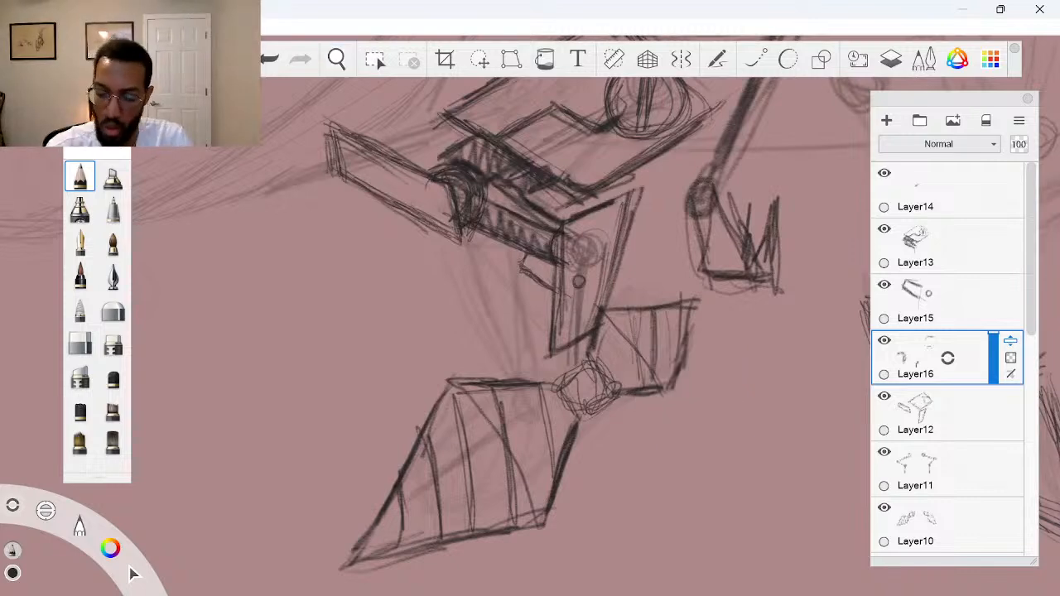
# Delete Layer14 and add a new layer above Layer13 for the ankle joint details
pyautogui.click(993, 250)
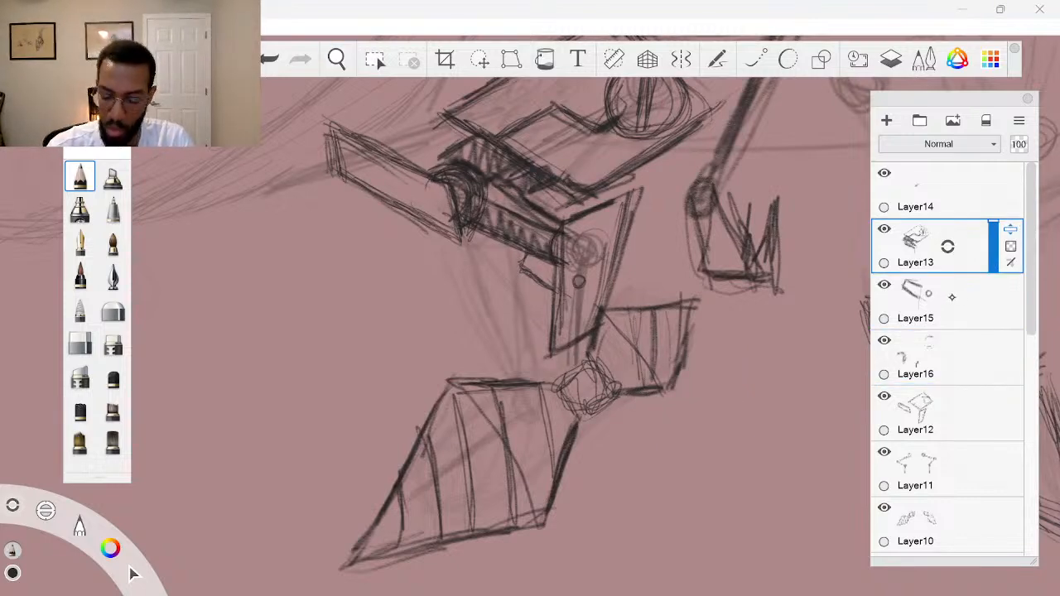
pyautogui.click(956, 208)
pyautogui.moveTo(950, 198); pyautogui.dragTo(963, 243)
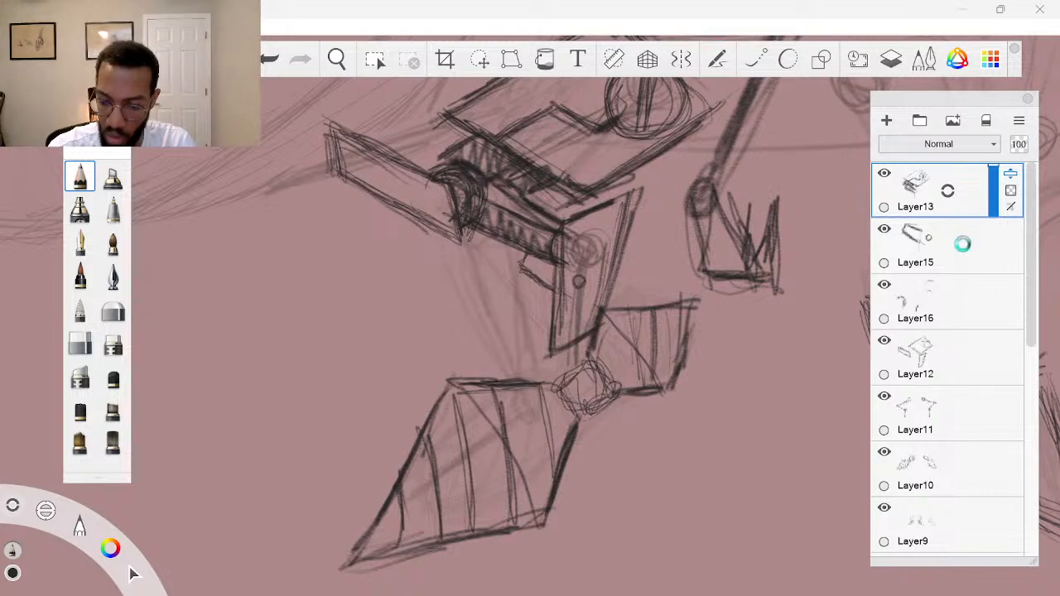
pyautogui.moveTo(949, 192); pyautogui.dragTo(949, 144)
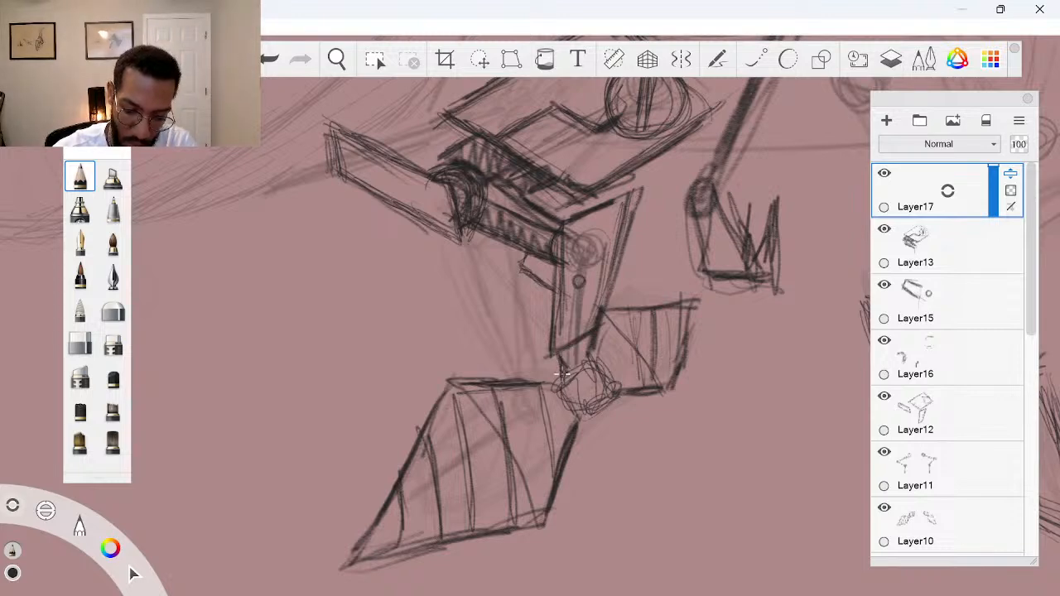
# Draw a dark angular bracket around the front leg's ankle joint, connecting the shin plate to the foot
pyautogui.moveTo(556, 388)
pyautogui.mouseDown()
pyautogui.moveTo(583, 406)
pyautogui.moveTo(613, 387)
pyautogui.moveTo(590, 351)
pyautogui.moveTo(566, 383)
pyautogui.moveTo(592, 356)
pyautogui.moveTo(565, 362)
pyautogui.moveTo(567, 373)
pyautogui.moveTo(625, 325)
pyautogui.mouseUp()
pyautogui.moveTo(554, 358)
pyautogui.mouseDown()
pyautogui.moveTo(560, 379)
pyautogui.moveTo(594, 355)
pyautogui.moveTo(564, 359)
pyautogui.moveTo(568, 375)
pyautogui.mouseUp()
pyautogui.moveTo(594, 337); pyautogui.dragTo(593, 356)
pyautogui.moveTo(569, 351)
pyautogui.mouseDown()
pyautogui.moveTo(557, 378)
pyautogui.moveTo(599, 364)
pyautogui.moveTo(578, 368)
pyautogui.moveTo(607, 401)
pyautogui.mouseUp()
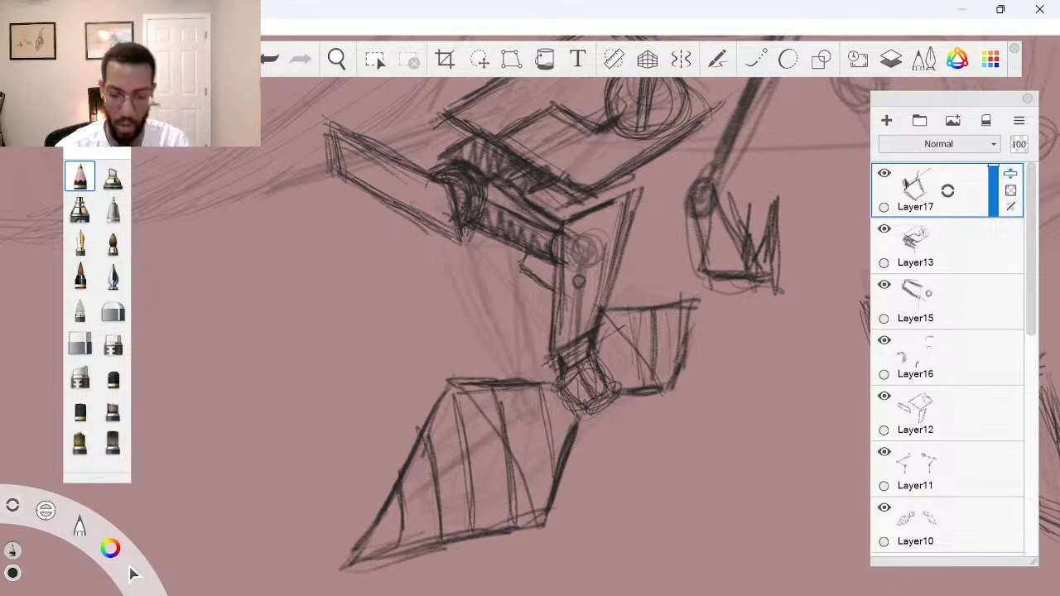
# Add a new layer group above Layer17 and select Layer17
pyautogui.press('space')
pyautogui.moveTo(646, 329); pyautogui.dragTo(646, 397)
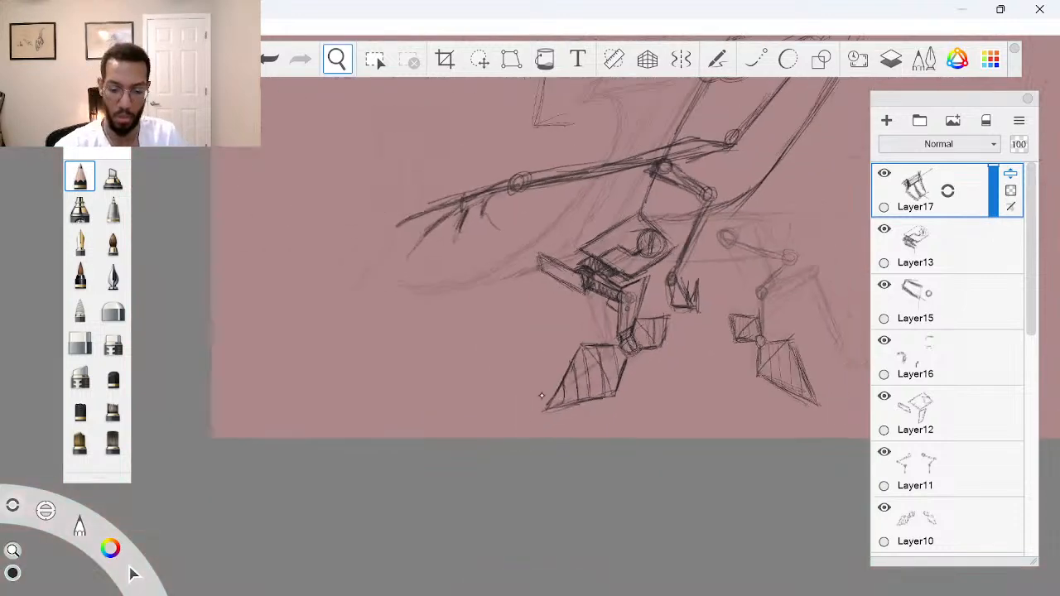
pyautogui.moveTo(720, 408); pyautogui.dragTo(665, 461)
pyautogui.moveTo(660, 405); pyautogui.dragTo(611, 437)
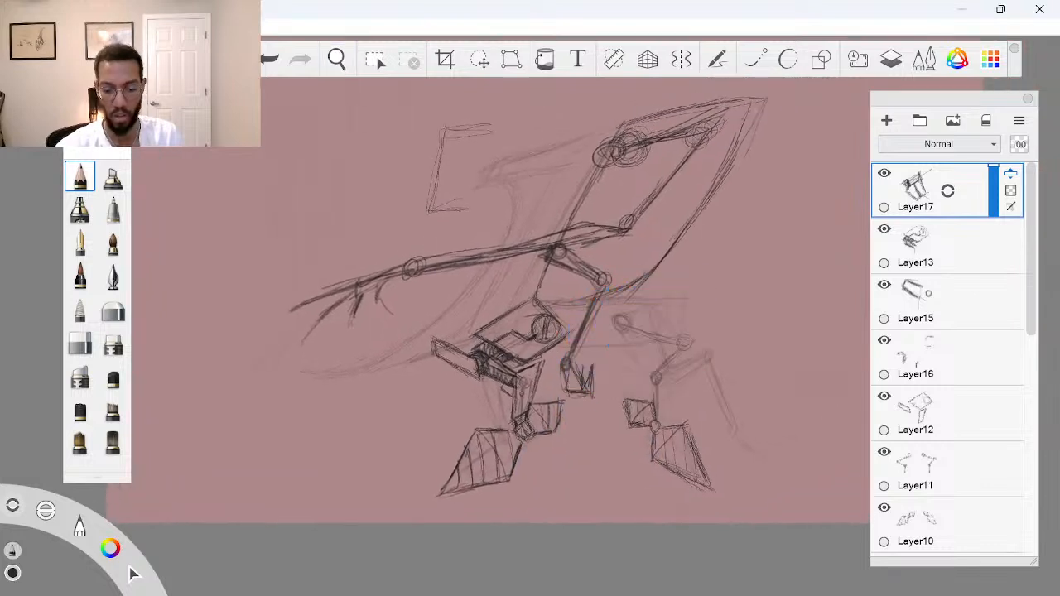
pyautogui.press('space')
pyautogui.moveTo(625, 334); pyautogui.dragTo(575, 356)
pyautogui.moveTo(689, 429); pyautogui.dragTo(669, 454)
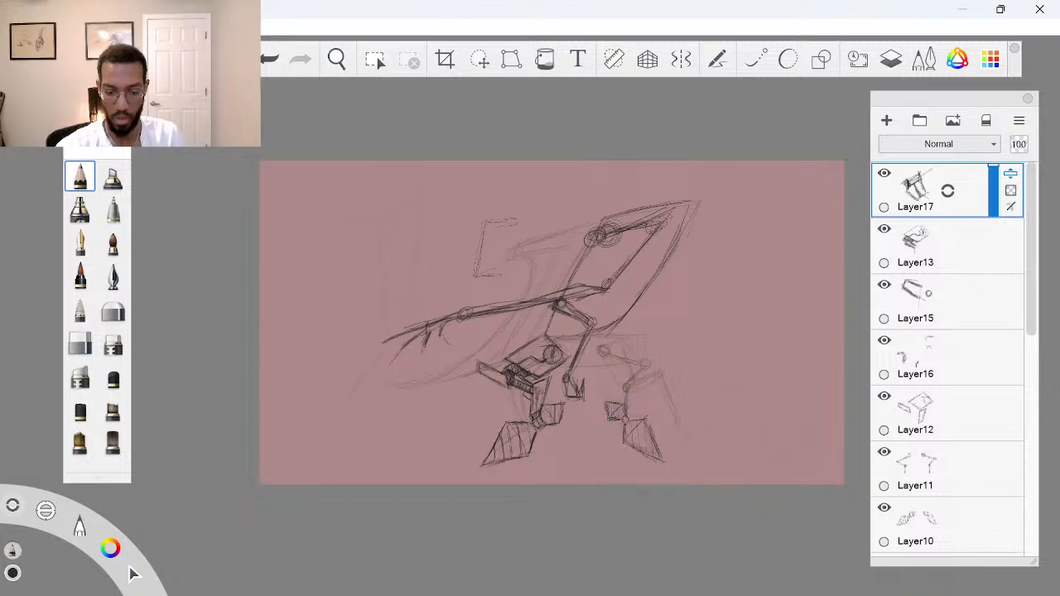
pyautogui.click(920, 121)
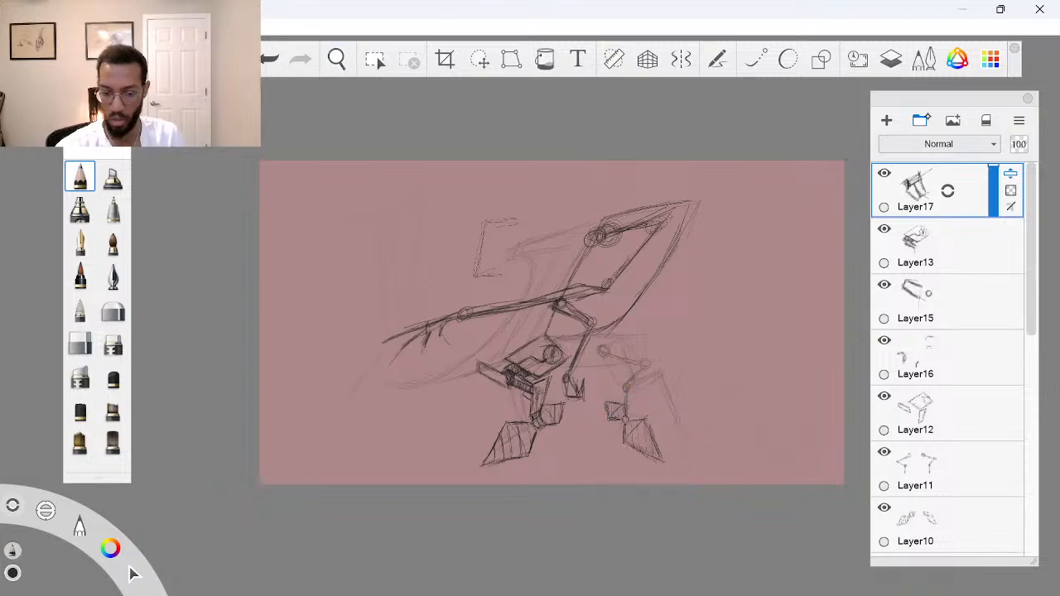
pyautogui.click(968, 237)
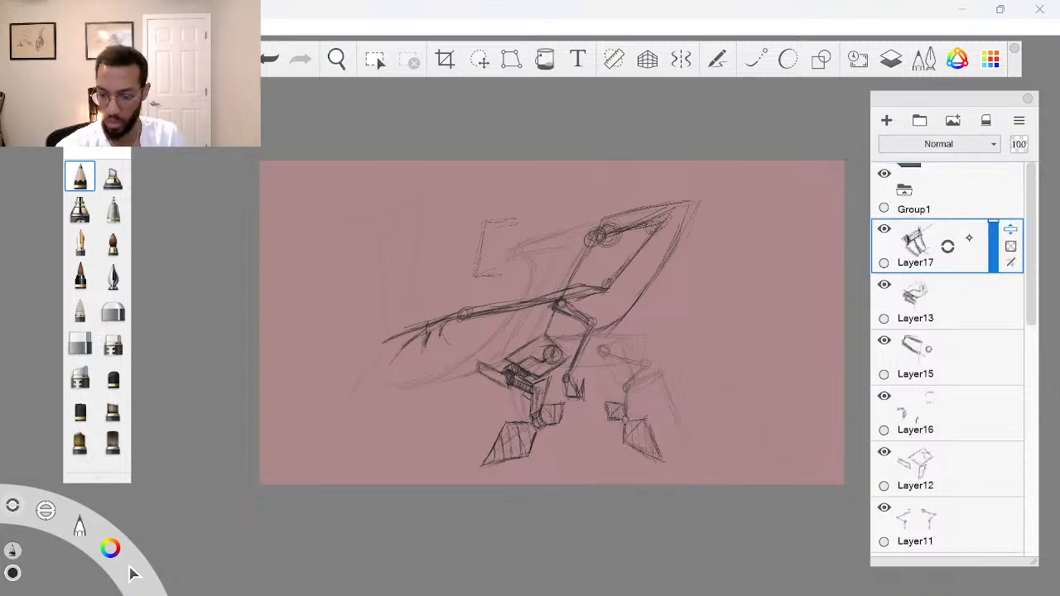
# Move the front leg layers from Layer17 down to Layer12 into the new group and collapse it
pyautogui.moveTo(1032, 234); pyautogui.dragTo(1028, 291)
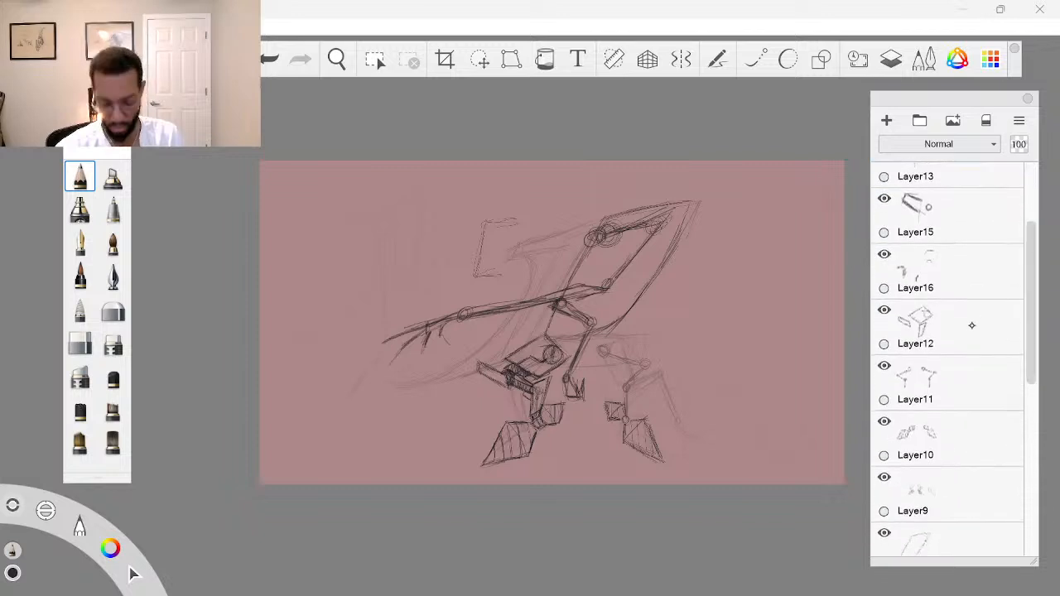
pyautogui.keyDown('shift'); pyautogui.click(965, 330); pyautogui.keyUp('shift')
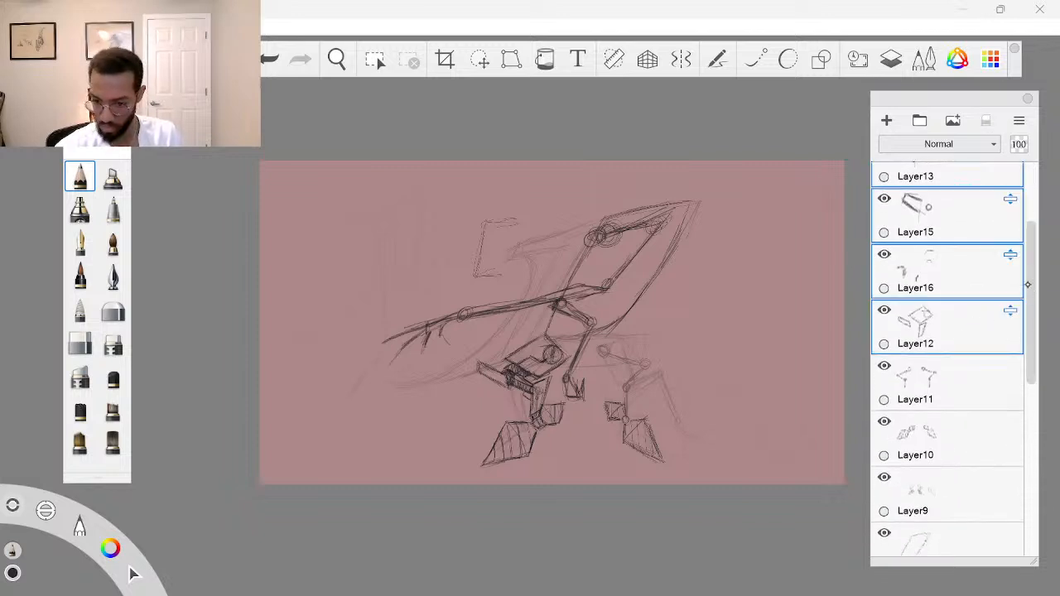
pyautogui.moveTo(1027, 284); pyautogui.dragTo(984, 192)
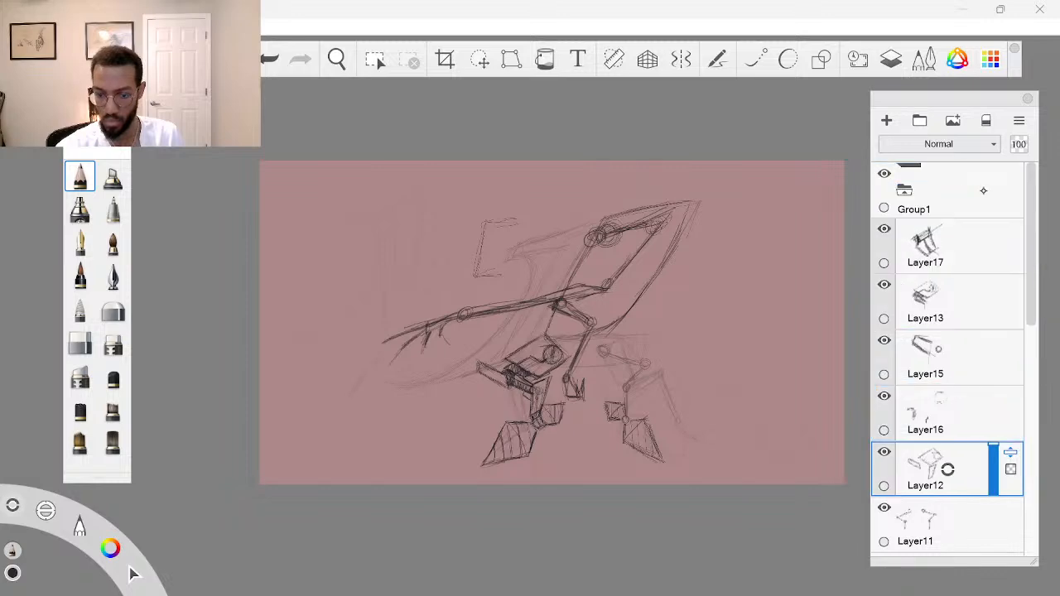
pyautogui.click(904, 192)
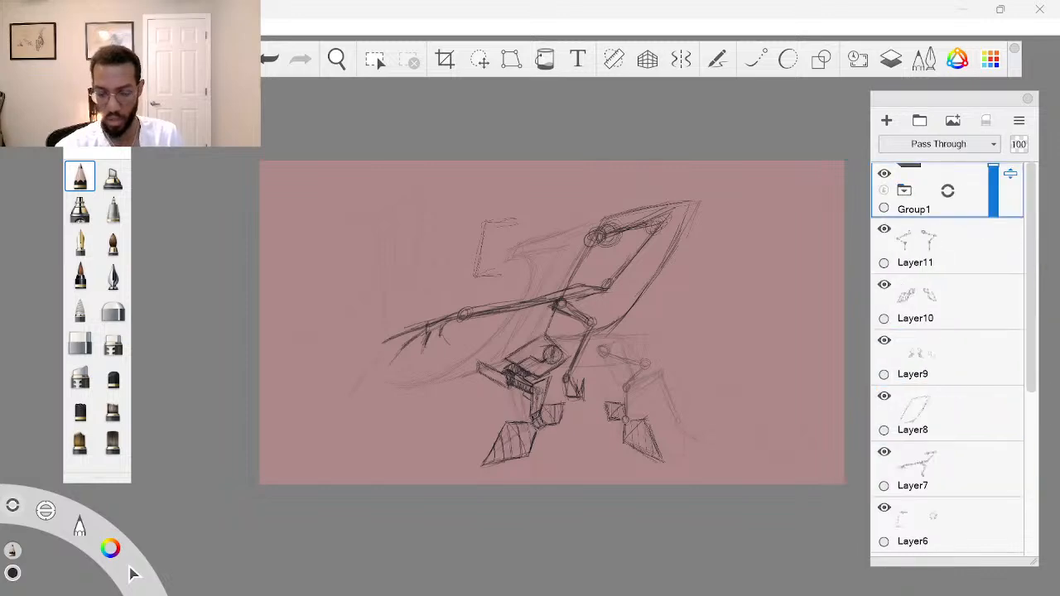
# Check what Layer11, Layer10, Layer9 and Layer7 contain, toggling Layer7's visibility off and on
pyautogui.press('z')
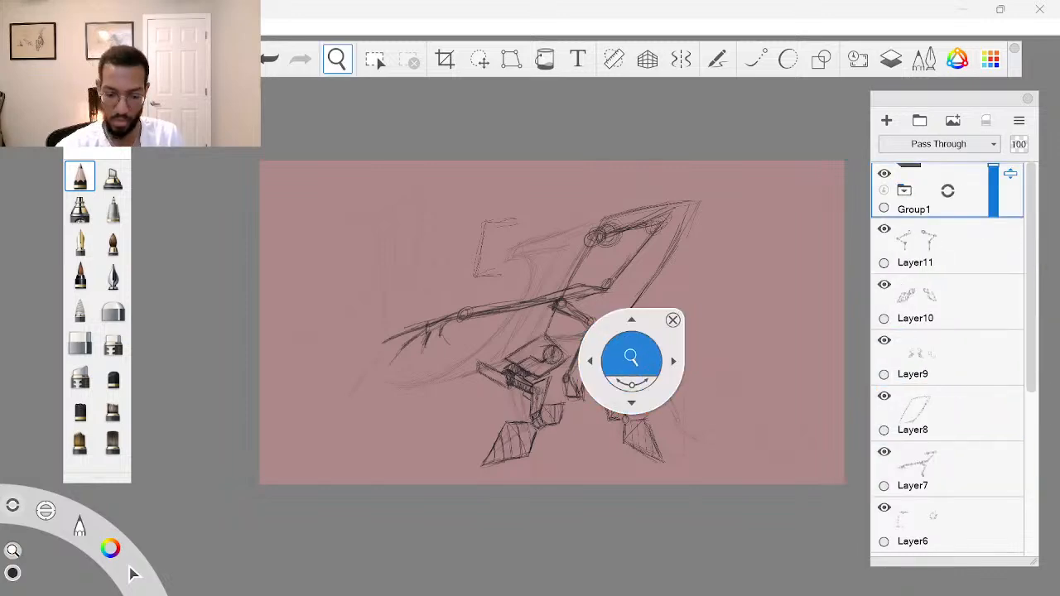
pyautogui.moveTo(631, 359); pyautogui.dragTo(686, 350)
pyautogui.moveTo(690, 310); pyautogui.dragTo(736, 313)
pyautogui.moveTo(751, 264); pyautogui.dragTo(688, 320)
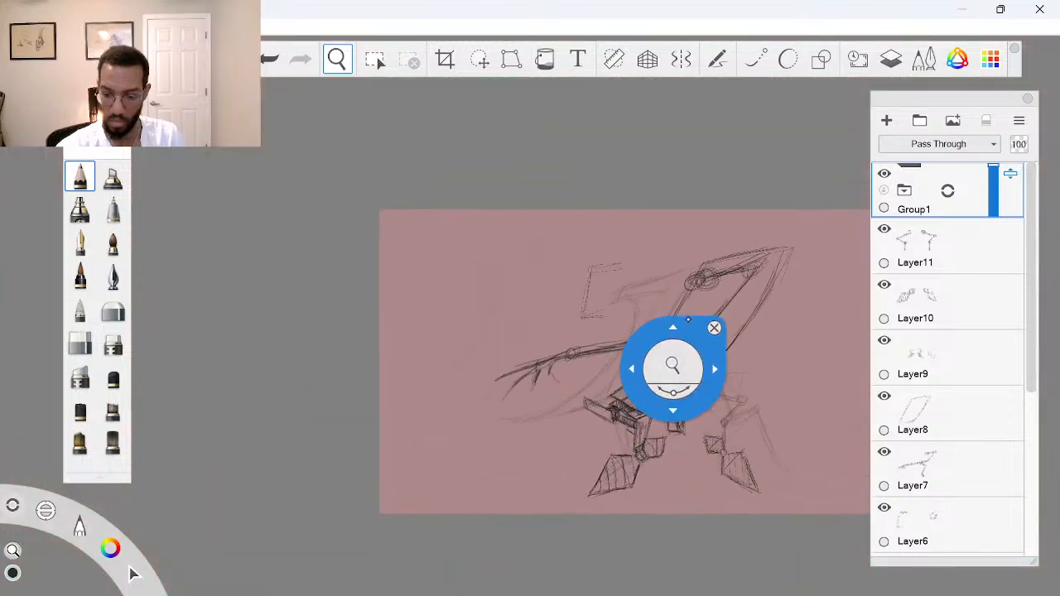
pyautogui.press('space')
pyautogui.click(972, 249)
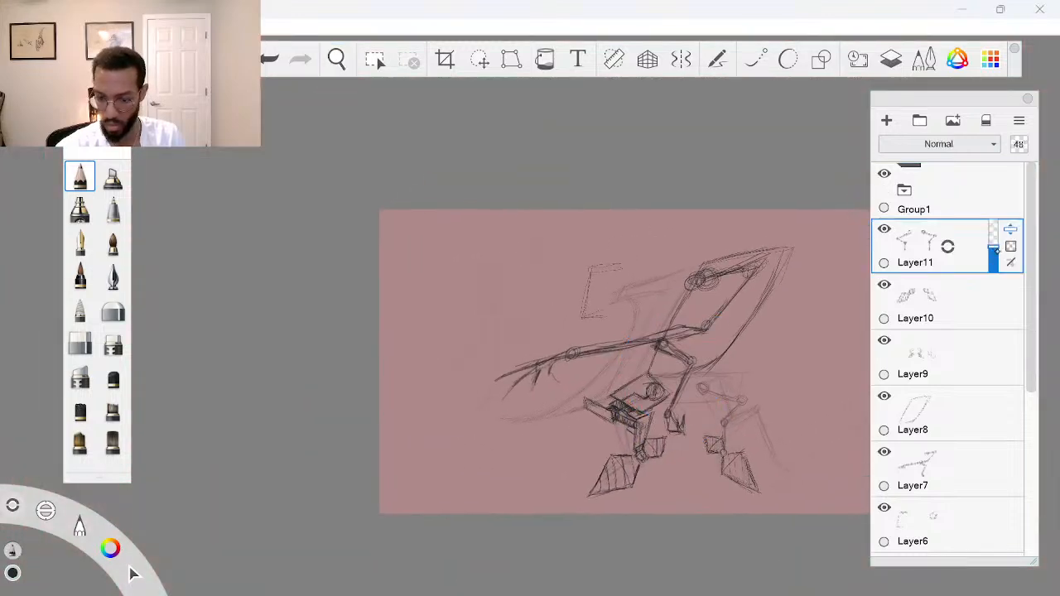
pyautogui.click(961, 303)
pyautogui.click(932, 354)
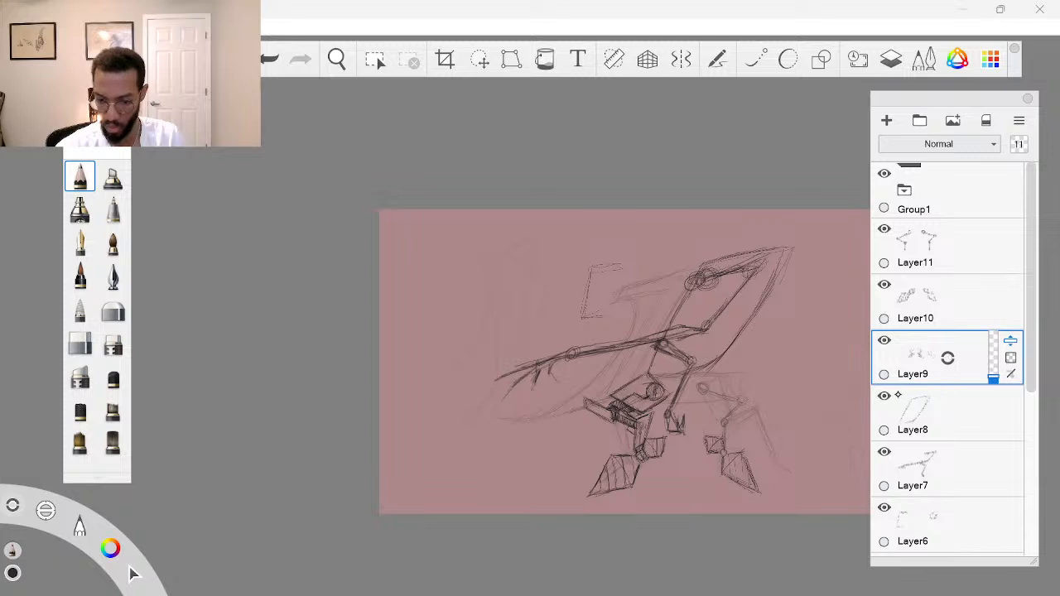
pyautogui.click(884, 452)
pyautogui.click(932, 468)
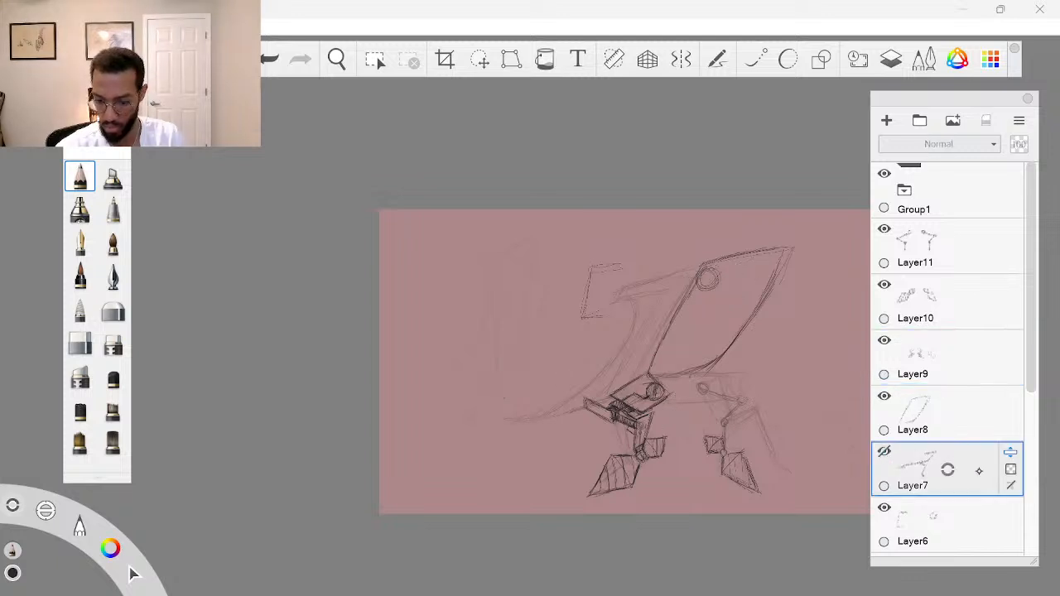
pyautogui.click(884, 452)
# Hide Layer9
pyautogui.moveTo(1029, 350); pyautogui.dragTo(1029, 372)
pyautogui.click(885, 303)
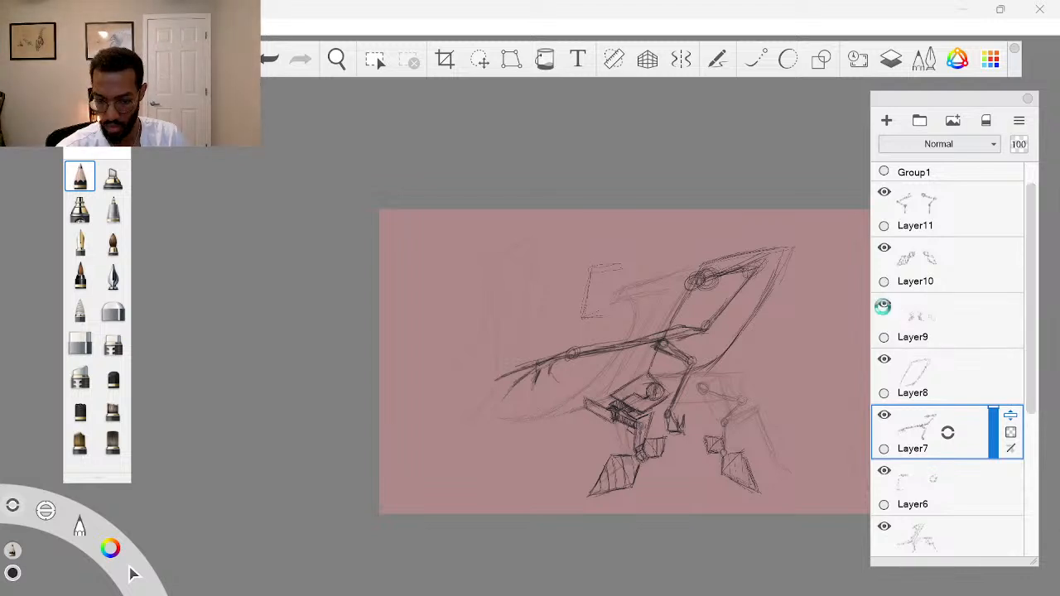
pyautogui.press('space')
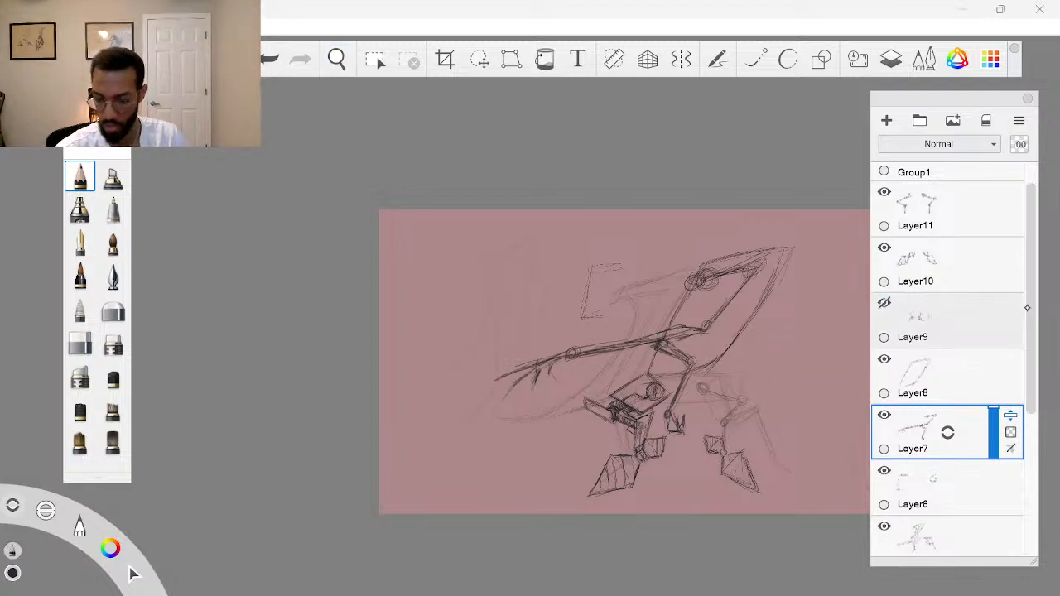
# Duplicate Layer5 and hide the original layer
pyautogui.moveTo(1029, 306); pyautogui.dragTo(1028, 368)
pyautogui.click(974, 427)
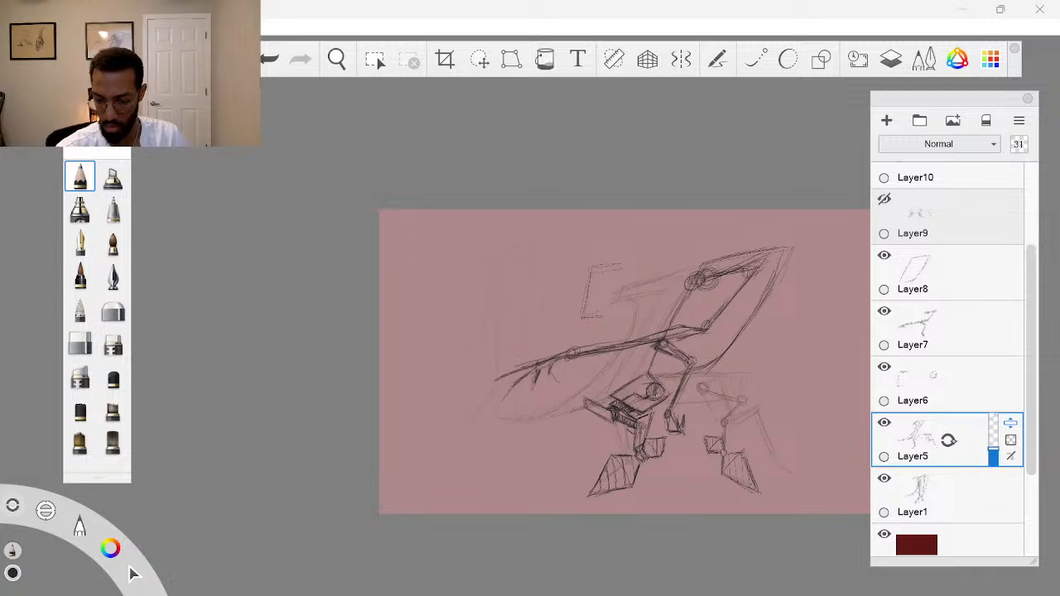
pyautogui.click(948, 439)
pyautogui.click(922, 408)
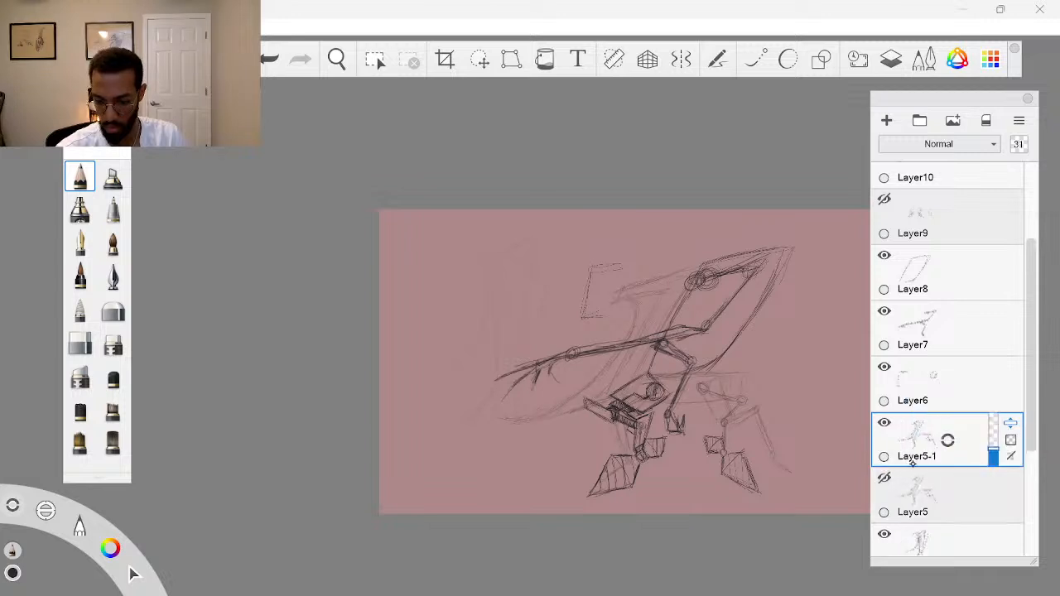
# Erase the rough rear leg outline on the Layer5 copy with the hard eraser
pyautogui.click(80, 342)
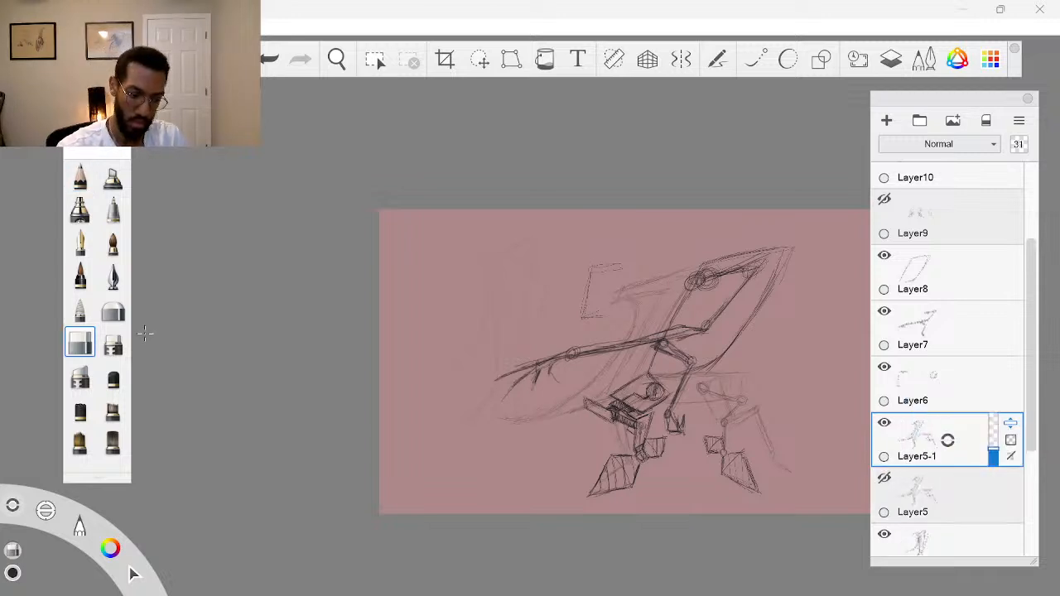
pyautogui.moveTo(273, 93); pyautogui.dragTo(489, 129)
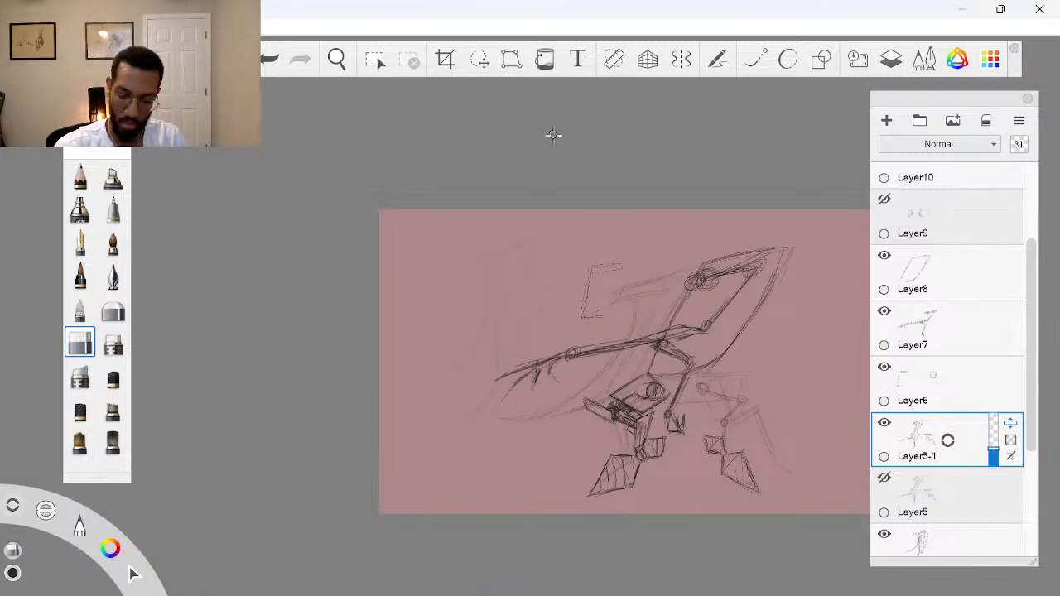
pyautogui.moveTo(773, 451); pyautogui.dragTo(777, 436)
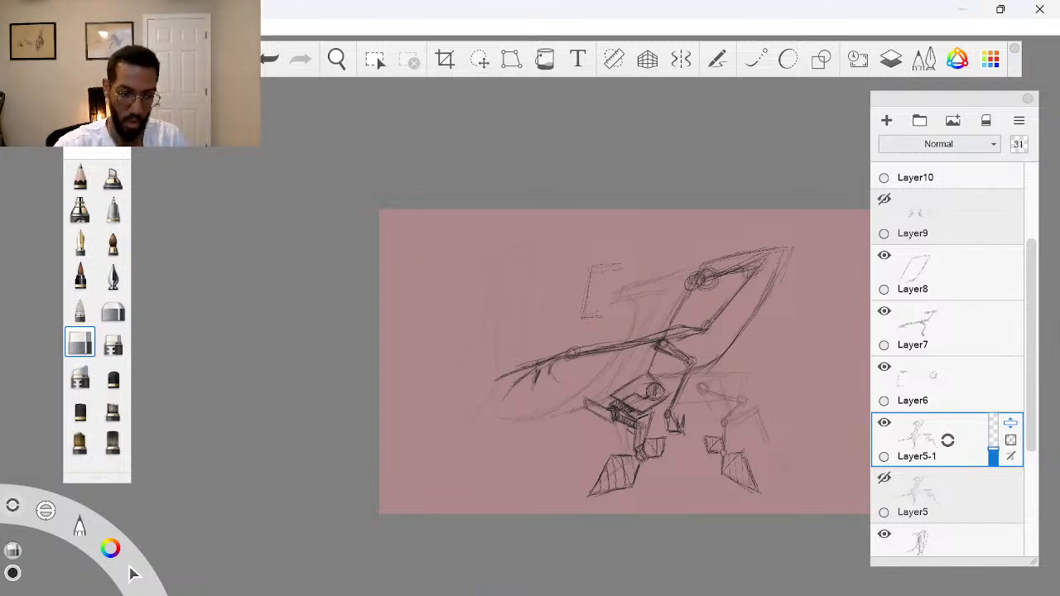
pyautogui.moveTo(240, 93); pyautogui.dragTo(323, 93)
pyautogui.moveTo(768, 441)
pyautogui.mouseDown()
pyautogui.moveTo(760, 407)
pyautogui.moveTo(707, 416)
pyautogui.mouseUp()
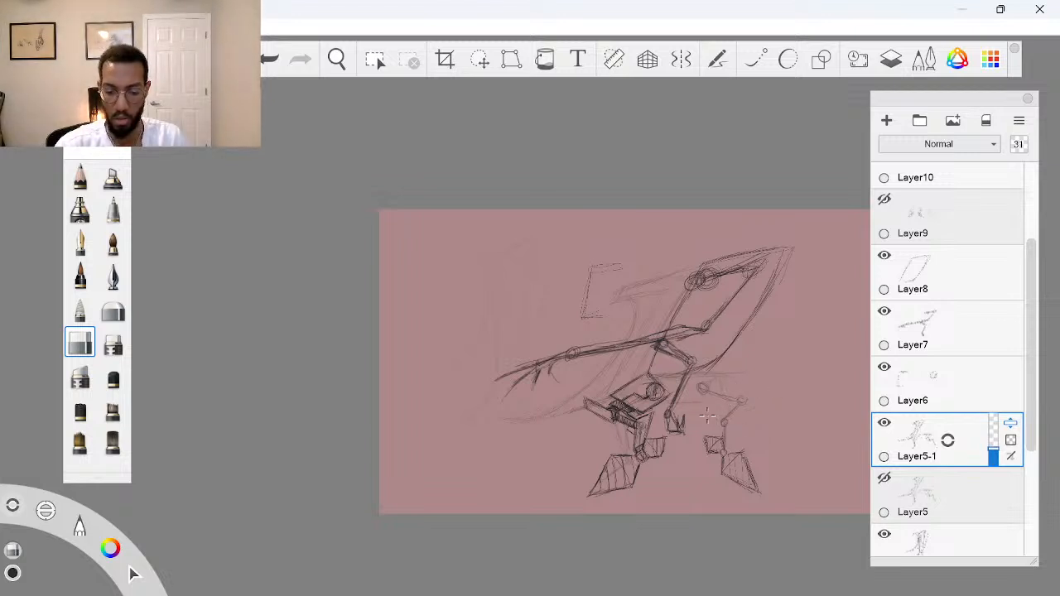
# Erase the remaining rough lines around the front leg on the Layer5 copy and switch back to the pencil
pyautogui.press('space')
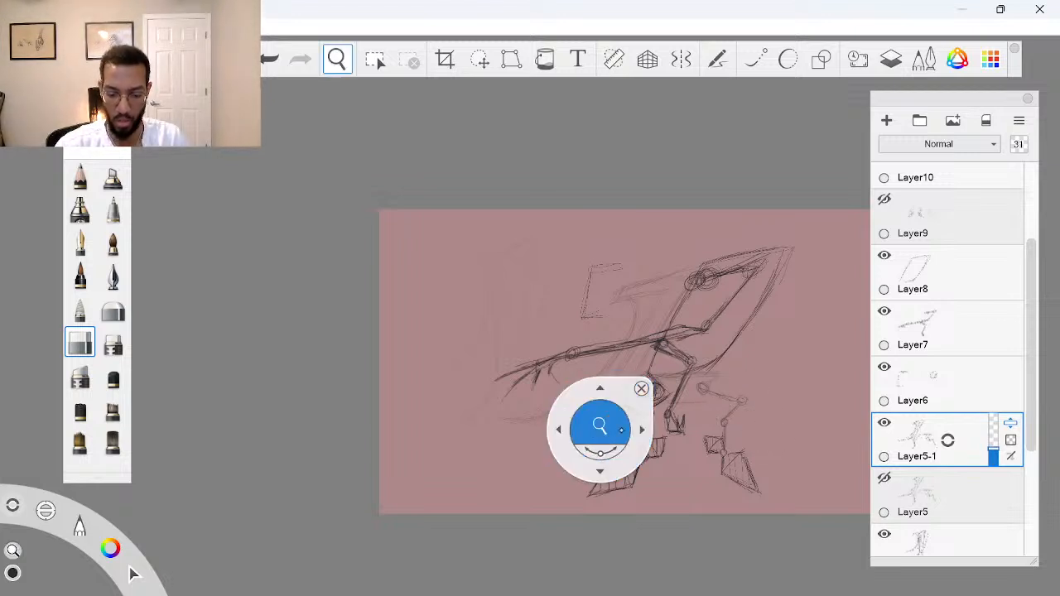
pyautogui.moveTo(600, 431); pyautogui.dragTo(698, 419)
pyautogui.moveTo(640, 517); pyautogui.dragTo(596, 545)
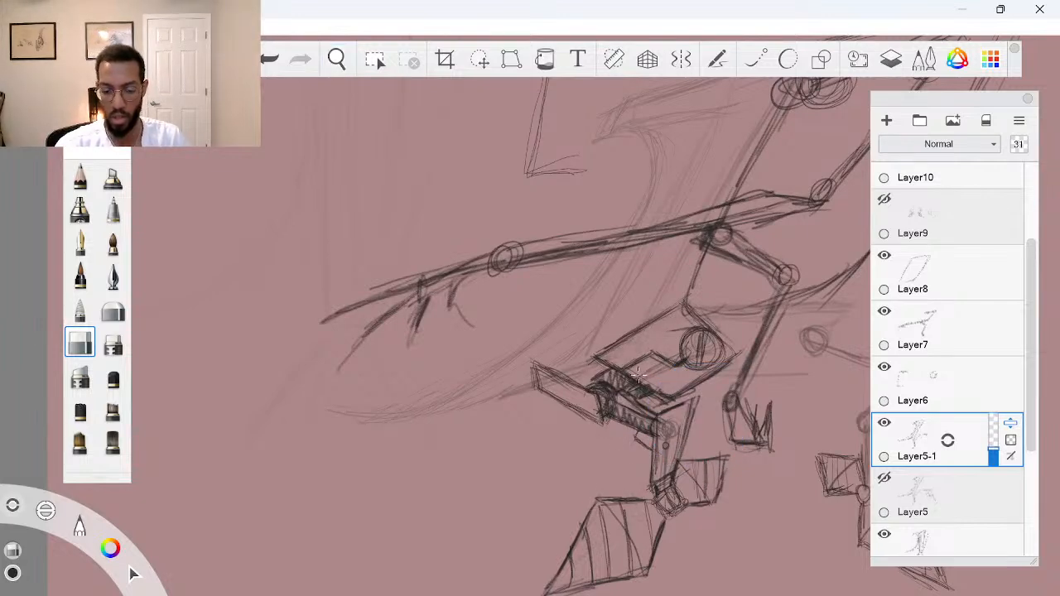
pyautogui.press('space')
pyautogui.moveTo(775, 347); pyautogui.dragTo(722, 434)
pyautogui.moveTo(733, 484); pyautogui.dragTo(633, 501)
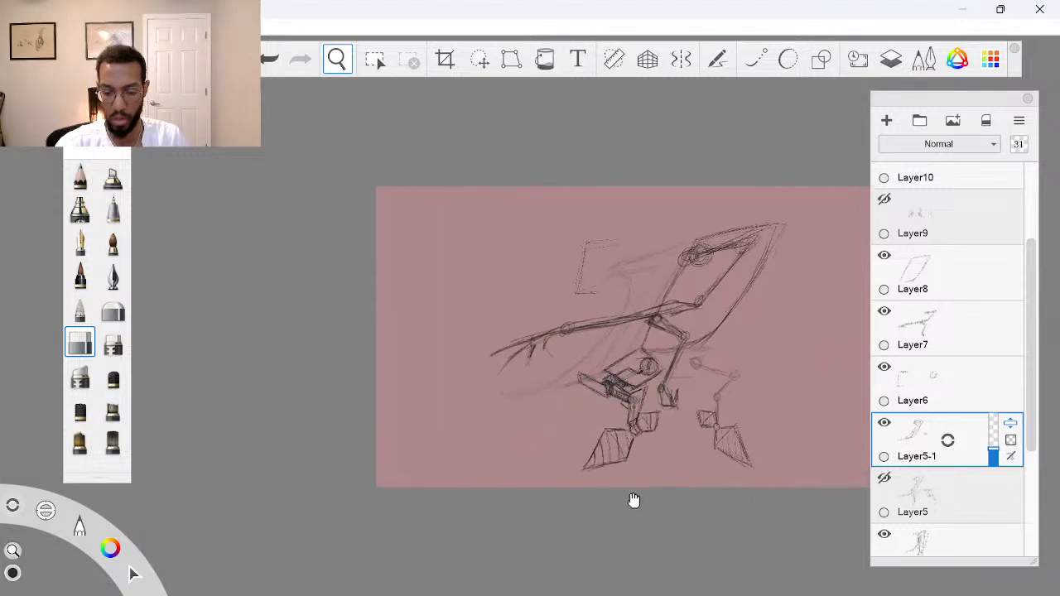
pyautogui.moveTo(702, 362); pyautogui.dragTo(750, 358)
pyautogui.moveTo(778, 458); pyautogui.dragTo(734, 461)
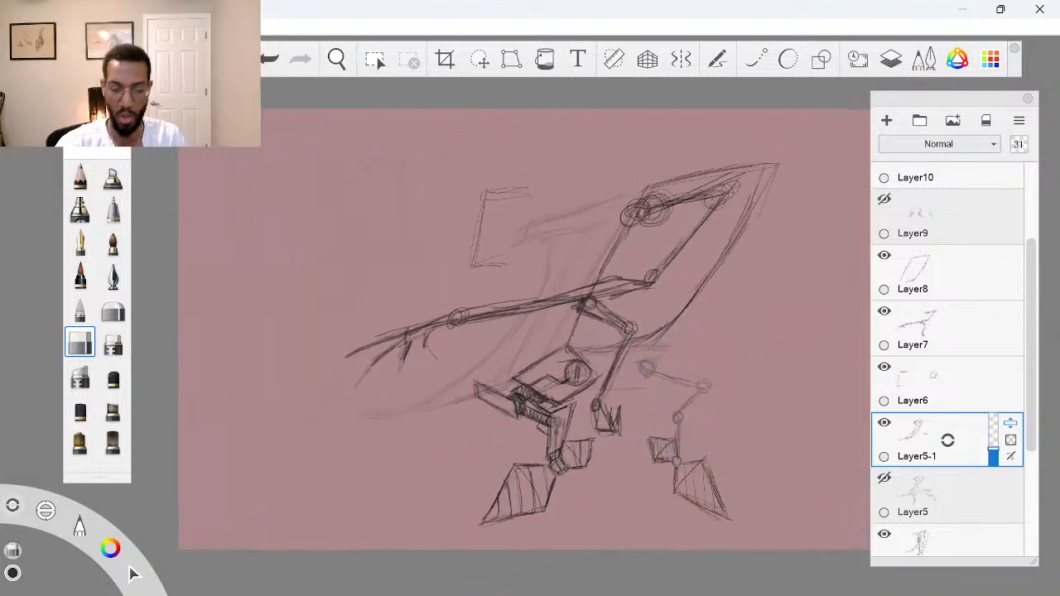
pyautogui.press('e')
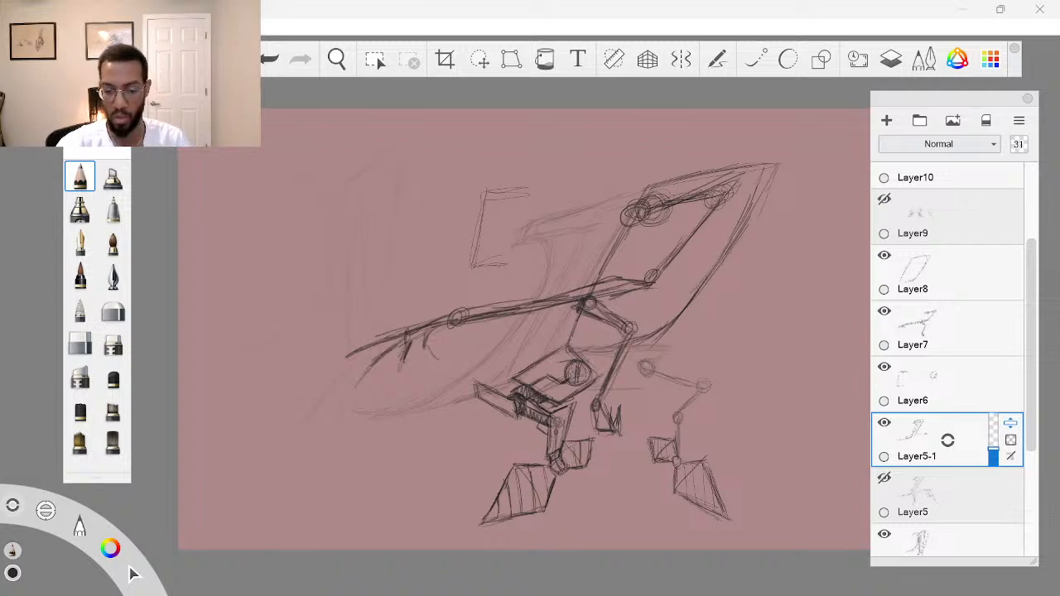
# Hide Layer8 with the body's outline
pyautogui.click(886, 254)
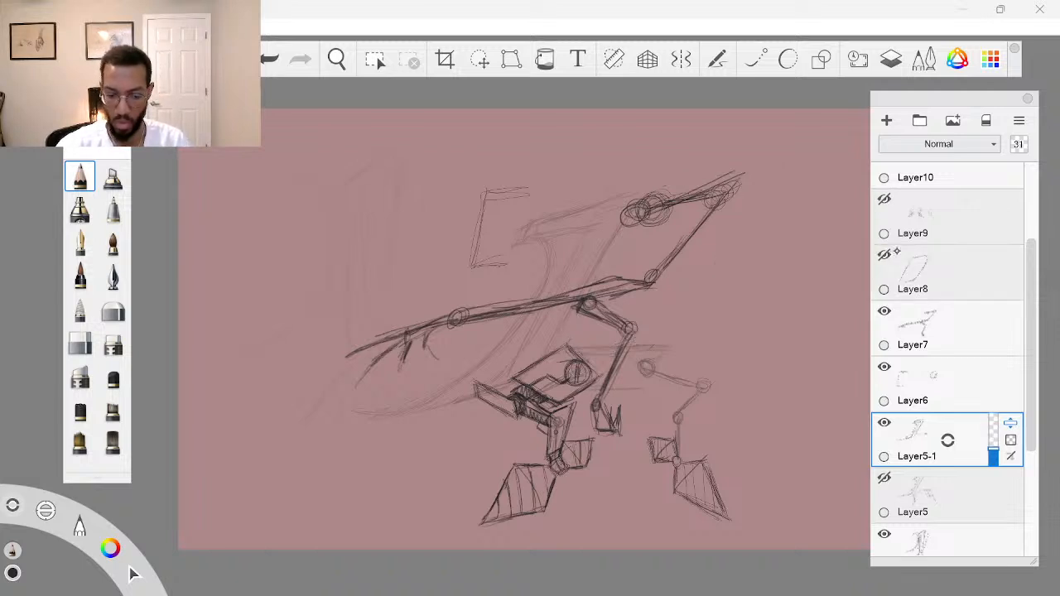
pyautogui.press('space')
pyautogui.moveTo(698, 376); pyautogui.dragTo(731, 366)
pyautogui.moveTo(722, 423); pyautogui.dragTo(701, 391)
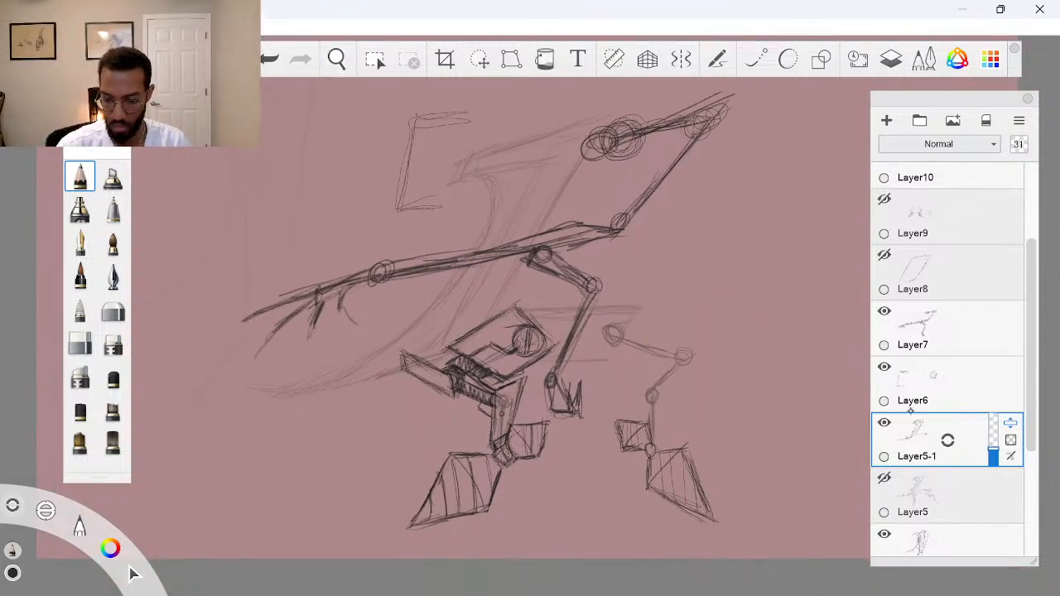
# Duplicate the group holding the front leg layers
pyautogui.moveTo(1034, 353); pyautogui.dragTo(1006, 255)
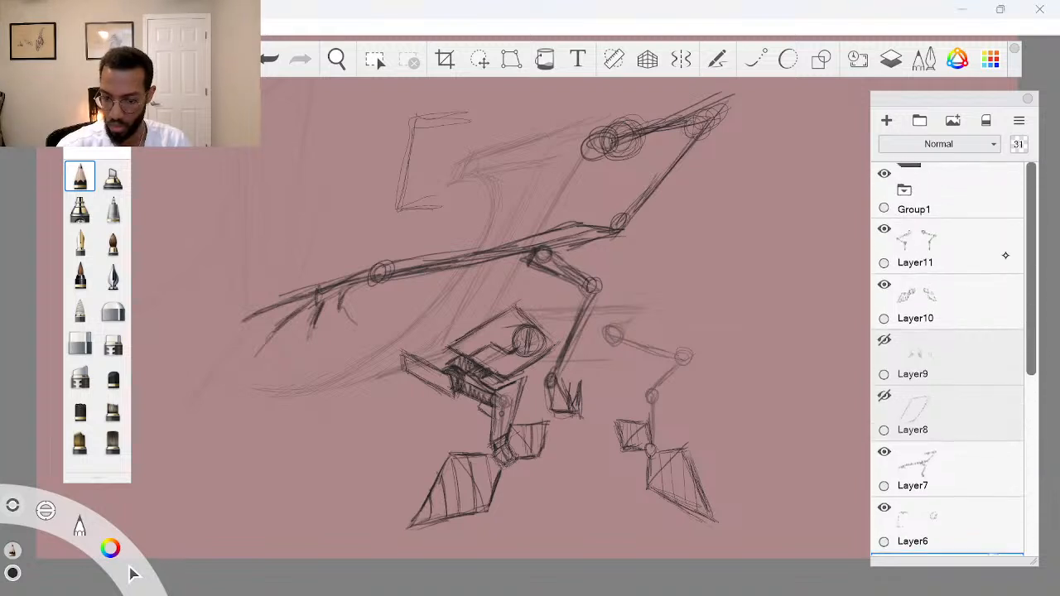
pyautogui.click(950, 201)
pyautogui.moveTo(954, 195); pyautogui.dragTo(921, 162)
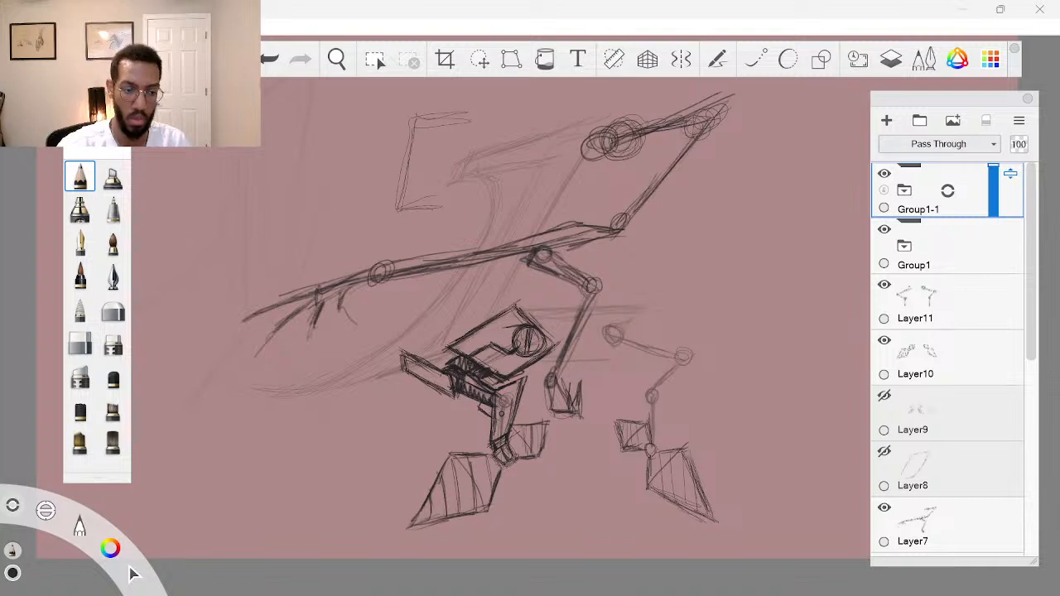
# Merge the duplicated leg group into a single layer and mirror that layer horizontally
pyautogui.click(72, 27)
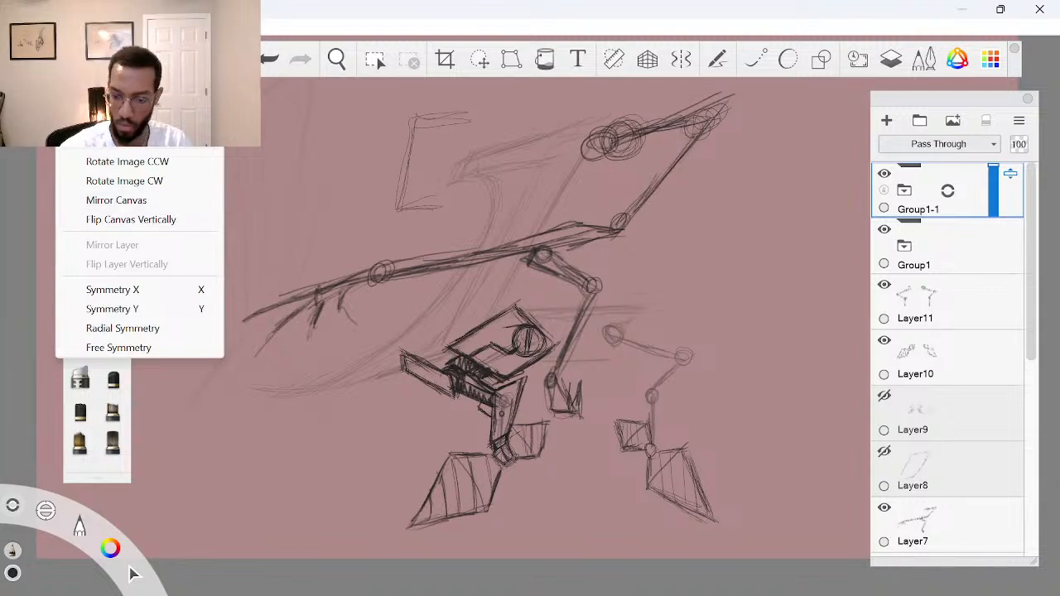
pyautogui.click(977, 188)
pyautogui.moveTo(957, 192); pyautogui.dragTo(955, 221)
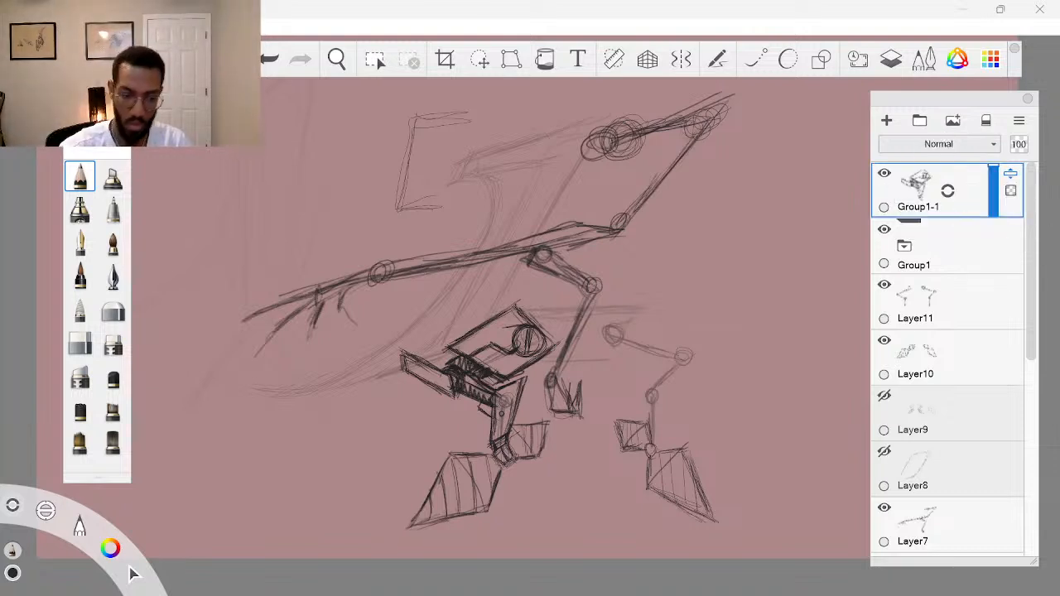
pyautogui.click(73, 27)
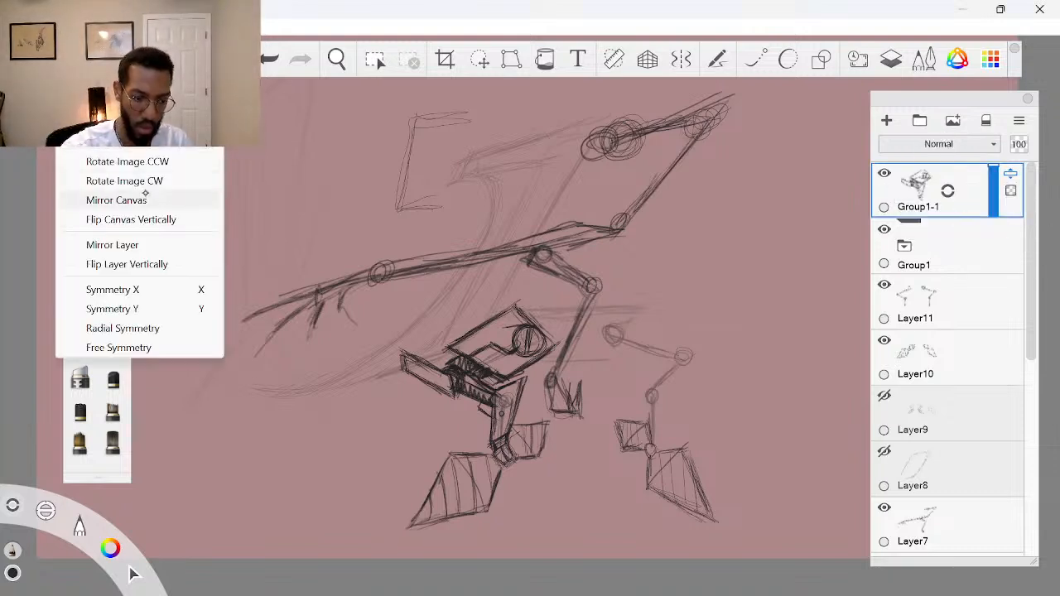
pyautogui.click(156, 244)
# Move the mirrored leg over the rear foot so its ankle lines up with the rear ankle joint
pyautogui.click(133, 571)
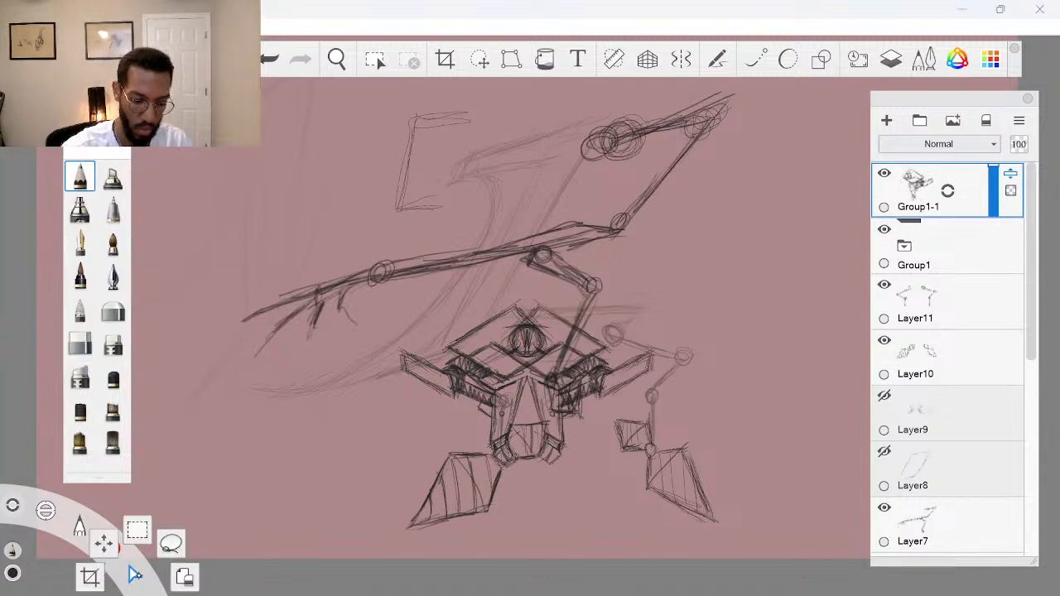
pyautogui.moveTo(688, 465); pyautogui.dragTo(786, 460)
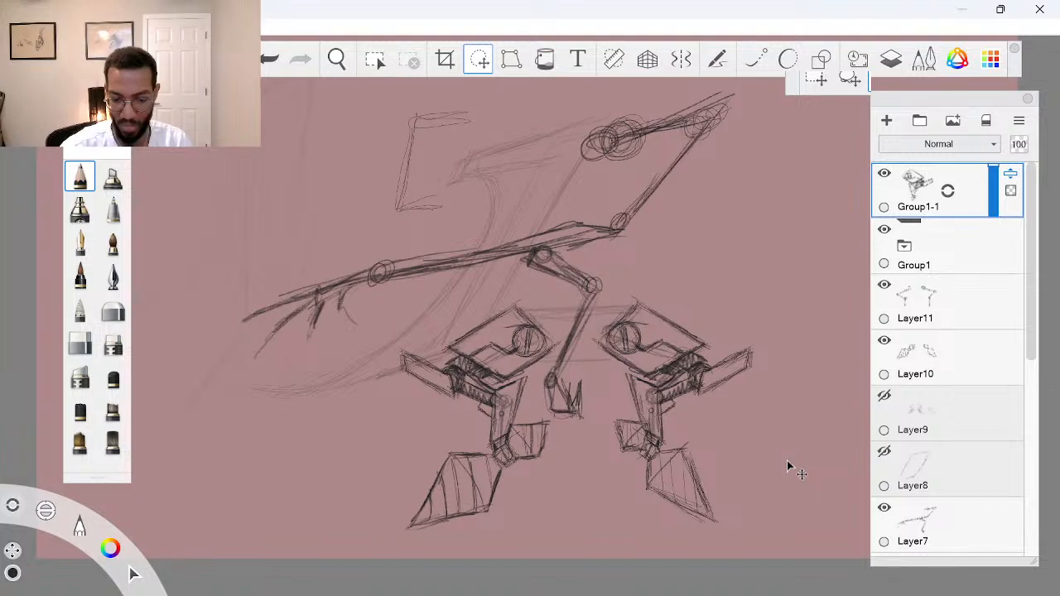
pyautogui.moveTo(755, 424); pyautogui.dragTo(742, 426)
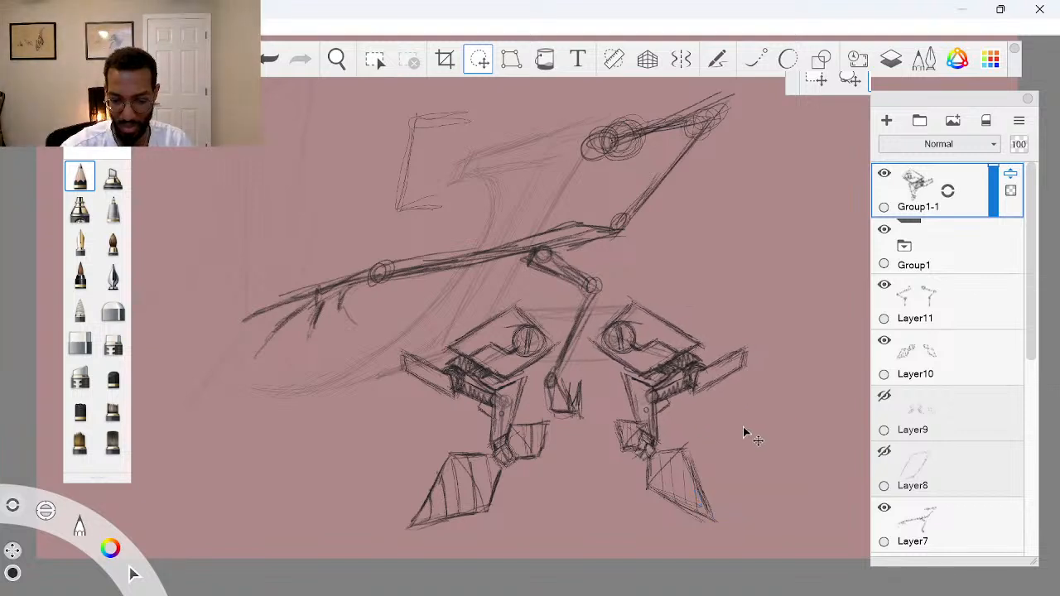
pyautogui.click(777, 431)
# Add a new layer above the mirrored leg and slightly lower the mirrored leg layer's opacity, leaving the new layer active
pyautogui.press('space')
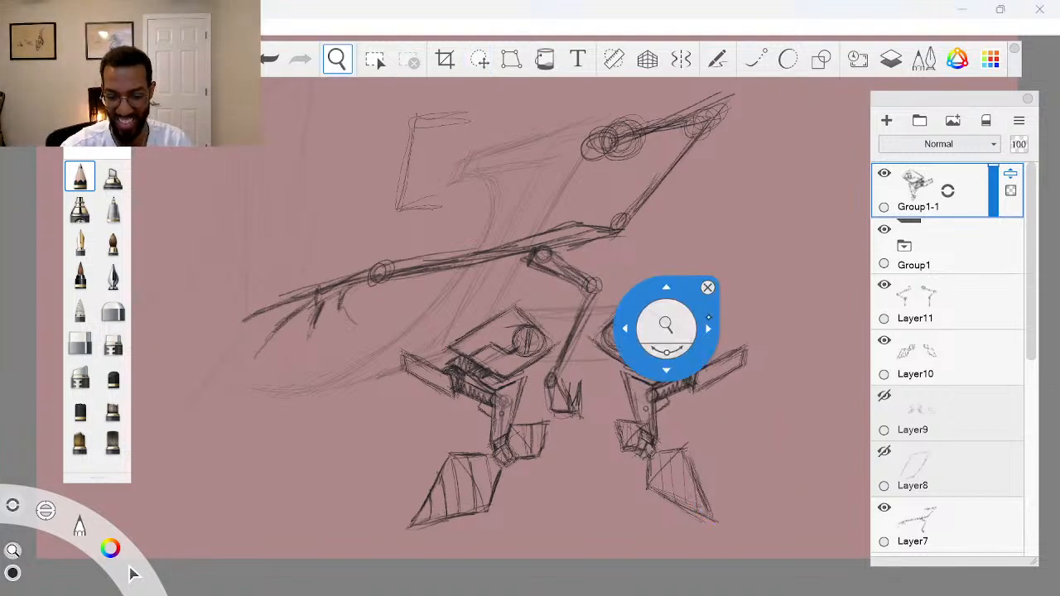
pyautogui.moveTo(665, 328); pyautogui.dragTo(582, 379)
pyautogui.moveTo(709, 483); pyautogui.dragTo(689, 503)
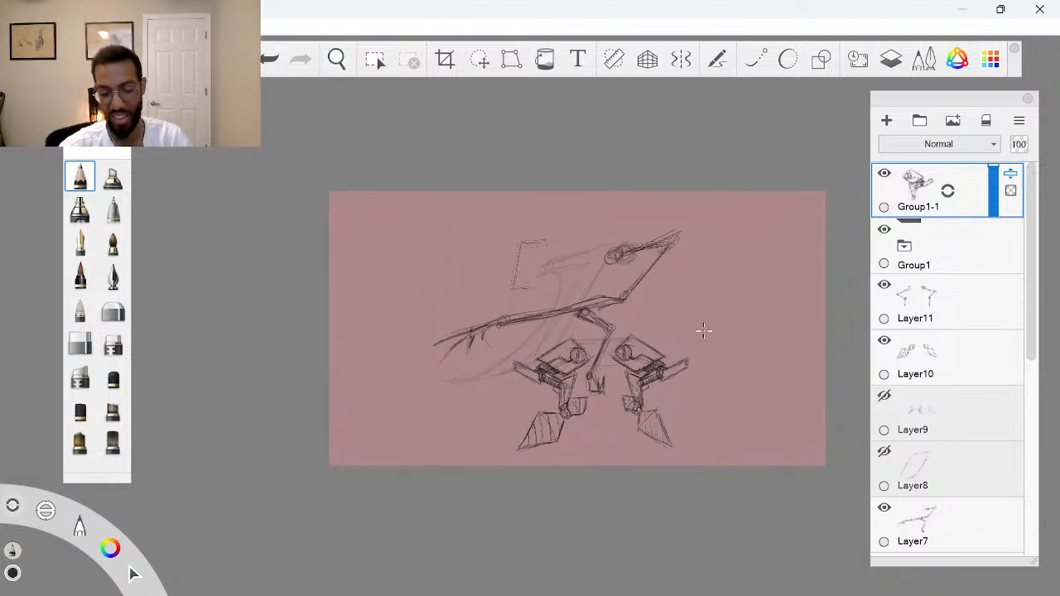
pyautogui.press('space')
pyautogui.moveTo(636, 355); pyautogui.dragTo(706, 355)
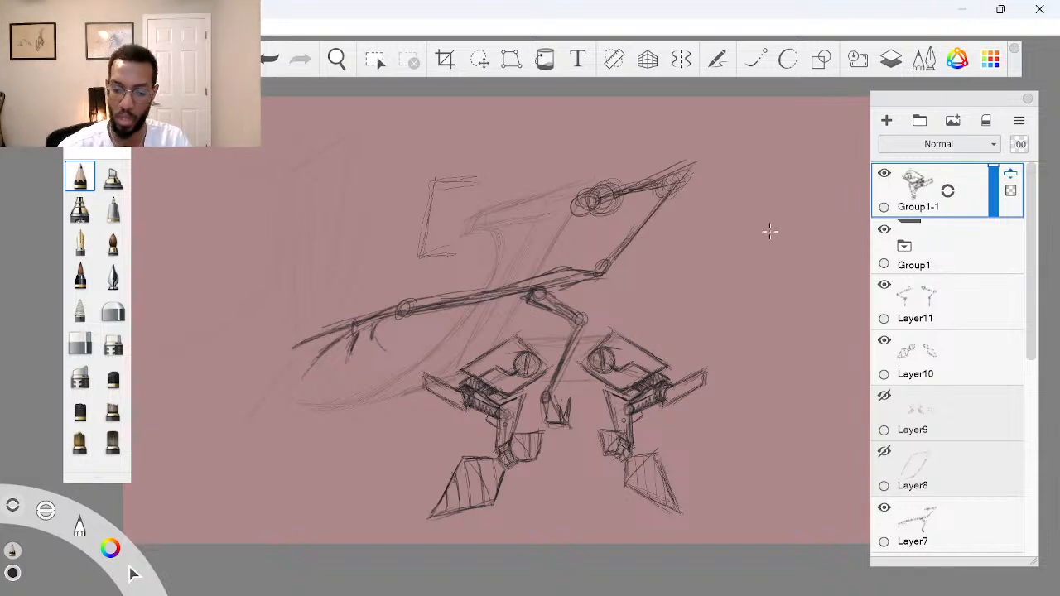
pyautogui.click(947, 191)
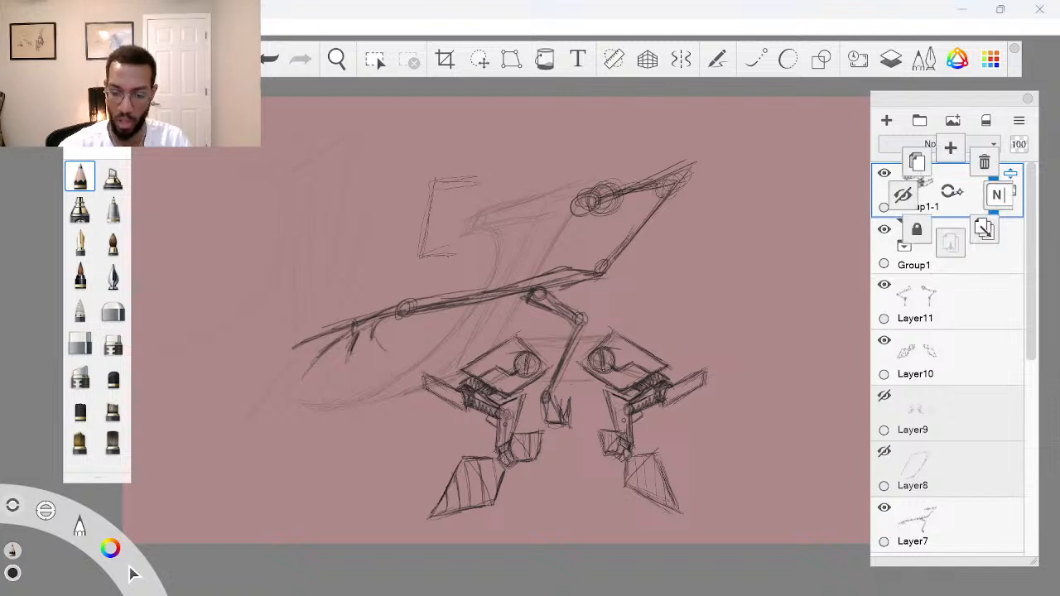
pyautogui.click(947, 146)
pyautogui.click(947, 246)
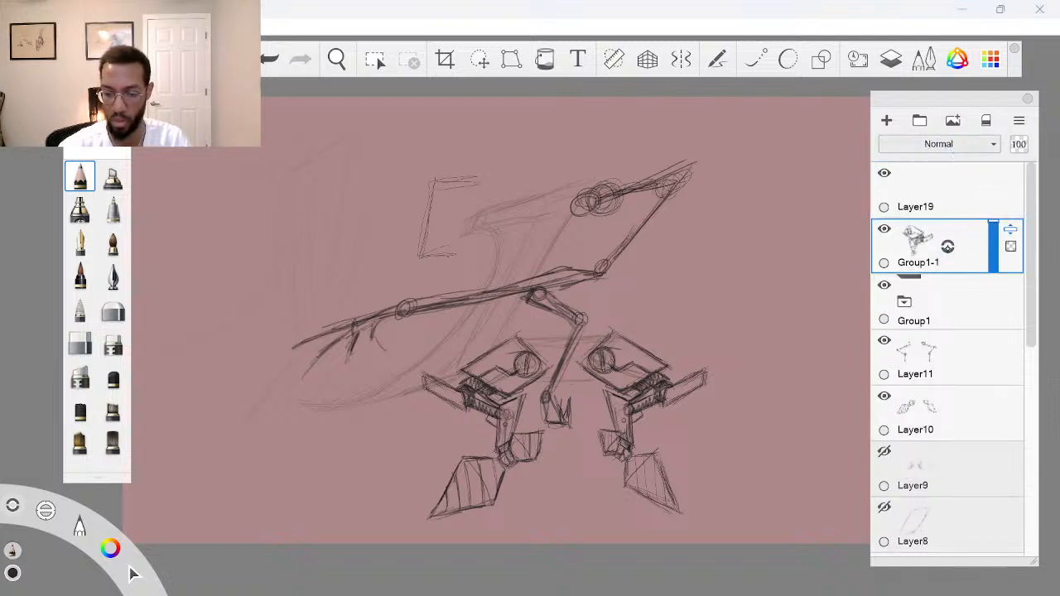
pyautogui.click(989, 254)
pyautogui.moveTo(995, 248)
pyautogui.mouseDown()
pyautogui.moveTo(991, 207)
pyautogui.moveTo(993, 256)
pyautogui.moveTo(993, 204)
pyautogui.moveTo(995, 239)
pyautogui.mouseUp()
pyautogui.click(947, 199)
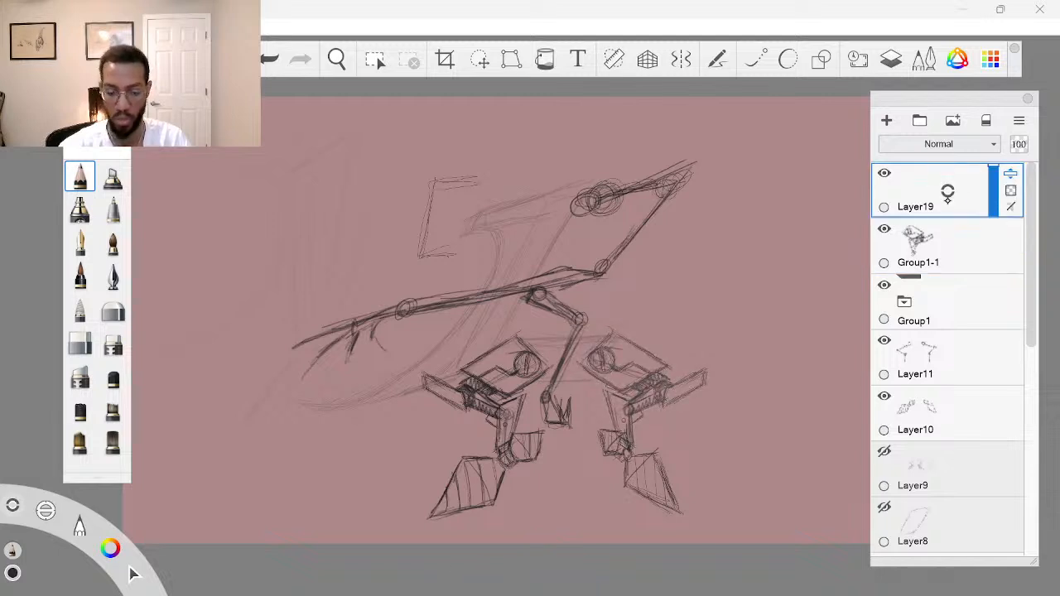
# Sketch a tapered hull panel on the new layer, bridging the hip sections of the front and rear legs
pyautogui.press('space')
pyautogui.moveTo(596, 351); pyautogui.dragTo(671, 352)
pyautogui.moveTo(675, 423); pyautogui.dragTo(716, 398)
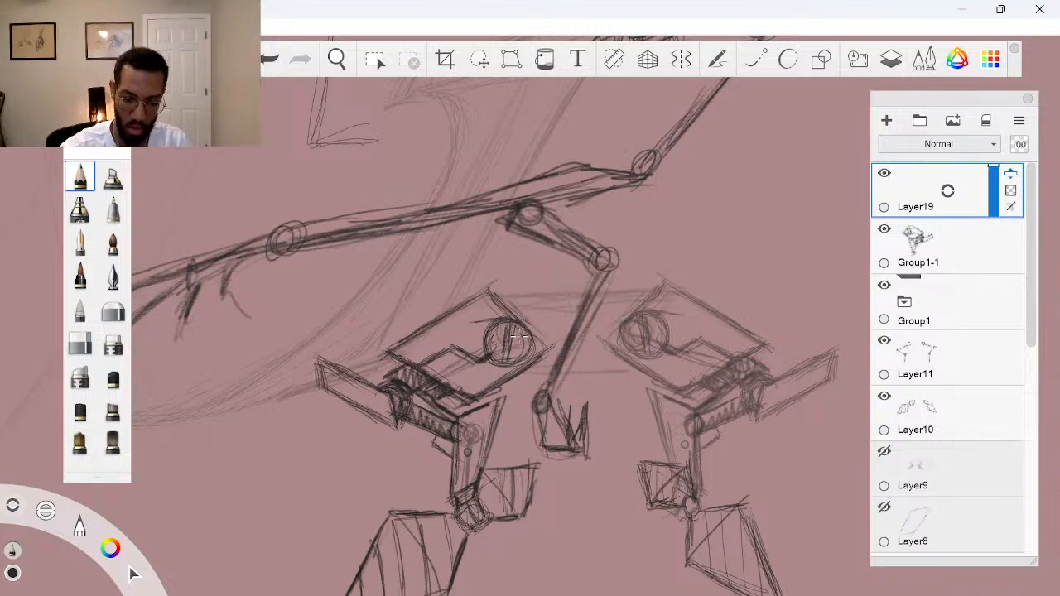
pyautogui.moveTo(524, 360)
pyautogui.mouseDown()
pyautogui.moveTo(534, 388)
pyautogui.moveTo(633, 381)
pyautogui.moveTo(617, 385)
pyautogui.moveTo(632, 381)
pyautogui.moveTo(666, 287)
pyautogui.mouseUp()
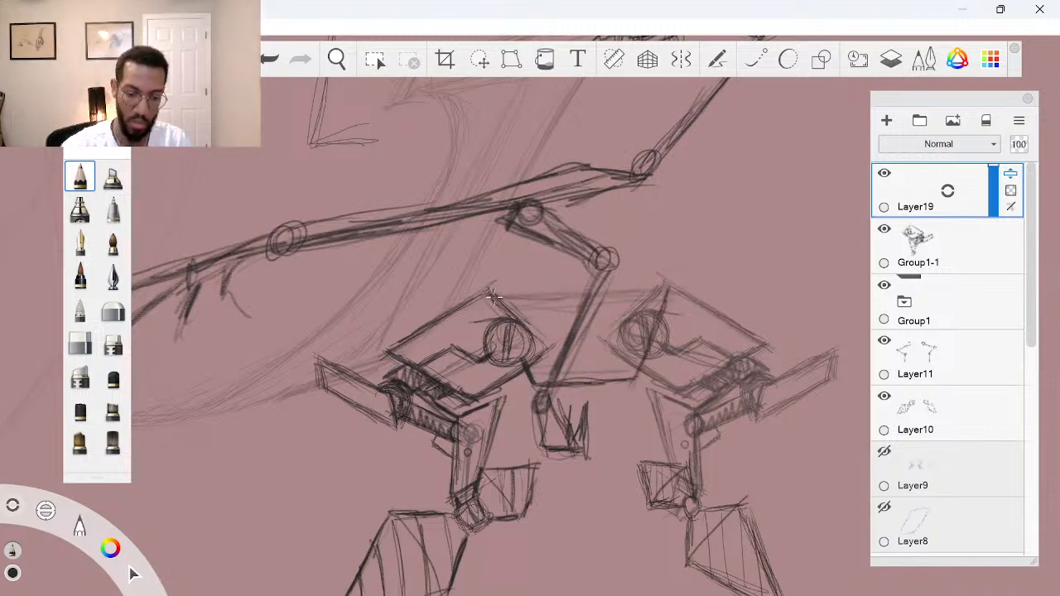
pyautogui.moveTo(502, 291)
pyautogui.mouseDown()
pyautogui.moveTo(668, 286)
pyautogui.moveTo(615, 307)
pyautogui.moveTo(635, 464)
pyautogui.mouseUp()
# Examine the drawing without the skeleton lines by temporarily hiding Layer7
pyautogui.press('space')
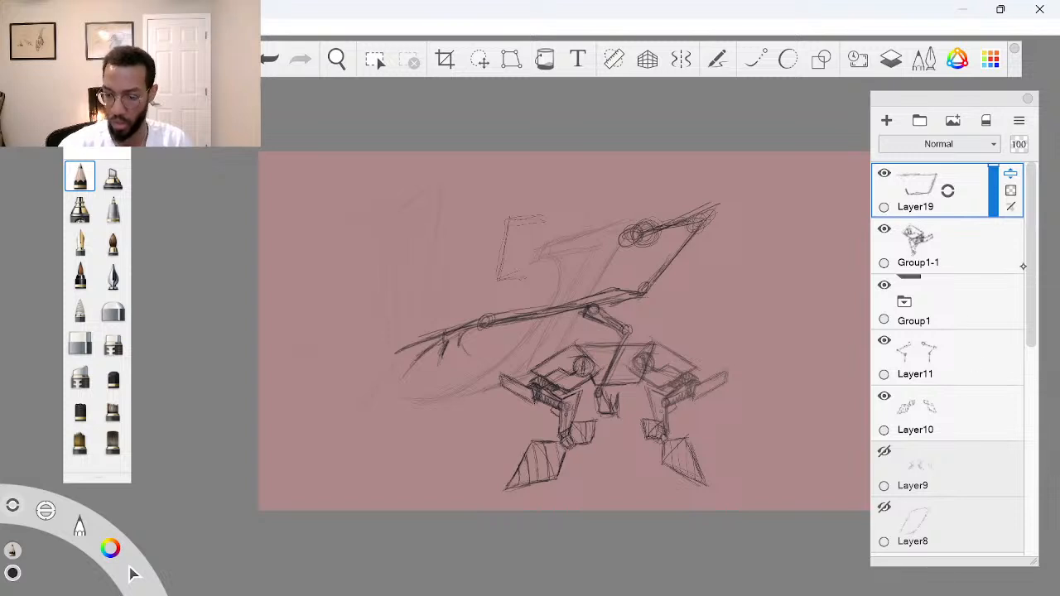
pyautogui.moveTo(1026, 270); pyautogui.dragTo(1033, 365)
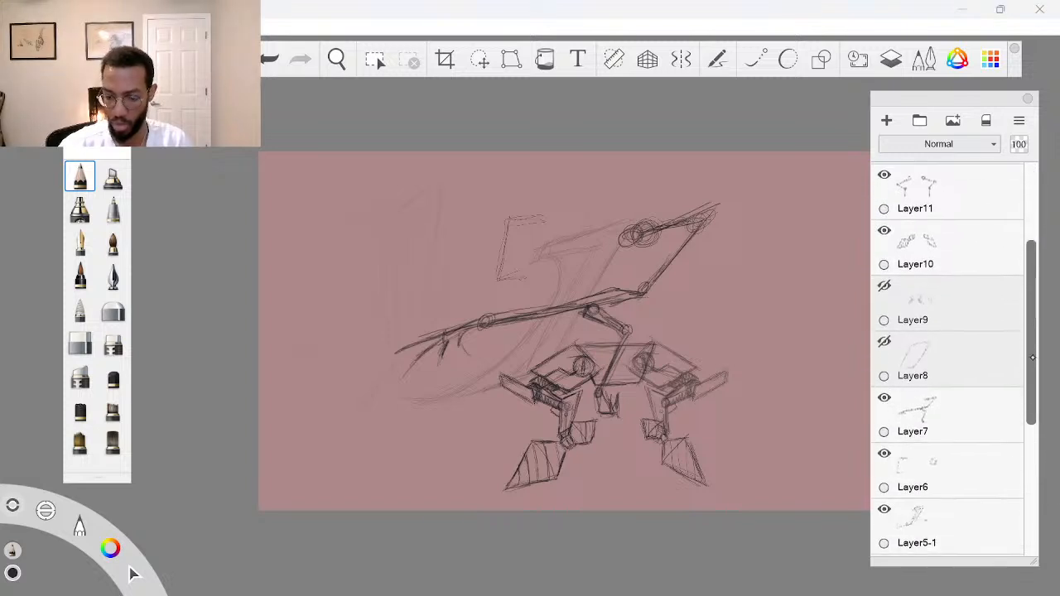
pyautogui.click(884, 398)
pyautogui.press('space')
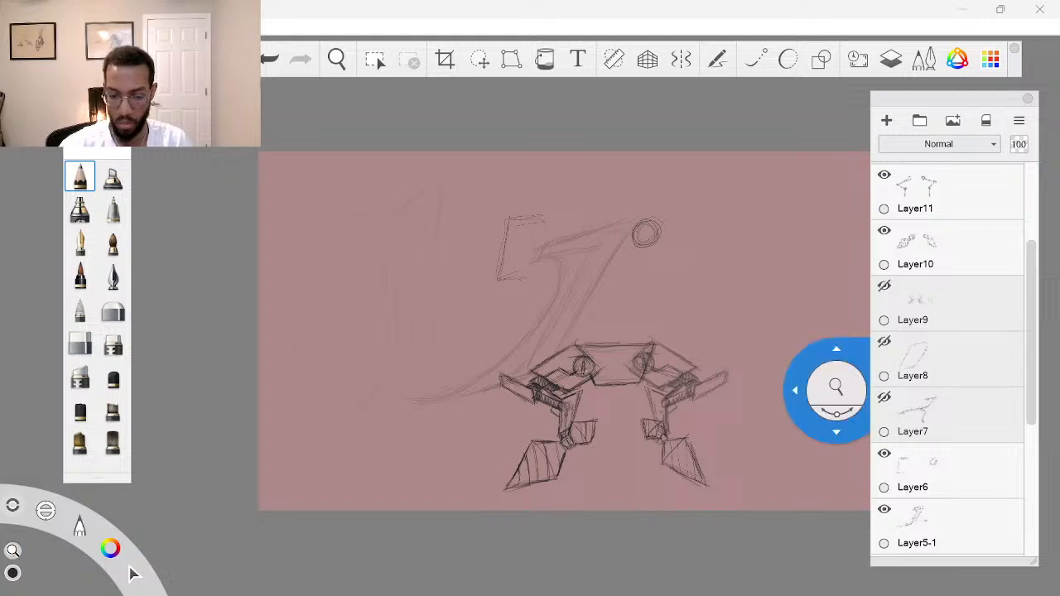
pyautogui.moveTo(732, 273); pyautogui.dragTo(773, 271)
pyautogui.moveTo(747, 361); pyautogui.dragTo(765, 387)
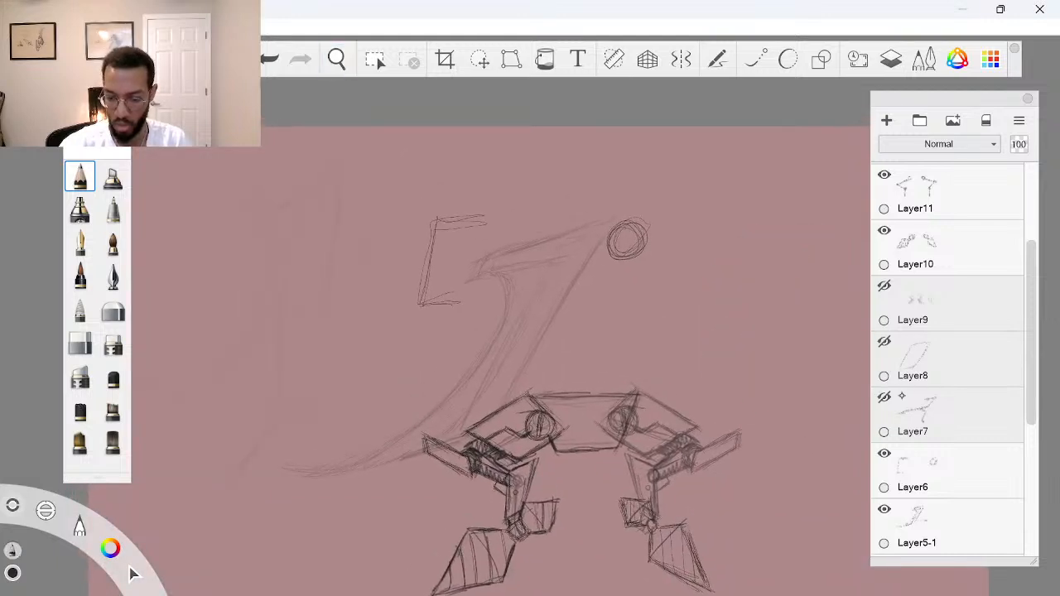
pyautogui.click(884, 398)
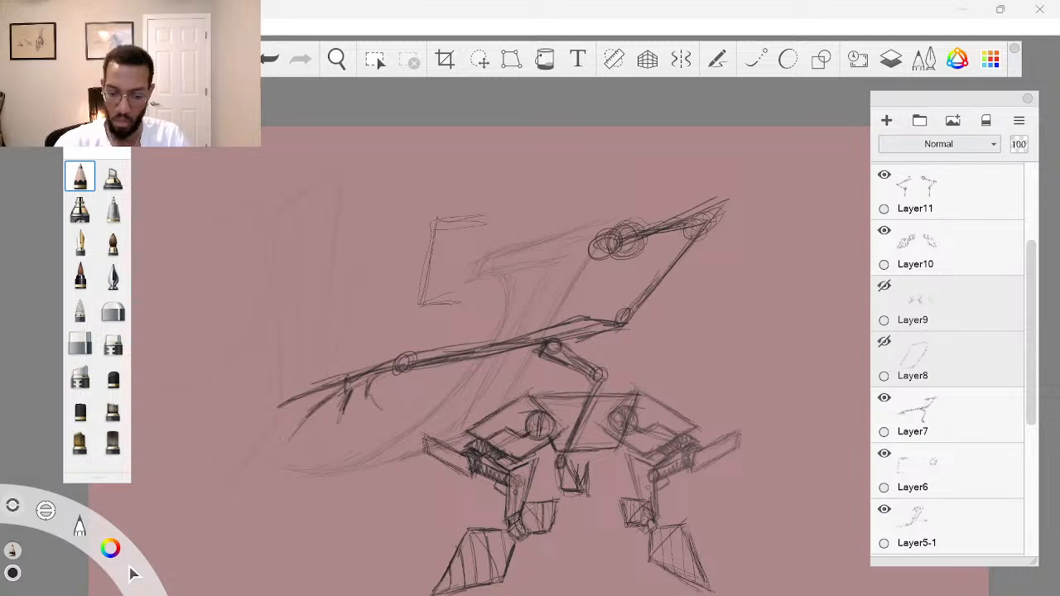
# Lower Layer7's opacity to 27 and add a new layer above it
pyautogui.click(909, 409)
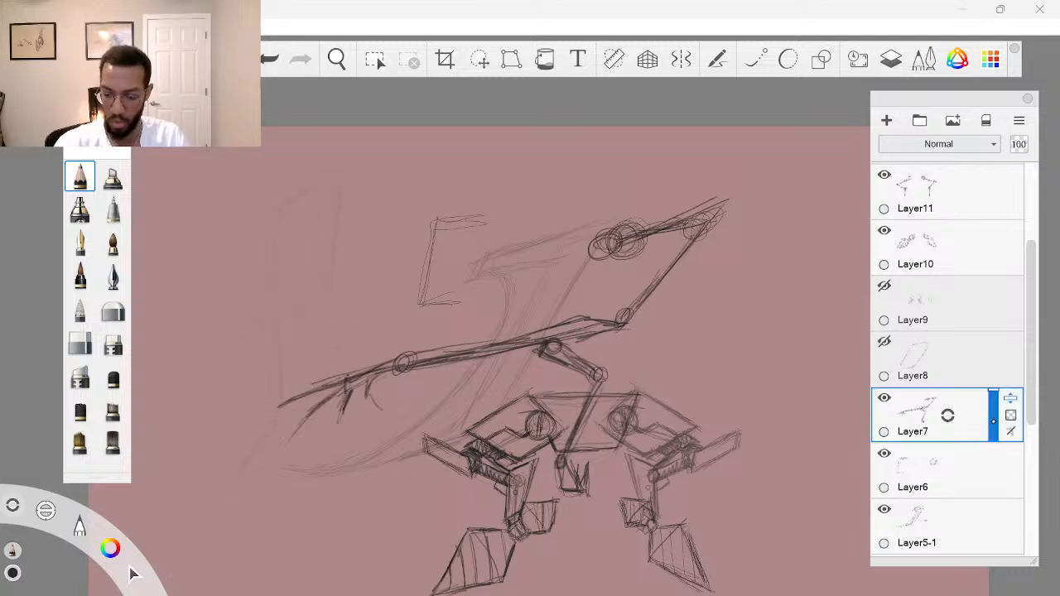
pyautogui.click(993, 426)
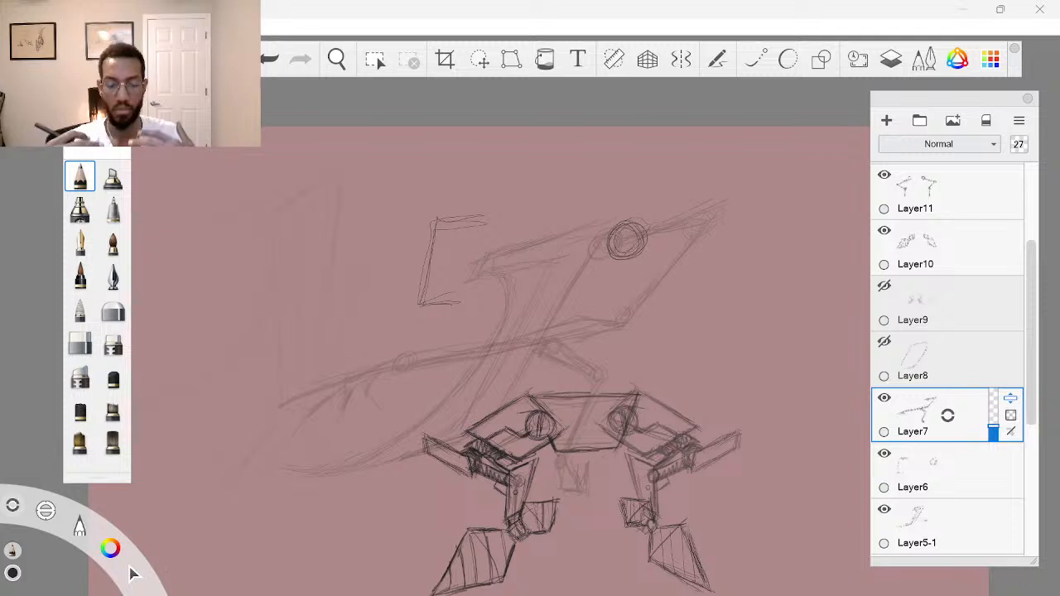
pyautogui.moveTo(948, 415); pyautogui.dragTo(949, 375)
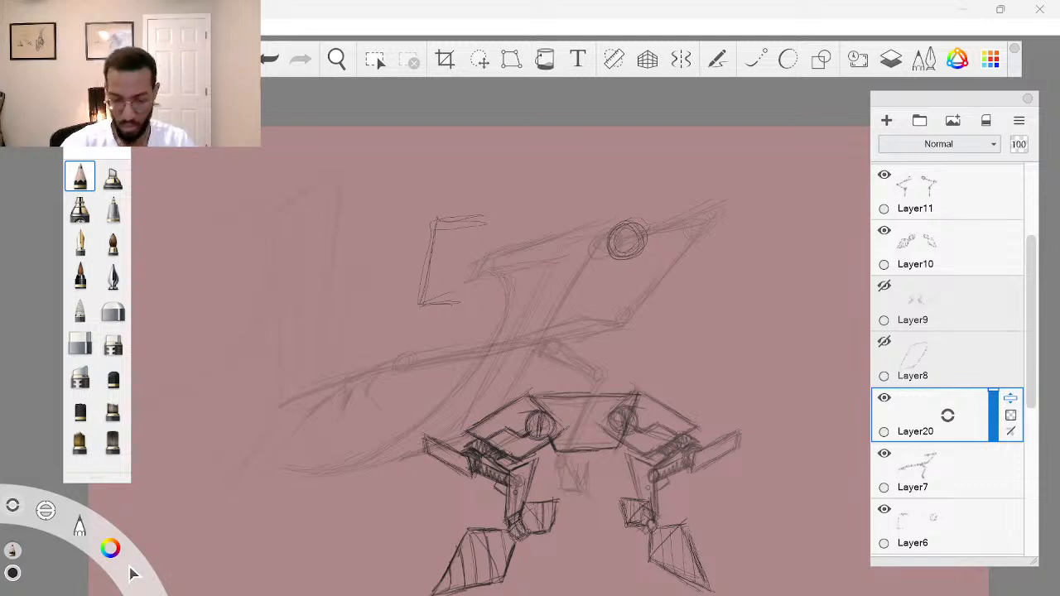
# Draw the two long slanted sides of the upper body block around the shoulder circle and trim their upper ends
pyautogui.press('space')
pyautogui.moveTo(866, 348); pyautogui.dragTo(631, 335)
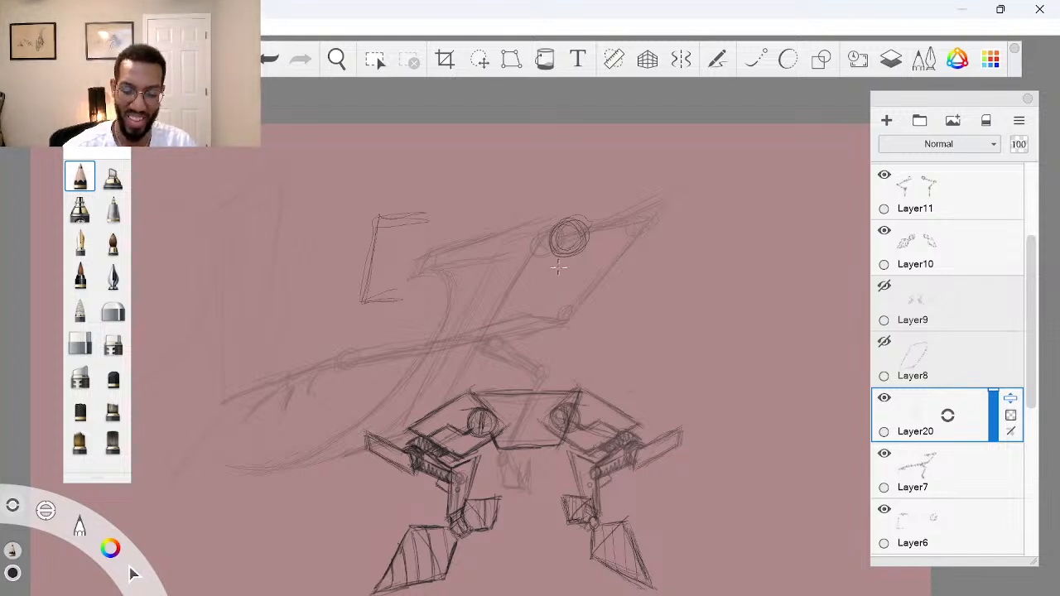
pyautogui.moveTo(527, 304)
pyautogui.mouseDown()
pyautogui.moveTo(566, 240)
pyautogui.moveTo(703, 178)
pyautogui.mouseUp()
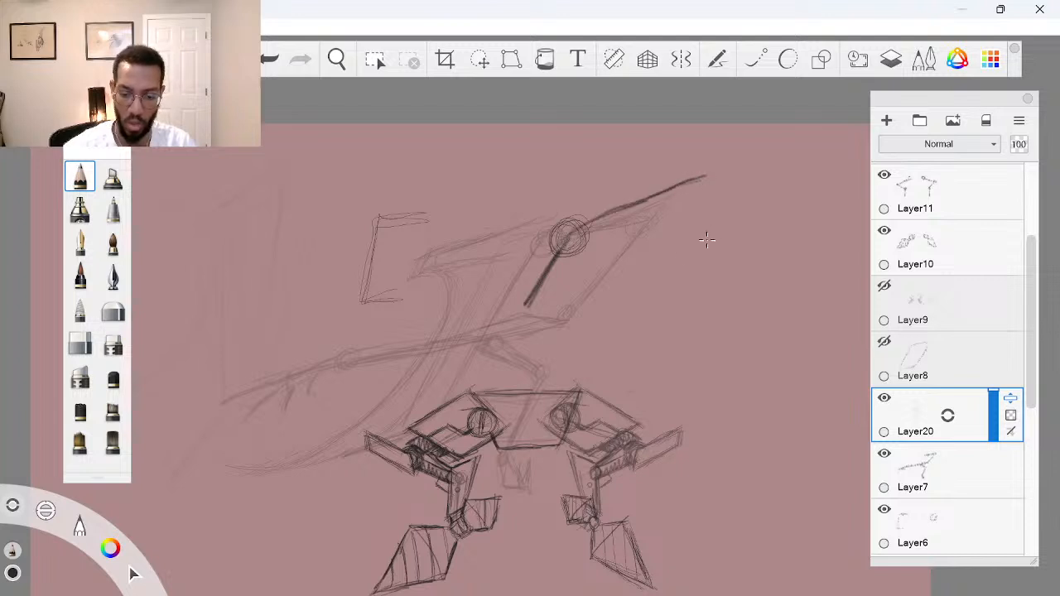
pyautogui.moveTo(602, 343); pyautogui.dragTo(700, 211)
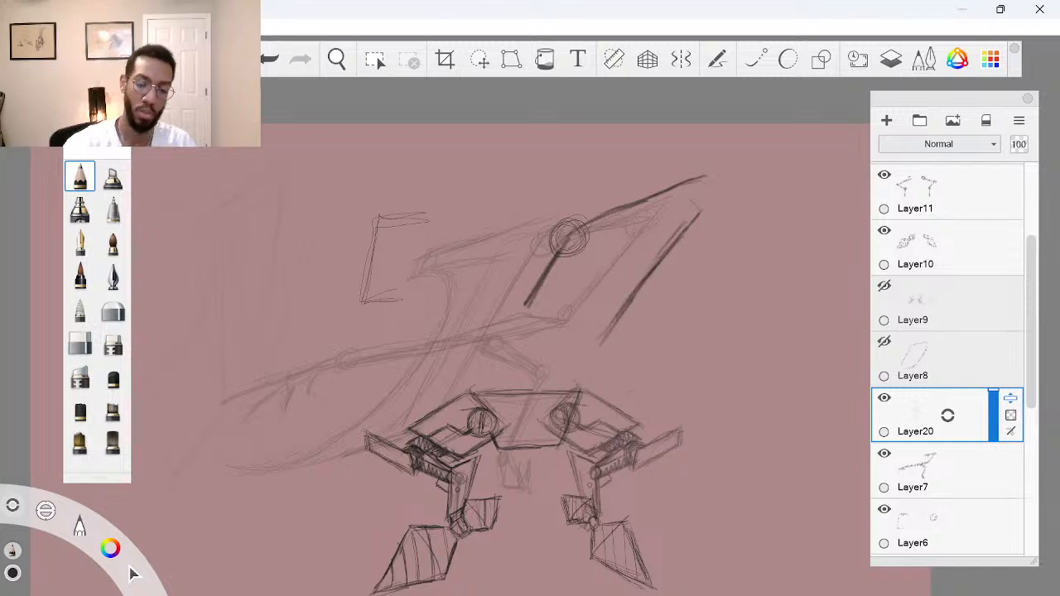
pyautogui.moveTo(684, 184)
pyautogui.mouseDown()
pyautogui.moveTo(710, 180)
pyautogui.moveTo(717, 194)
pyautogui.mouseUp()
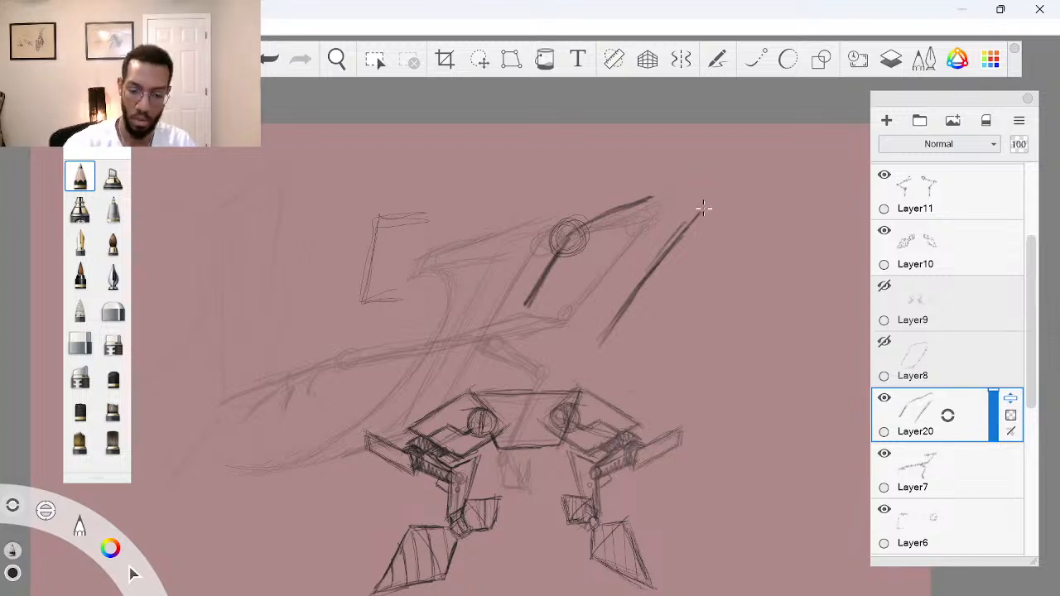
# Close the upper body block with an angled upper corner and a slanted lower edge, and darken its outline
pyautogui.moveTo(652, 197)
pyautogui.mouseDown()
pyautogui.moveTo(697, 220)
pyautogui.moveTo(702, 207)
pyautogui.moveTo(691, 250)
pyautogui.moveTo(679, 213)
pyautogui.moveTo(682, 238)
pyautogui.mouseUp()
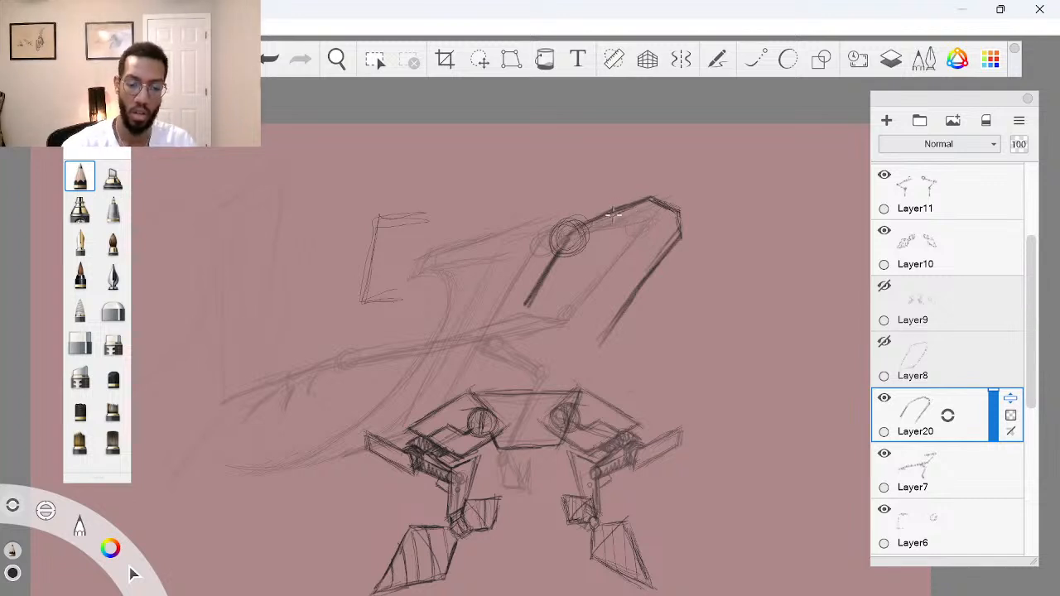
pyautogui.moveTo(609, 214); pyautogui.dragTo(667, 201)
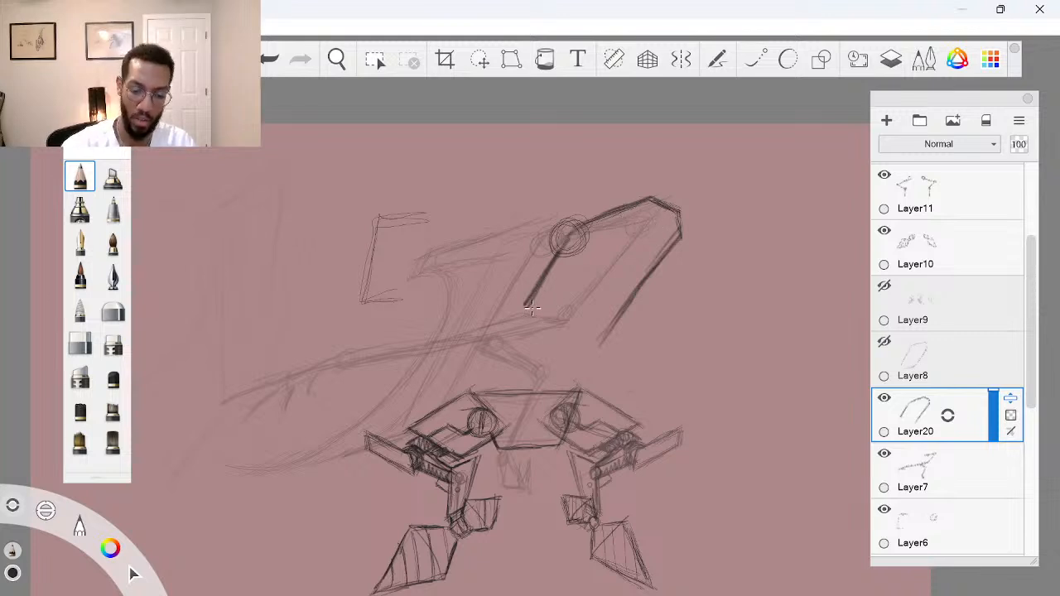
pyautogui.moveTo(525, 304)
pyautogui.mouseDown()
pyautogui.moveTo(592, 342)
pyautogui.moveTo(551, 317)
pyautogui.moveTo(571, 333)
pyautogui.mouseUp()
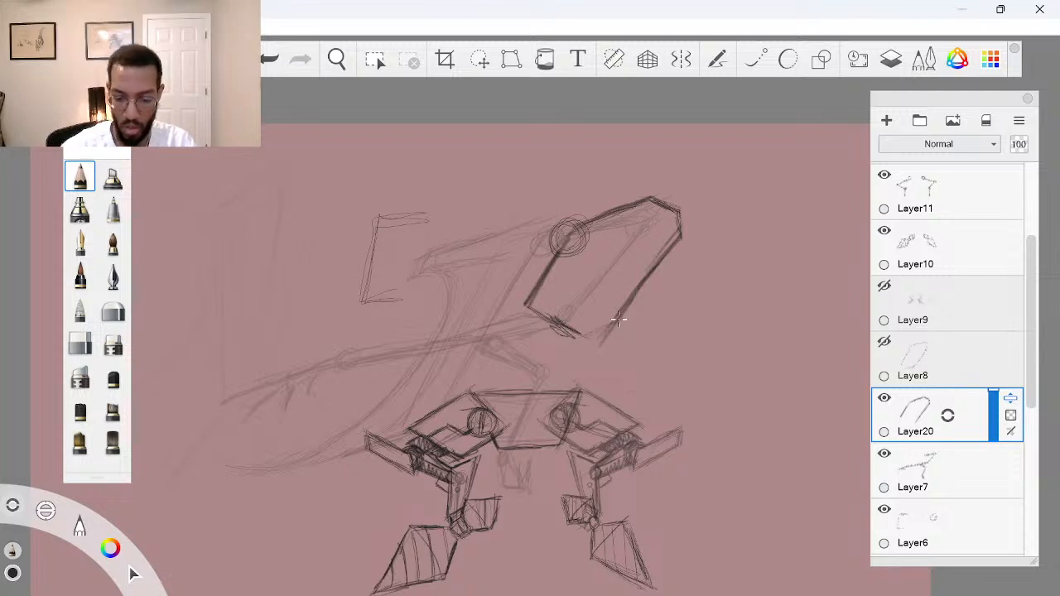
pyautogui.moveTo(576, 332)
pyautogui.mouseDown()
pyautogui.moveTo(600, 345)
pyautogui.moveTo(627, 307)
pyautogui.mouseUp()
pyautogui.moveTo(603, 341)
pyautogui.mouseDown()
pyautogui.moveTo(662, 250)
pyautogui.moveTo(663, 258)
pyautogui.mouseUp()
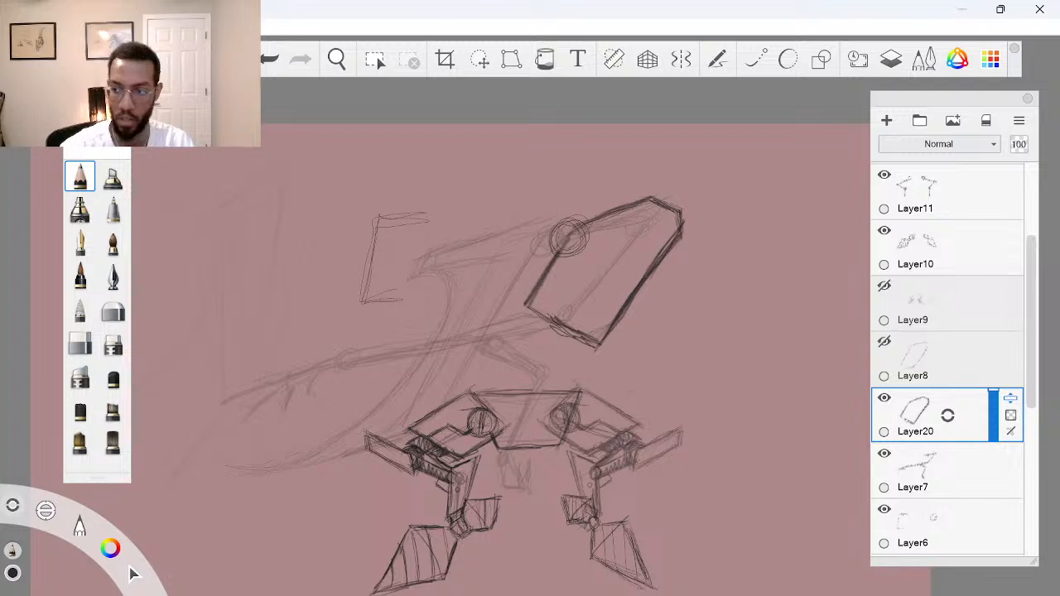
# Start a second body block below the upper one, drawing its short joint edge, long upper edge and front slope toward the legs
pyautogui.press('space')
pyautogui.moveTo(522, 279); pyautogui.dragTo(534, 245)
pyautogui.moveTo(547, 317); pyautogui.dragTo(663, 308)
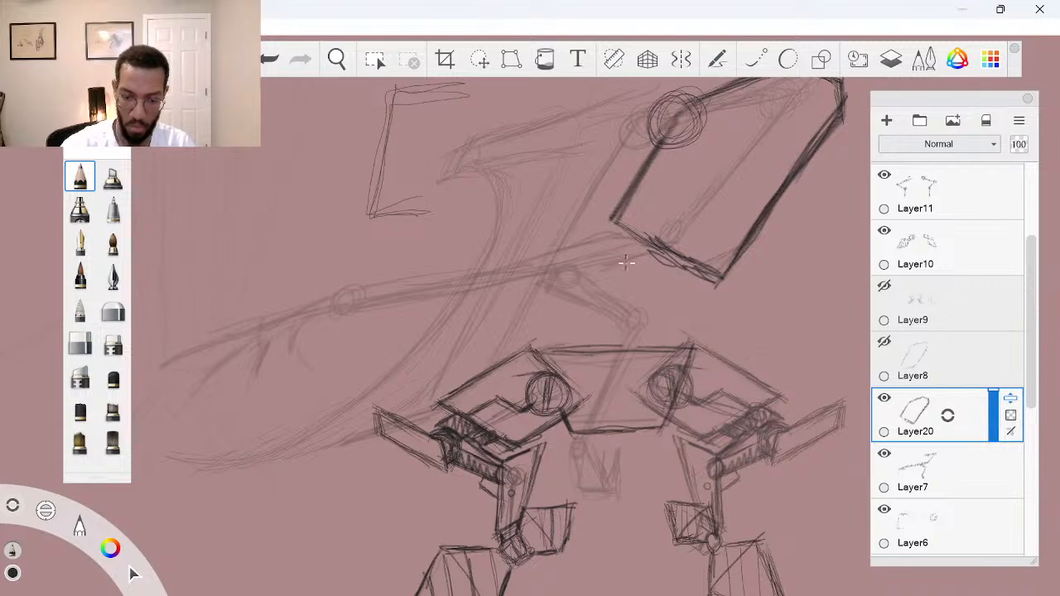
pyautogui.moveTo(597, 230); pyautogui.dragTo(650, 271)
pyautogui.press('space')
pyautogui.moveTo(596, 316); pyautogui.dragTo(657, 345)
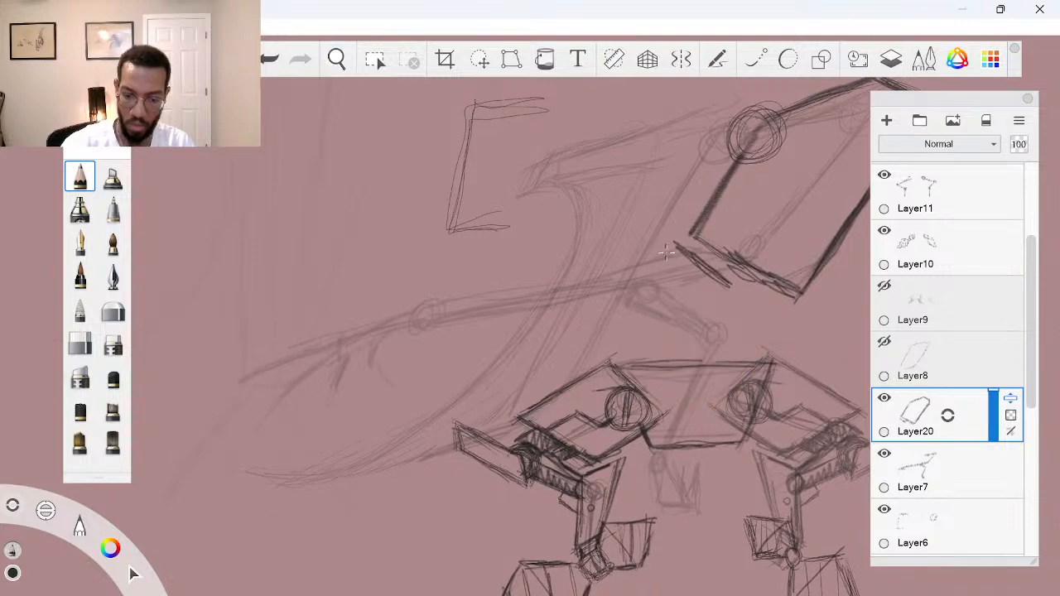
pyautogui.moveTo(669, 251)
pyautogui.mouseDown()
pyautogui.moveTo(557, 282)
pyautogui.moveTo(580, 275)
pyautogui.moveTo(560, 286)
pyautogui.moveTo(581, 329)
pyautogui.moveTo(535, 295)
pyautogui.moveTo(621, 365)
pyautogui.mouseUp()
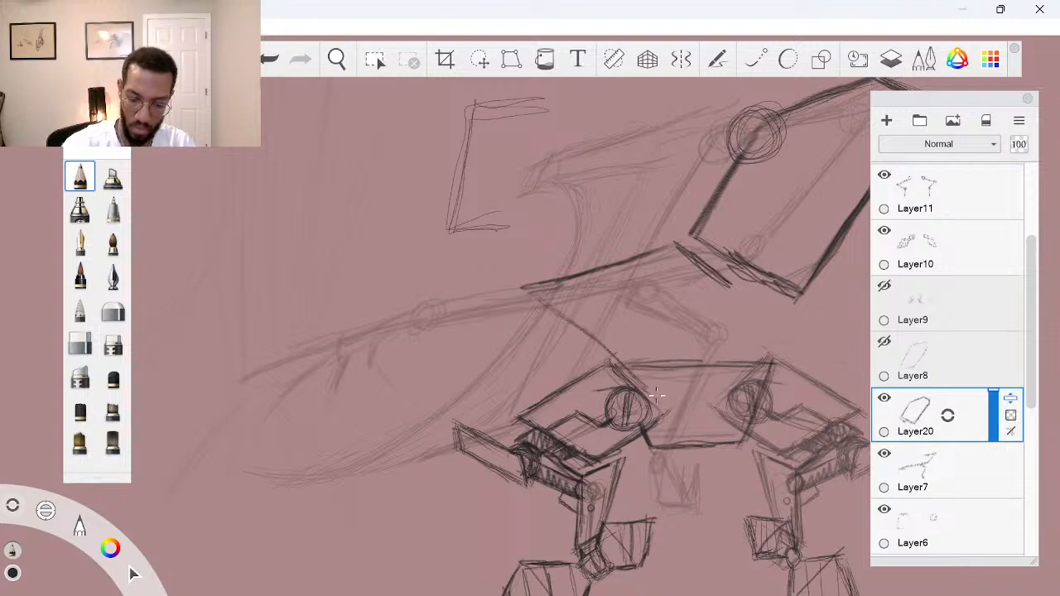
# Complete the lower body block's outline with a firm front slope, a lower edge above the hull panel and a rear edge
pyautogui.press('space')
pyautogui.moveTo(710, 458); pyautogui.dragTo(654, 488)
pyautogui.moveTo(484, 320)
pyautogui.mouseDown()
pyautogui.moveTo(587, 398)
pyautogui.moveTo(643, 404)
pyautogui.moveTo(621, 402)
pyautogui.moveTo(705, 362)
pyautogui.mouseUp()
pyautogui.moveTo(584, 414); pyautogui.dragTo(703, 366)
pyautogui.moveTo(634, 395); pyautogui.dragTo(721, 362)
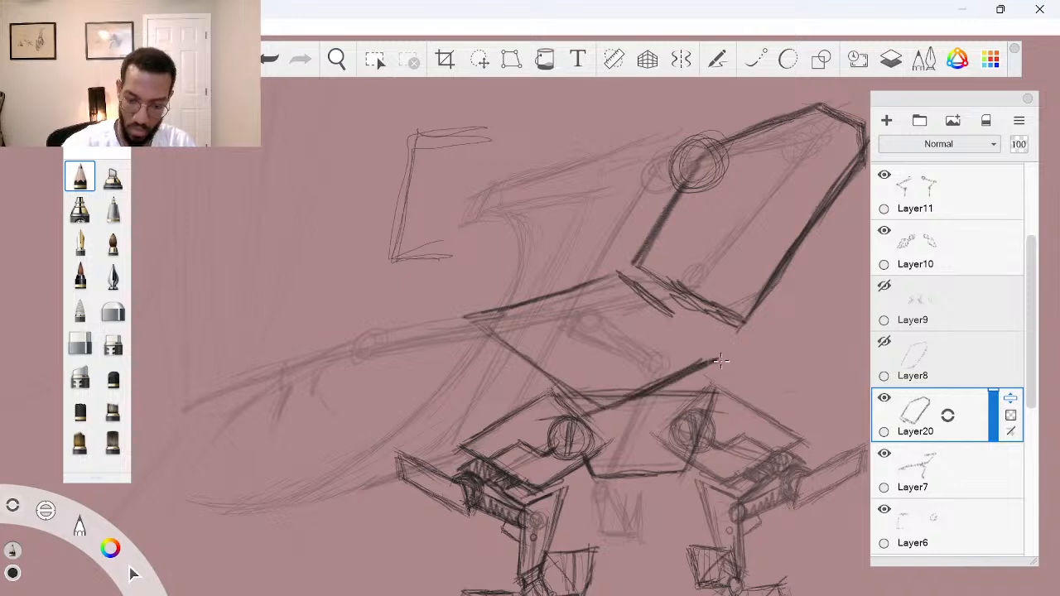
pyautogui.moveTo(642, 298); pyautogui.dragTo(718, 359)
pyautogui.moveTo(671, 314); pyautogui.dragTo(727, 361)
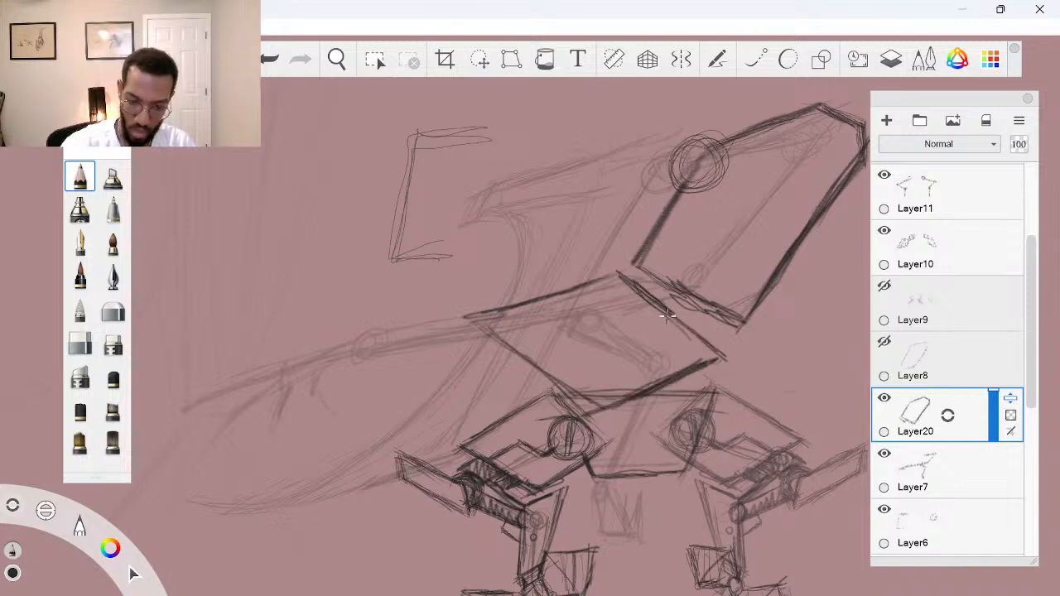
# Darken the lower body block's joint edge and draw a small pivot circle between the two body blocks
pyautogui.moveTo(613, 258); pyautogui.dragTo(712, 350)
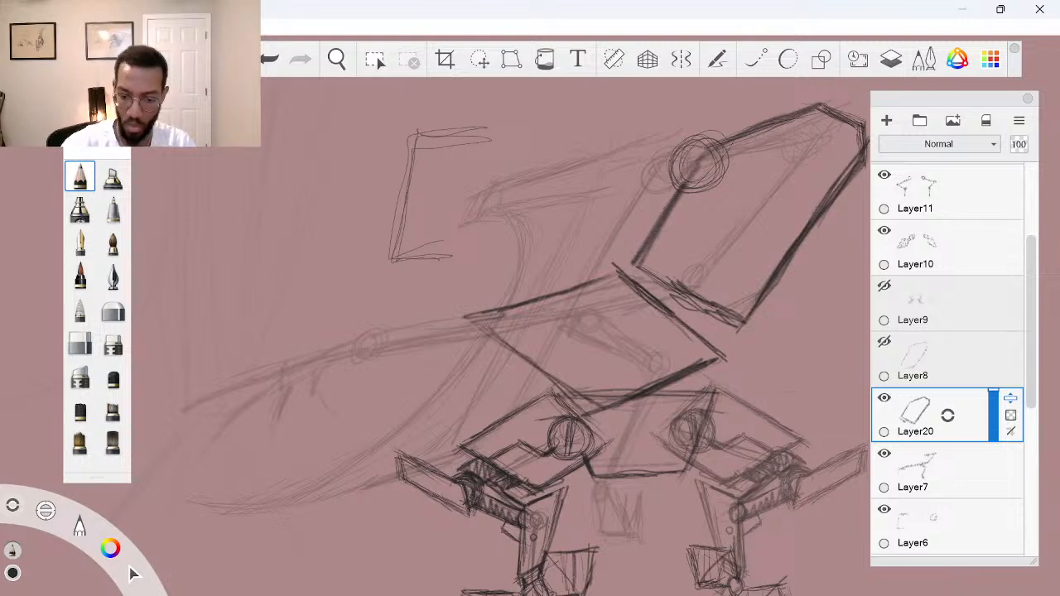
pyautogui.press('space')
pyautogui.moveTo(680, 442); pyautogui.dragTo(624, 476)
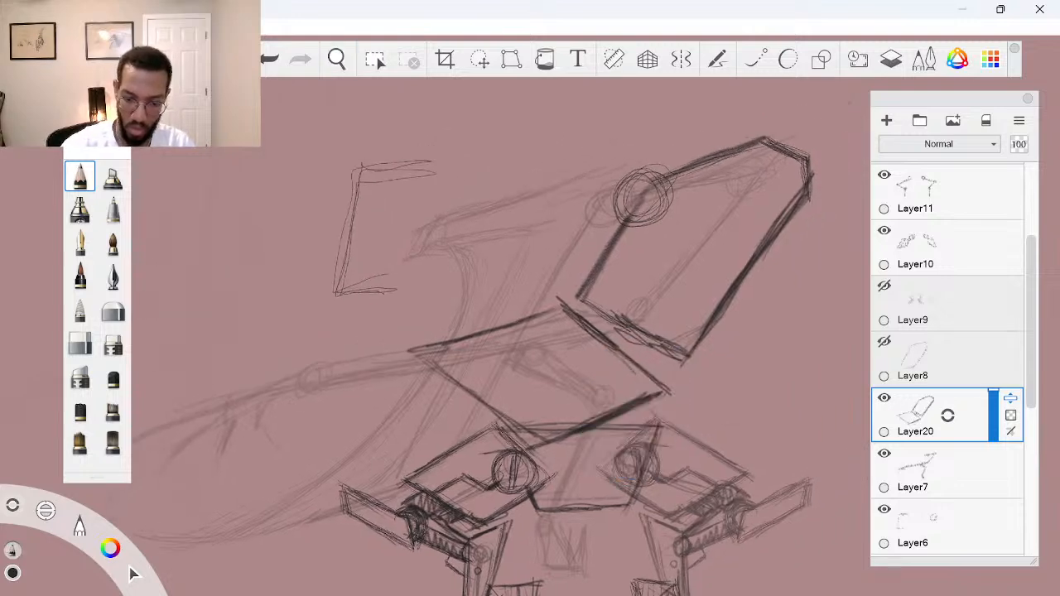
pyautogui.moveTo(617, 327)
pyautogui.mouseDown()
pyautogui.moveTo(626, 323)
pyautogui.moveTo(611, 333)
pyautogui.moveTo(630, 337)
pyautogui.mouseUp()
pyautogui.moveTo(639, 268)
pyautogui.mouseDown()
pyautogui.moveTo(638, 293)
pyautogui.moveTo(651, 280)
pyautogui.moveTo(694, 348)
pyautogui.mouseUp()
pyautogui.moveTo(691, 351)
pyautogui.mouseDown()
pyautogui.moveTo(639, 345)
pyautogui.moveTo(640, 366)
pyautogui.moveTo(660, 348)
pyautogui.mouseUp()
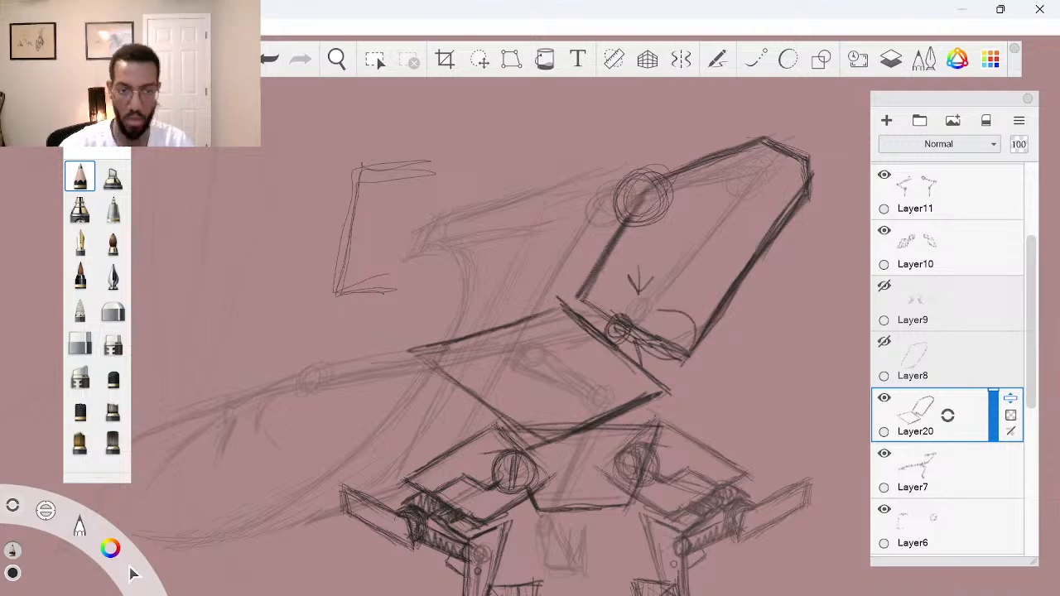
pyautogui.hotkey('ctrl', 'z')
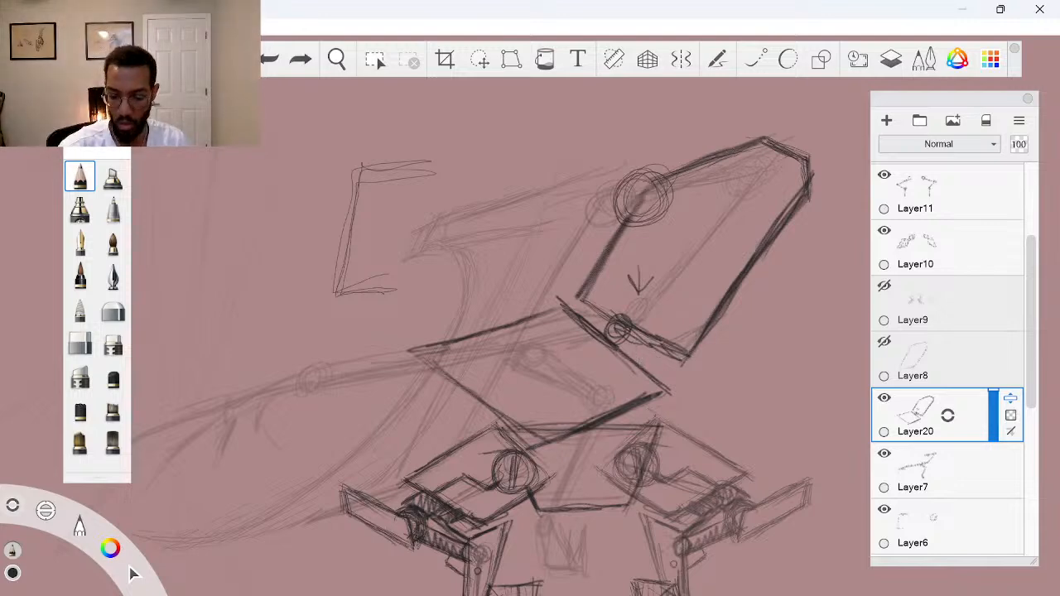
pyautogui.hotkey('ctrl', 'z')
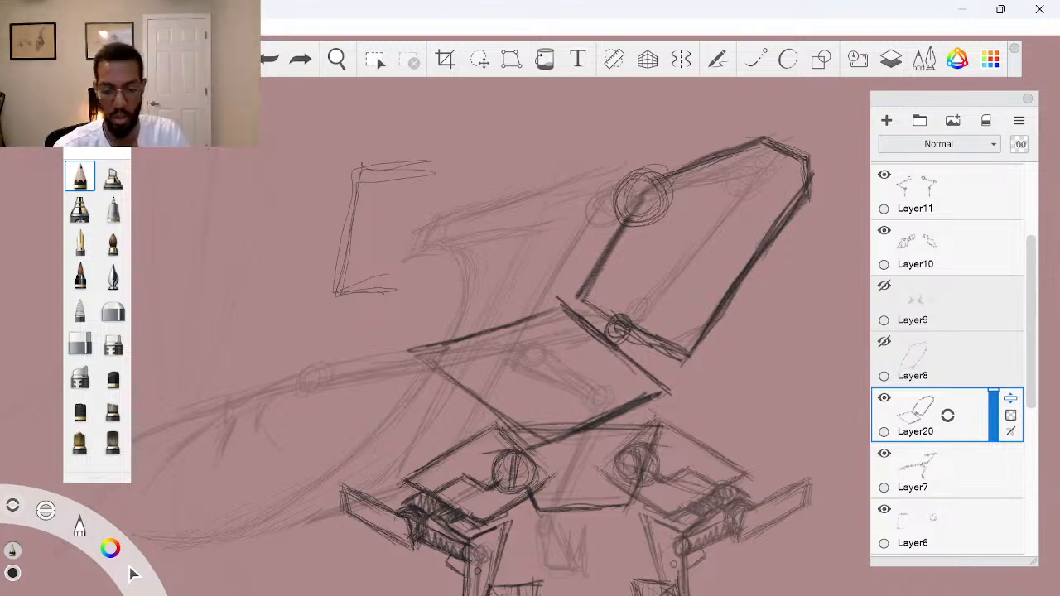
# Draw a small dark joint circle at the front corner of the lower body block, where the arm attaches
pyautogui.press('space')
pyautogui.moveTo(630, 331); pyautogui.dragTo(515, 315)
pyautogui.moveTo(638, 414); pyautogui.dragTo(740, 442)
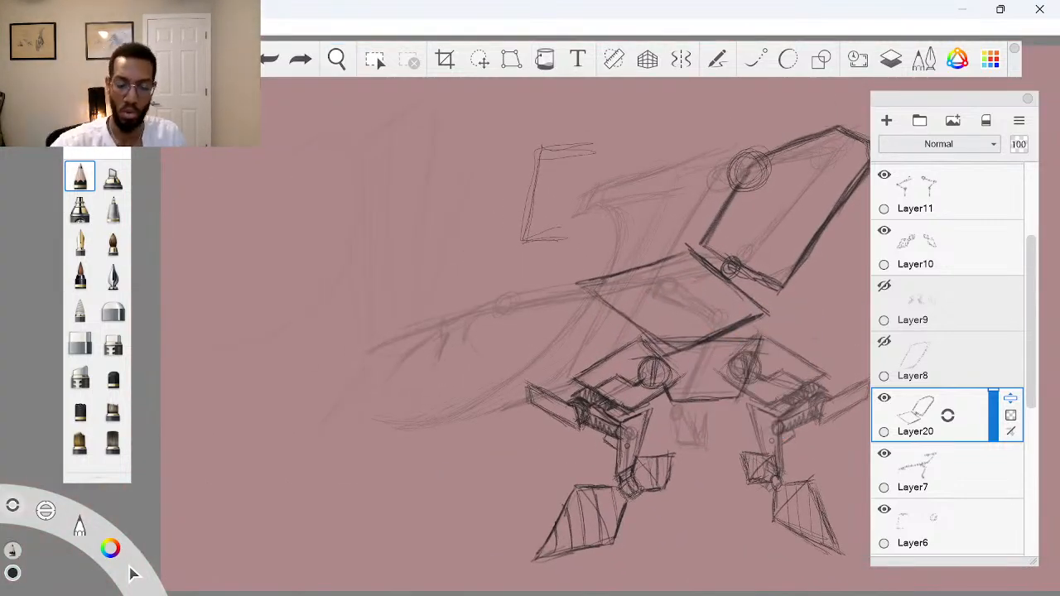
pyautogui.press('space')
pyautogui.moveTo(685, 410); pyautogui.dragTo(637, 438)
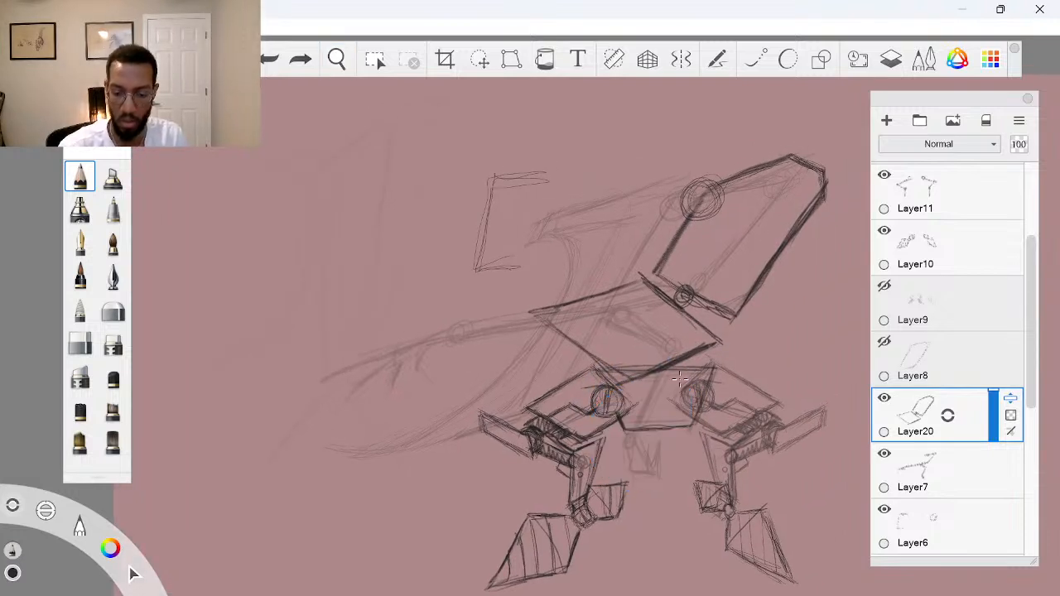
pyautogui.moveTo(654, 368)
pyautogui.mouseDown()
pyautogui.moveTo(624, 374)
pyautogui.moveTo(696, 360)
pyautogui.mouseUp()
pyautogui.moveTo(683, 469)
pyautogui.mouseDown()
pyautogui.moveTo(579, 499)
pyautogui.moveTo(670, 469)
pyautogui.mouseUp()
pyautogui.press('space')
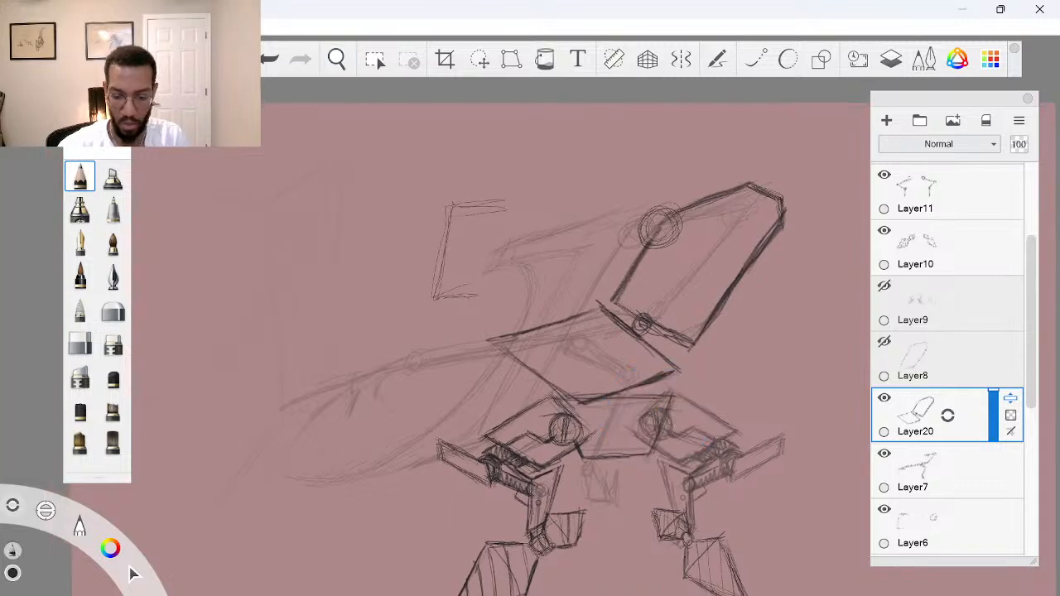
pyautogui.press('space')
pyautogui.moveTo(549, 374); pyautogui.dragTo(616, 356)
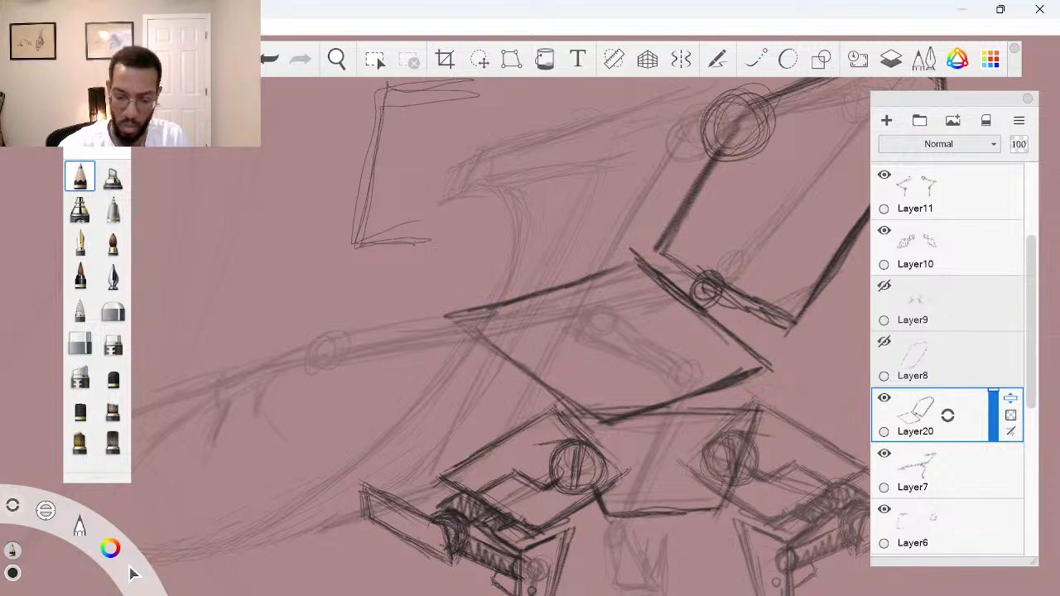
pyautogui.moveTo(454, 328)
pyautogui.mouseDown()
pyautogui.moveTo(466, 349)
pyautogui.moveTo(442, 335)
pyautogui.moveTo(460, 348)
pyautogui.mouseUp()
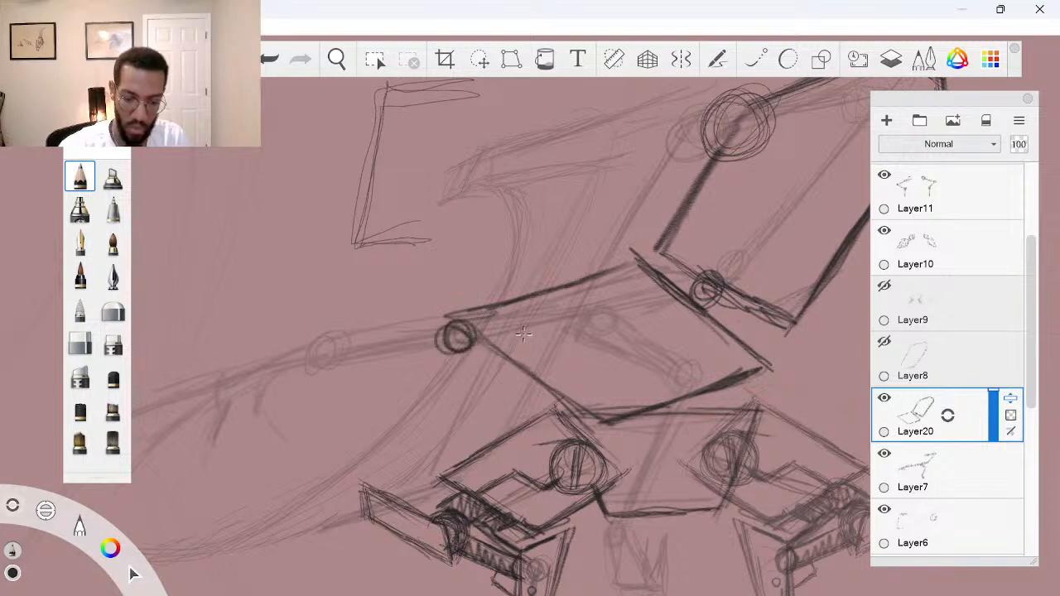
# Draw a slim arm segment forward from the joint circle, with two long edges, inner lines and a smaller circle at its far end
pyautogui.press('space')
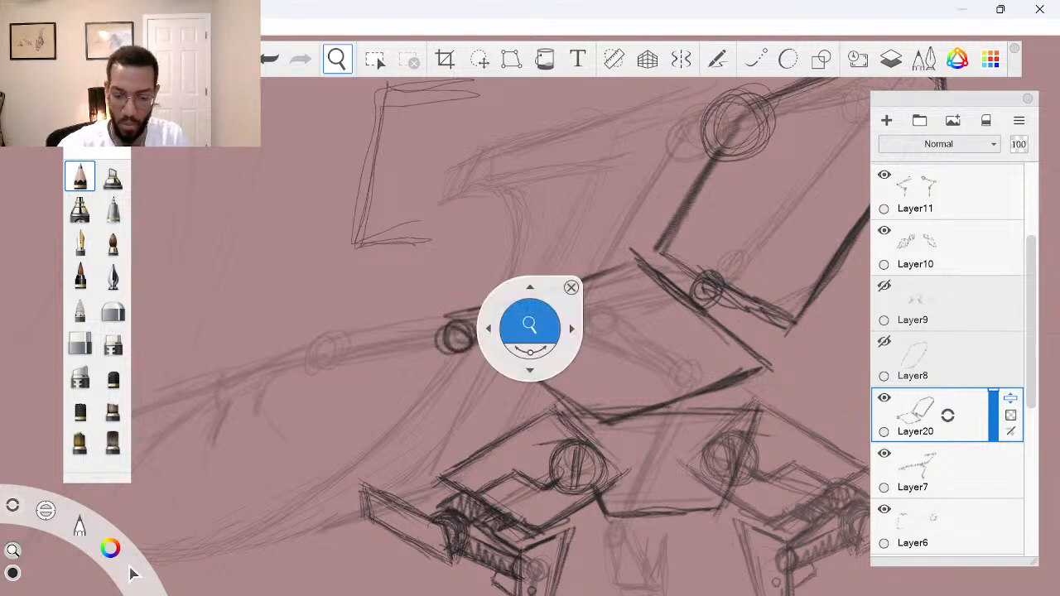
pyautogui.moveTo(675, 329); pyautogui.dragTo(588, 385)
pyautogui.moveTo(676, 453); pyautogui.dragTo(649, 475)
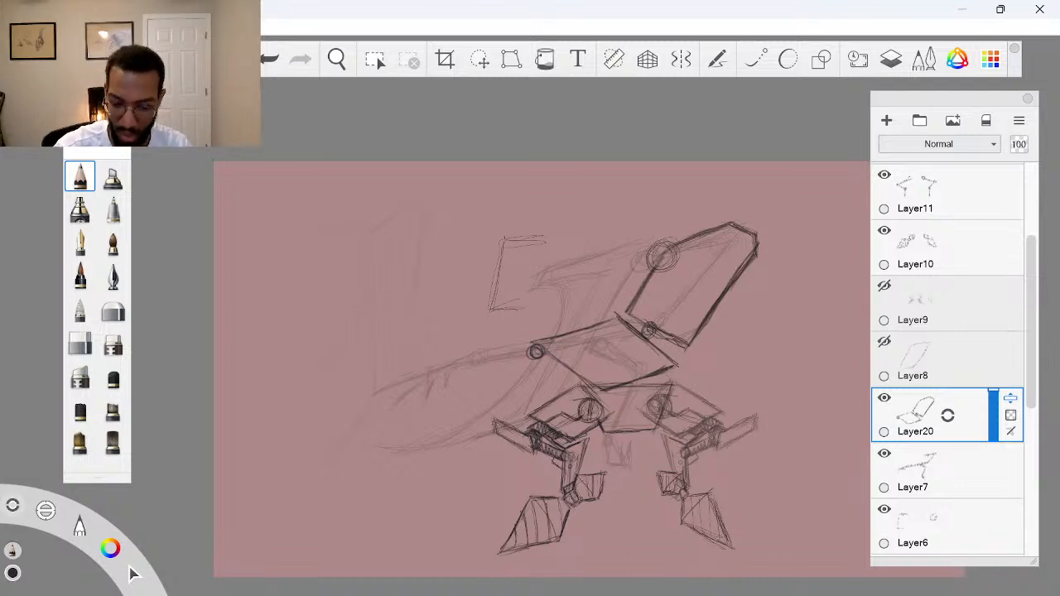
pyautogui.press('space')
pyautogui.moveTo(565, 324); pyautogui.dragTo(646, 304)
pyautogui.moveTo(603, 409); pyautogui.dragTo(722, 374)
pyautogui.moveTo(677, 447); pyautogui.dragTo(706, 434)
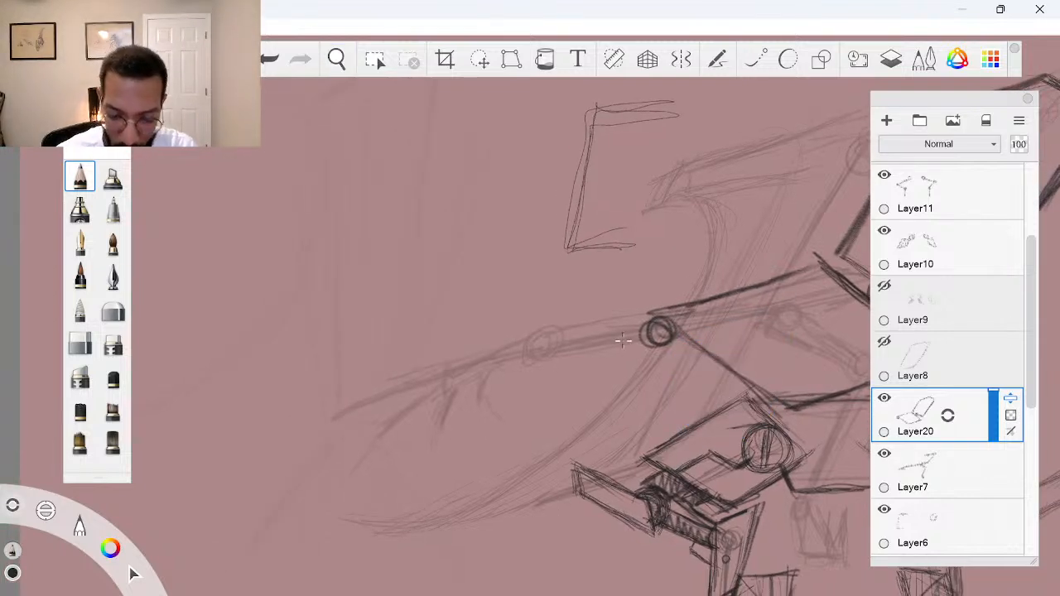
pyautogui.moveTo(622, 340)
pyautogui.mouseDown()
pyautogui.moveTo(598, 332)
pyautogui.moveTo(651, 326)
pyautogui.moveTo(551, 340)
pyautogui.moveTo(600, 334)
pyautogui.mouseUp()
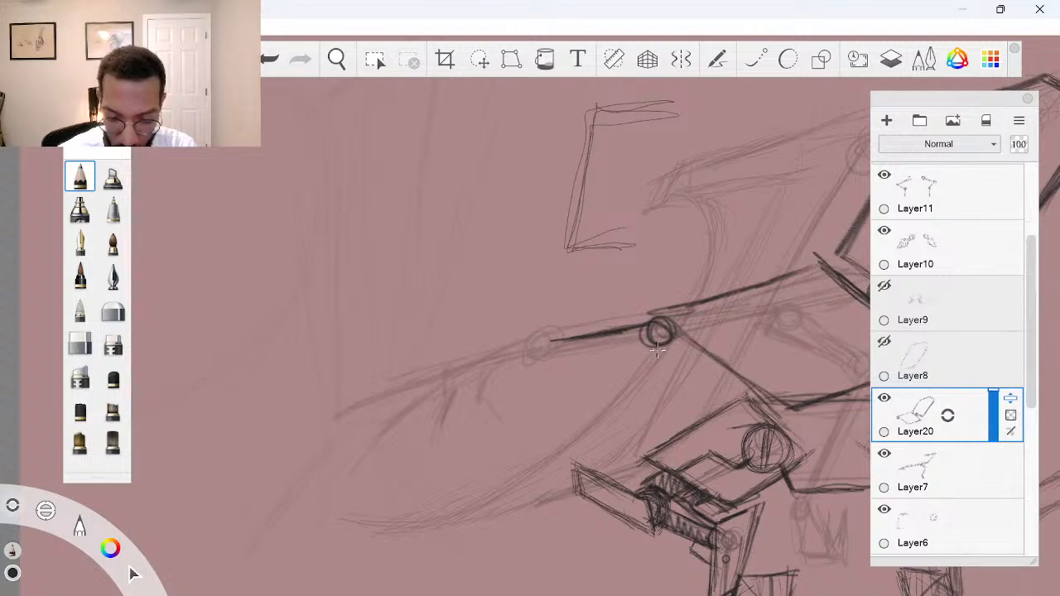
pyautogui.moveTo(657, 350)
pyautogui.mouseDown()
pyautogui.moveTo(539, 362)
pyautogui.moveTo(625, 349)
pyautogui.moveTo(601, 344)
pyautogui.moveTo(626, 341)
pyautogui.moveTo(568, 347)
pyautogui.moveTo(659, 325)
pyautogui.mouseUp()
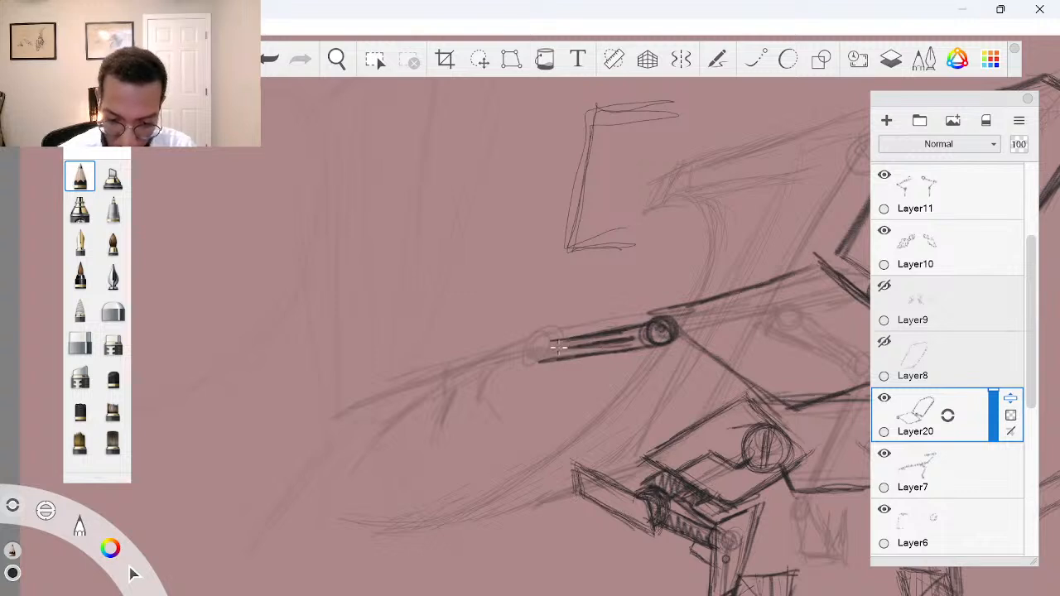
pyautogui.moveTo(563, 342)
pyautogui.mouseDown()
pyautogui.moveTo(546, 355)
pyautogui.moveTo(525, 350)
pyautogui.moveTo(529, 341)
pyautogui.mouseUp()
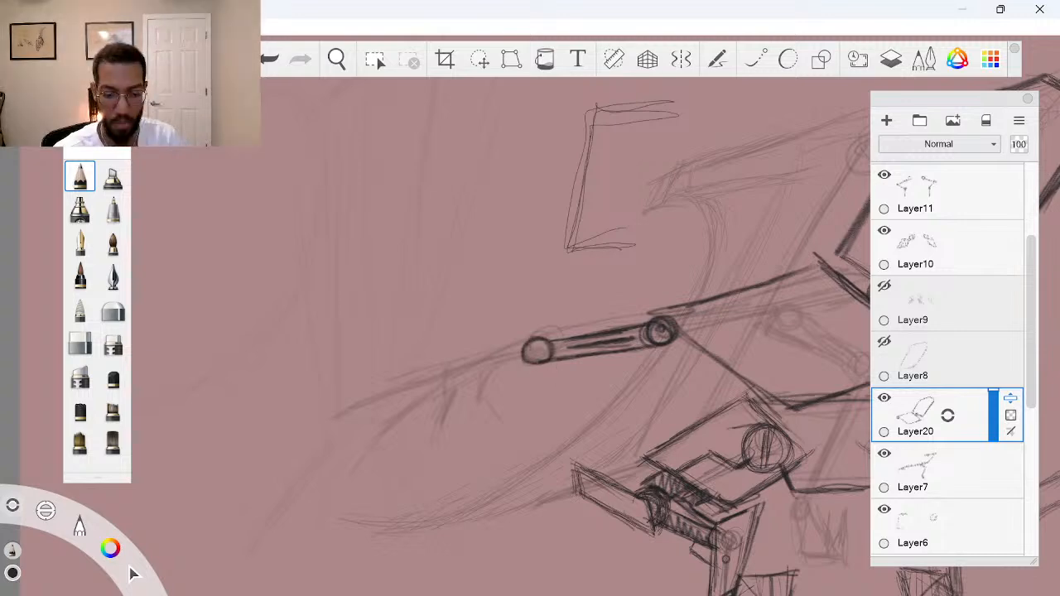
# Replace the arm's end circle with a boxy wrist cuff and a rounded joint holding a small pin circle
pyautogui.press('space')
pyautogui.moveTo(530, 328); pyautogui.dragTo(600, 316)
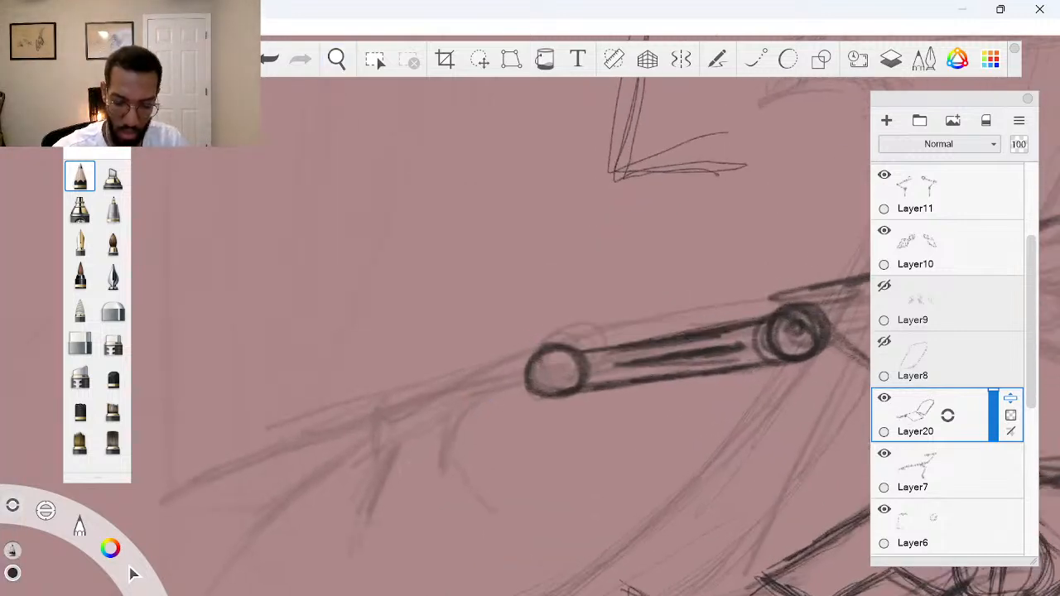
pyautogui.moveTo(530, 374)
pyautogui.mouseDown()
pyautogui.moveTo(518, 409)
pyautogui.moveTo(547, 390)
pyautogui.moveTo(554, 343)
pyautogui.moveTo(578, 393)
pyautogui.moveTo(578, 361)
pyautogui.moveTo(580, 391)
pyautogui.mouseUp()
pyautogui.moveTo(550, 354)
pyautogui.mouseDown()
pyautogui.moveTo(553, 394)
pyautogui.moveTo(590, 390)
pyautogui.moveTo(580, 343)
pyautogui.moveTo(550, 394)
pyautogui.moveTo(604, 388)
pyautogui.mouseUp()
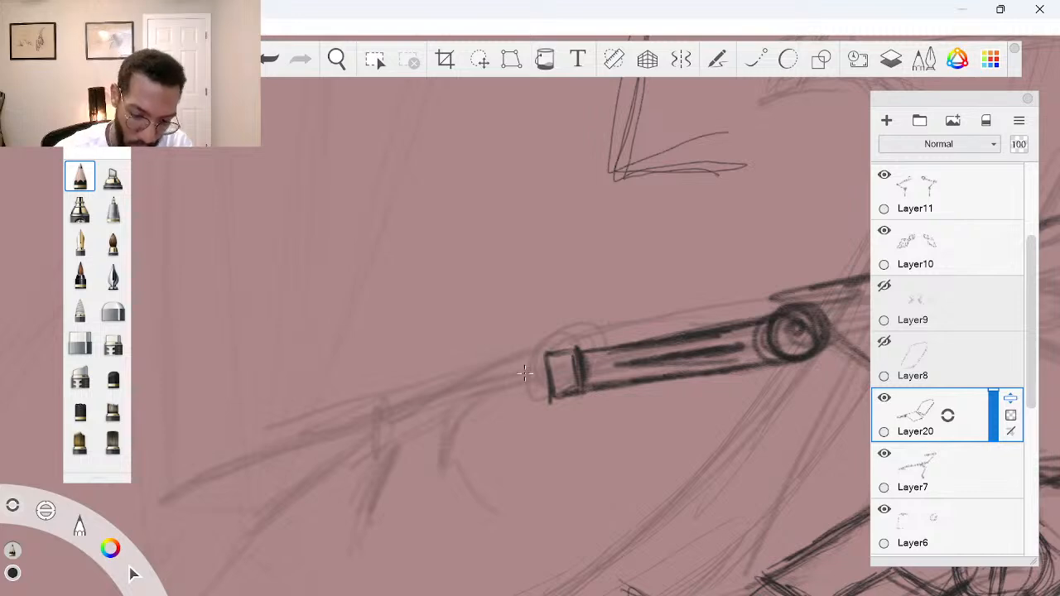
pyautogui.moveTo(532, 358)
pyautogui.mouseDown()
pyautogui.moveTo(508, 379)
pyautogui.moveTo(549, 398)
pyautogui.moveTo(521, 360)
pyautogui.mouseUp()
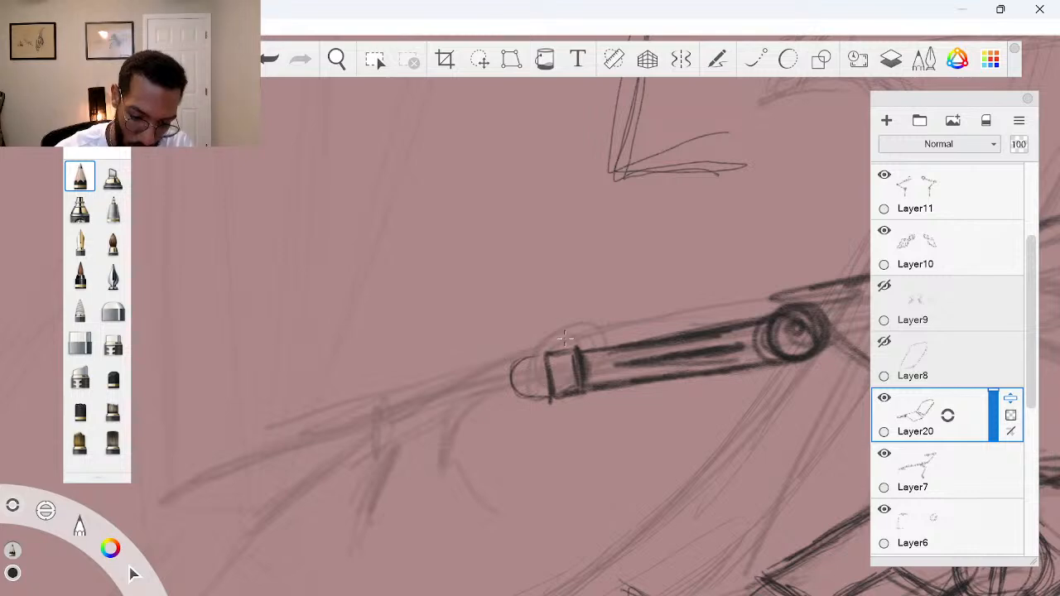
pyautogui.moveTo(530, 358)
pyautogui.mouseDown()
pyautogui.moveTo(528, 395)
pyautogui.moveTo(545, 399)
pyautogui.moveTo(532, 372)
pyautogui.mouseUp()
pyautogui.moveTo(507, 339)
pyautogui.mouseDown()
pyautogui.moveTo(485, 371)
pyautogui.moveTo(510, 421)
pyautogui.mouseUp()
pyautogui.moveTo(510, 421); pyautogui.dragTo(513, 401)
pyautogui.moveTo(515, 334); pyautogui.dragTo(477, 346)
pyautogui.moveTo(477, 346); pyautogui.dragTo(517, 353)
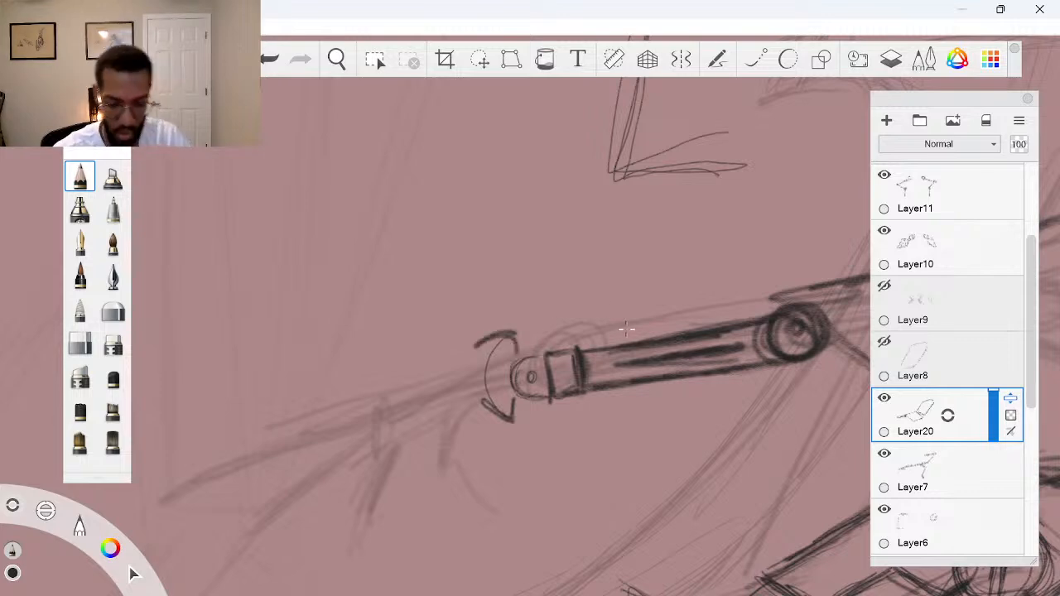
pyautogui.hotkey('ctrl', 'z')
pyautogui.hotkey('ctrl', 'z')
pyautogui.hotkey('ctrl', 'z')
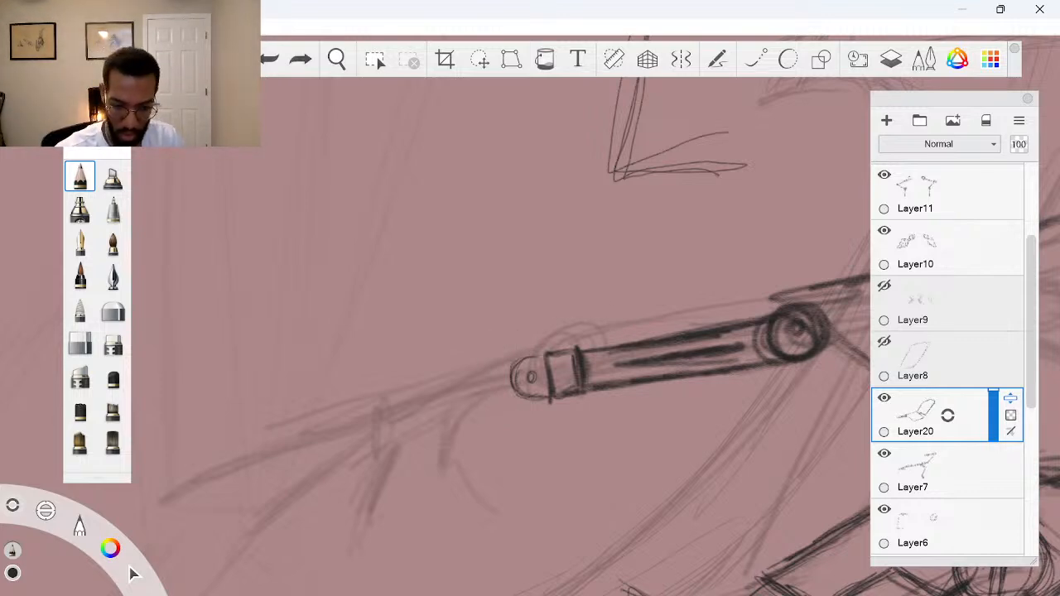
pyautogui.moveTo(557, 334); pyautogui.dragTo(575, 299)
pyautogui.moveTo(577, 424); pyautogui.dragTo(560, 451)
pyautogui.hotkey('ctrl', 'z')
pyautogui.hotkey('ctrl', 'z')
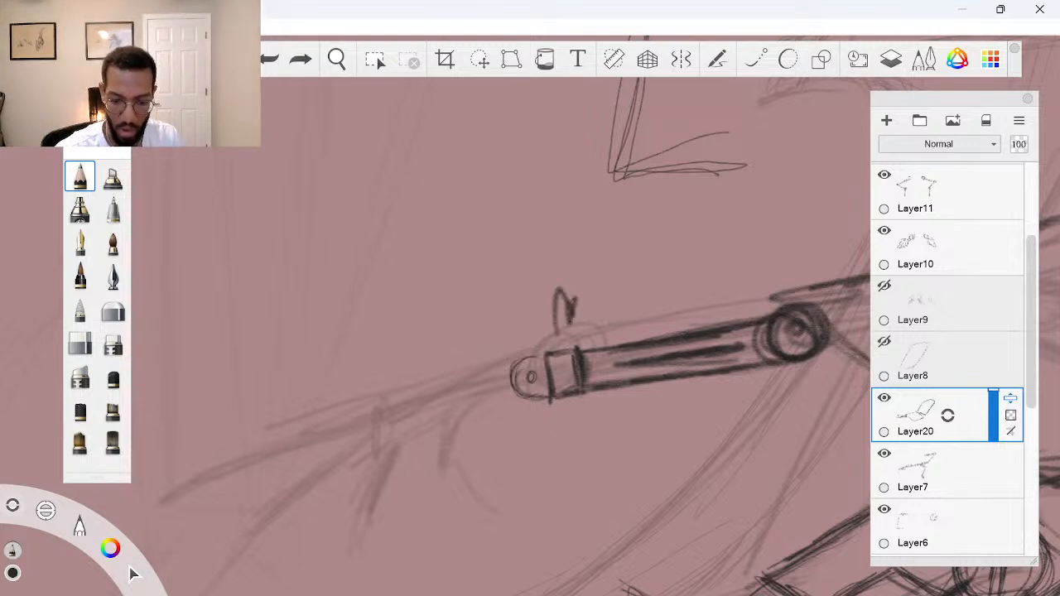
# Add a band line inside the wrist cuff and draw the hand in front of it with long, pointed claw fingers and a thumb
pyautogui.moveTo(564, 354); pyautogui.dragTo(568, 395)
pyautogui.press('space')
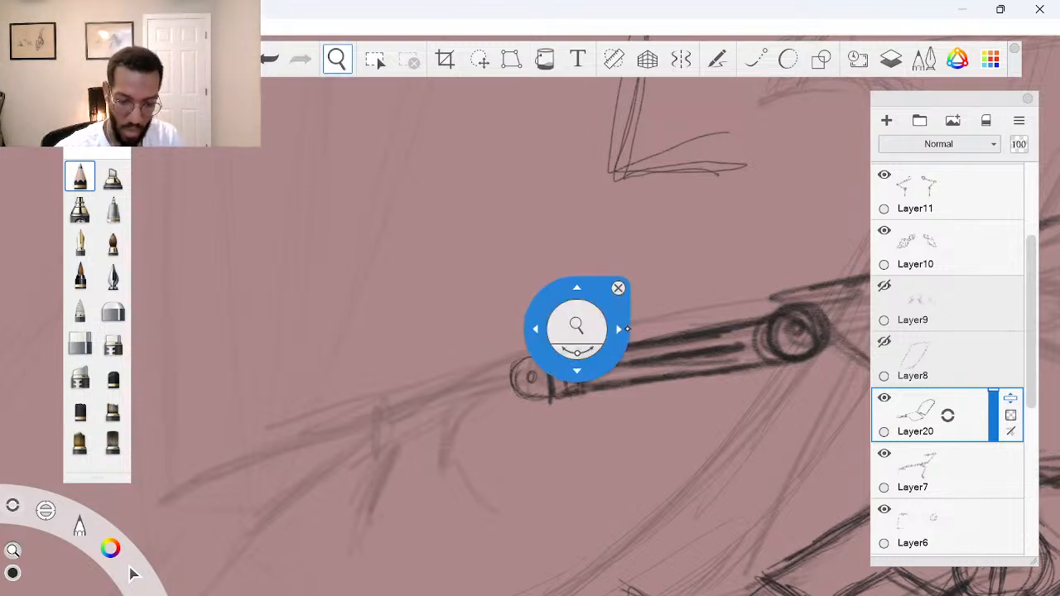
pyautogui.moveTo(578, 329); pyautogui.dragTo(546, 329)
pyautogui.moveTo(633, 390); pyautogui.dragTo(641, 430)
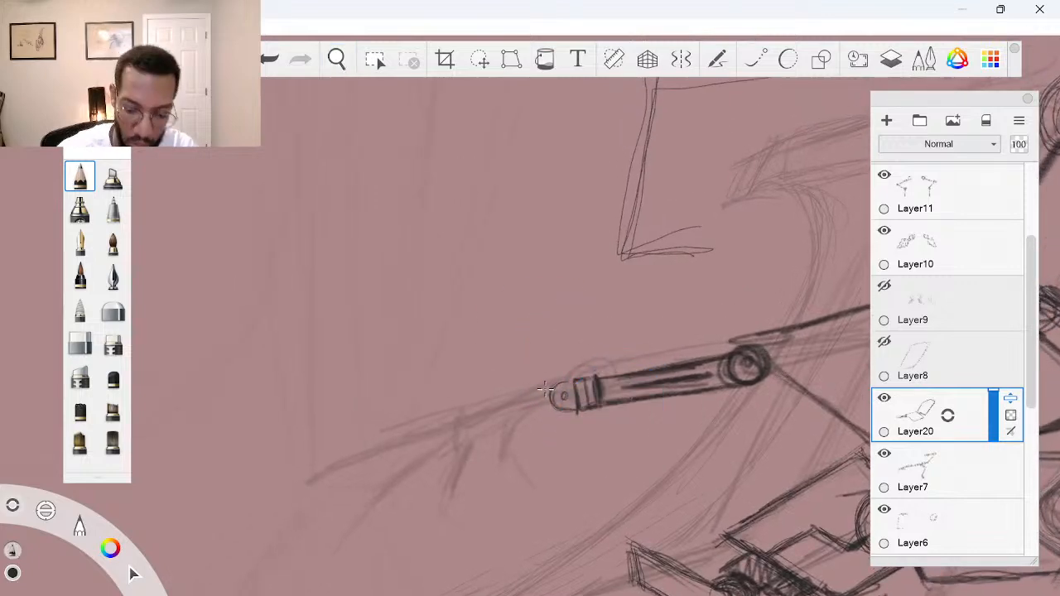
pyautogui.moveTo(544, 388)
pyautogui.mouseDown()
pyautogui.moveTo(467, 395)
pyautogui.moveTo(456, 433)
pyautogui.moveTo(553, 406)
pyautogui.moveTo(547, 386)
pyautogui.moveTo(455, 396)
pyautogui.moveTo(450, 408)
pyautogui.moveTo(364, 433)
pyautogui.mouseUp()
pyautogui.moveTo(439, 409)
pyautogui.mouseDown()
pyautogui.moveTo(337, 450)
pyautogui.moveTo(434, 423)
pyautogui.moveTo(286, 521)
pyautogui.mouseUp()
pyautogui.moveTo(348, 478); pyautogui.dragTo(286, 521)
pyautogui.moveTo(370, 464)
pyautogui.mouseDown()
pyautogui.moveTo(443, 427)
pyautogui.moveTo(410, 476)
pyautogui.mouseUp()
pyautogui.moveTo(444, 437)
pyautogui.mouseDown()
pyautogui.moveTo(339, 568)
pyautogui.moveTo(458, 432)
pyautogui.moveTo(470, 507)
pyautogui.mouseUp()
pyautogui.moveTo(476, 434)
pyautogui.mouseDown()
pyautogui.moveTo(467, 534)
pyautogui.moveTo(470, 490)
pyautogui.mouseUp()
pyautogui.moveTo(470, 435); pyautogui.dragTo(516, 433)
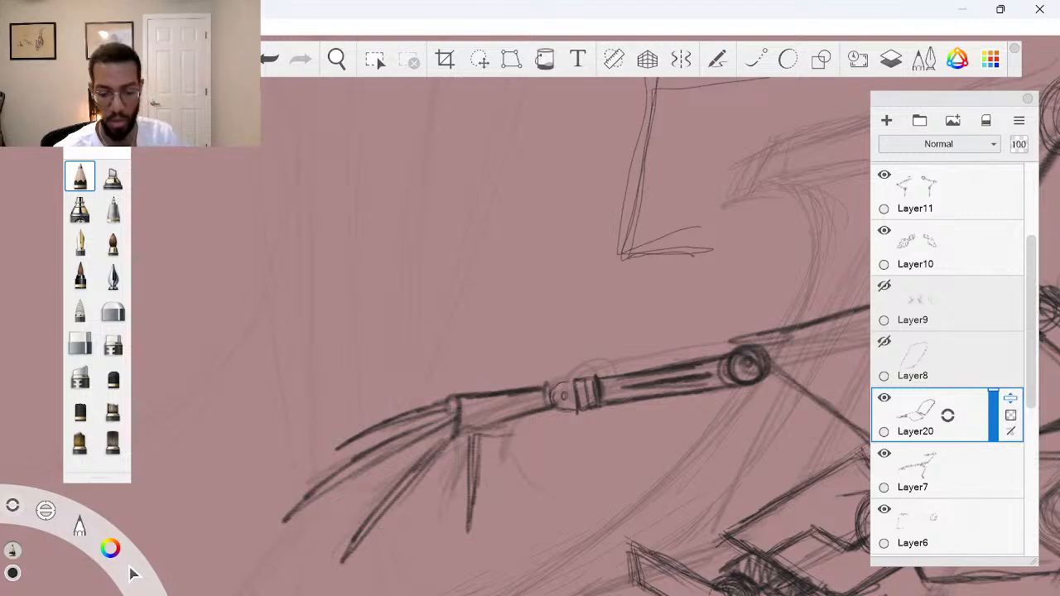
# Start a second arm with a shoulder arc inside the lower body block and a forearm between joint circles over the hull panel
pyautogui.press('space')
pyautogui.moveTo(593, 374); pyautogui.dragTo(530, 416)
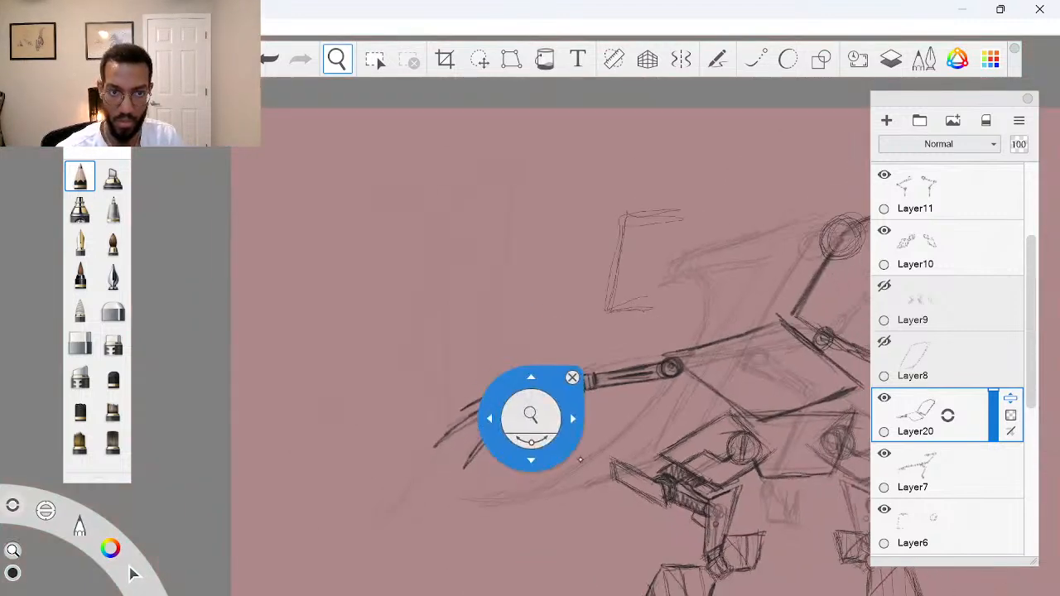
pyautogui.moveTo(600, 511); pyautogui.dragTo(519, 419)
pyautogui.moveTo(589, 411); pyautogui.dragTo(614, 388)
pyautogui.moveTo(608, 379)
pyautogui.mouseDown()
pyautogui.moveTo(494, 473)
pyautogui.moveTo(587, 403)
pyautogui.moveTo(574, 372)
pyautogui.moveTo(641, 361)
pyautogui.mouseUp()
pyautogui.press('space')
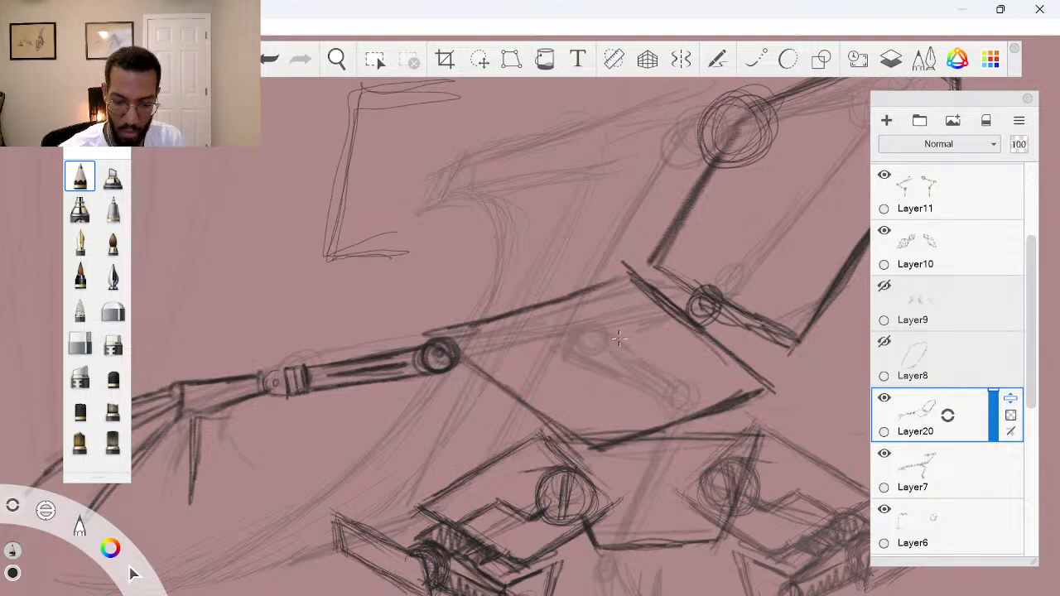
pyautogui.moveTo(568, 351)
pyautogui.mouseDown()
pyautogui.moveTo(590, 343)
pyautogui.moveTo(562, 343)
pyautogui.mouseUp()
pyautogui.press('space')
pyautogui.moveTo(632, 372); pyautogui.dragTo(615, 432)
pyautogui.moveTo(666, 485); pyautogui.dragTo(597, 415)
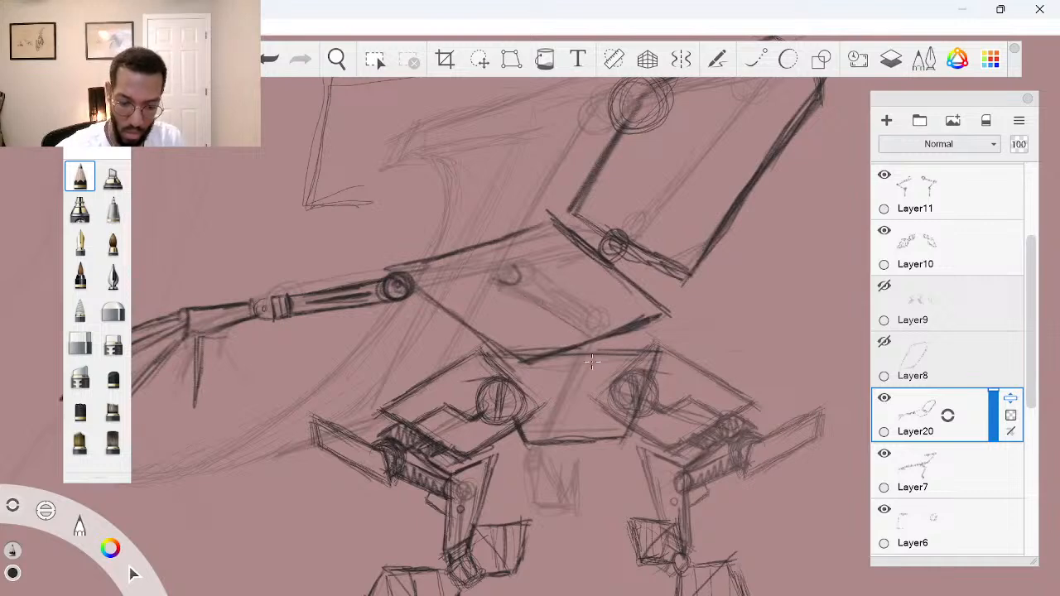
pyautogui.moveTo(577, 358)
pyautogui.mouseDown()
pyautogui.moveTo(529, 463)
pyautogui.moveTo(608, 338)
pyautogui.moveTo(593, 358)
pyautogui.moveTo(589, 349)
pyautogui.mouseUp()
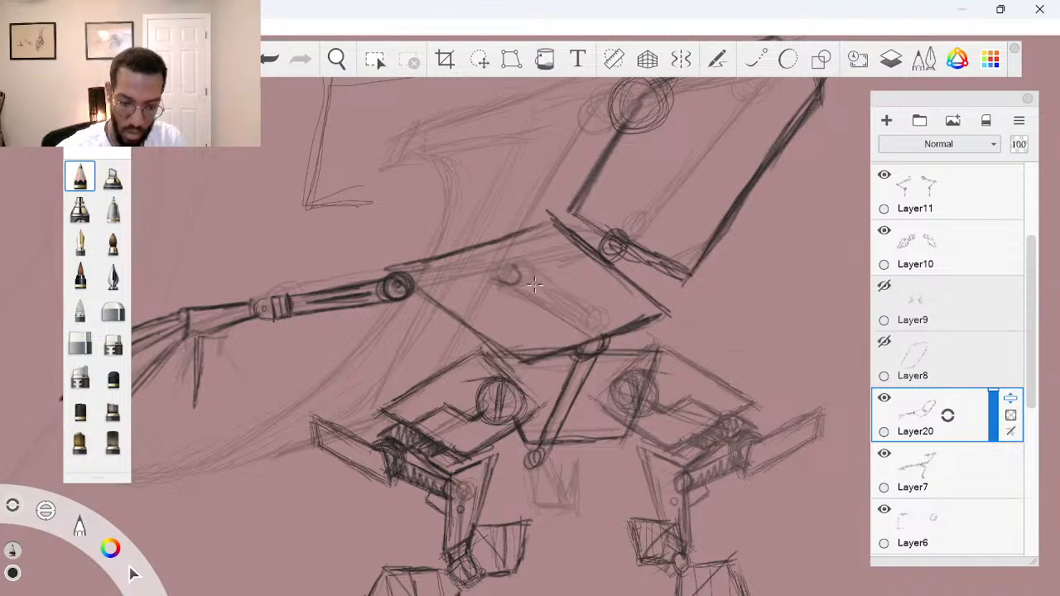
# Draw the second arm's slanted upper segment inside the lower body block and a small clawed hand below the hull panel
pyautogui.moveTo(538, 285); pyautogui.dragTo(586, 324)
pyautogui.moveTo(524, 297)
pyautogui.mouseDown()
pyautogui.moveTo(593, 355)
pyautogui.moveTo(580, 332)
pyautogui.moveTo(598, 353)
pyautogui.mouseUp()
pyautogui.press('space')
pyautogui.moveTo(550, 474)
pyautogui.mouseDown()
pyautogui.moveTo(560, 435)
pyautogui.moveTo(554, 476)
pyautogui.mouseUp()
pyautogui.moveTo(548, 419)
pyautogui.mouseDown()
pyautogui.moveTo(577, 458)
pyautogui.moveTo(553, 475)
pyautogui.moveTo(585, 477)
pyautogui.mouseUp()
pyautogui.moveTo(591, 427); pyautogui.dragTo(581, 464)
pyautogui.moveTo(583, 422)
pyautogui.mouseDown()
pyautogui.moveTo(570, 463)
pyautogui.moveTo(523, 491)
pyautogui.mouseUp()
# Examine the whole mech sketch, checking the proportions of the body blocks, both arms and the legs
pyautogui.press('space')
pyautogui.moveTo(644, 427); pyautogui.dragTo(693, 462)
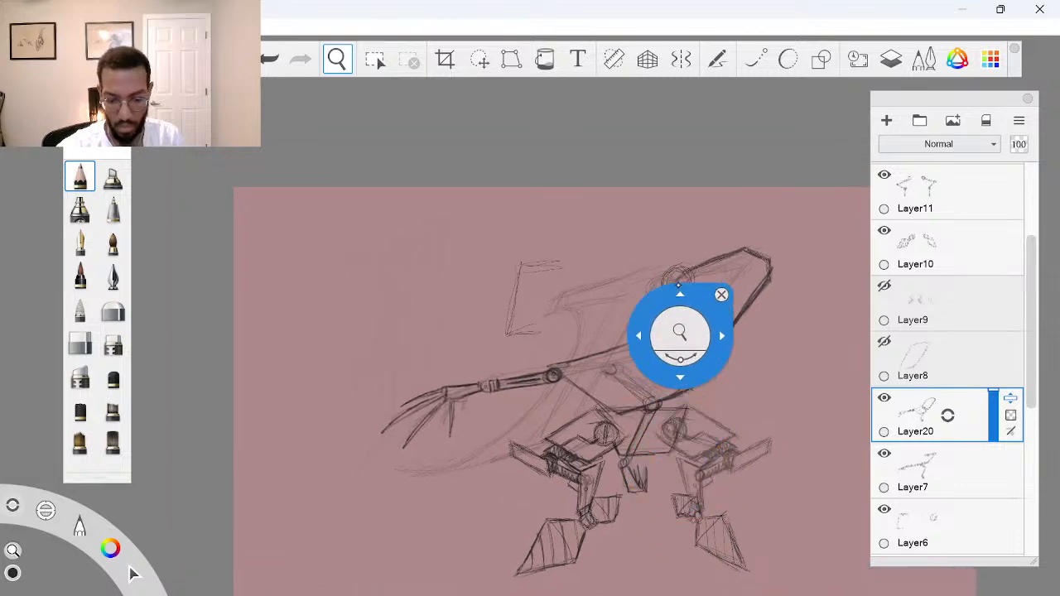
pyautogui.moveTo(668, 338); pyautogui.dragTo(702, 317)
pyautogui.moveTo(726, 417); pyautogui.dragTo(652, 414)
pyautogui.moveTo(621, 315); pyautogui.dragTo(615, 279)
pyautogui.moveTo(639, 330); pyautogui.dragTo(663, 326)
pyautogui.moveTo(685, 382); pyautogui.dragTo(670, 328)
pyautogui.moveTo(610, 284); pyautogui.dragTo(637, 373)
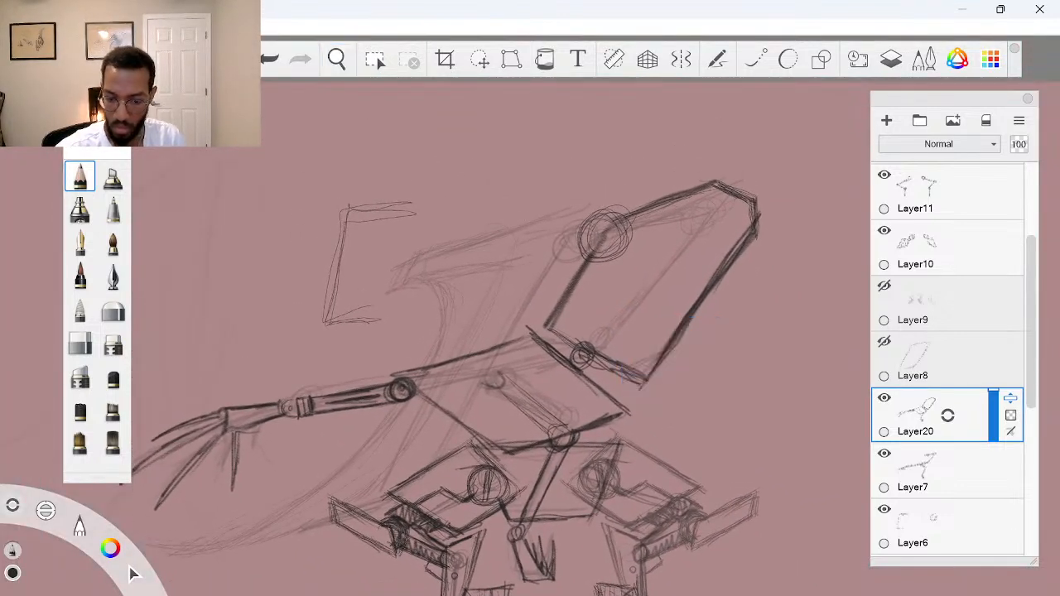
pyautogui.press('space')
pyautogui.moveTo(728, 321)
pyautogui.mouseDown()
pyautogui.moveTo(688, 337)
pyautogui.moveTo(684, 378)
pyautogui.moveTo(613, 379)
pyautogui.mouseUp()
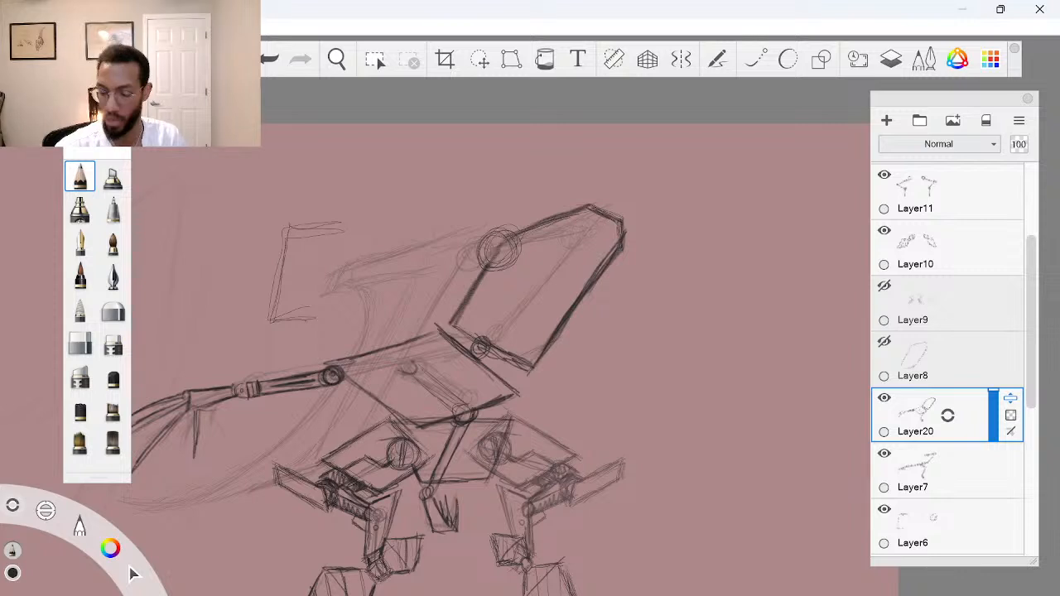
# Add a new empty layer directly above Layer20
pyautogui.moveTo(961, 423); pyautogui.dragTo(959, 386)
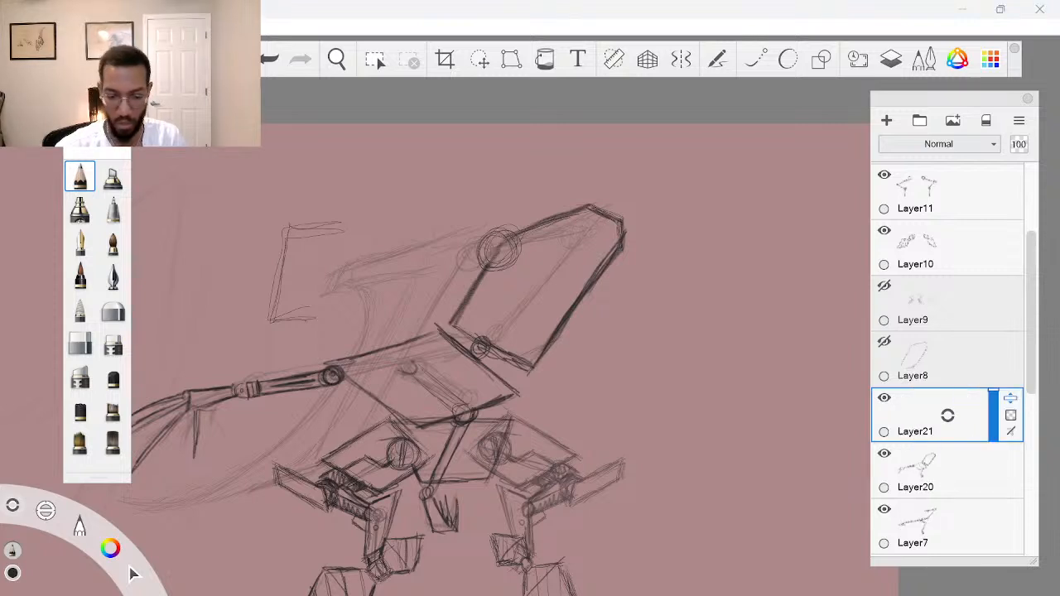
pyautogui.press('space')
pyautogui.moveTo(712, 350); pyautogui.dragTo(660, 356)
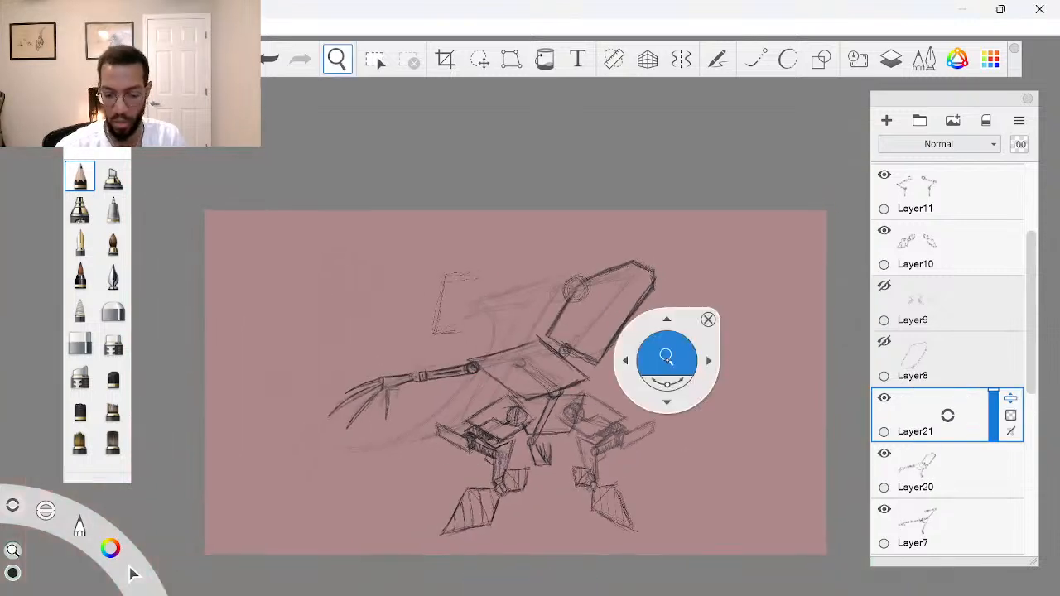
pyautogui.moveTo(714, 432); pyautogui.dragTo(705, 397)
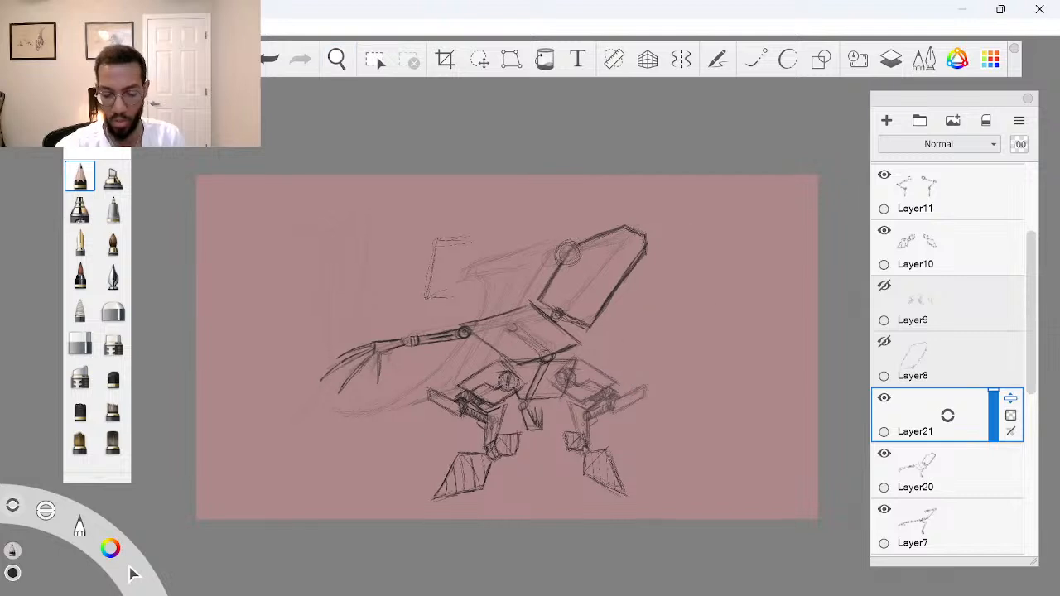
pyautogui.press('space')
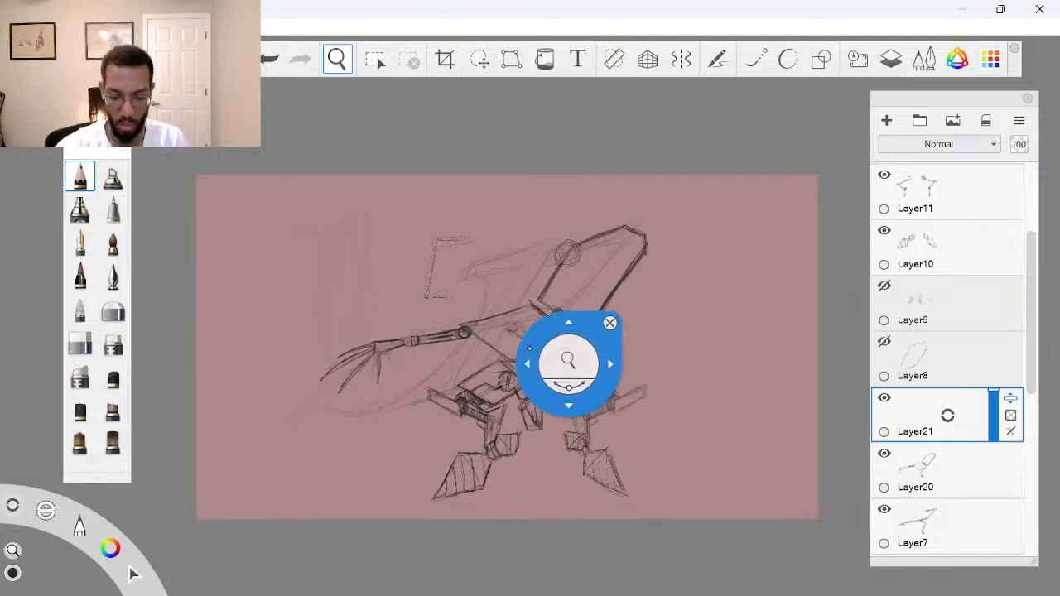
pyautogui.moveTo(570, 358); pyautogui.dragTo(631, 346)
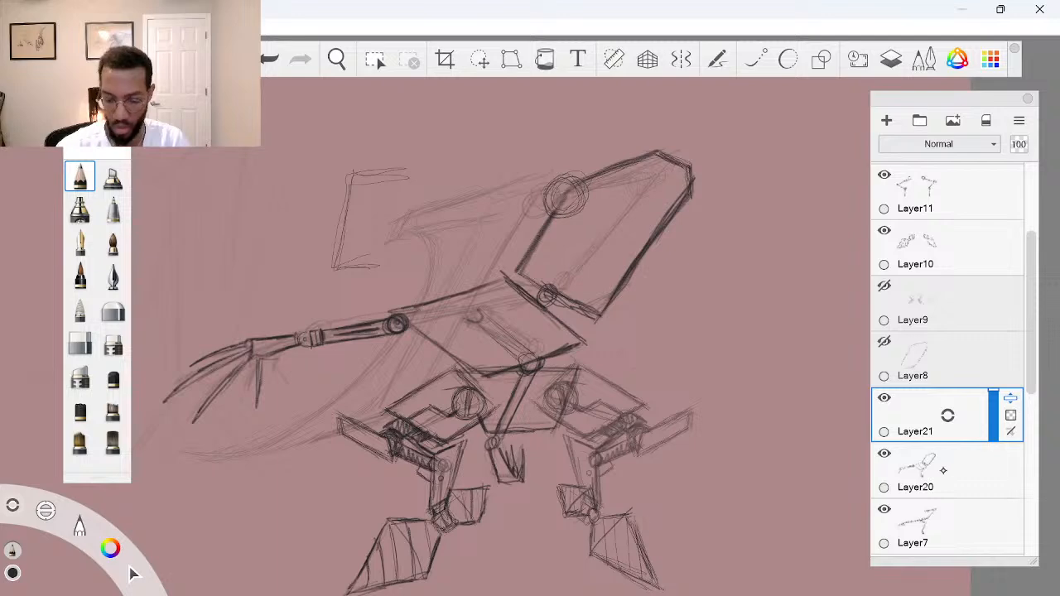
# On Layer20, darken and shade the slanted strut that runs from the lower torso joint down through the pelvis
pyautogui.click(928, 472)
pyautogui.press('space')
pyautogui.moveTo(549, 403); pyautogui.dragTo(621, 399)
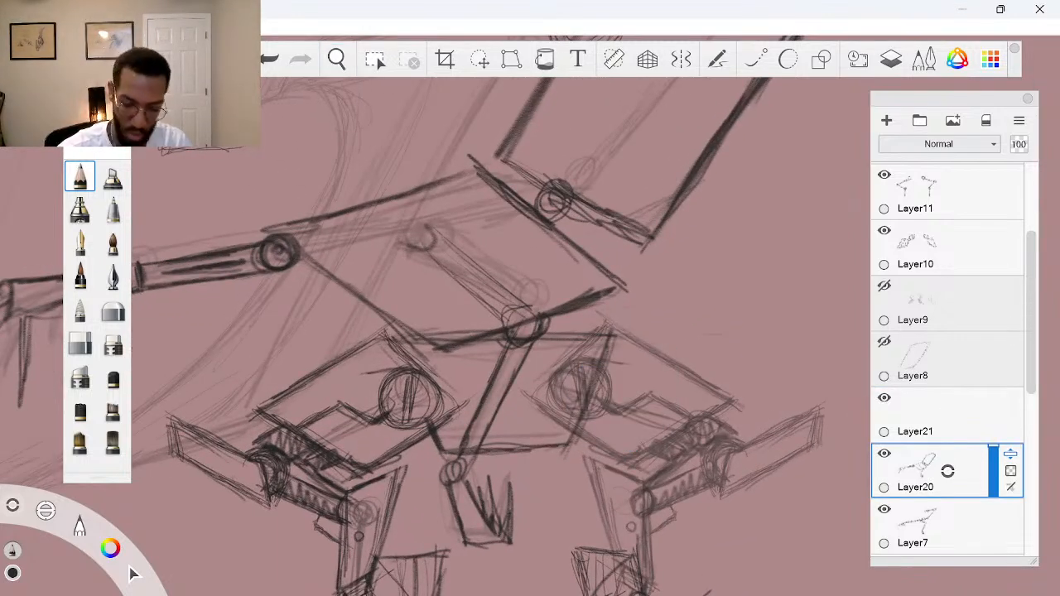
pyautogui.moveTo(507, 384); pyautogui.dragTo(486, 429)
pyautogui.moveTo(513, 366); pyautogui.dragTo(476, 437)
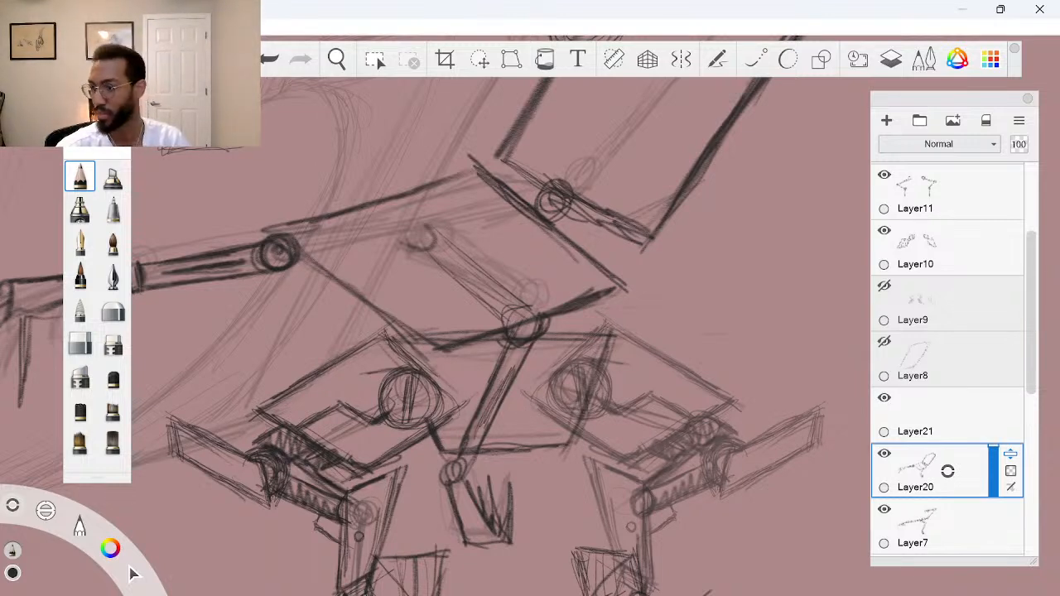
# Examine the overall proportions and pose of the whole robot sketch
pyautogui.press('space')
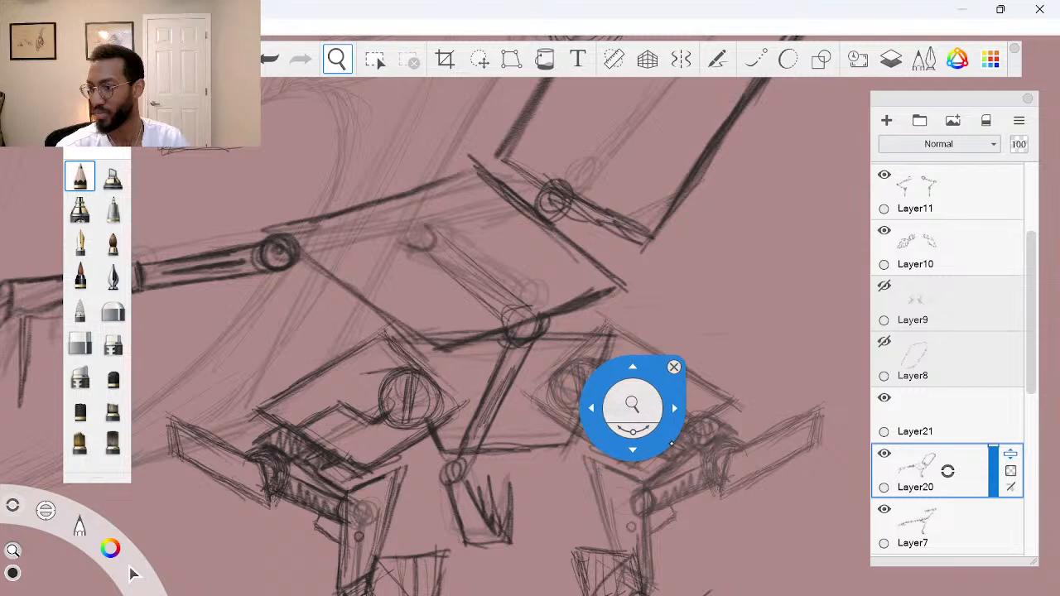
pyautogui.press('space')
pyautogui.moveTo(632, 359); pyautogui.dragTo(585, 417)
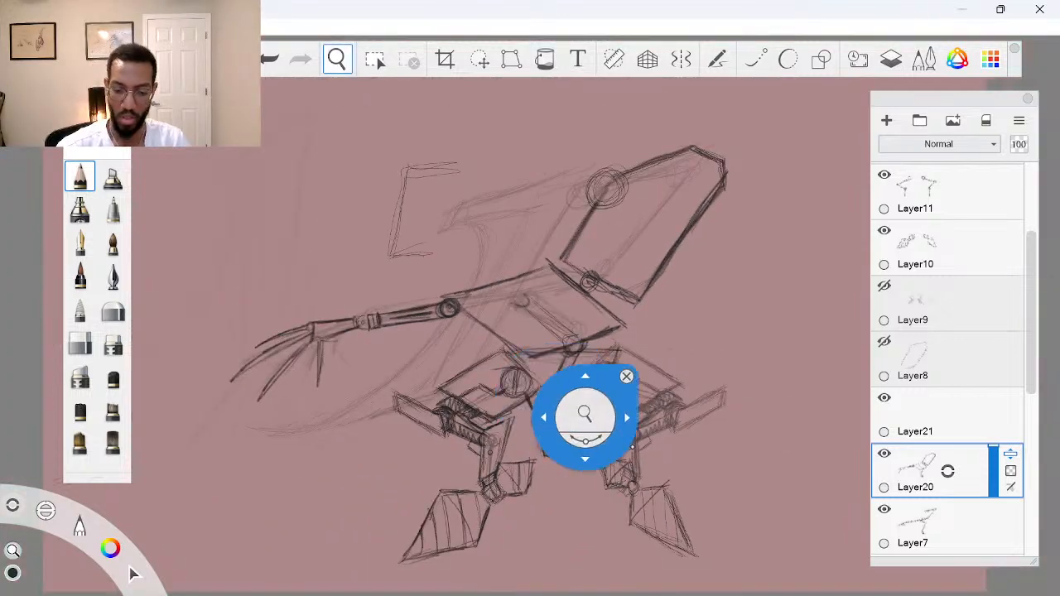
pyautogui.moveTo(617, 456); pyautogui.dragTo(664, 514)
pyautogui.moveTo(645, 279); pyautogui.dragTo(670, 343)
pyautogui.moveTo(720, 401); pyautogui.dragTo(700, 378)
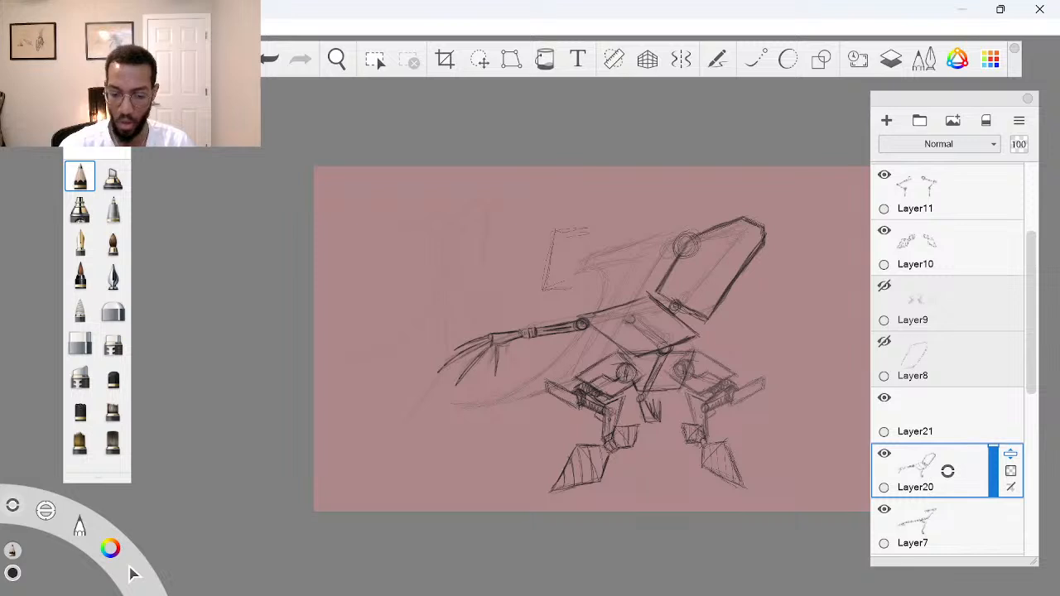
pyautogui.press('space')
pyautogui.moveTo(660, 327); pyautogui.dragTo(677, 324)
pyautogui.moveTo(714, 356); pyautogui.dragTo(661, 354)
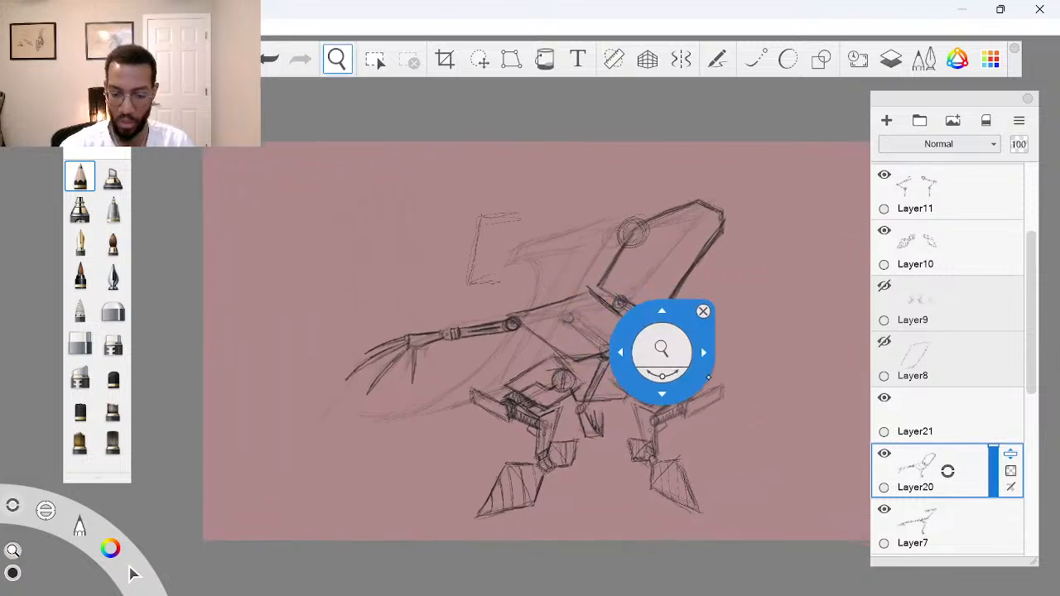
# On Layer21, draw a long slanted line from the near hip up behind the torso, ending above the head joint circle
pyautogui.click(945, 423)
pyautogui.press('space')
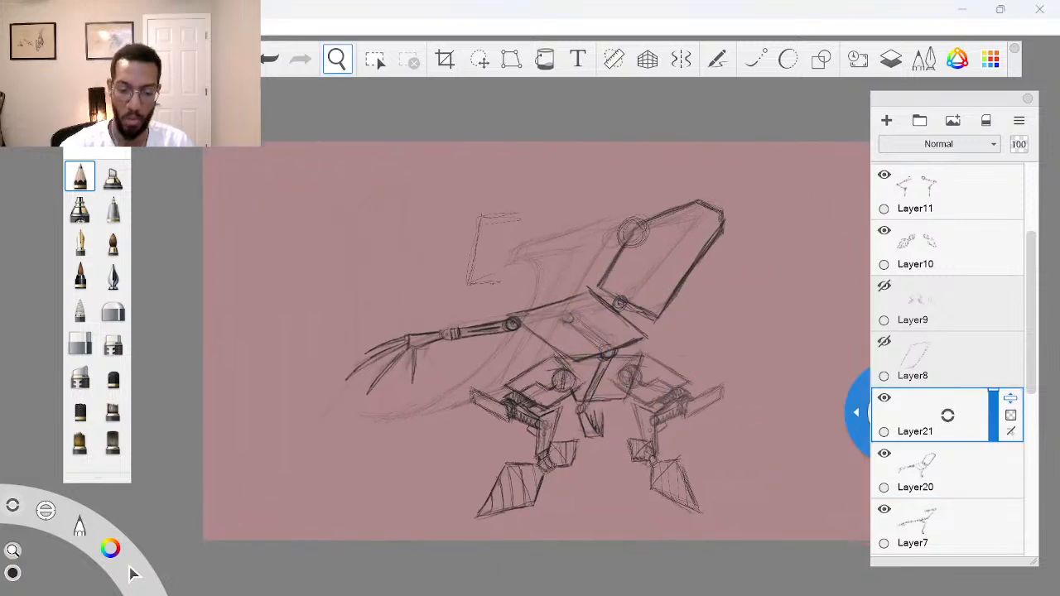
pyautogui.moveTo(674, 294)
pyautogui.mouseDown()
pyautogui.moveTo(694, 297)
pyautogui.moveTo(682, 318)
pyautogui.mouseUp()
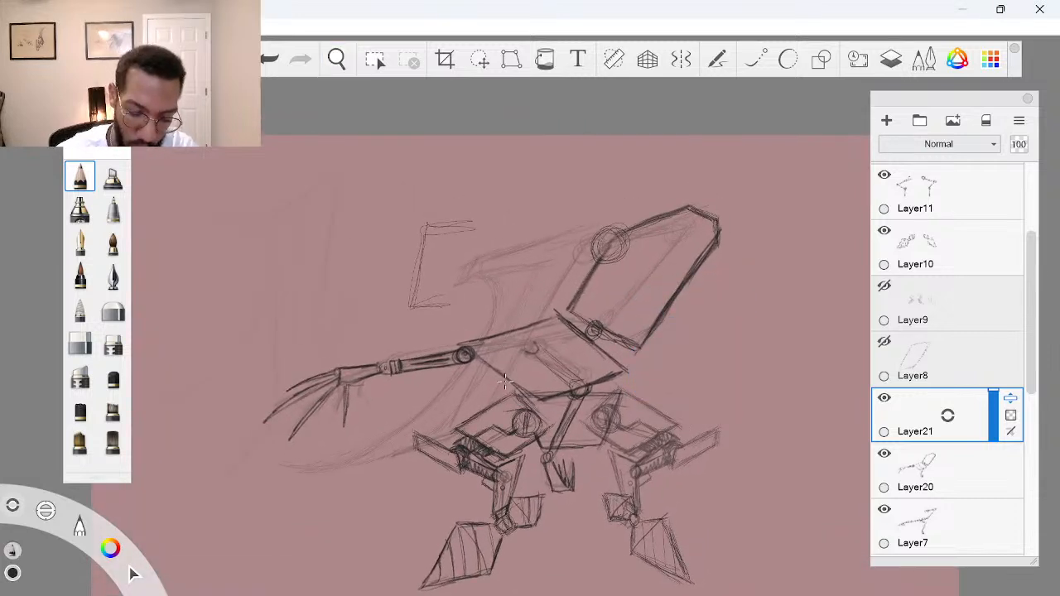
pyautogui.moveTo(556, 292)
pyautogui.mouseDown()
pyautogui.moveTo(540, 321)
pyautogui.moveTo(587, 229)
pyautogui.moveTo(548, 303)
pyautogui.mouseUp()
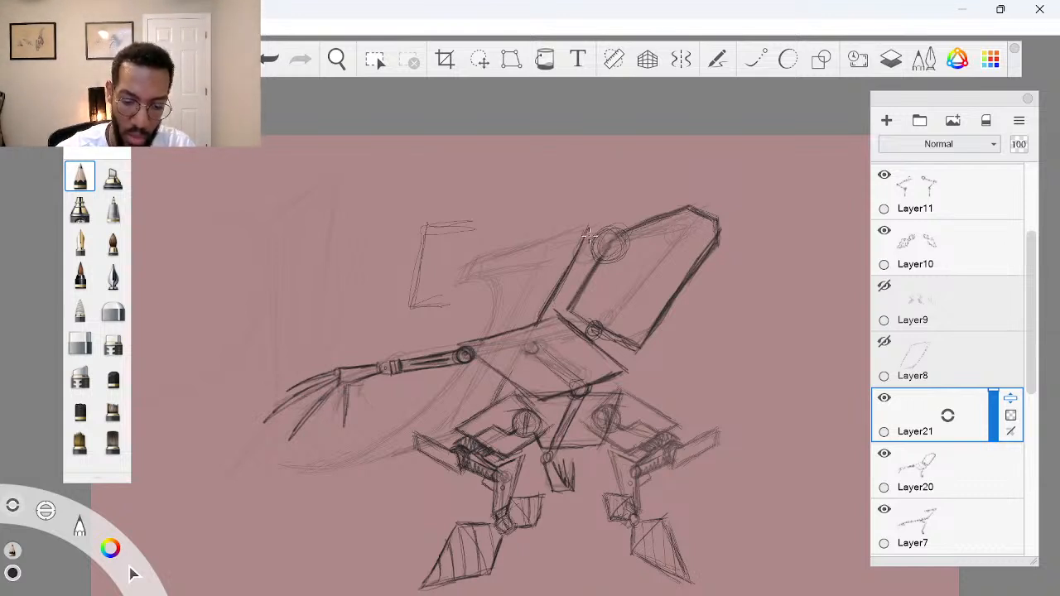
pyautogui.moveTo(589, 235)
pyautogui.mouseDown()
pyautogui.moveTo(579, 246)
pyautogui.moveTo(595, 222)
pyautogui.moveTo(569, 256)
pyautogui.mouseUp()
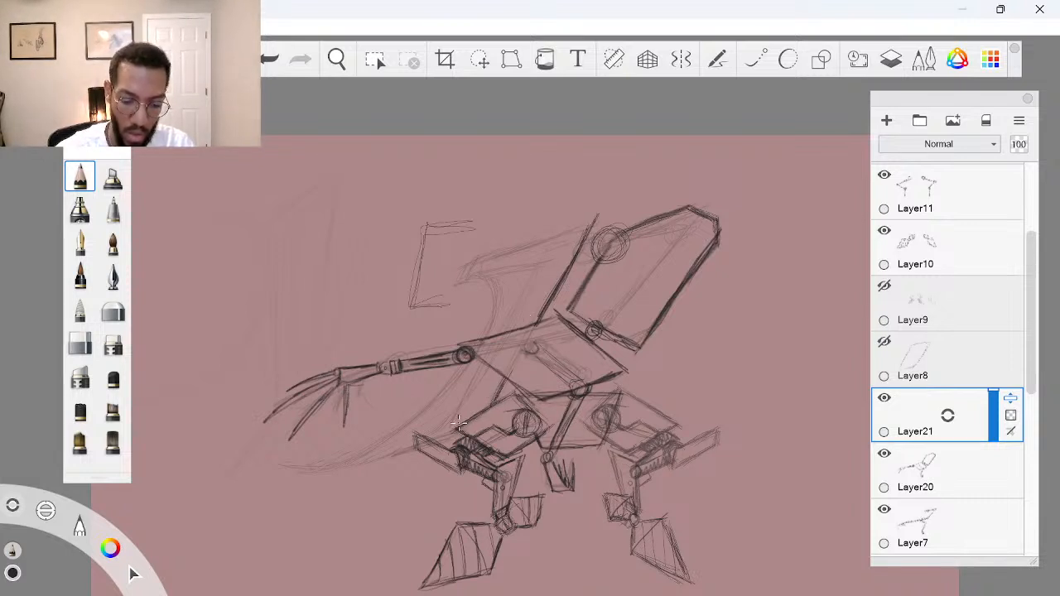
pyautogui.moveTo(596, 214); pyautogui.dragTo(609, 204)
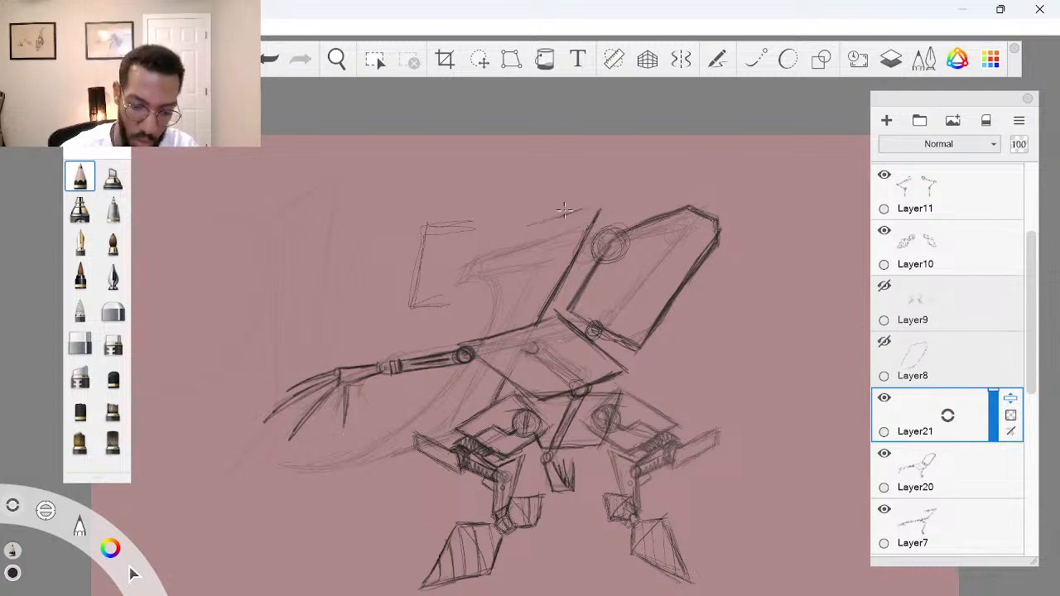
# Draw the sloping upper plate from the top of the slanted line, with its top edge, short front end and underside
pyautogui.moveTo(551, 212)
pyautogui.mouseDown()
pyautogui.moveTo(469, 246)
pyautogui.moveTo(465, 258)
pyautogui.mouseUp()
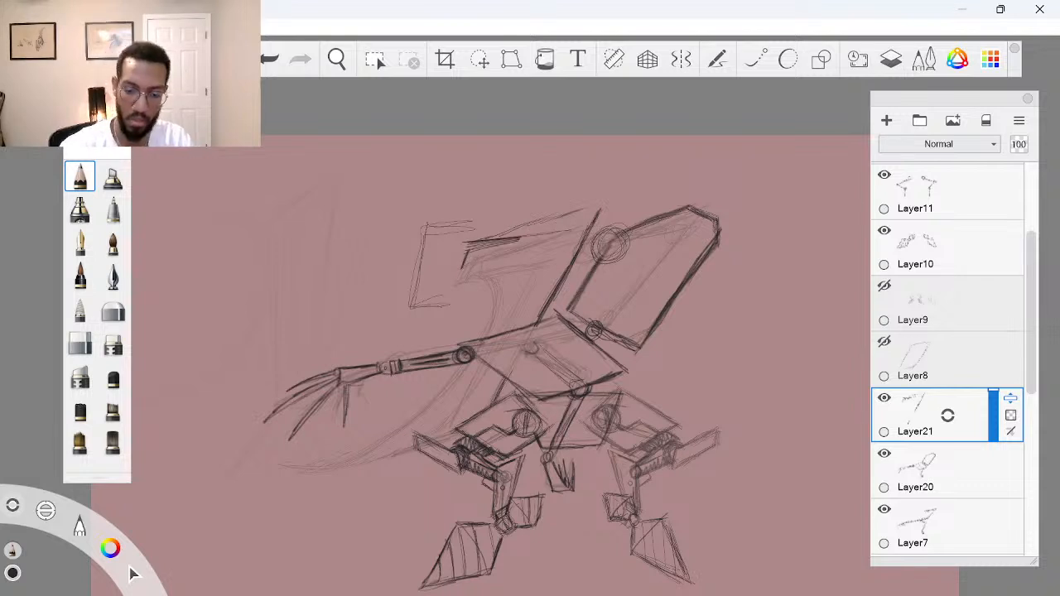
pyautogui.moveTo(525, 242); pyautogui.dragTo(448, 274)
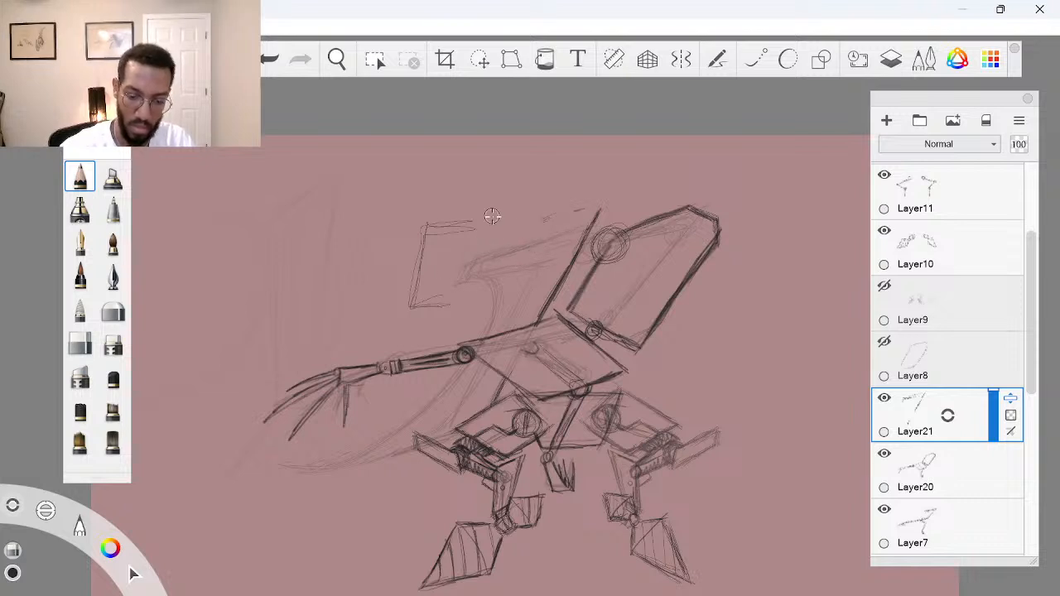
pyautogui.press('space')
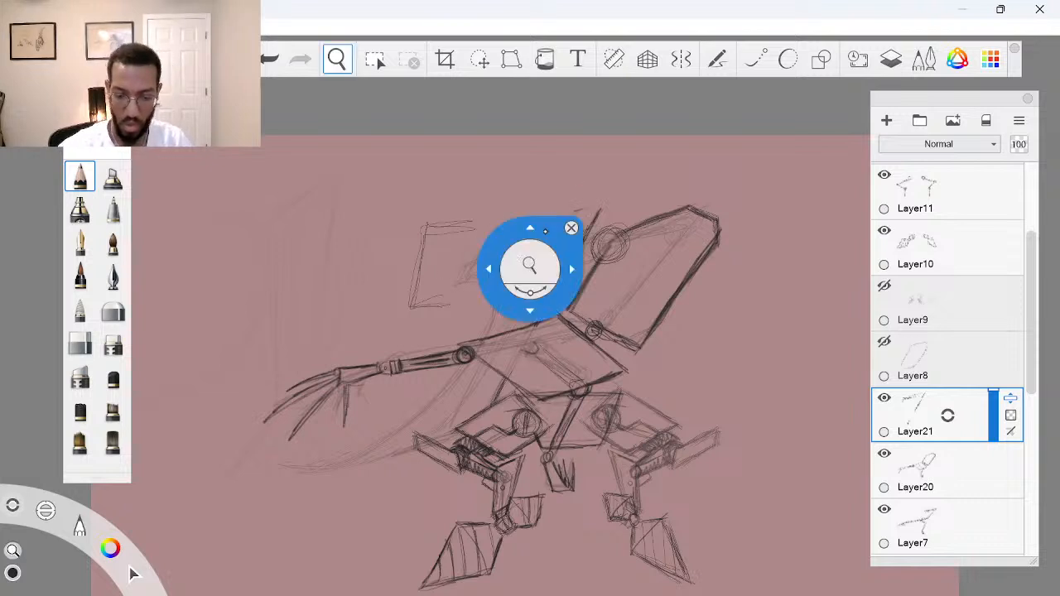
pyautogui.moveTo(531, 269)
pyautogui.mouseDown()
pyautogui.moveTo(592, 332)
pyautogui.moveTo(670, 356)
pyautogui.mouseUp()
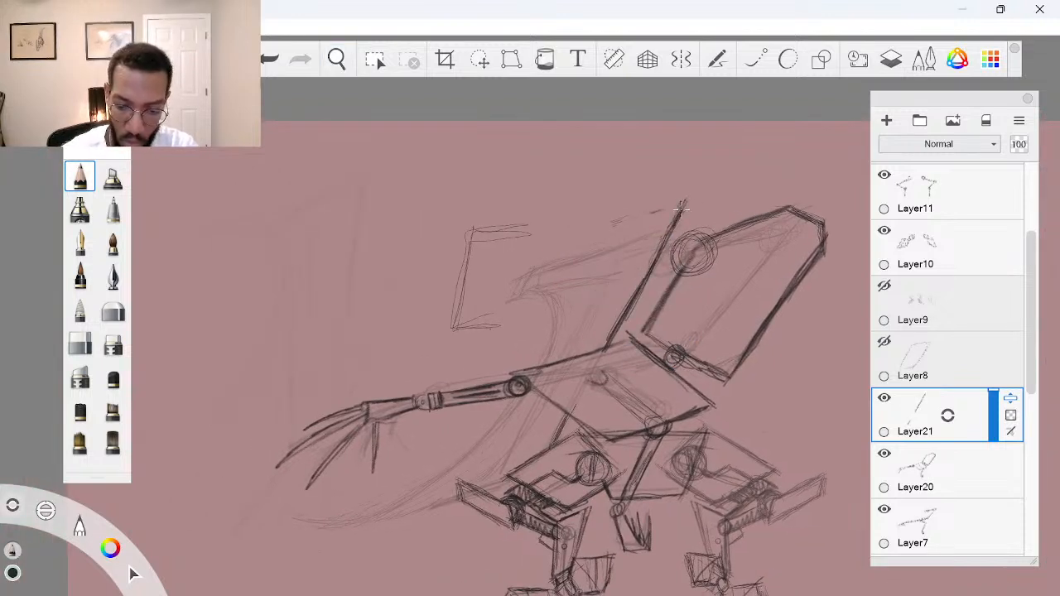
pyautogui.moveTo(681, 184)
pyautogui.mouseDown()
pyautogui.moveTo(686, 195)
pyautogui.moveTo(663, 189)
pyautogui.moveTo(544, 223)
pyautogui.moveTo(538, 247)
pyautogui.mouseUp()
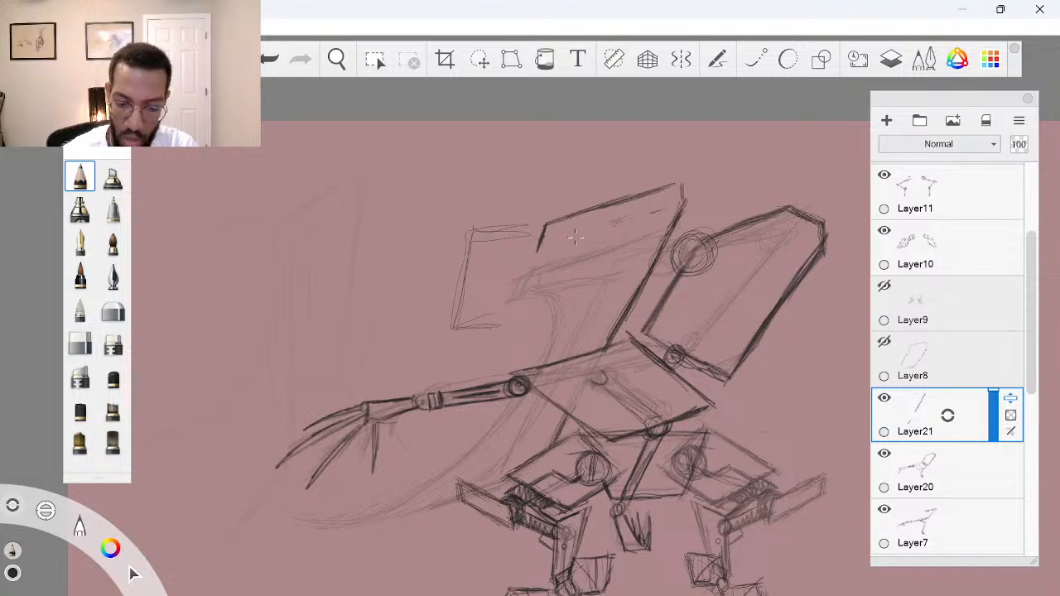
pyautogui.moveTo(600, 232)
pyautogui.mouseDown()
pyautogui.moveTo(541, 251)
pyautogui.moveTo(645, 219)
pyautogui.mouseUp()
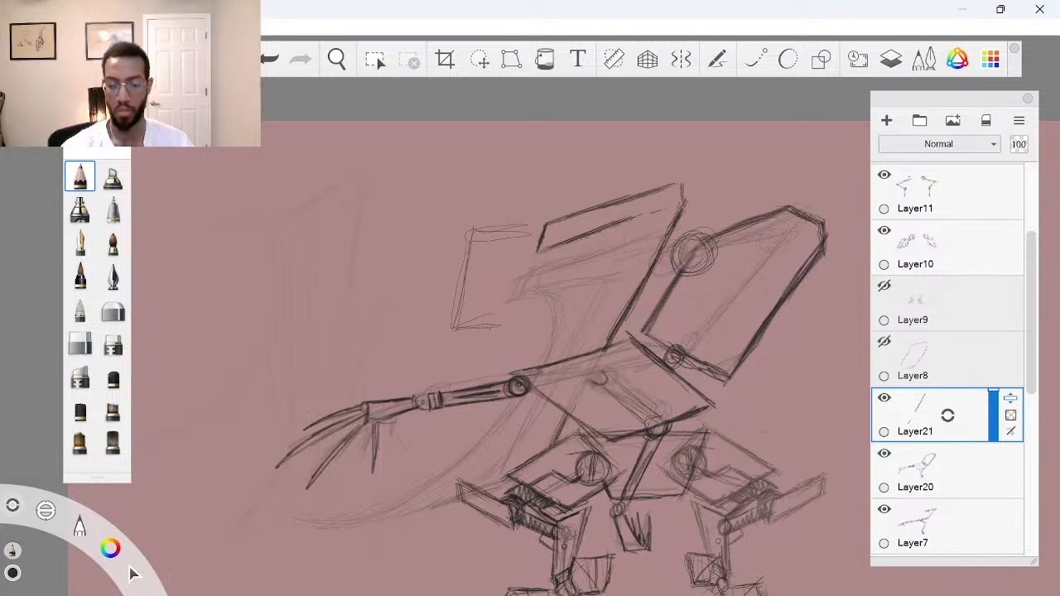
# Draw the inward-bending curve from the upper plate's underside down toward the shoulder joint
pyautogui.moveTo(548, 254); pyautogui.dragTo(577, 240)
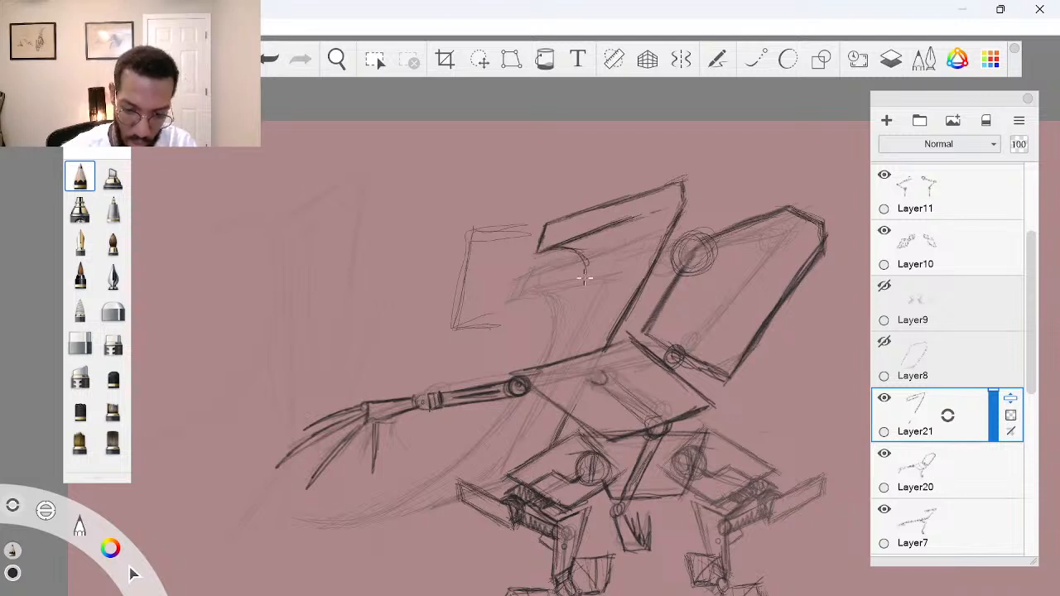
pyautogui.moveTo(582, 253); pyautogui.dragTo(586, 294)
pyautogui.moveTo(582, 247)
pyautogui.mouseDown()
pyautogui.moveTo(591, 311)
pyautogui.moveTo(565, 355)
pyautogui.mouseUp()
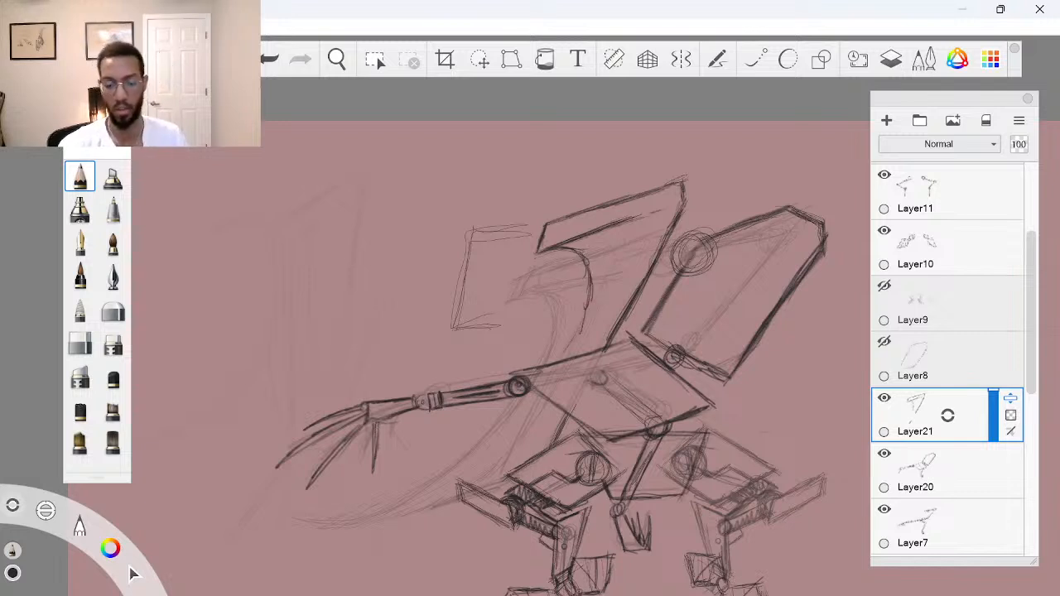
pyautogui.press('space')
pyautogui.moveTo(592, 447); pyautogui.dragTo(700, 393)
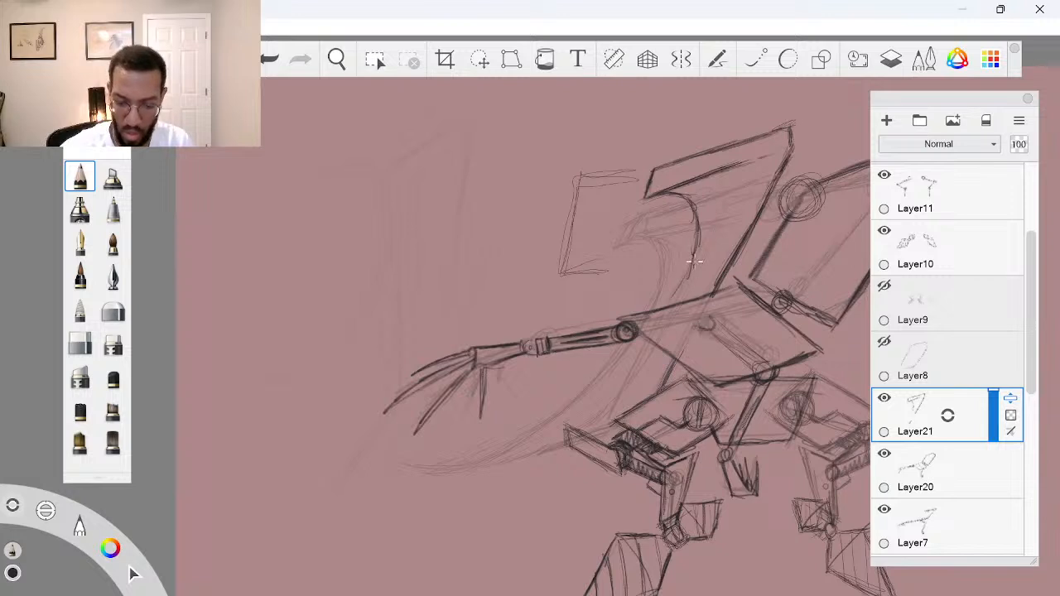
pyautogui.moveTo(639, 345)
pyautogui.mouseDown()
pyautogui.moveTo(502, 445)
pyautogui.moveTo(434, 451)
pyautogui.moveTo(538, 434)
pyautogui.moveTo(596, 397)
pyautogui.moveTo(661, 325)
pyautogui.moveTo(696, 262)
pyautogui.moveTo(697, 212)
pyautogui.moveTo(679, 193)
pyautogui.mouseUp()
# Extend the curve down below the hand and close its lower tip with a short angled stroke
pyautogui.press('space')
pyautogui.moveTo(545, 460); pyautogui.dragTo(602, 403)
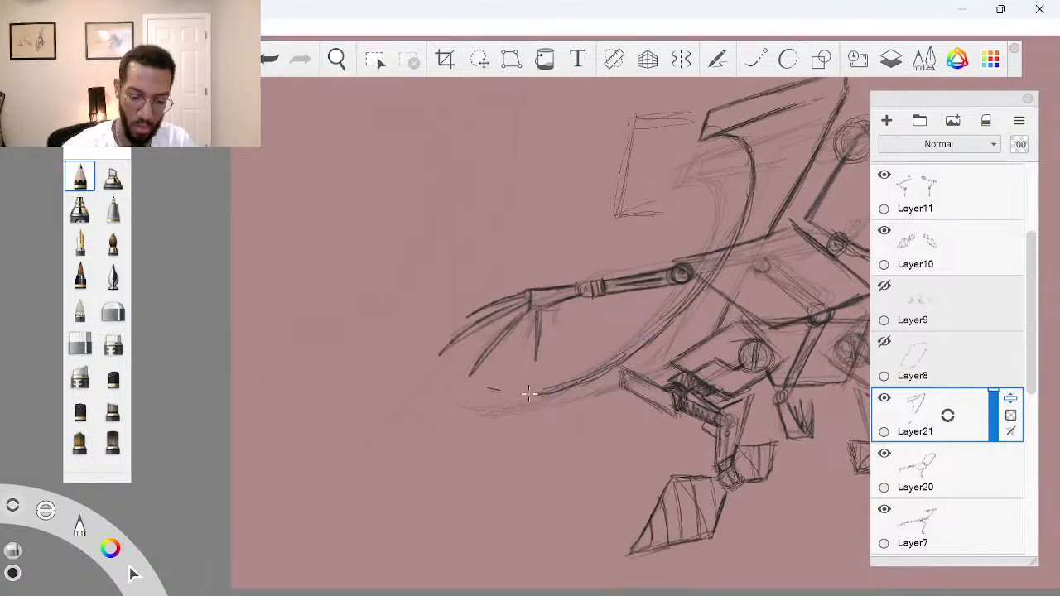
pyautogui.press('space')
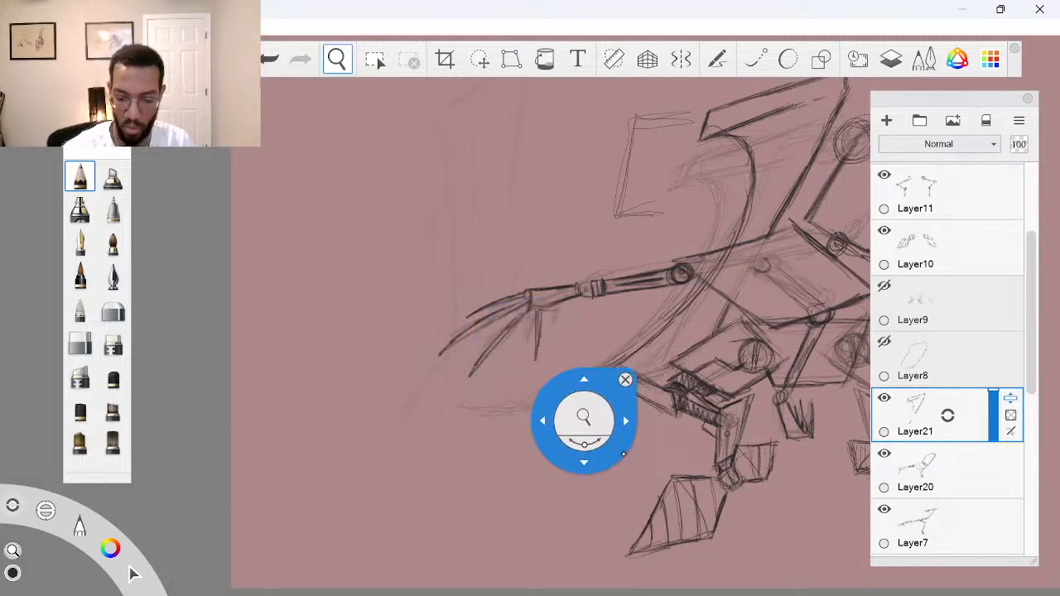
pyautogui.moveTo(603, 438); pyautogui.dragTo(663, 407)
pyautogui.moveTo(598, 381); pyautogui.dragTo(584, 422)
pyautogui.press('space')
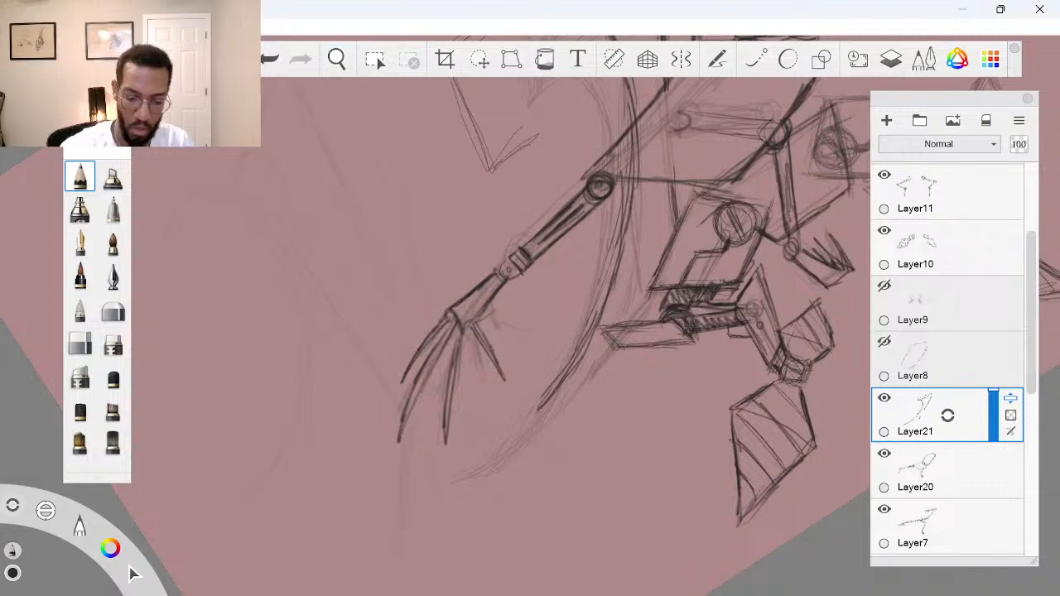
pyautogui.moveTo(540, 411)
pyautogui.mouseDown()
pyautogui.moveTo(489, 463)
pyautogui.moveTo(503, 451)
pyautogui.moveTo(492, 485)
pyautogui.moveTo(493, 465)
pyautogui.moveTo(503, 470)
pyautogui.mouseUp()
# Draw the underside edge from the lower tip back to the knee plate, and darken the long inner curve
pyautogui.press('space')
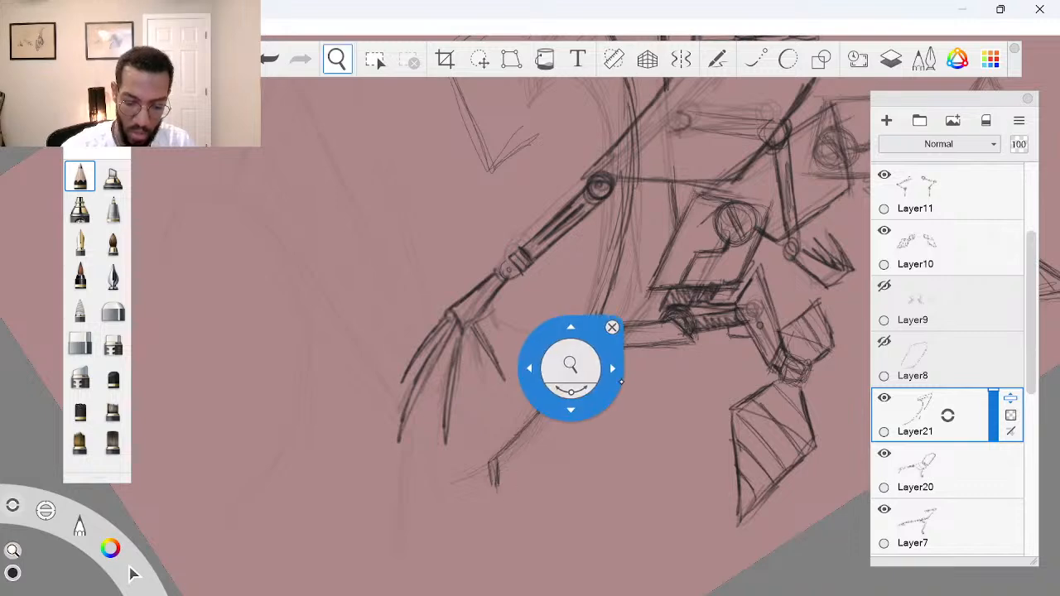
pyautogui.moveTo(584, 397); pyautogui.dragTo(506, 419)
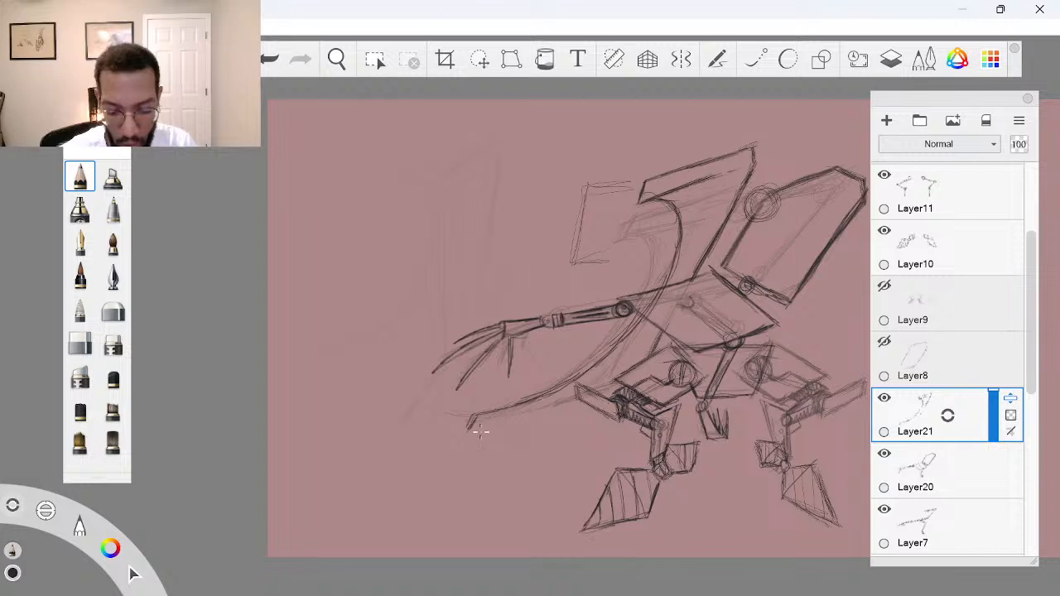
pyautogui.moveTo(485, 430); pyautogui.dragTo(602, 414)
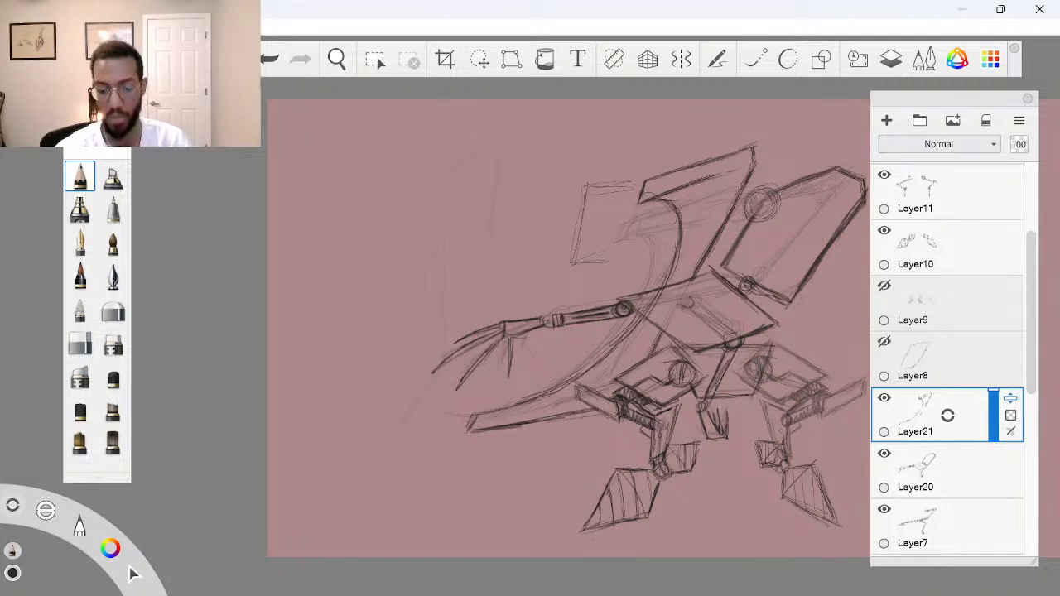
pyautogui.moveTo(504, 408)
pyautogui.mouseDown()
pyautogui.moveTo(582, 377)
pyautogui.moveTo(559, 387)
pyautogui.moveTo(653, 318)
pyautogui.mouseUp()
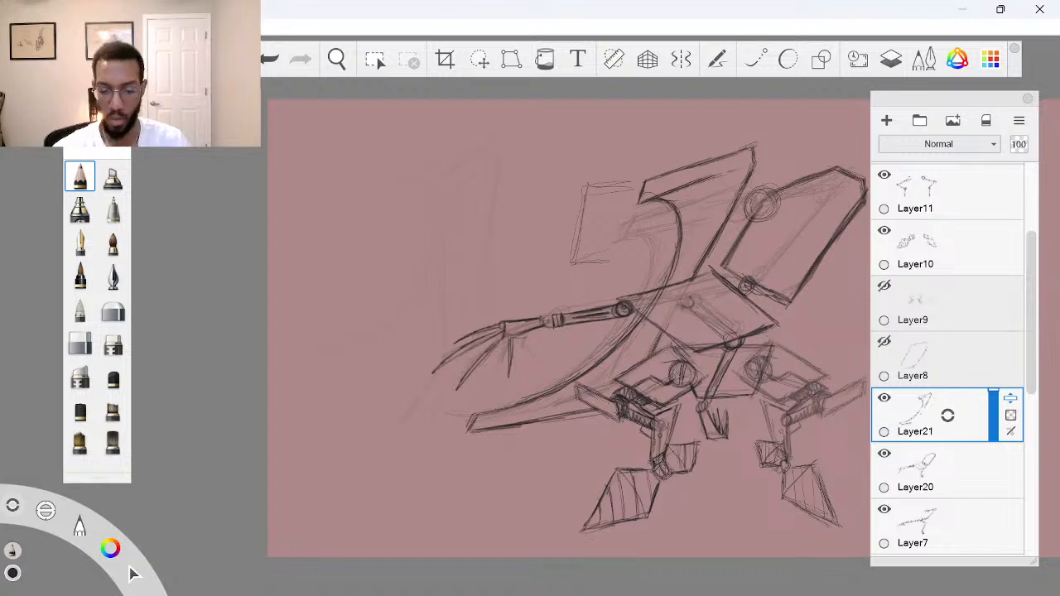
# Redraw the slanted back edge beside the head plate, joining the upper plate with a short angled corner
pyautogui.press('space')
pyautogui.moveTo(761, 303); pyautogui.dragTo(680, 298)
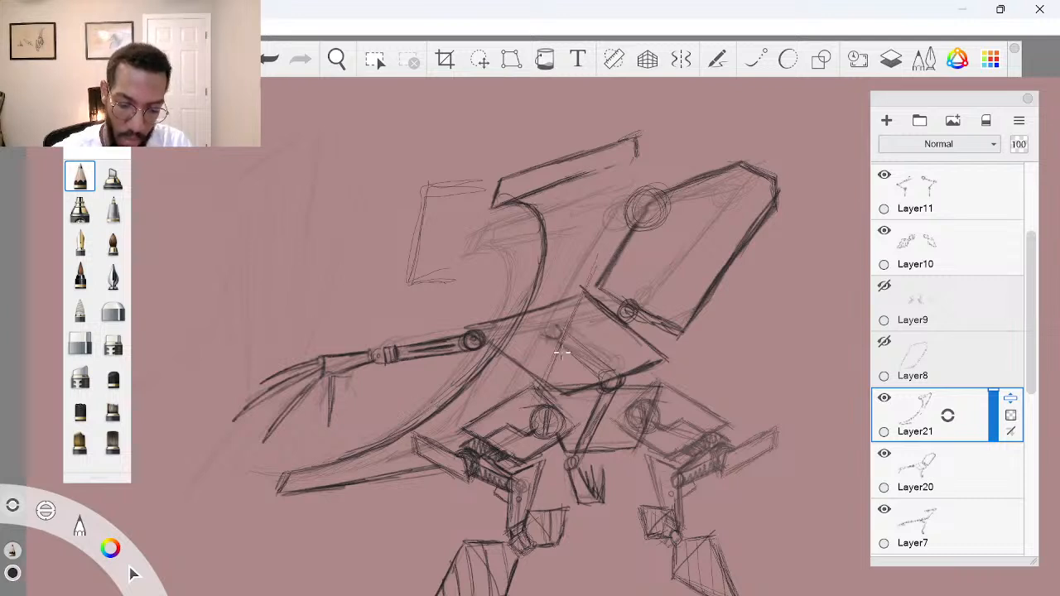
pyautogui.moveTo(588, 283); pyautogui.dragTo(636, 169)
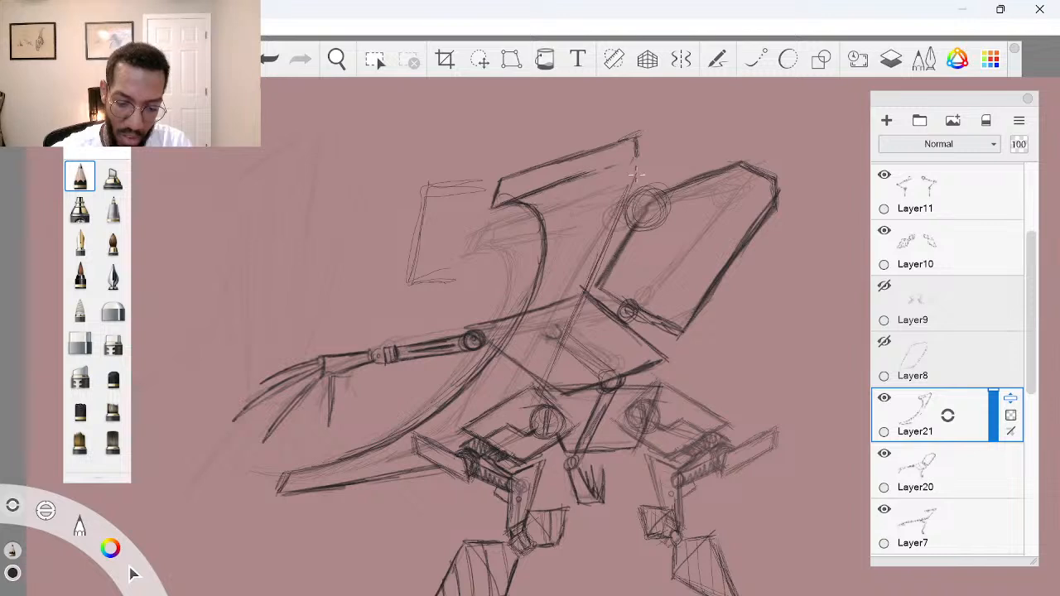
pyautogui.moveTo(613, 232); pyautogui.dragTo(644, 163)
pyautogui.moveTo(602, 257); pyautogui.dragTo(644, 159)
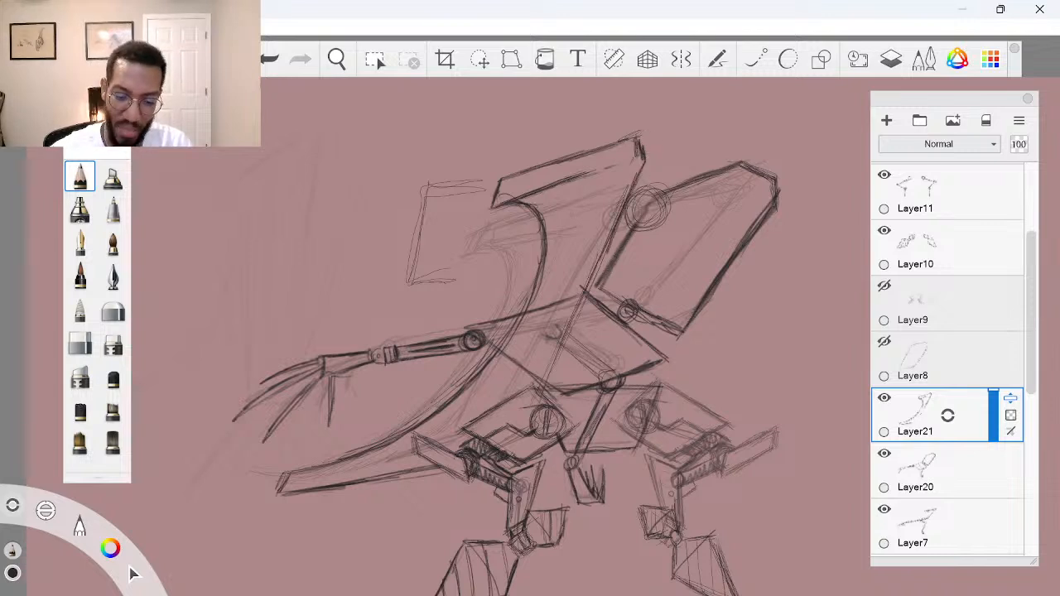
# Sharpen the shield shape's upper back corner and rework its slanted back edge down to the waist
pyautogui.moveTo(633, 160)
pyautogui.mouseDown()
pyautogui.moveTo(637, 131)
pyautogui.moveTo(619, 135)
pyautogui.moveTo(653, 121)
pyautogui.moveTo(638, 135)
pyautogui.moveTo(663, 168)
pyautogui.moveTo(641, 151)
pyautogui.moveTo(656, 168)
pyautogui.moveTo(593, 148)
pyautogui.moveTo(637, 154)
pyautogui.mouseUp()
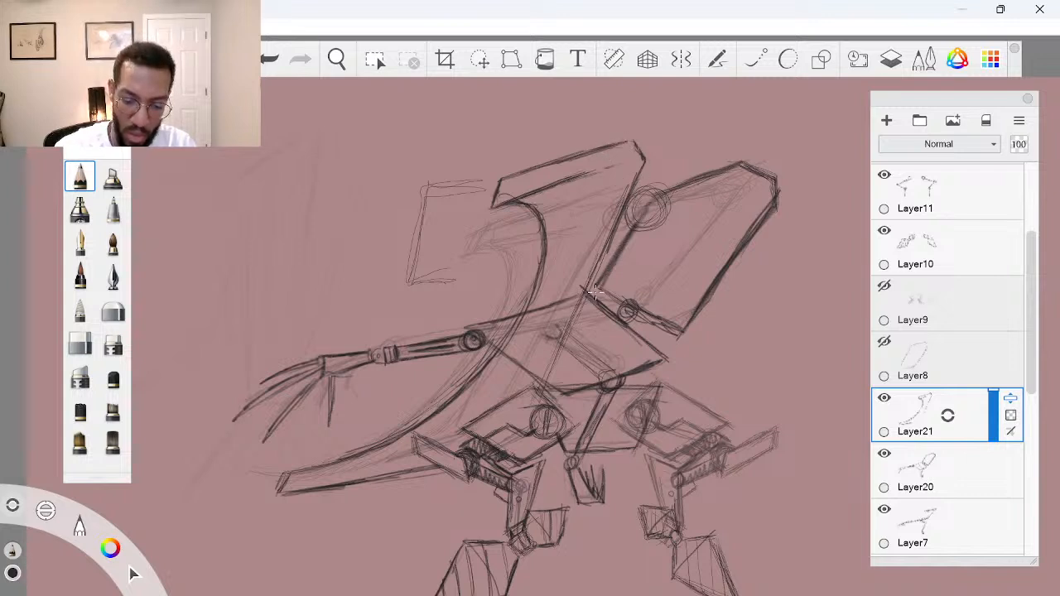
pyautogui.moveTo(588, 290); pyautogui.dragTo(627, 189)
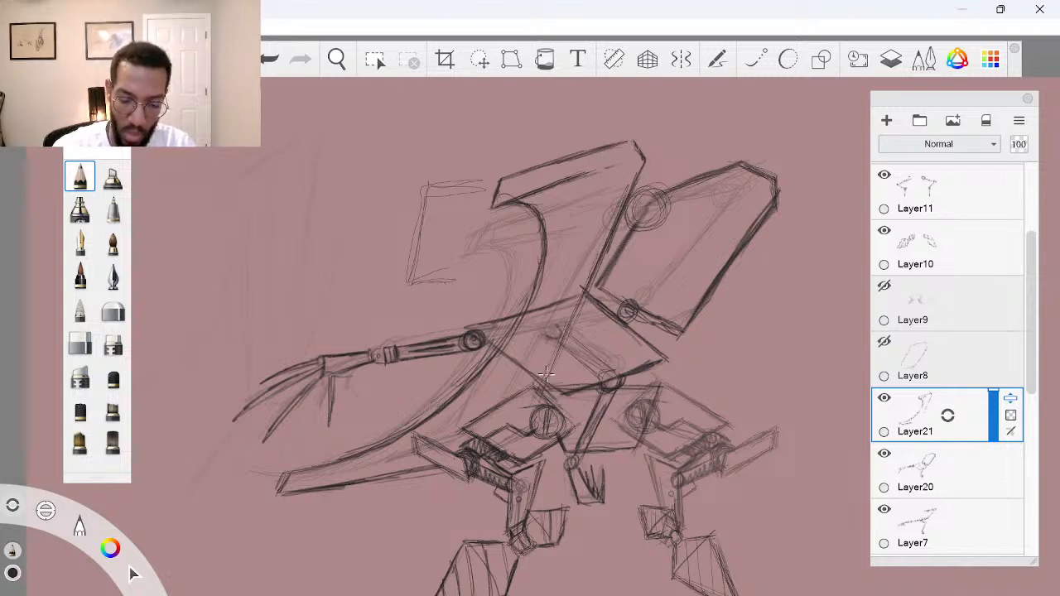
pyautogui.moveTo(548, 375); pyautogui.dragTo(540, 394)
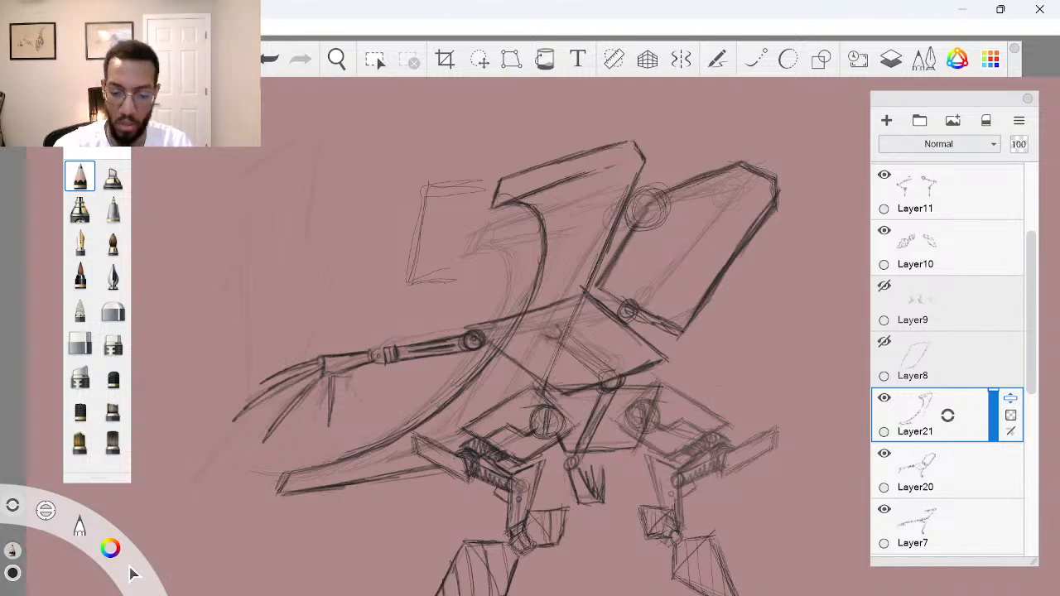
# Draw inner parallel lines below the shield's upper edge and along its back edge for thickness, and reinforce the lower tip
pyautogui.moveTo(595, 173)
pyautogui.mouseDown()
pyautogui.moveTo(540, 192)
pyautogui.moveTo(612, 170)
pyautogui.mouseUp()
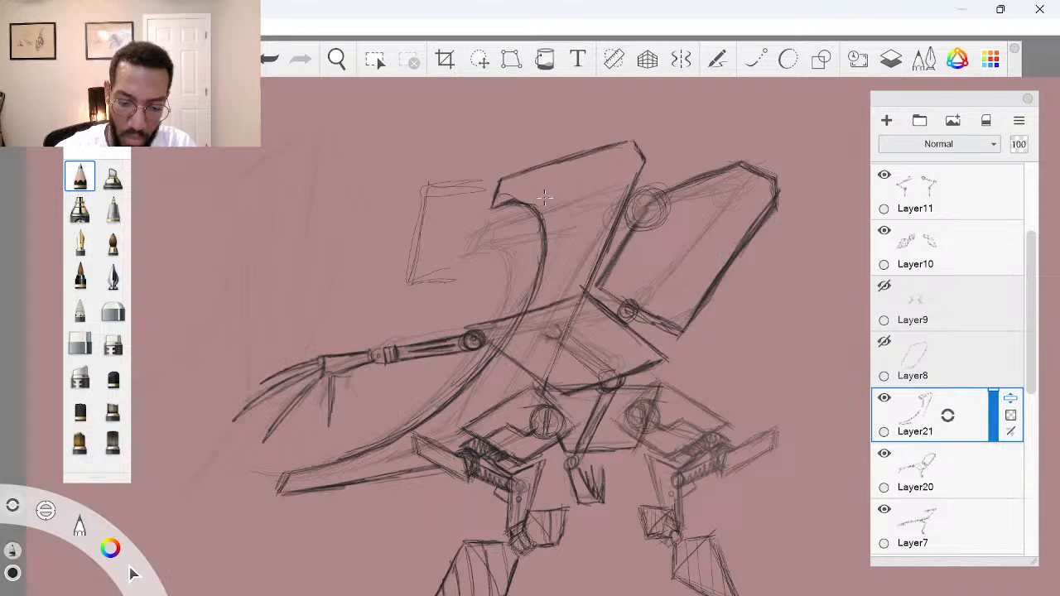
pyautogui.moveTo(502, 199)
pyautogui.mouseDown()
pyautogui.moveTo(542, 185)
pyautogui.moveTo(496, 203)
pyautogui.moveTo(623, 169)
pyautogui.mouseUp()
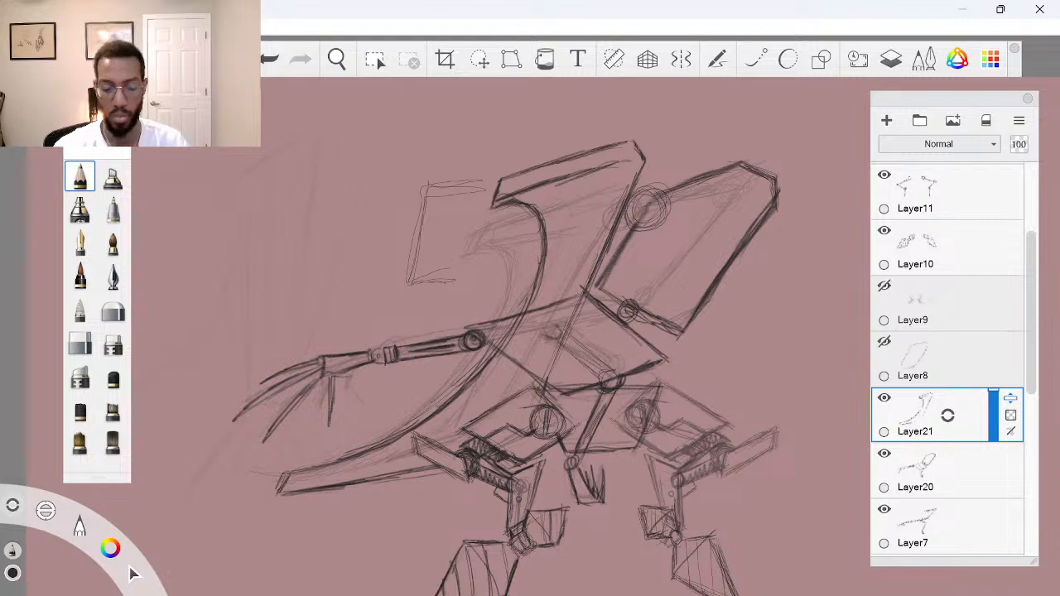
pyautogui.moveTo(285, 482)
pyautogui.mouseDown()
pyautogui.moveTo(275, 496)
pyautogui.moveTo(306, 490)
pyautogui.mouseUp()
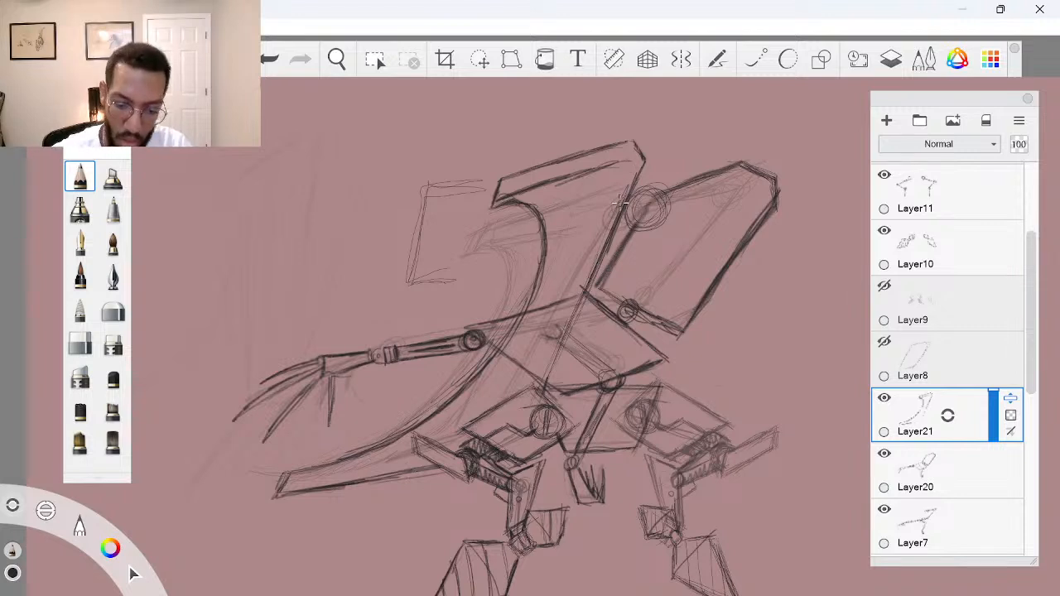
pyautogui.moveTo(633, 165)
pyautogui.mouseDown()
pyautogui.moveTo(612, 215)
pyautogui.moveTo(632, 166)
pyautogui.moveTo(616, 168)
pyautogui.moveTo(603, 225)
pyautogui.mouseUp()
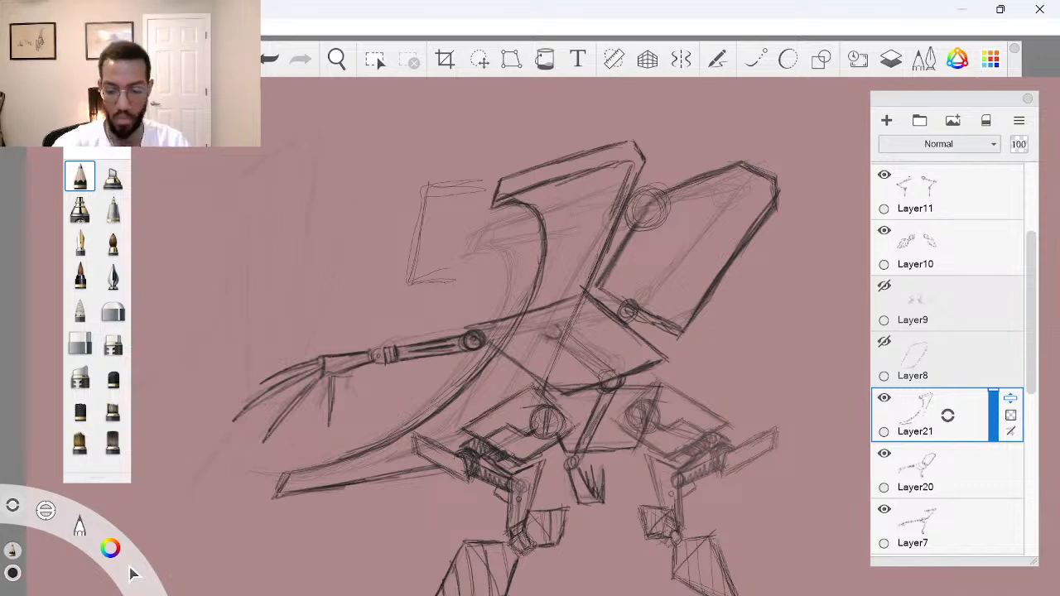
# Add a blank layer directly above Layer21
pyautogui.press('space')
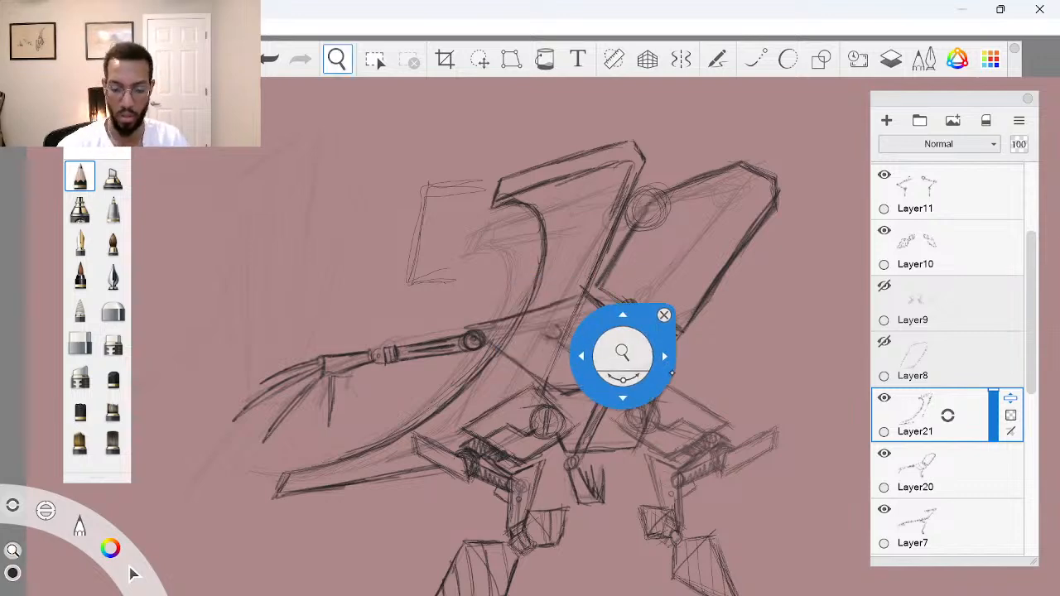
pyautogui.moveTo(619, 357); pyautogui.dragTo(555, 386)
pyautogui.moveTo(618, 502); pyautogui.dragTo(554, 496)
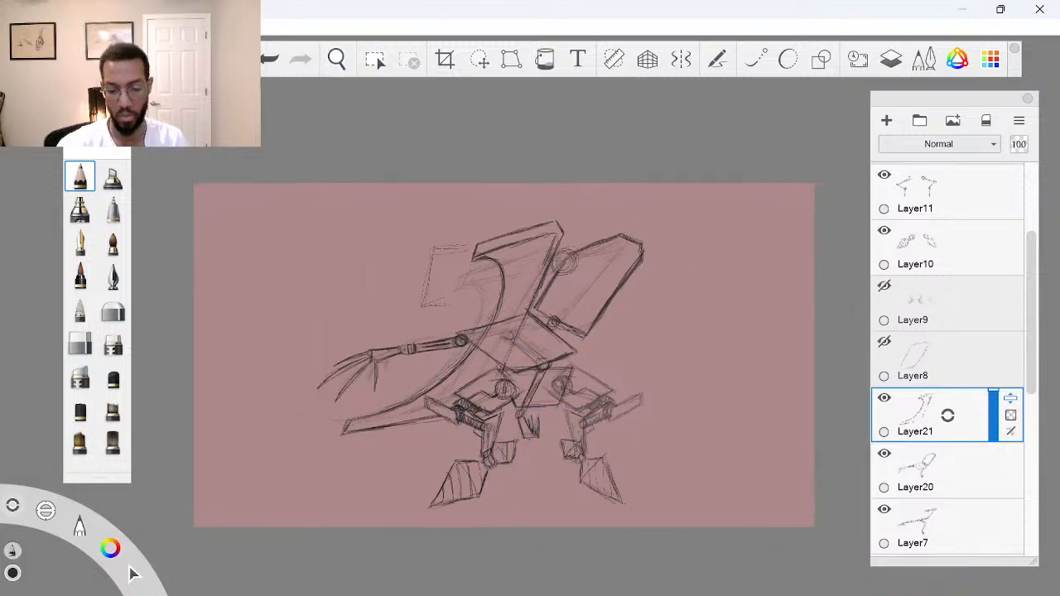
pyautogui.moveTo(948, 416); pyautogui.dragTo(953, 390)
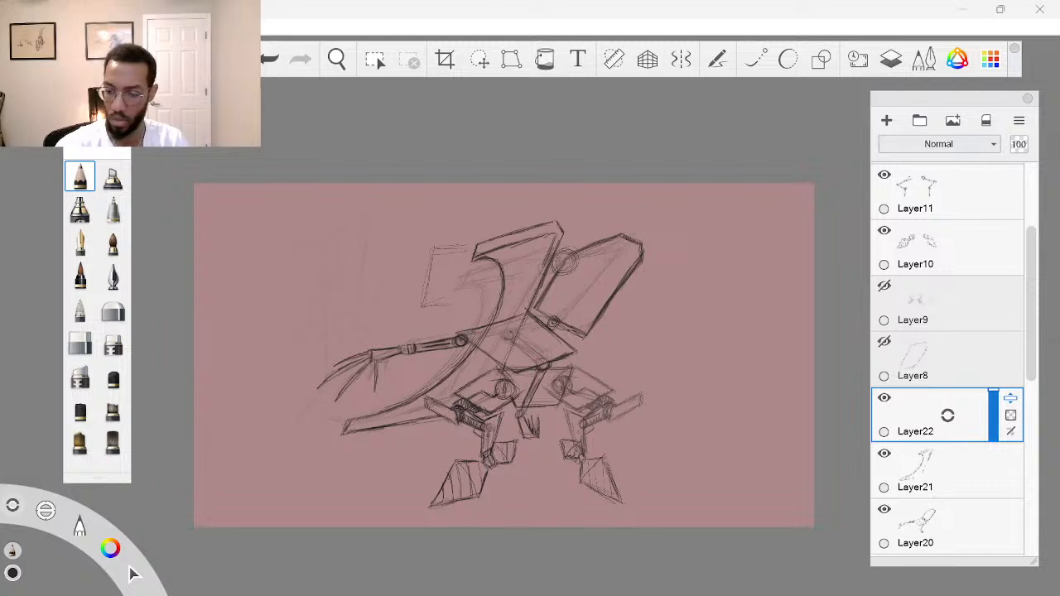
# Create a new layer group above Layer19 at the top of the layer stack
pyautogui.moveTo(1030, 277); pyautogui.dragTo(1012, 197)
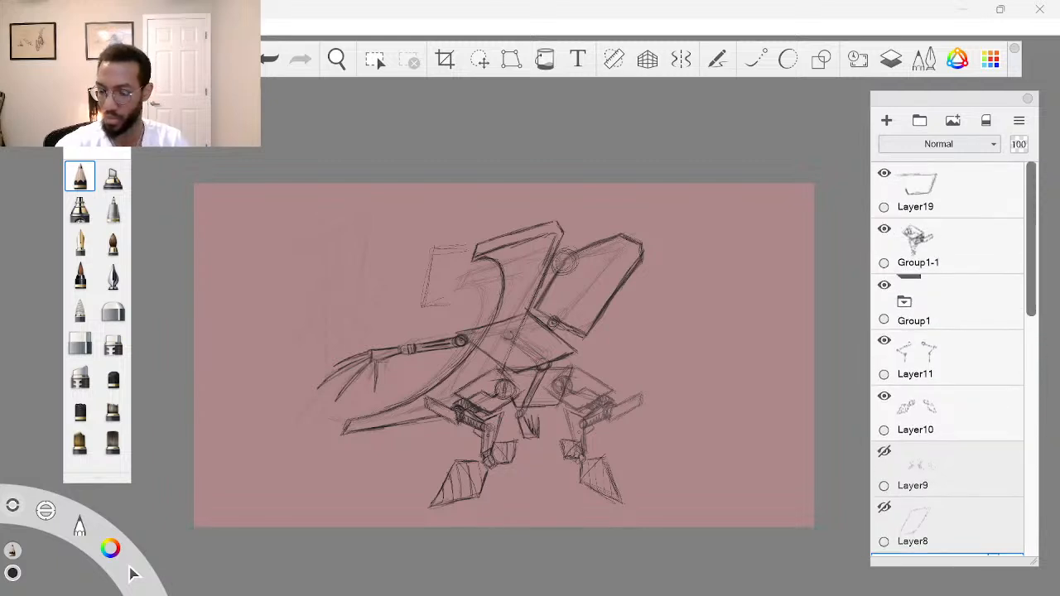
pyautogui.click(959, 192)
pyautogui.click(922, 123)
pyautogui.click(962, 245)
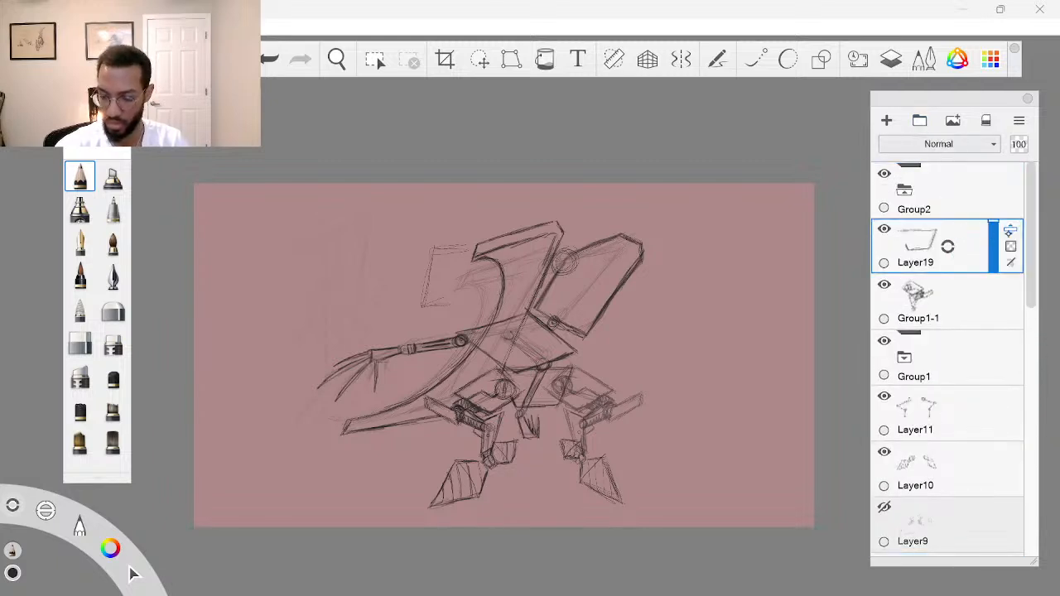
# Move all layers from Layer19 down to Layer5 into the new group and collapse it
pyautogui.moveTo(1030, 235); pyautogui.dragTo(1011, 444)
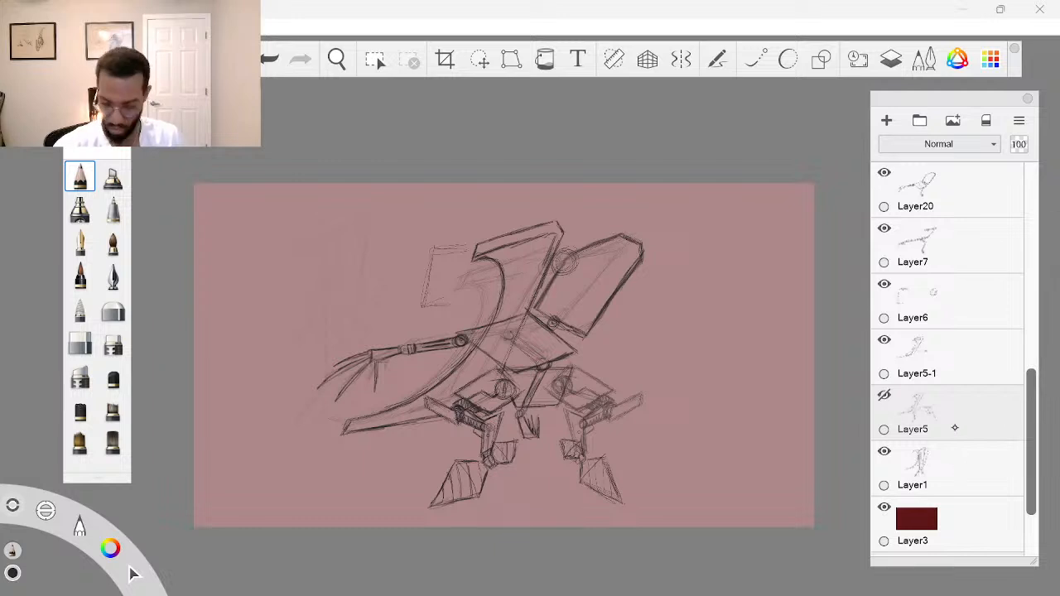
pyautogui.keyDown('shift'); pyautogui.click(958, 404); pyautogui.keyUp('shift')
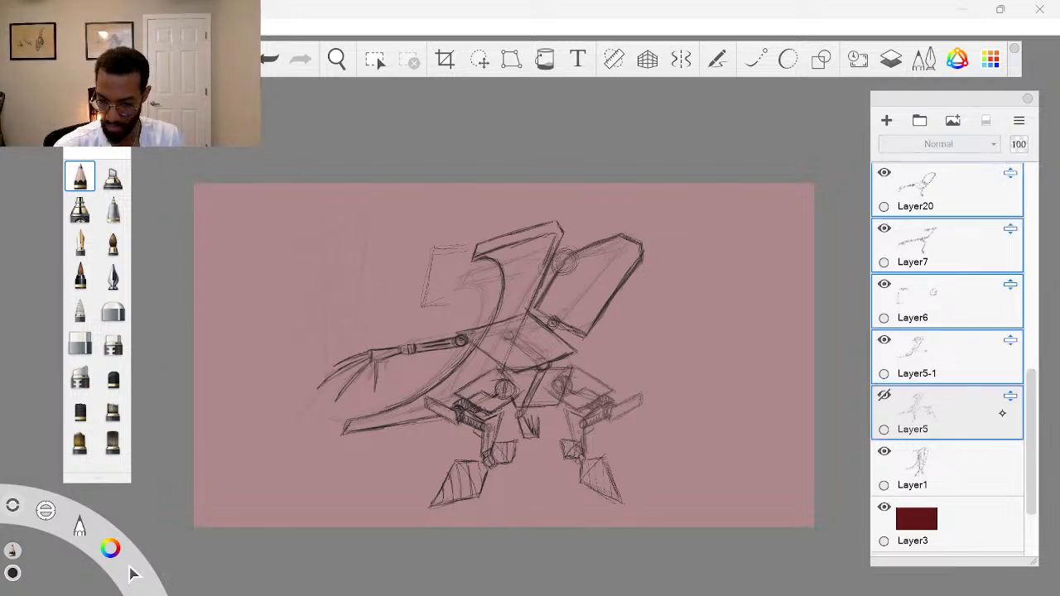
pyautogui.moveTo(1029, 426); pyautogui.dragTo(1036, 192)
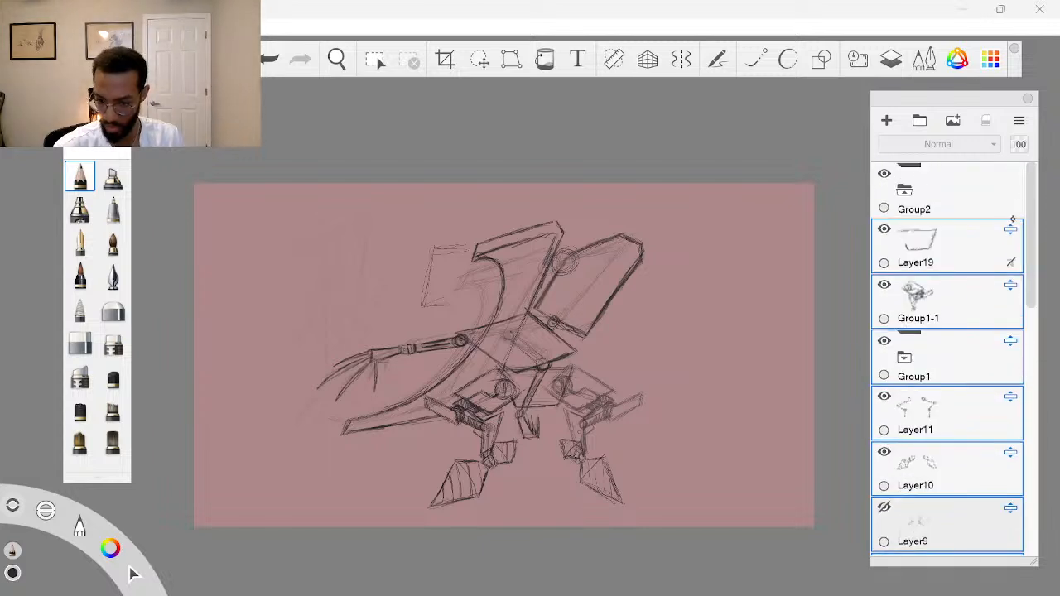
pyautogui.moveTo(1010, 231); pyautogui.dragTo(986, 203)
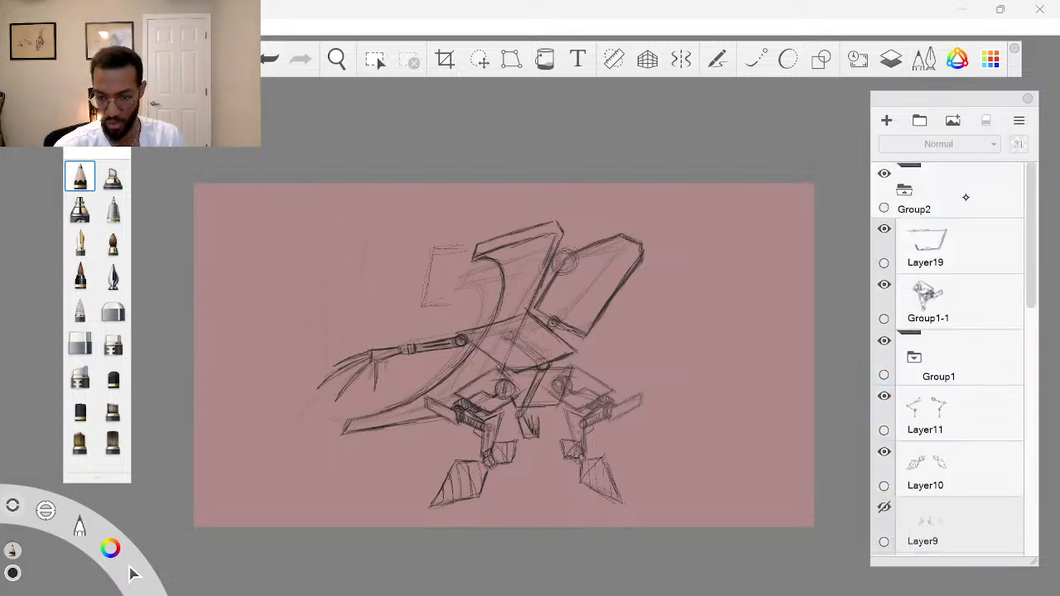
pyautogui.click(904, 192)
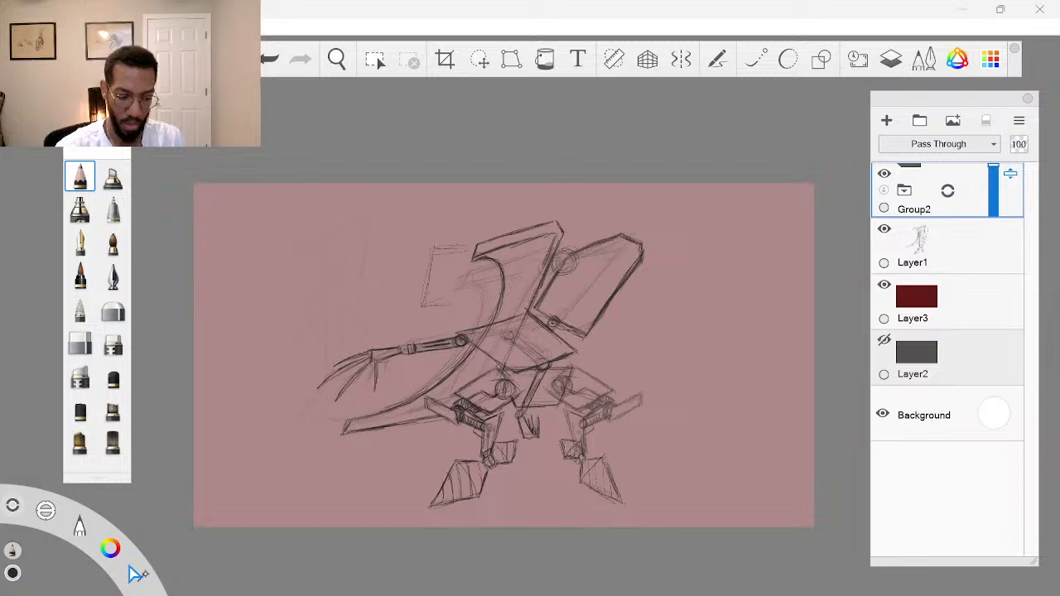
# Scale the grouped robot sketch down slightly and move it toward the canvas's left half
pyautogui.moveTo(133, 574); pyautogui.dragTo(105, 547)
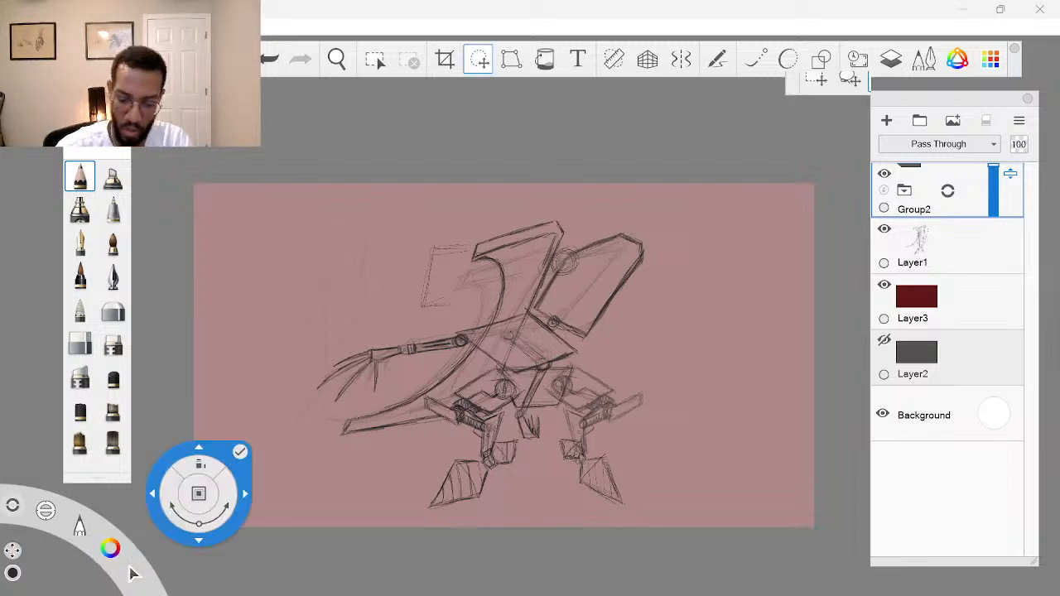
pyautogui.moveTo(659, 431)
pyautogui.mouseDown()
pyautogui.moveTo(515, 431)
pyautogui.moveTo(580, 452)
pyautogui.moveTo(568, 449)
pyautogui.mouseUp()
pyautogui.click(563, 407)
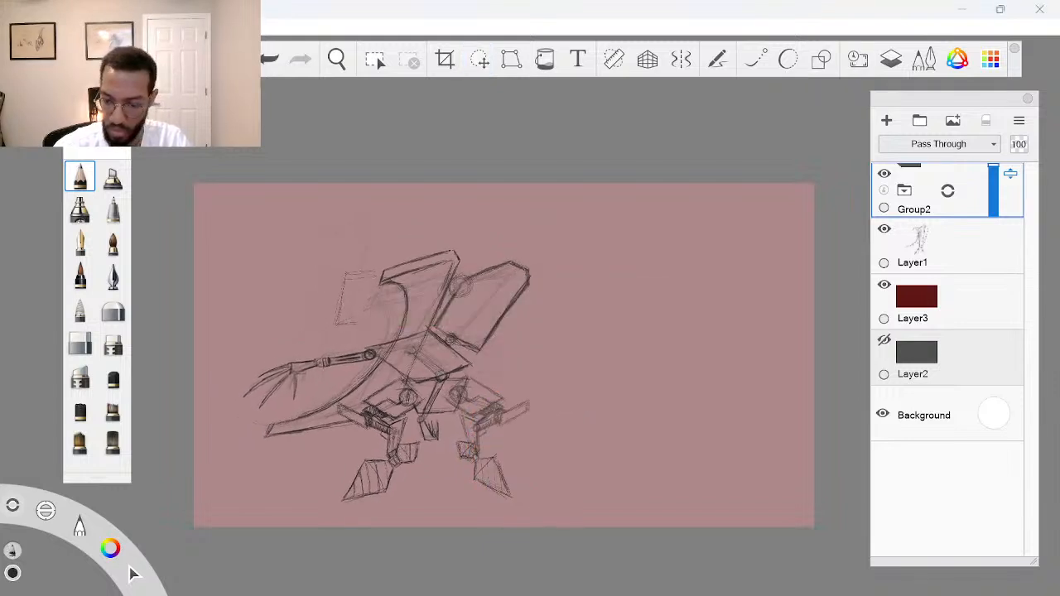
# Expand the robot group and add a blank layer above Layer19 inside it
pyautogui.click(908, 192)
pyautogui.click(950, 269)
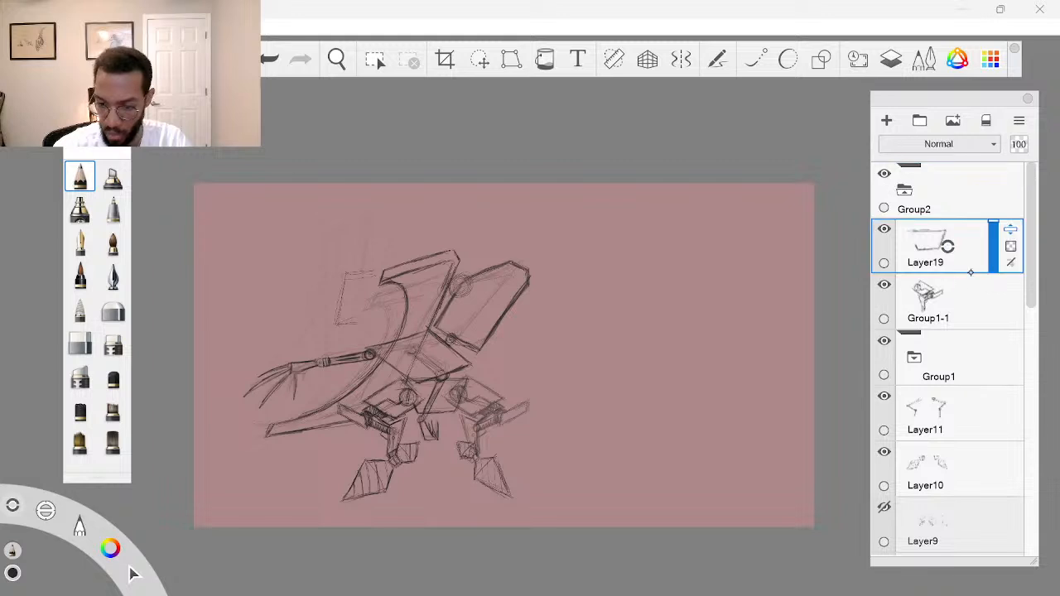
pyautogui.moveTo(951, 253); pyautogui.dragTo(953, 213)
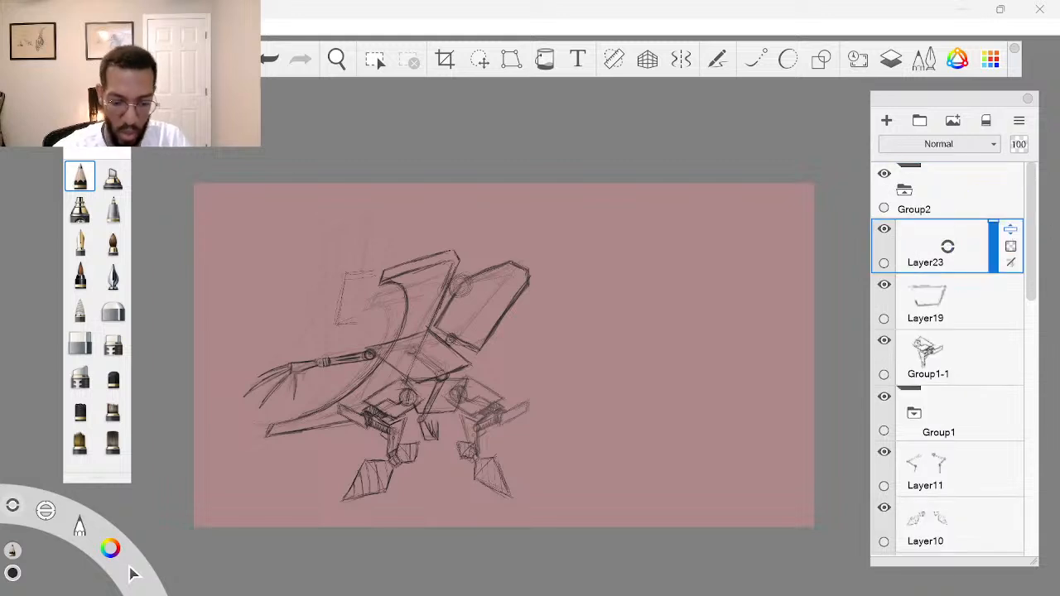
# Draw a long slanted line from the waist up past the head plate, parallel to the shield's back edge
pyautogui.press('space')
pyautogui.moveTo(505, 341)
pyautogui.mouseDown()
pyautogui.moveTo(537, 348)
pyautogui.moveTo(545, 390)
pyautogui.mouseUp()
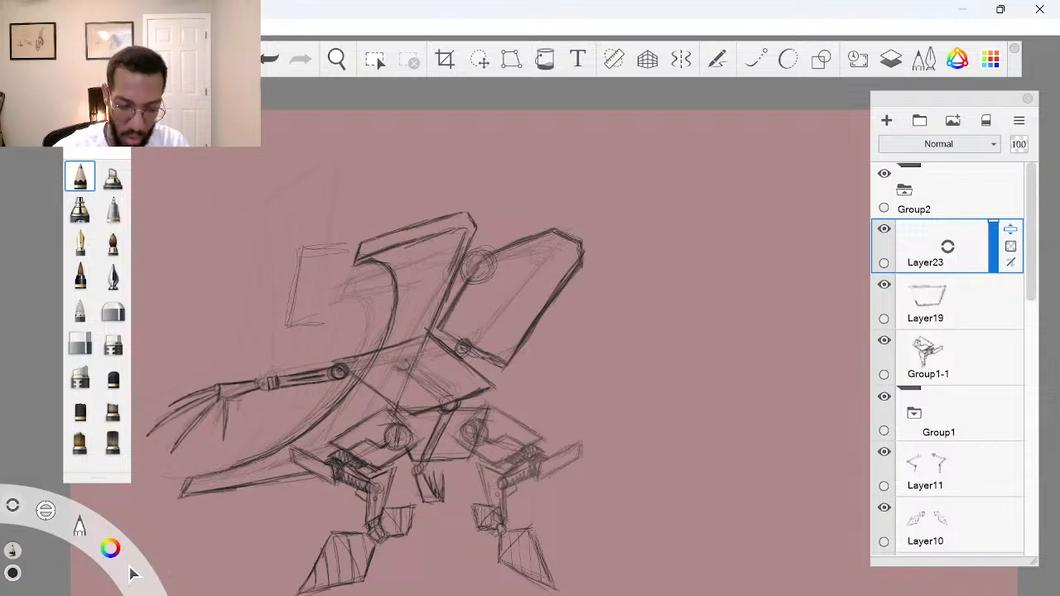
pyautogui.press('space')
pyautogui.moveTo(505, 337); pyautogui.dragTo(532, 339)
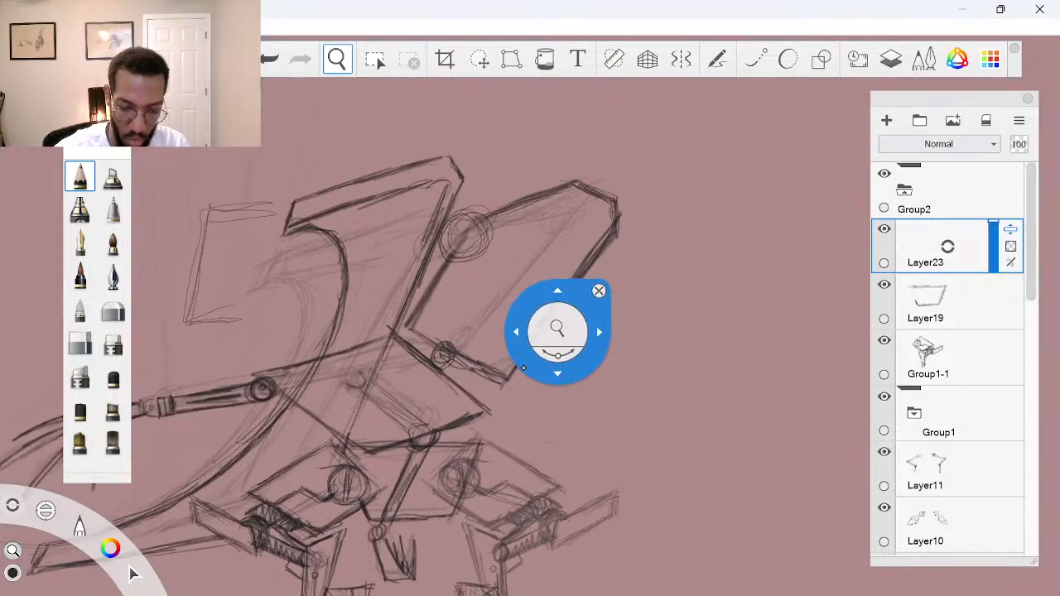
pyautogui.moveTo(523, 404); pyautogui.dragTo(526, 380)
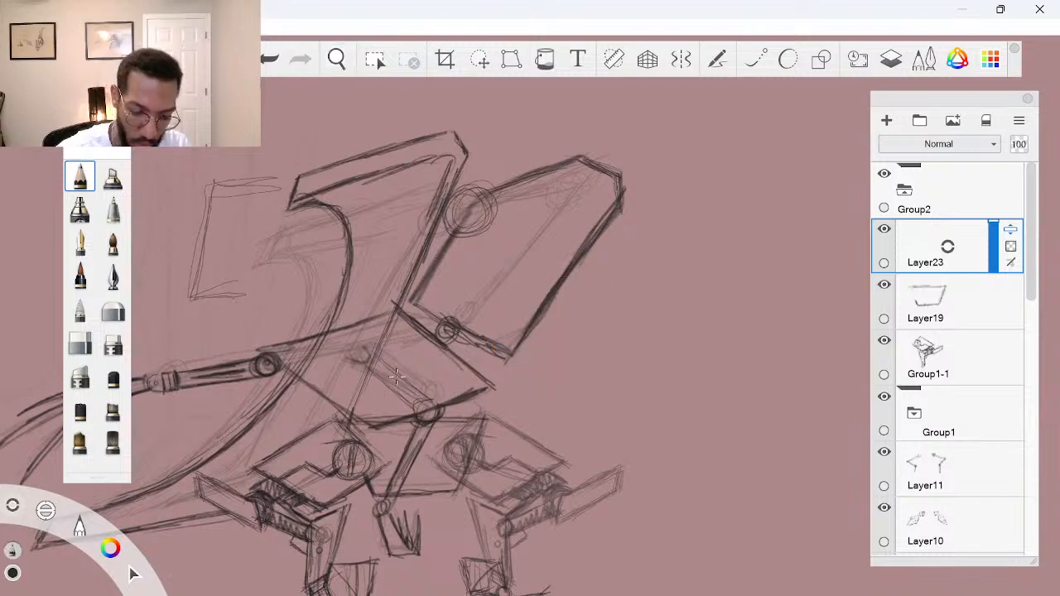
pyautogui.moveTo(385, 379)
pyautogui.mouseDown()
pyautogui.moveTo(370, 413)
pyautogui.moveTo(373, 400)
pyautogui.mouseUp()
pyautogui.moveTo(400, 340)
pyautogui.mouseDown()
pyautogui.moveTo(370, 415)
pyautogui.moveTo(378, 401)
pyautogui.mouseUp()
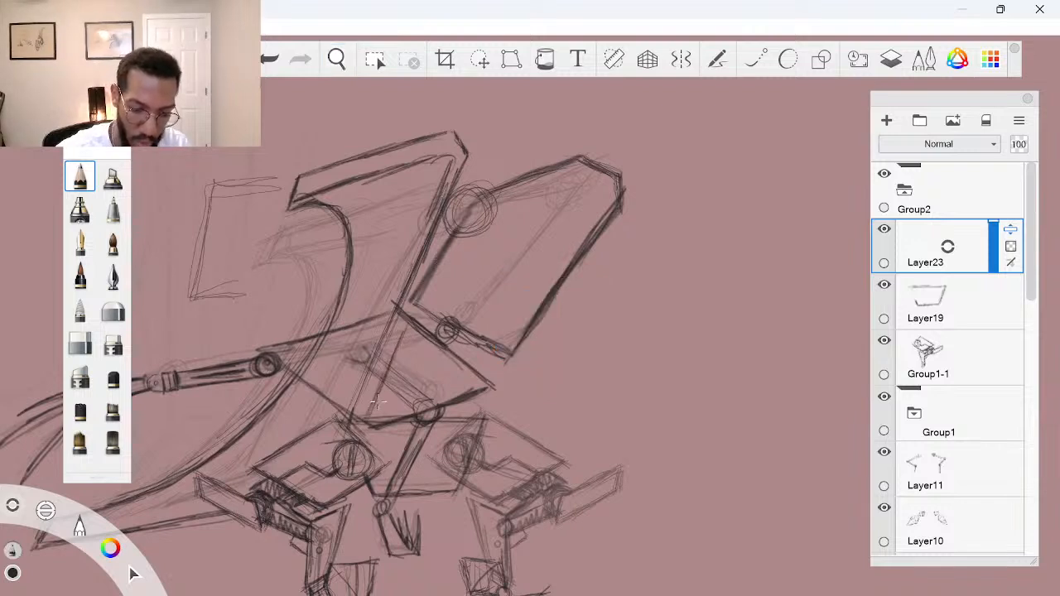
pyautogui.moveTo(432, 277)
pyautogui.mouseDown()
pyautogui.moveTo(404, 346)
pyautogui.moveTo(414, 316)
pyautogui.mouseUp()
pyautogui.moveTo(450, 229); pyautogui.dragTo(436, 262)
pyautogui.moveTo(459, 201)
pyautogui.mouseDown()
pyautogui.moveTo(439, 255)
pyautogui.moveTo(448, 237)
pyautogui.mouseUp()
pyautogui.moveTo(483, 158)
pyautogui.mouseDown()
pyautogui.moveTo(456, 215)
pyautogui.moveTo(465, 202)
pyautogui.mouseUp()
pyautogui.moveTo(492, 138); pyautogui.dragTo(477, 179)
# Draw the angled front corner and sloping top edge of a wider head piece at the long line's upper end
pyautogui.press('space')
pyautogui.moveTo(511, 302)
pyautogui.mouseDown()
pyautogui.moveTo(486, 411)
pyautogui.moveTo(467, 398)
pyautogui.moveTo(443, 278)
pyautogui.moveTo(490, 216)
pyautogui.moveTo(442, 270)
pyautogui.moveTo(433, 265)
pyautogui.moveTo(408, 315)
pyautogui.mouseUp()
pyautogui.moveTo(440, 214)
pyautogui.mouseDown()
pyautogui.moveTo(483, 213)
pyautogui.moveTo(477, 270)
pyautogui.moveTo(463, 267)
pyautogui.mouseUp()
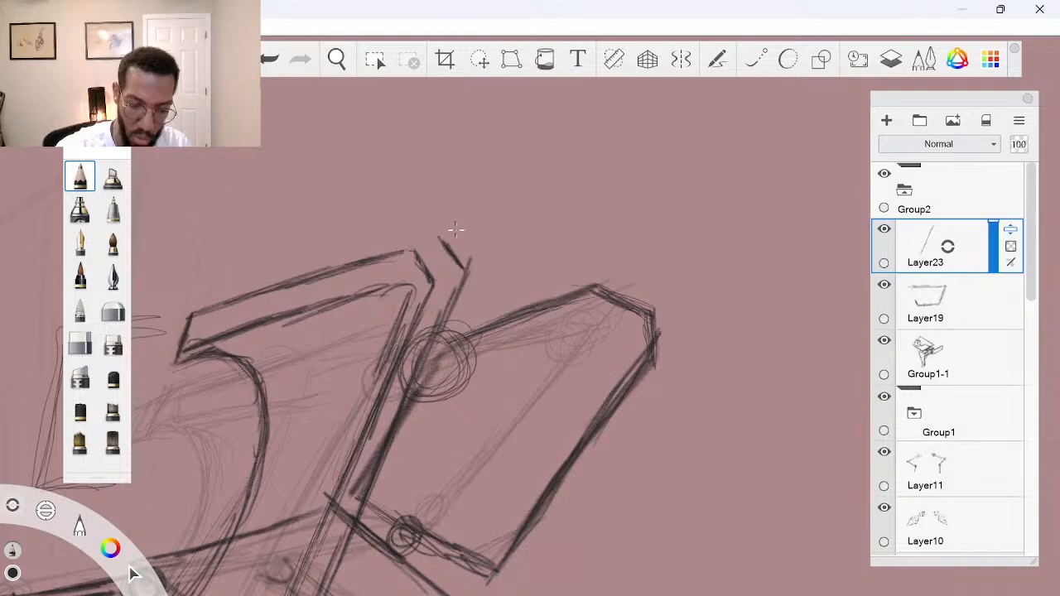
pyautogui.moveTo(439, 233); pyautogui.dragTo(473, 198)
pyautogui.press('space')
pyautogui.moveTo(515, 228); pyautogui.dragTo(423, 234)
pyautogui.moveTo(557, 382); pyautogui.dragTo(538, 369)
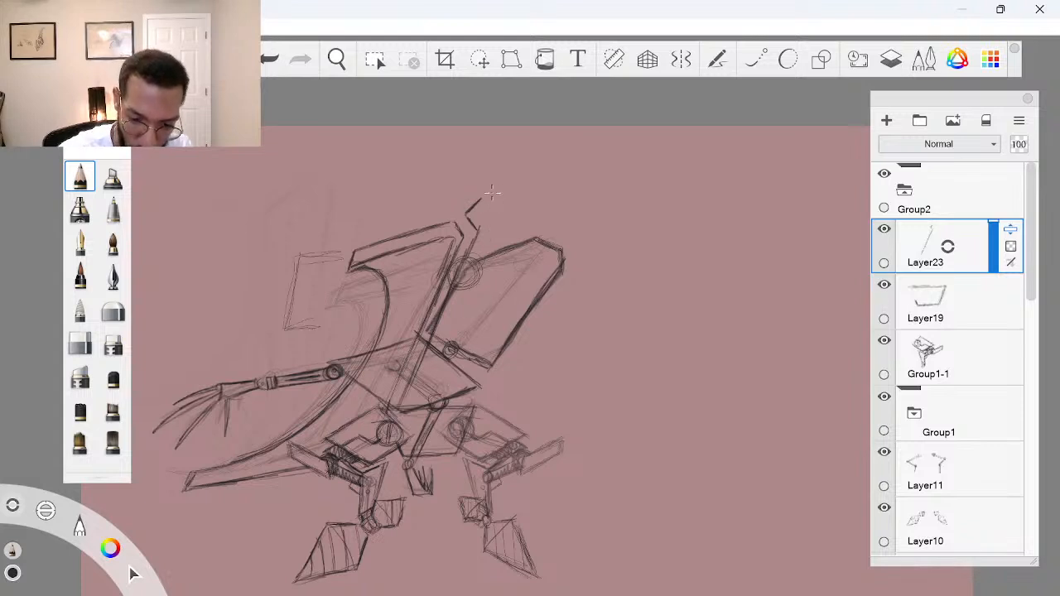
pyautogui.moveTo(481, 199); pyautogui.dragTo(522, 191)
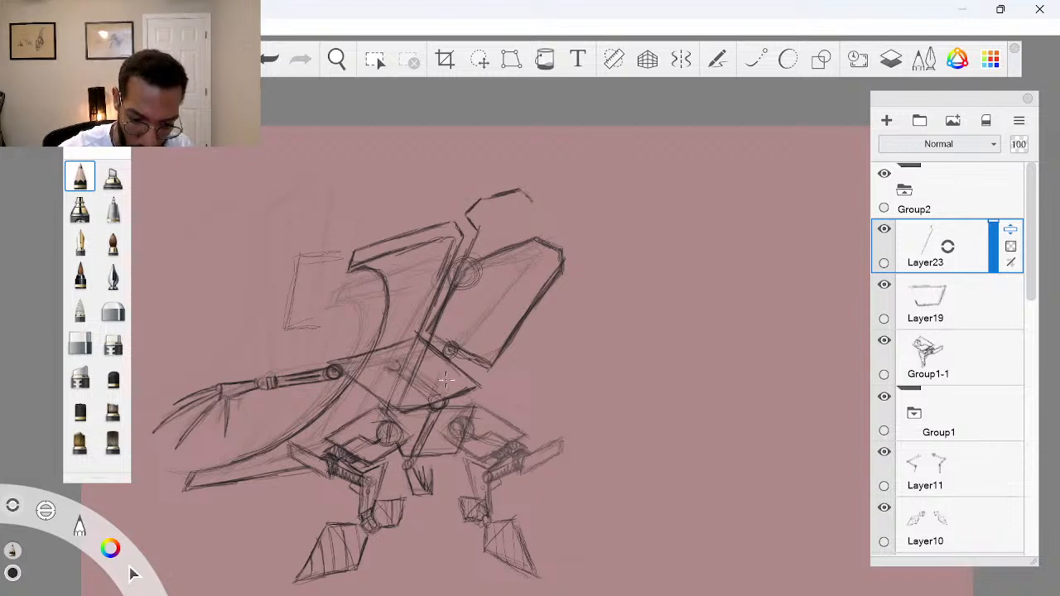
# Draw the second long edge and the underside of the head piece, and reinforce the shaft's front edge
pyautogui.moveTo(431, 403)
pyautogui.mouseDown()
pyautogui.moveTo(490, 242)
pyautogui.moveTo(542, 207)
pyautogui.moveTo(527, 195)
pyautogui.mouseUp()
pyautogui.press('space')
pyautogui.moveTo(577, 393); pyautogui.dragTo(629, 383)
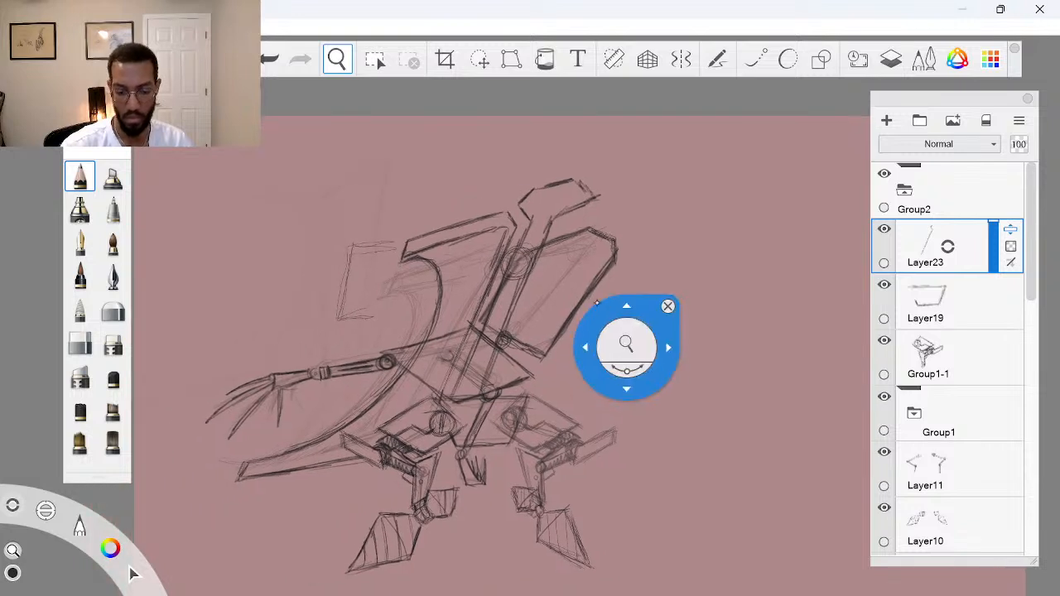
pyautogui.moveTo(547, 236); pyautogui.dragTo(568, 253)
pyautogui.moveTo(593, 291); pyautogui.dragTo(620, 283)
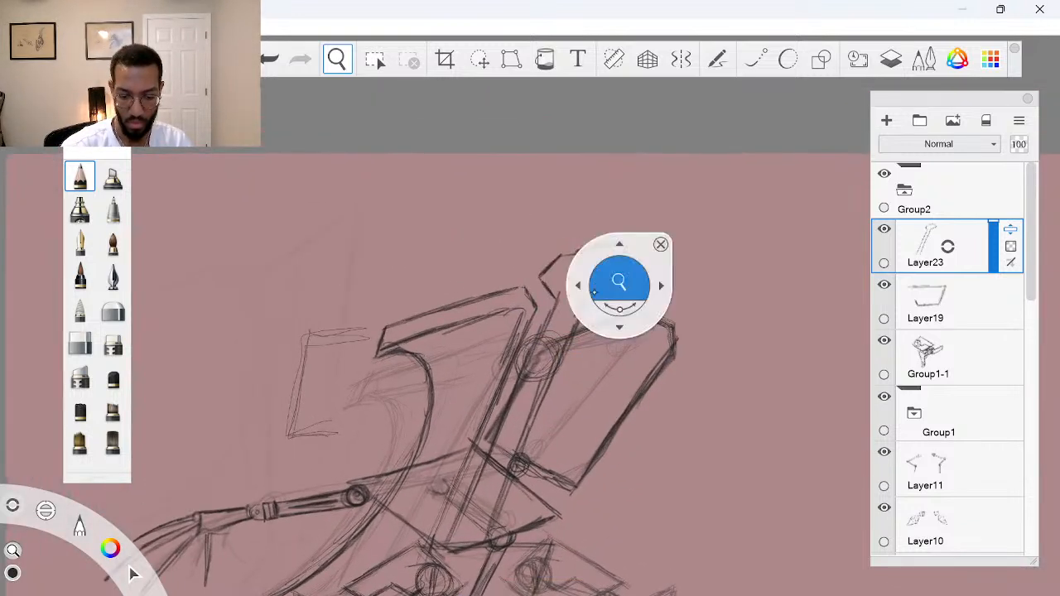
pyautogui.moveTo(455, 530); pyautogui.dragTo(548, 323)
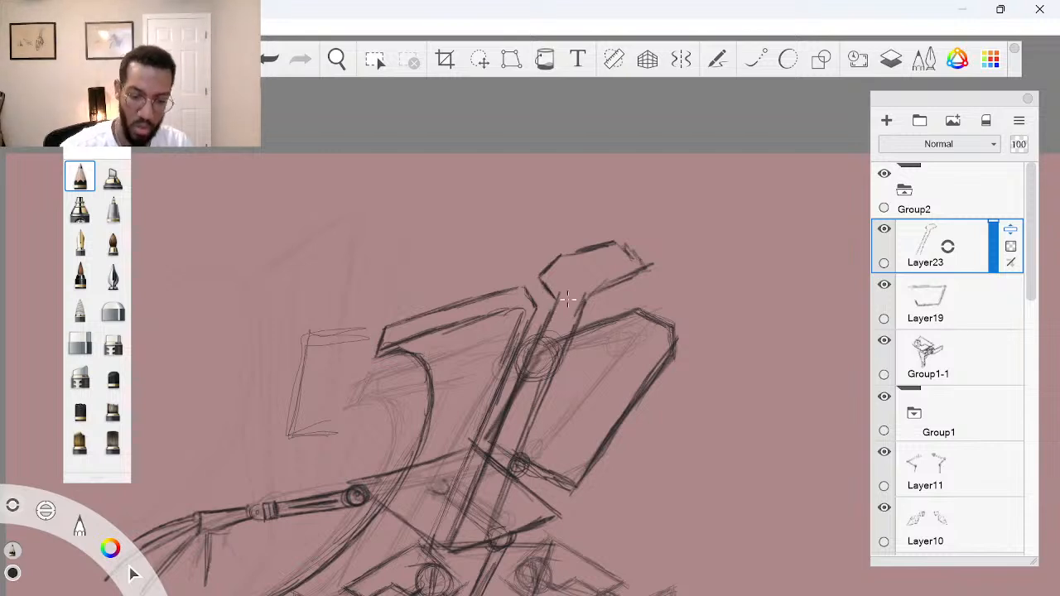
# Draw an inner line below the head piece's top edge for thickness and strengthen its outline
pyautogui.press('space')
pyautogui.moveTo(582, 263)
pyautogui.mouseDown()
pyautogui.moveTo(575, 277)
pyautogui.moveTo(621, 255)
pyautogui.mouseUp()
pyautogui.moveTo(539, 290)
pyautogui.mouseDown()
pyautogui.moveTo(634, 251)
pyautogui.moveTo(583, 270)
pyautogui.mouseUp()
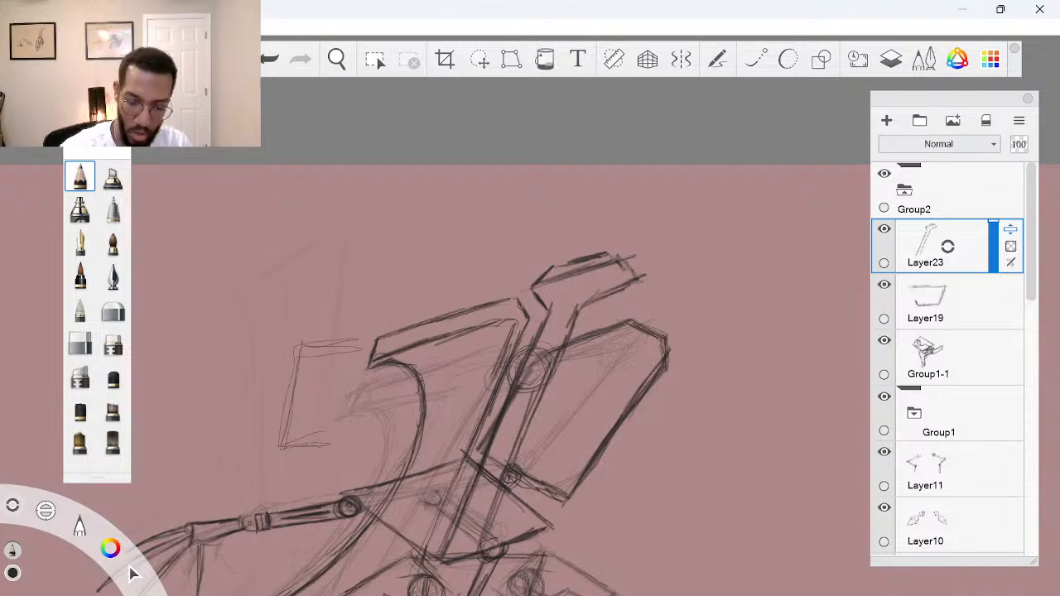
pyautogui.moveTo(553, 262)
pyautogui.mouseDown()
pyautogui.moveTo(616, 246)
pyautogui.moveTo(583, 368)
pyautogui.mouseUp()
# Sketch two downward arrows above the robot, one pointing to the shield's top and one to the new rear piece
pyautogui.press('space')
pyautogui.moveTo(620, 417); pyautogui.dragTo(643, 376)
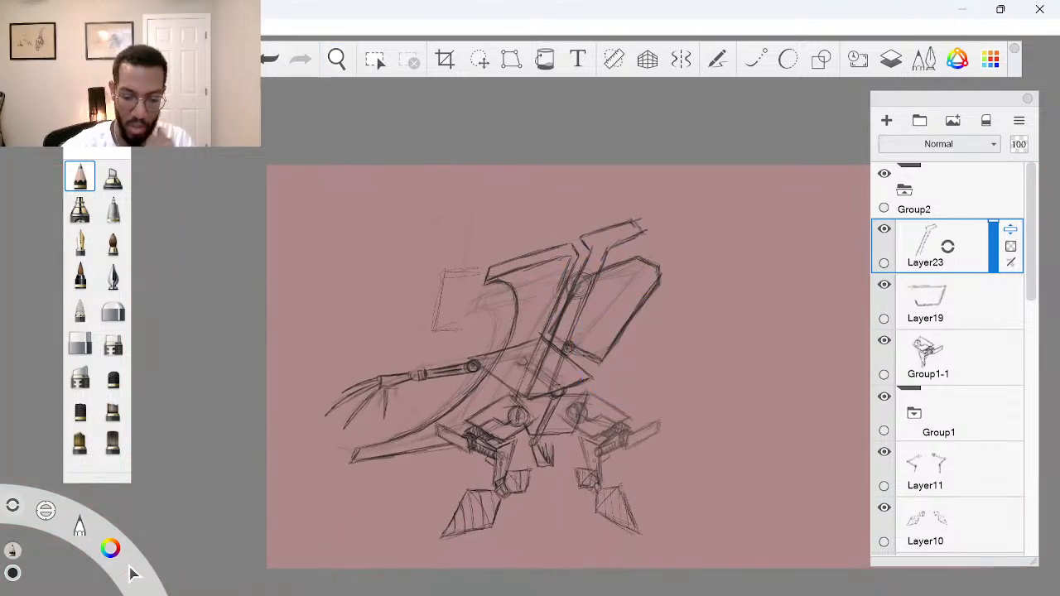
pyautogui.moveTo(521, 195)
pyautogui.mouseDown()
pyautogui.moveTo(531, 240)
pyautogui.moveTo(549, 214)
pyautogui.mouseUp()
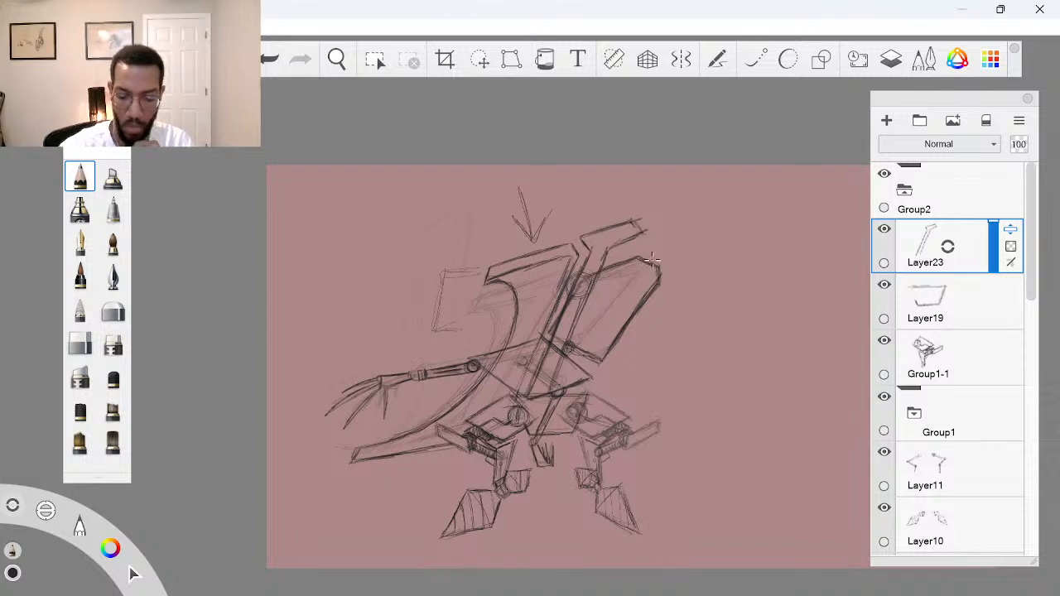
pyautogui.moveTo(609, 173)
pyautogui.mouseDown()
pyautogui.moveTo(606, 220)
pyautogui.moveTo(626, 204)
pyautogui.mouseUp()
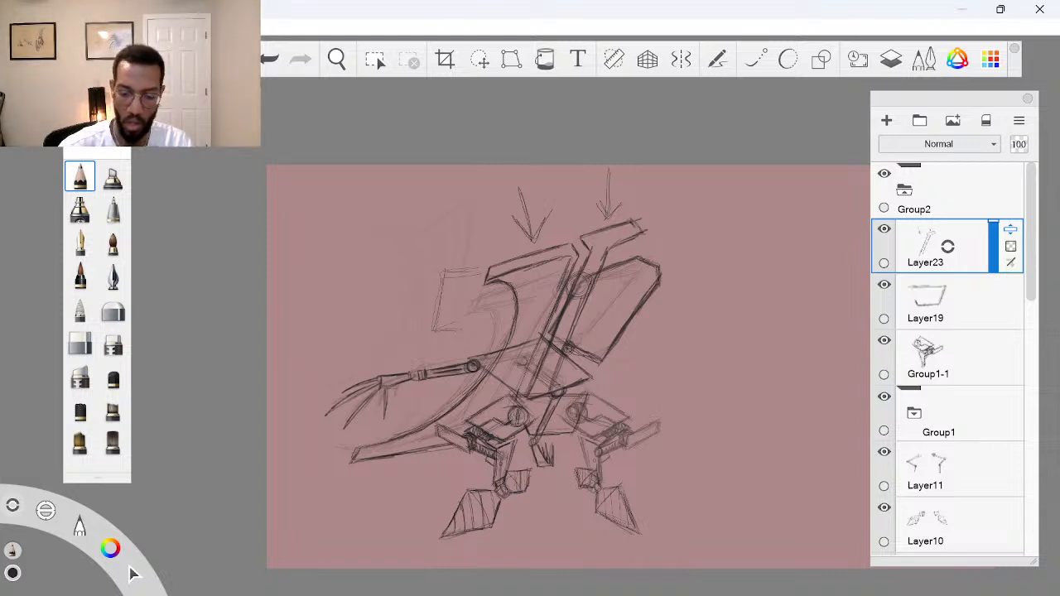
pyautogui.moveTo(766, 235)
pyautogui.mouseDown()
pyautogui.moveTo(738, 279)
pyautogui.moveTo(669, 306)
pyautogui.moveTo(662, 340)
pyautogui.mouseUp()
pyautogui.moveTo(617, 289); pyautogui.dragTo(660, 337)
pyautogui.moveTo(799, 264); pyautogui.dragTo(646, 307)
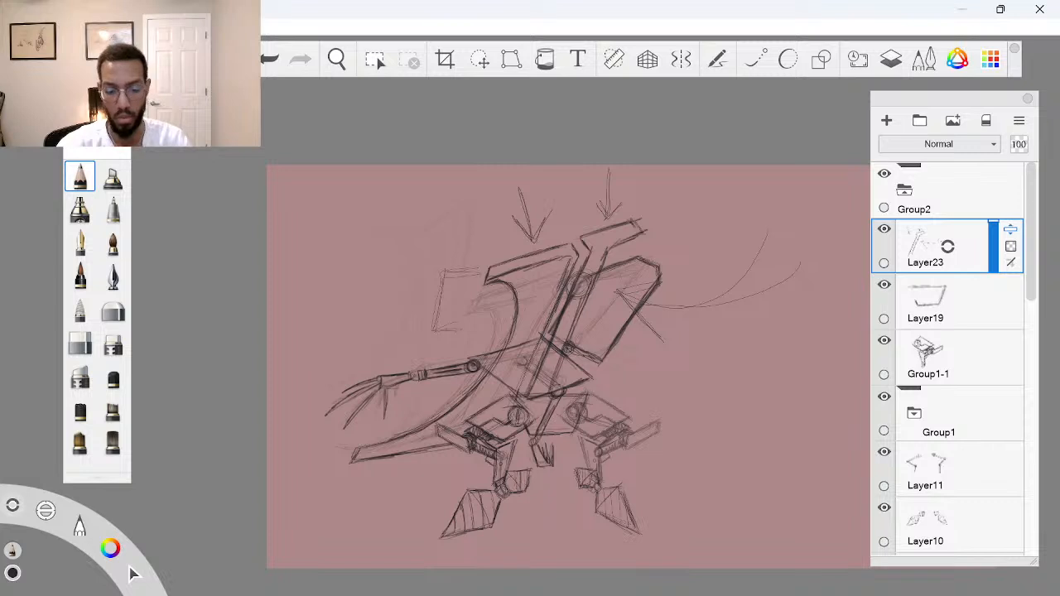
pyautogui.hotkey('ctrl', 'z')
pyautogui.hotkey('ctrl', 'z')
pyautogui.hotkey('ctrl', 'z')
pyautogui.hotkey('ctrl', 'z')
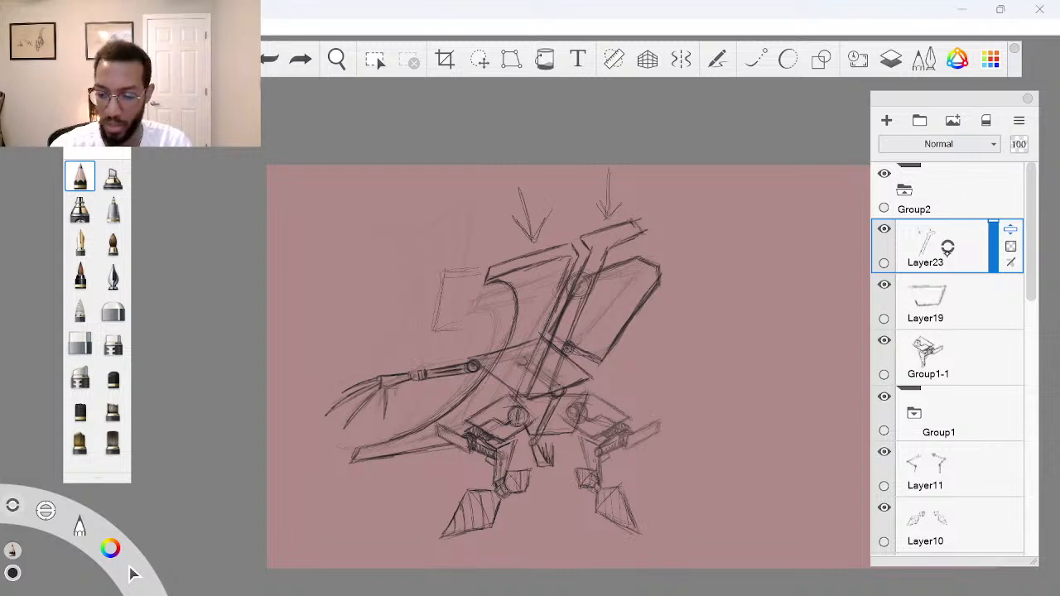
# Add a layer above Layer23 and sketch a tall, heavily shaded slanted bar behind the rear head piece, extending above it
pyautogui.moveTo(948, 246); pyautogui.dragTo(947, 207)
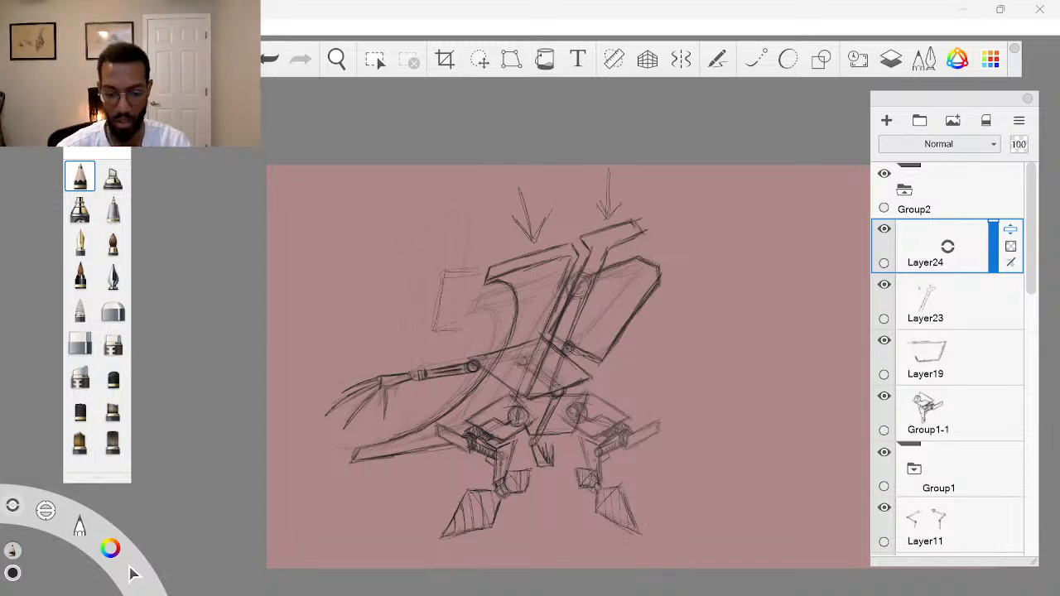
pyautogui.press('space')
pyautogui.moveTo(681, 304); pyautogui.dragTo(571, 399)
pyautogui.press('space')
pyautogui.press('space')
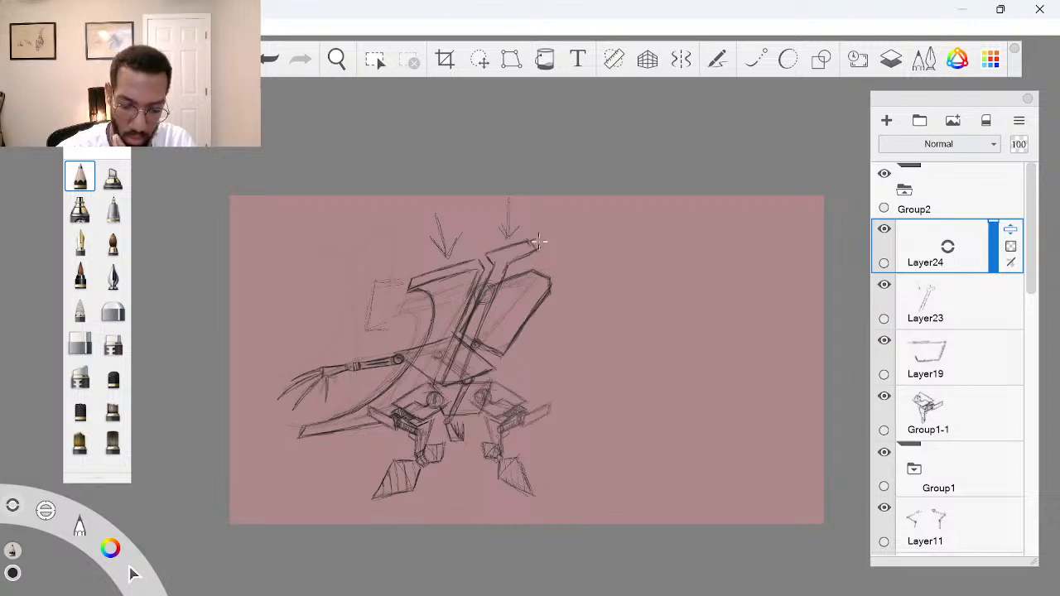
pyautogui.moveTo(534, 239)
pyautogui.mouseDown()
pyautogui.moveTo(490, 351)
pyautogui.moveTo(497, 298)
pyautogui.moveTo(502, 315)
pyautogui.moveTo(536, 223)
pyautogui.moveTo(563, 219)
pyautogui.moveTo(547, 247)
pyautogui.mouseUp()
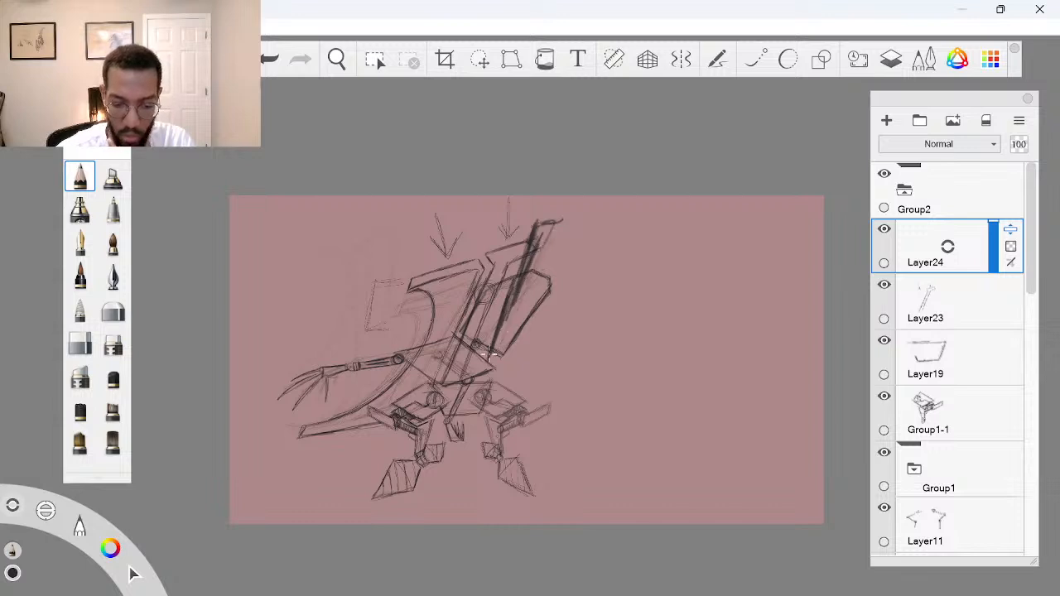
pyautogui.moveTo(489, 368)
pyautogui.mouseDown()
pyautogui.moveTo(547, 225)
pyautogui.moveTo(558, 230)
pyautogui.mouseUp()
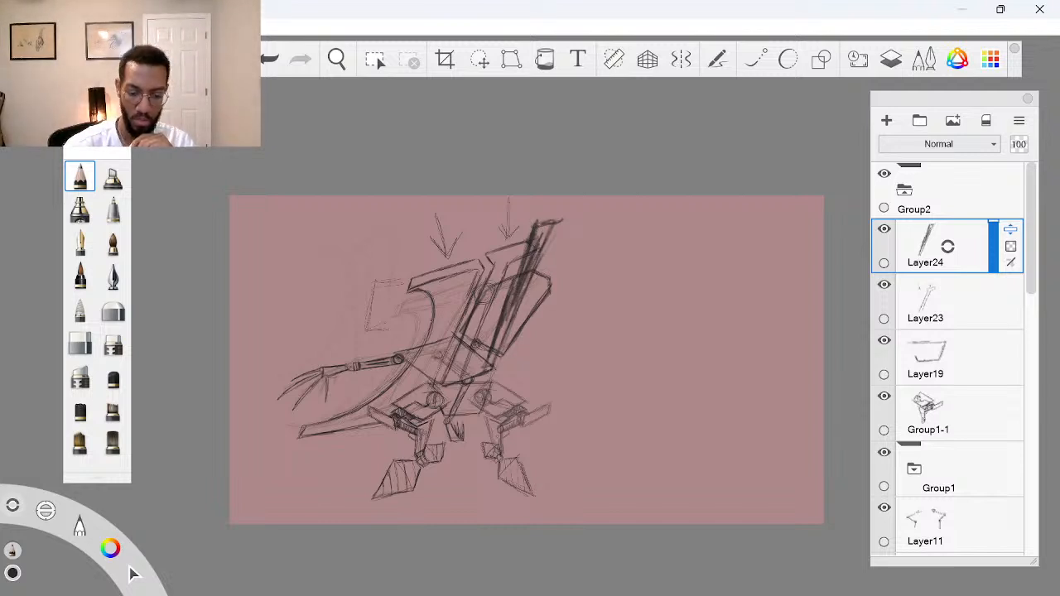
# Add a new layer above the shaded slanted bar's layer
pyautogui.click(946, 253)
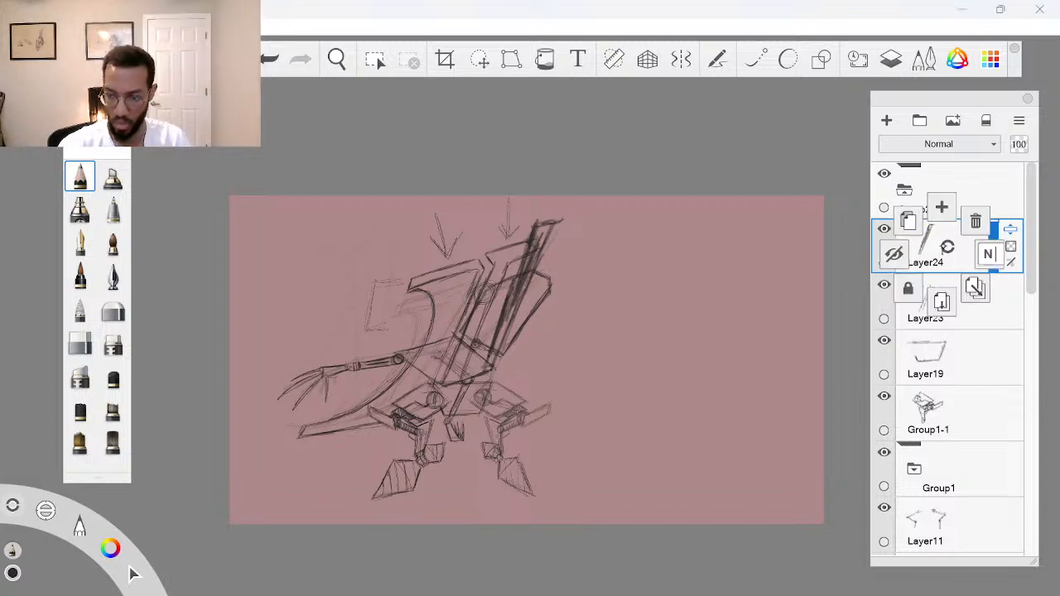
pyautogui.click(942, 207)
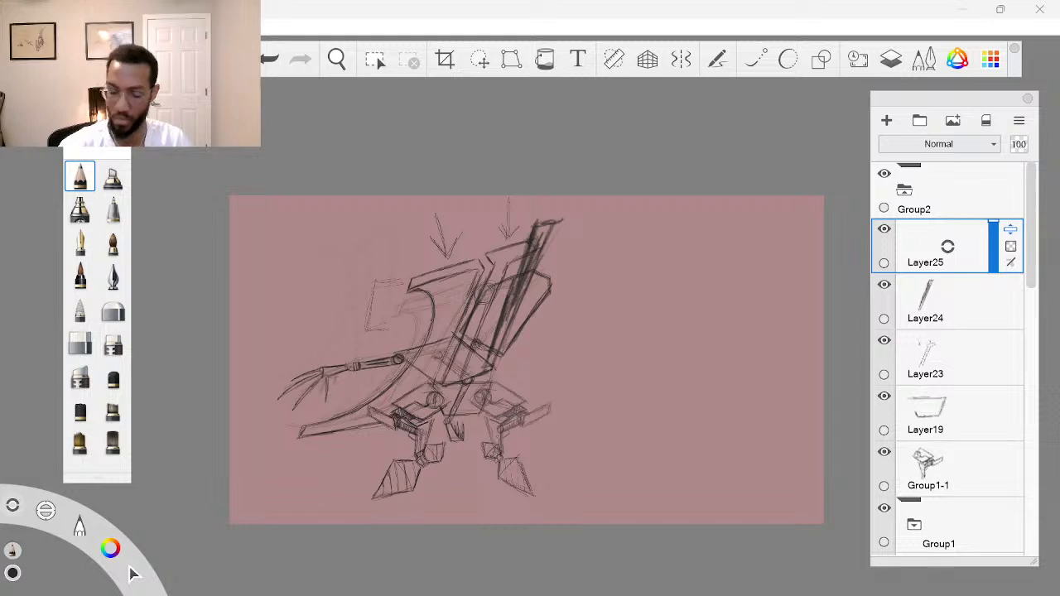
pyautogui.press('space')
pyautogui.moveTo(595, 339); pyautogui.dragTo(627, 338)
pyautogui.moveTo(632, 411); pyautogui.dragTo(685, 398)
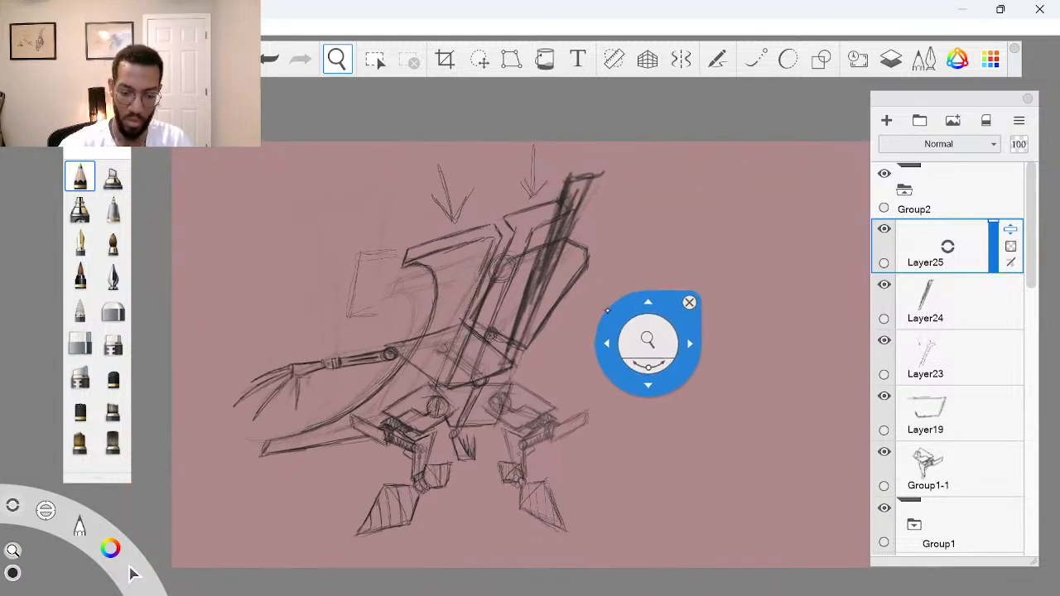
pyautogui.moveTo(608, 310); pyautogui.dragTo(623, 346)
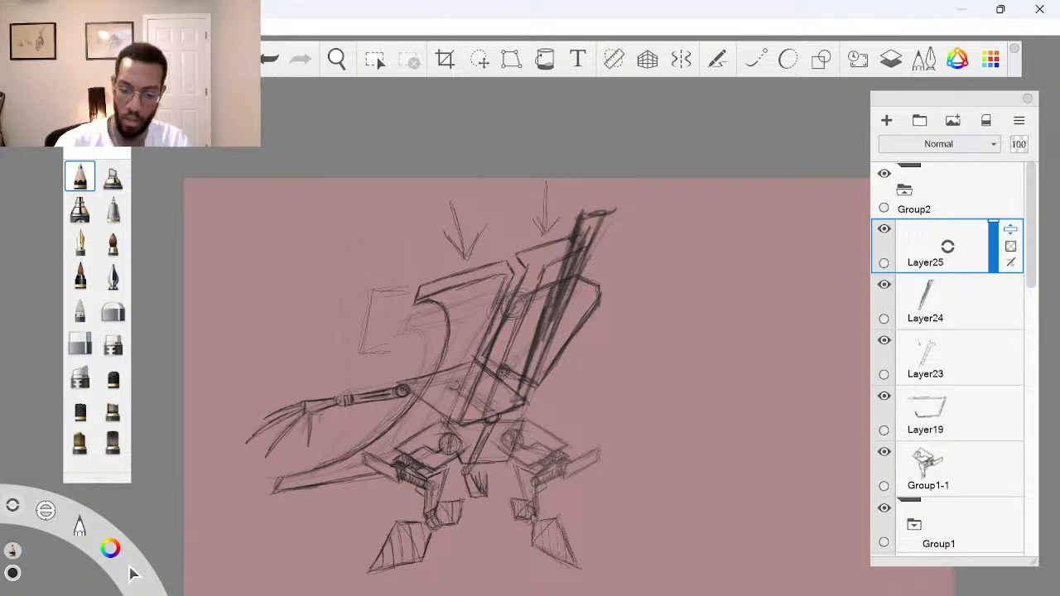
pyautogui.moveTo(969, 101); pyautogui.dragTo(967, 93)
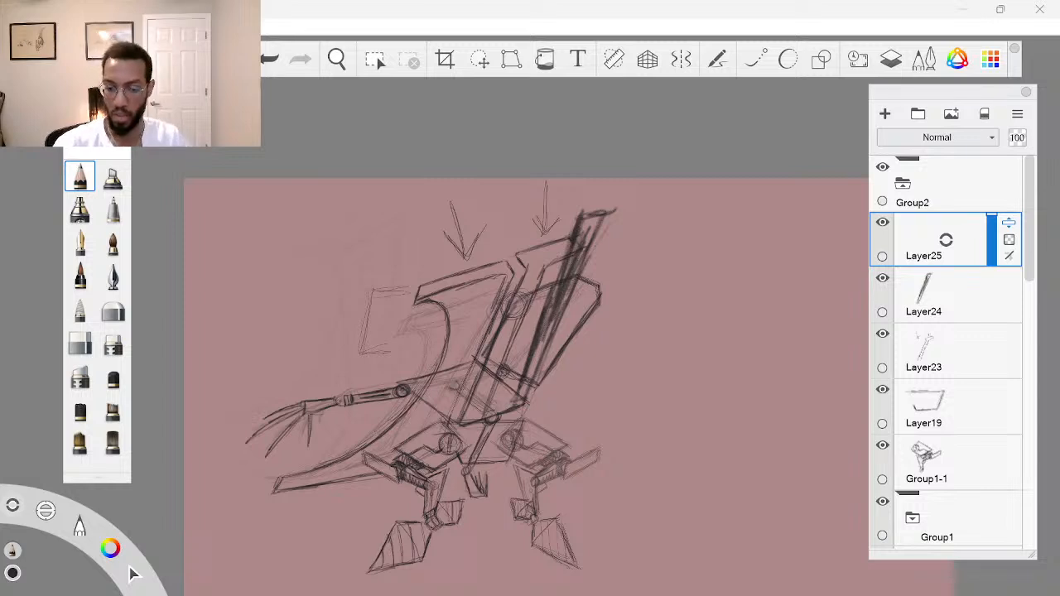
pyautogui.press('space')
pyautogui.moveTo(625, 425); pyautogui.dragTo(636, 401)
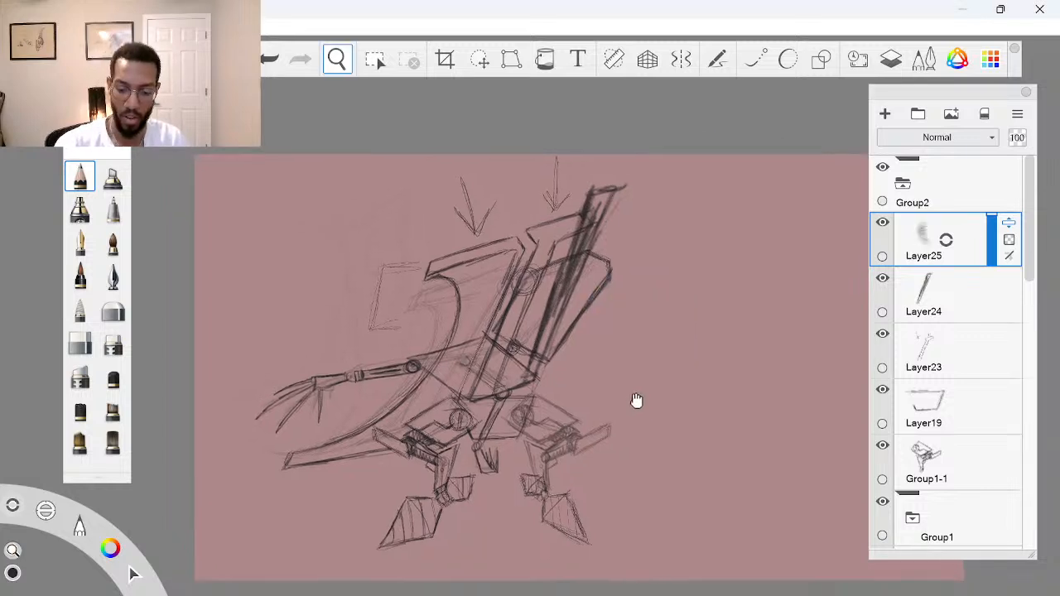
pyautogui.moveTo(643, 348); pyautogui.dragTo(671, 349)
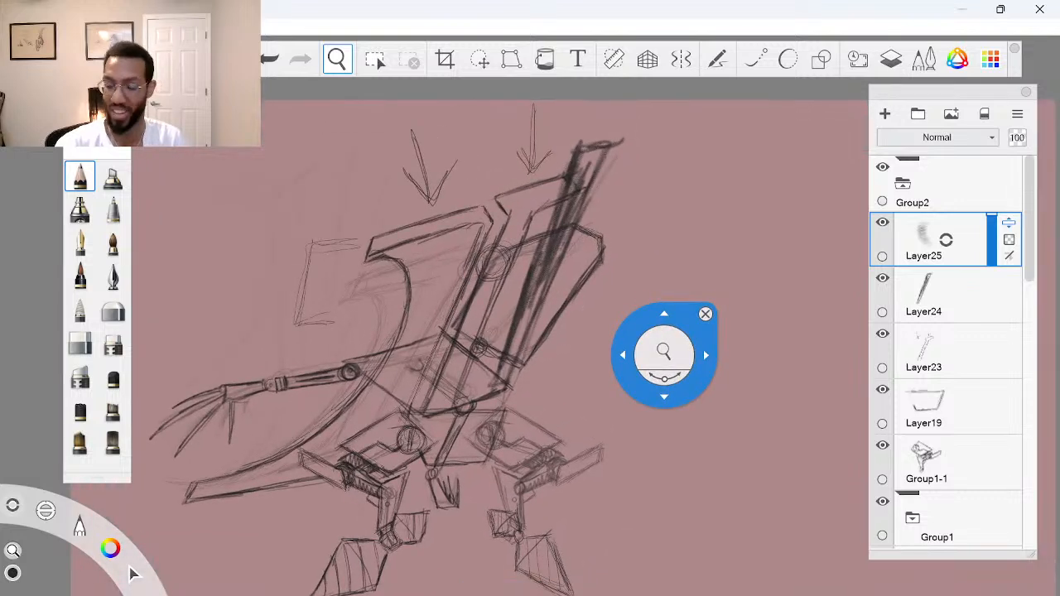
pyautogui.press('space')
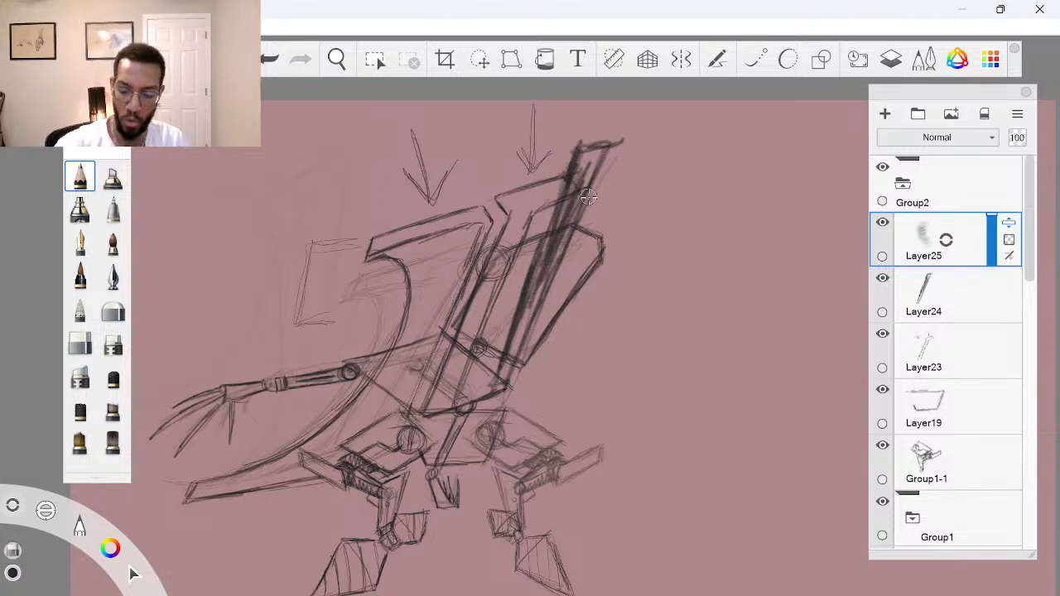
# Add a layer above Layer25 and sketch the light outline of a tall slanted plate behind the shaded bar
pyautogui.moveTo(949, 241); pyautogui.dragTo(945, 197)
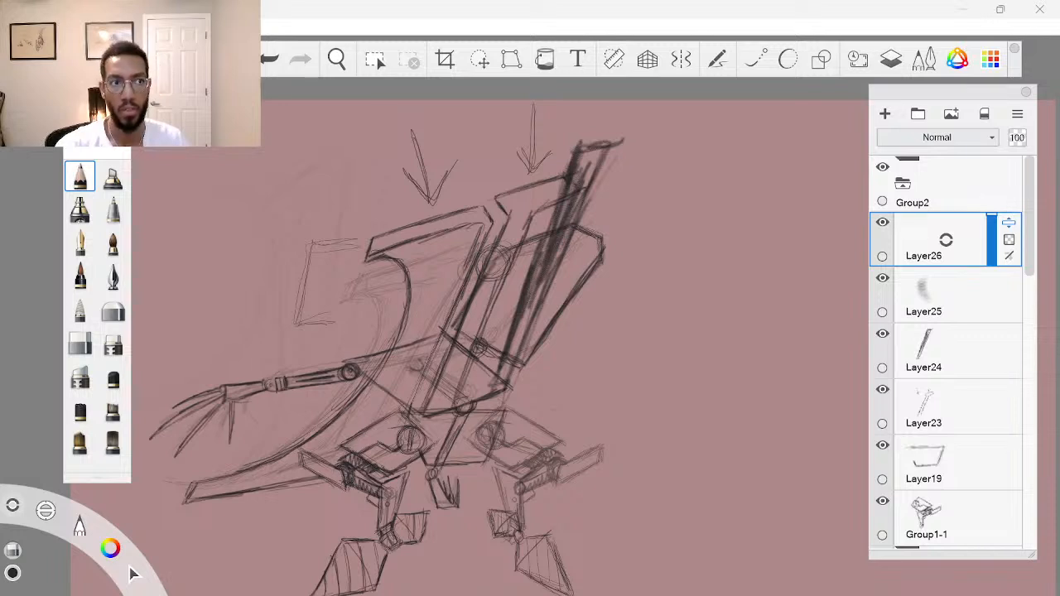
pyautogui.press('space')
pyautogui.moveTo(644, 264); pyautogui.dragTo(671, 262)
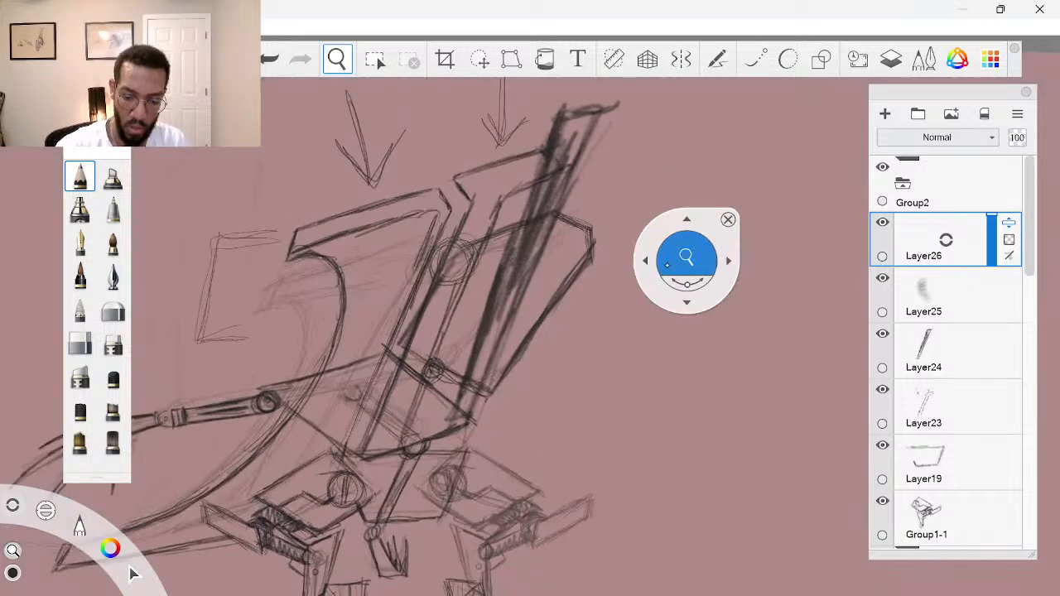
pyautogui.moveTo(547, 240); pyautogui.dragTo(633, 222)
pyautogui.moveTo(605, 294)
pyautogui.mouseDown()
pyautogui.moveTo(530, 425)
pyautogui.moveTo(473, 442)
pyautogui.mouseUp()
pyautogui.moveTo(474, 440); pyautogui.dragTo(546, 270)
pyautogui.moveTo(495, 386); pyautogui.dragTo(547, 251)
pyautogui.moveTo(473, 443); pyautogui.dragTo(555, 240)
pyautogui.moveTo(489, 402)
pyautogui.mouseDown()
pyautogui.moveTo(511, 434)
pyautogui.moveTo(471, 447)
pyautogui.moveTo(542, 428)
pyautogui.moveTo(576, 371)
pyautogui.mouseUp()
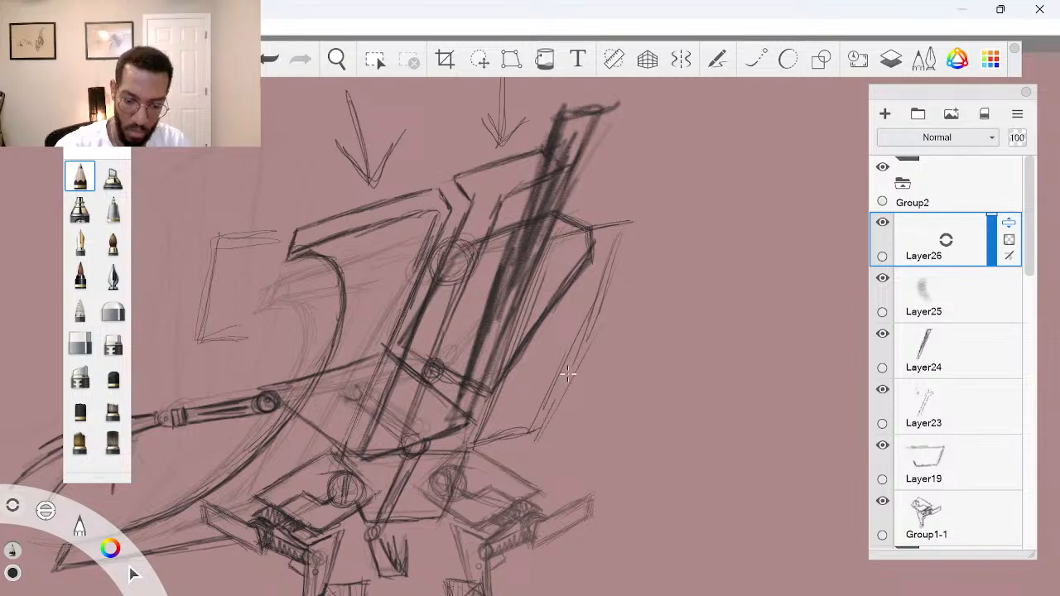
# Reinforce the new rear plate's outer edge and top edge with repeated light strokes
pyautogui.moveTo(546, 419); pyautogui.dragTo(632, 225)
pyautogui.moveTo(563, 369); pyautogui.dragTo(628, 217)
pyautogui.moveTo(549, 248)
pyautogui.mouseDown()
pyautogui.moveTo(593, 229)
pyautogui.moveTo(641, 220)
pyautogui.mouseUp()
pyautogui.moveTo(631, 225)
pyautogui.mouseDown()
pyautogui.moveTo(571, 360)
pyautogui.moveTo(630, 404)
pyautogui.mouseUp()
pyautogui.press('space')
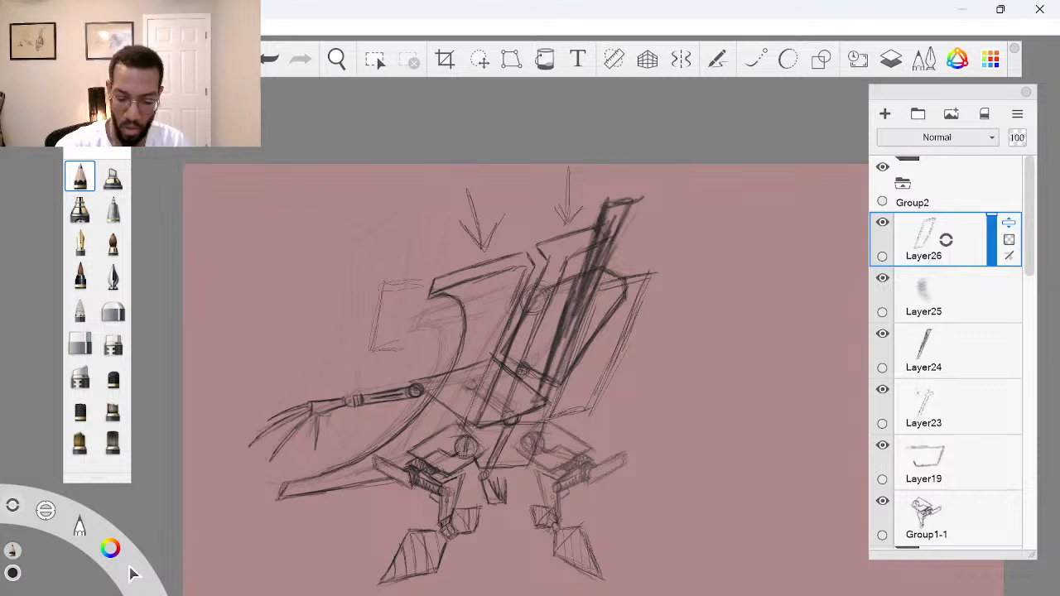
pyautogui.press('space')
pyautogui.moveTo(626, 344); pyautogui.dragTo(661, 338)
pyautogui.moveTo(634, 373); pyautogui.dragTo(615, 391)
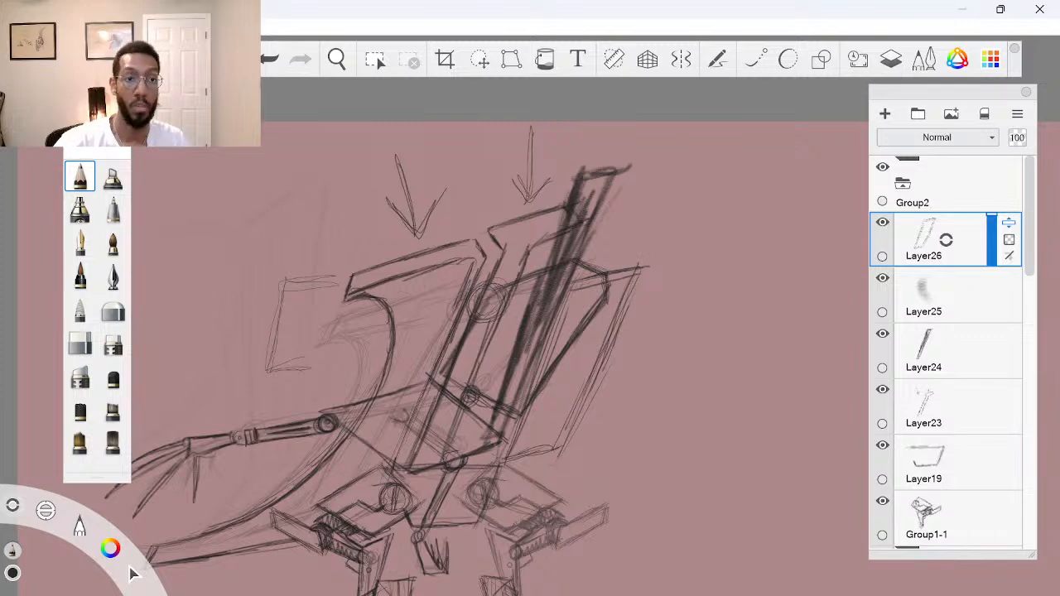
pyautogui.press('space')
pyautogui.moveTo(621, 329); pyautogui.dragTo(556, 356)
pyautogui.moveTo(580, 398); pyautogui.dragTo(635, 402)
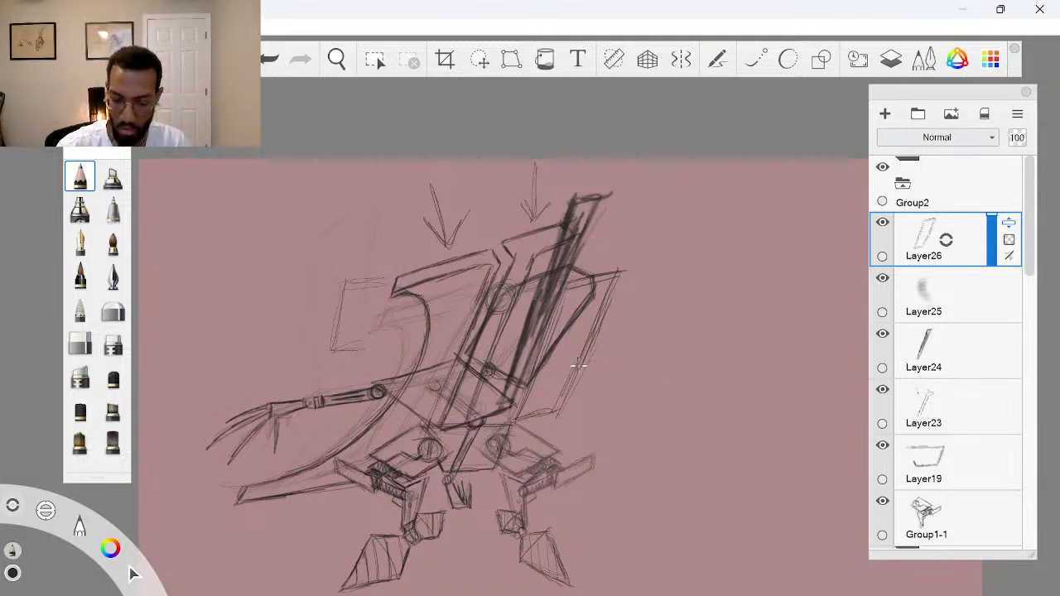
pyautogui.press('space')
pyautogui.moveTo(581, 378); pyautogui.dragTo(604, 414)
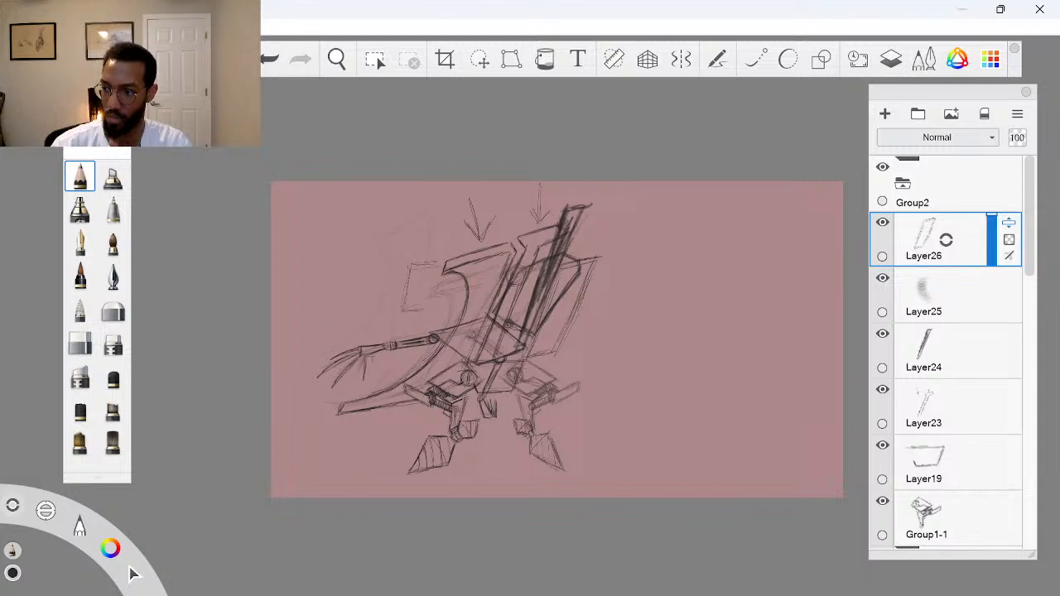
# Collapse Group2, check its contents by toggling its visibility, and add an empty layer above it
pyautogui.click(928, 192)
pyautogui.click(903, 183)
pyautogui.click(903, 183)
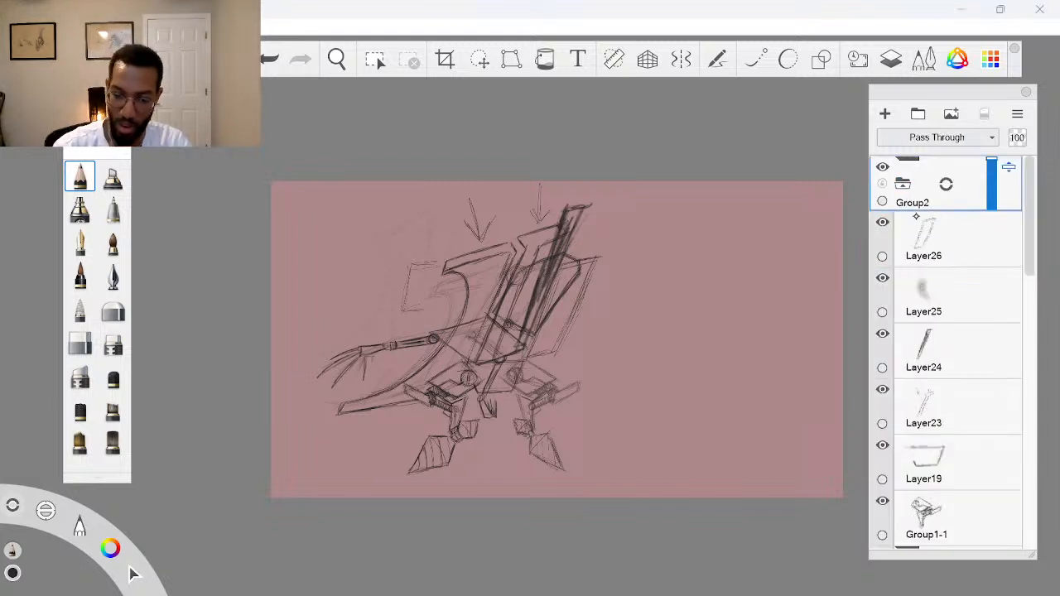
pyautogui.click(903, 183)
pyautogui.click(882, 166)
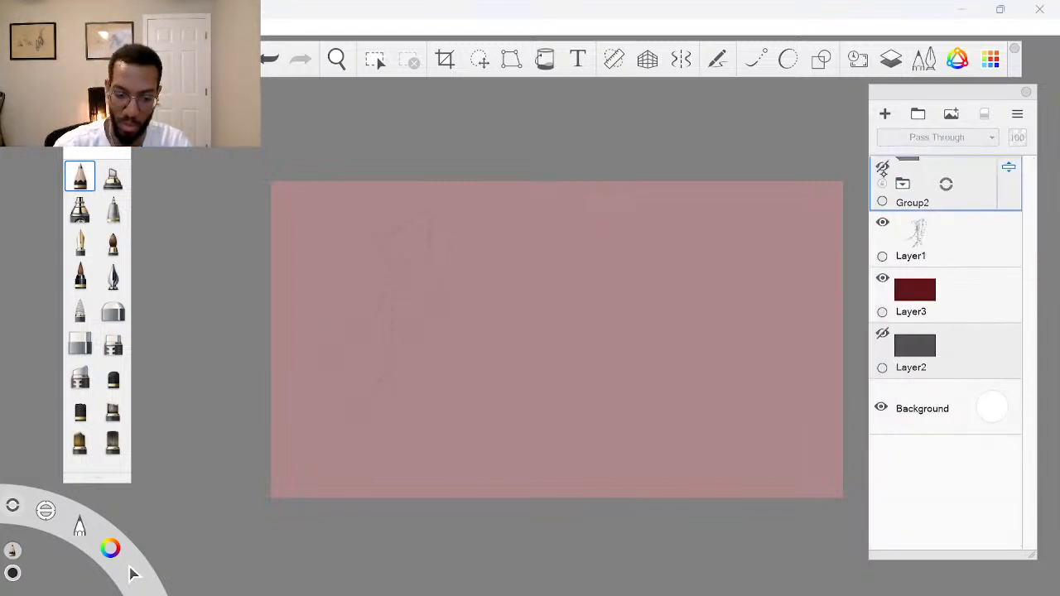
pyautogui.click(882, 169)
pyautogui.moveTo(952, 182); pyautogui.dragTo(950, 145)
# Move the whole Group2 robot sketch to the right half of the canvas
pyautogui.click(952, 228)
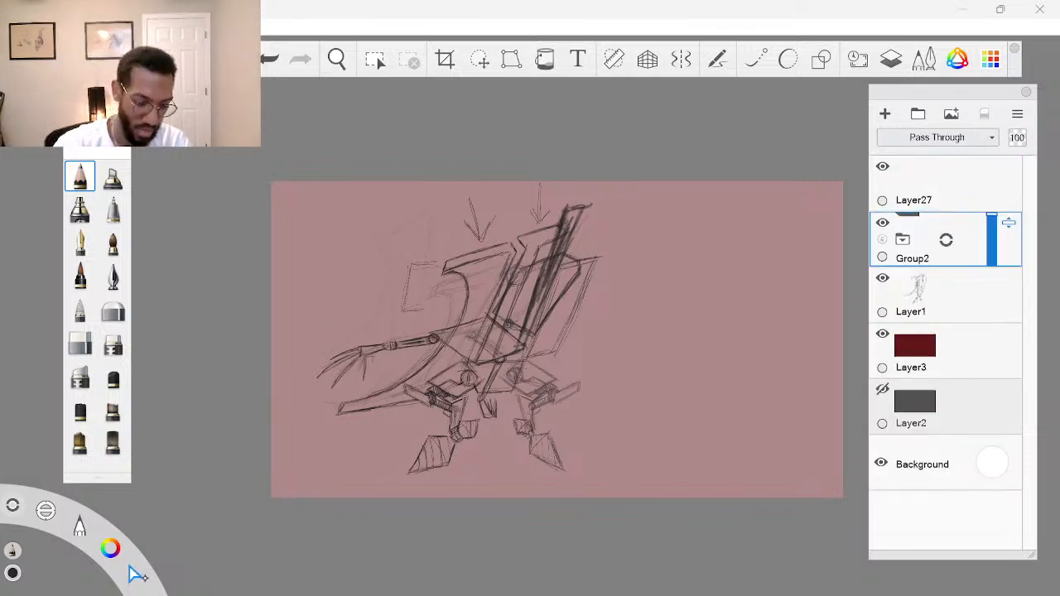
pyautogui.click(12, 549)
pyautogui.moveTo(591, 355); pyautogui.dragTo(725, 356)
pyautogui.click(785, 355)
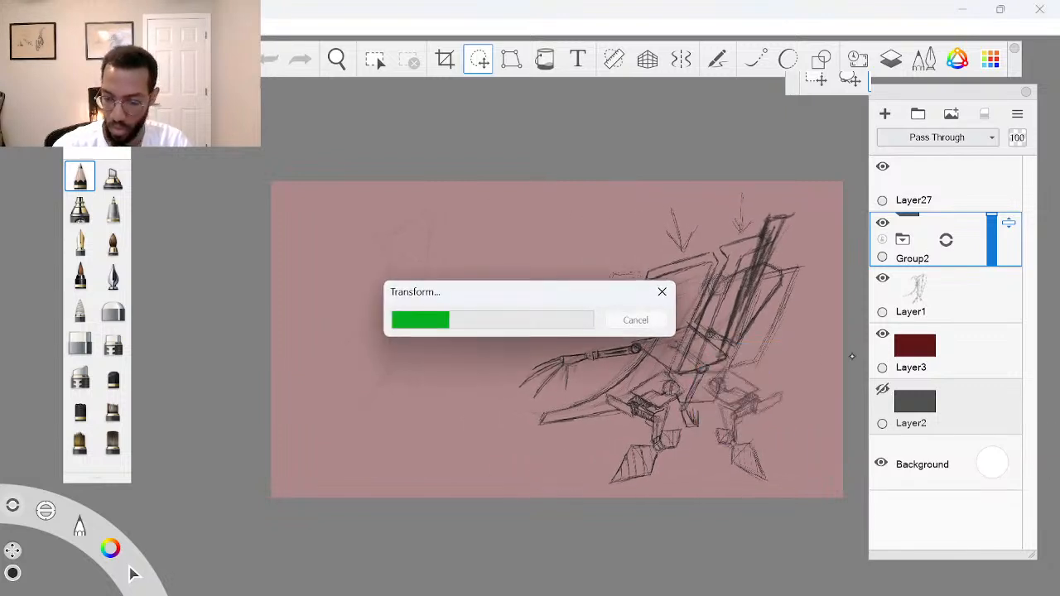
# Lower Group2's opacity to 31 and make the empty Layer27 active
pyautogui.click(990, 248)
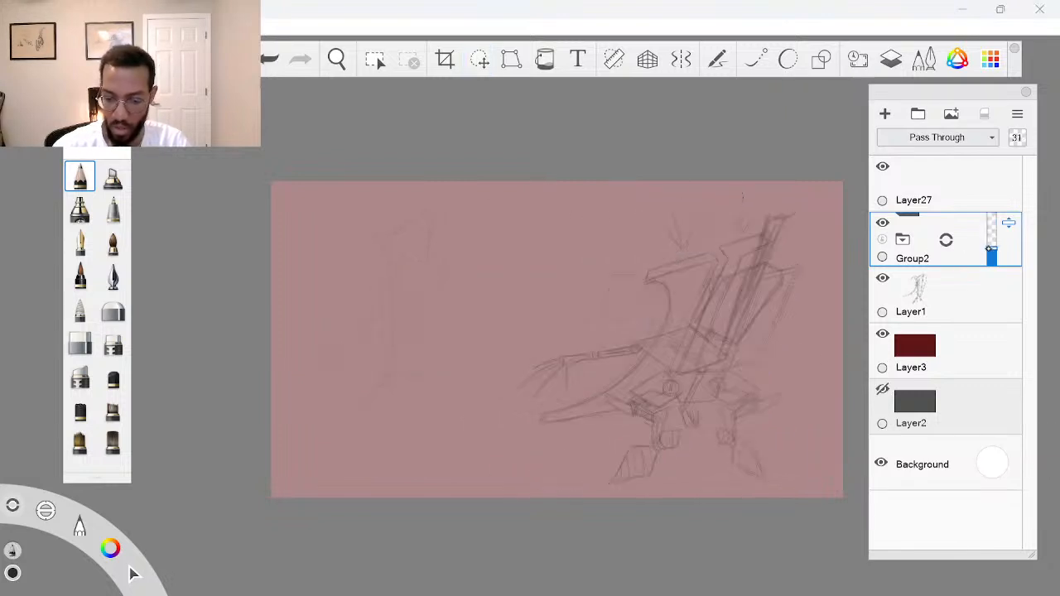
pyautogui.click(968, 190)
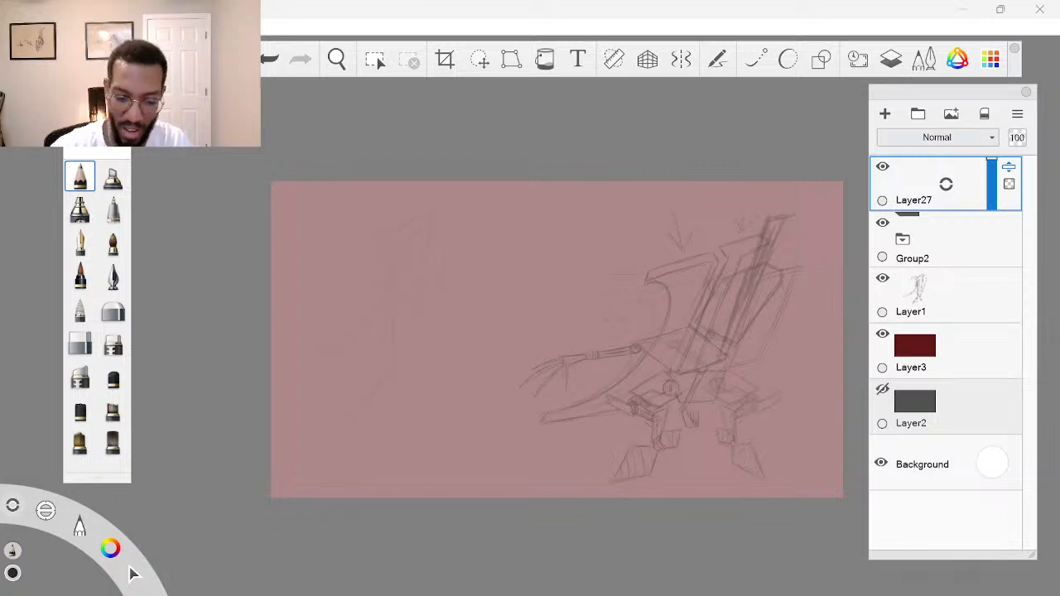
pyautogui.click(946, 240)
pyautogui.press('space')
pyautogui.moveTo(507, 282); pyautogui.dragTo(560, 290)
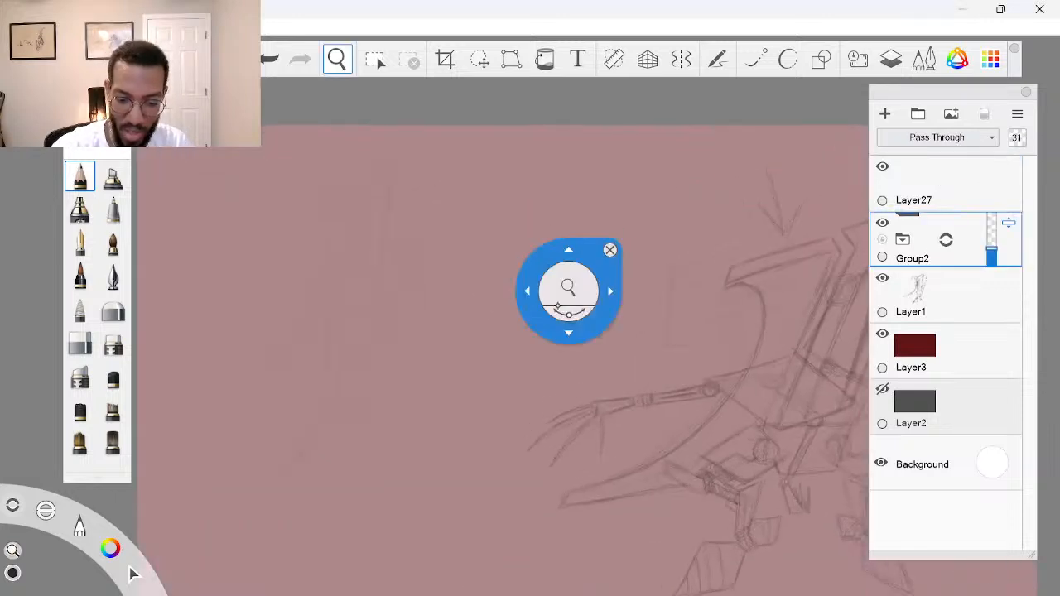
pyautogui.moveTo(573, 399); pyautogui.dragTo(635, 383)
pyautogui.moveTo(646, 340); pyautogui.dragTo(617, 341)
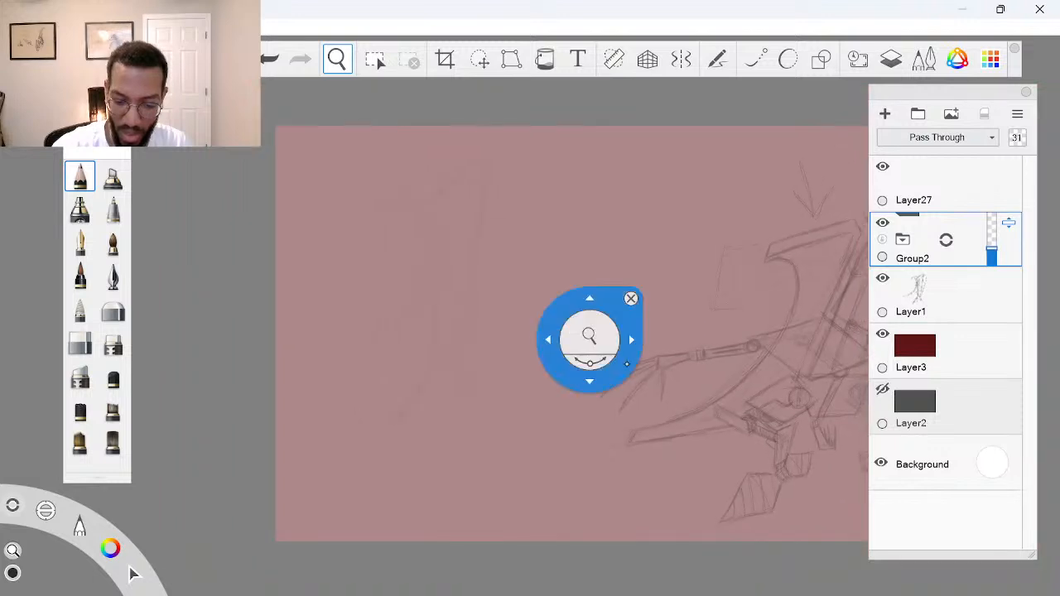
pyautogui.moveTo(685, 405); pyautogui.dragTo(661, 410)
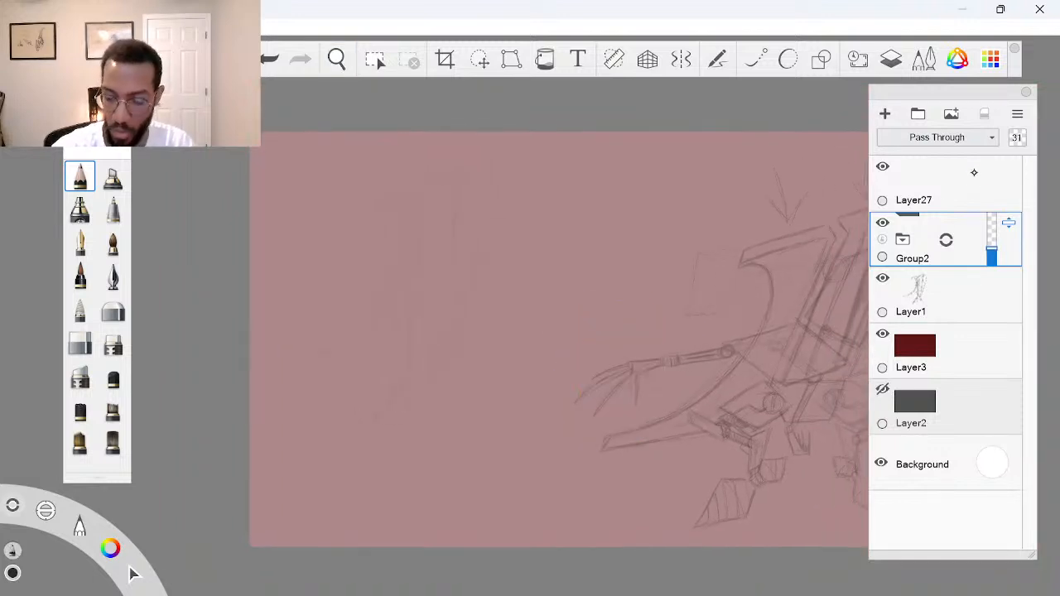
pyautogui.click(944, 184)
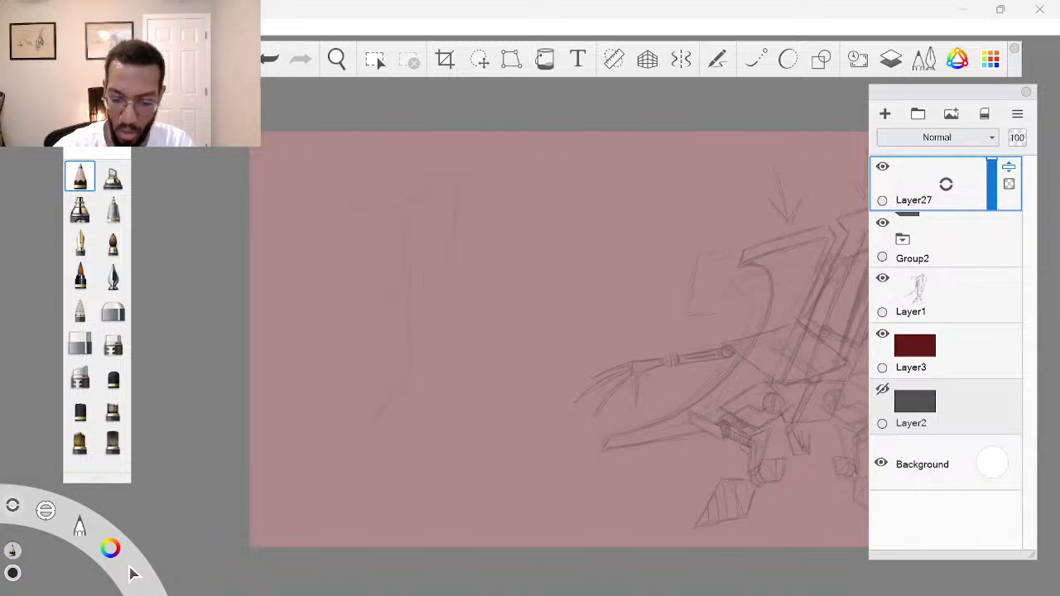
# Hide the faint old sketch on Layer1 and set Group2's opacity to 100
pyautogui.click(944, 295)
pyautogui.click(882, 277)
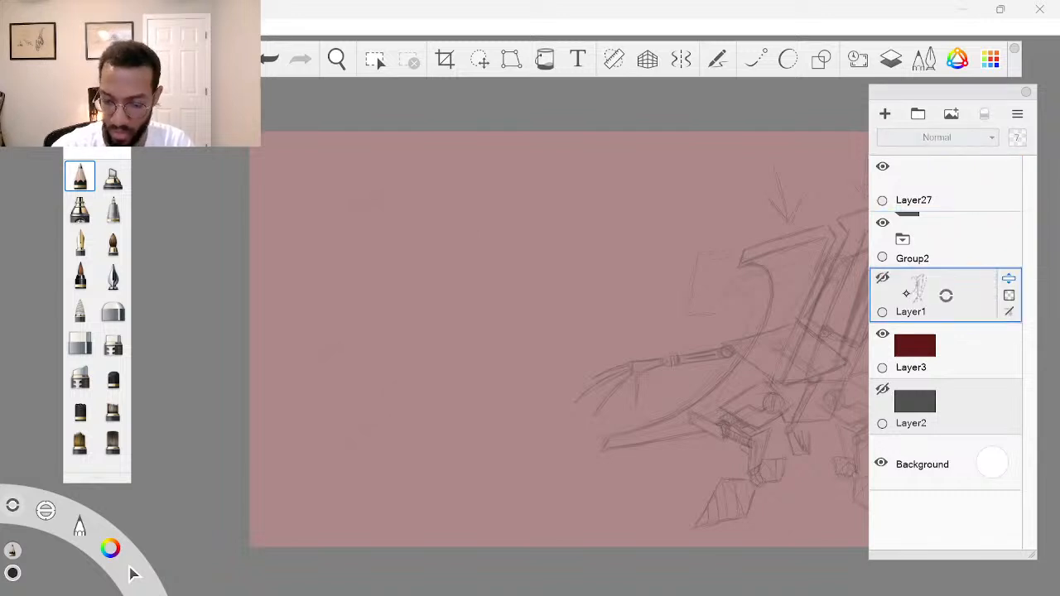
pyautogui.press('space')
pyautogui.moveTo(715, 328); pyautogui.dragTo(709, 372)
pyautogui.moveTo(737, 411); pyautogui.dragTo(679, 408)
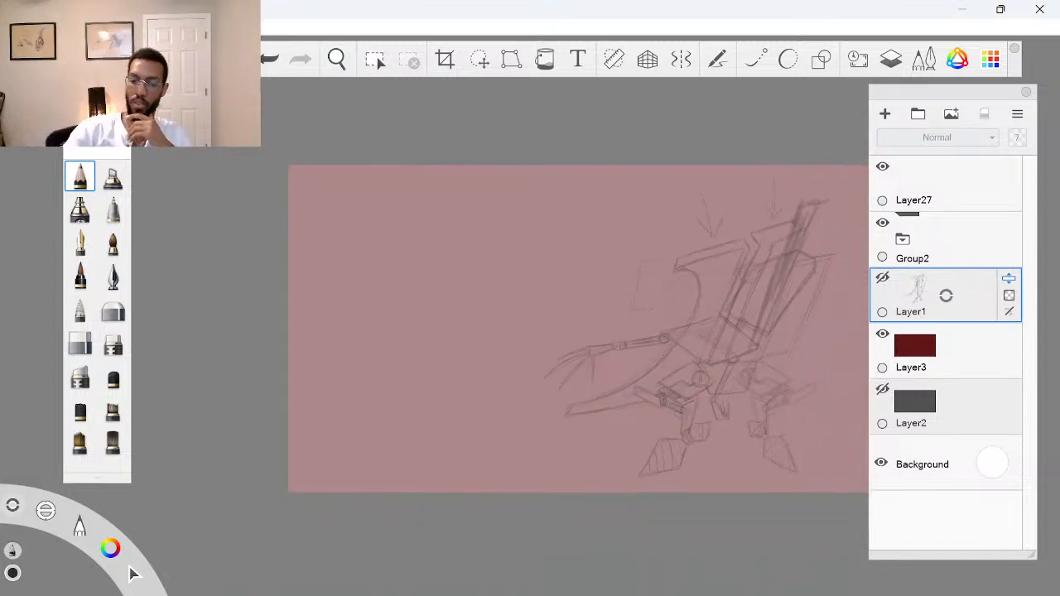
pyautogui.click(959, 234)
pyautogui.moveTo(990, 250); pyautogui.dragTo(991, 188)
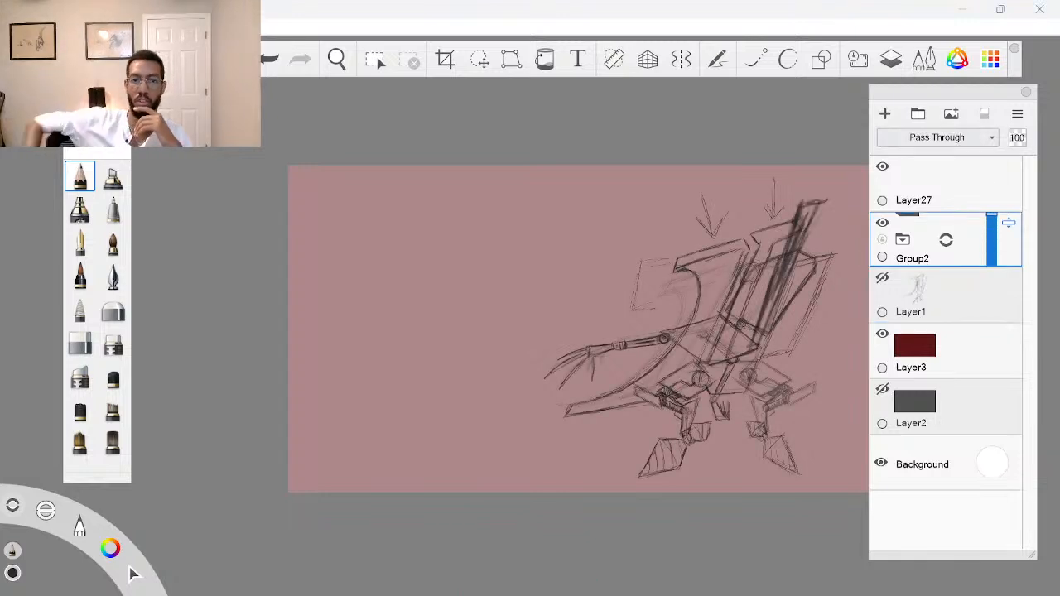
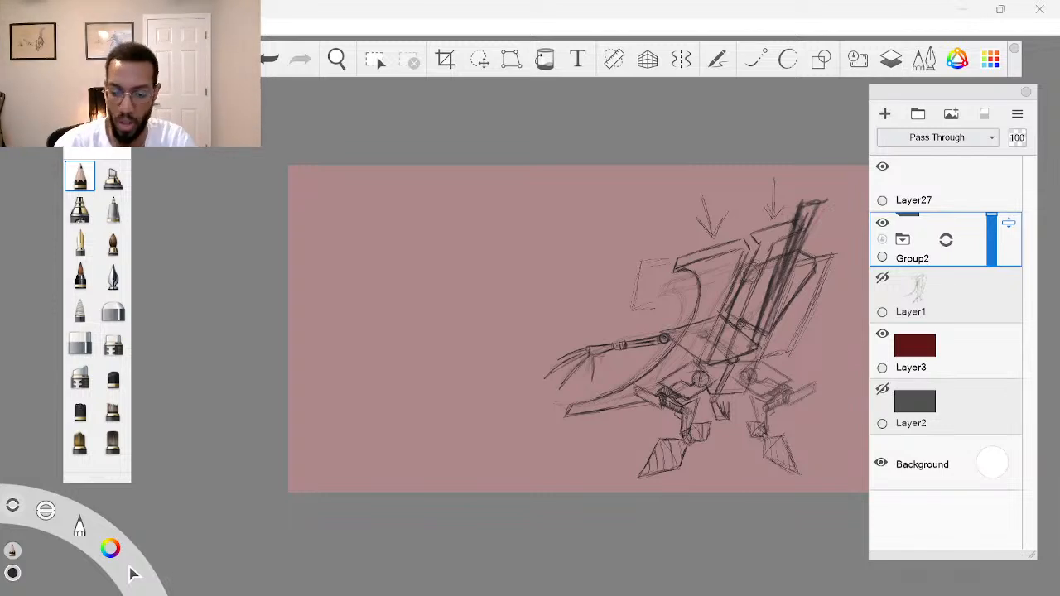
# Fade the Group2 robot sketch by lowering the group's opacity and make the empty Layer27 active
pyautogui.click(946, 193)
pyautogui.click(975, 241)
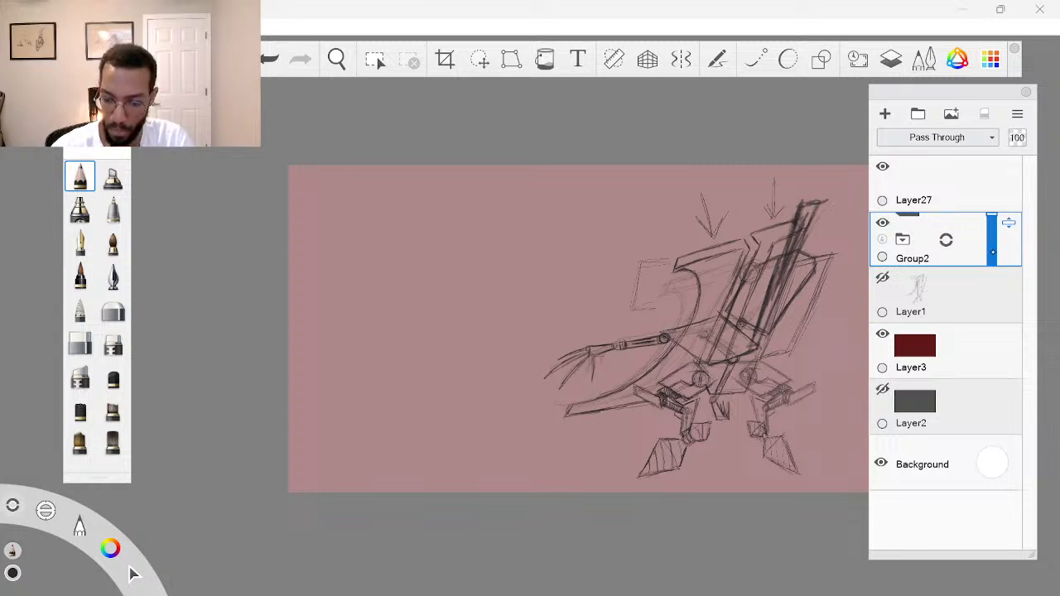
pyautogui.moveTo(993, 251); pyautogui.dragTo(993, 258)
pyautogui.click(968, 198)
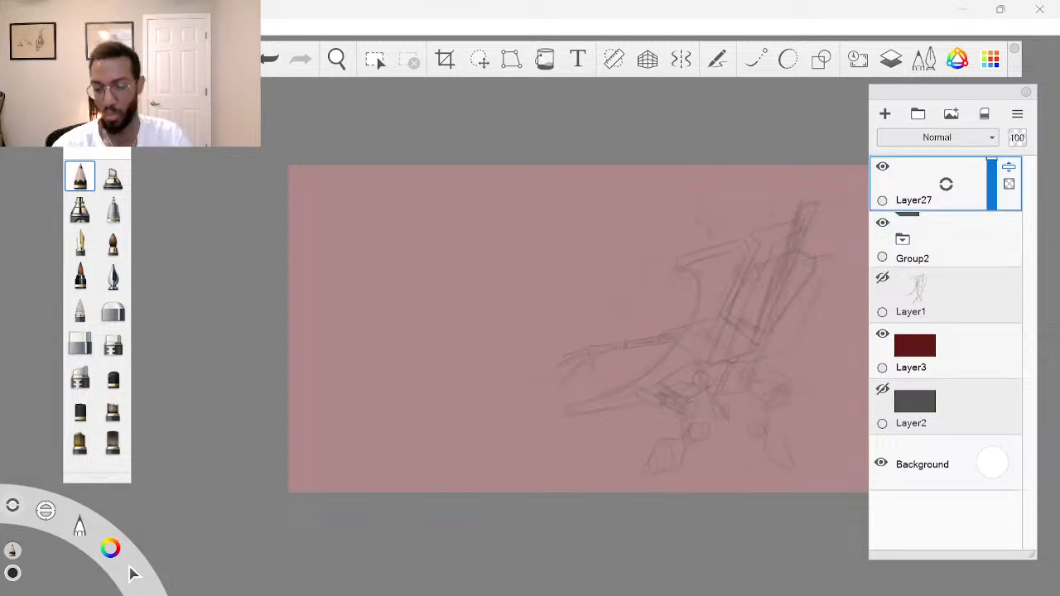
# Sketch a short horizontal tick and a long vertical centre axis below it in the empty canvas area beside the faded robot
pyautogui.press('space')
pyautogui.moveTo(763, 356)
pyautogui.mouseDown()
pyautogui.moveTo(691, 340)
pyautogui.moveTo(711, 321)
pyautogui.moveTo(743, 333)
pyautogui.mouseUp()
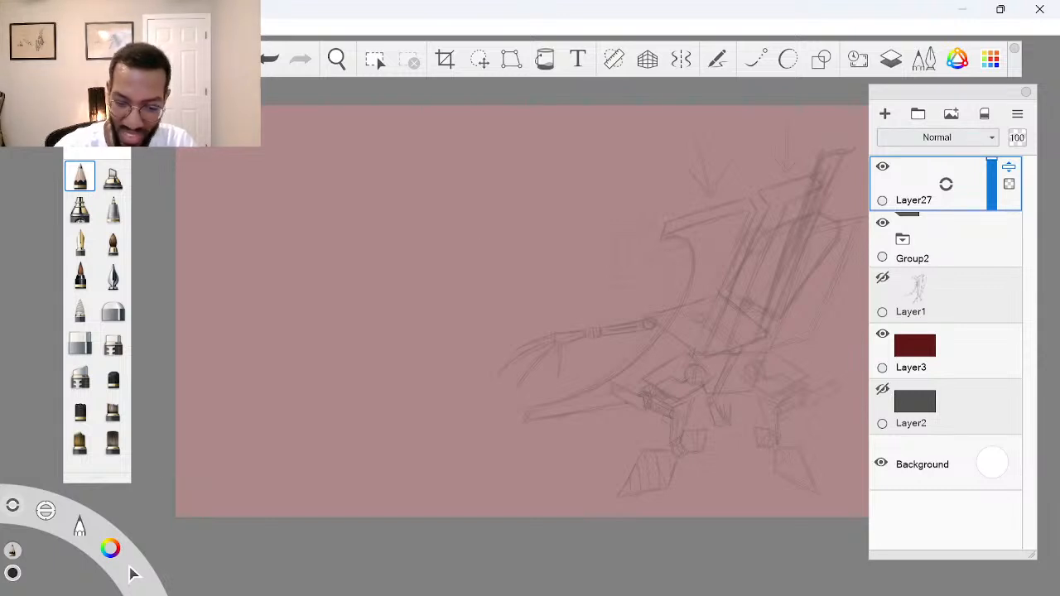
pyautogui.press('space')
pyautogui.moveTo(659, 334); pyautogui.dragTo(568, 334)
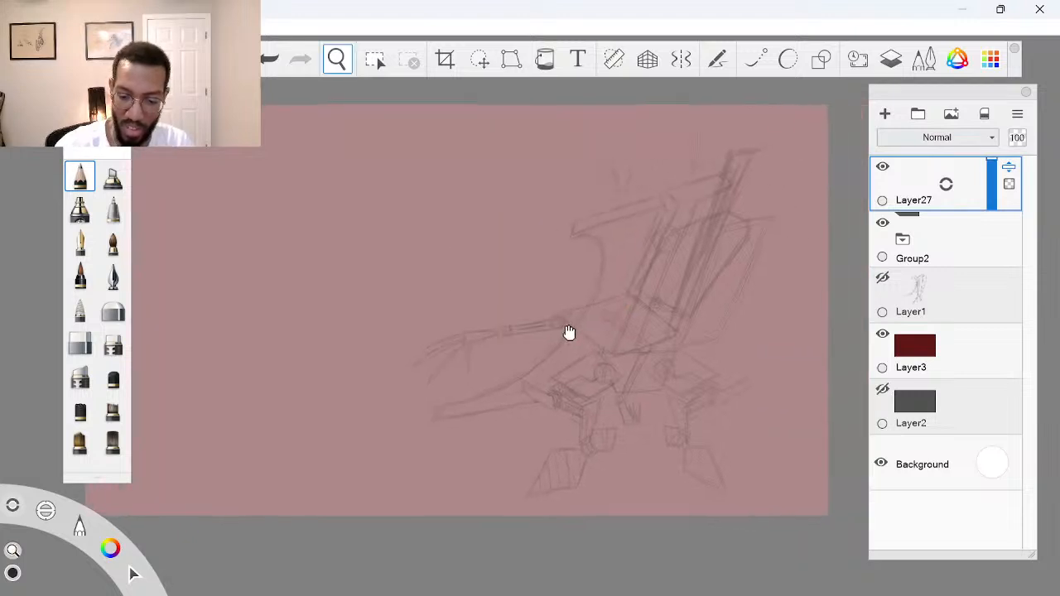
pyautogui.moveTo(523, 249); pyautogui.dragTo(651, 221)
pyautogui.moveTo(398, 307); pyautogui.dragTo(450, 320)
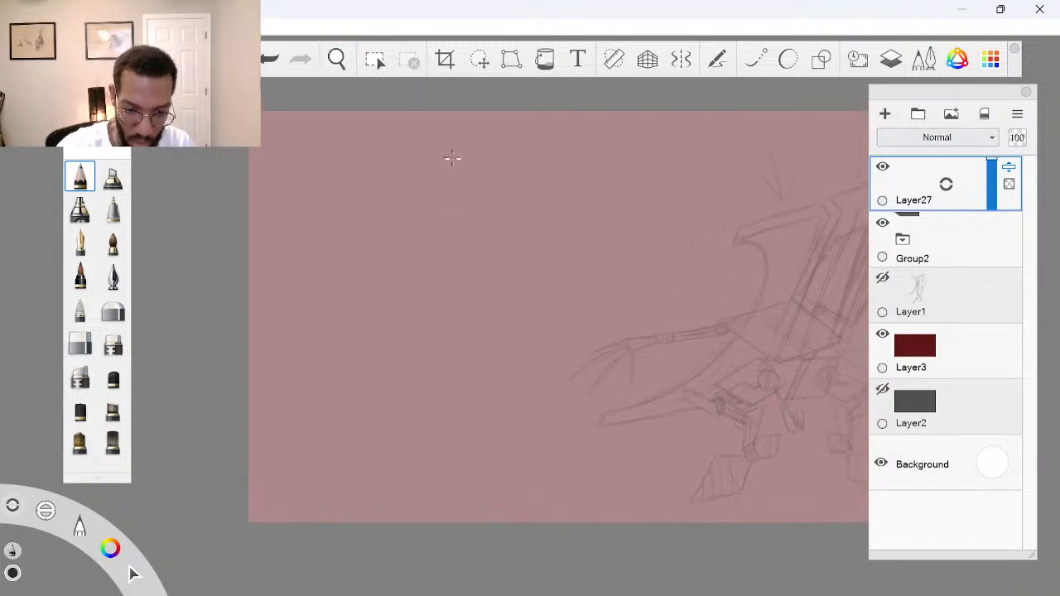
pyautogui.moveTo(441, 157)
pyautogui.mouseDown()
pyautogui.moveTo(470, 164)
pyautogui.moveTo(428, 158)
pyautogui.mouseUp()
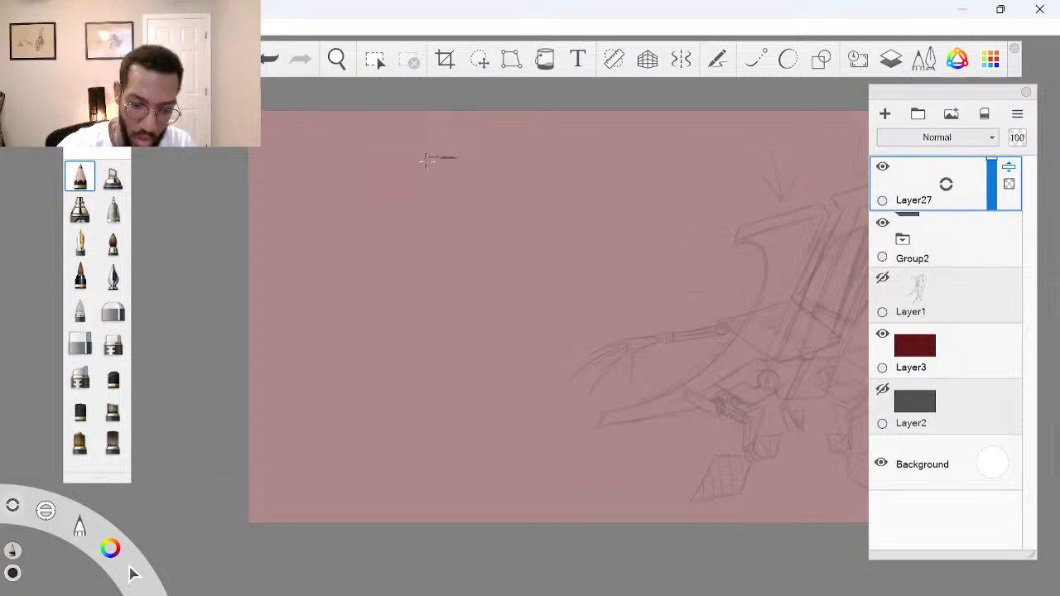
pyautogui.moveTo(609, 389); pyautogui.dragTo(578, 386)
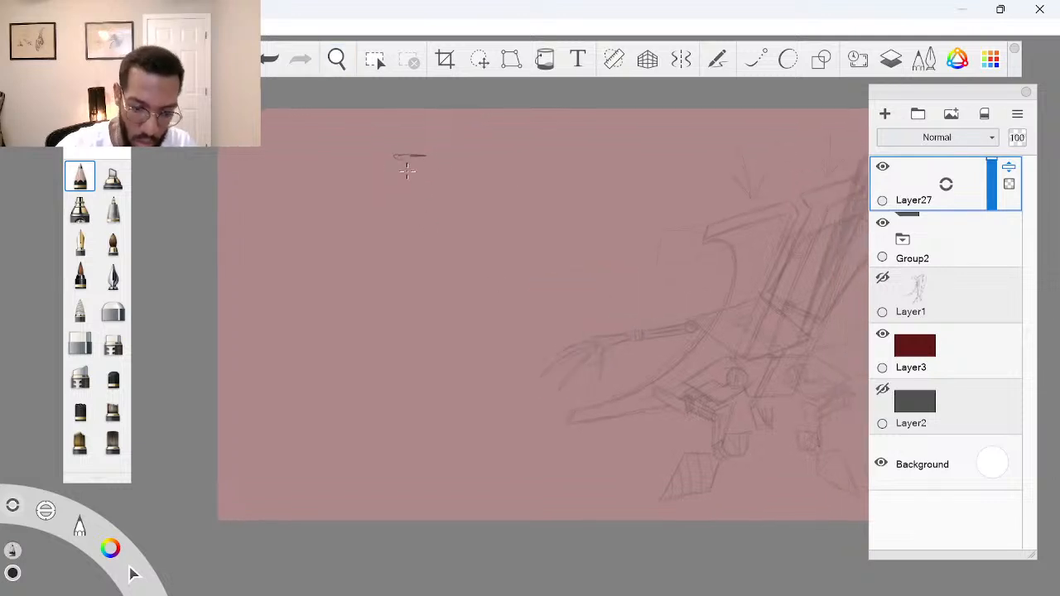
pyautogui.moveTo(409, 164); pyautogui.dragTo(408, 253)
pyautogui.moveTo(407, 164); pyautogui.dragTo(406, 307)
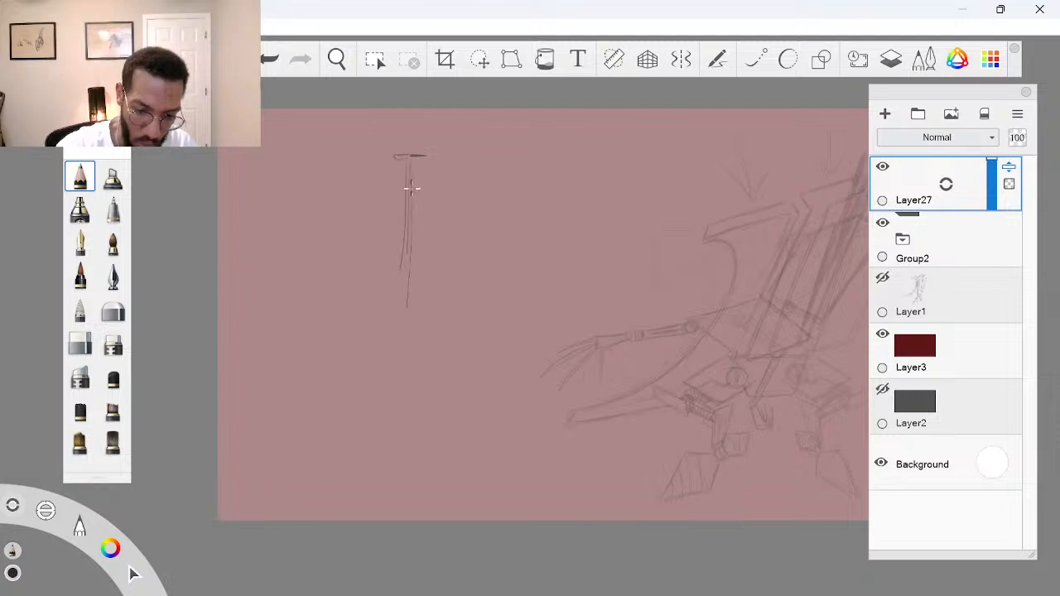
pyautogui.moveTo(411, 189); pyautogui.dragTo(406, 434)
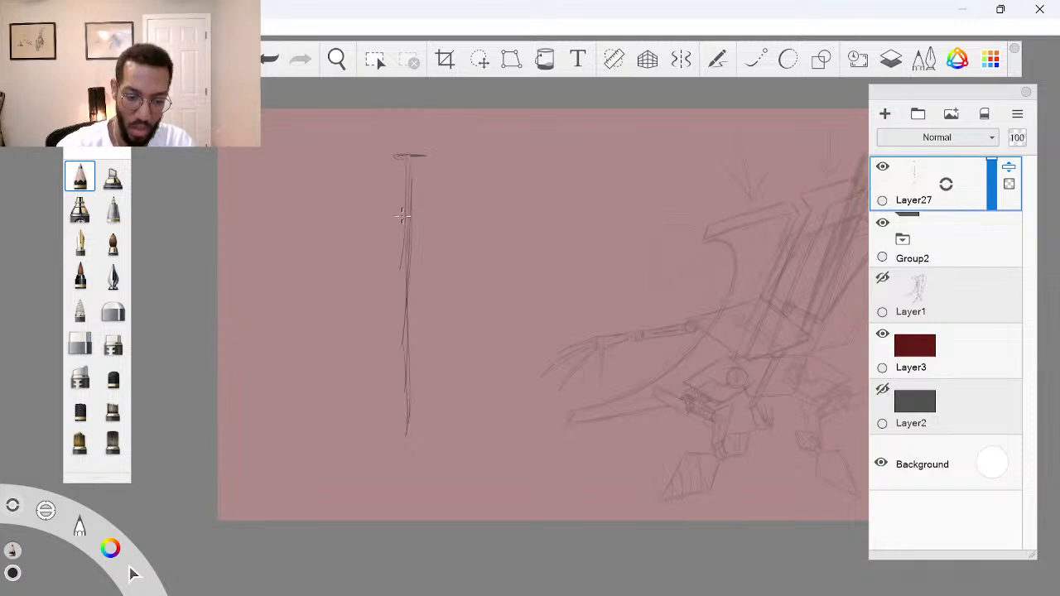
# Sketch a short crossbar across the upper part of the vertical axis and the long left contour running down from it
pyautogui.moveTo(390, 216); pyautogui.dragTo(423, 214)
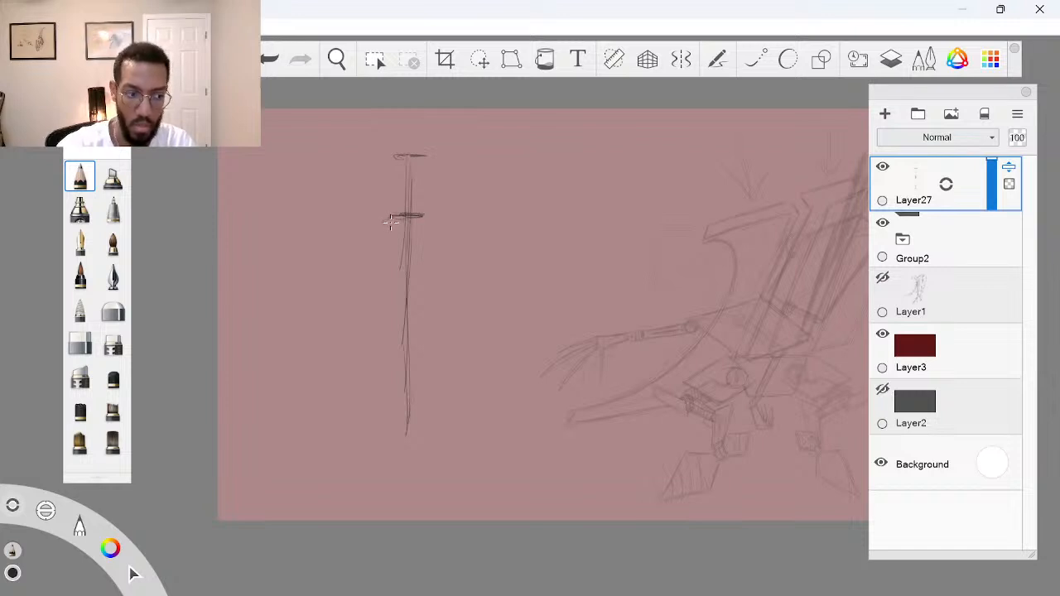
pyautogui.moveTo(395, 216); pyautogui.dragTo(385, 223)
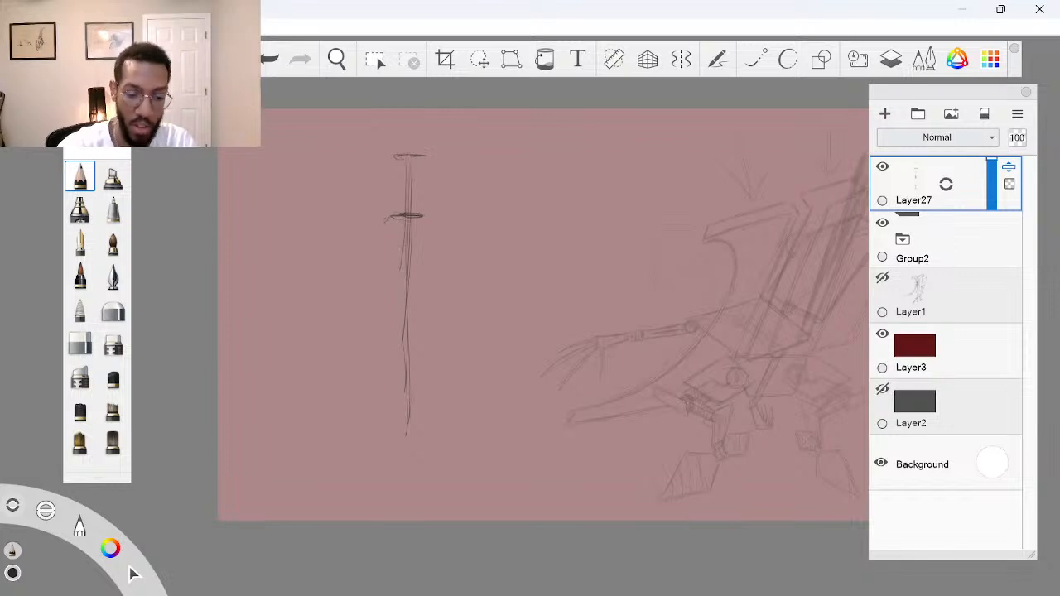
pyautogui.moveTo(387, 220); pyautogui.dragTo(390, 310)
pyautogui.moveTo(389, 266); pyautogui.dragTo(389, 410)
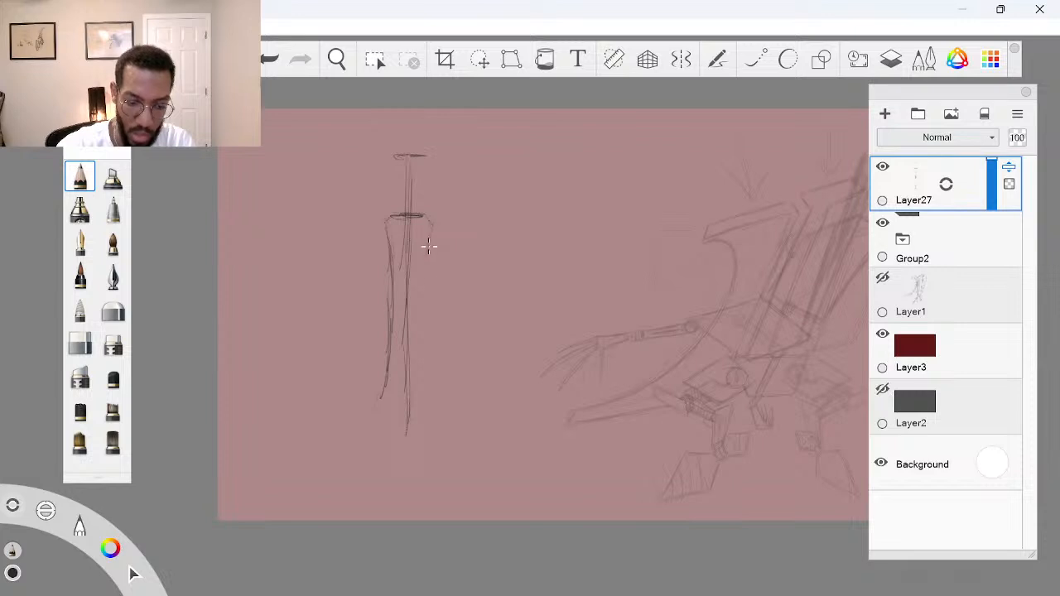
# Sketch the right contour from the crossbar down to an outward flare and darken the left contour with a matching flared foot
pyautogui.moveTo(429, 232); pyautogui.dragTo(425, 298)
pyautogui.moveTo(423, 357); pyautogui.dragTo(428, 396)
pyautogui.moveTo(418, 308); pyautogui.dragTo(426, 384)
pyautogui.moveTo(417, 266); pyautogui.dragTo(412, 340)
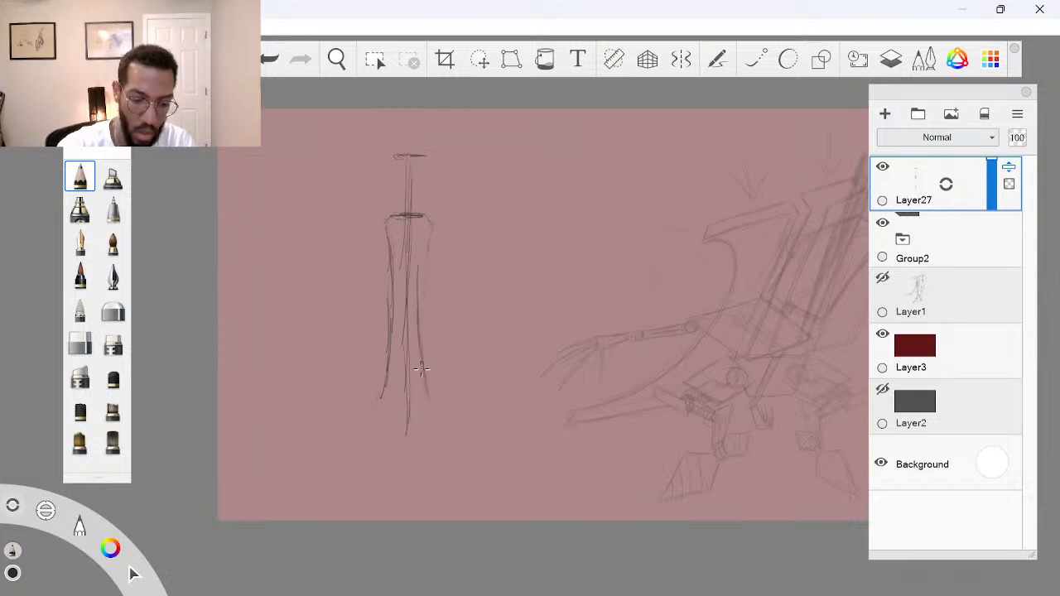
pyautogui.moveTo(430, 232)
pyautogui.mouseDown()
pyautogui.moveTo(430, 381)
pyautogui.moveTo(429, 222)
pyautogui.mouseUp()
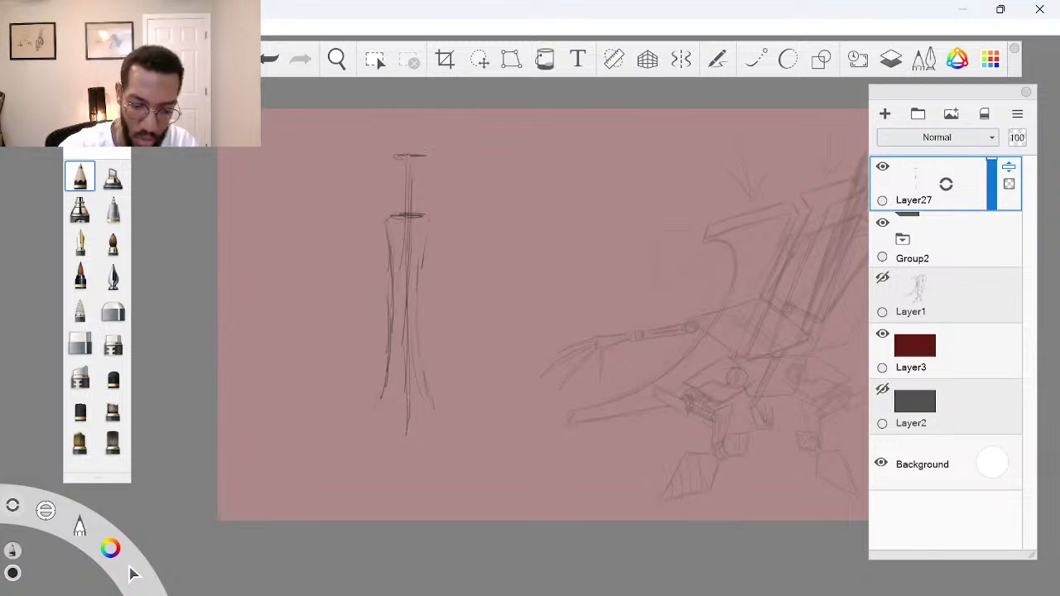
pyautogui.moveTo(386, 223)
pyautogui.mouseDown()
pyautogui.moveTo(388, 352)
pyautogui.moveTo(369, 407)
pyautogui.mouseUp()
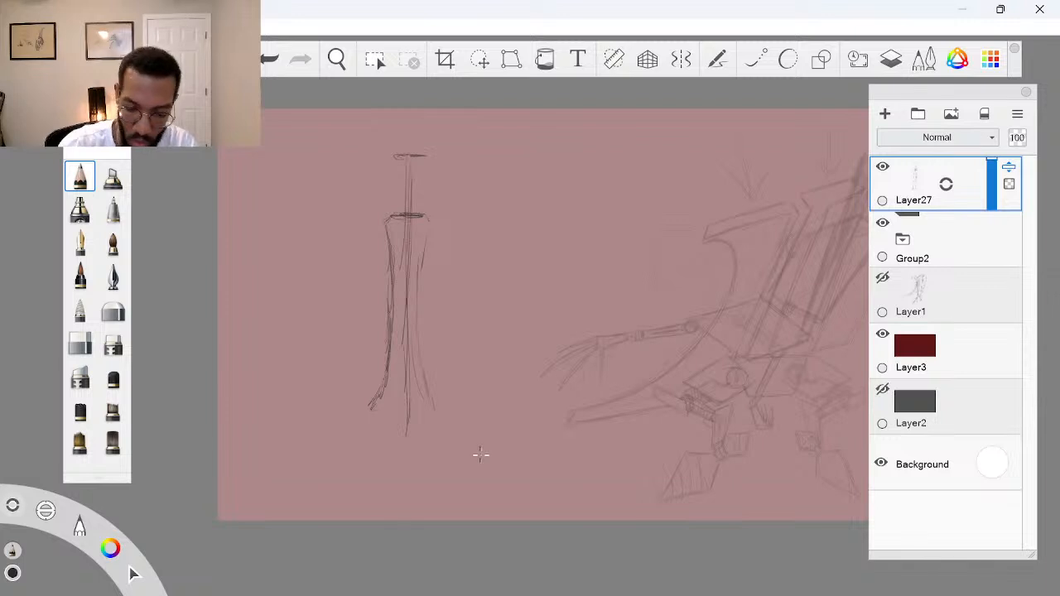
# On a new layer above Layer27, rule a full-width horizontal base line near the lower end of the vertical axis
pyautogui.press('space')
pyautogui.moveTo(637, 412); pyautogui.dragTo(619, 486)
pyautogui.moveTo(620, 486); pyautogui.dragTo(595, 480)
pyautogui.moveTo(46, 510); pyautogui.dragTo(87, 514)
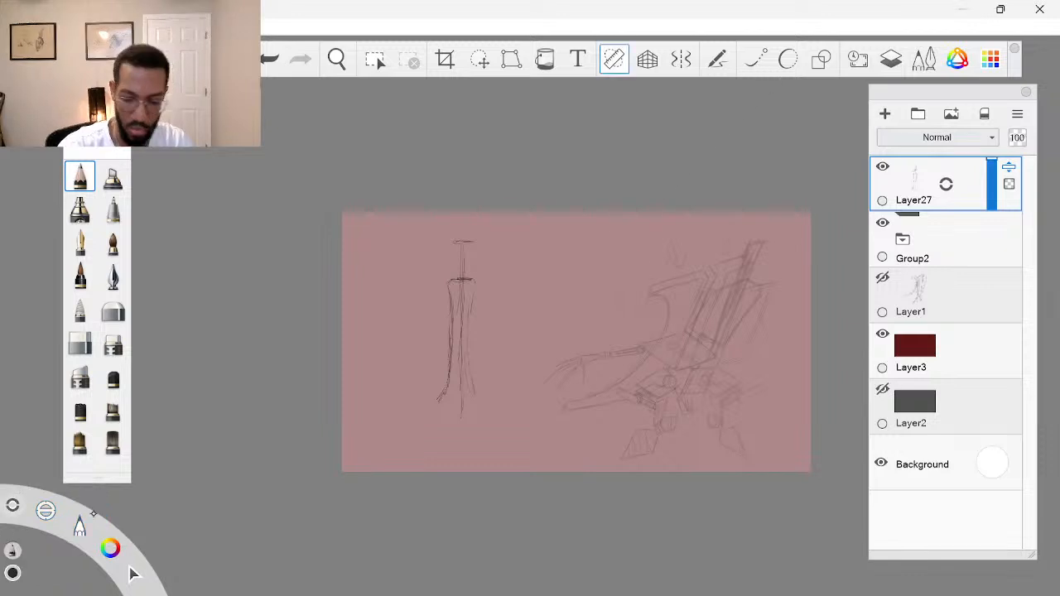
pyautogui.moveTo(636, 269); pyautogui.dragTo(698, 424)
pyautogui.moveTo(571, 424); pyautogui.dragTo(556, 454)
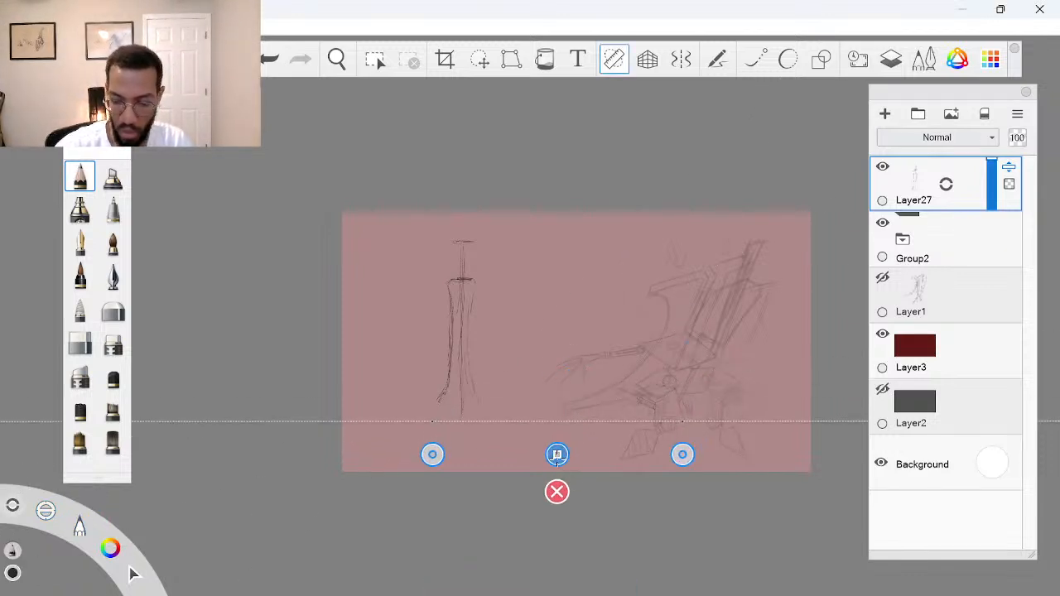
pyautogui.moveTo(930, 190); pyautogui.dragTo(931, 151)
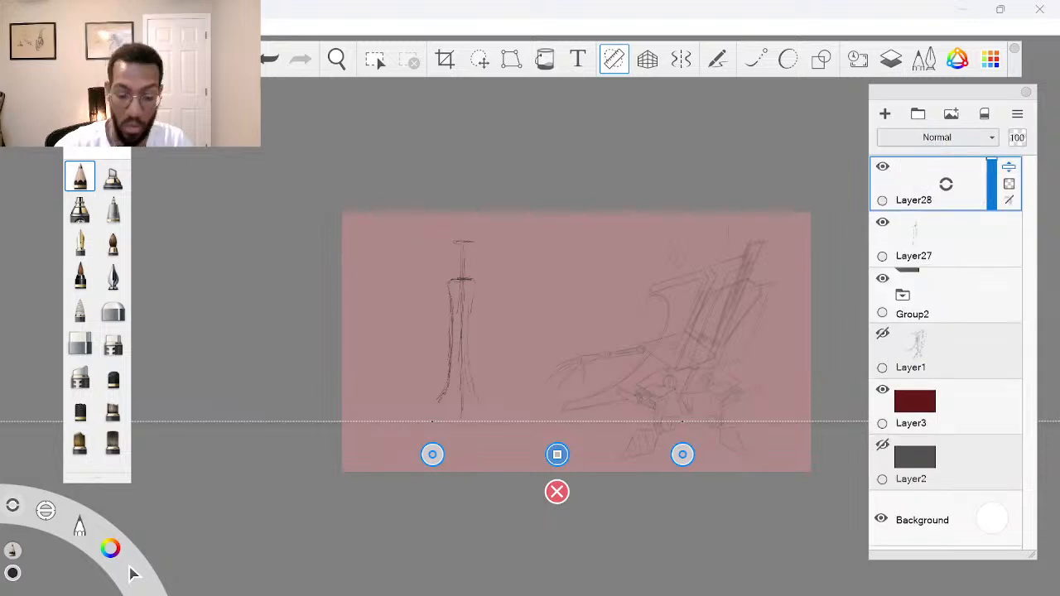
pyautogui.moveTo(556, 454); pyautogui.dragTo(559, 445)
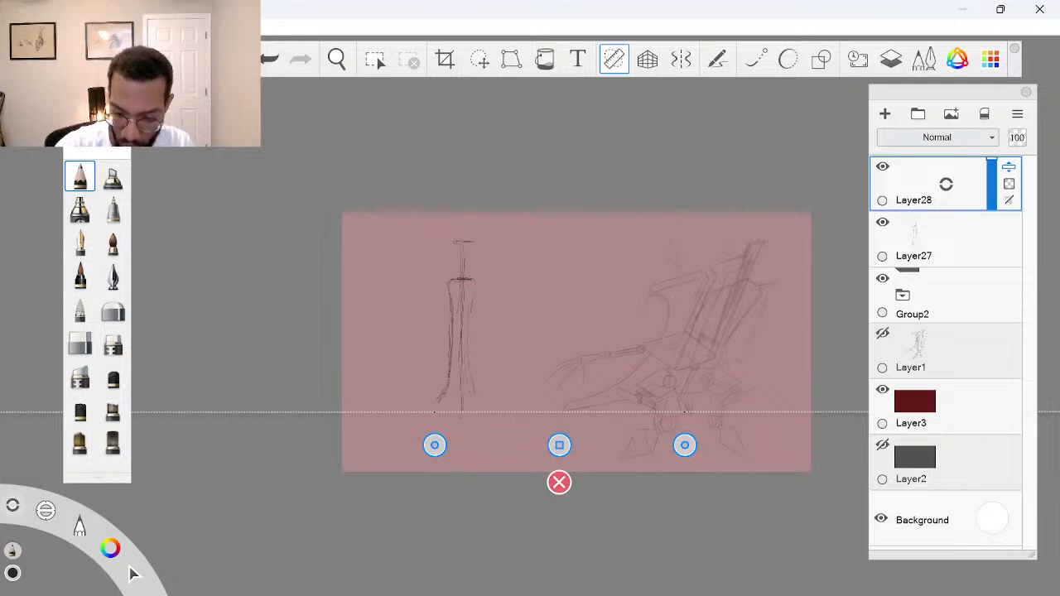
pyautogui.moveTo(791, 413); pyautogui.dragTo(343, 412)
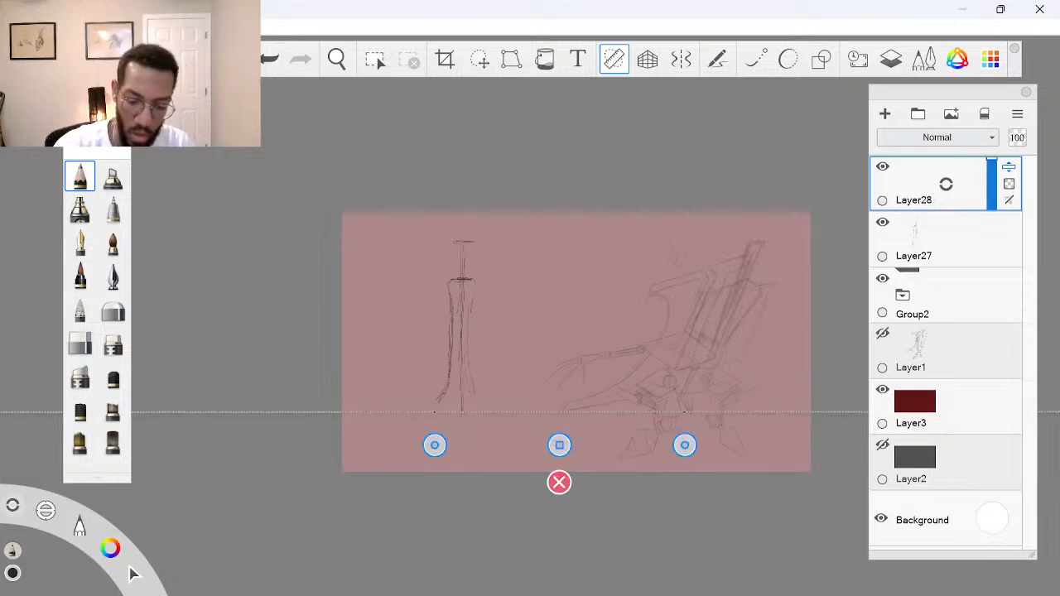
# Rule three more full-width horizontal guides across the figure's upper part, the highest along its top tick, and put the ruler away
pyautogui.moveTo(559, 444); pyautogui.dragTo(553, 331)
pyautogui.moveTo(814, 295); pyautogui.dragTo(344, 332)
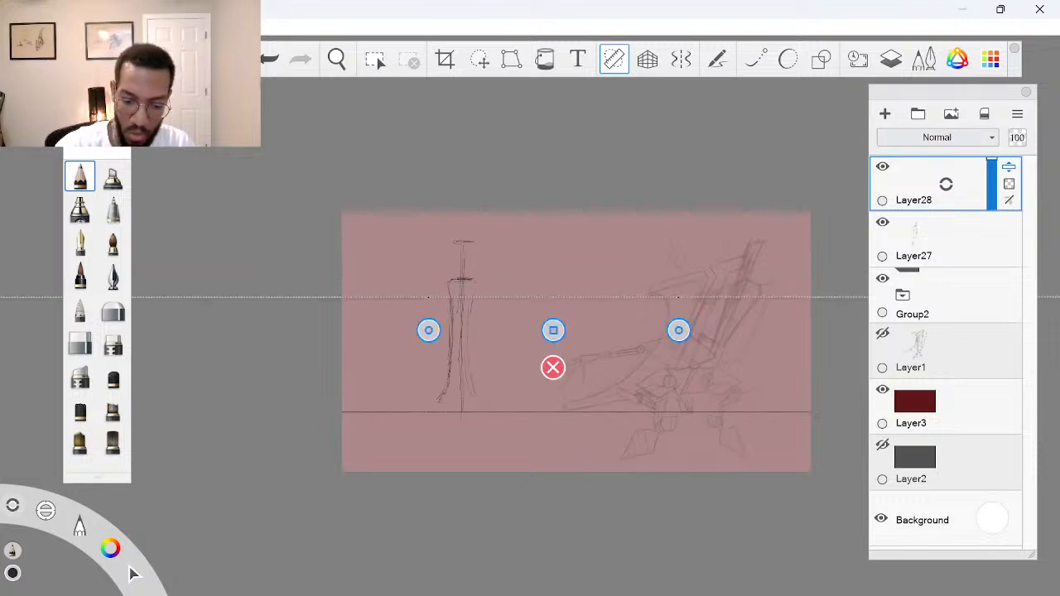
pyautogui.moveTo(553, 330); pyautogui.dragTo(557, 302)
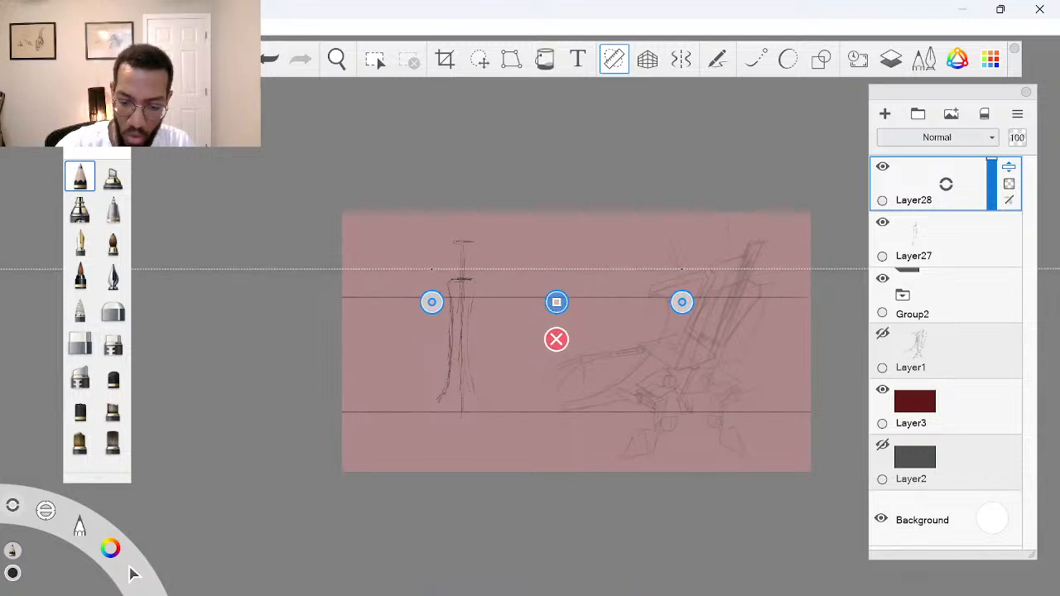
pyautogui.moveTo(810, 273); pyautogui.dragTo(343, 273)
pyautogui.moveTo(556, 302); pyautogui.dragTo(543, 274)
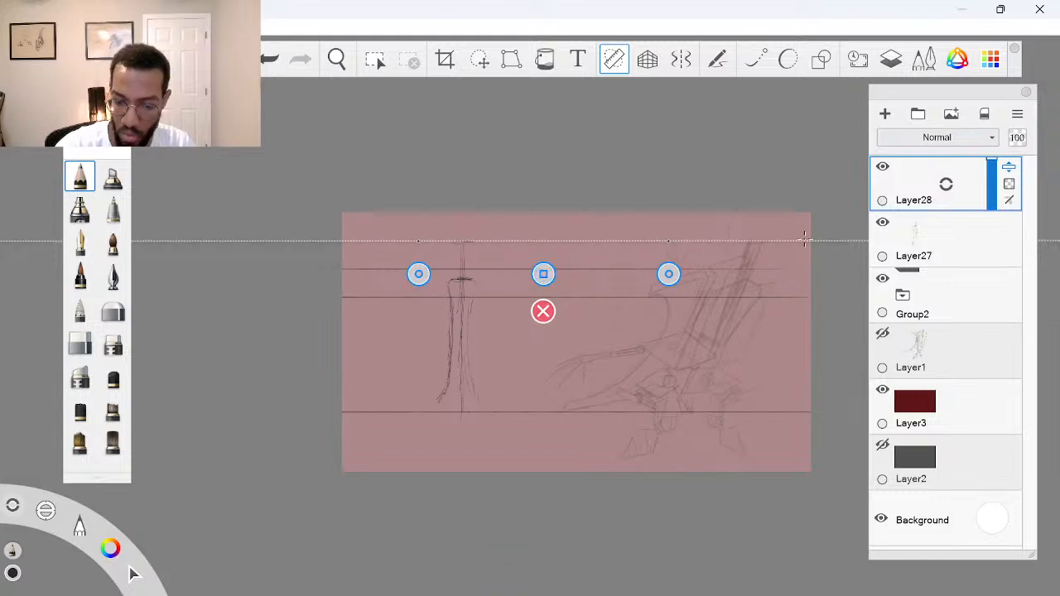
pyautogui.moveTo(811, 242); pyautogui.dragTo(339, 243)
pyautogui.moveTo(543, 274); pyautogui.dragTo(537, 405)
pyautogui.press('r')
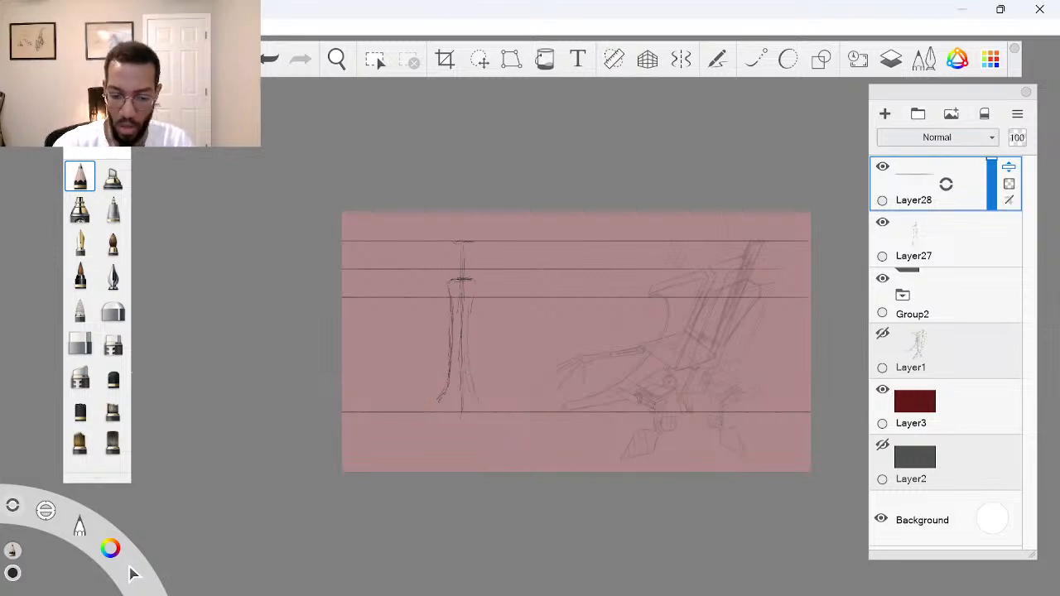
# Make Layer27 active and erase the crossbar and nearby axis lines between the upper guides
pyautogui.click(951, 243)
pyautogui.press('space')
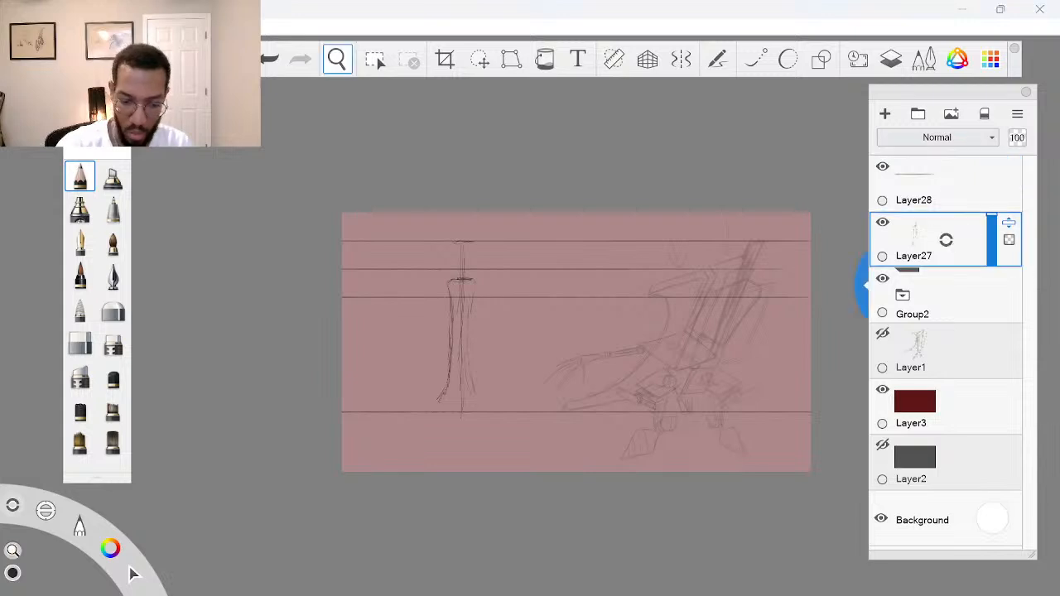
pyautogui.moveTo(499, 264); pyautogui.dragTo(564, 261)
pyautogui.moveTo(424, 293)
pyautogui.mouseDown()
pyautogui.moveTo(451, 293)
pyautogui.moveTo(411, 301)
pyautogui.mouseUp()
pyautogui.press('space')
pyautogui.moveTo(656, 459); pyautogui.dragTo(599, 466)
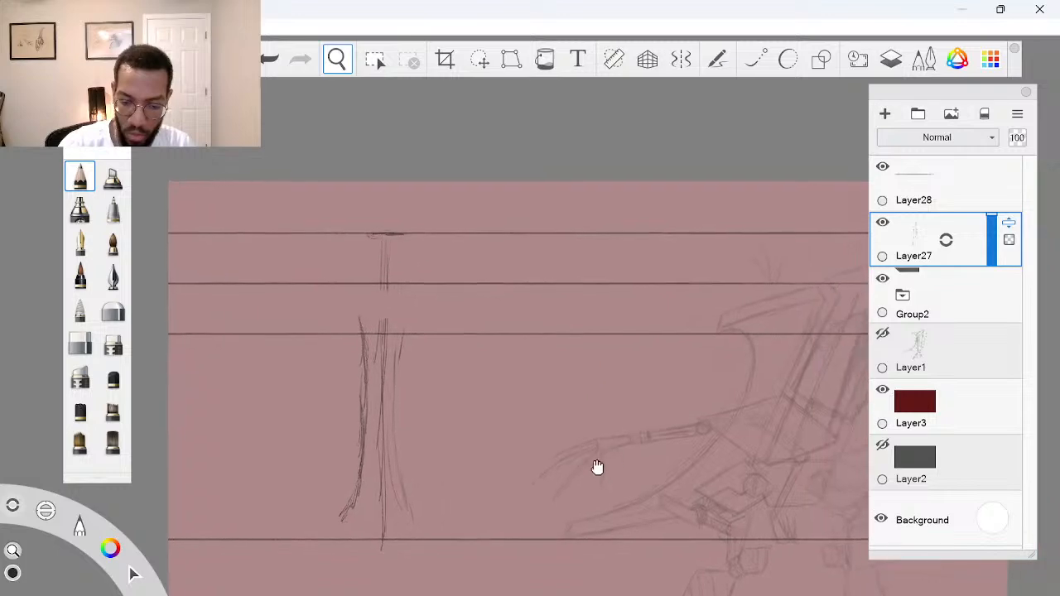
pyautogui.moveTo(719, 315)
pyautogui.mouseDown()
pyautogui.moveTo(373, 303)
pyautogui.moveTo(386, 309)
pyautogui.moveTo(377, 299)
pyautogui.mouseUp()
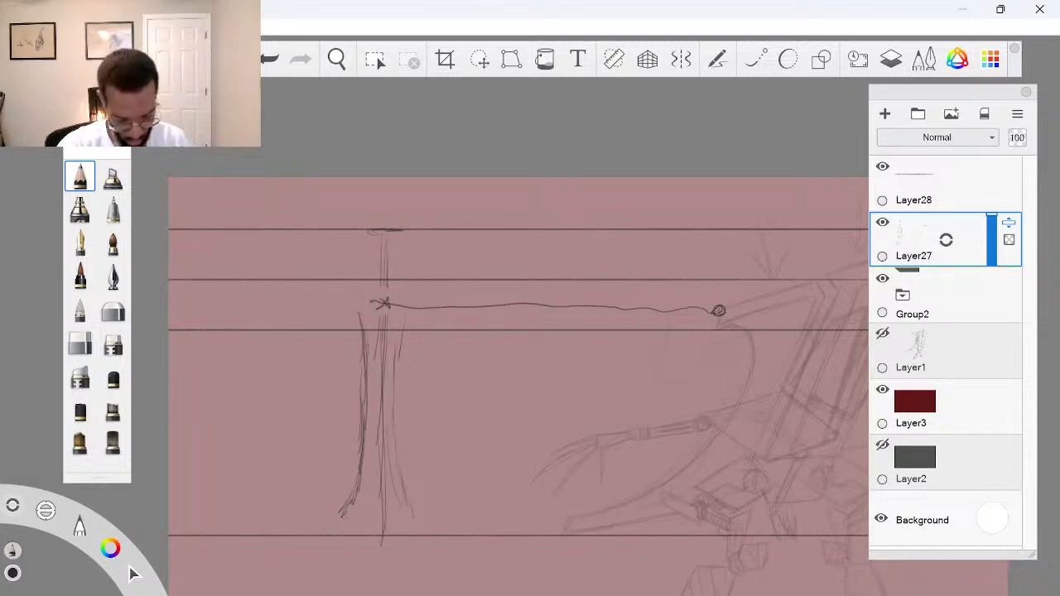
pyautogui.hotkey('ctrl', 'z')
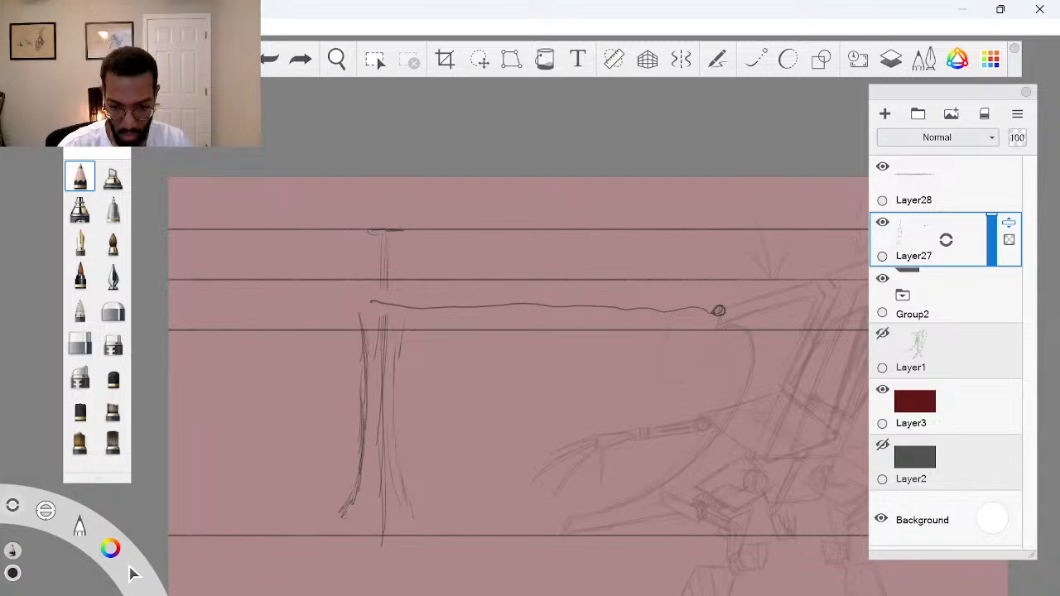
pyautogui.hotkey('ctrl', 'z')
pyautogui.hotkey('ctrl', 'z')
# Sketch a new, lower crossbar connecting the upper ends of the two body contours between the second and third guides
pyautogui.press('space')
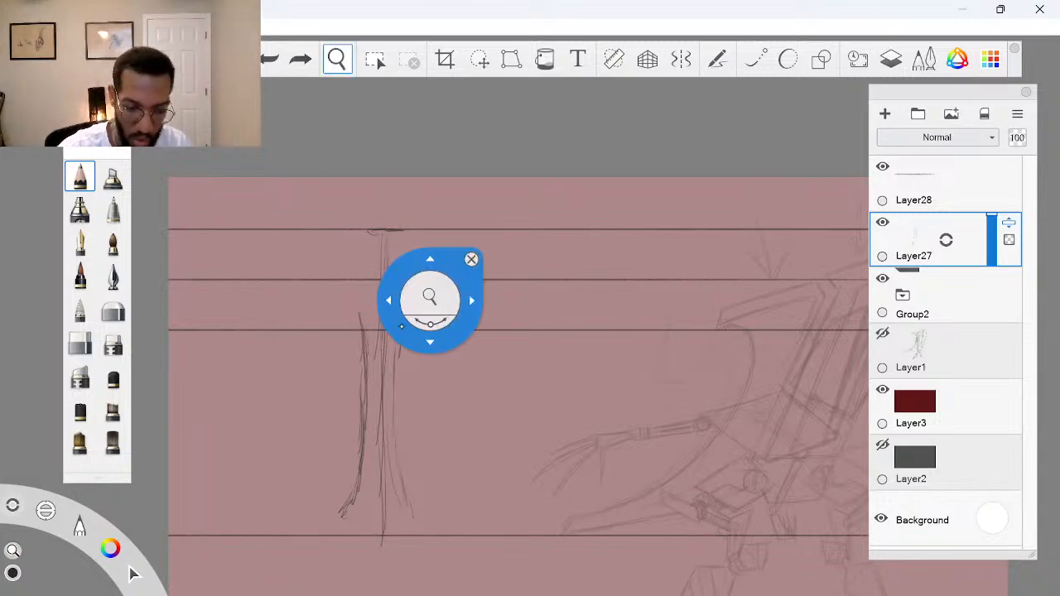
pyautogui.moveTo(431, 301); pyautogui.dragTo(475, 291)
pyautogui.moveTo(340, 315)
pyautogui.mouseDown()
pyautogui.moveTo(373, 315)
pyautogui.moveTo(324, 315)
pyautogui.moveTo(400, 314)
pyautogui.mouseUp()
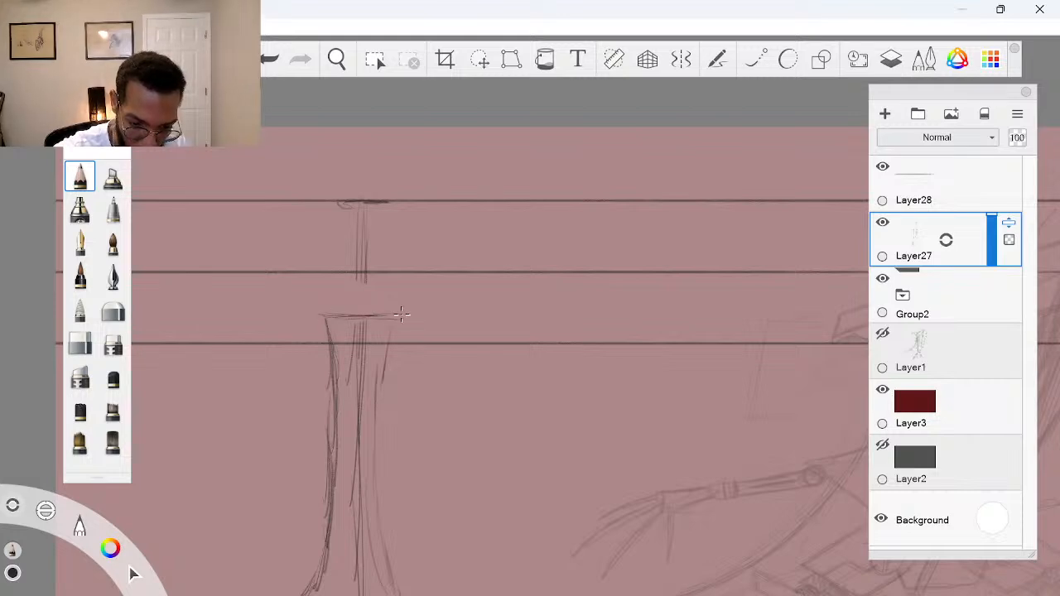
# Sketch a faceted head above the crossbar, with sides flaring out to the second guide and tapering in to the top tick
pyautogui.press('space')
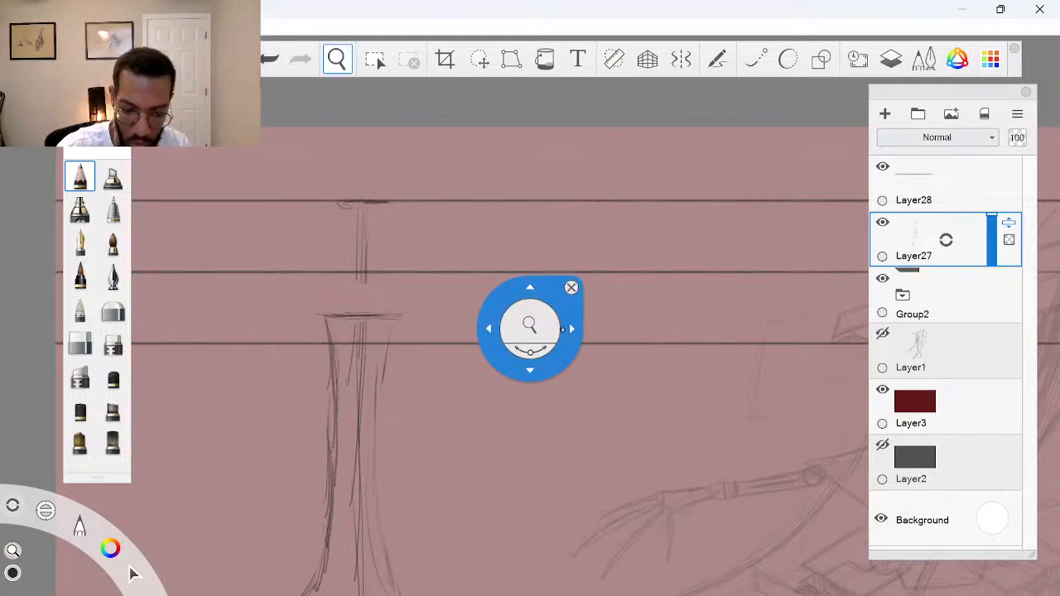
pyautogui.moveTo(530, 325); pyautogui.dragTo(572, 414)
pyautogui.moveTo(601, 494); pyautogui.dragTo(551, 495)
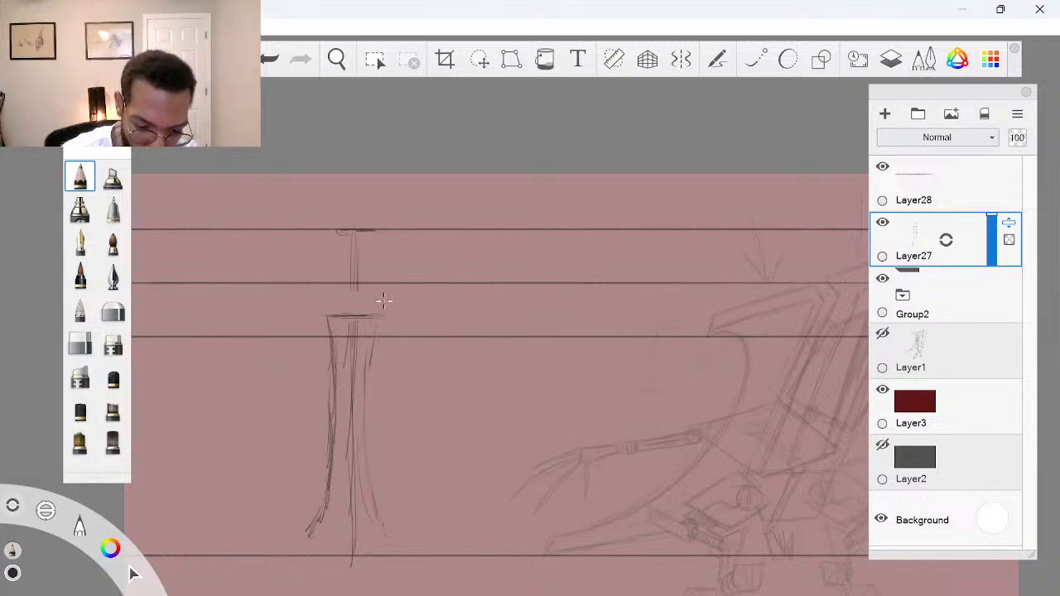
pyautogui.moveTo(372, 323); pyautogui.dragTo(397, 290)
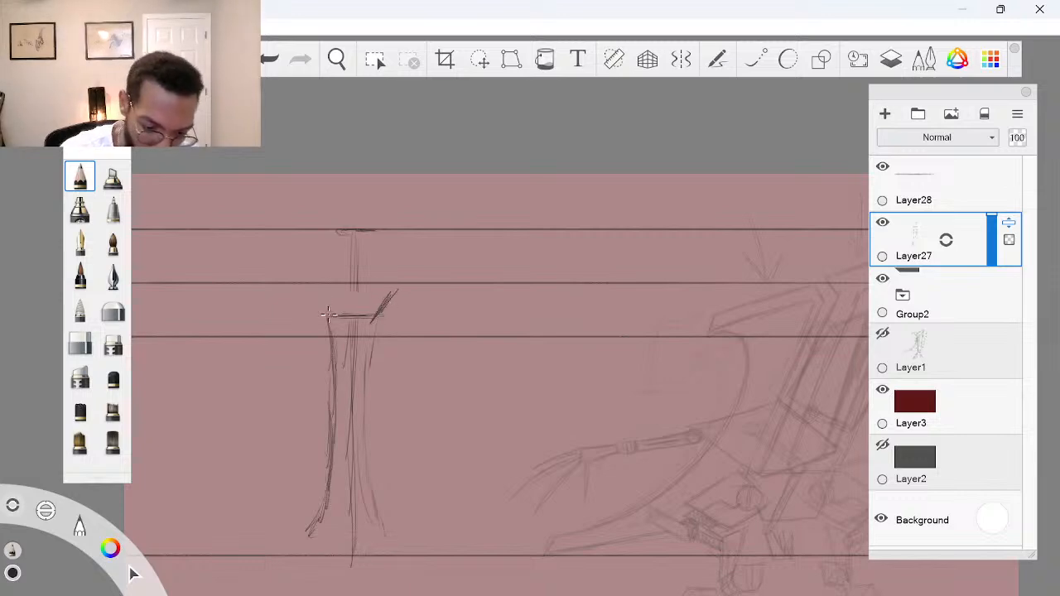
pyautogui.moveTo(329, 317)
pyautogui.mouseDown()
pyautogui.moveTo(316, 294)
pyautogui.moveTo(324, 312)
pyautogui.mouseUp()
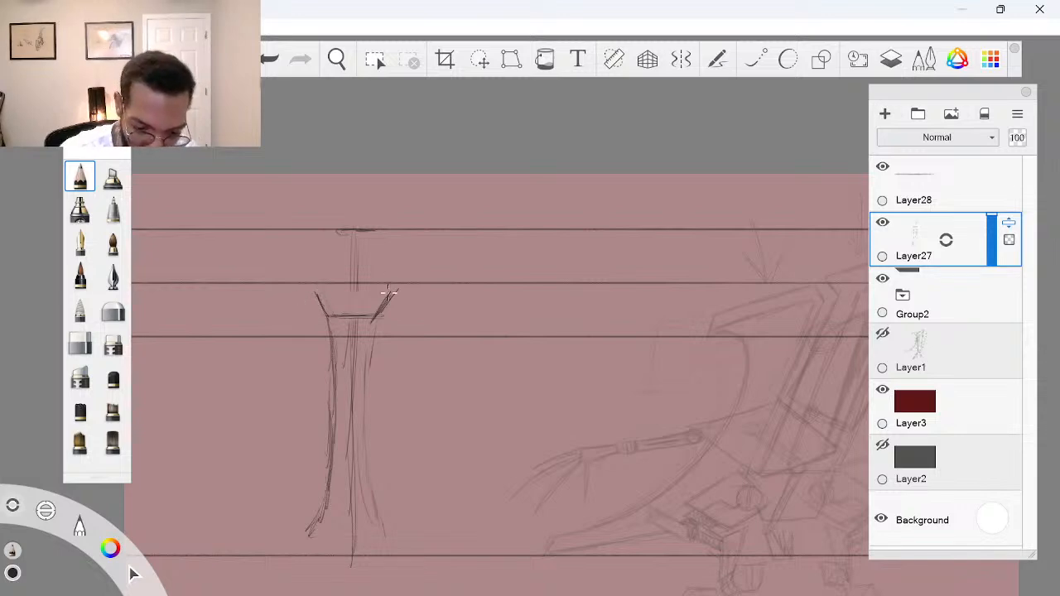
pyautogui.moveTo(388, 292)
pyautogui.mouseDown()
pyautogui.moveTo(398, 289)
pyautogui.moveTo(391, 300)
pyautogui.mouseUp()
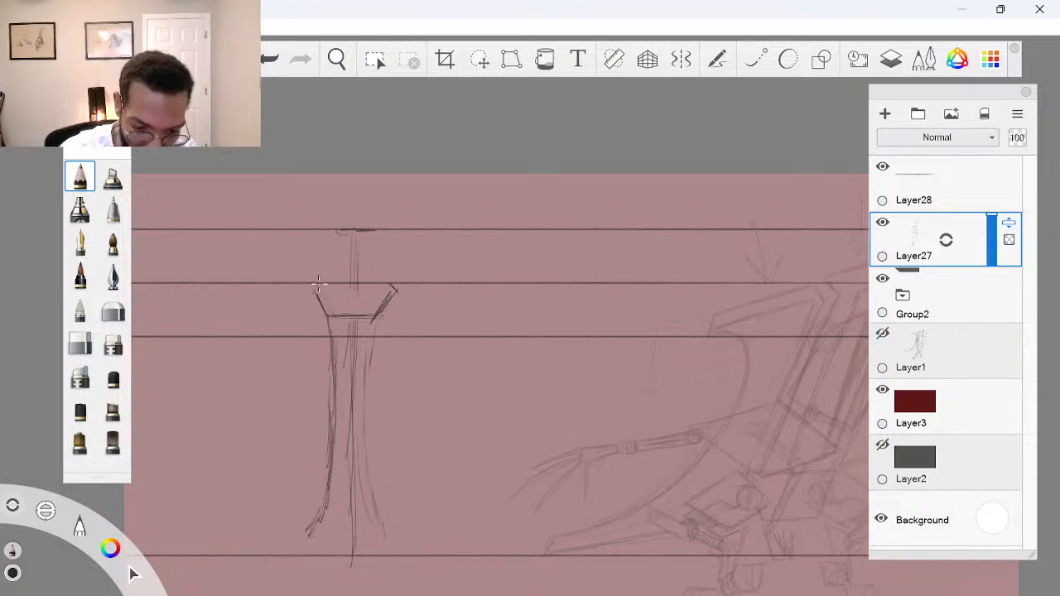
pyautogui.moveTo(318, 286); pyautogui.dragTo(314, 292)
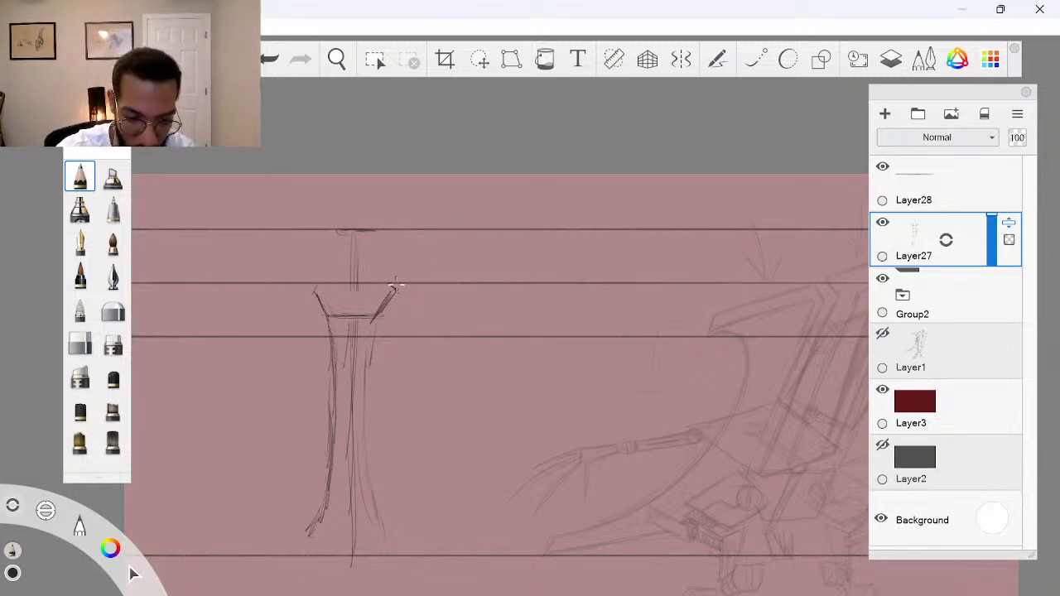
pyautogui.moveTo(364, 235)
pyautogui.mouseDown()
pyautogui.moveTo(398, 289)
pyautogui.moveTo(333, 246)
pyautogui.moveTo(318, 280)
pyautogui.mouseUp()
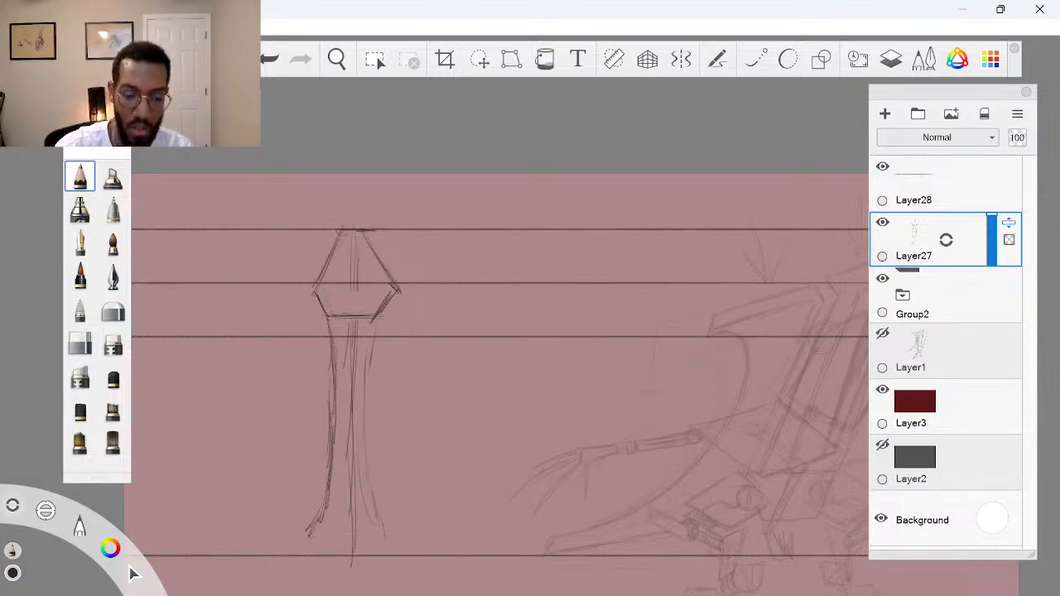
pyautogui.moveTo(373, 233)
pyautogui.mouseDown()
pyautogui.moveTo(396, 288)
pyautogui.moveTo(361, 226)
pyautogui.moveTo(394, 282)
pyautogui.moveTo(370, 220)
pyautogui.mouseUp()
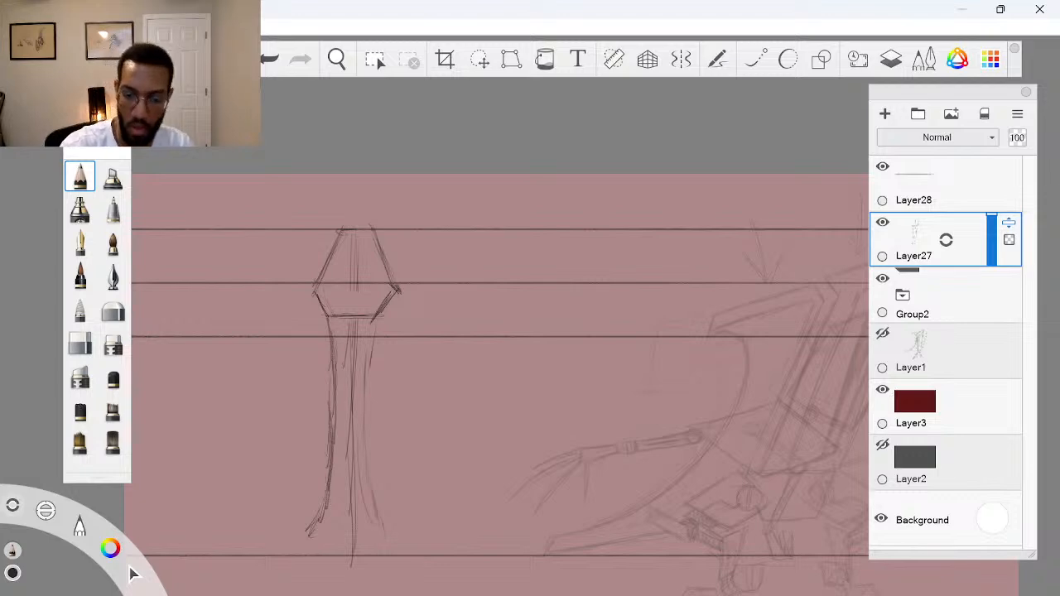
# Turn on vertical symmetry, align the mirror line with the figure's central axis, and redraw the head's short top edge
pyautogui.click(681, 59)
pyautogui.moveTo(571, 422); pyautogui.dragTo(355, 432)
pyautogui.moveTo(361, 226); pyautogui.dragTo(365, 226)
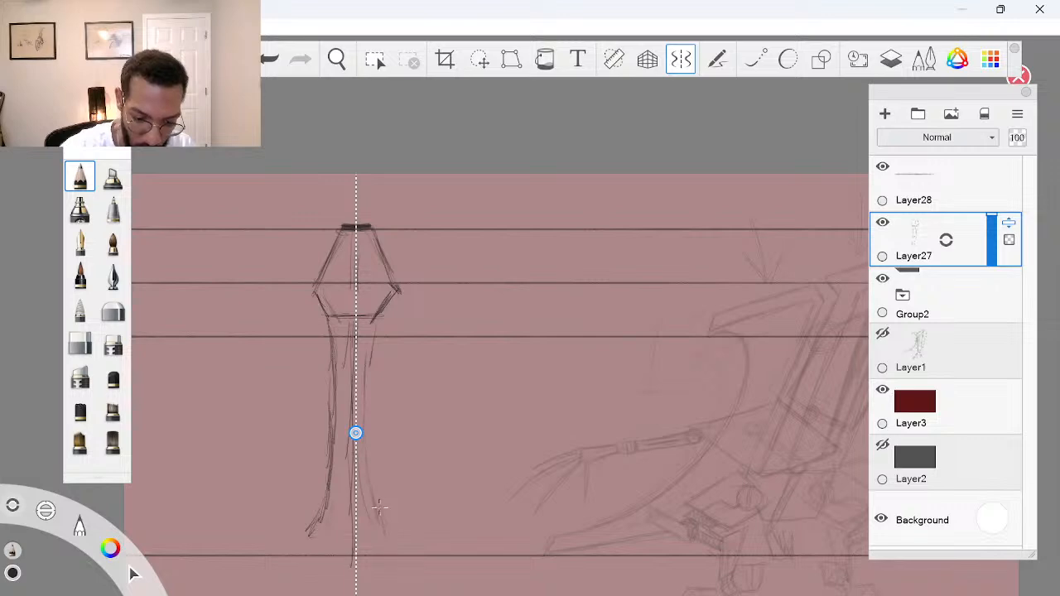
# Erase the body contours and axis lines below the head, and recentre the mirror line on the head
pyautogui.moveTo(379, 506); pyautogui.dragTo(369, 376)
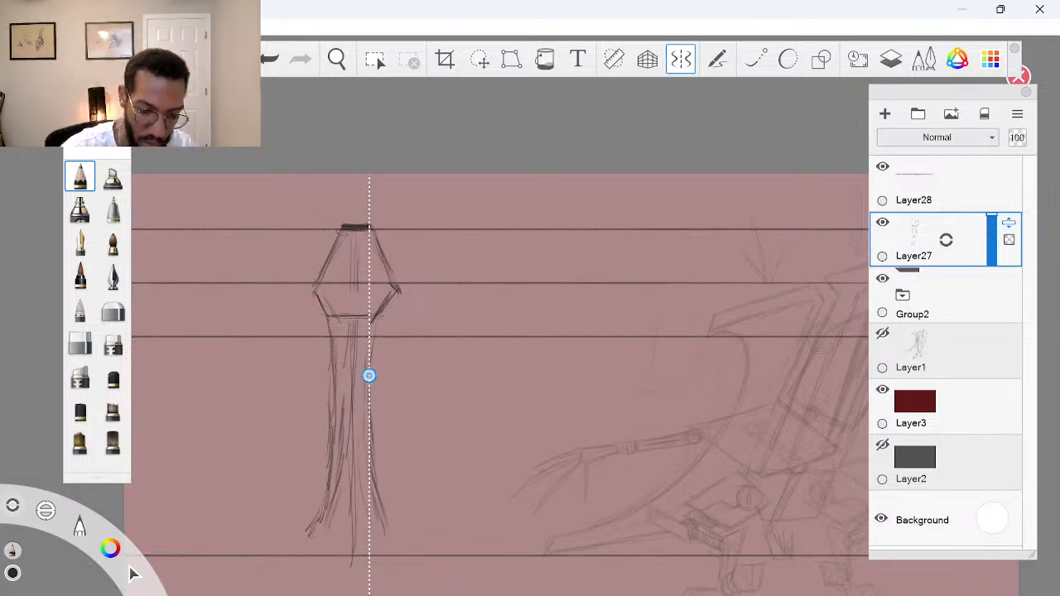
pyautogui.moveTo(341, 491)
pyautogui.mouseDown()
pyautogui.moveTo(343, 438)
pyautogui.moveTo(363, 442)
pyautogui.moveTo(333, 390)
pyautogui.moveTo(377, 464)
pyautogui.moveTo(376, 517)
pyautogui.moveTo(377, 362)
pyautogui.moveTo(313, 354)
pyautogui.moveTo(369, 337)
pyautogui.moveTo(325, 340)
pyautogui.moveTo(345, 369)
pyautogui.moveTo(331, 489)
pyautogui.mouseUp()
pyautogui.press(']')
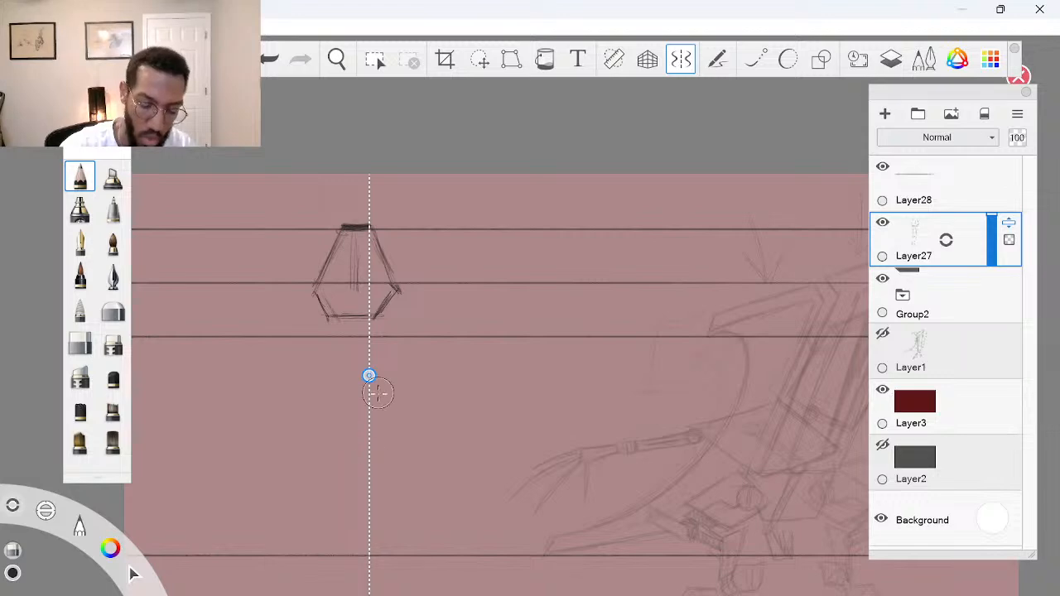
pyautogui.moveTo(369, 375); pyautogui.dragTo(357, 385)
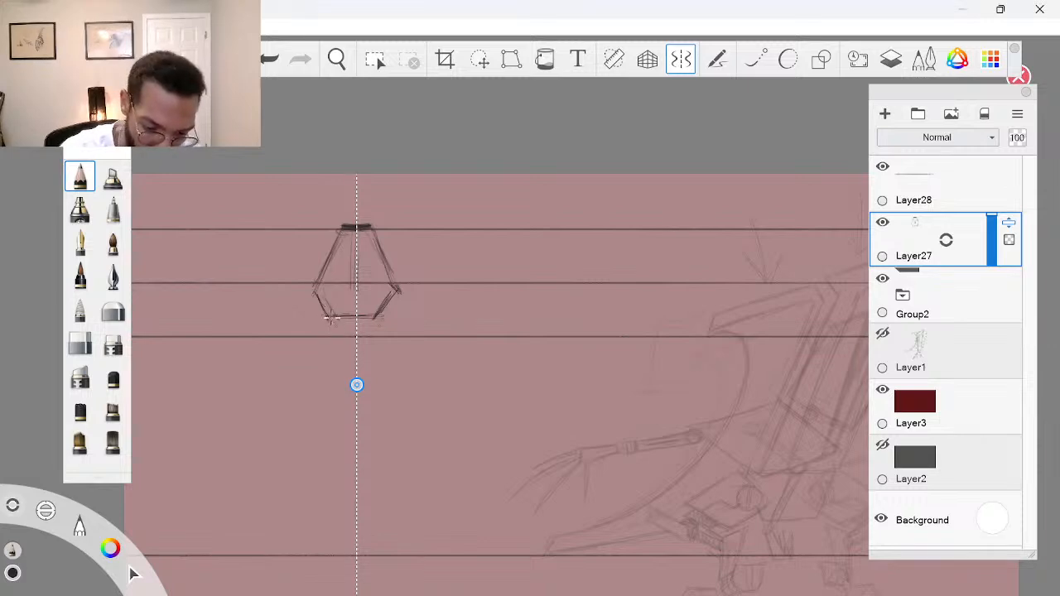
# Replace the head outline with a mirrored two-part form: a tapered cap above the second guide and a flared, faceted block below it
pyautogui.moveTo(326, 318); pyautogui.dragTo(338, 334)
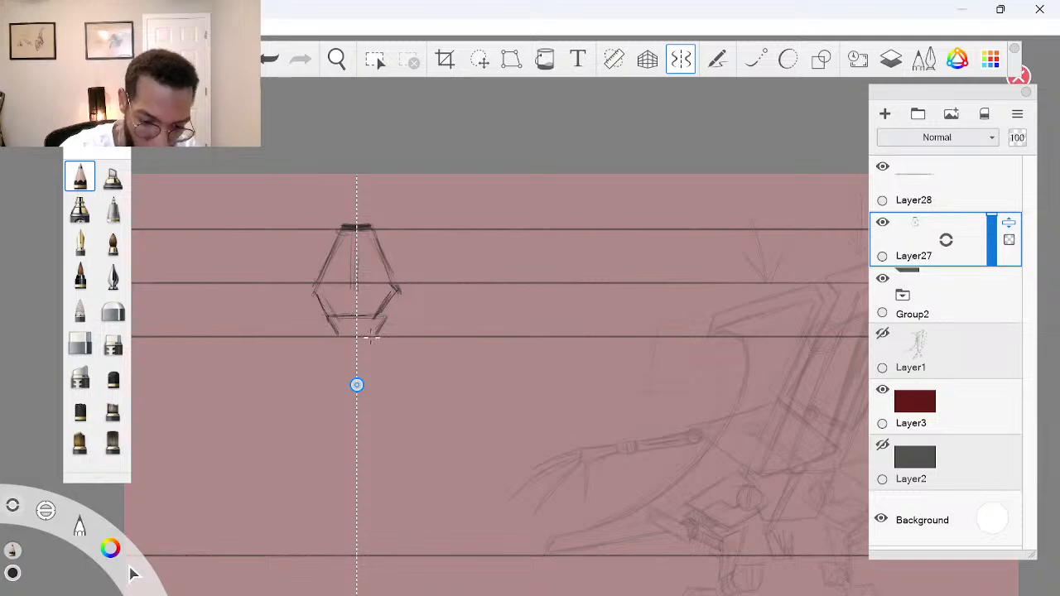
pyautogui.moveTo(398, 286)
pyautogui.mouseDown()
pyautogui.moveTo(398, 243)
pyautogui.moveTo(359, 218)
pyautogui.mouseUp()
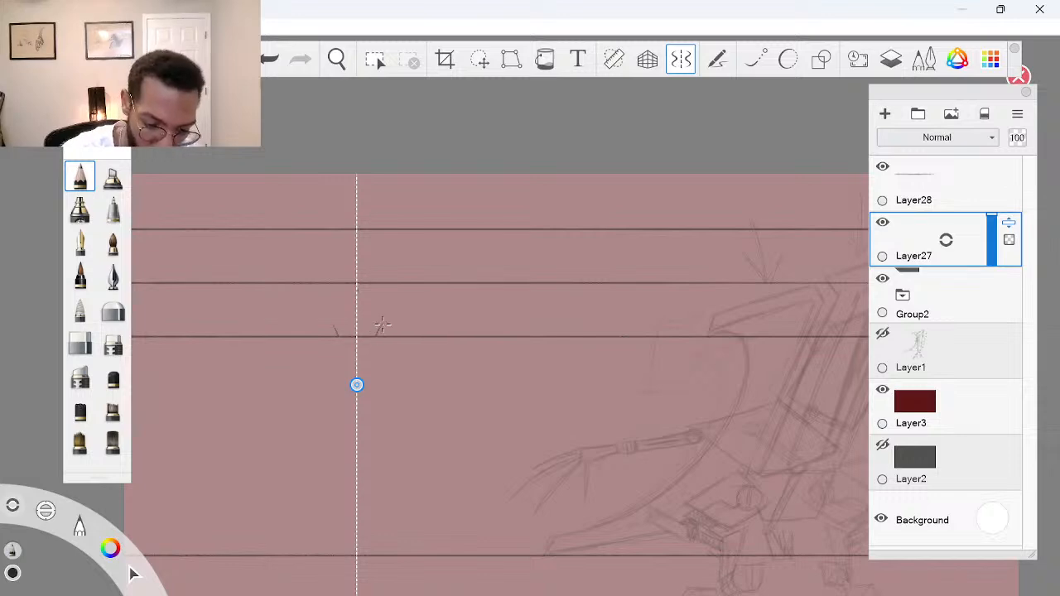
pyautogui.moveTo(376, 324)
pyautogui.mouseDown()
pyautogui.moveTo(366, 320)
pyautogui.moveTo(380, 329)
pyautogui.moveTo(394, 286)
pyautogui.mouseUp()
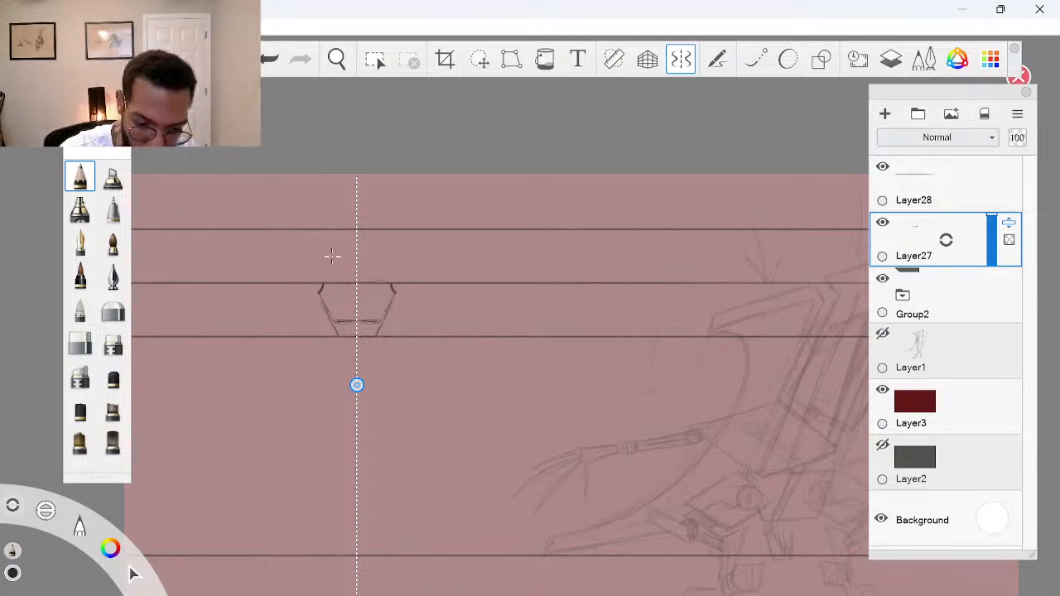
pyautogui.moveTo(331, 253)
pyautogui.mouseDown()
pyautogui.moveTo(332, 282)
pyautogui.moveTo(338, 238)
pyautogui.moveTo(359, 224)
pyautogui.moveTo(328, 265)
pyautogui.moveTo(331, 285)
pyautogui.moveTo(356, 271)
pyautogui.mouseUp()
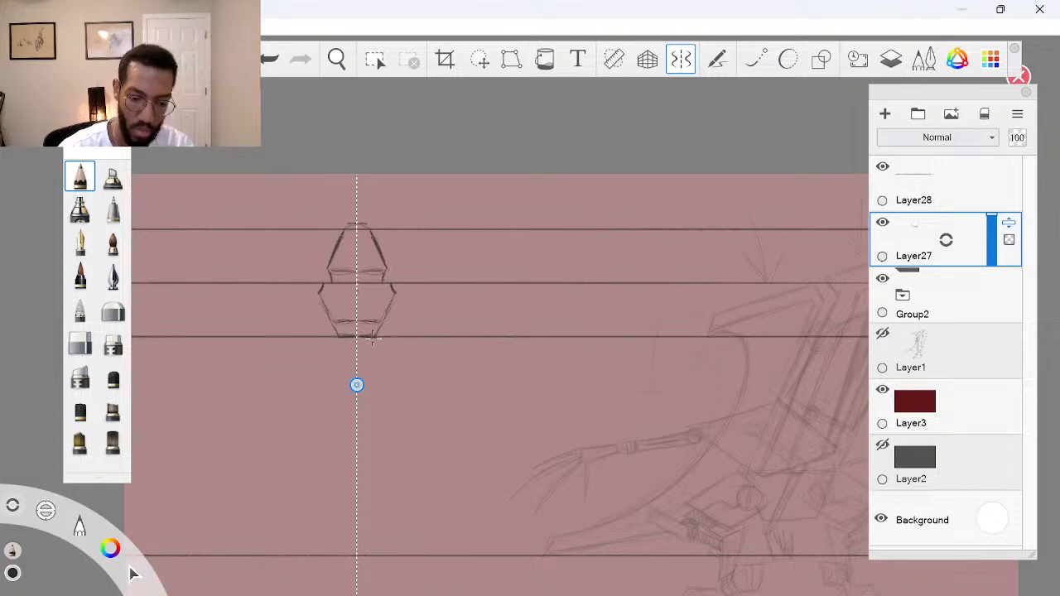
# Sketch mirrored body contours running down from the head block and flaring outward near the base guide
pyautogui.press('space')
pyautogui.moveTo(450, 491); pyautogui.dragTo(452, 422)
pyautogui.moveTo(398, 381); pyautogui.dragTo(491, 379)
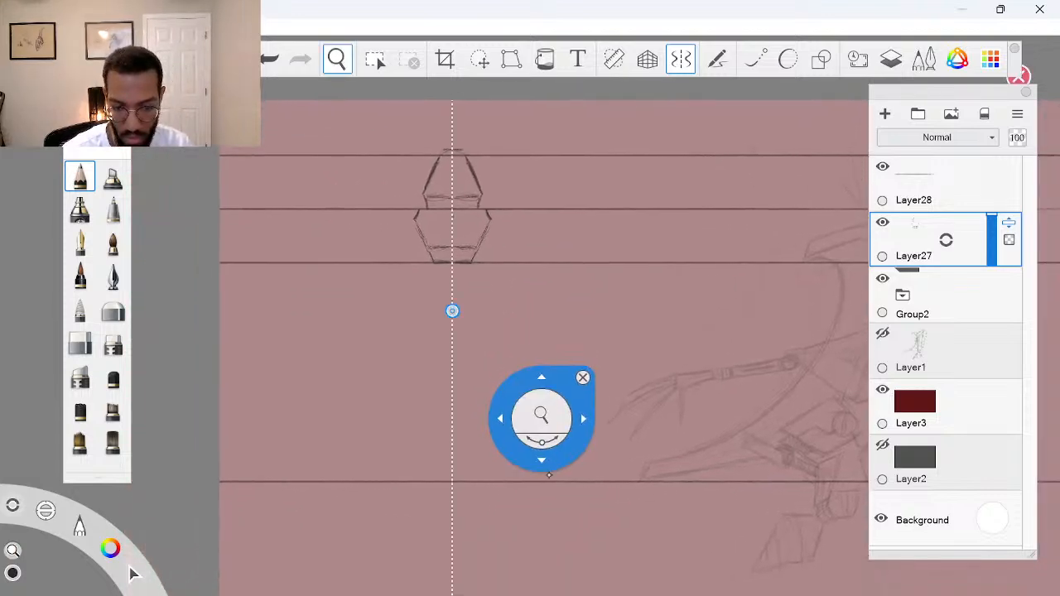
pyautogui.moveTo(572, 457); pyautogui.dragTo(522, 450)
pyautogui.moveTo(492, 413)
pyautogui.mouseDown()
pyautogui.moveTo(469, 413)
pyautogui.moveTo(464, 428)
pyautogui.mouseUp()
pyautogui.moveTo(502, 457); pyautogui.dragTo(460, 451)
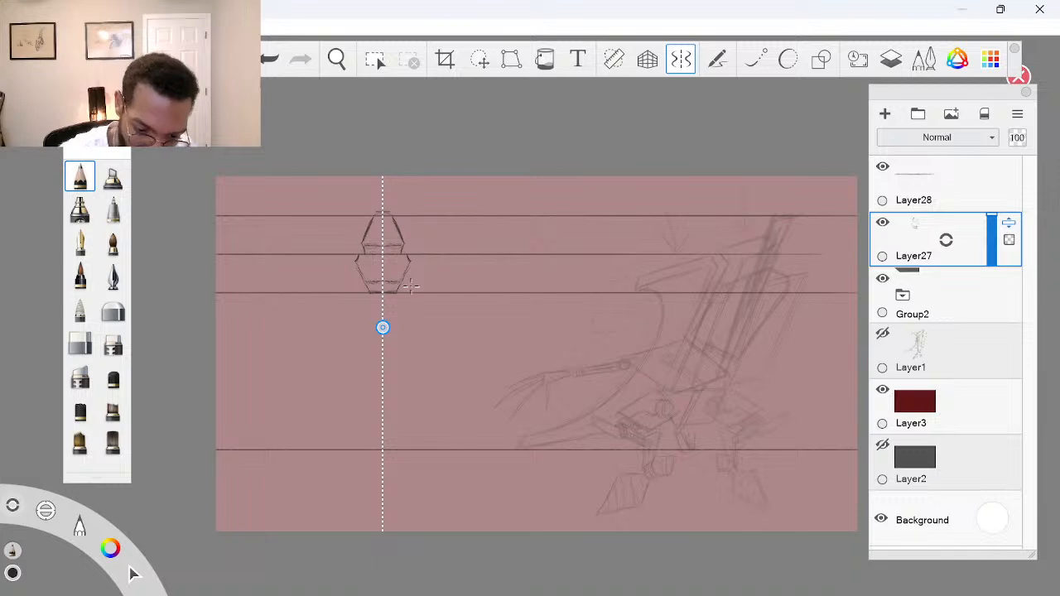
pyautogui.moveTo(408, 280); pyautogui.dragTo(403, 314)
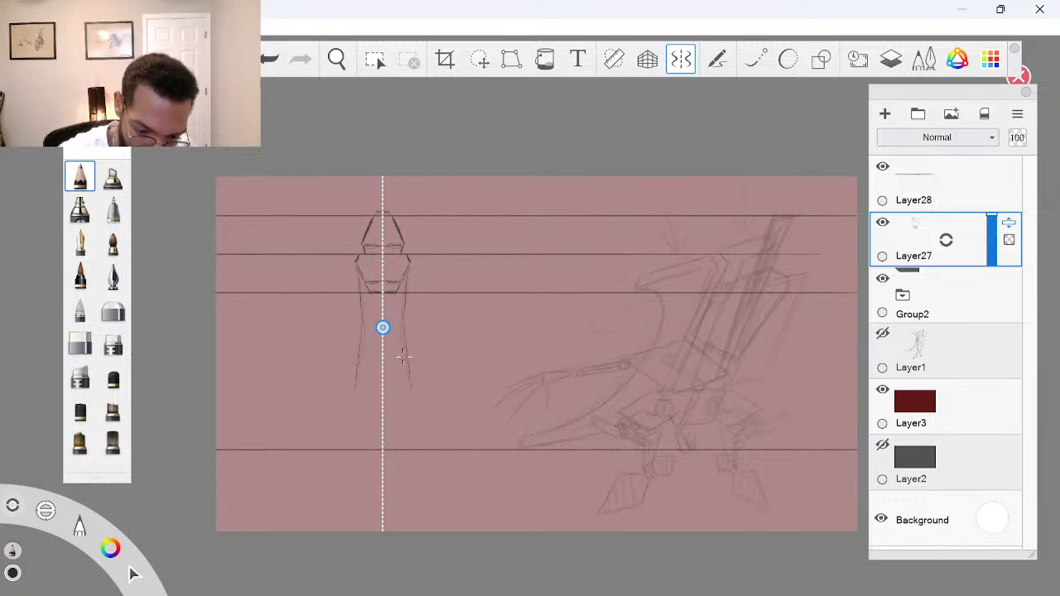
pyautogui.moveTo(404, 356); pyautogui.dragTo(422, 417)
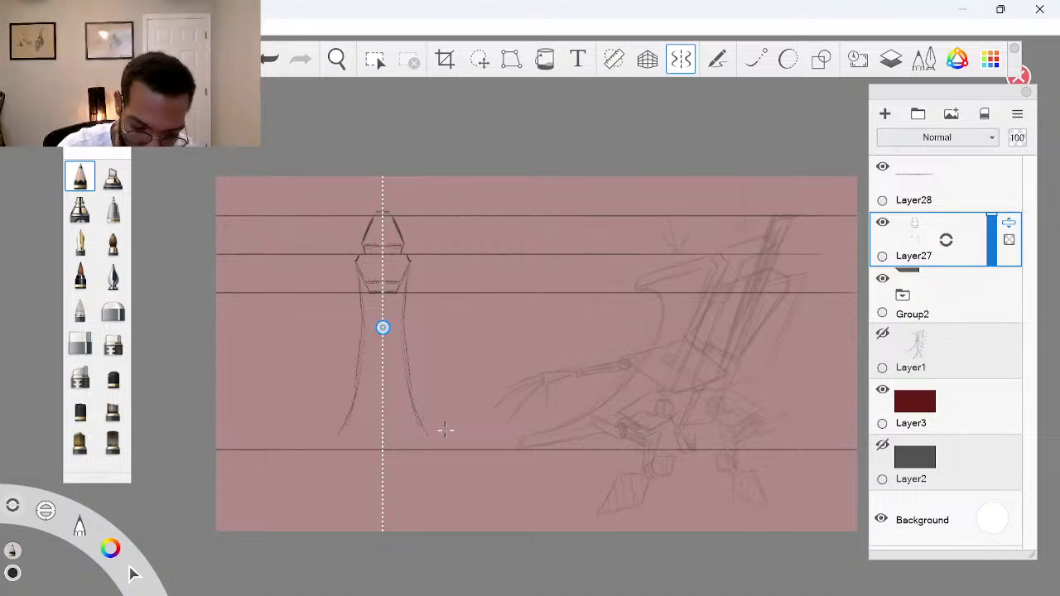
# Close the body's lower end at the base guide with angled corners and a small central trapezoid, and add inner side contours
pyautogui.moveTo(418, 448); pyautogui.dragTo(427, 447)
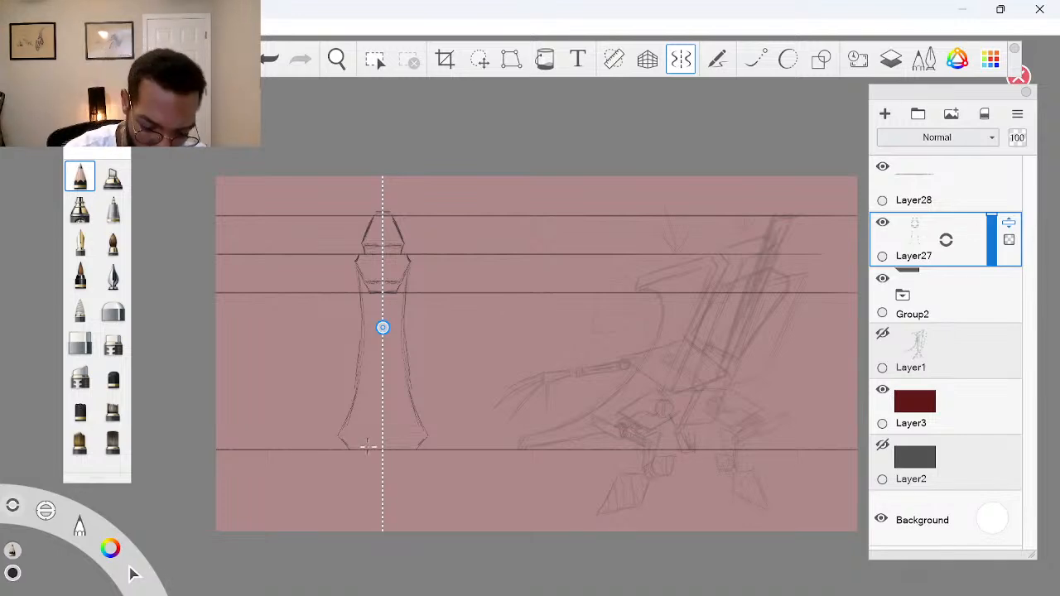
pyautogui.moveTo(373, 440)
pyautogui.mouseDown()
pyautogui.moveTo(368, 450)
pyautogui.moveTo(383, 439)
pyautogui.moveTo(383, 451)
pyautogui.mouseUp()
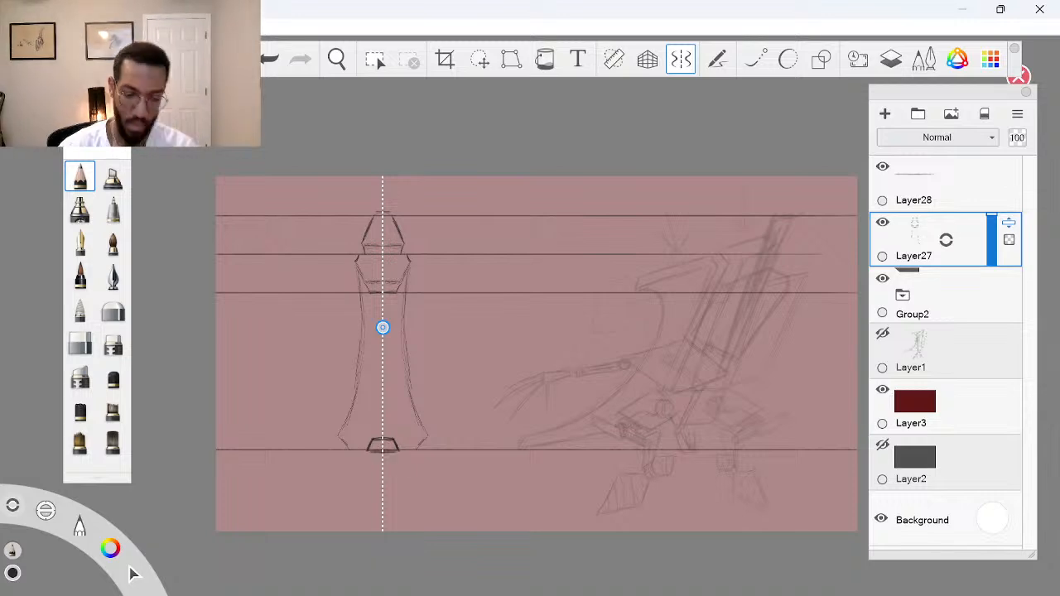
pyautogui.moveTo(403, 452); pyautogui.dragTo(429, 436)
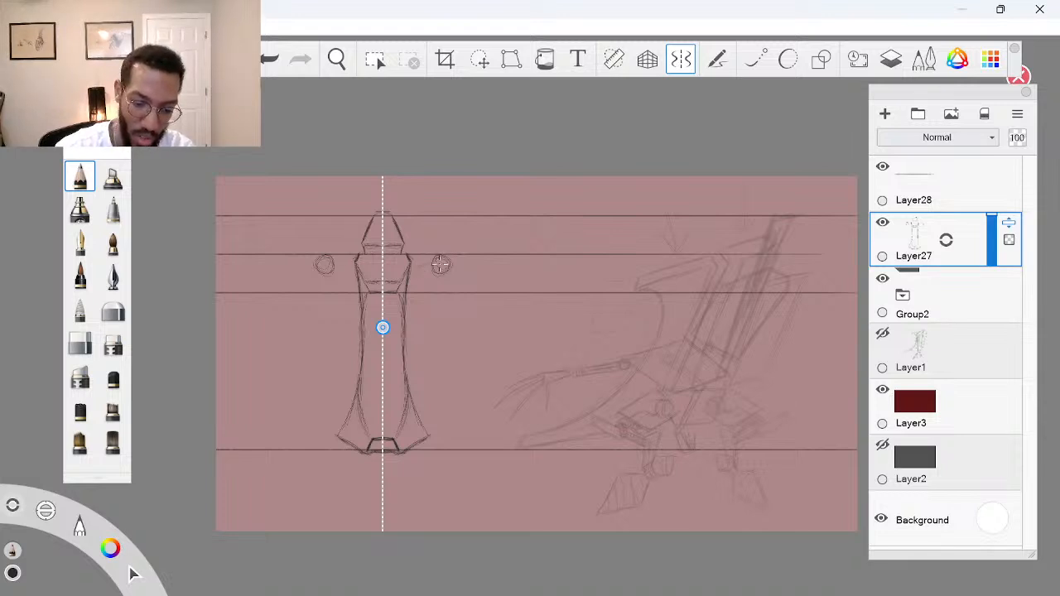
# Try mirrored round shoulder joints with struts to the body on Layer27, and undo them
pyautogui.moveTo(431, 265); pyautogui.dragTo(415, 270)
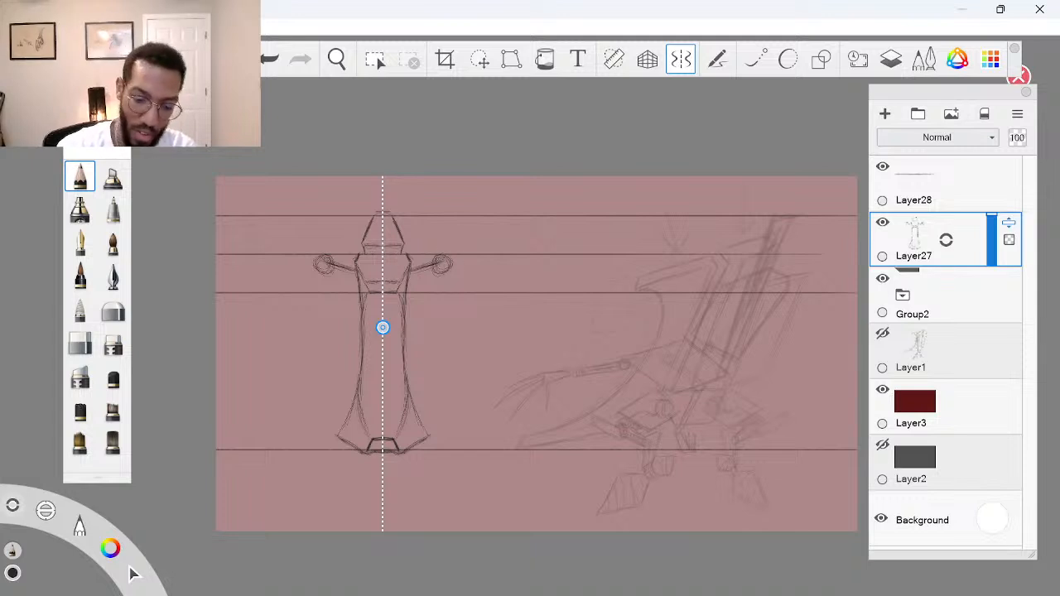
pyautogui.hotkey('ctrl', 'z')
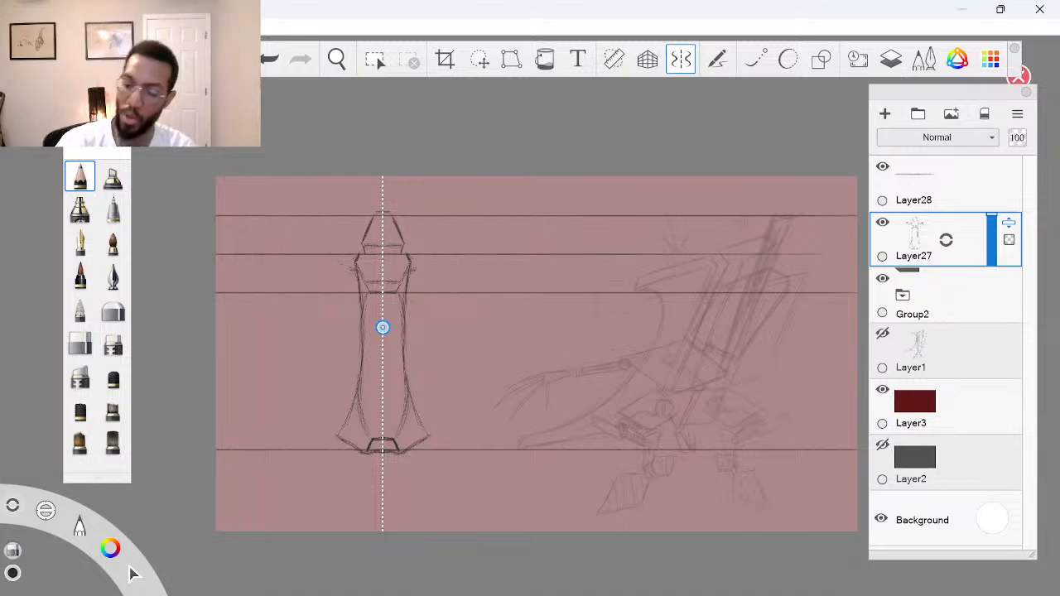
# On a new layer above Layer27, sketch mirrored round shoulder joints beside the head block and connect them to the body with slanted struts
pyautogui.moveTo(946, 242); pyautogui.dragTo(949, 213)
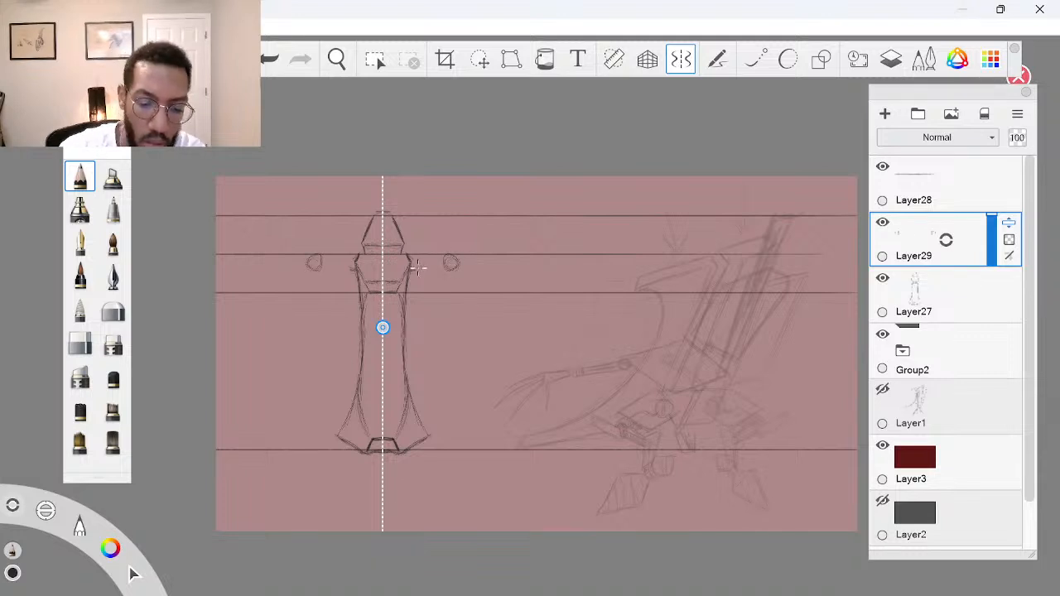
pyautogui.moveTo(414, 268); pyautogui.dragTo(445, 265)
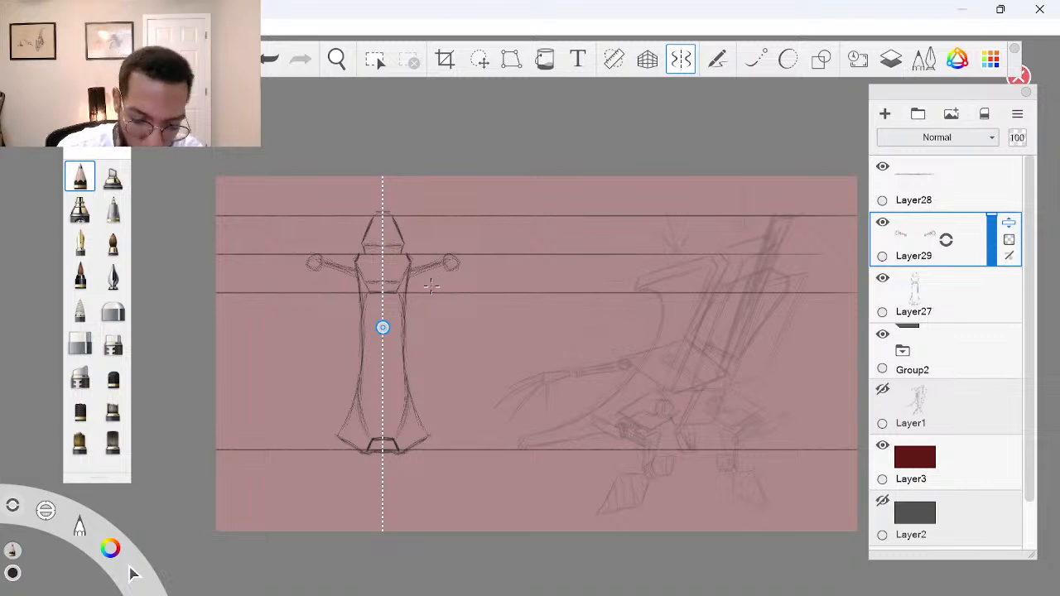
pyautogui.moveTo(442, 268); pyautogui.dragTo(413, 283)
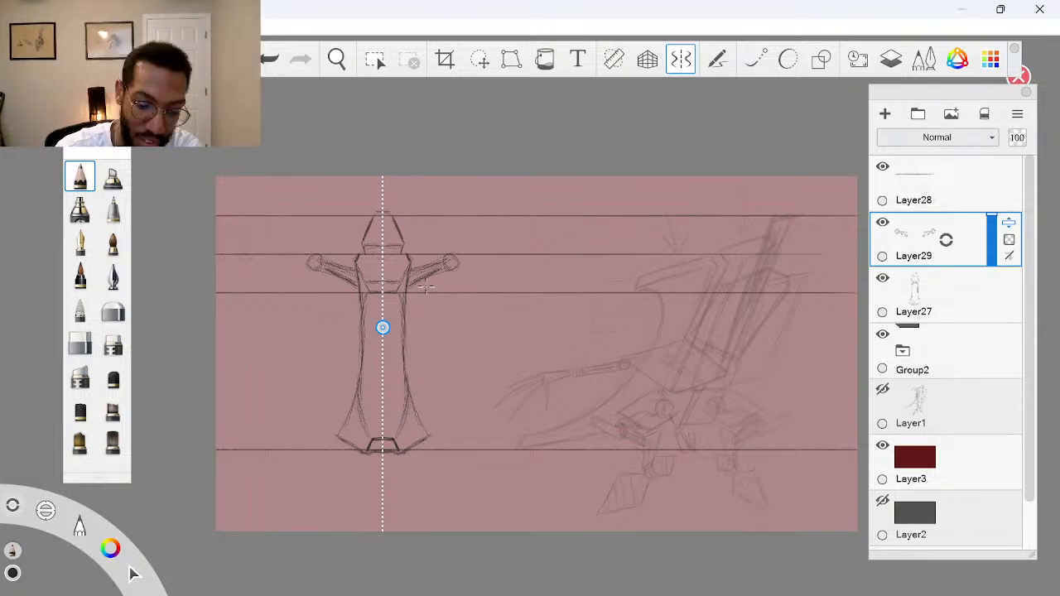
# Turn symmetry back on and darken the upper and lower edges of the mirrored shoulder struts
pyautogui.press('space')
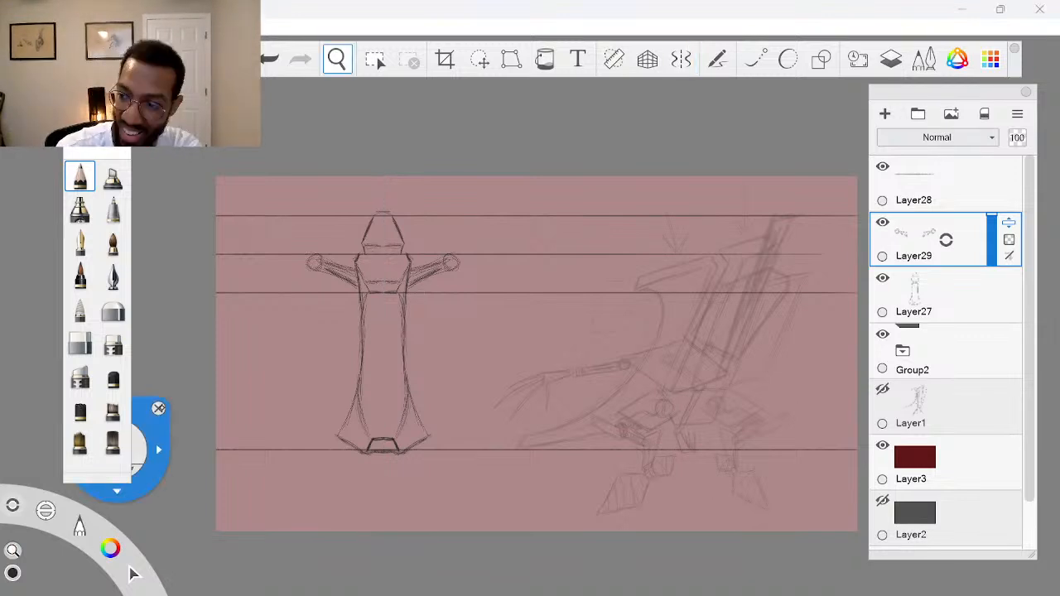
pyautogui.click(426, 327)
pyautogui.moveTo(444, 328); pyautogui.dragTo(504, 317)
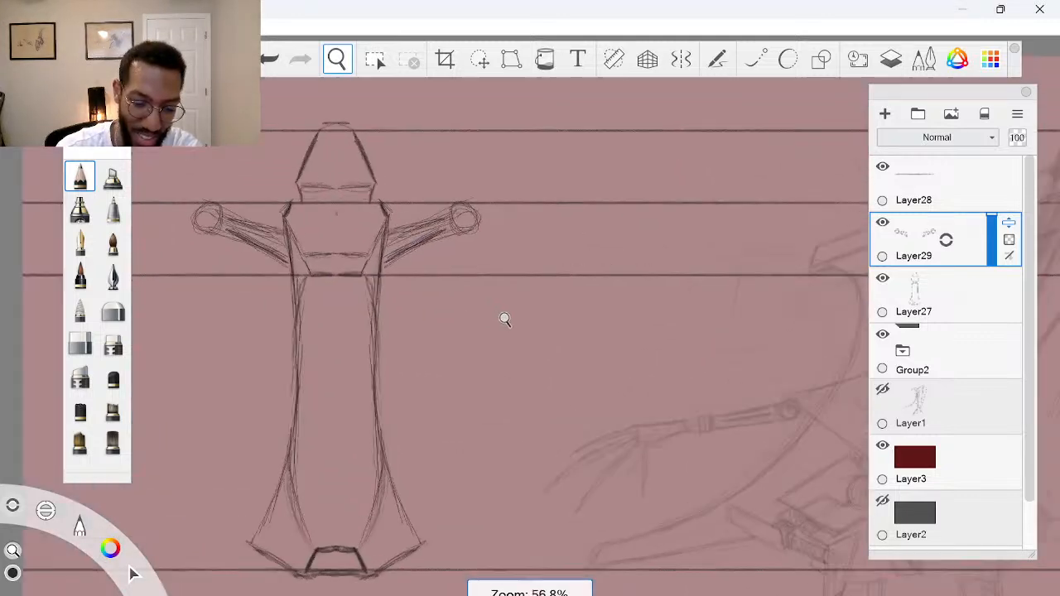
pyautogui.moveTo(453, 269); pyautogui.dragTo(504, 290)
pyautogui.click(576, 290)
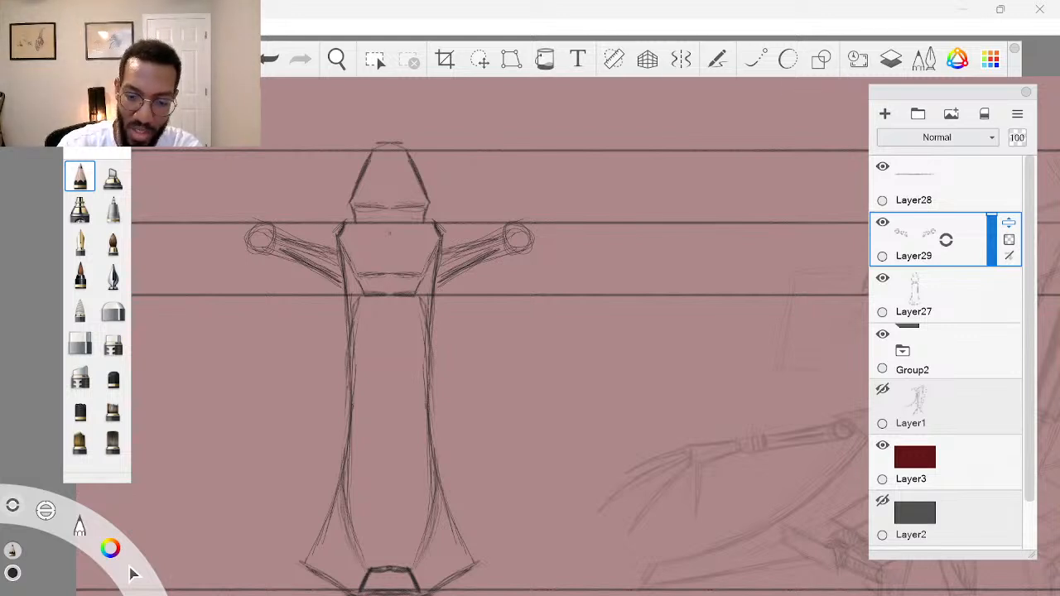
pyautogui.click(681, 59)
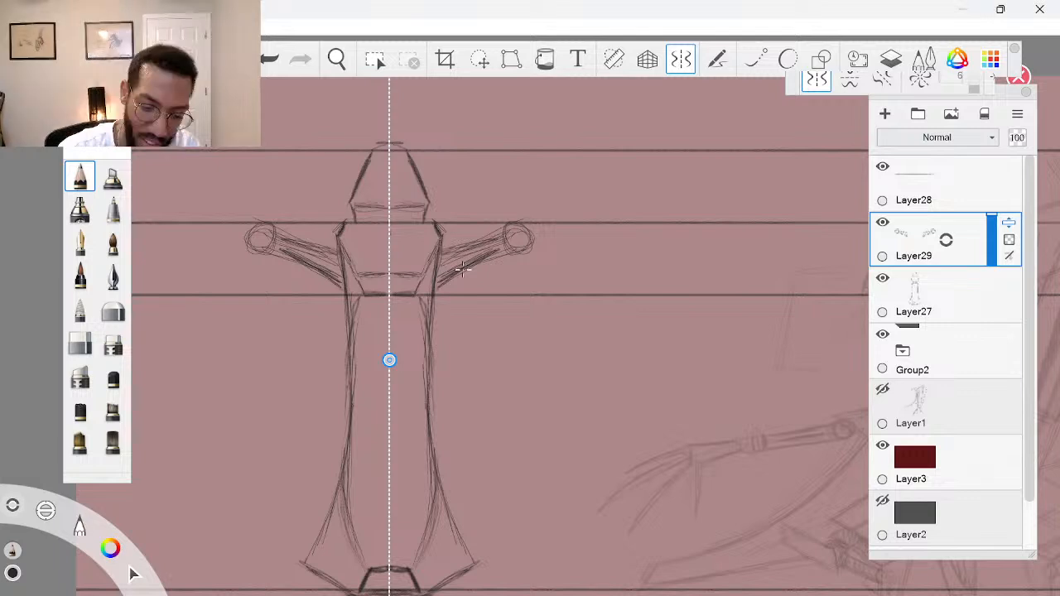
pyautogui.moveTo(439, 286); pyautogui.dragTo(523, 253)
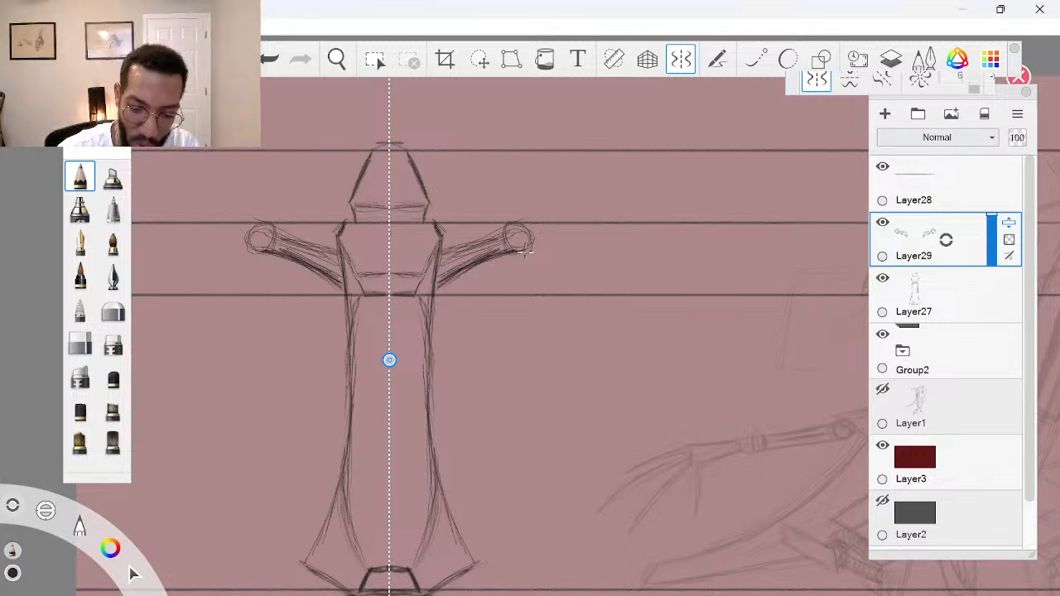
pyautogui.moveTo(445, 248); pyautogui.dragTo(509, 231)
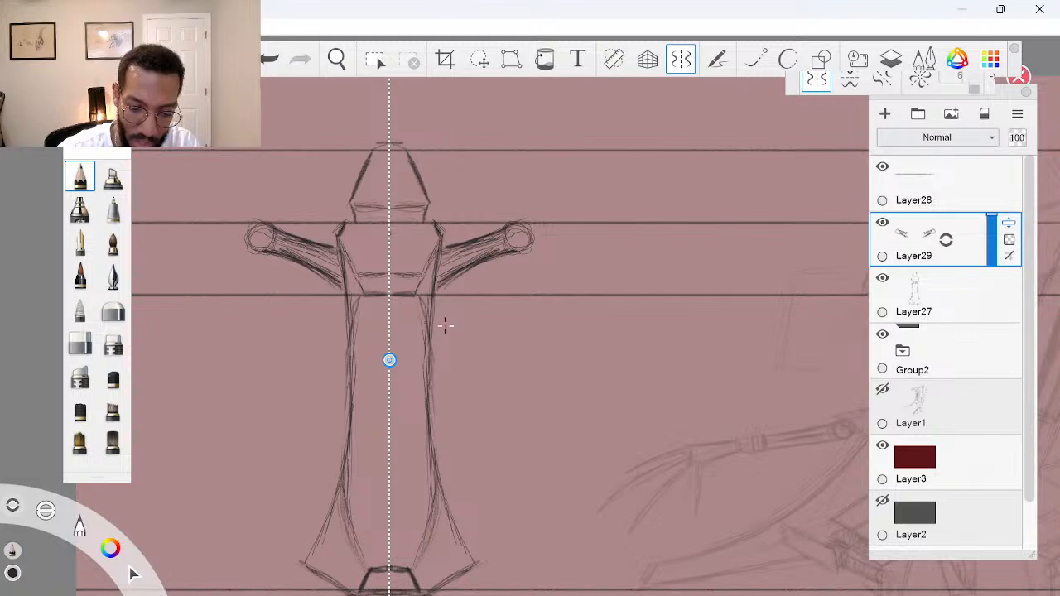
# Sketch a mirrored pair of parallel diagonal braces rising outward from the upper body sides beneath the shoulder struts
pyautogui.moveTo(467, 299)
pyautogui.mouseDown()
pyautogui.moveTo(437, 329)
pyautogui.moveTo(447, 322)
pyautogui.mouseUp()
pyautogui.moveTo(495, 272)
pyautogui.mouseDown()
pyautogui.moveTo(446, 328)
pyautogui.moveTo(470, 298)
pyautogui.mouseUp()
pyautogui.moveTo(441, 346); pyautogui.dragTo(510, 278)
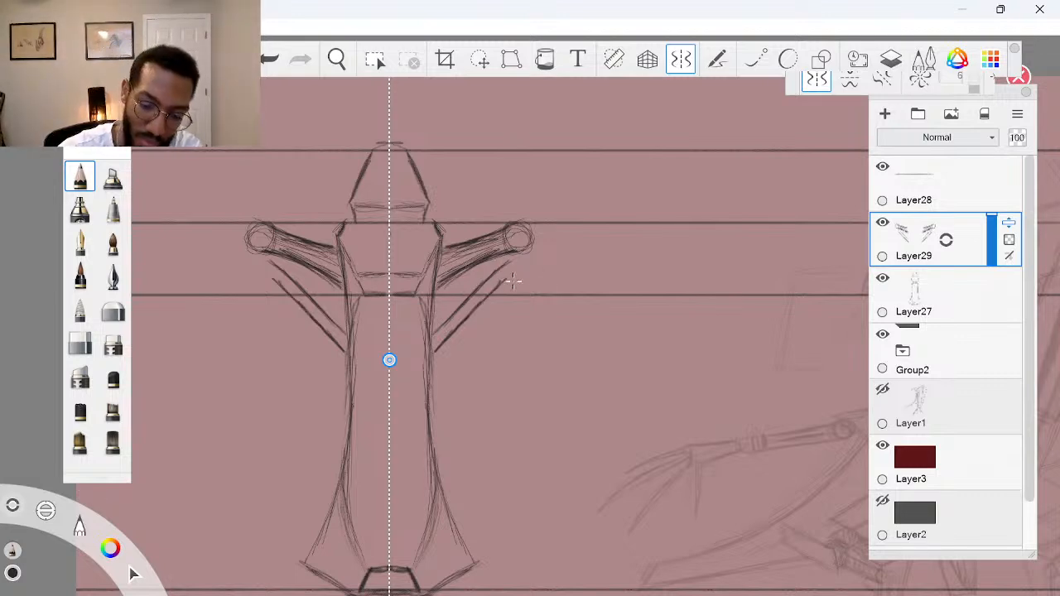
# Sketch mirrored round joints at the outer ends of the lower braces and darken the brace and lower strut edges
pyautogui.moveTo(509, 262)
pyautogui.mouseDown()
pyautogui.moveTo(502, 281)
pyautogui.moveTo(524, 269)
pyautogui.mouseUp()
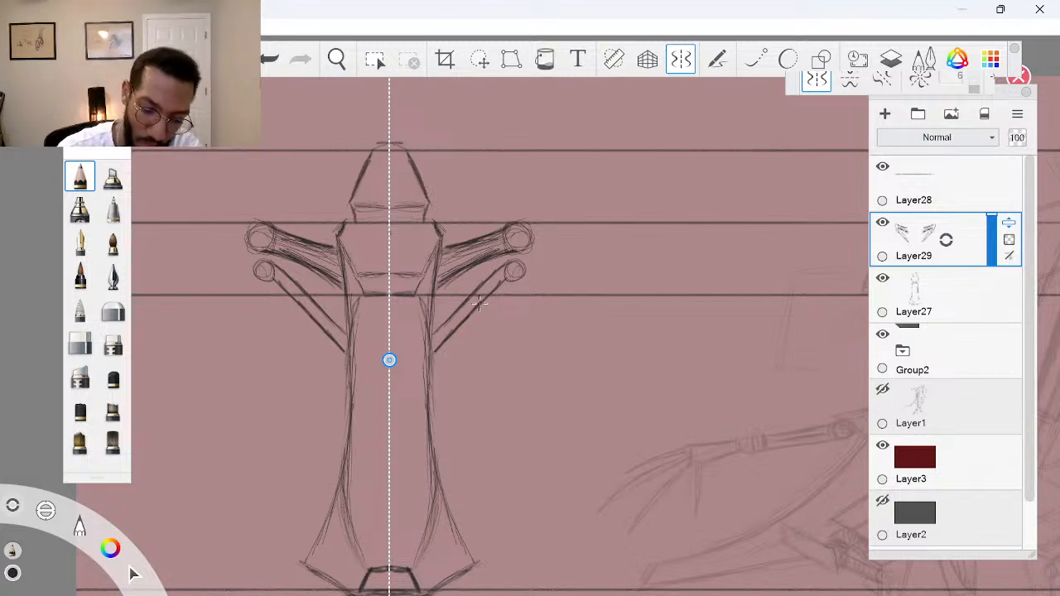
pyautogui.moveTo(509, 280)
pyautogui.mouseDown()
pyautogui.moveTo(464, 322)
pyautogui.moveTo(471, 293)
pyautogui.moveTo(441, 323)
pyautogui.moveTo(502, 271)
pyautogui.mouseUp()
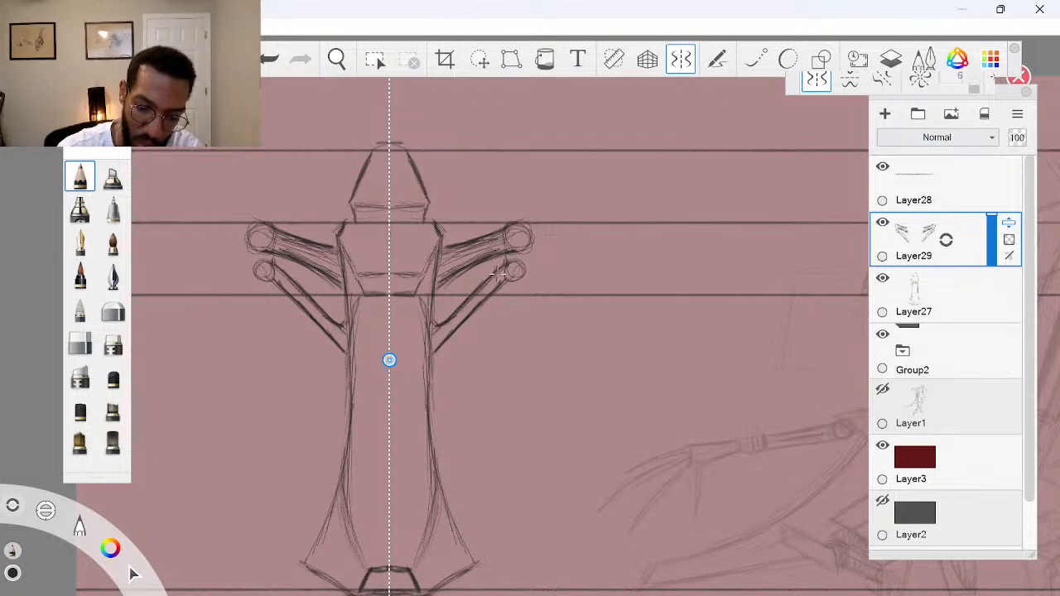
pyautogui.moveTo(437, 286)
pyautogui.mouseDown()
pyautogui.moveTo(437, 304)
pyautogui.moveTo(441, 283)
pyautogui.mouseUp()
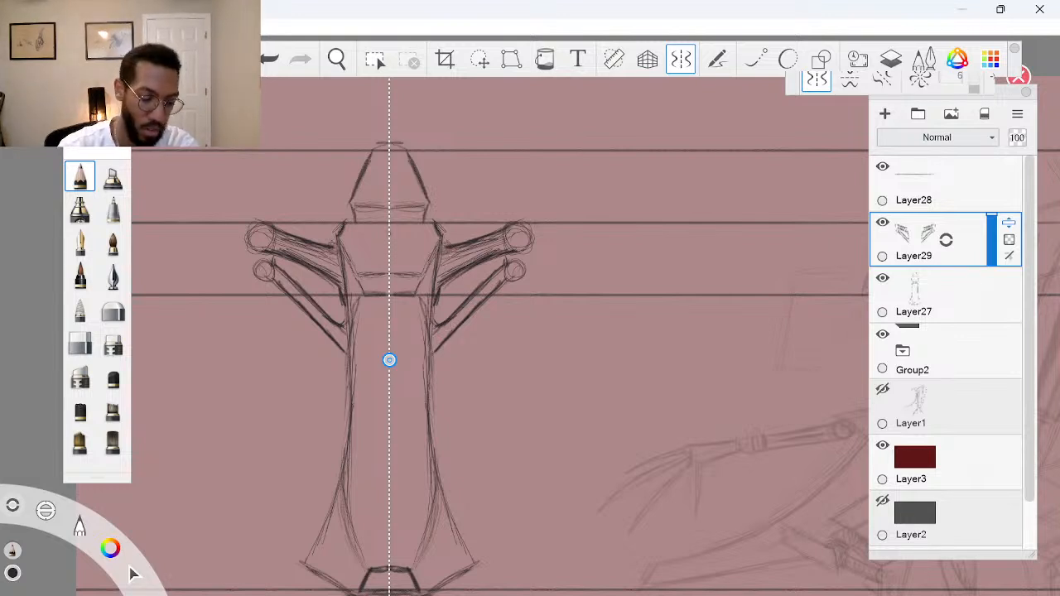
# Switch to the book manuscript in Word, examine the paragraph describing the Magiamachina Centurion MK.IV, and return to the drawing
pyautogui.moveTo(45, 510); pyautogui.dragTo(48, 467)
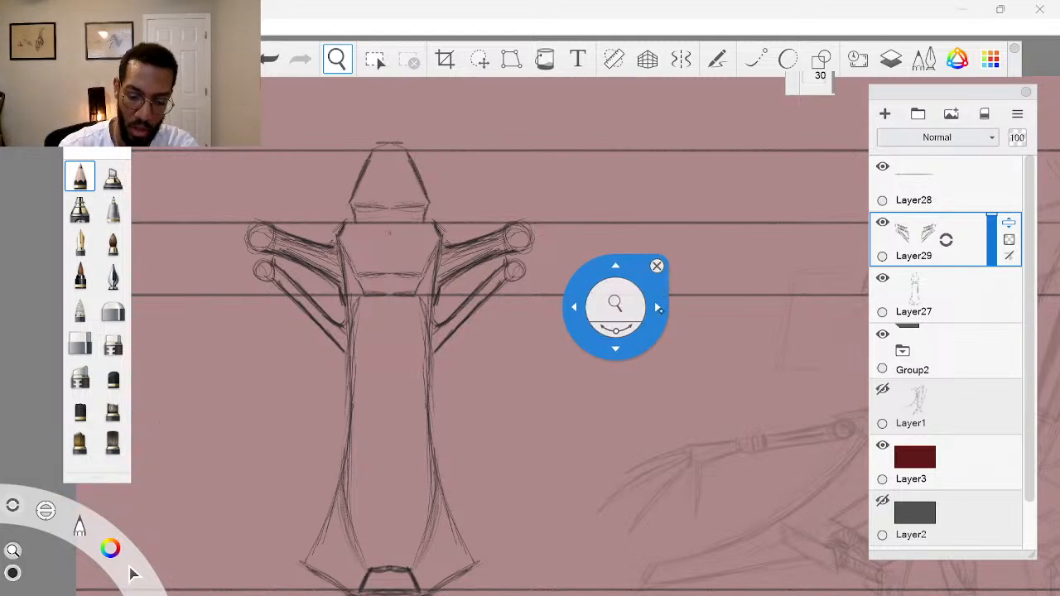
pyautogui.moveTo(621, 310); pyautogui.dragTo(532, 347)
pyautogui.moveTo(614, 398); pyautogui.dragTo(501, 402)
pyautogui.moveTo(597, 411); pyautogui.dragTo(568, 407)
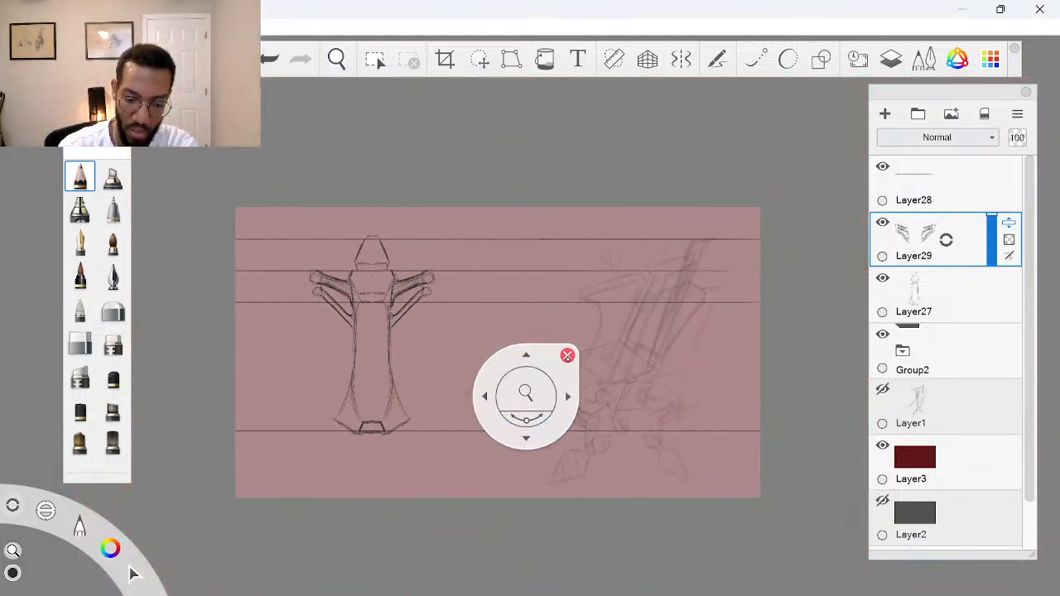
pyautogui.click(567, 356)
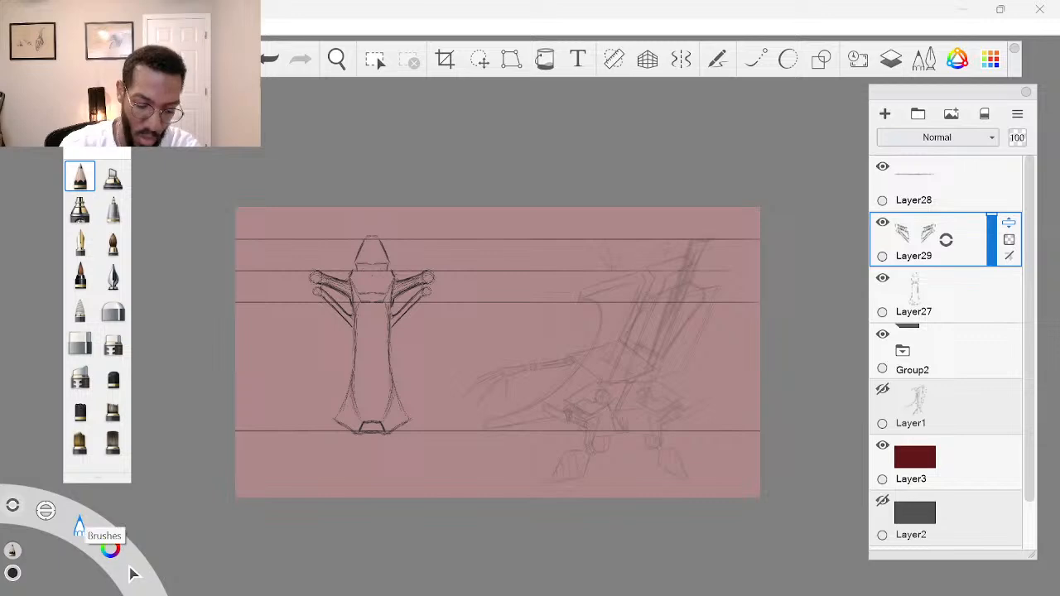
pyautogui.moveTo(199, 595)
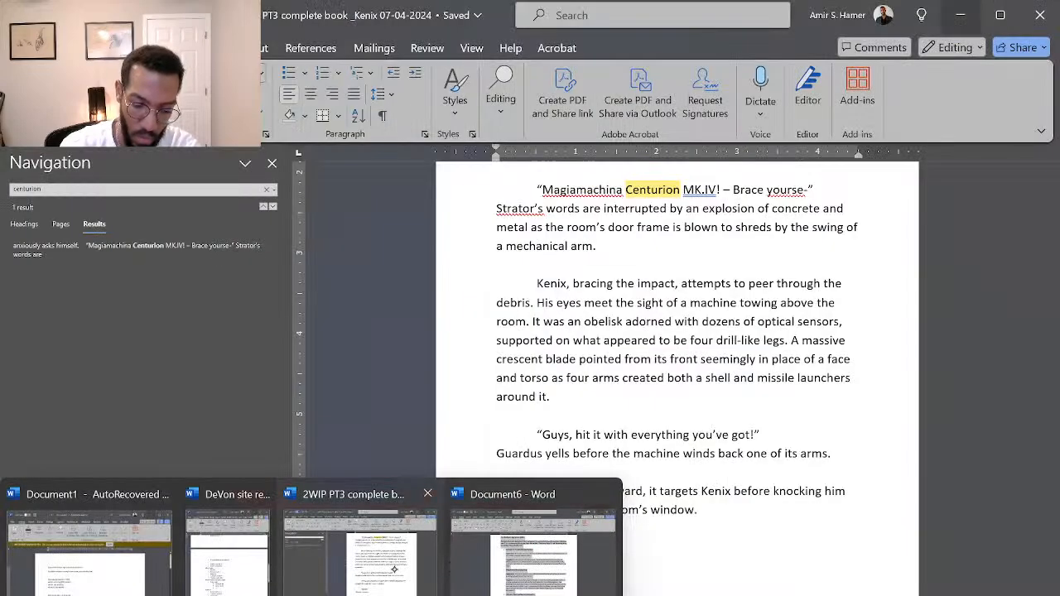
pyautogui.click(397, 568)
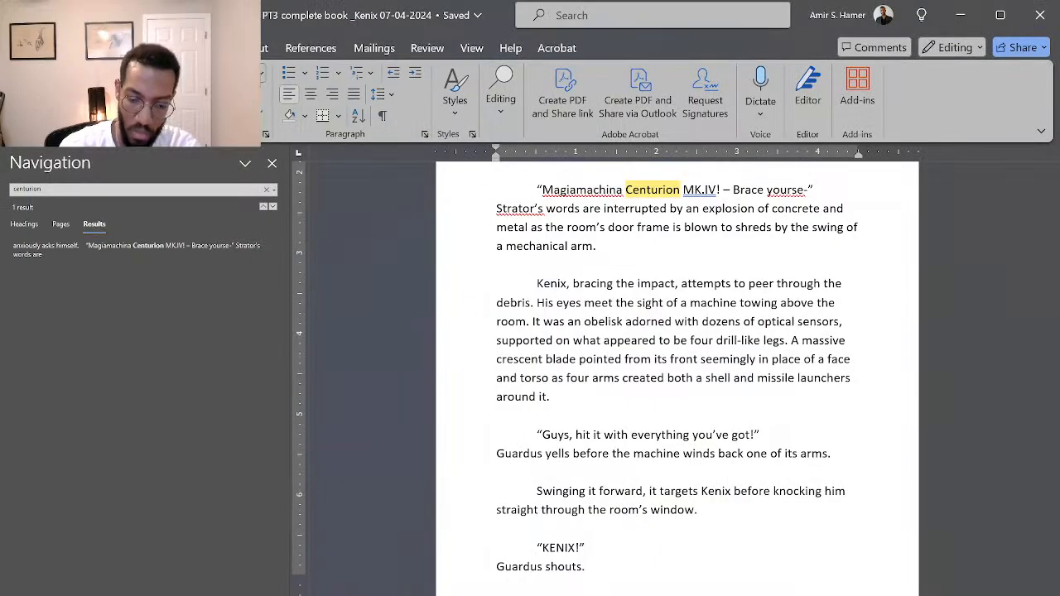
pyautogui.scroll(-3, 539, 285)
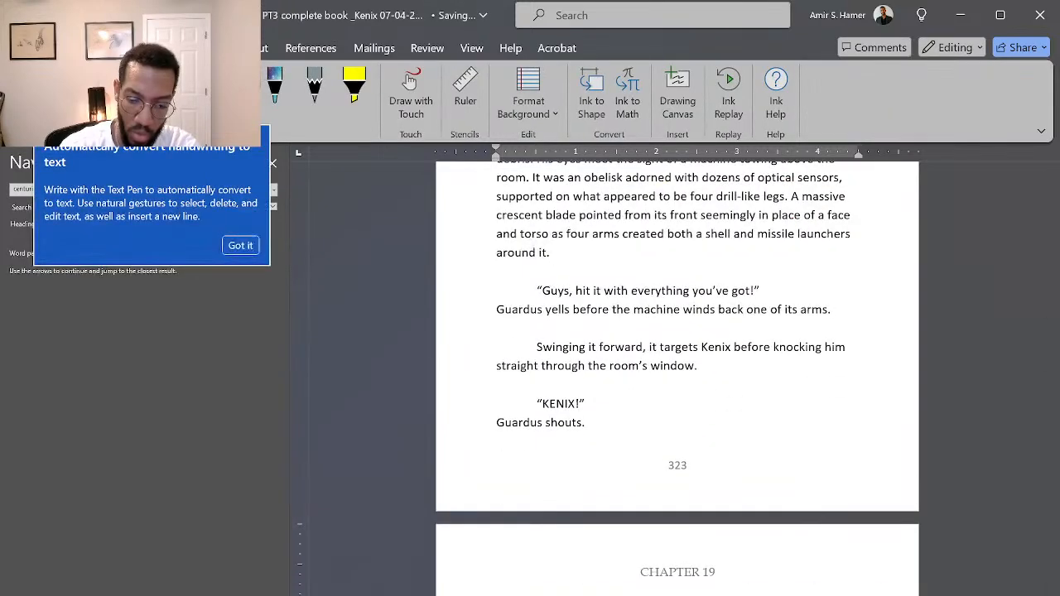
pyautogui.scroll(6, 532, 420)
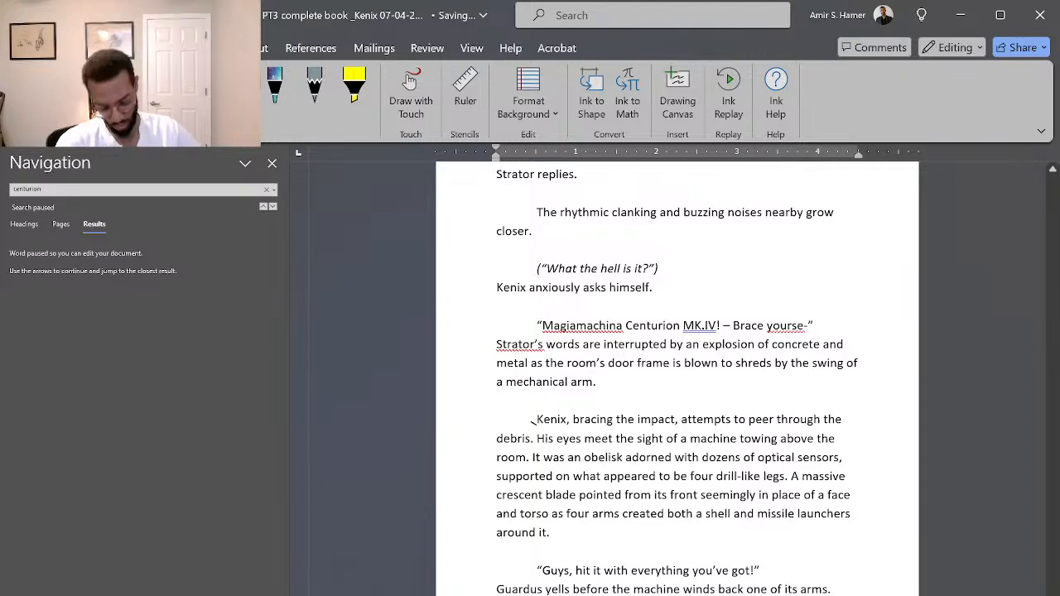
pyautogui.scroll(1, 575, 381)
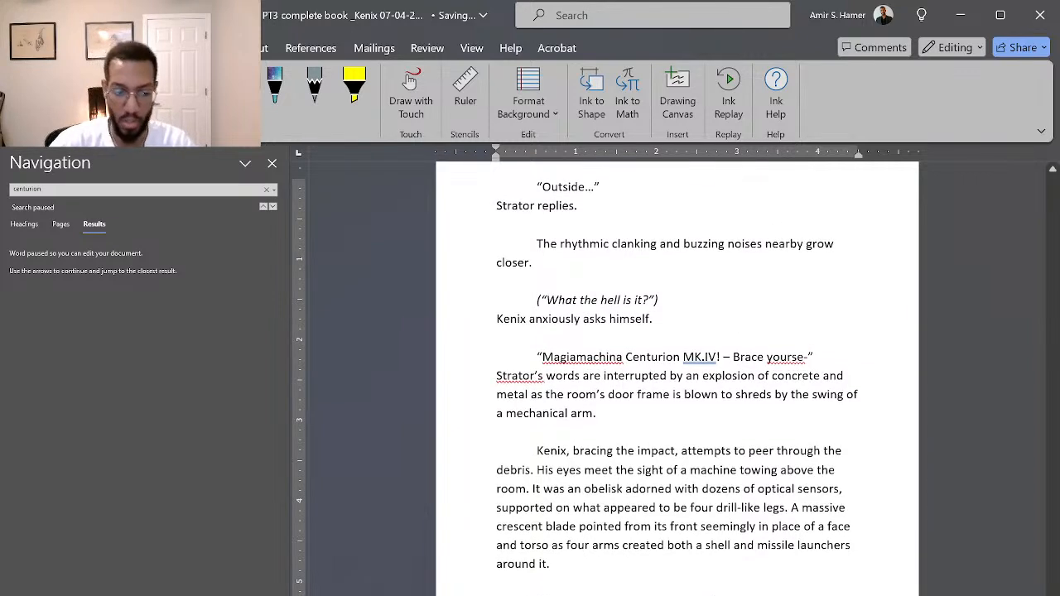
pyautogui.click(567, 453)
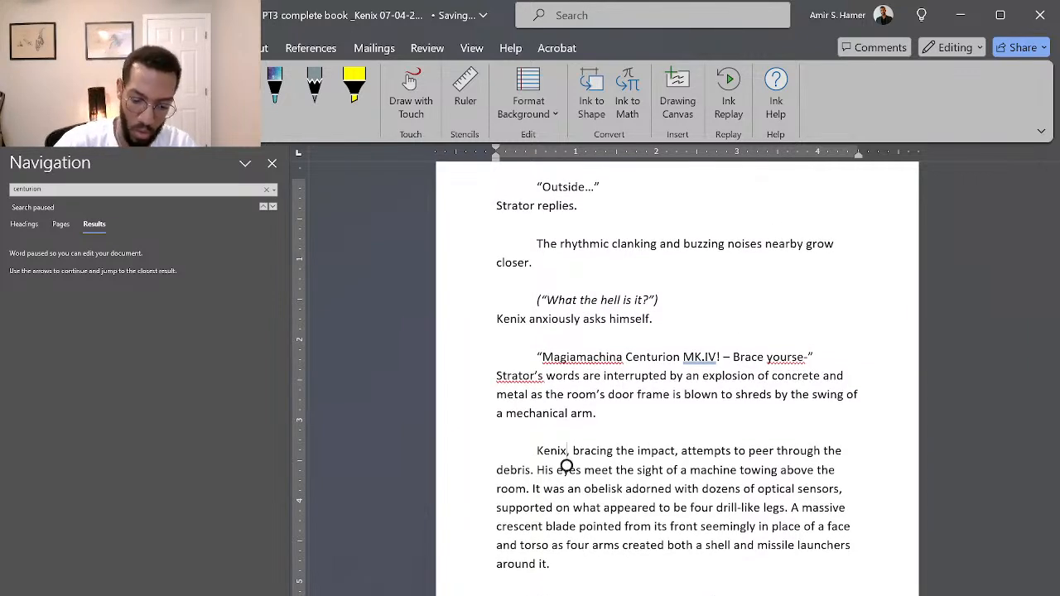
pyautogui.doubleClick(553, 450)
pyautogui.moveTo(563, 469); pyautogui.dragTo(560, 581)
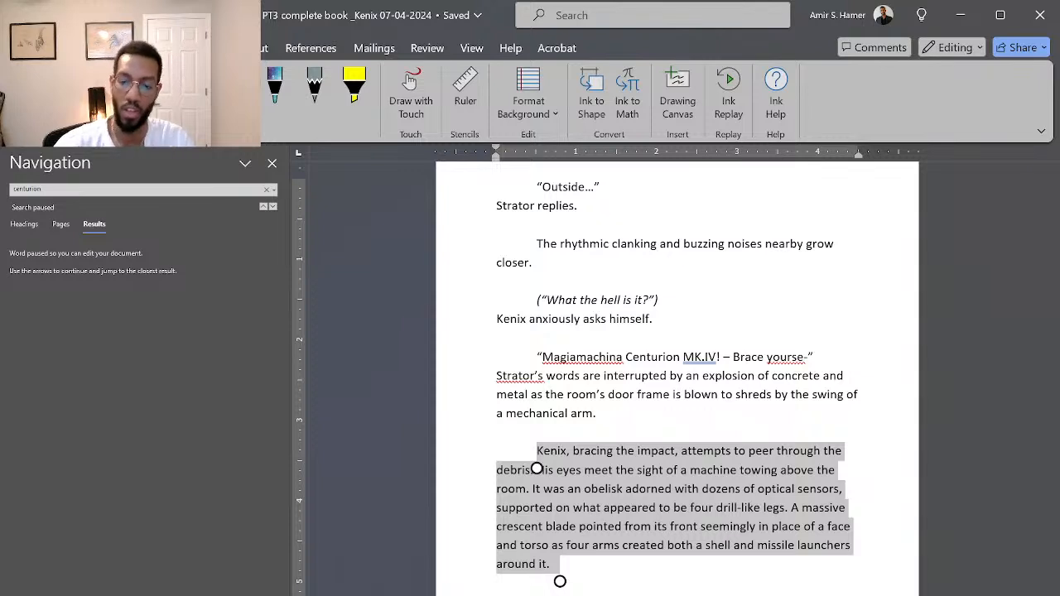
pyautogui.hotkey('alt', 'Tab')
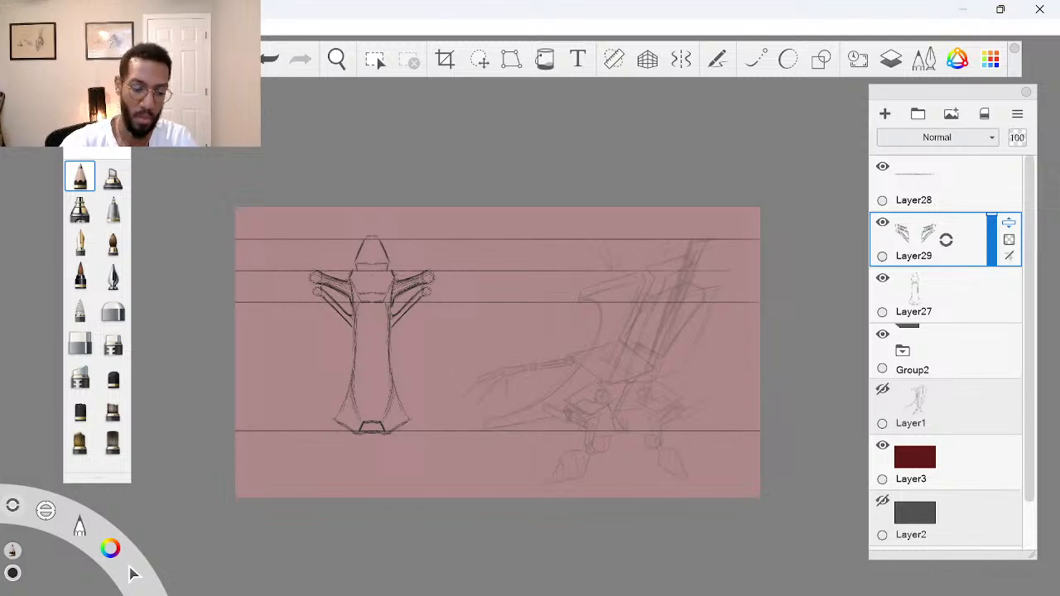
# Sketch an outer edge linking the upper and lower round joints on the front view's right side
pyautogui.press('space')
pyautogui.moveTo(380, 272); pyautogui.dragTo(434, 269)
pyautogui.moveTo(499, 382); pyautogui.dragTo(547, 344)
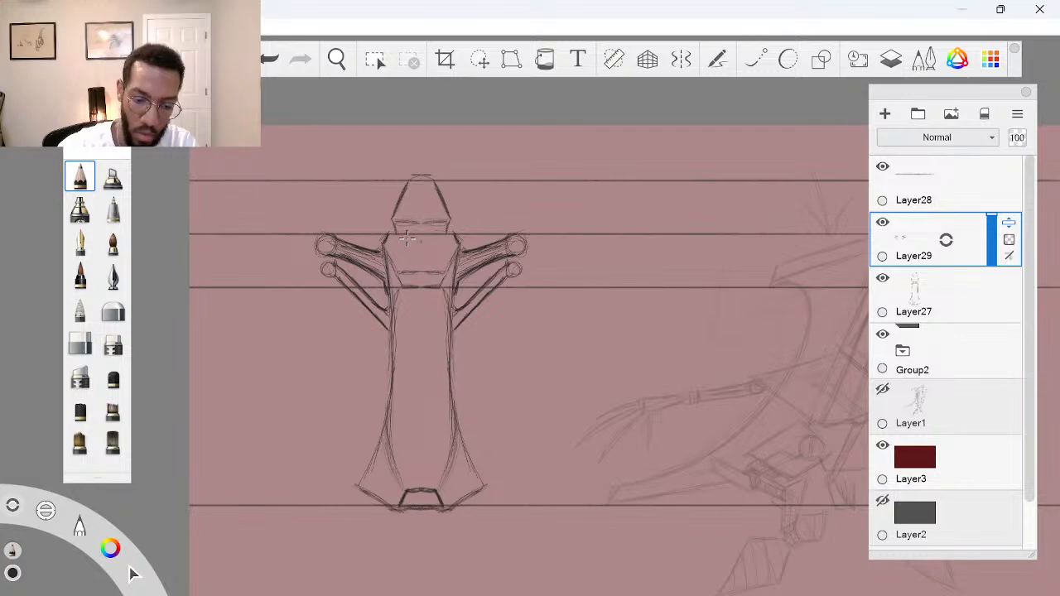
pyautogui.press('space')
pyautogui.moveTo(610, 353); pyautogui.dragTo(585, 356)
pyautogui.moveTo(609, 447); pyautogui.dragTo(491, 408)
pyautogui.moveTo(377, 269); pyautogui.dragTo(470, 253)
pyautogui.moveTo(431, 347); pyautogui.dragTo(483, 409)
pyautogui.moveTo(470, 241); pyautogui.dragTo(502, 240)
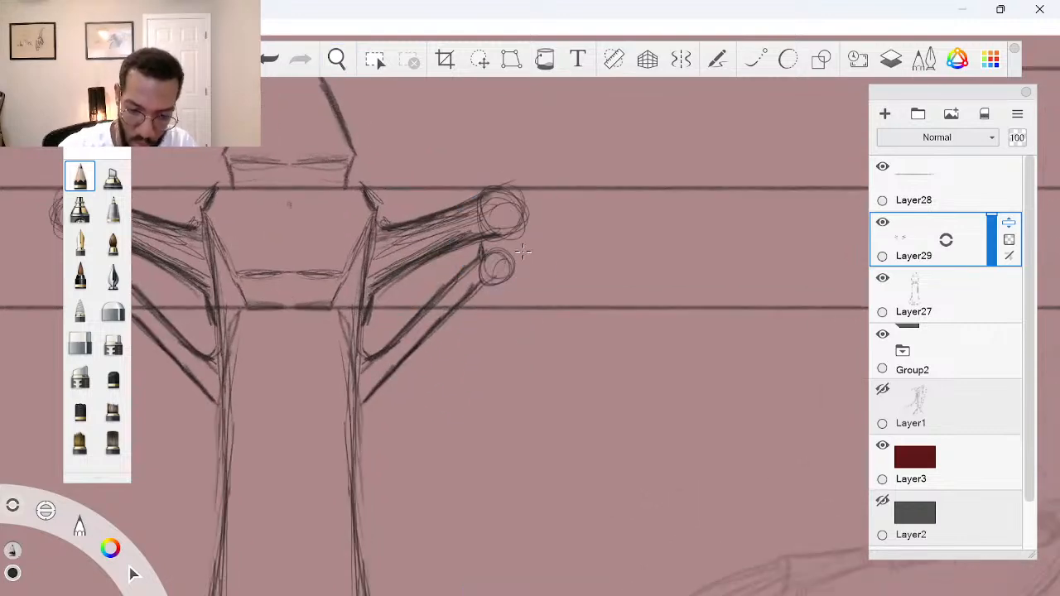
pyautogui.moveTo(515, 272); pyautogui.dragTo(536, 207)
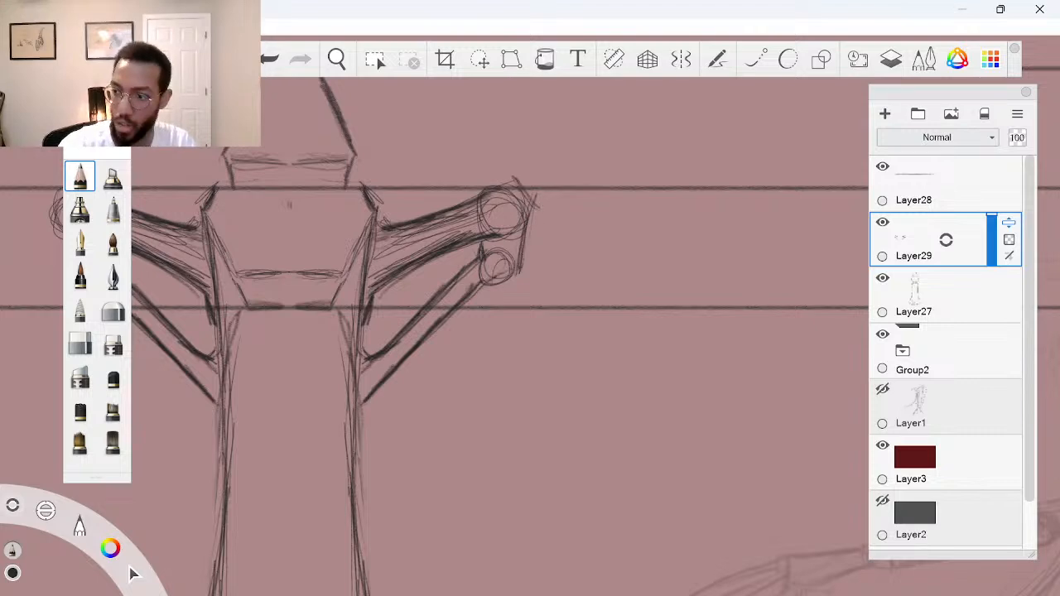
# Turn symmetry back on and sketch angular mirrored housings around the paired round joints, linking the upper and lower joints
pyautogui.press('space')
pyautogui.moveTo(573, 260); pyautogui.dragTo(539, 379)
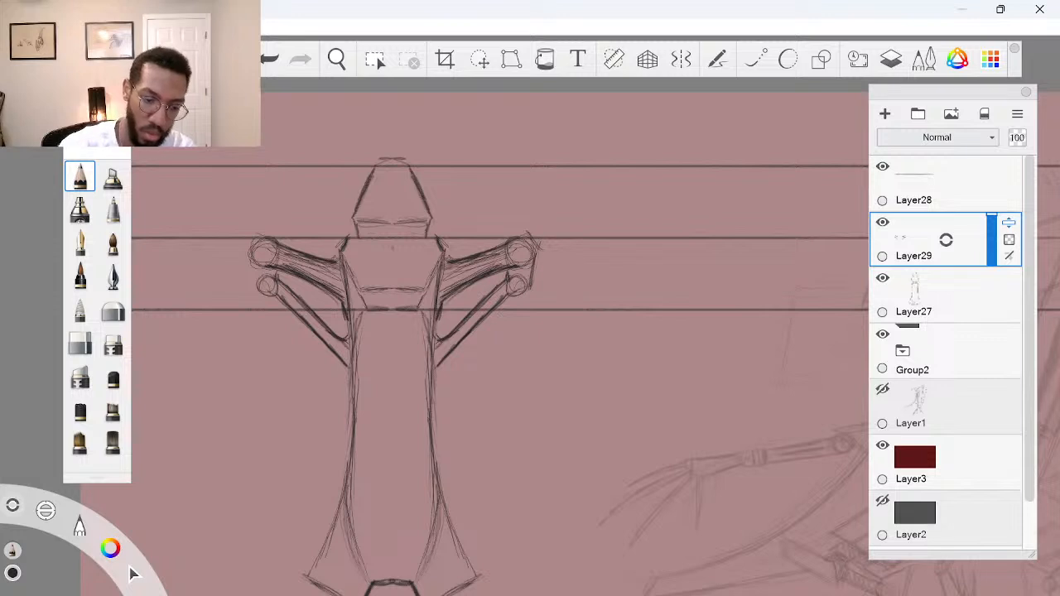
pyautogui.press('x')
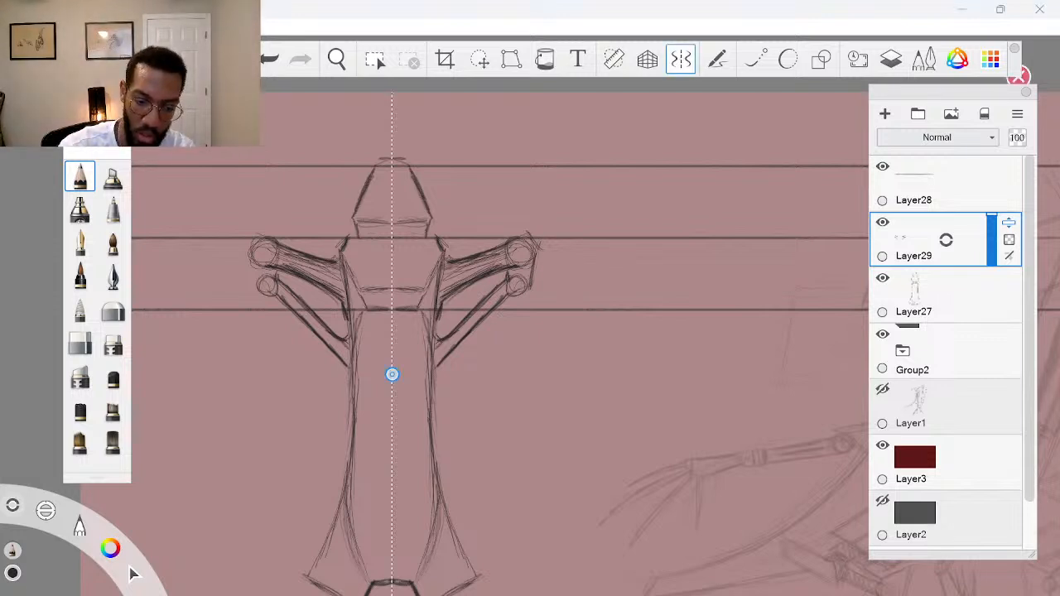
pyautogui.moveTo(511, 269); pyautogui.dragTo(508, 281)
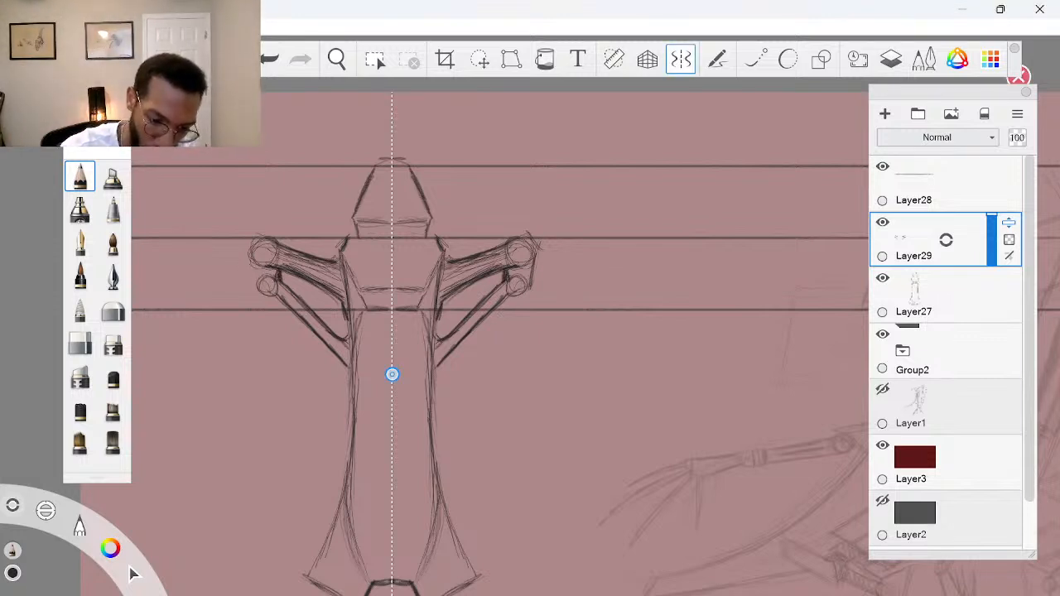
pyautogui.moveTo(248, 257)
pyautogui.mouseDown()
pyautogui.moveTo(258, 293)
pyautogui.moveTo(272, 300)
pyautogui.mouseUp()
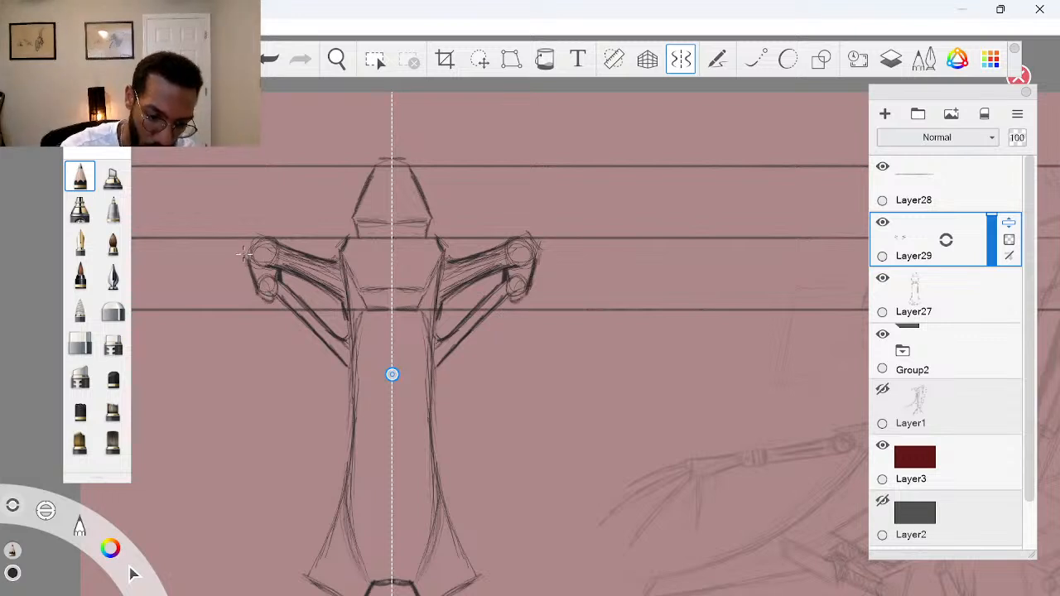
pyautogui.moveTo(245, 253)
pyautogui.mouseDown()
pyautogui.moveTo(247, 268)
pyautogui.moveTo(269, 232)
pyautogui.mouseUp()
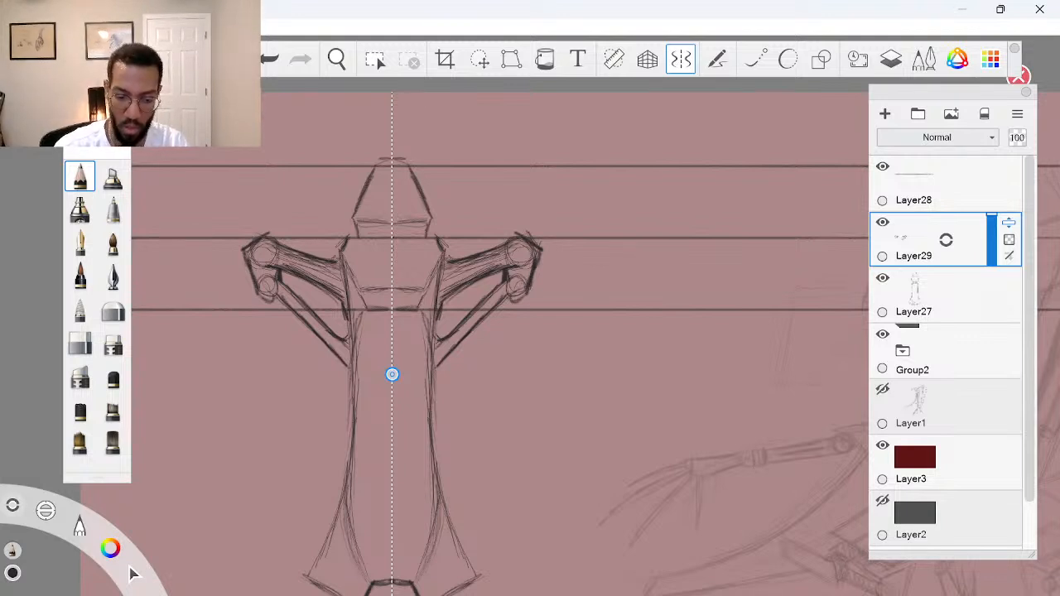
# Darken the mirrored crease line across the lower part of the head
pyautogui.press('space')
pyautogui.moveTo(623, 323); pyautogui.dragTo(598, 337)
pyautogui.moveTo(660, 424); pyautogui.dragTo(585, 405)
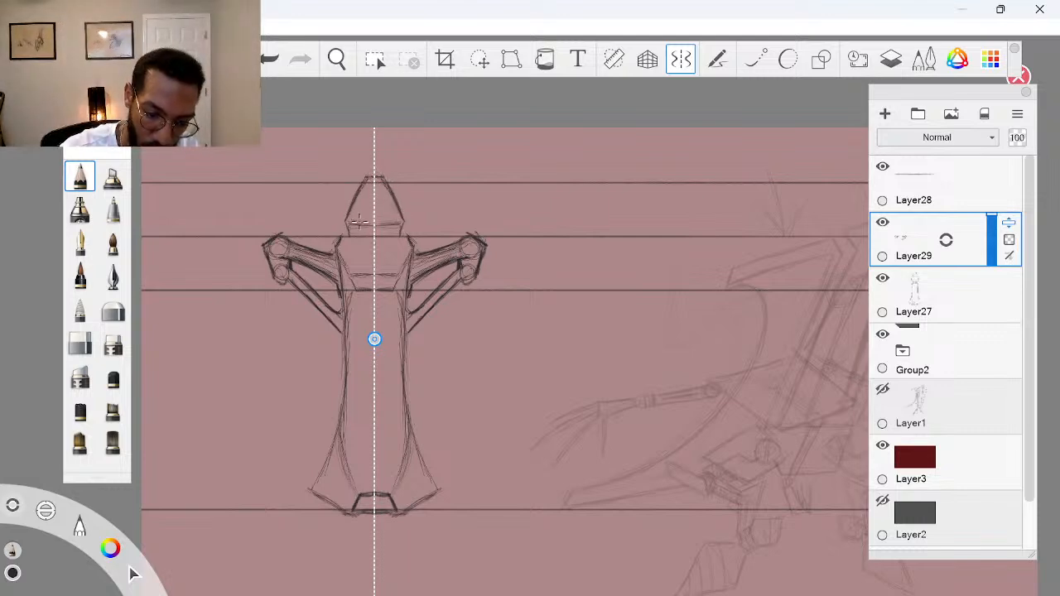
pyautogui.moveTo(357, 223); pyautogui.dragTo(374, 224)
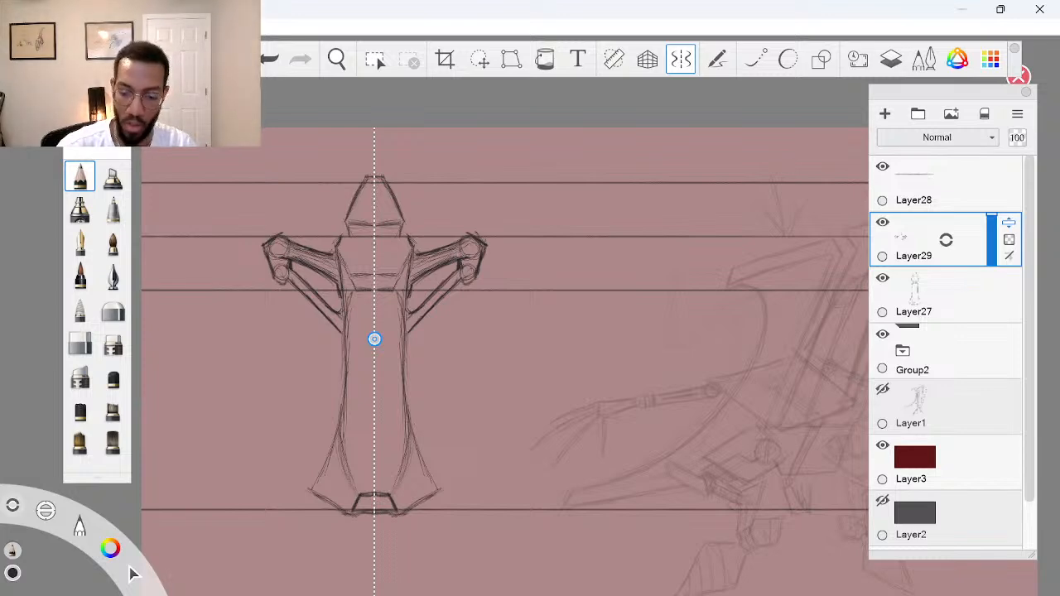
# Select Layer27 and examine the front view's proportions against the faded side sketch
pyautogui.click(940, 281)
pyautogui.press('space')
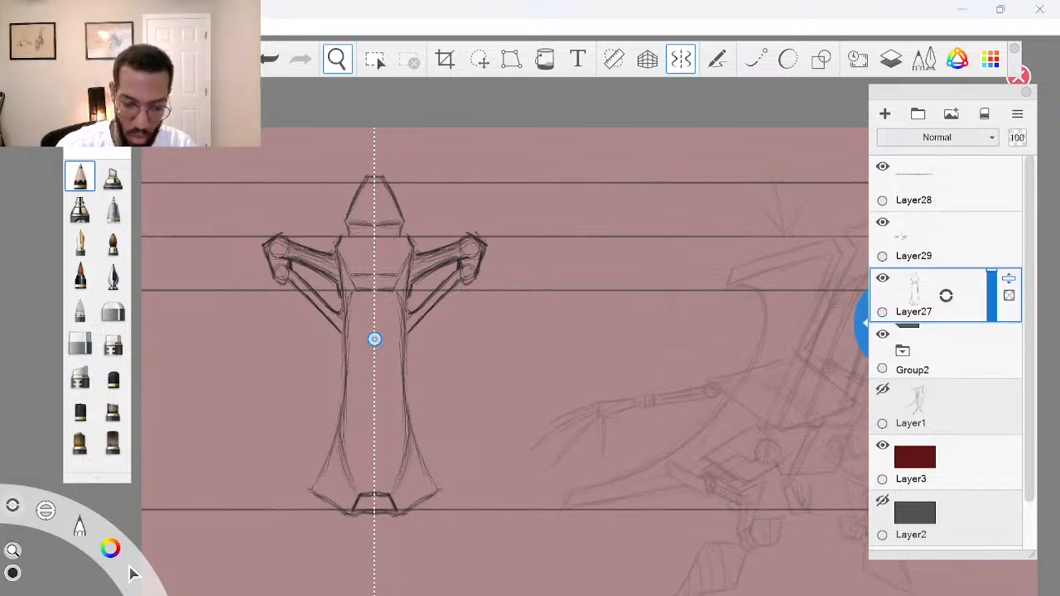
pyautogui.moveTo(550, 318); pyautogui.dragTo(594, 299)
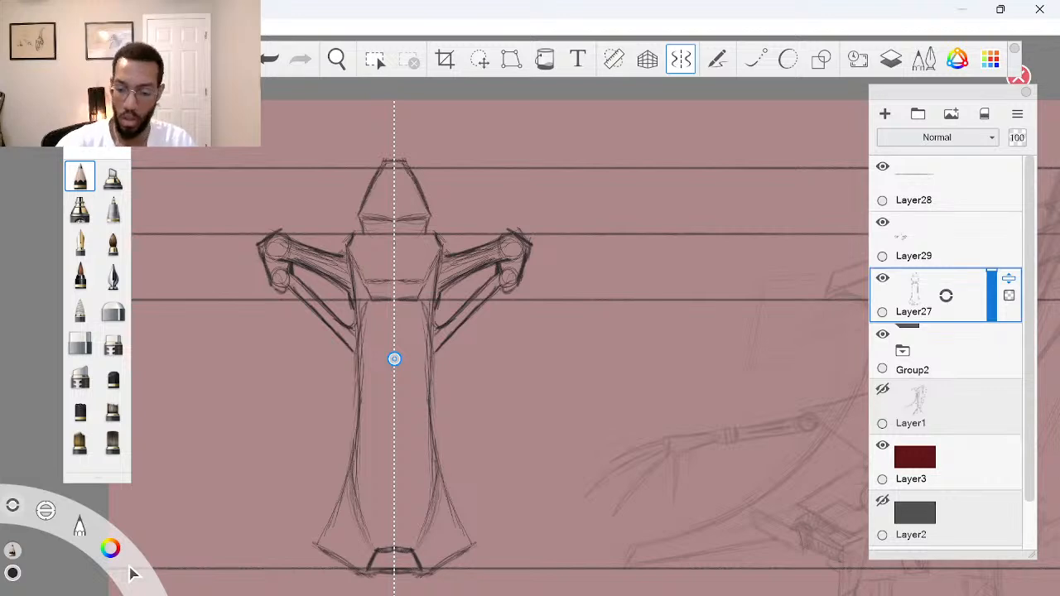
pyautogui.press('space')
pyautogui.moveTo(567, 328); pyautogui.dragTo(550, 347)
pyautogui.moveTo(580, 391); pyautogui.dragTo(533, 372)
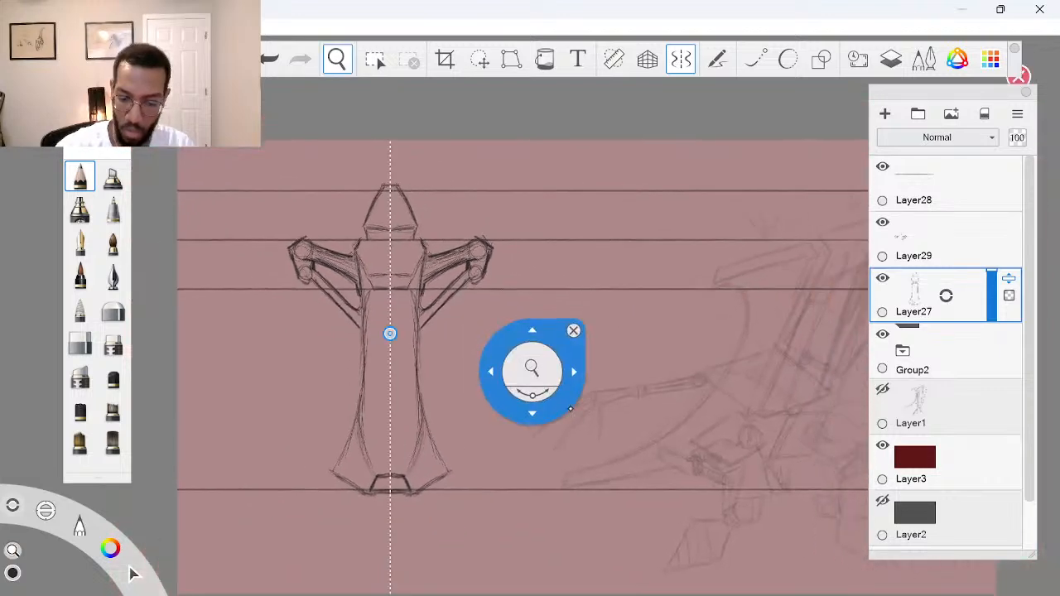
pyautogui.press('space')
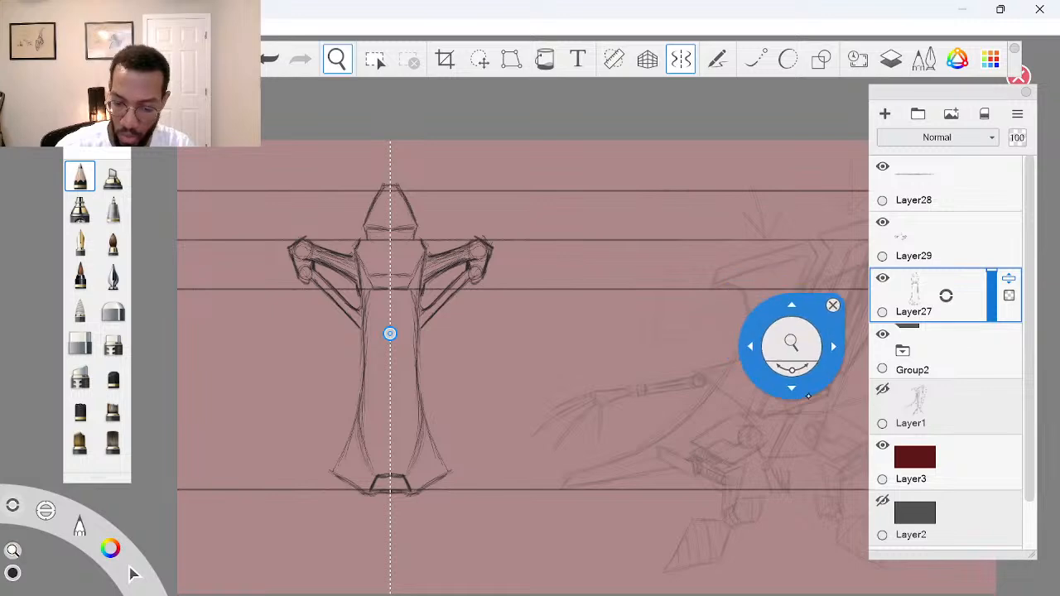
pyautogui.moveTo(831, 344); pyautogui.dragTo(759, 341)
pyautogui.press('space')
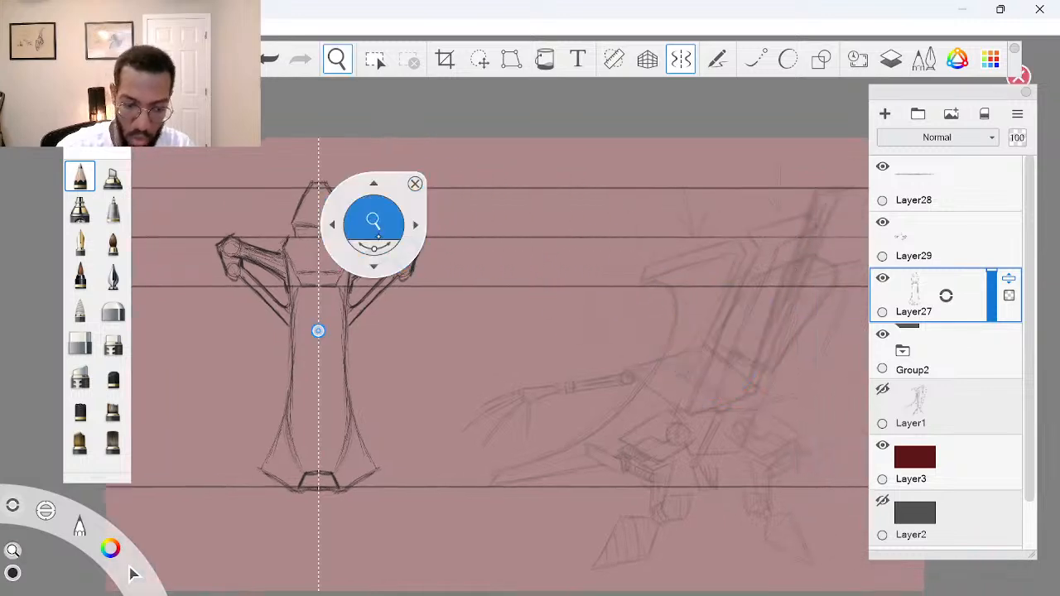
pyautogui.moveTo(383, 224); pyautogui.dragTo(449, 224)
pyautogui.moveTo(503, 334); pyautogui.dragTo(546, 336)
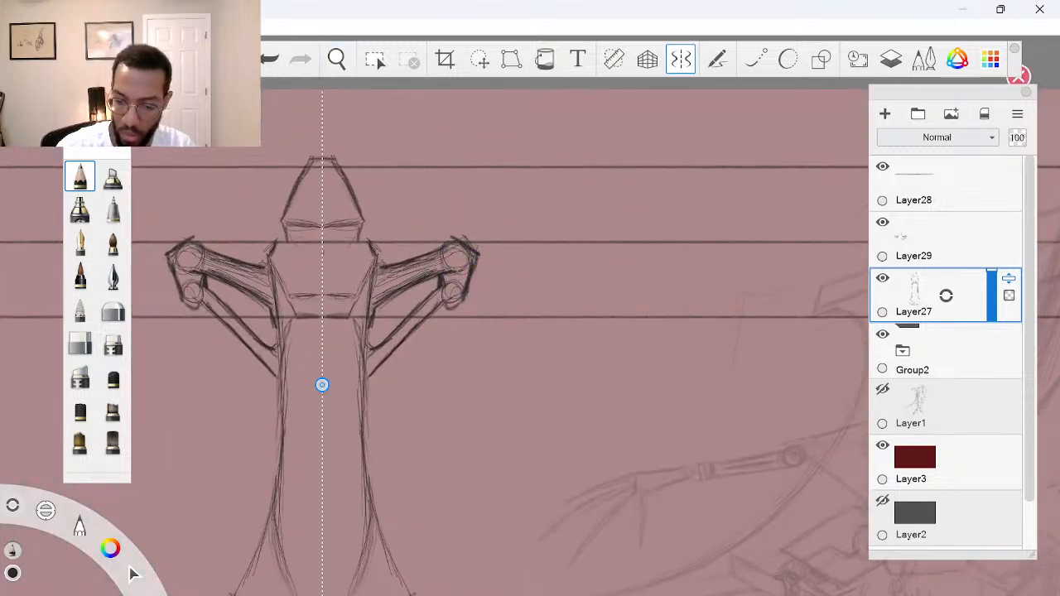
# On Layer29, sketch mirrored rounded connectors above the shoulder joints and long slanted panels sloping outward and down from them
pyautogui.click(945, 243)
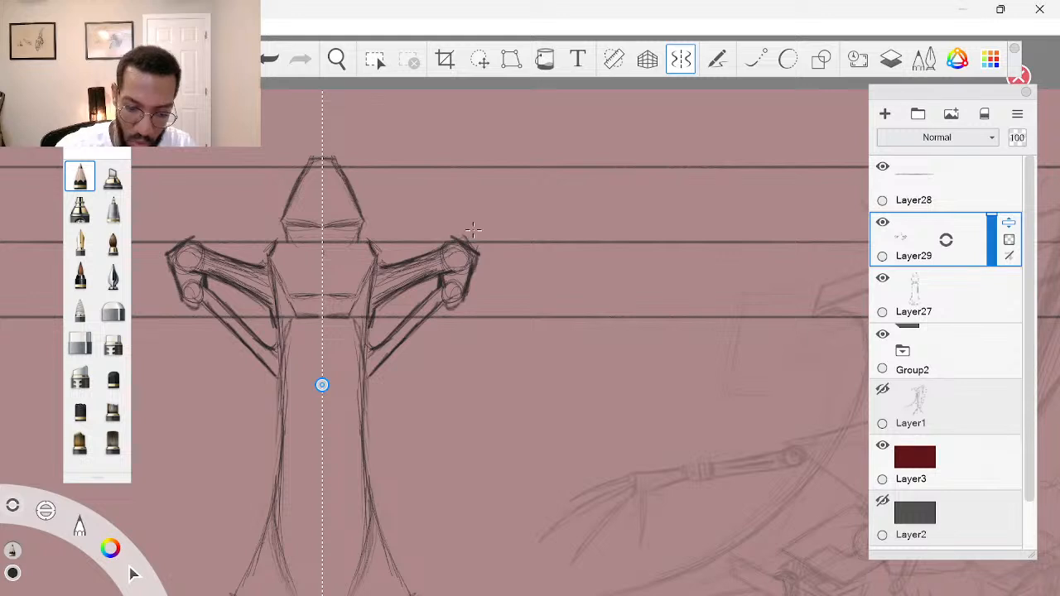
pyautogui.moveTo(464, 236)
pyautogui.mouseDown()
pyautogui.moveTo(478, 231)
pyautogui.moveTo(477, 260)
pyautogui.mouseUp()
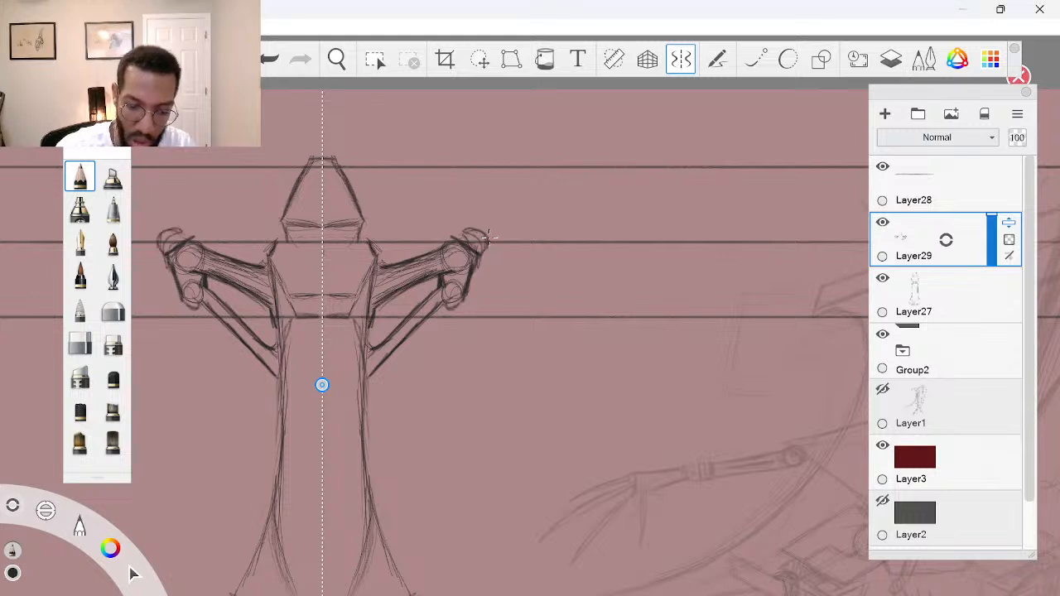
pyautogui.moveTo(473, 206)
pyautogui.mouseDown()
pyautogui.moveTo(469, 226)
pyautogui.moveTo(458, 202)
pyautogui.moveTo(475, 227)
pyautogui.moveTo(460, 205)
pyautogui.moveTo(530, 245)
pyautogui.moveTo(598, 317)
pyautogui.mouseUp()
pyautogui.moveTo(473, 187)
pyautogui.mouseDown()
pyautogui.moveTo(509, 224)
pyautogui.moveTo(482, 195)
pyautogui.moveTo(470, 217)
pyautogui.moveTo(469, 205)
pyautogui.moveTo(600, 354)
pyautogui.moveTo(634, 355)
pyautogui.mouseUp()
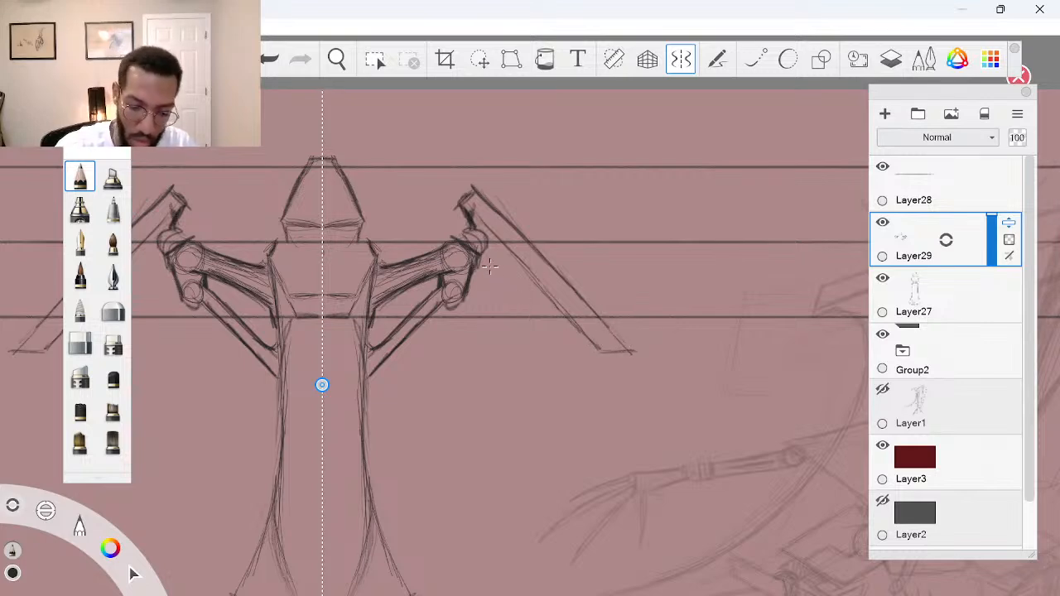
# Close the slanted outer panels with long inner edges and angled lower ends, and erase the overshooting lines at their outer corners
pyautogui.moveTo(484, 265); pyautogui.dragTo(537, 346)
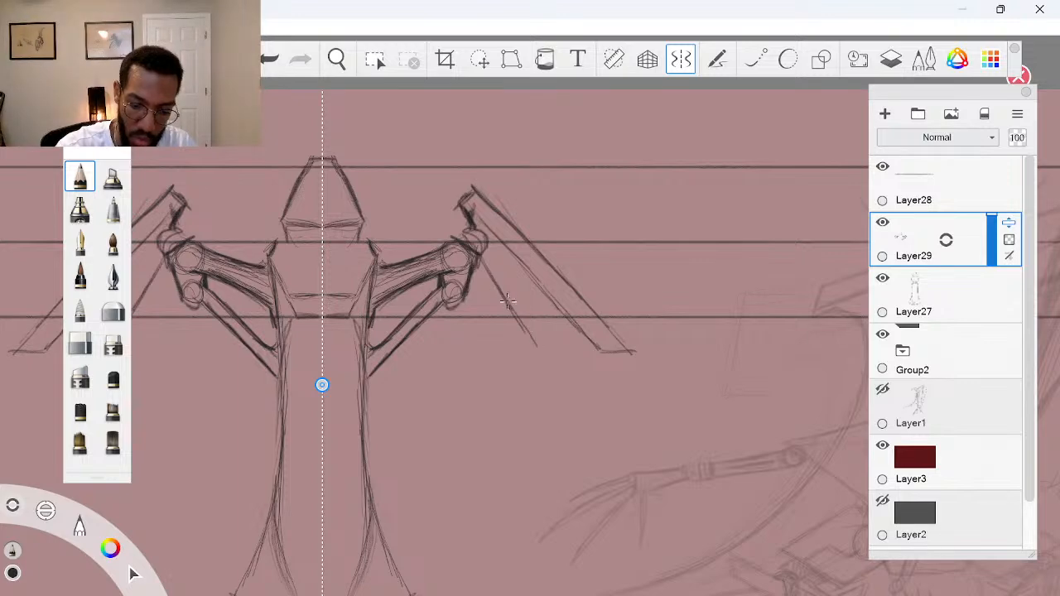
pyautogui.moveTo(507, 303); pyautogui.dragTo(548, 367)
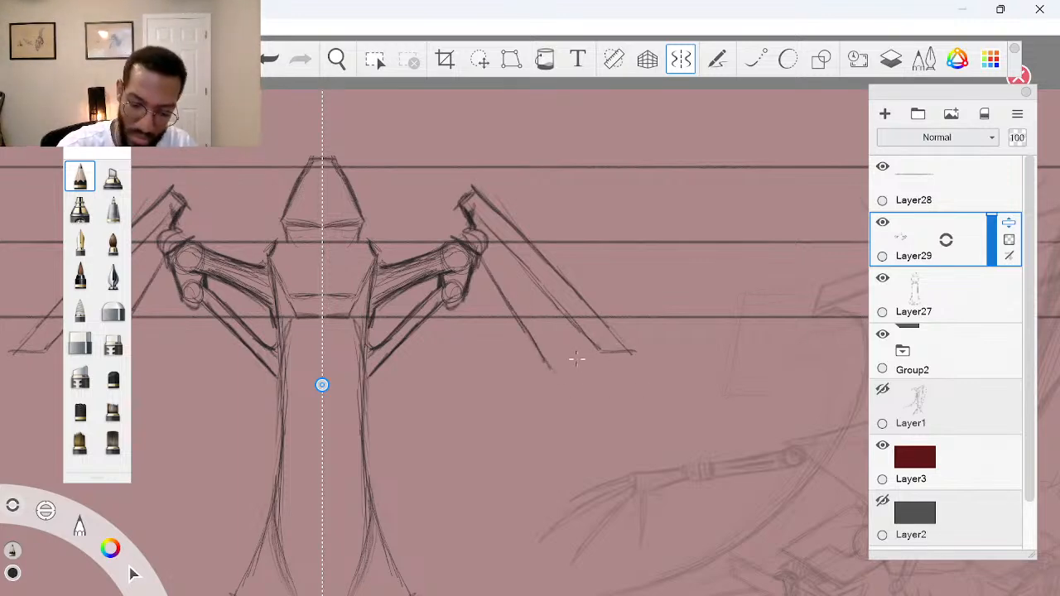
pyautogui.moveTo(552, 365)
pyautogui.mouseDown()
pyautogui.moveTo(605, 351)
pyautogui.moveTo(545, 367)
pyautogui.mouseUp()
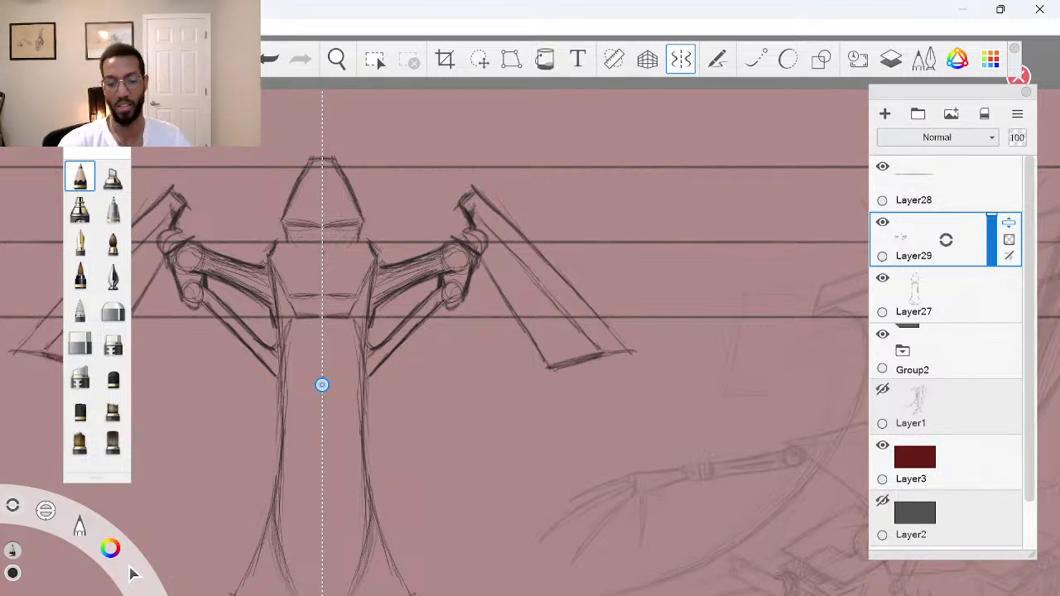
pyautogui.moveTo(602, 356); pyautogui.dragTo(626, 337)
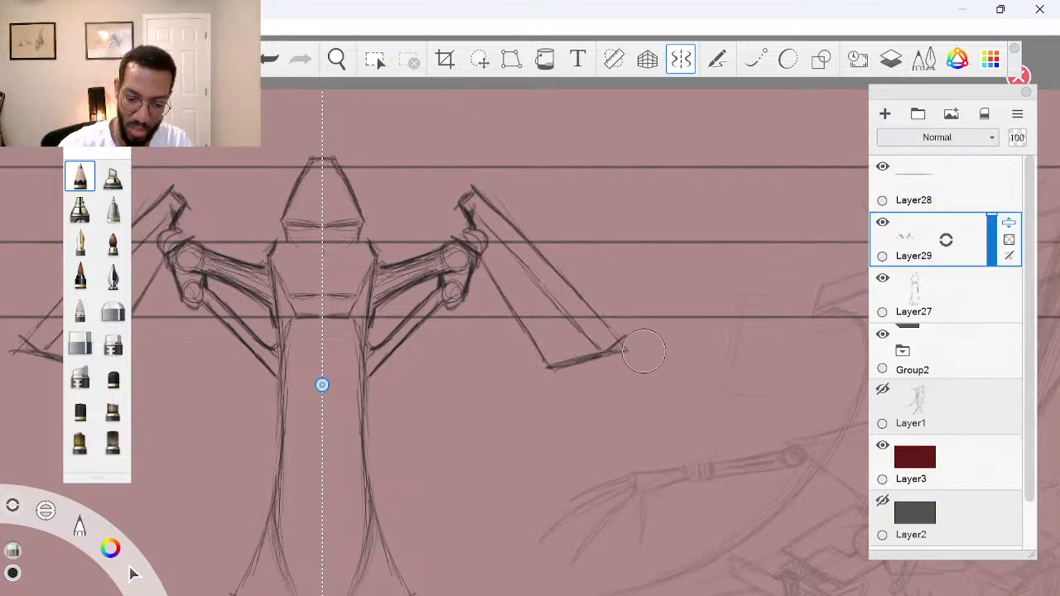
pyautogui.moveTo(646, 350); pyautogui.dragTo(645, 361)
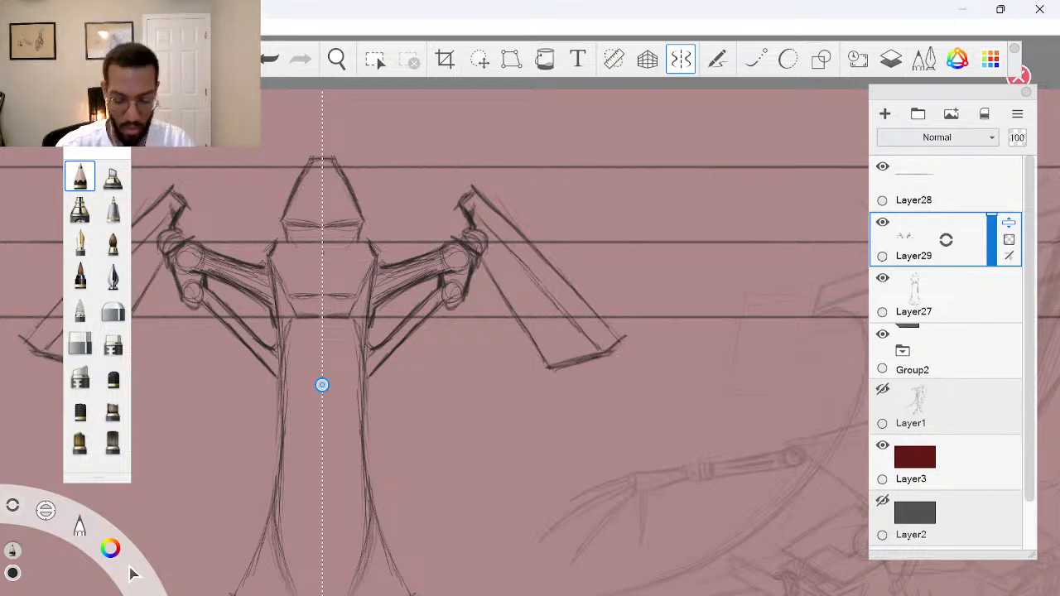
# Sketch short mirrored strokes descending from the lower ends of the slanted panels
pyautogui.press('space')
pyautogui.moveTo(626, 341)
pyautogui.mouseDown()
pyautogui.moveTo(600, 281)
pyautogui.moveTo(565, 337)
pyautogui.mouseUp()
pyautogui.press('space')
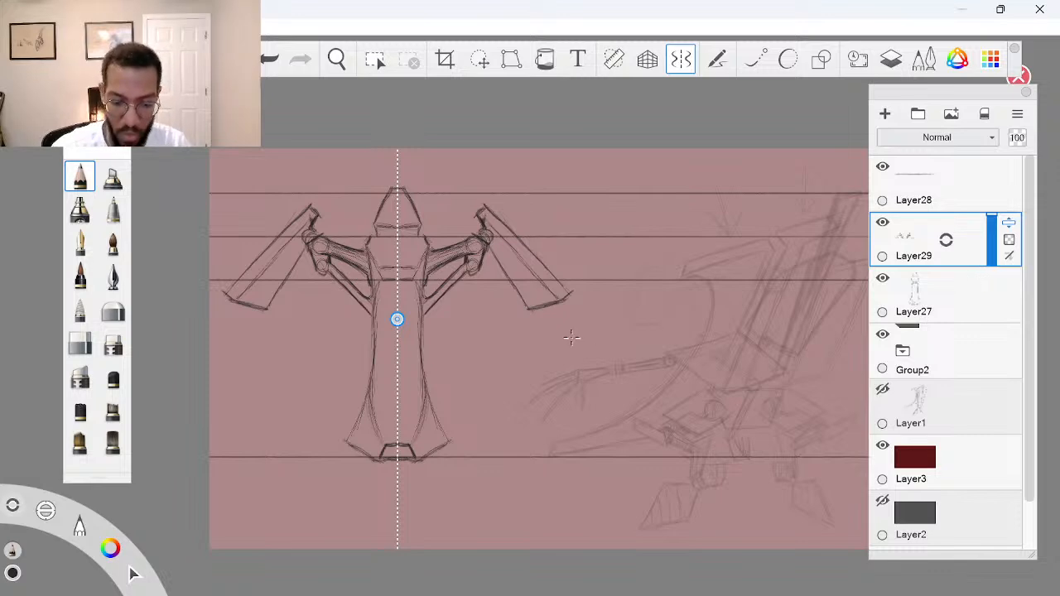
pyautogui.press('space')
pyautogui.moveTo(546, 329); pyautogui.dragTo(624, 388)
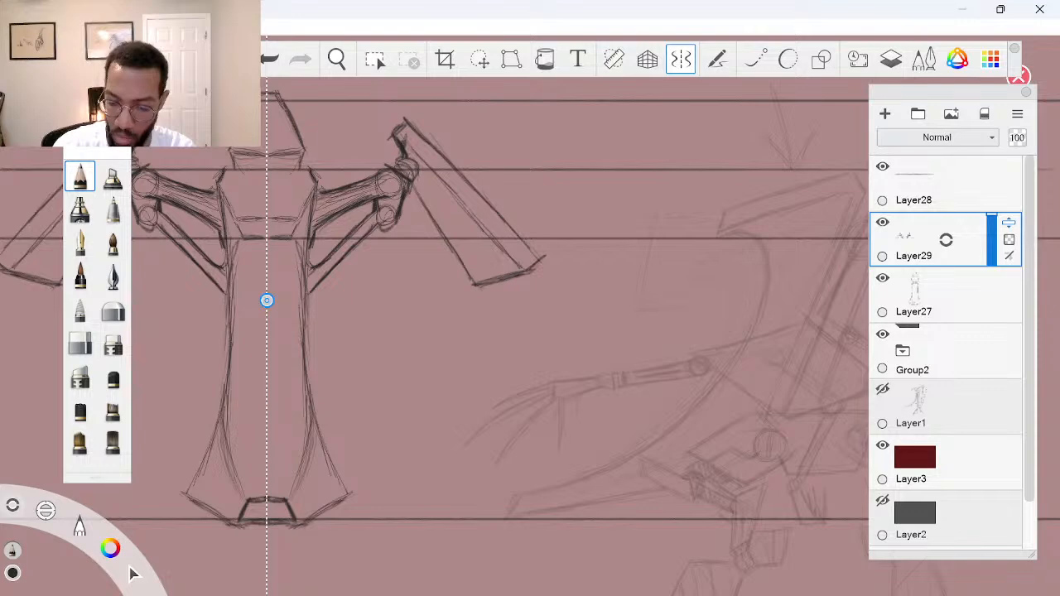
pyautogui.press('z')
pyautogui.moveTo(636, 427); pyautogui.dragTo(584, 436)
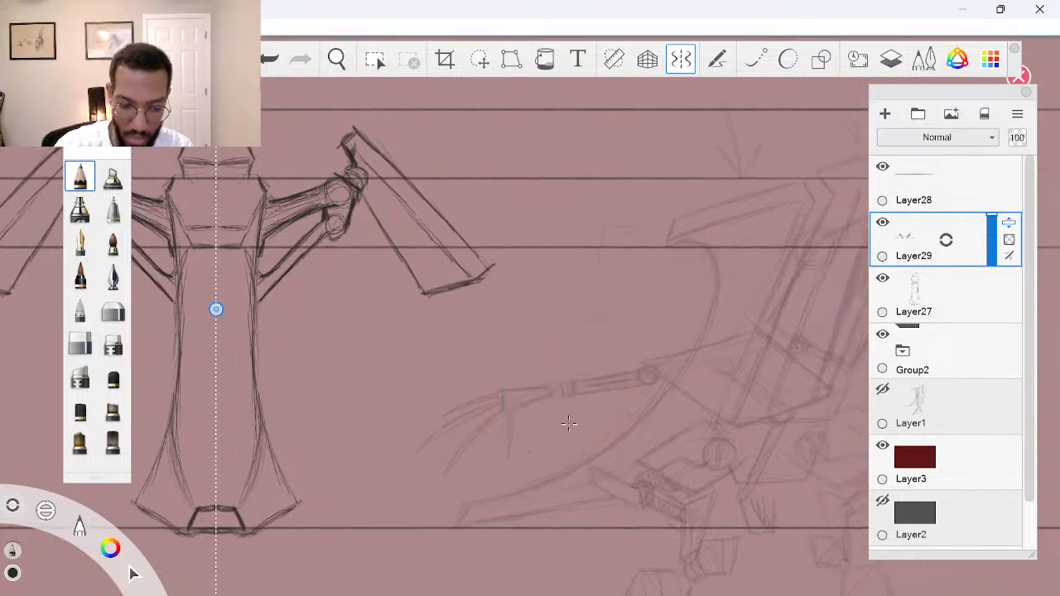
pyautogui.press('space')
pyautogui.moveTo(699, 497); pyautogui.dragTo(676, 495)
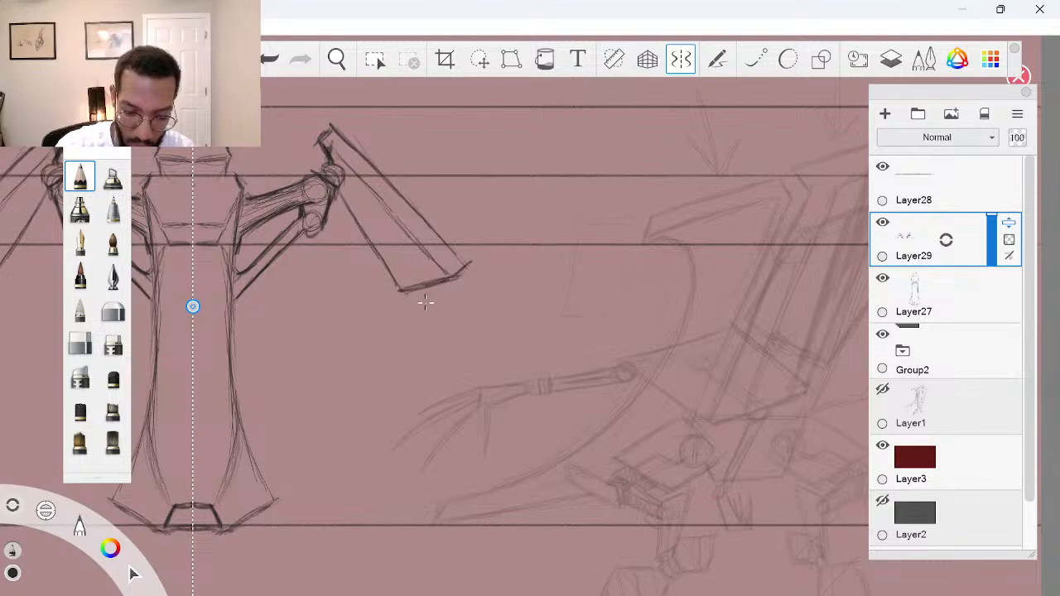
pyautogui.moveTo(427, 312); pyautogui.dragTo(434, 333)
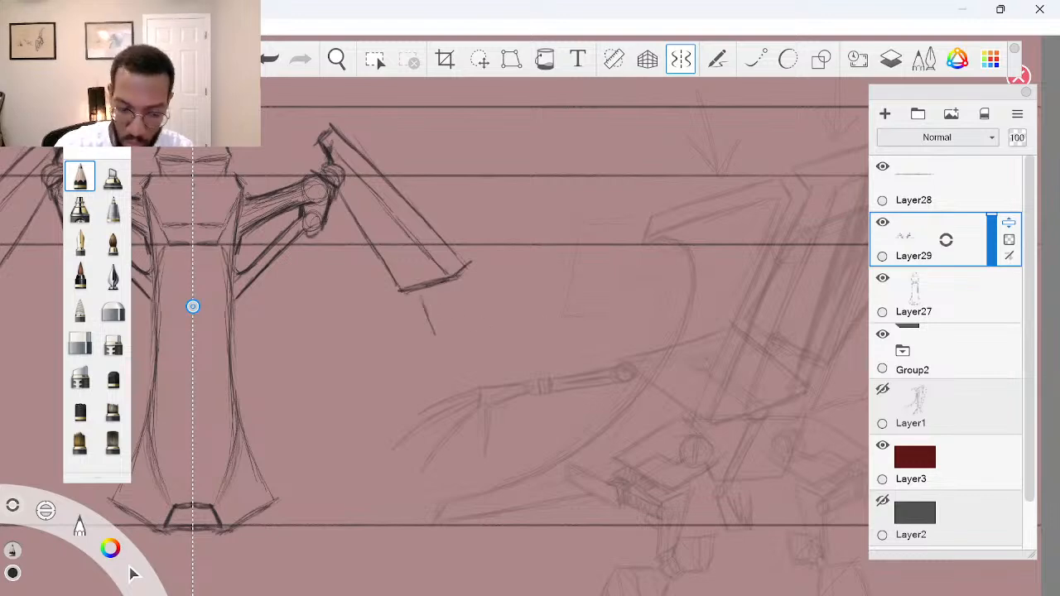
pyautogui.moveTo(419, 290); pyautogui.dragTo(424, 300)
# Try to move the Layer29 arm sketch sideways toward the side view, and undo the move
pyautogui.press('space')
pyautogui.moveTo(500, 306)
pyautogui.mouseDown()
pyautogui.moveTo(465, 305)
pyautogui.moveTo(423, 369)
pyautogui.moveTo(491, 381)
pyautogui.mouseUp()
pyautogui.click(141, 573)
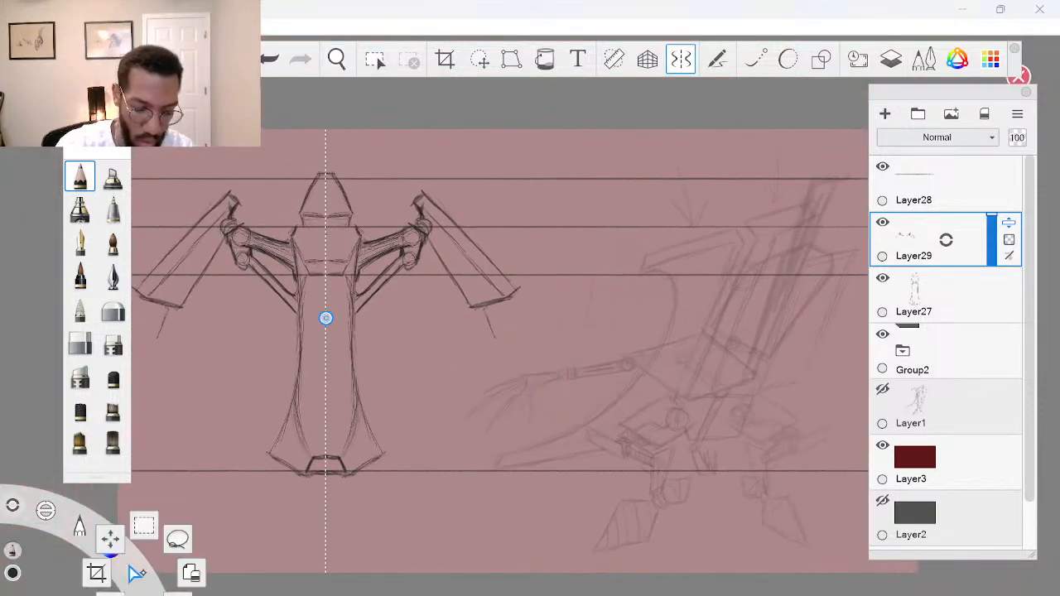
pyautogui.click(137, 573)
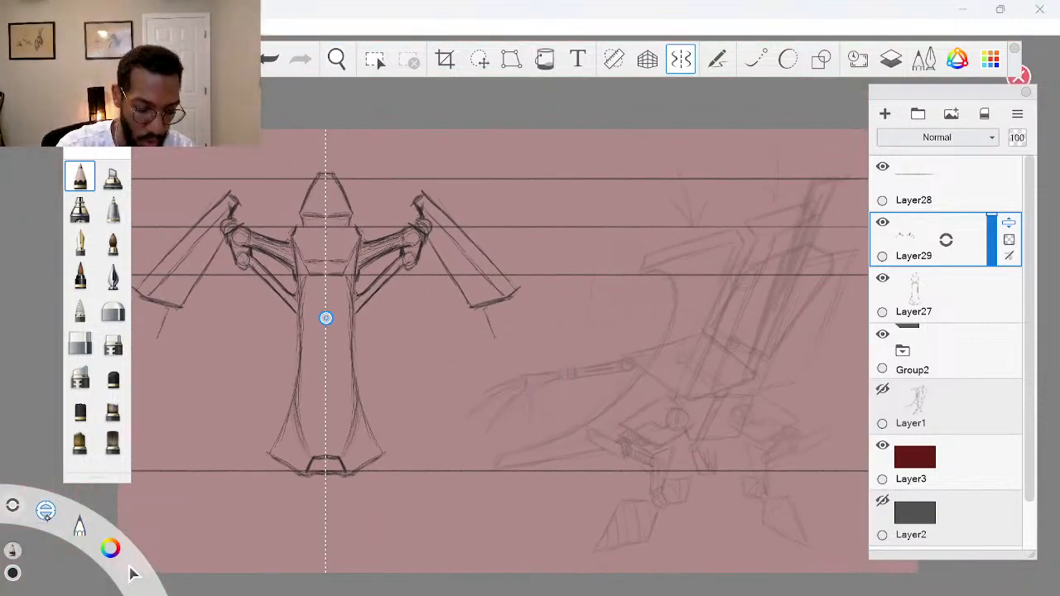
pyautogui.click(133, 573)
pyautogui.click(134, 573)
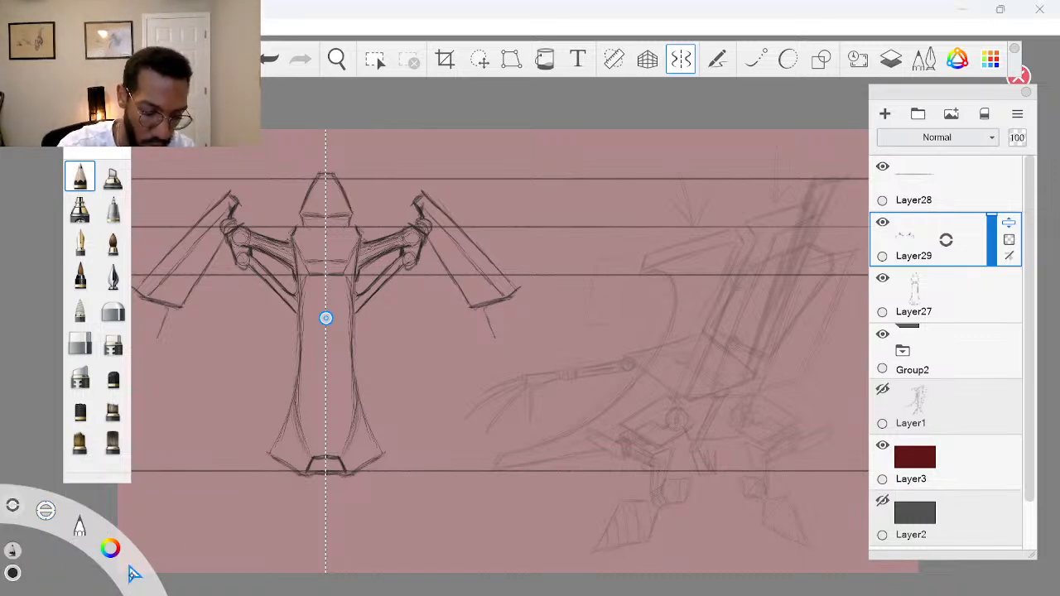
pyautogui.moveTo(134, 573); pyautogui.dragTo(149, 525)
pyautogui.moveTo(492, 462); pyautogui.dragTo(551, 461)
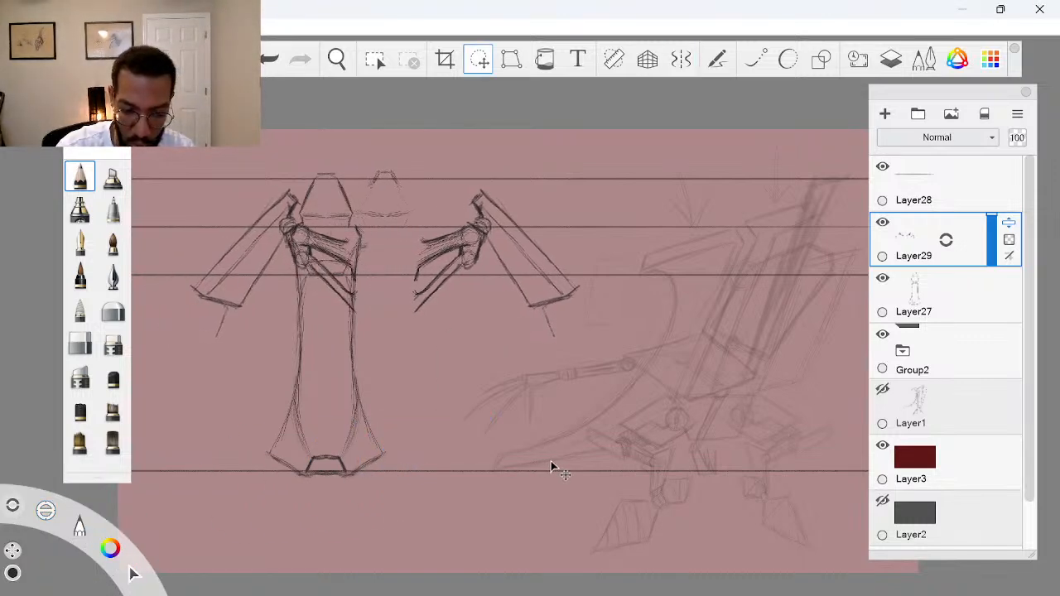
pyautogui.hotkey('ctrl', 'z')
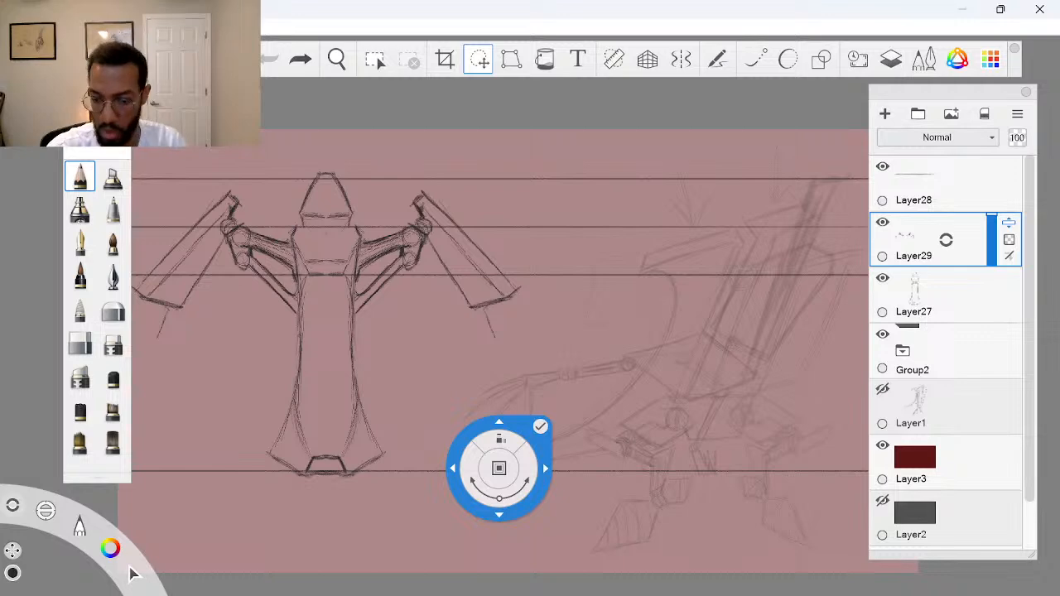
# Merge Layer29 down into Layer27
pyautogui.click(953, 282)
pyautogui.click(946, 245)
pyautogui.moveTo(946, 241); pyautogui.dragTo(945, 289)
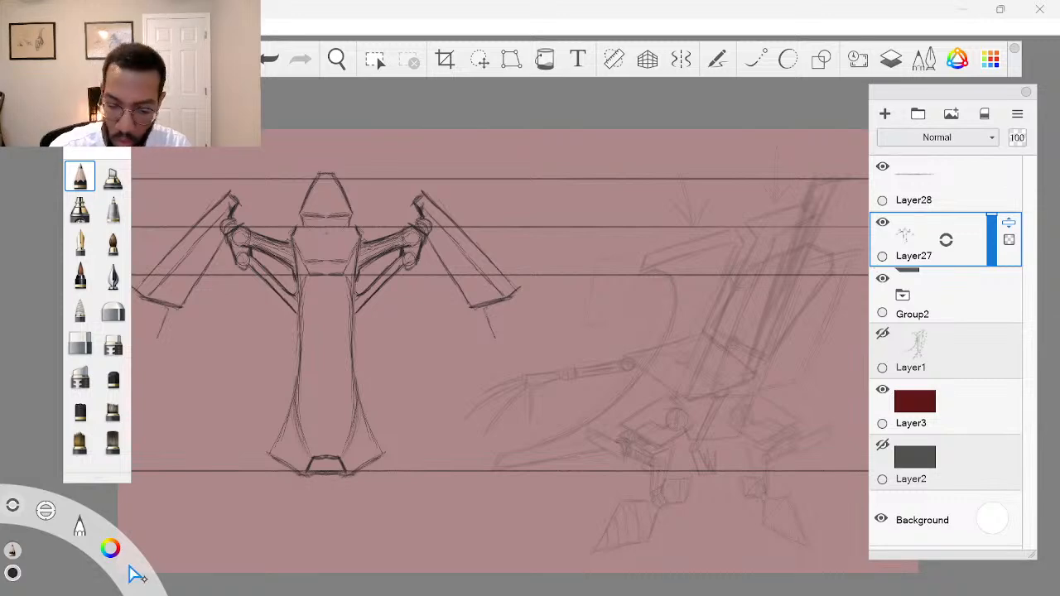
# Move the whole front view toward the side sketch and scale it down slightly
pyautogui.moveTo(137, 570)
pyautogui.click(114, 545)
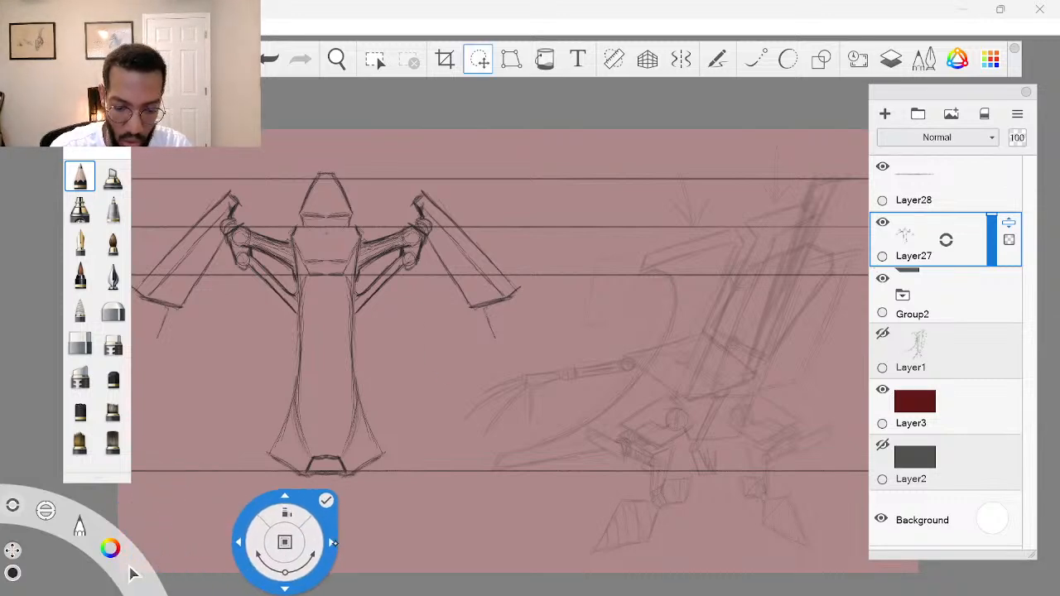
pyautogui.moveTo(425, 545); pyautogui.dragTo(503, 544)
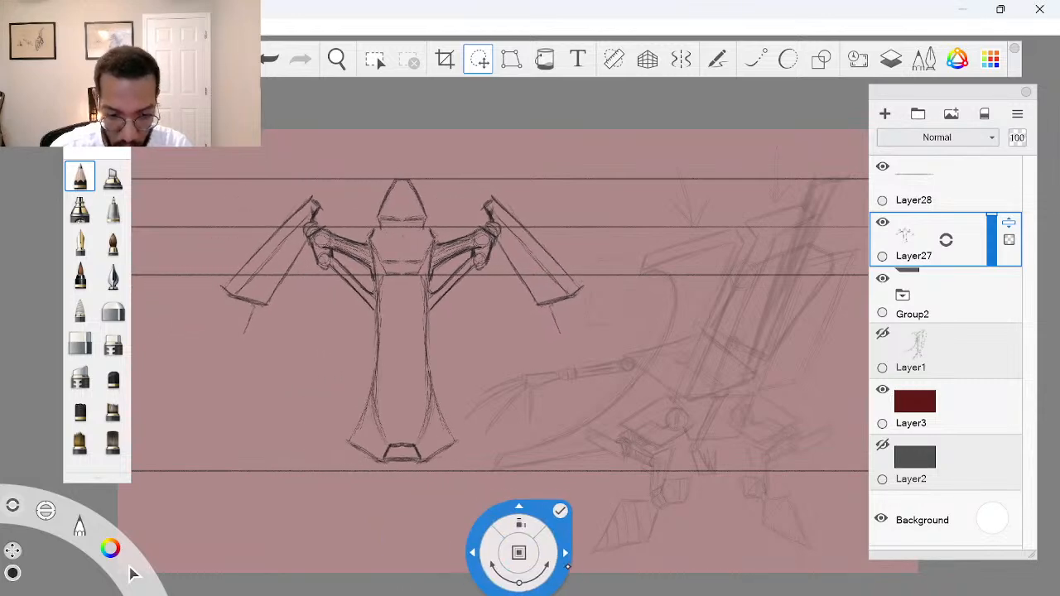
pyautogui.moveTo(585, 584)
pyautogui.mouseDown()
pyautogui.moveTo(553, 577)
pyautogui.moveTo(583, 575)
pyautogui.mouseUp()
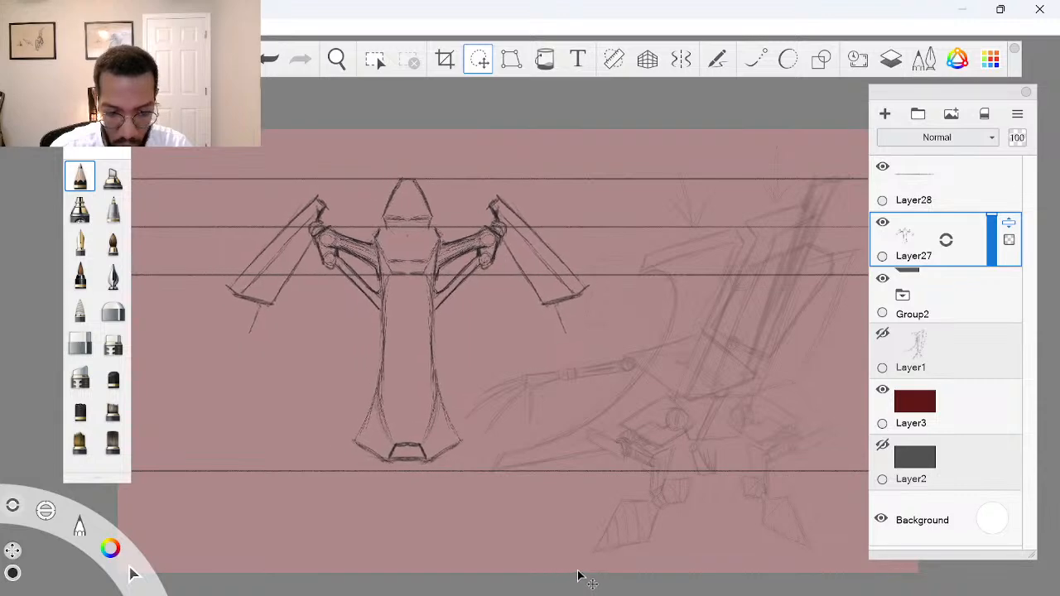
pyautogui.click(584, 516)
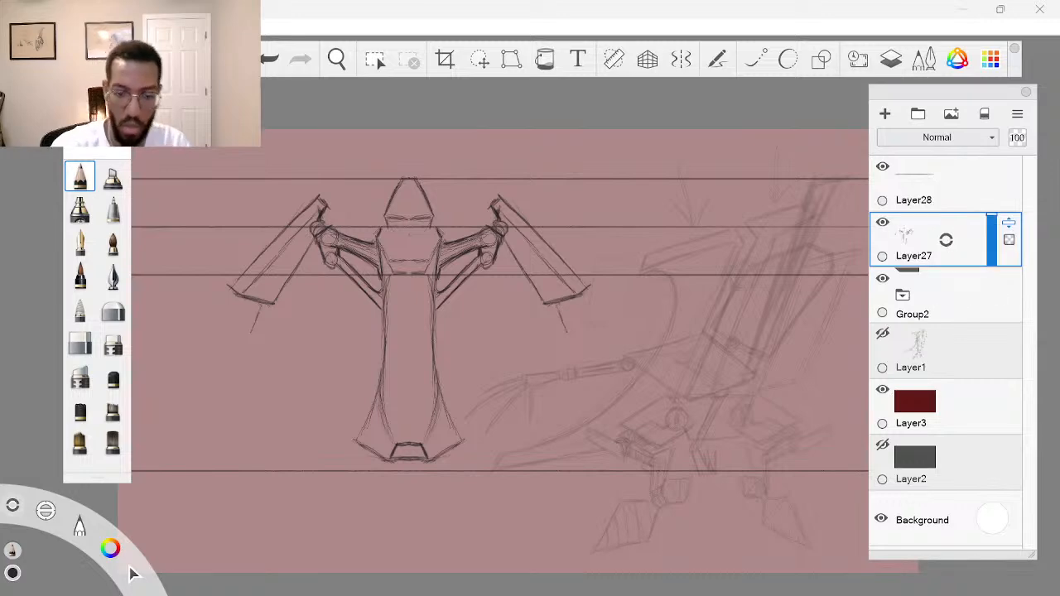
# Turn symmetry on with its vertical axis on the front view's centreline, and add a new layer above Layer27
pyautogui.click(680, 59)
pyautogui.moveTo(324, 314); pyautogui.dragTo(408, 346)
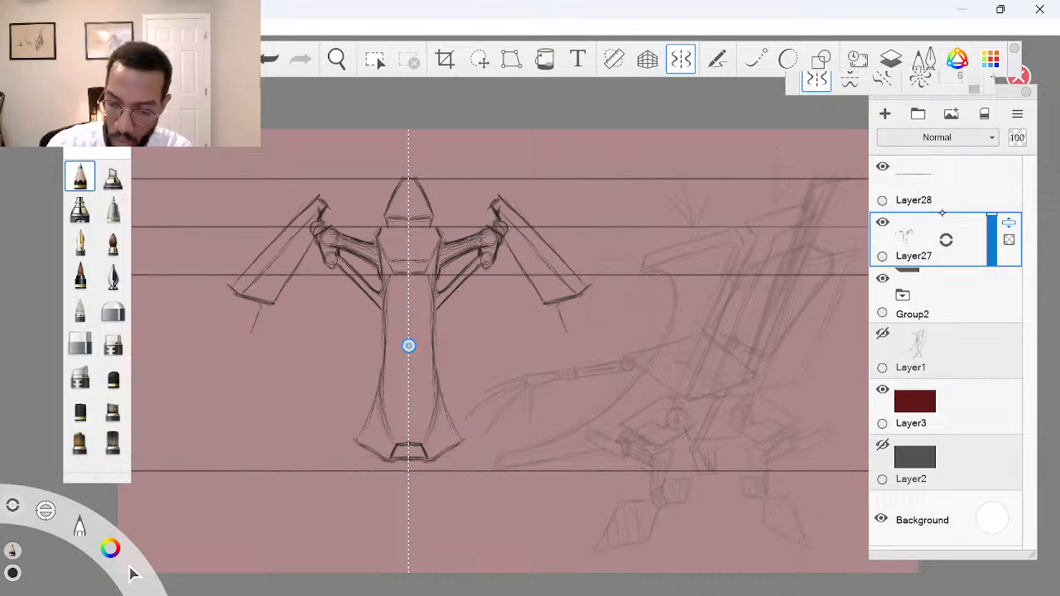
pyautogui.moveTo(946, 239); pyautogui.dragTo(942, 200)
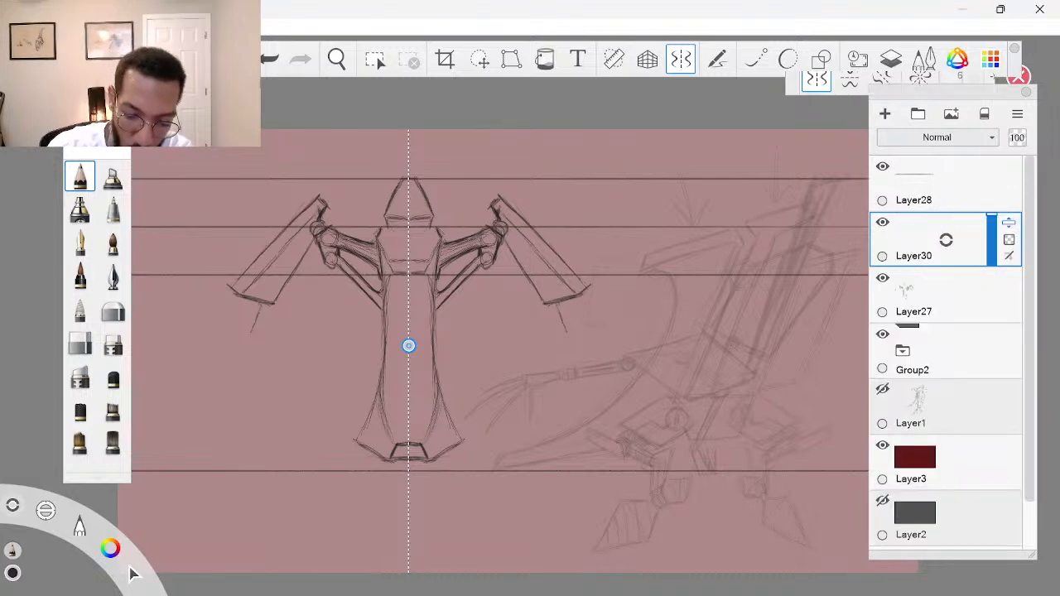
# Sketch steep, narrow mirrored forearm outlines below the slanted panels, and remove them
pyautogui.moveTo(555, 312); pyautogui.dragTo(563, 320)
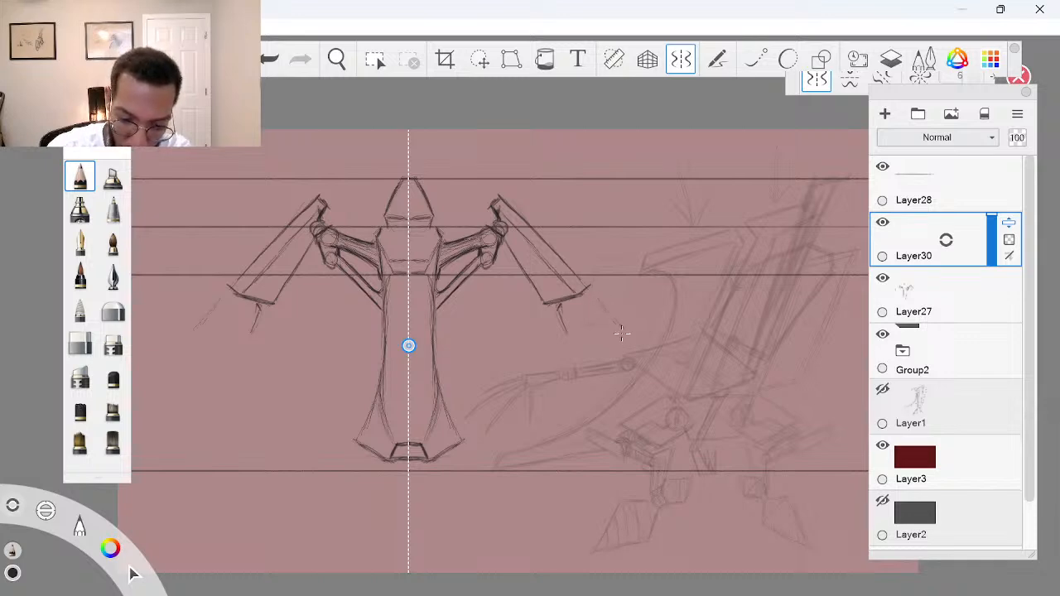
pyautogui.moveTo(615, 328); pyautogui.dragTo(632, 374)
pyautogui.moveTo(562, 330); pyautogui.dragTo(580, 374)
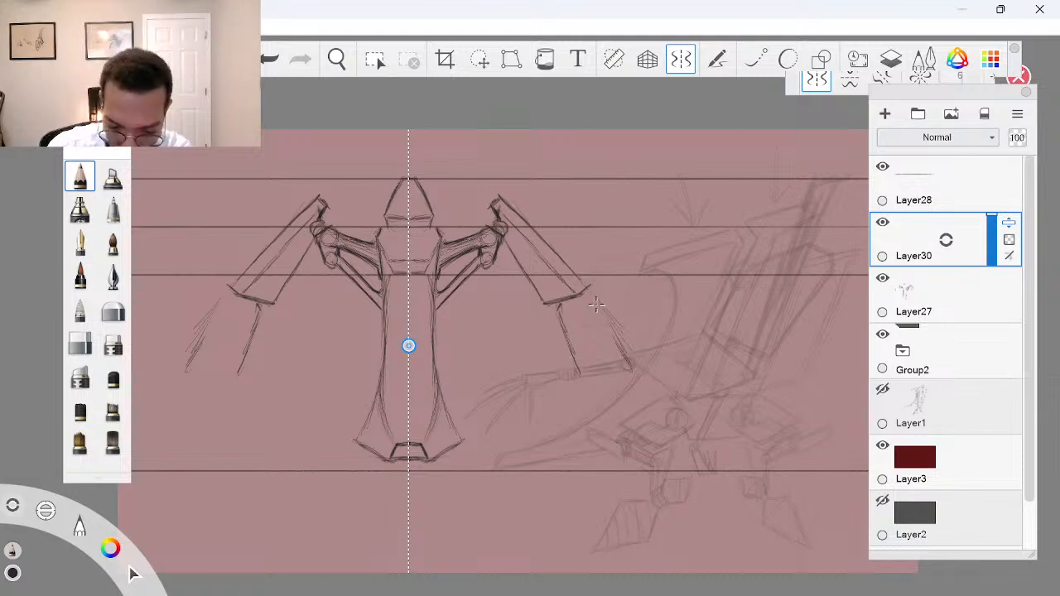
pyautogui.moveTo(596, 305); pyautogui.dragTo(640, 374)
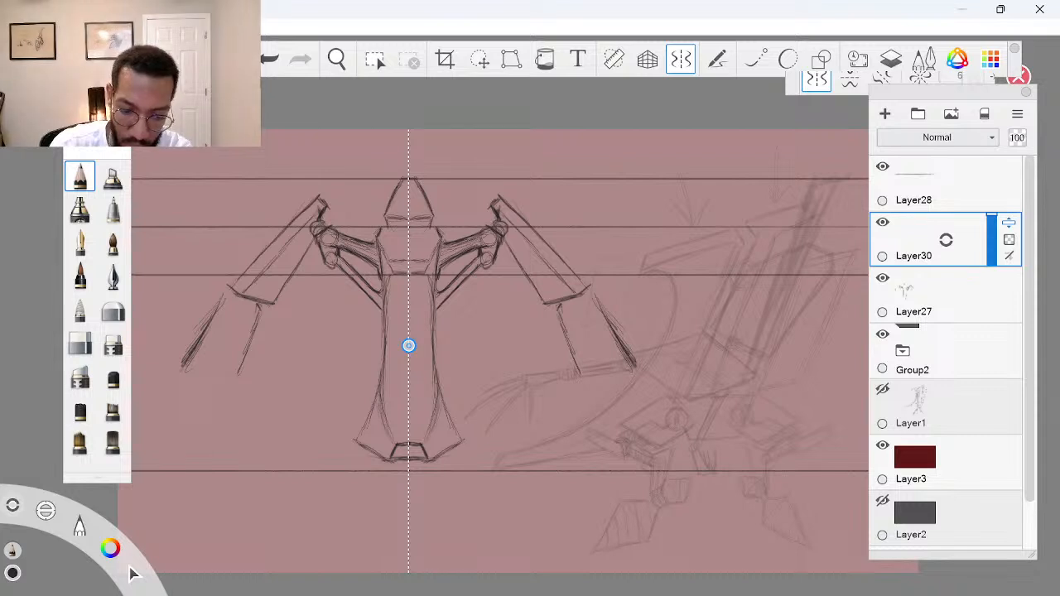
pyautogui.moveTo(611, 325)
pyautogui.mouseDown()
pyautogui.moveTo(623, 347)
pyautogui.moveTo(614, 343)
pyautogui.mouseUp()
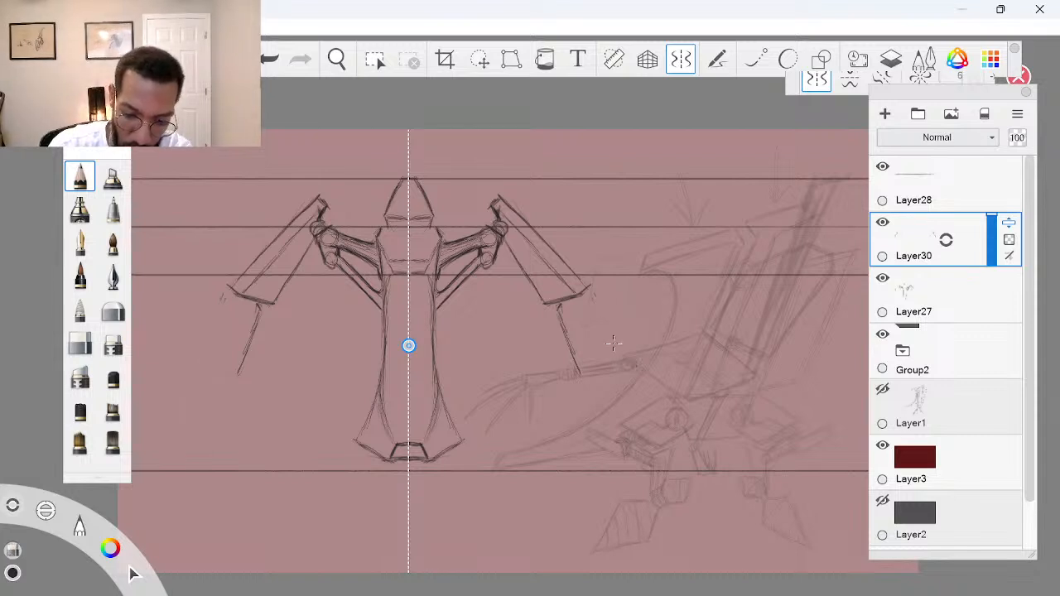
pyautogui.hotkey('ctrl', 'z')
pyautogui.hotkey('ctrl', 'z')
pyautogui.moveTo(559, 305); pyautogui.dragTo(567, 332)
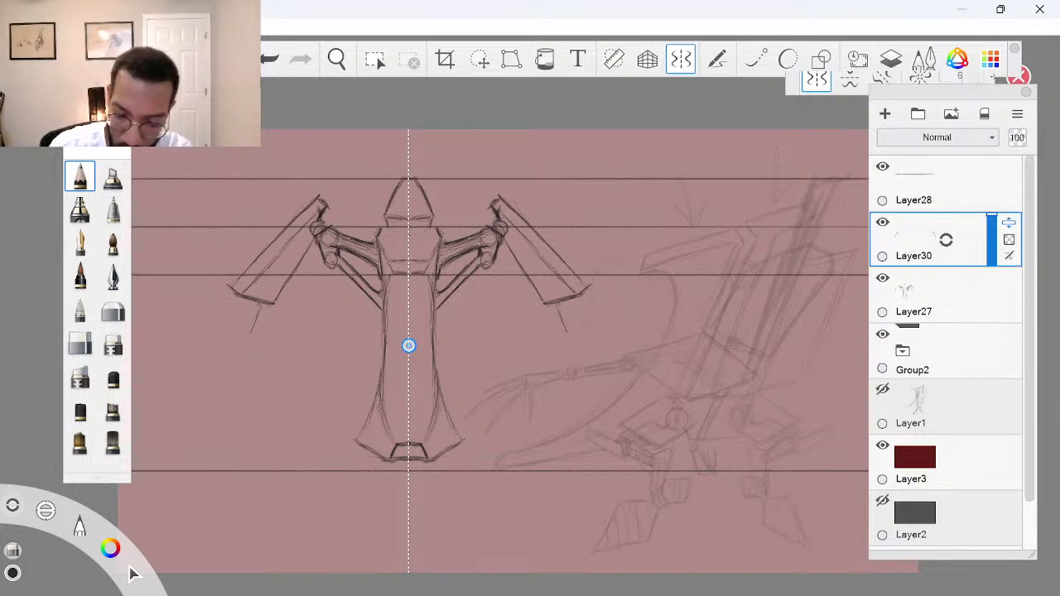
# On Layer30, sketch wide four-sided mirrored panels reaching outward and down from the lower ends of the slanted panels
pyautogui.moveTo(591, 296)
pyautogui.mouseDown()
pyautogui.moveTo(646, 302)
pyautogui.moveTo(689, 368)
pyautogui.mouseUp()
pyautogui.moveTo(557, 297)
pyautogui.mouseDown()
pyautogui.moveTo(580, 364)
pyautogui.moveTo(662, 389)
pyautogui.mouseUp()
pyautogui.moveTo(580, 368); pyautogui.dragTo(689, 397)
pyautogui.moveTo(652, 322); pyautogui.dragTo(690, 367)
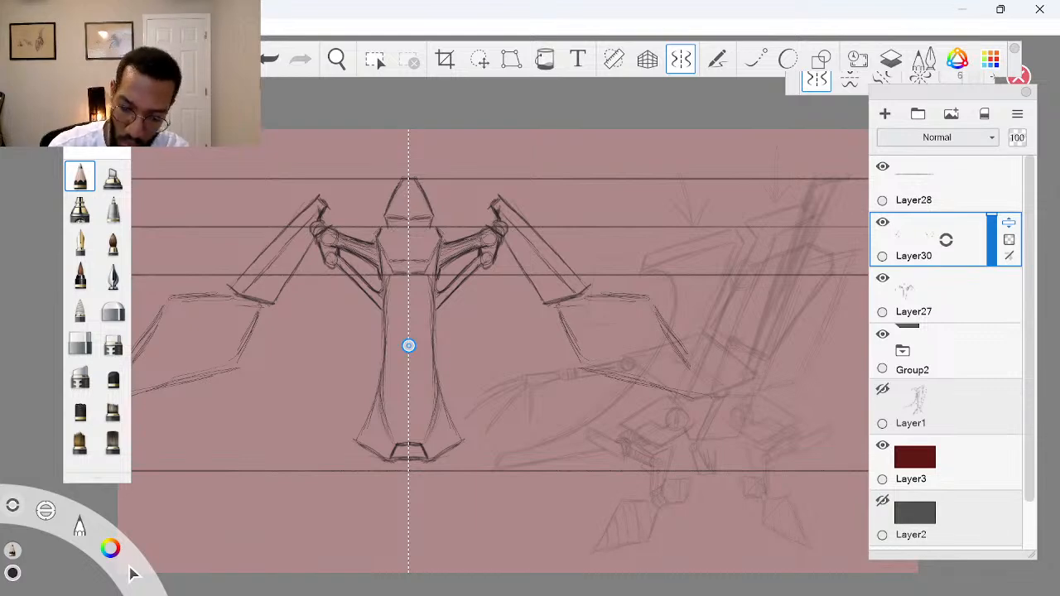
# Reinforce the wide lower panels' outlines and thicken their outer edges with parallel strokes
pyautogui.moveTo(646, 298); pyautogui.dragTo(700, 395)
pyautogui.moveTo(661, 338); pyautogui.dragTo(683, 366)
pyautogui.moveTo(650, 319)
pyautogui.mouseDown()
pyautogui.moveTo(637, 300)
pyautogui.moveTo(586, 291)
pyautogui.mouseUp()
pyautogui.moveTo(563, 325); pyautogui.dragTo(593, 365)
pyautogui.moveTo(628, 373)
pyautogui.mouseDown()
pyautogui.moveTo(699, 400)
pyautogui.moveTo(705, 391)
pyautogui.moveTo(646, 298)
pyautogui.mouseUp()
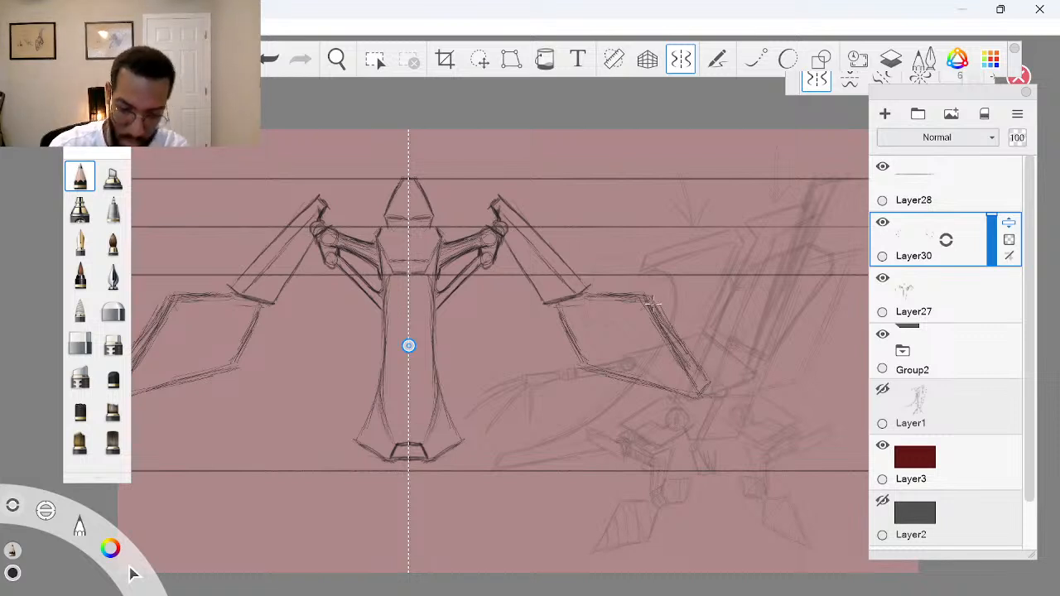
# Darken and thicken the upper edges of the wide lower panels where they meet the slanted panels
pyautogui.moveTo(564, 305)
pyautogui.mouseDown()
pyautogui.moveTo(613, 296)
pyautogui.moveTo(638, 303)
pyautogui.moveTo(629, 310)
pyautogui.moveTo(611, 303)
pyautogui.moveTo(646, 299)
pyautogui.moveTo(686, 350)
pyautogui.mouseUp()
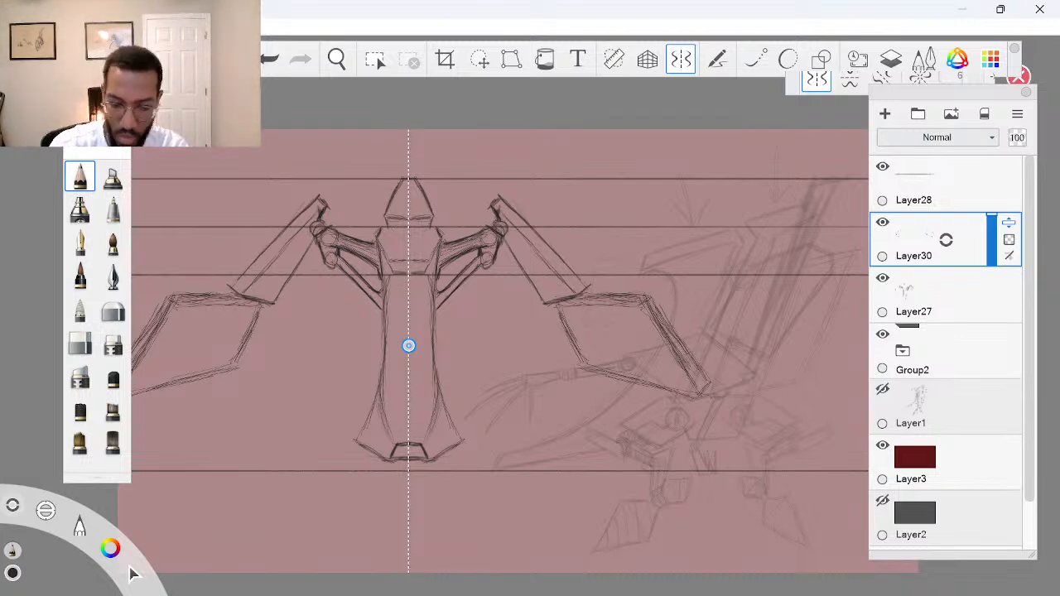
pyautogui.moveTo(565, 305); pyautogui.dragTo(593, 306)
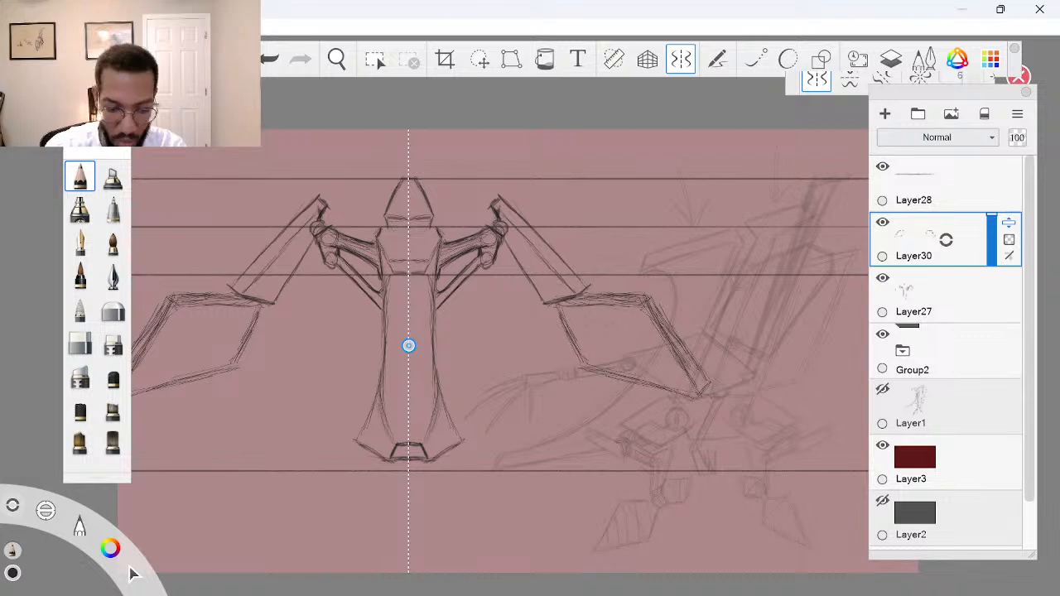
pyautogui.moveTo(561, 305); pyautogui.dragTo(583, 301)
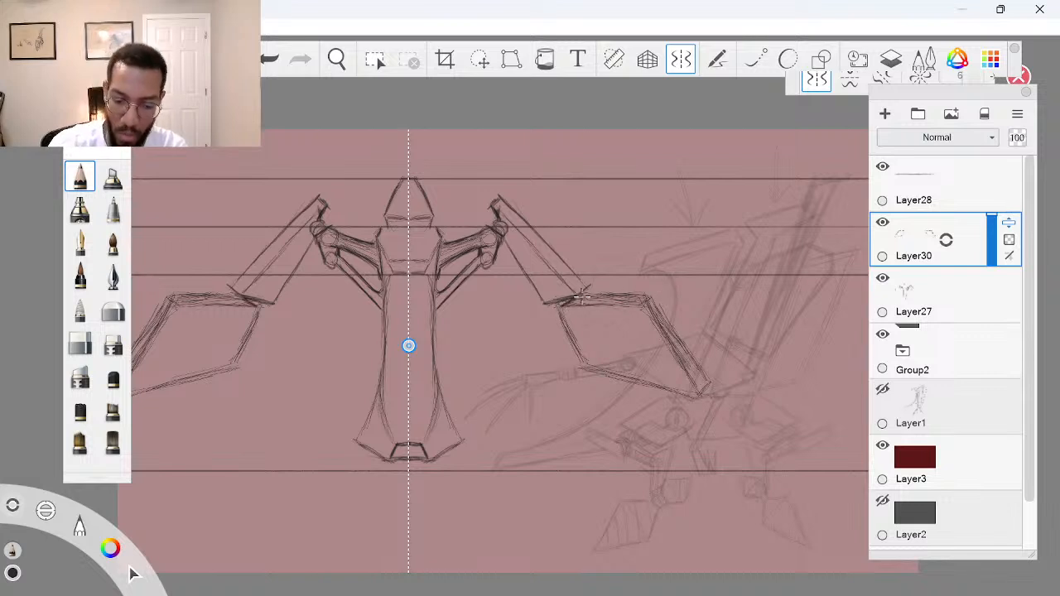
pyautogui.moveTo(583, 298)
pyautogui.mouseDown()
pyautogui.moveTo(657, 299)
pyautogui.moveTo(618, 306)
pyautogui.moveTo(654, 308)
pyautogui.mouseUp()
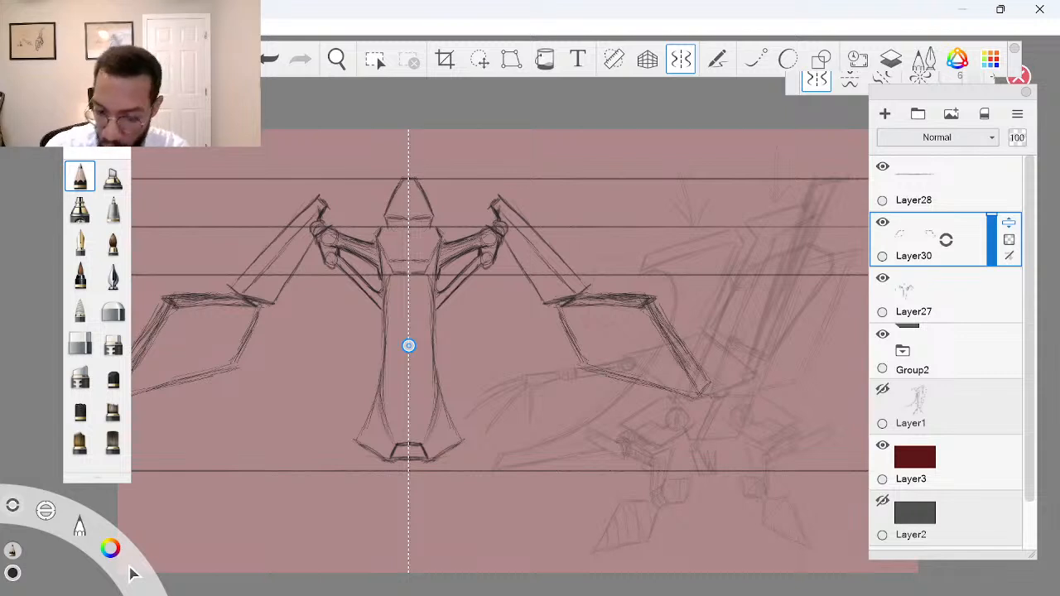
# Add a layer above Layer30 and sketch mirrored inner arm segments with round joints, running outward across the wide lower panels
pyautogui.moveTo(946, 239); pyautogui.dragTo(944, 213)
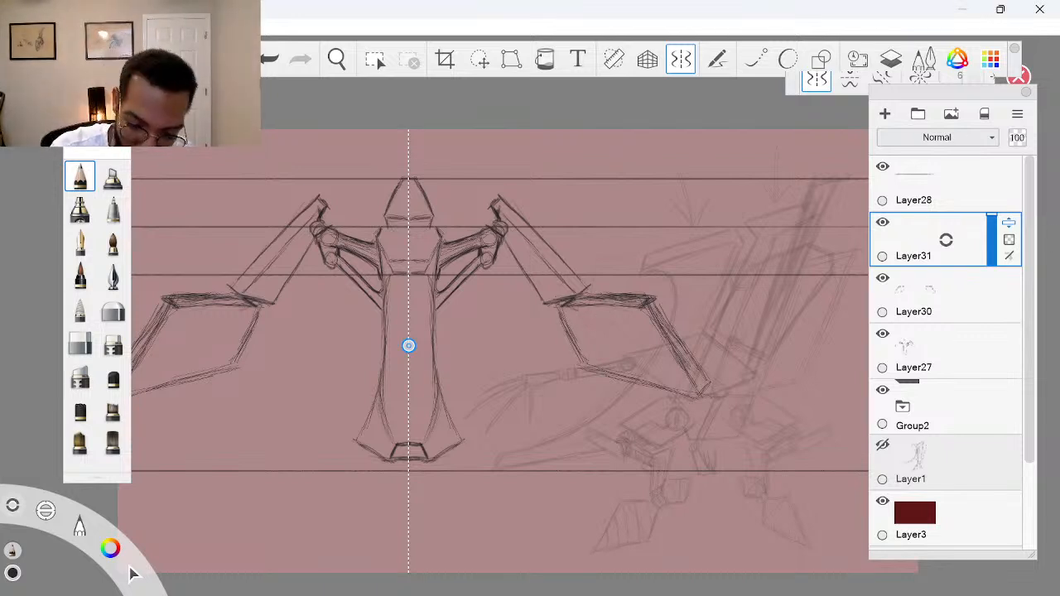
pyautogui.moveTo(574, 300); pyautogui.dragTo(577, 307)
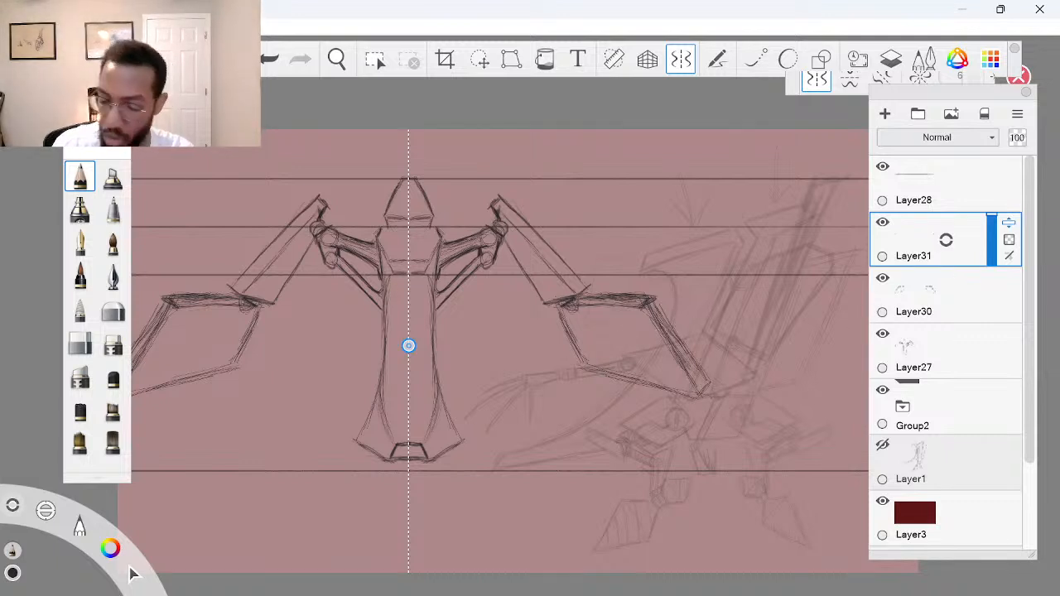
pyautogui.moveTo(598, 335); pyautogui.dragTo(639, 325)
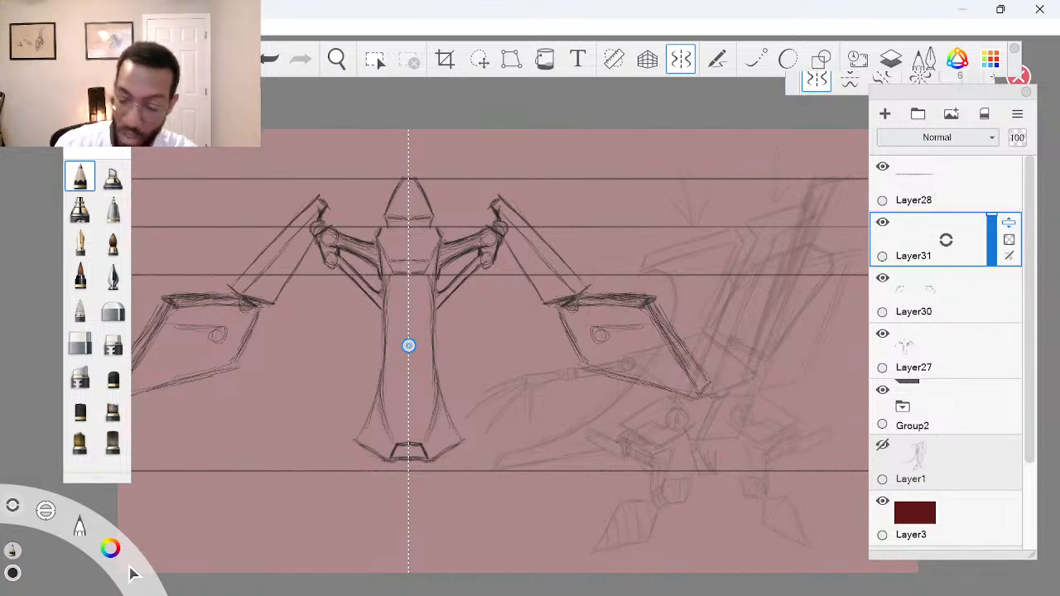
pyautogui.moveTo(576, 313); pyautogui.dragTo(599, 335)
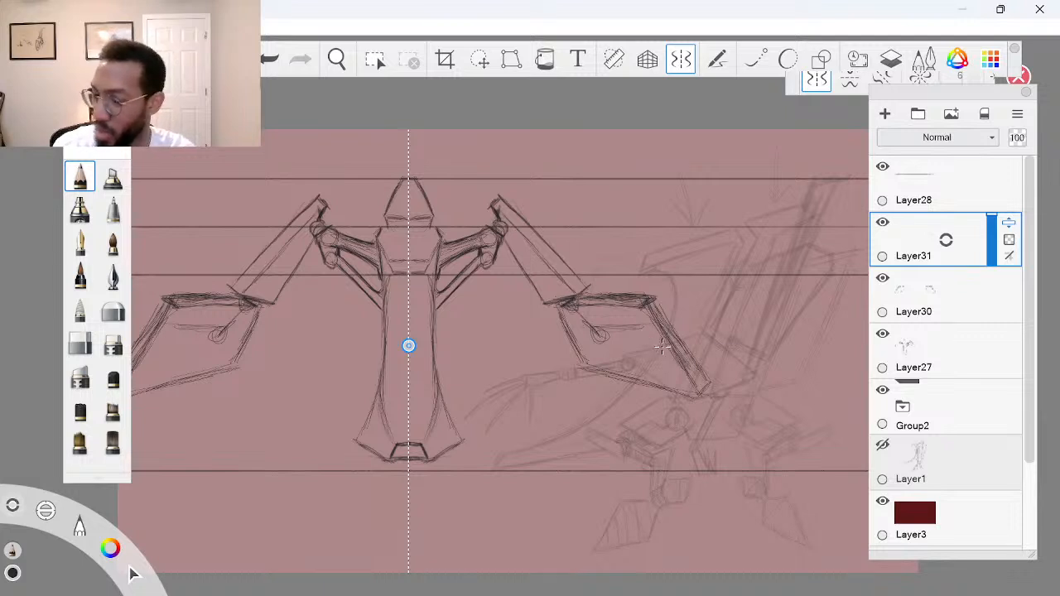
pyautogui.moveTo(616, 329); pyautogui.dragTo(716, 320)
pyautogui.moveTo(606, 337); pyautogui.dragTo(717, 321)
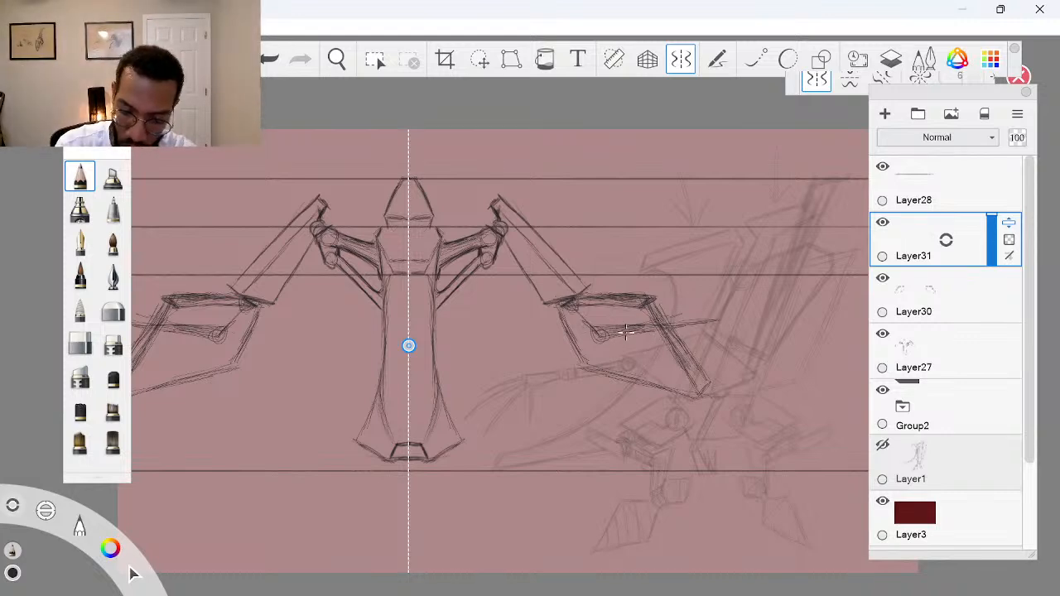
pyautogui.moveTo(616, 334)
pyautogui.mouseDown()
pyautogui.moveTo(735, 311)
pyautogui.moveTo(602, 329)
pyautogui.moveTo(722, 319)
pyautogui.mouseUp()
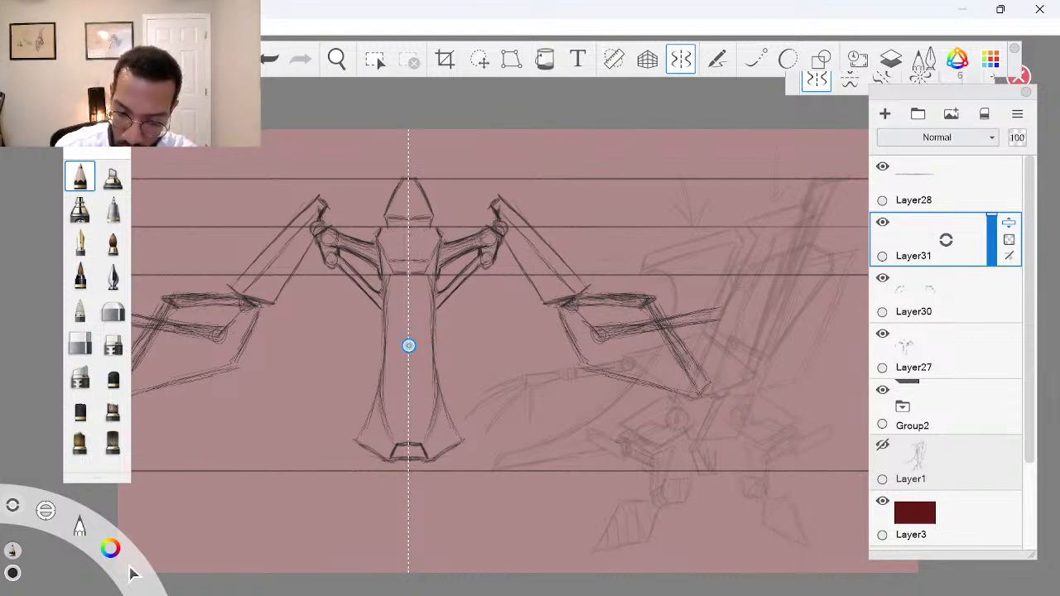
# Darken the inner arm segments and mark a joint where they cross the outer edges of the wide panels
pyautogui.moveTo(573, 309); pyautogui.dragTo(603, 332)
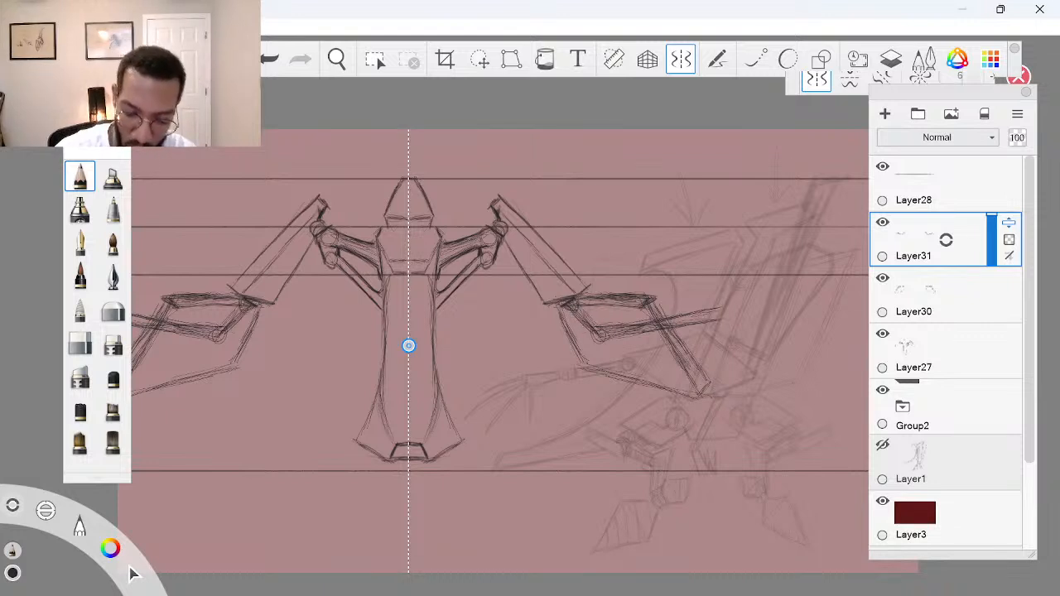
pyautogui.moveTo(611, 338); pyautogui.dragTo(700, 332)
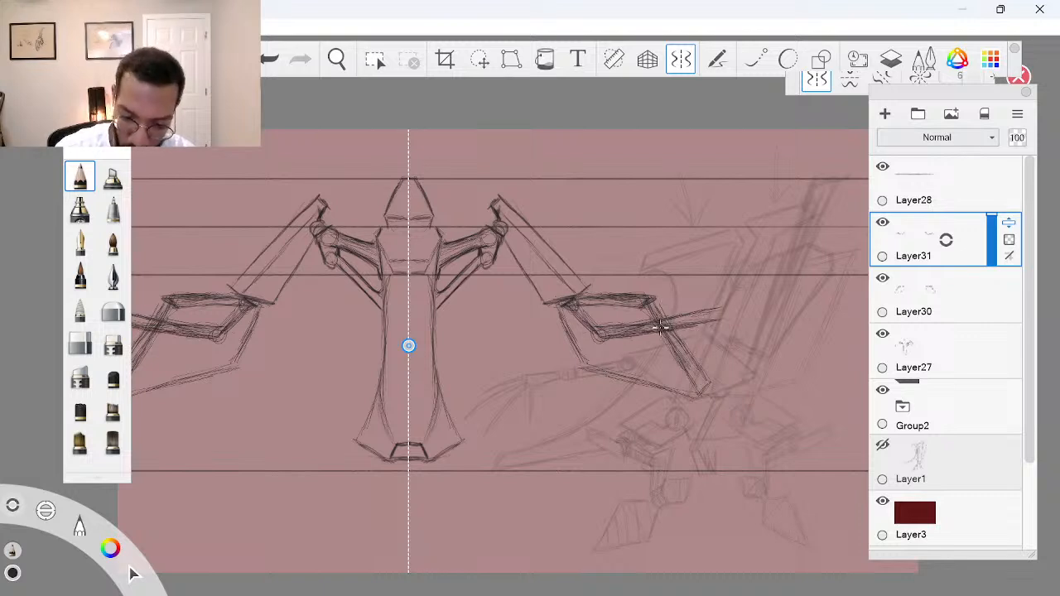
pyautogui.moveTo(669, 321)
pyautogui.mouseDown()
pyautogui.moveTo(658, 326)
pyautogui.moveTo(668, 323)
pyautogui.mouseUp()
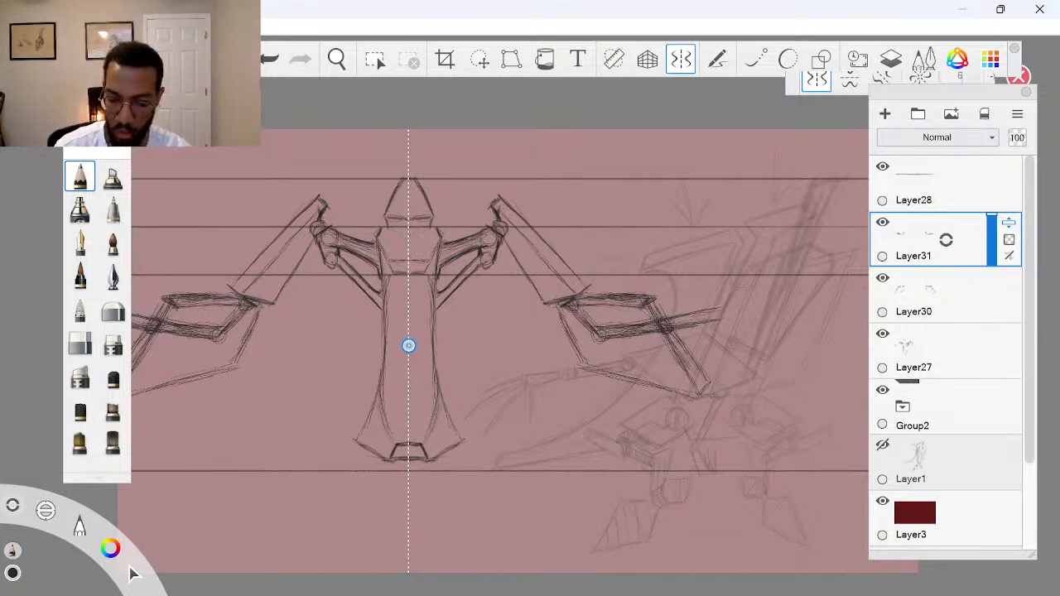
# Sketch thin mirrored forearms rising diagonally outward from the panel-edge joints, and end each in a small round wrist joint
pyautogui.press('space')
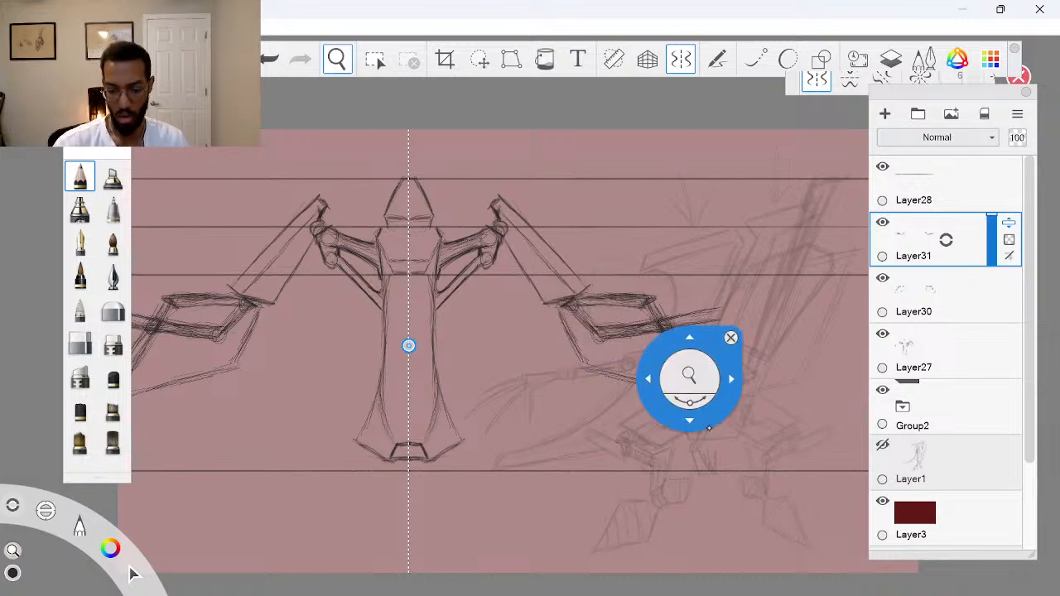
pyautogui.moveTo(690, 379); pyautogui.dragTo(679, 315)
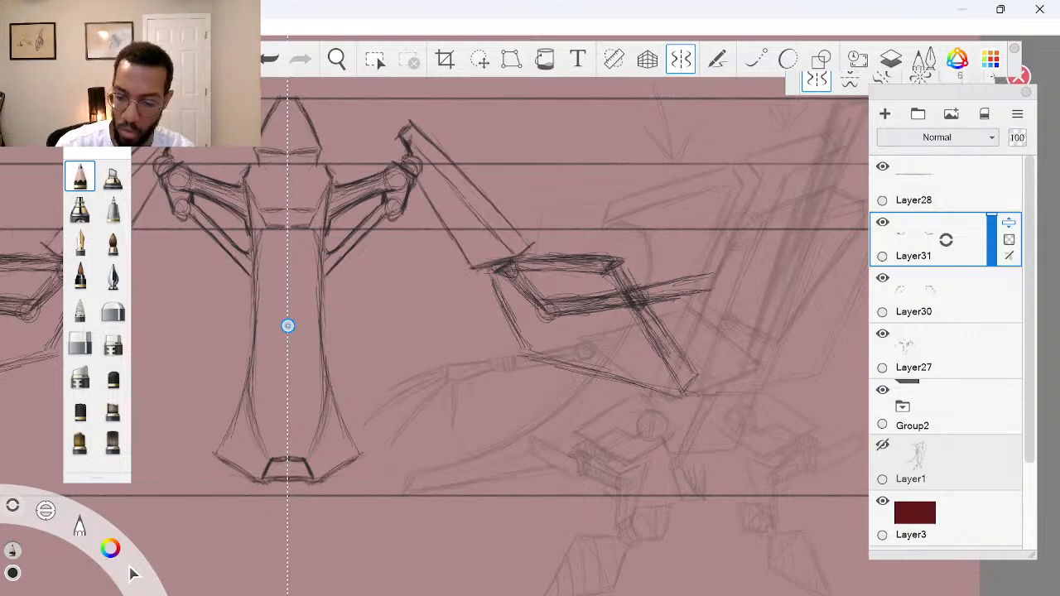
pyautogui.moveTo(712, 274)
pyautogui.mouseDown()
pyautogui.moveTo(691, 294)
pyautogui.moveTo(657, 294)
pyautogui.moveTo(677, 305)
pyautogui.moveTo(629, 302)
pyautogui.moveTo(631, 288)
pyautogui.moveTo(642, 308)
pyautogui.moveTo(629, 305)
pyautogui.moveTo(641, 312)
pyautogui.moveTo(682, 267)
pyautogui.moveTo(642, 294)
pyautogui.moveTo(645, 285)
pyautogui.moveTo(758, 220)
pyautogui.mouseUp()
pyautogui.moveTo(645, 303)
pyautogui.mouseDown()
pyautogui.moveTo(766, 235)
pyautogui.moveTo(729, 250)
pyautogui.moveTo(755, 225)
pyautogui.moveTo(711, 249)
pyautogui.moveTo(778, 229)
pyautogui.mouseUp()
pyautogui.press('space')
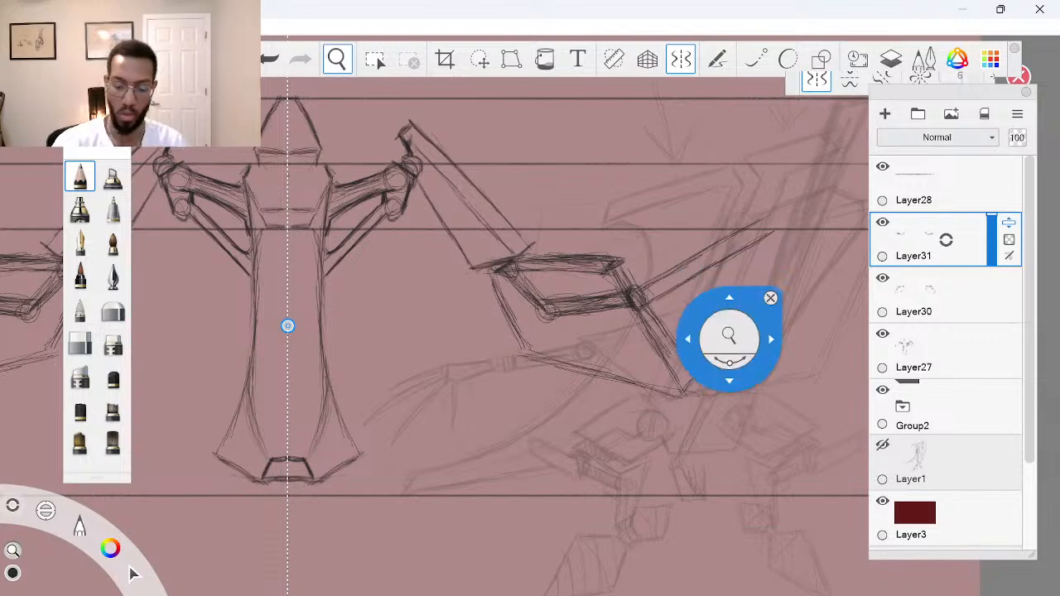
pyautogui.moveTo(729, 341); pyautogui.dragTo(602, 402)
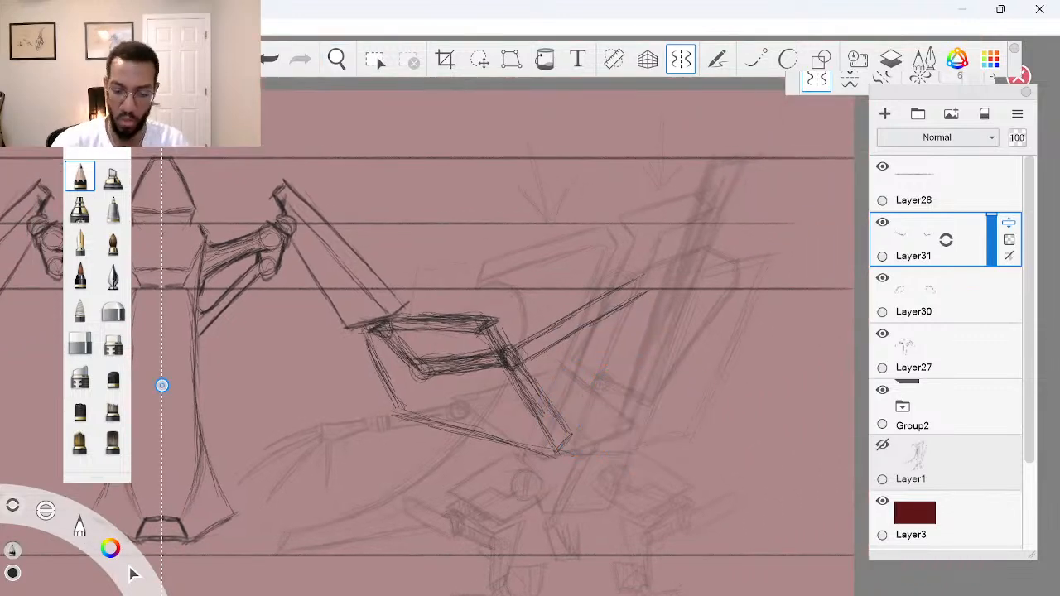
pyautogui.moveTo(636, 290); pyautogui.dragTo(661, 278)
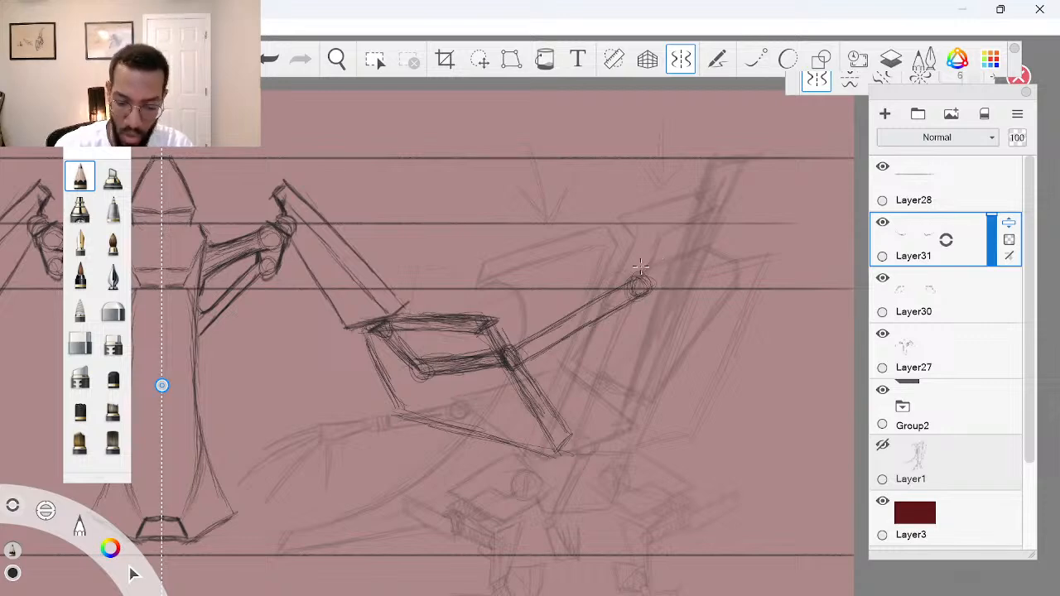
# Sketch narrow palms beyond the round wrist joints and extend long, thin, jointed fingers outward from them
pyautogui.moveTo(640, 281)
pyautogui.mouseDown()
pyautogui.moveTo(682, 246)
pyautogui.moveTo(670, 241)
pyautogui.moveTo(713, 243)
pyautogui.mouseUp()
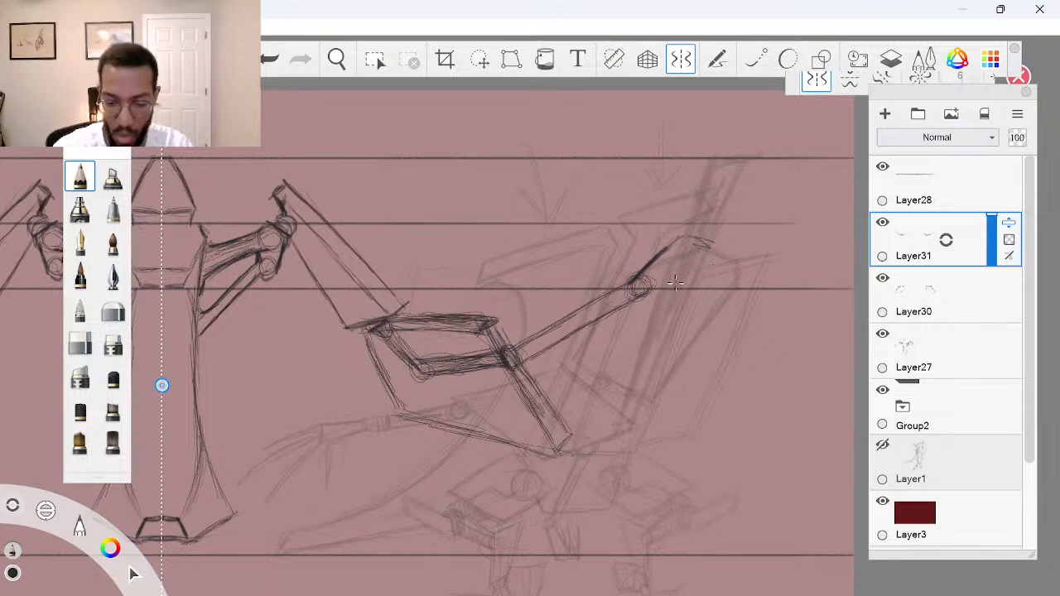
pyautogui.moveTo(654, 283)
pyautogui.mouseDown()
pyautogui.moveTo(719, 248)
pyautogui.moveTo(689, 235)
pyautogui.mouseUp()
pyautogui.moveTo(646, 271); pyautogui.dragTo(783, 171)
pyautogui.moveTo(699, 238)
pyautogui.mouseDown()
pyautogui.moveTo(745, 201)
pyautogui.moveTo(734, 199)
pyautogui.moveTo(705, 225)
pyautogui.moveTo(780, 176)
pyautogui.moveTo(700, 235)
pyautogui.mouseUp()
pyautogui.moveTo(756, 194)
pyautogui.mouseDown()
pyautogui.moveTo(823, 158)
pyautogui.moveTo(791, 172)
pyautogui.mouseUp()
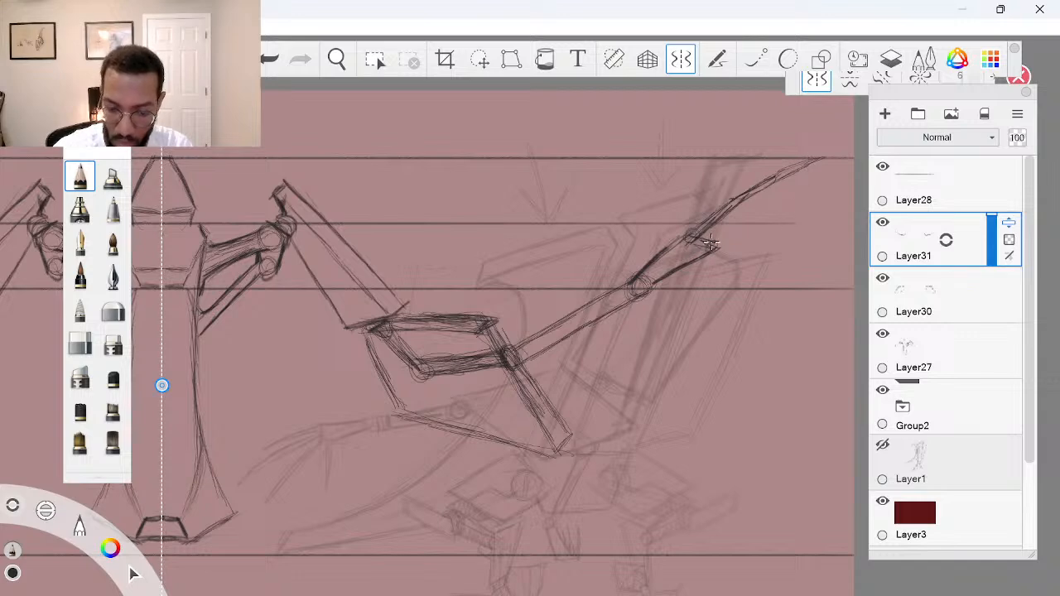
pyautogui.moveTo(694, 239)
pyautogui.mouseDown()
pyautogui.moveTo(715, 246)
pyautogui.moveTo(768, 207)
pyautogui.moveTo(712, 237)
pyautogui.moveTo(771, 221)
pyautogui.moveTo(756, 212)
pyautogui.moveTo(807, 203)
pyautogui.moveTo(791, 214)
pyautogui.moveTo(819, 205)
pyautogui.moveTo(838, 219)
pyautogui.mouseUp()
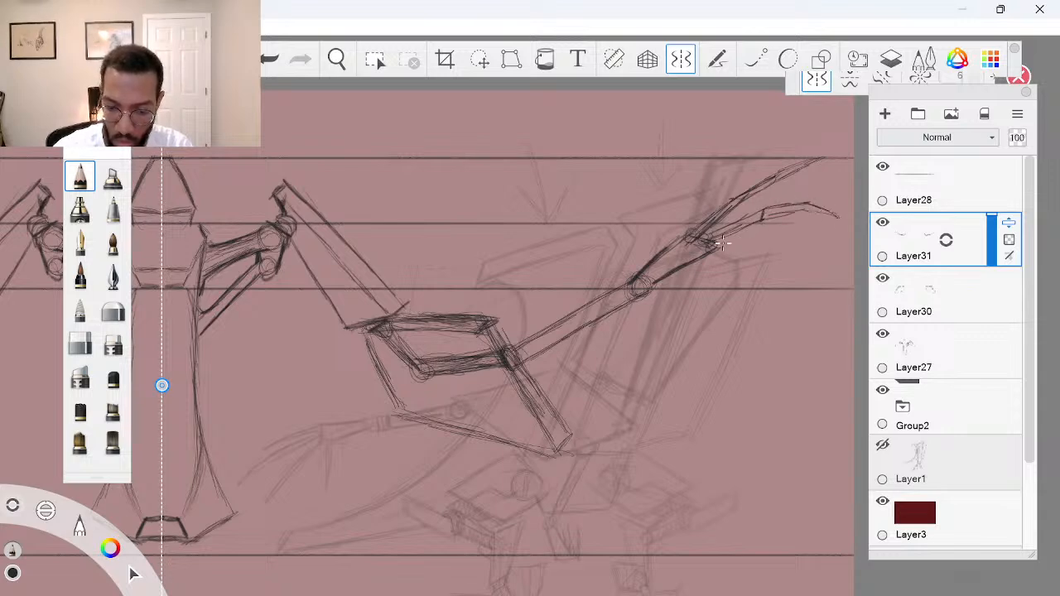
pyautogui.moveTo(719, 245)
pyautogui.mouseDown()
pyautogui.moveTo(778, 227)
pyautogui.moveTo(714, 245)
pyautogui.moveTo(768, 237)
pyautogui.moveTo(802, 260)
pyautogui.moveTo(788, 248)
pyautogui.mouseUp()
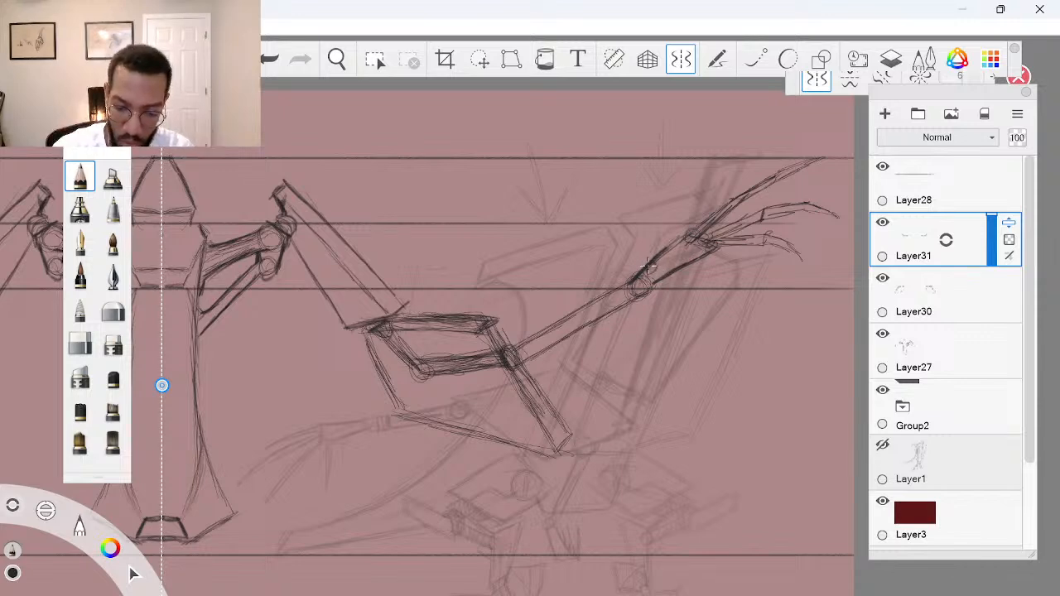
# Undo the stray change at the wrist and sketch a sharp pointed thumb rising from the base of each palm
pyautogui.moveTo(643, 279); pyautogui.dragTo(656, 264)
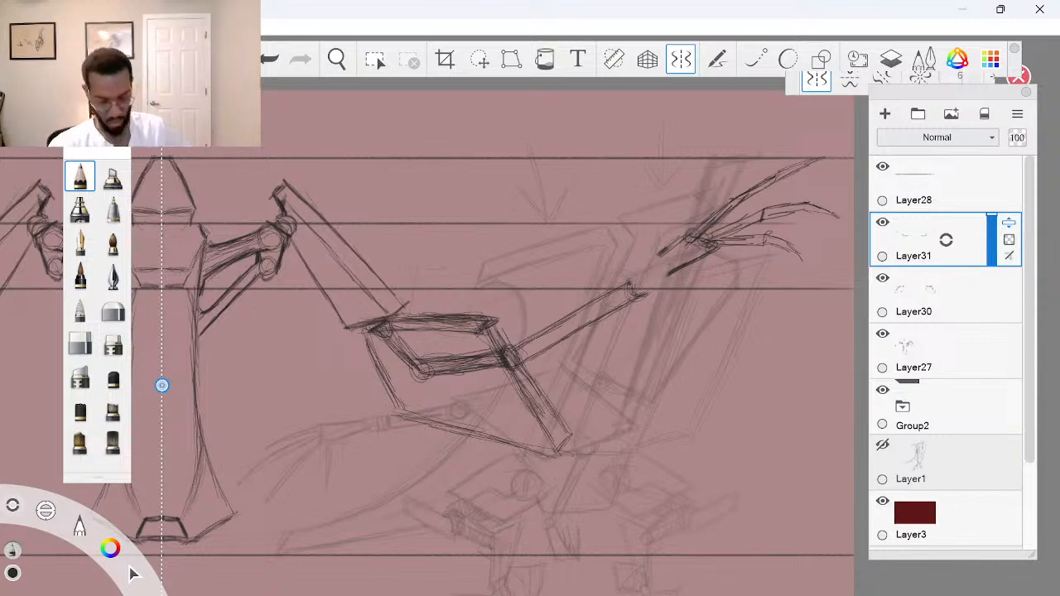
pyautogui.hotkey('ctrl', 'z')
pyautogui.moveTo(652, 265); pyautogui.dragTo(656, 250)
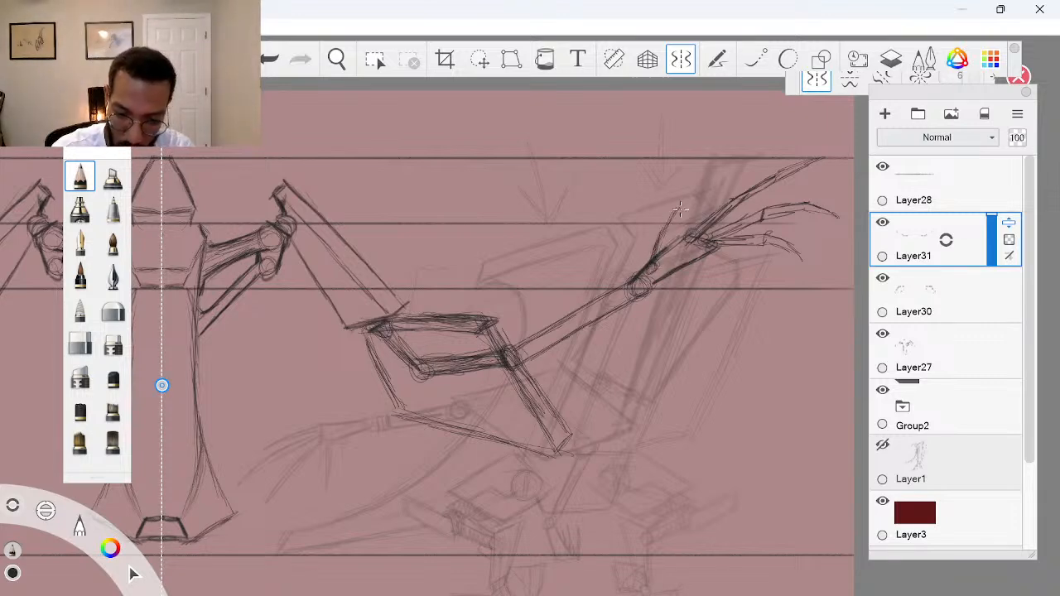
pyautogui.moveTo(654, 265)
pyautogui.mouseDown()
pyautogui.moveTo(673, 215)
pyautogui.moveTo(652, 265)
pyautogui.mouseUp()
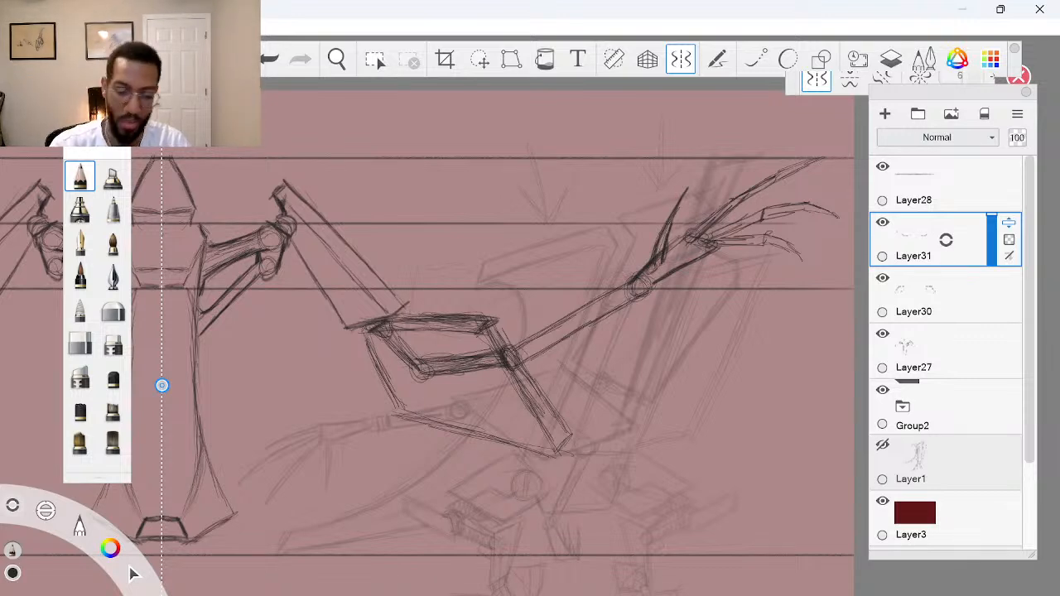
# On Layer30, sketch slim mirrored secondary arms slanting down from the inner arm segments to round elbow joints below the panels
pyautogui.click(921, 298)
pyautogui.press('space')
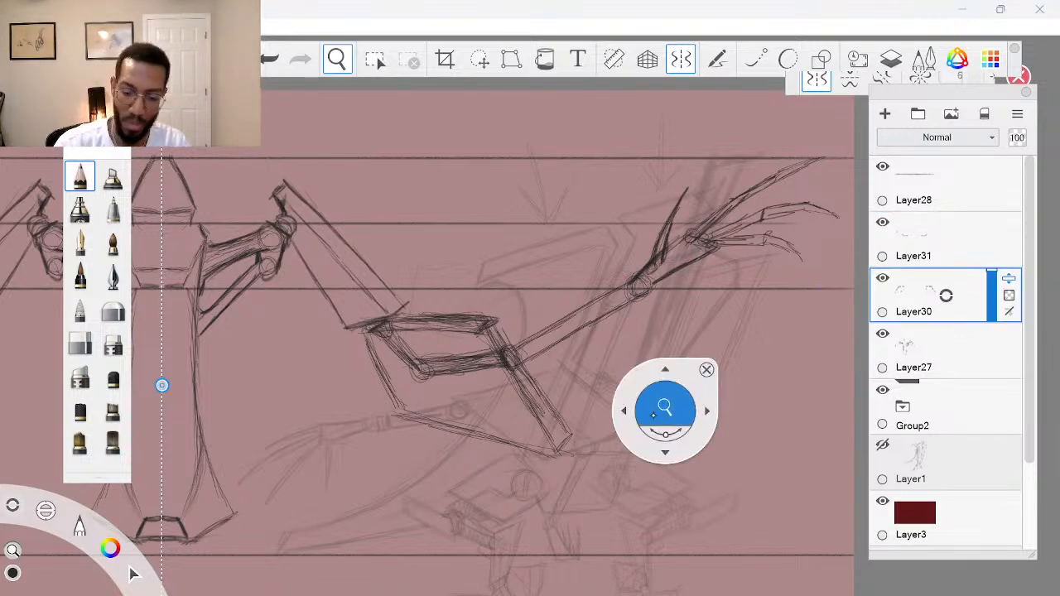
pyautogui.moveTo(644, 482); pyautogui.dragTo(666, 434)
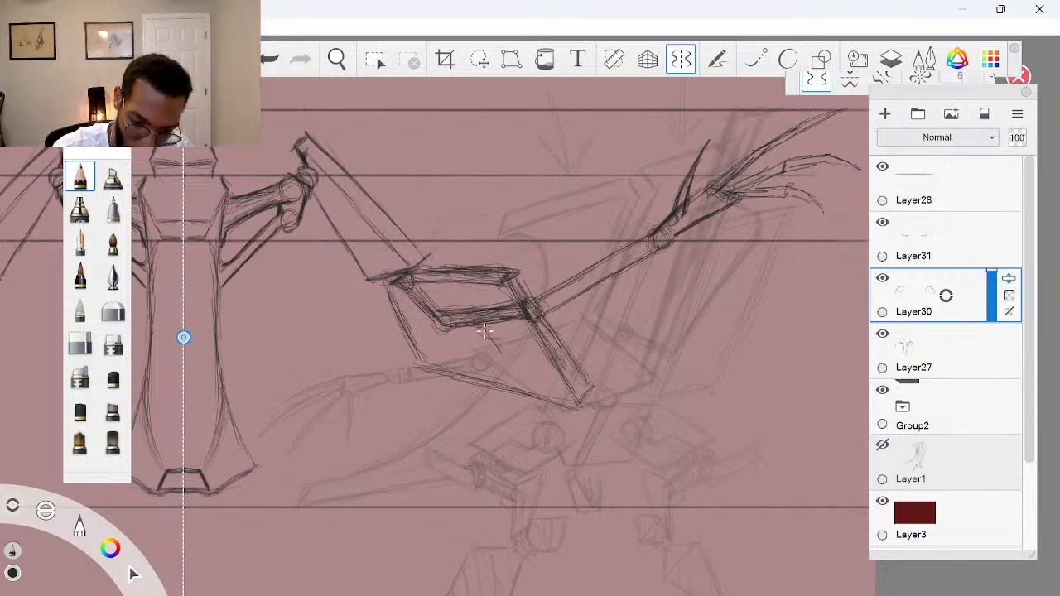
pyautogui.moveTo(485, 332)
pyautogui.mouseDown()
pyautogui.moveTo(541, 408)
pyautogui.moveTo(544, 408)
pyautogui.mouseUp()
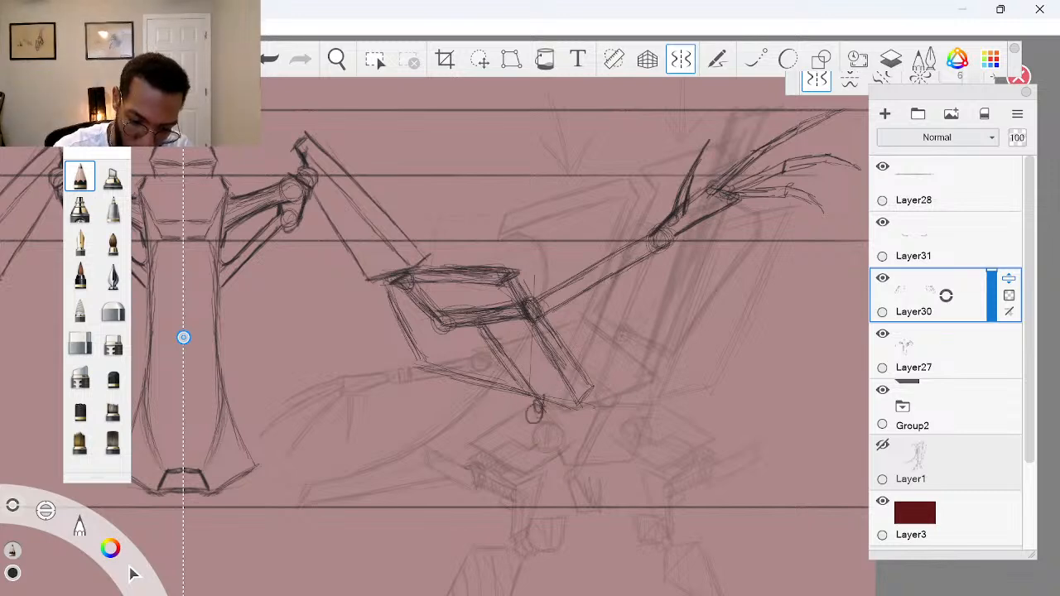
pyautogui.moveTo(525, 382); pyautogui.dragTo(539, 398)
pyautogui.moveTo(513, 365)
pyautogui.mouseDown()
pyautogui.moveTo(547, 409)
pyautogui.moveTo(532, 408)
pyautogui.mouseUp()
pyautogui.moveTo(505, 371); pyautogui.dragTo(530, 406)
pyautogui.moveTo(514, 387); pyautogui.dragTo(478, 323)
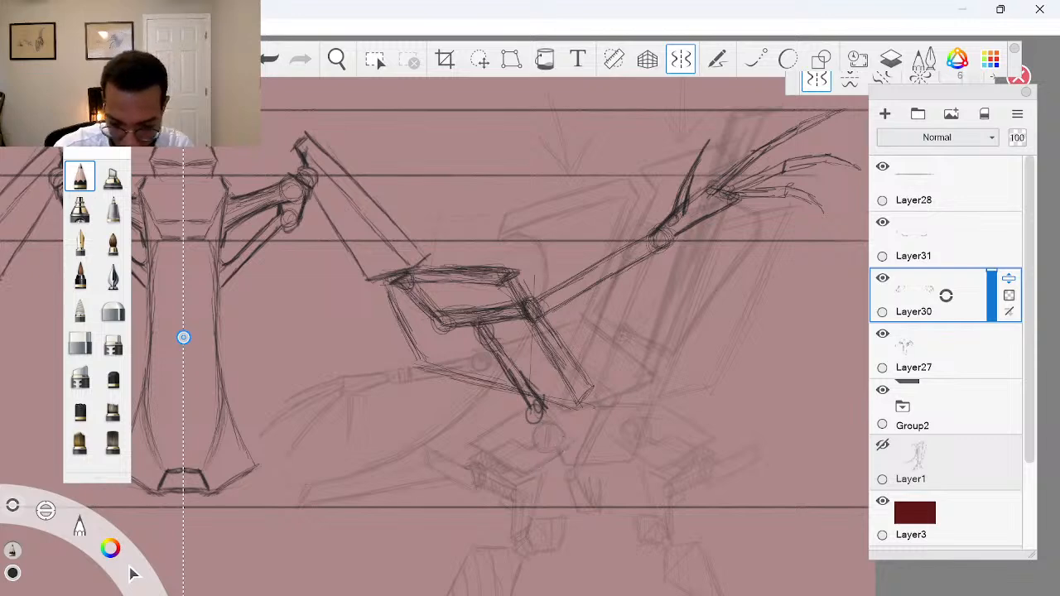
# Sketch thin secondary forearms sloping outward from the elbows, with small clawed hands hanging down to the lowest guide line
pyautogui.moveTo(538, 424)
pyautogui.mouseDown()
pyautogui.moveTo(531, 467)
pyautogui.moveTo(543, 453)
pyautogui.moveTo(544, 469)
pyautogui.moveTo(525, 490)
pyautogui.moveTo(578, 438)
pyautogui.moveTo(551, 426)
pyautogui.moveTo(585, 438)
pyautogui.moveTo(550, 412)
pyautogui.moveTo(619, 450)
pyautogui.moveTo(582, 437)
pyautogui.moveTo(617, 453)
pyautogui.moveTo(591, 501)
pyautogui.moveTo(621, 497)
pyautogui.moveTo(614, 457)
pyautogui.moveTo(620, 484)
pyautogui.mouseUp()
pyautogui.hotkey('ctrl', 'z')
pyautogui.moveTo(603, 449); pyautogui.dragTo(600, 489)
pyautogui.moveTo(604, 451)
pyautogui.mouseDown()
pyautogui.moveTo(597, 499)
pyautogui.moveTo(581, 504)
pyautogui.mouseUp()
pyautogui.moveTo(598, 495)
pyautogui.mouseDown()
pyautogui.moveTo(577, 505)
pyautogui.moveTo(596, 489)
pyautogui.moveTo(571, 492)
pyautogui.moveTo(579, 474)
pyautogui.moveTo(620, 498)
pyautogui.moveTo(590, 502)
pyautogui.mouseUp()
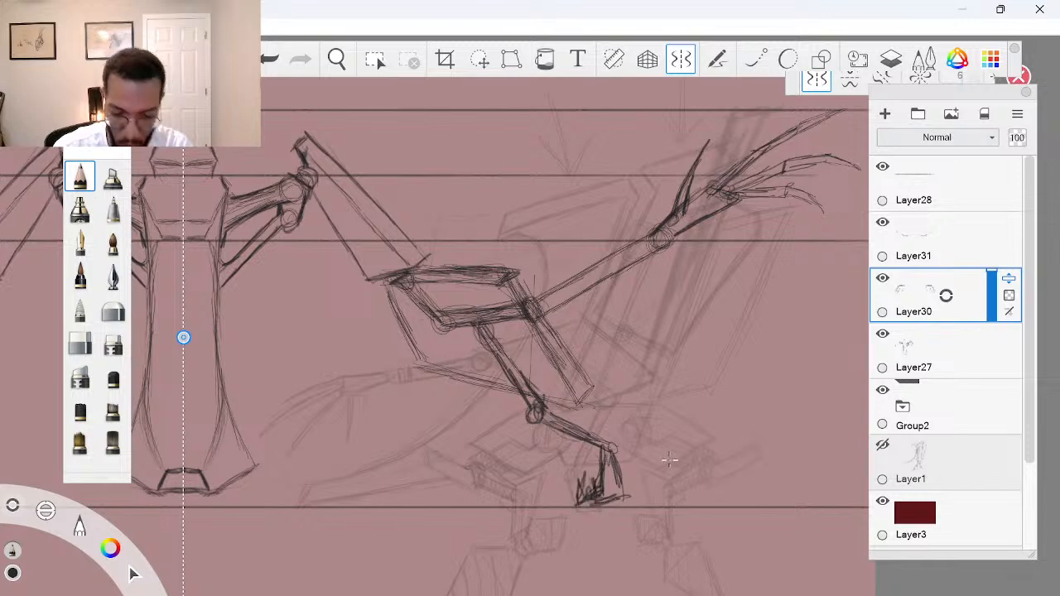
# Review the whole front view and toggle the visibility of Layer27, Layer31 and Layer30 to identify what each contains
pyautogui.press('space')
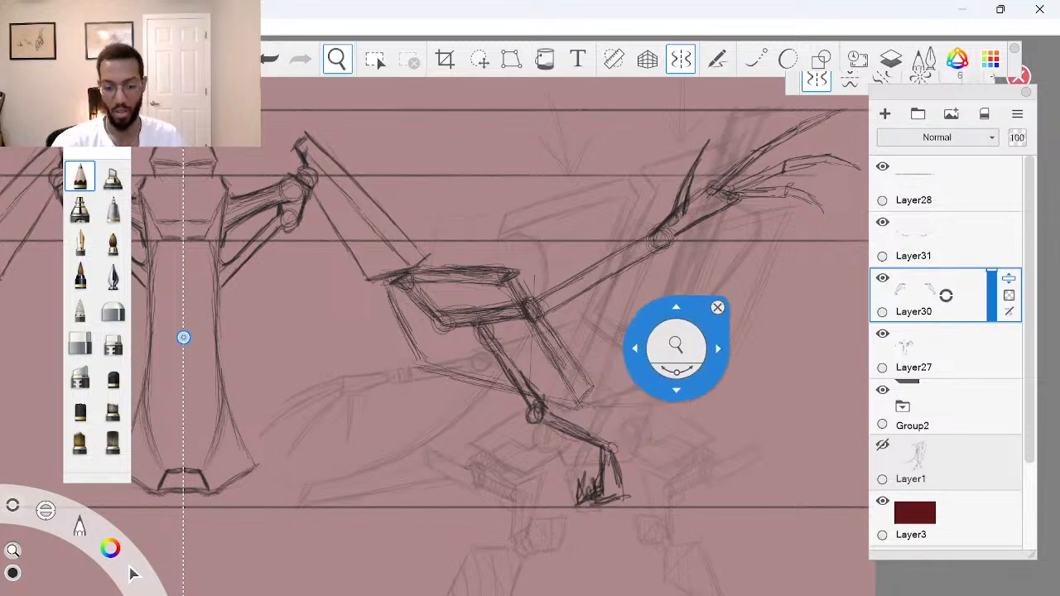
pyautogui.moveTo(677, 348)
pyautogui.mouseDown()
pyautogui.moveTo(615, 355)
pyautogui.moveTo(620, 412)
pyautogui.mouseUp()
pyautogui.moveTo(617, 458); pyautogui.dragTo(683, 445)
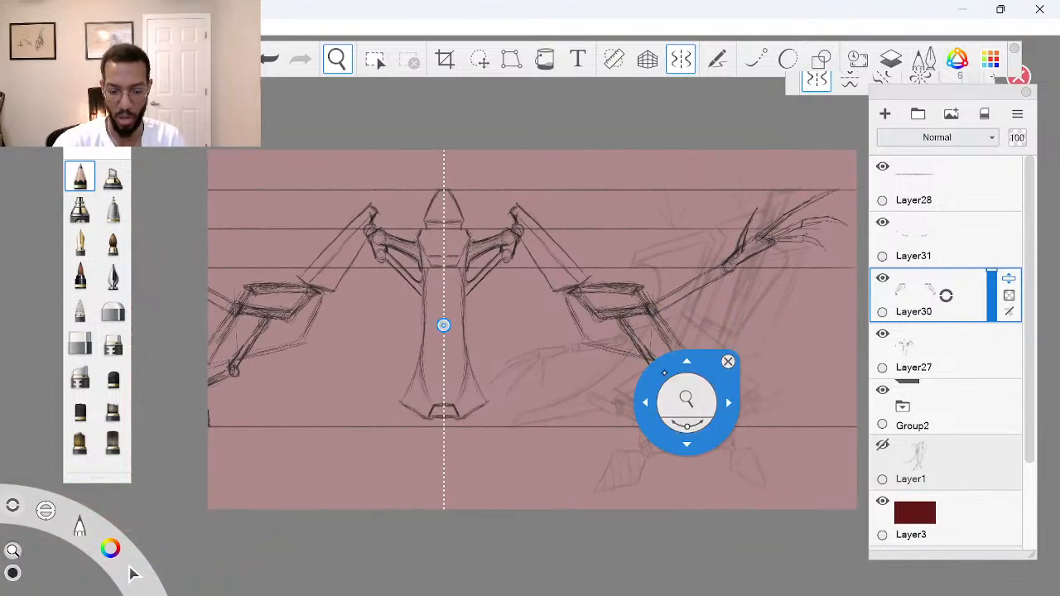
pyautogui.moveTo(665, 366); pyautogui.dragTo(670, 367)
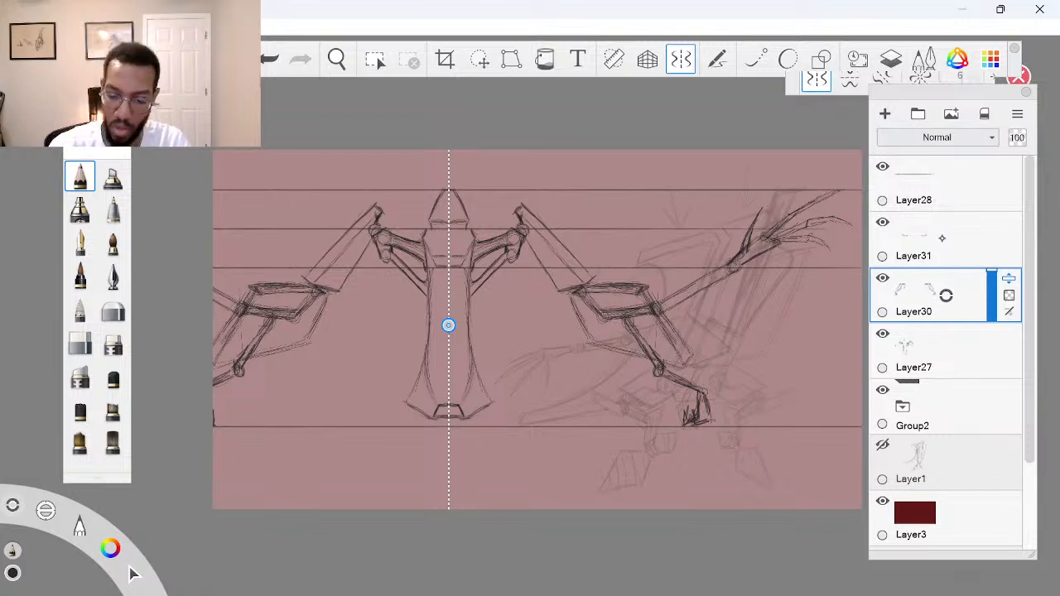
pyautogui.click(946, 356)
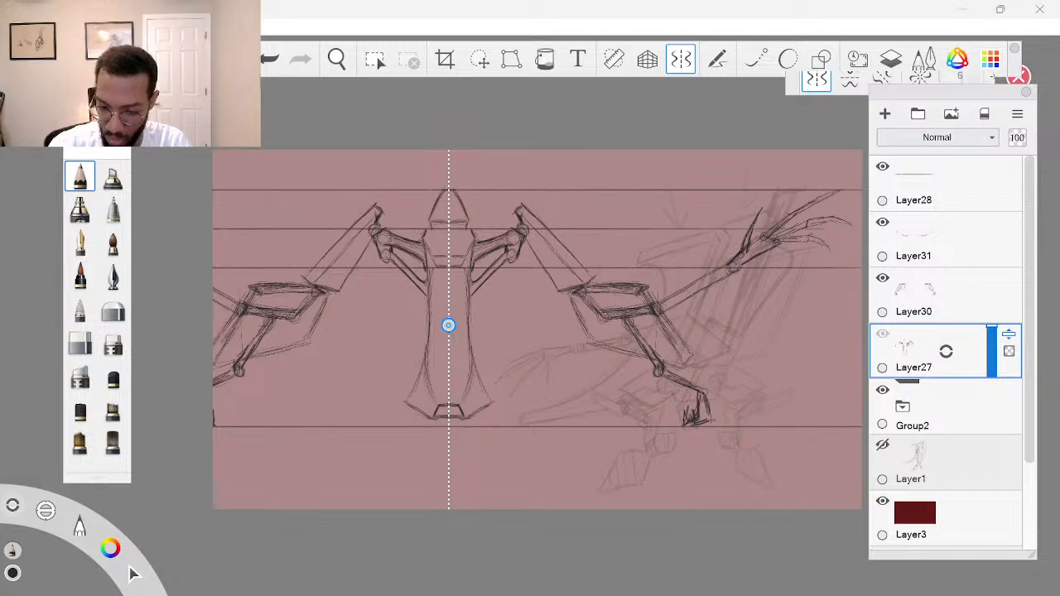
pyautogui.click(882, 334)
pyautogui.click(883, 335)
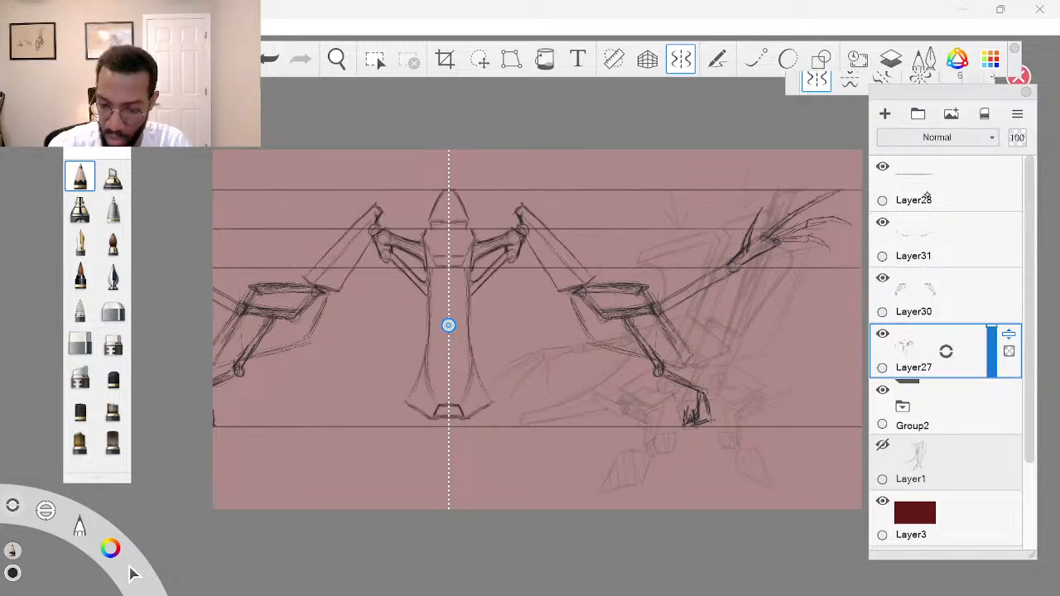
pyautogui.click(882, 222)
pyautogui.click(882, 222)
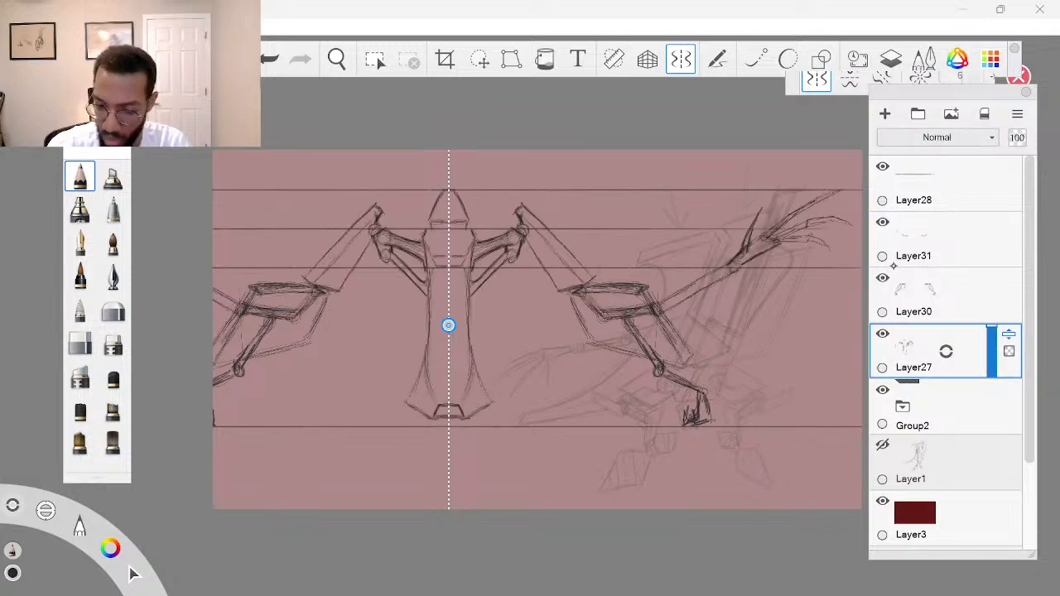
pyautogui.click(882, 278)
pyautogui.click(882, 278)
# On Layer30, darken the inner, lower and outer edges of the wide panels, and make Layer31 the active layer
pyautogui.click(948, 292)
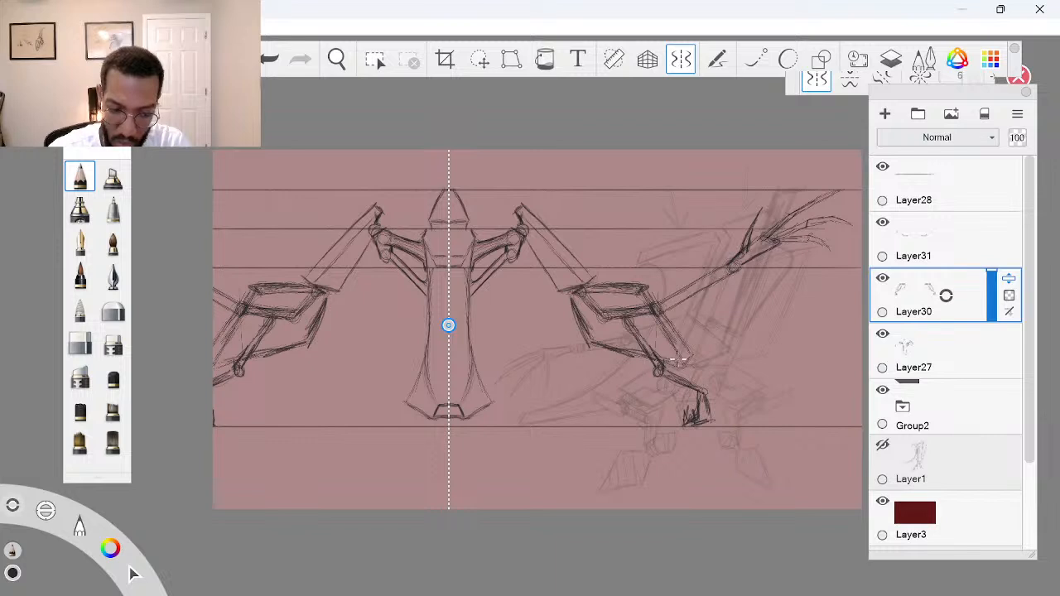
pyautogui.moveTo(666, 320); pyautogui.dragTo(686, 360)
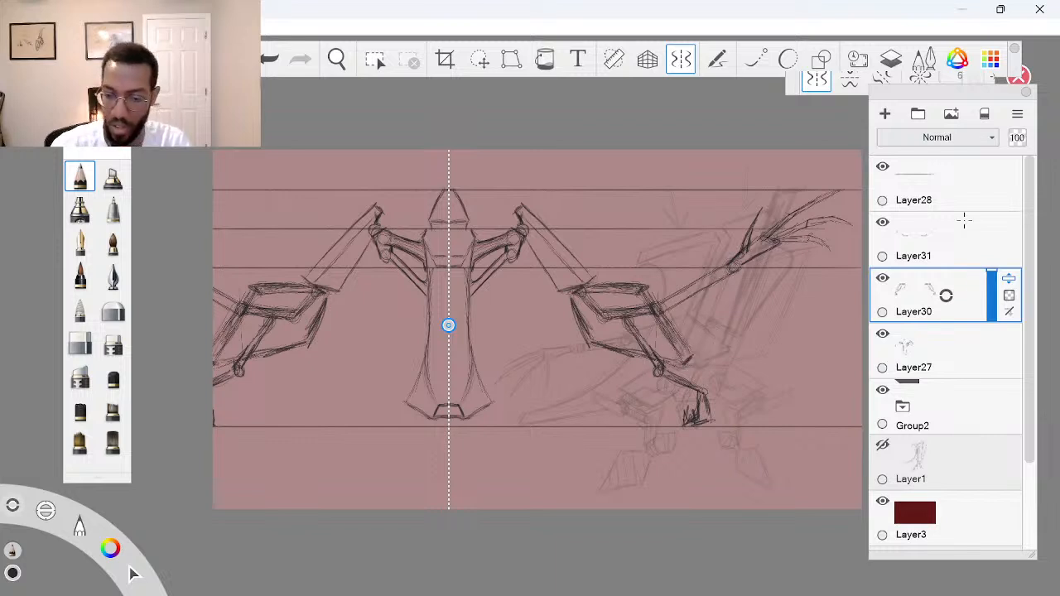
pyautogui.click(927, 184)
pyautogui.click(927, 240)
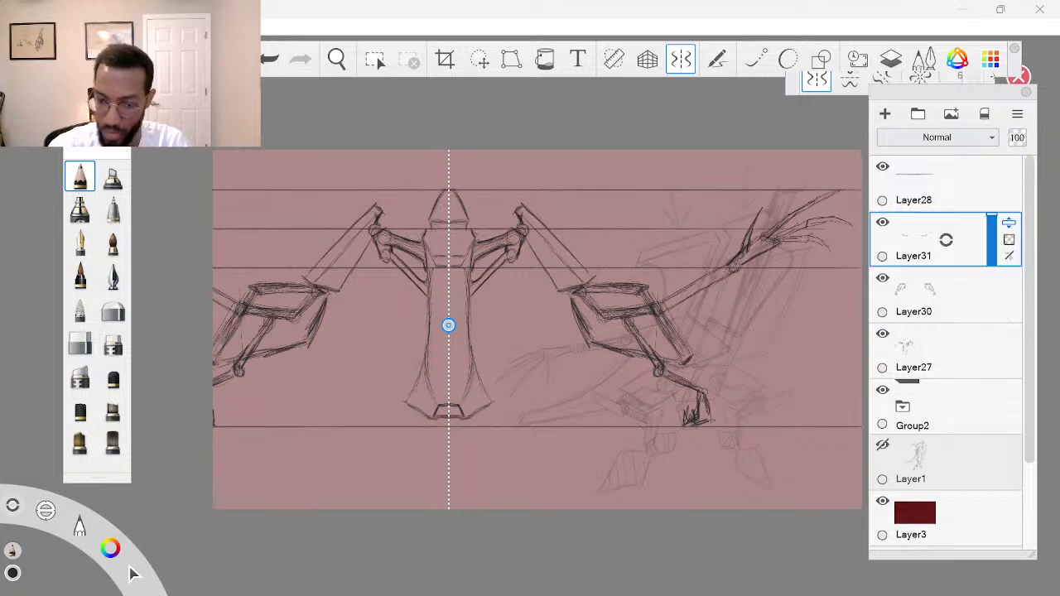
# Create a new layer group above Layer31 and put Layer31, Layer30 and Layer27 inside it
pyautogui.click(918, 114)
pyautogui.click(928, 296)
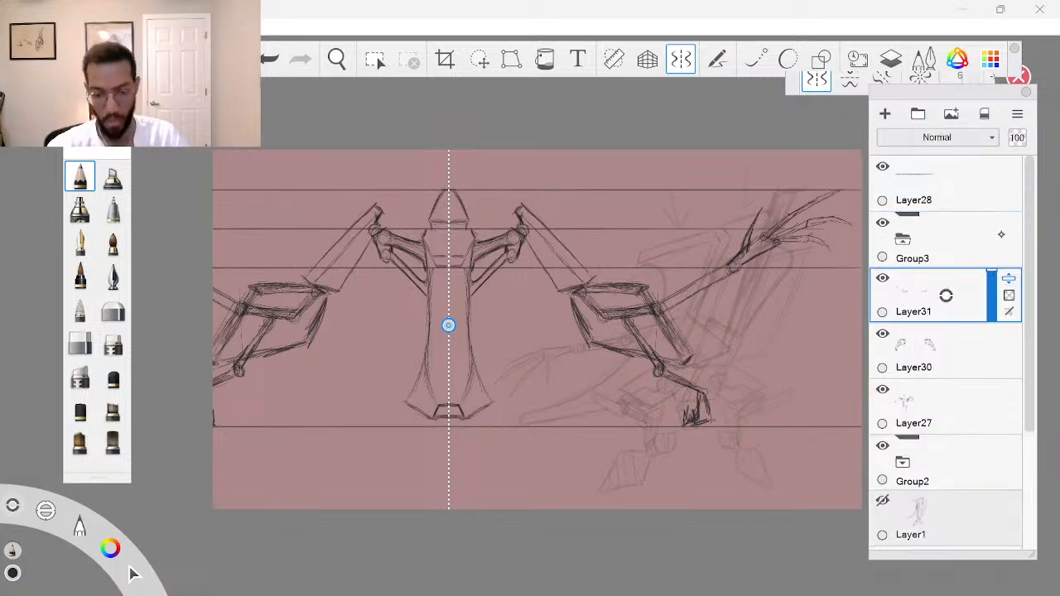
pyautogui.click(965, 238)
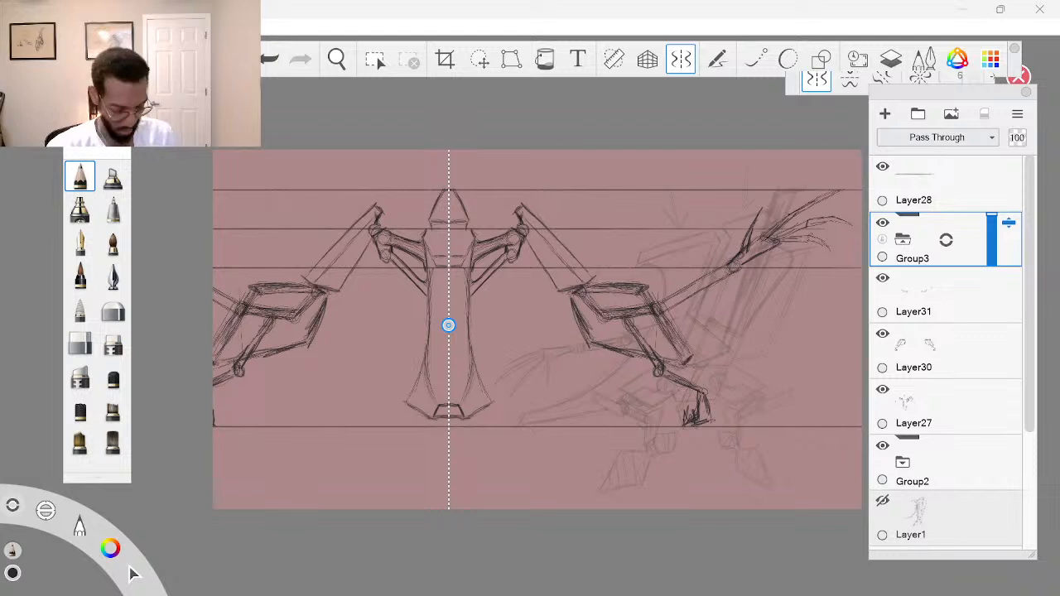
pyautogui.click(928, 296)
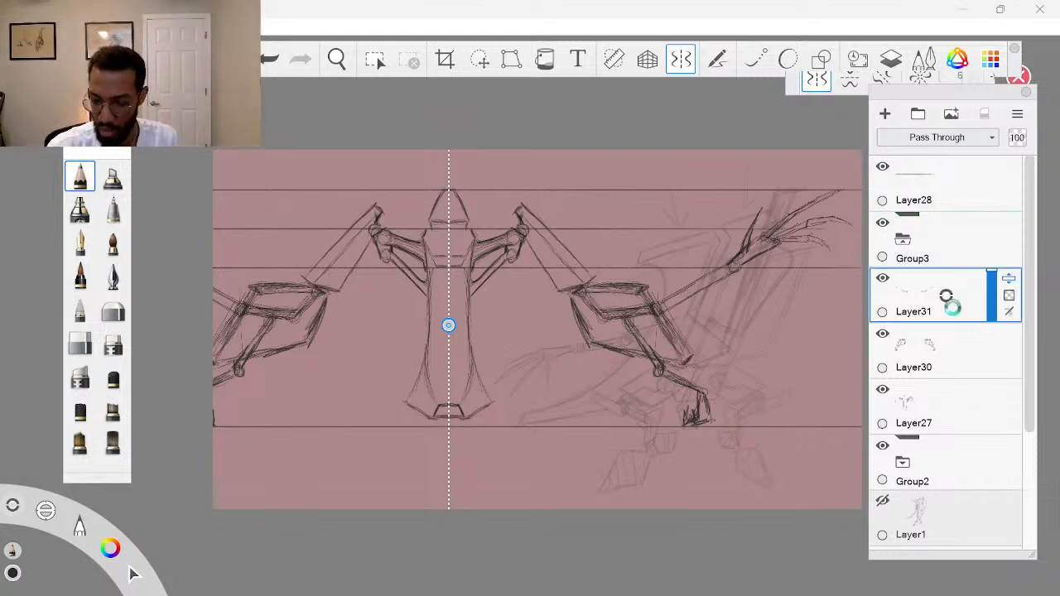
pyautogui.keyDown('shift'); pyautogui.click(967, 406); pyautogui.keyUp('shift')
pyautogui.moveTo(1009, 286); pyautogui.dragTo(981, 240)
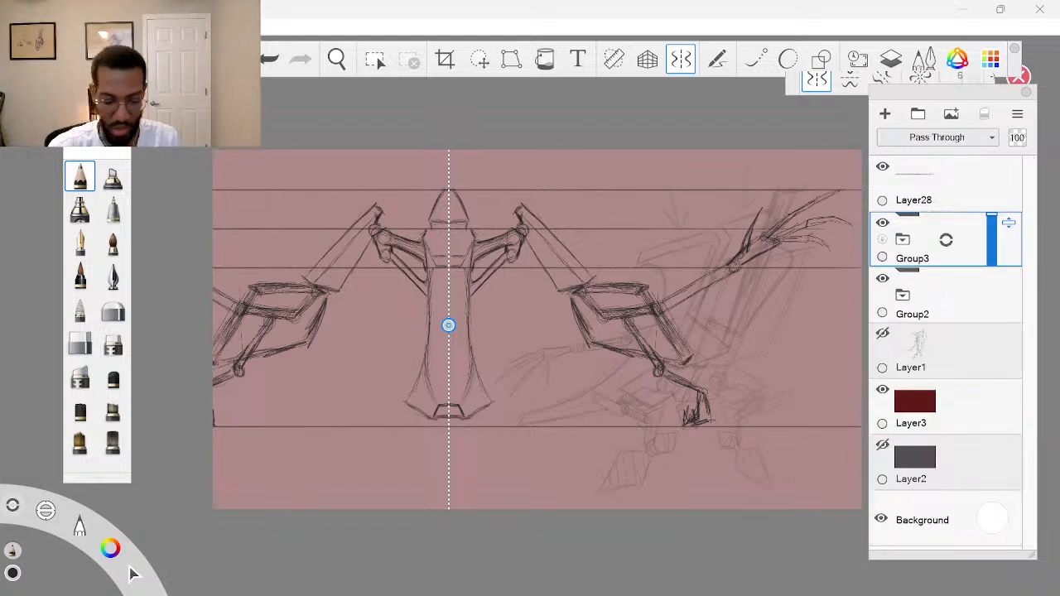
# Scale down the grouped front view and move it sideways so both long clawed arms fit within the canvas
pyautogui.moveTo(133, 574); pyautogui.dragTo(100, 547)
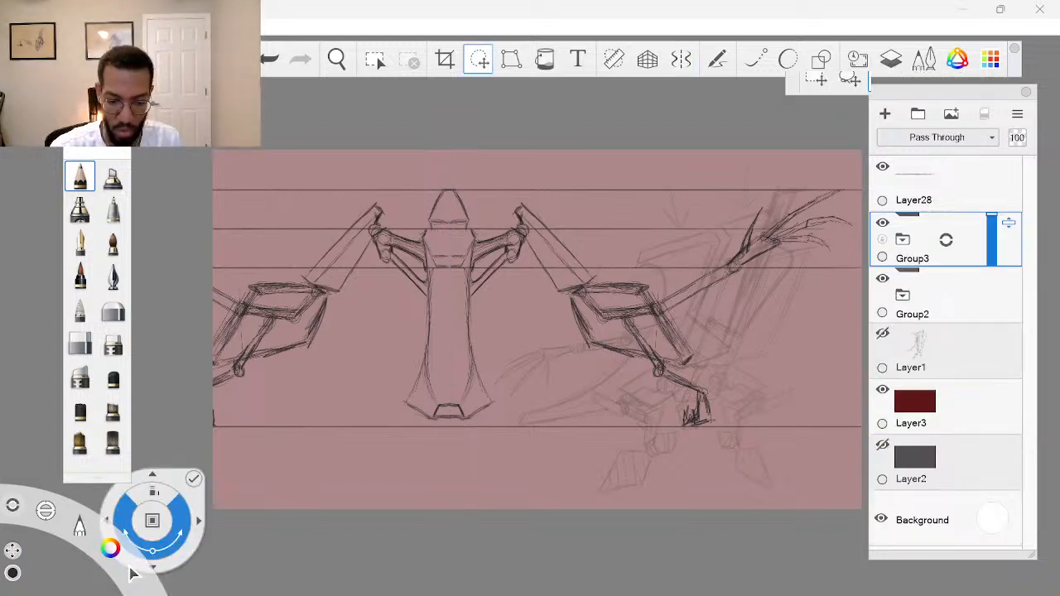
pyautogui.moveTo(637, 377)
pyautogui.mouseDown()
pyautogui.moveTo(738, 381)
pyautogui.moveTo(688, 369)
pyautogui.moveTo(674, 378)
pyautogui.mouseUp()
pyautogui.moveTo(783, 411)
pyautogui.mouseDown()
pyautogui.moveTo(758, 408)
pyautogui.moveTo(767, 386)
pyautogui.moveTo(769, 401)
pyautogui.mouseUp()
pyautogui.click(774, 343)
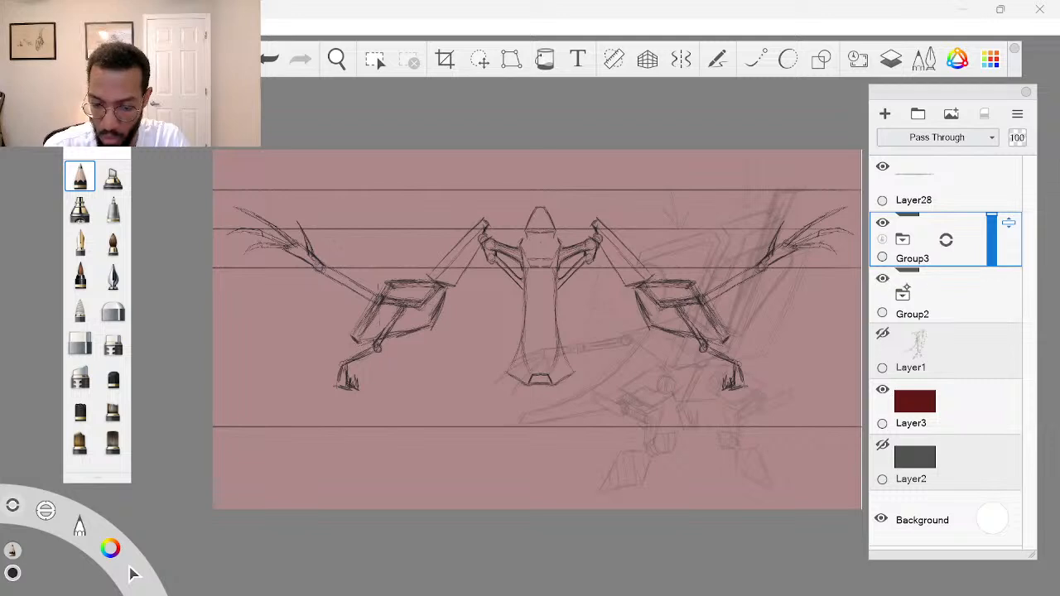
# Lower the opacity of Group2 to 6 and toggle Group3's visibility to compare the sketches
pyautogui.click(953, 343)
pyautogui.click(911, 309)
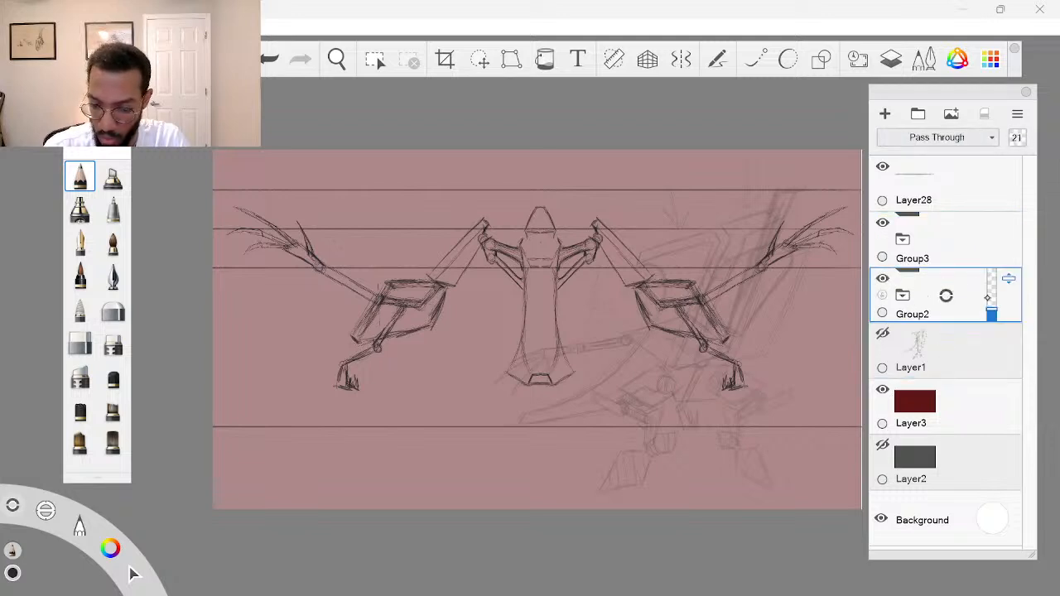
pyautogui.moveTo(991, 316); pyautogui.dragTo(991, 319)
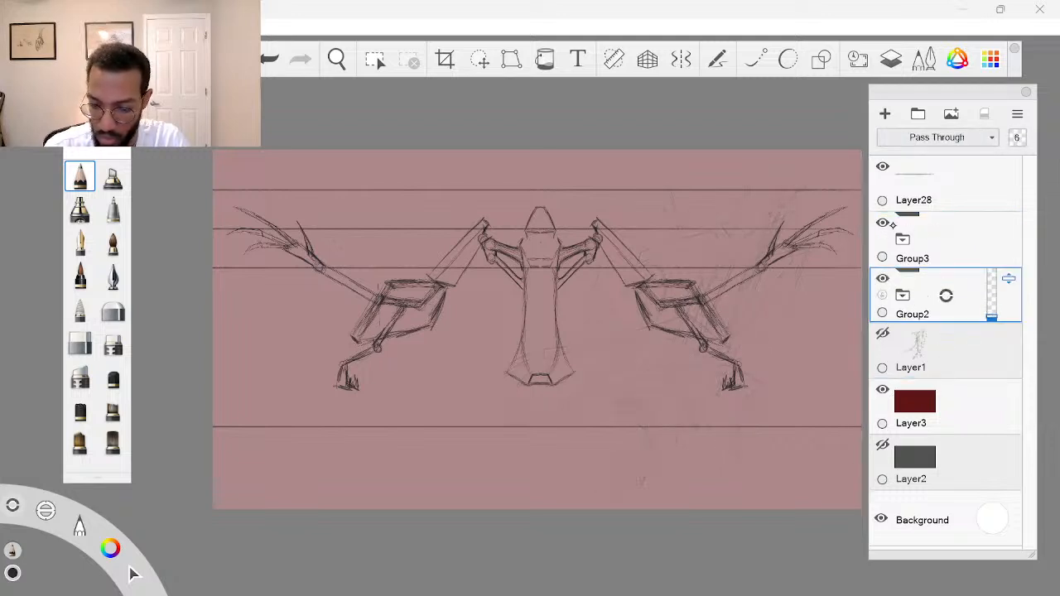
pyautogui.click(883, 222)
pyautogui.click(883, 222)
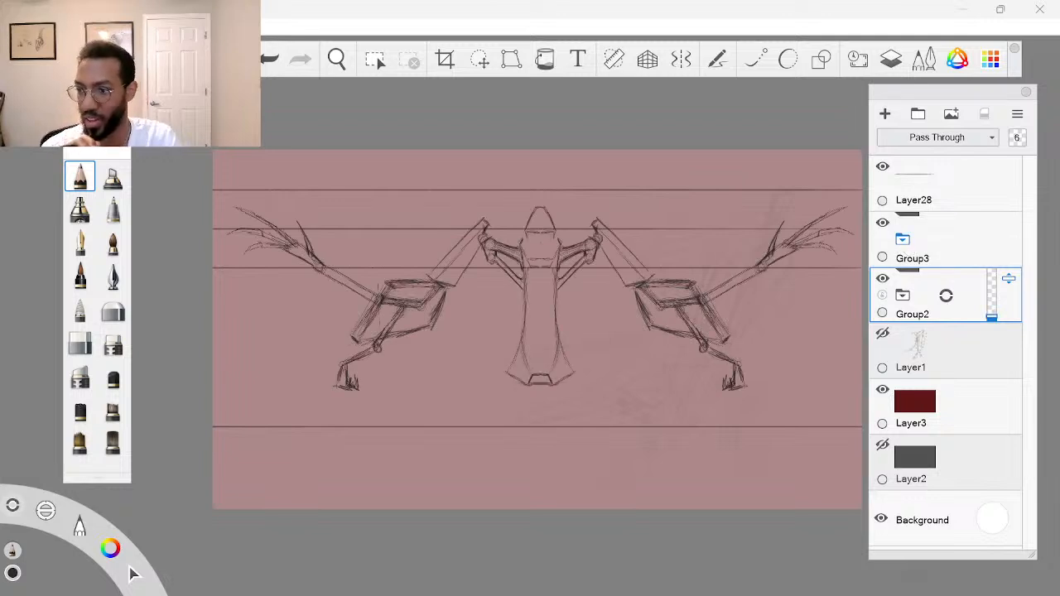
# Make Layer31 in Group3 active, enable vertical symmetry and align its axis with the centre of the robot's body
pyautogui.click(903, 240)
pyautogui.click(957, 297)
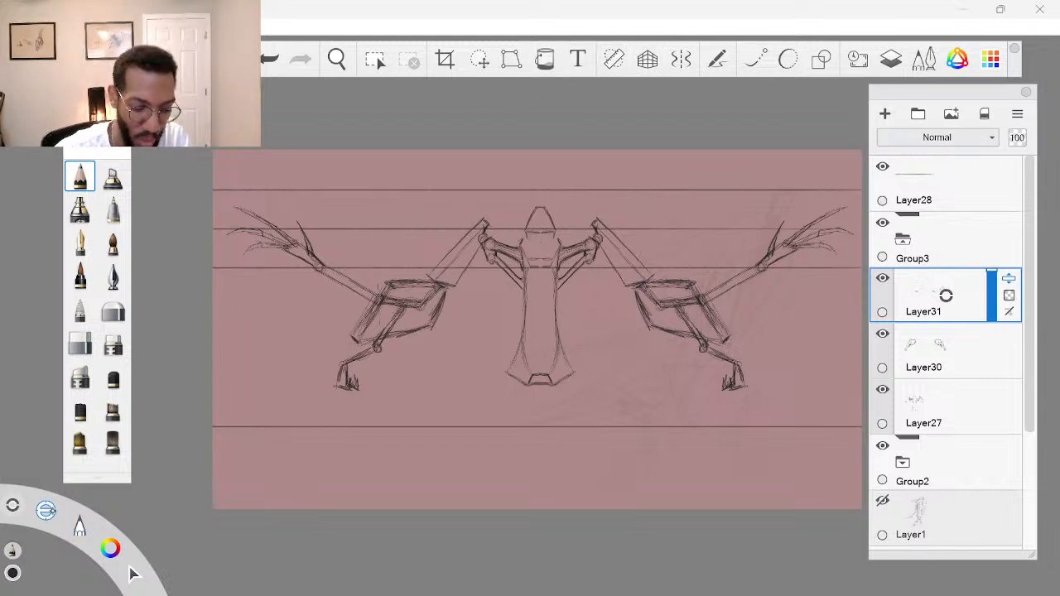
pyautogui.click(50, 510)
pyautogui.moveTo(46, 511); pyautogui.dragTo(10, 511)
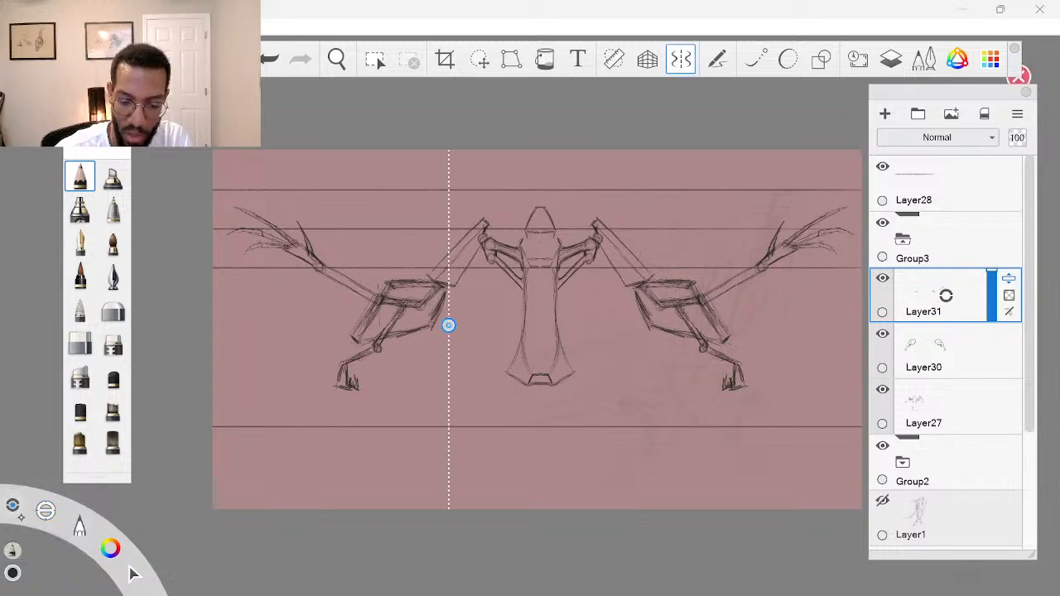
pyautogui.moveTo(448, 325); pyautogui.dragTo(540, 310)
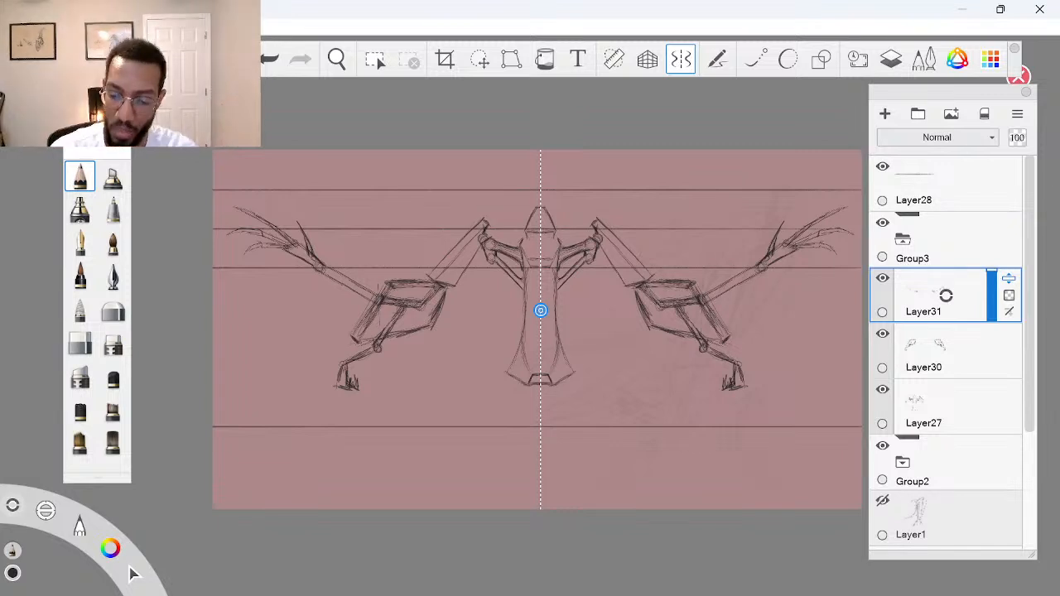
# Collapse Group3 and toggle its visibility to check that it holds the whole front view
pyautogui.click(902, 240)
pyautogui.click(902, 240)
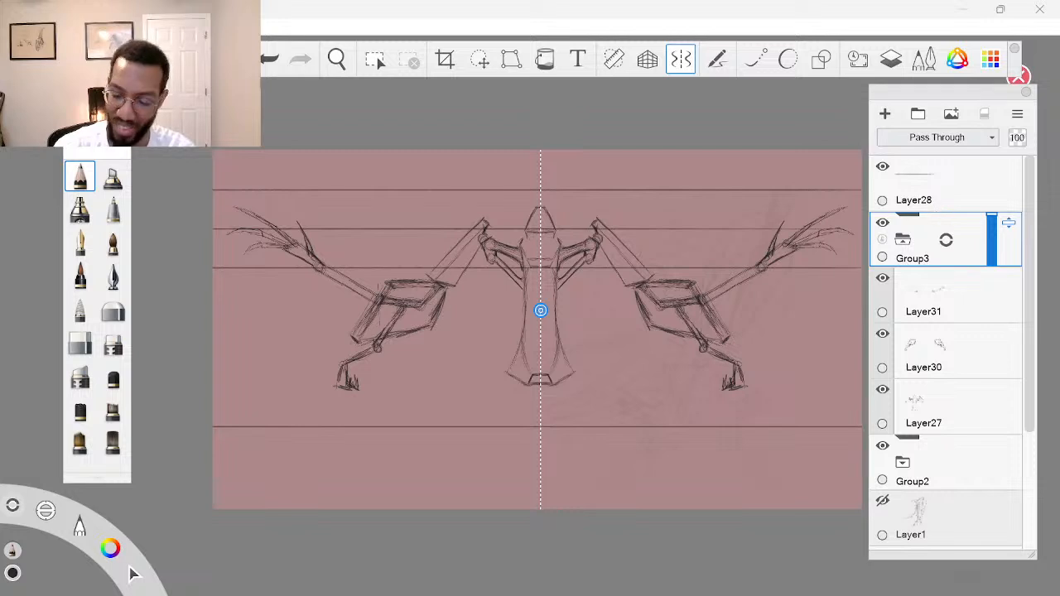
pyautogui.click(902, 240)
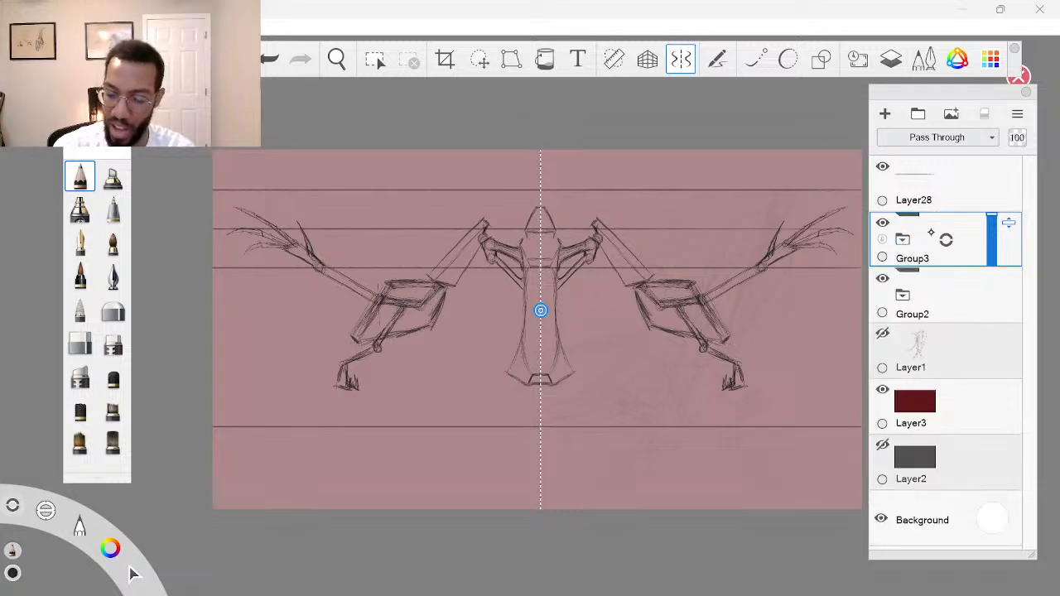
pyautogui.click(882, 223)
pyautogui.click(882, 223)
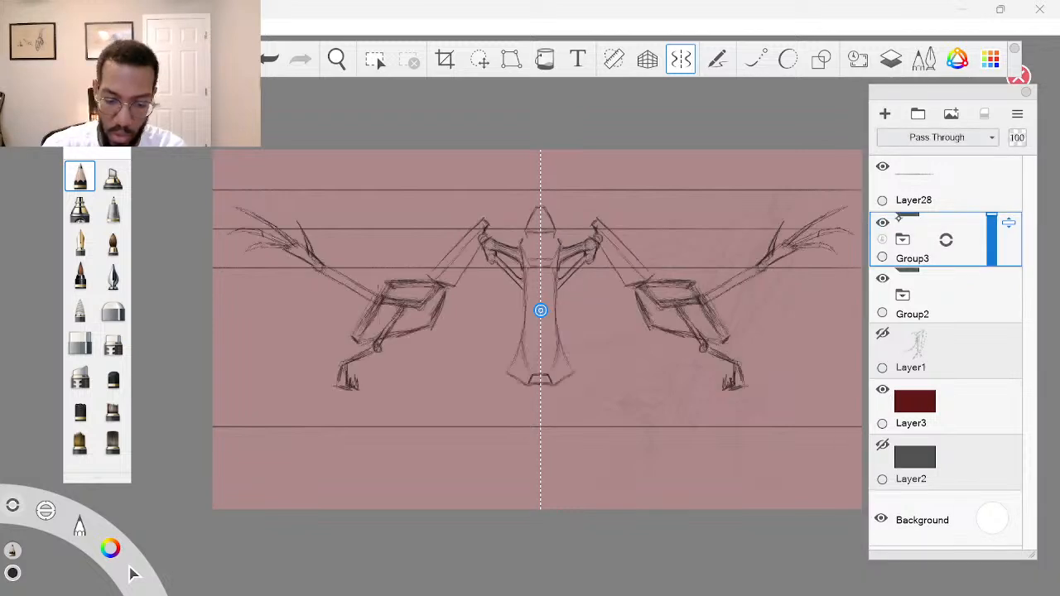
# Add a layer above Layer31 in Group3 and sketch the torso's top edge and the lower body's curved inner sides
pyautogui.click(902, 239)
pyautogui.click(924, 298)
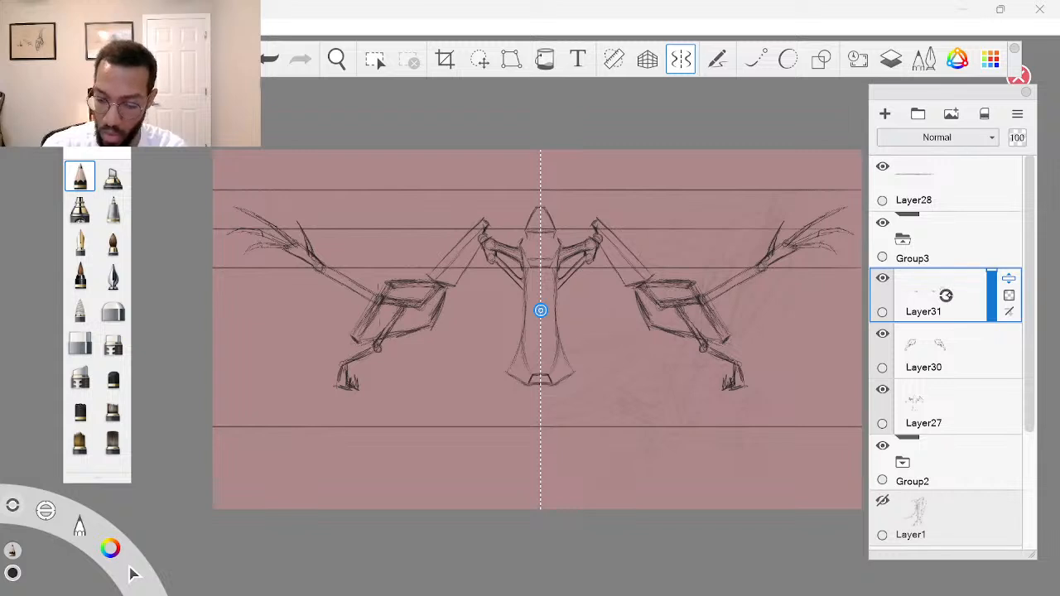
pyautogui.moveTo(947, 296); pyautogui.dragTo(952, 267)
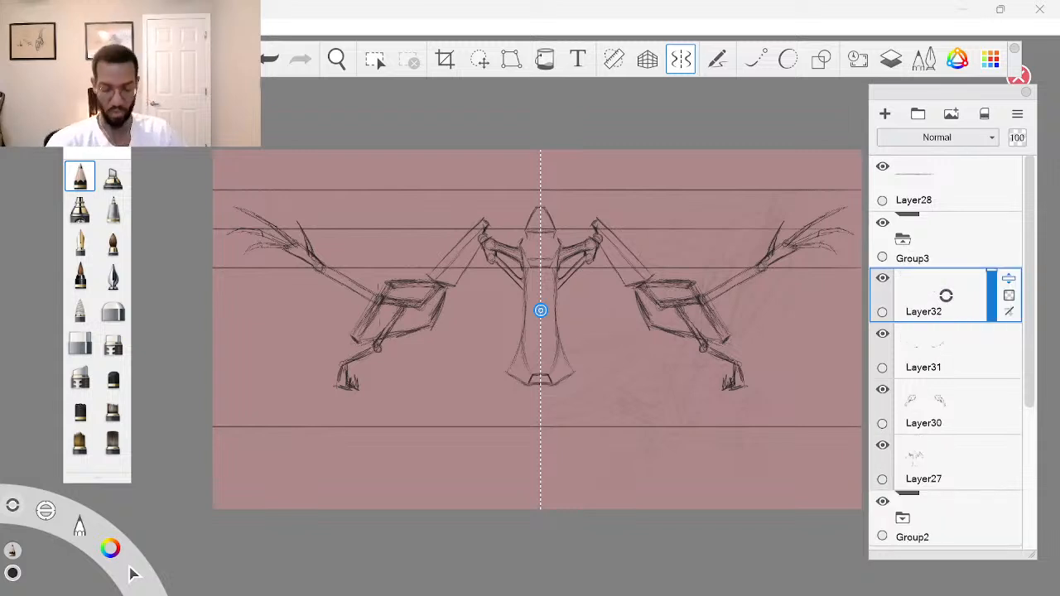
pyautogui.press('space')
pyautogui.moveTo(594, 351)
pyautogui.mouseDown()
pyautogui.moveTo(689, 347)
pyautogui.moveTo(707, 332)
pyautogui.moveTo(690, 409)
pyautogui.mouseUp()
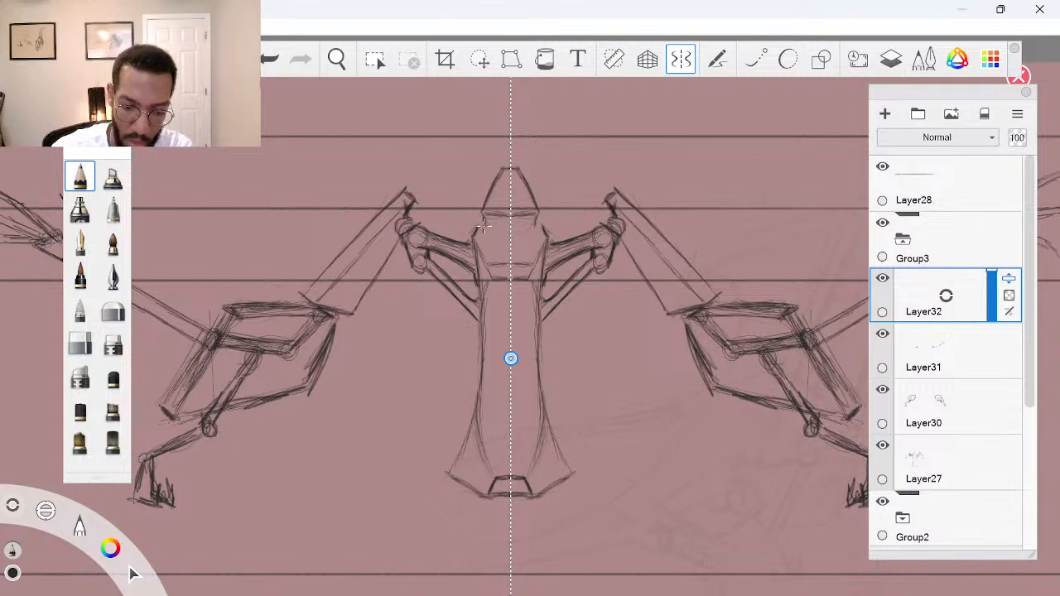
pyautogui.moveTo(477, 228); pyautogui.dragTo(523, 225)
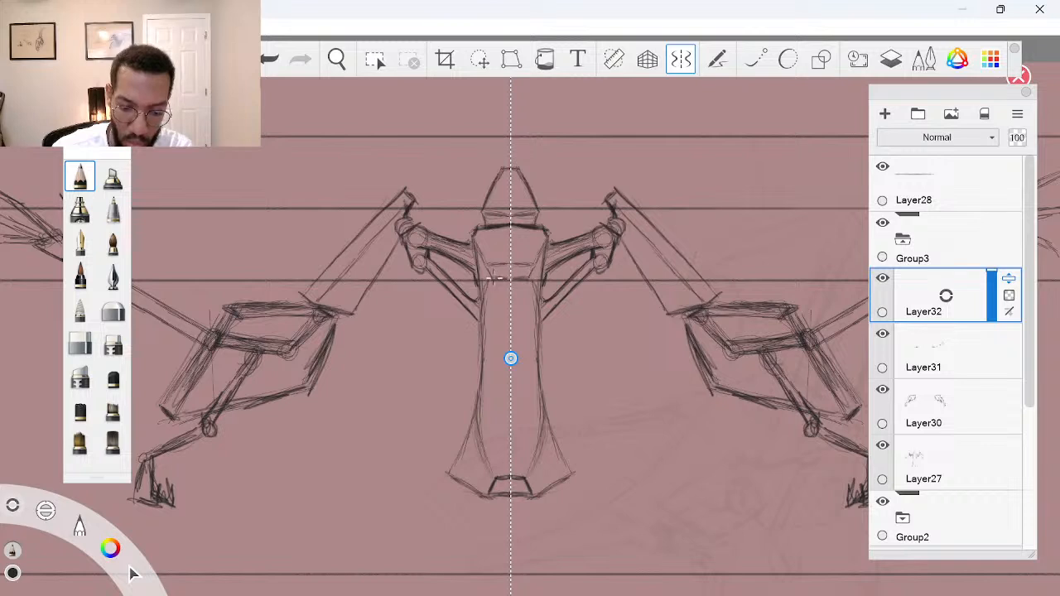
pyautogui.moveTo(528, 470)
pyautogui.mouseDown()
pyautogui.moveTo(541, 419)
pyautogui.moveTo(541, 333)
pyautogui.mouseUp()
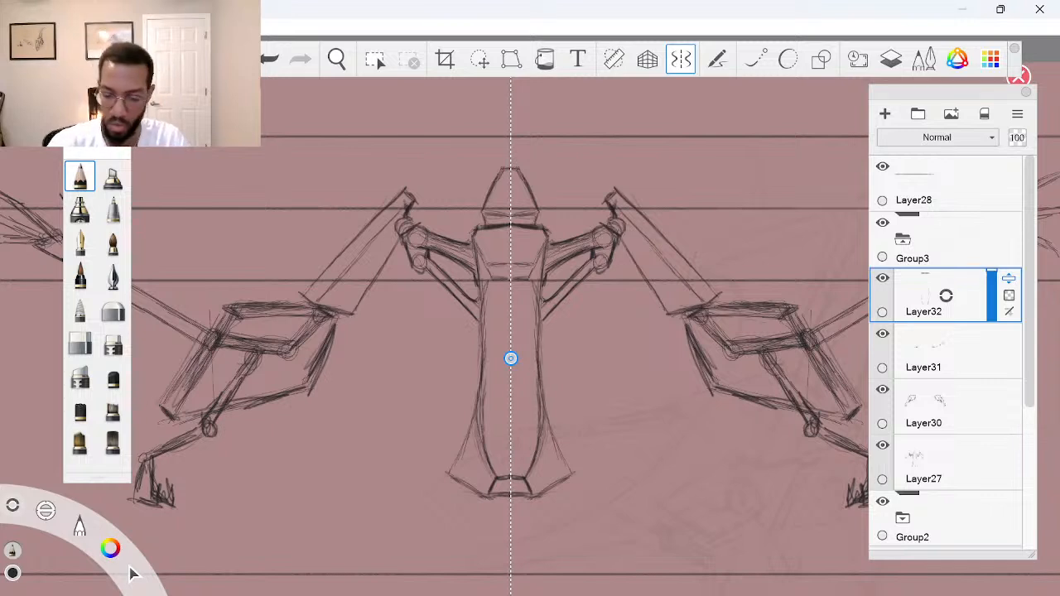
# Add a layer above Layer32 and sketch mirrored, outward-slanting thigh panels beside the flared lower end of the body
pyautogui.moveTo(949, 303); pyautogui.dragTo(948, 278)
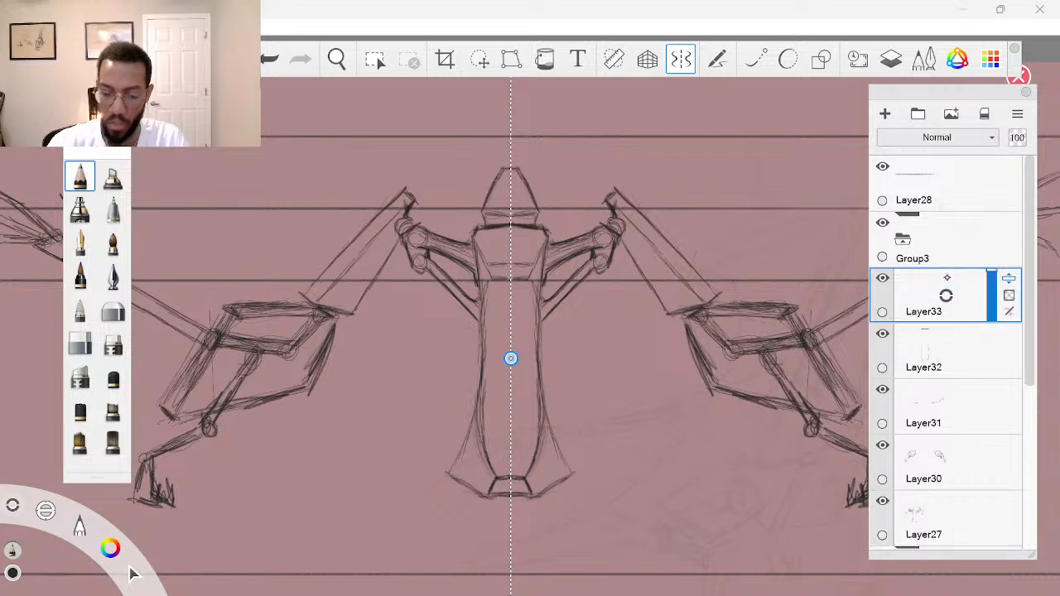
pyautogui.press('space')
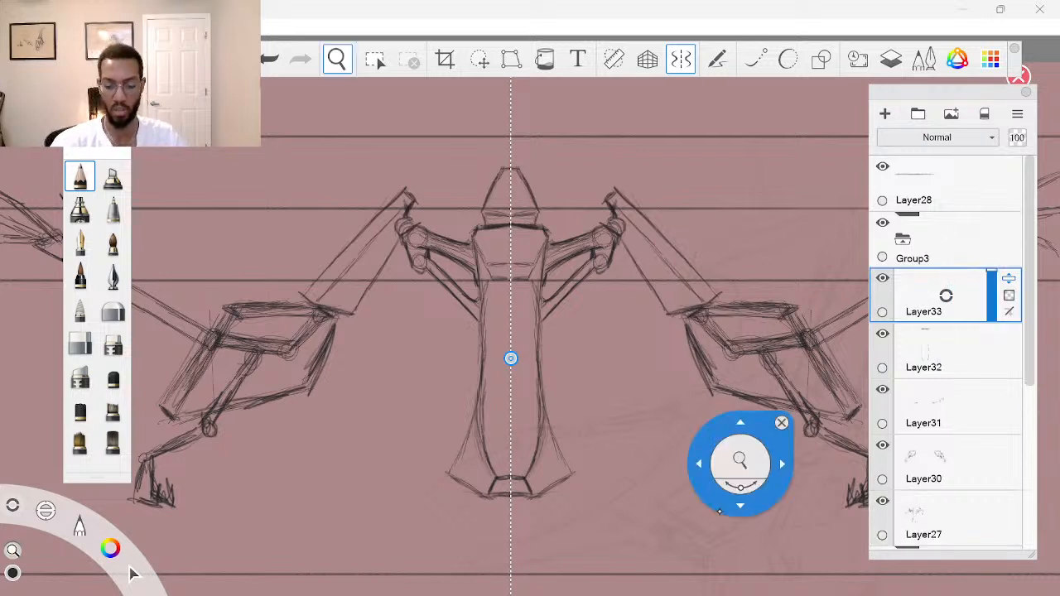
pyautogui.moveTo(710, 538); pyautogui.dragTo(727, 450)
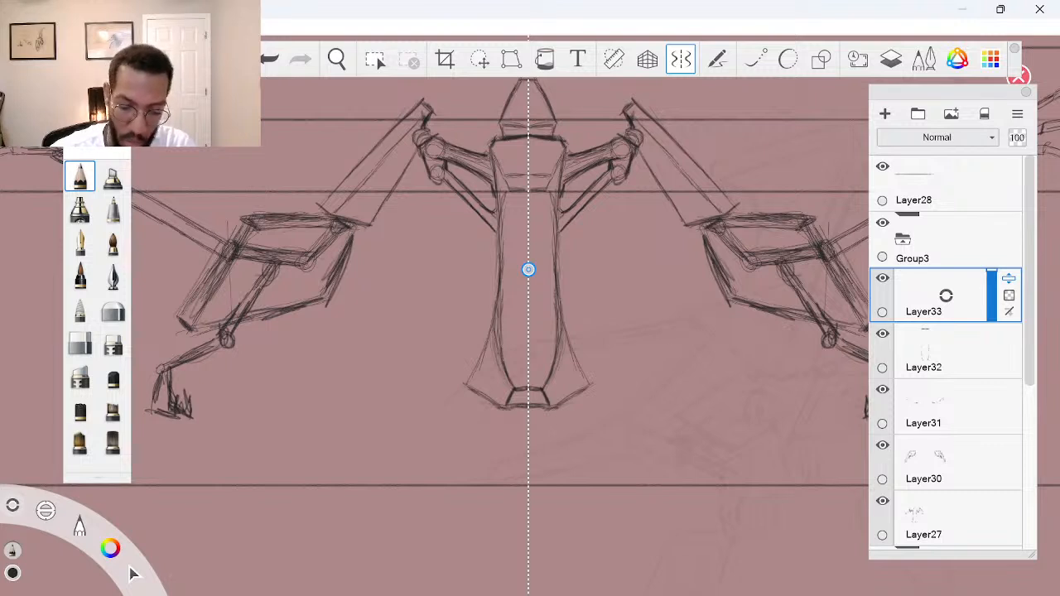
pyautogui.moveTo(444, 349); pyautogui.dragTo(432, 381)
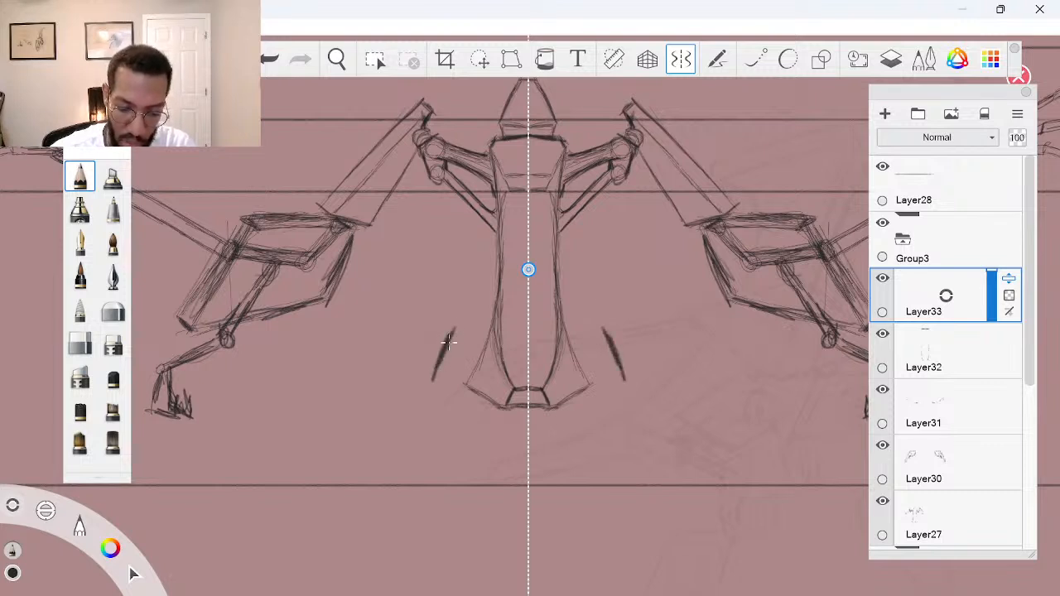
pyautogui.moveTo(456, 321)
pyautogui.mouseDown()
pyautogui.moveTo(397, 388)
pyautogui.moveTo(404, 396)
pyautogui.moveTo(425, 397)
pyautogui.moveTo(439, 370)
pyautogui.moveTo(455, 339)
pyautogui.moveTo(443, 319)
pyautogui.moveTo(457, 324)
pyautogui.moveTo(445, 378)
pyautogui.moveTo(424, 401)
pyautogui.moveTo(464, 374)
pyautogui.moveTo(480, 331)
pyautogui.moveTo(462, 335)
pyautogui.moveTo(475, 332)
pyautogui.moveTo(422, 398)
pyautogui.mouseUp()
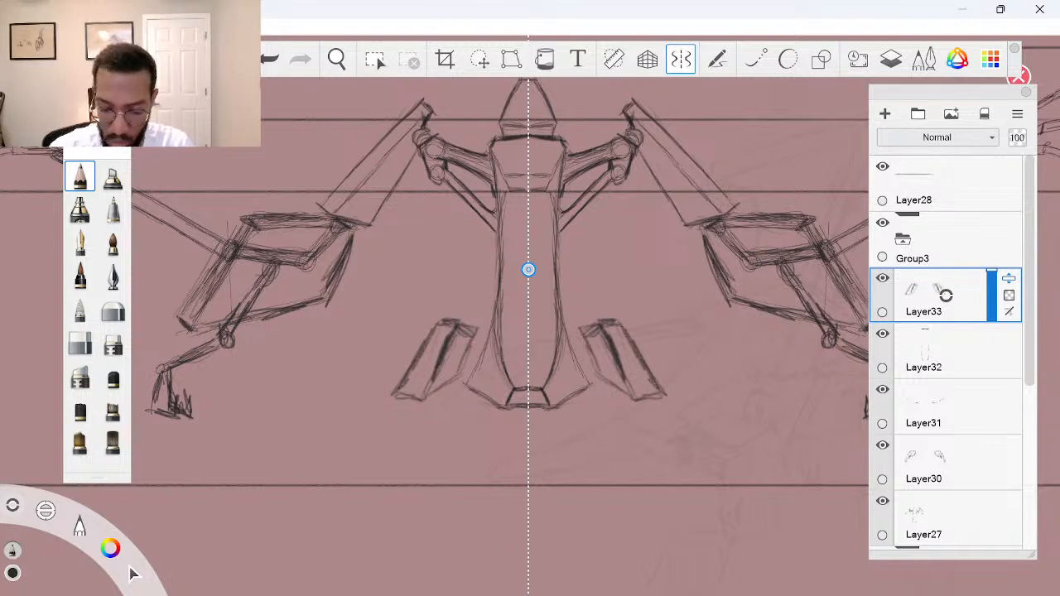
# Sketch short knee links below the thighs, with tapered plates projecting outward and segments angling back toward the body
pyautogui.moveTo(404, 394)
pyautogui.mouseDown()
pyautogui.moveTo(412, 404)
pyautogui.moveTo(397, 409)
pyautogui.moveTo(437, 394)
pyautogui.moveTo(427, 408)
pyautogui.moveTo(450, 382)
pyautogui.mouseUp()
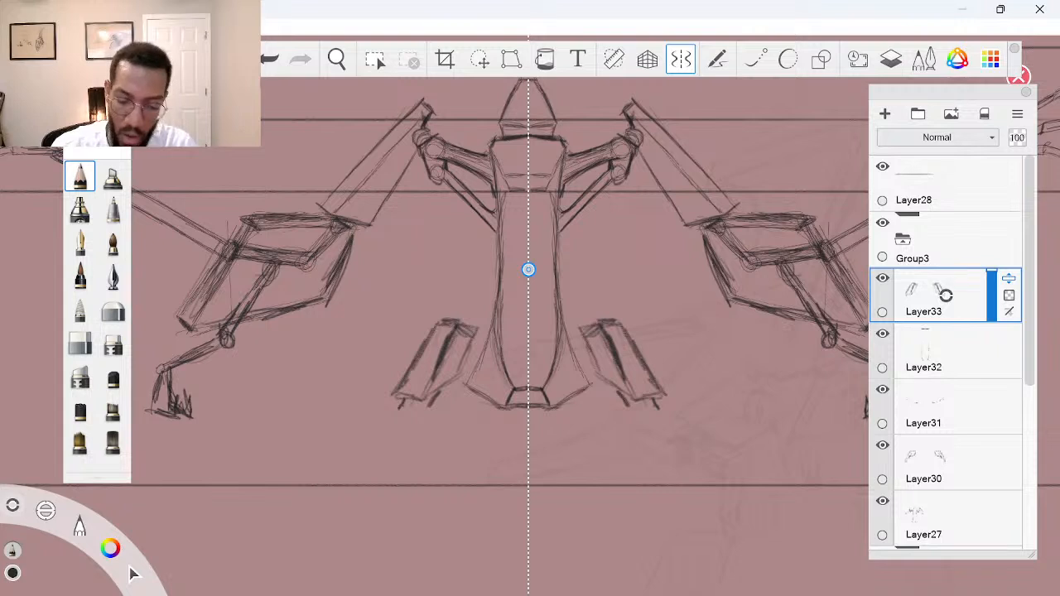
pyautogui.moveTo(396, 418)
pyautogui.mouseDown()
pyautogui.moveTo(344, 433)
pyautogui.moveTo(404, 442)
pyautogui.moveTo(419, 425)
pyautogui.moveTo(406, 433)
pyautogui.moveTo(415, 414)
pyautogui.moveTo(439, 420)
pyautogui.mouseUp()
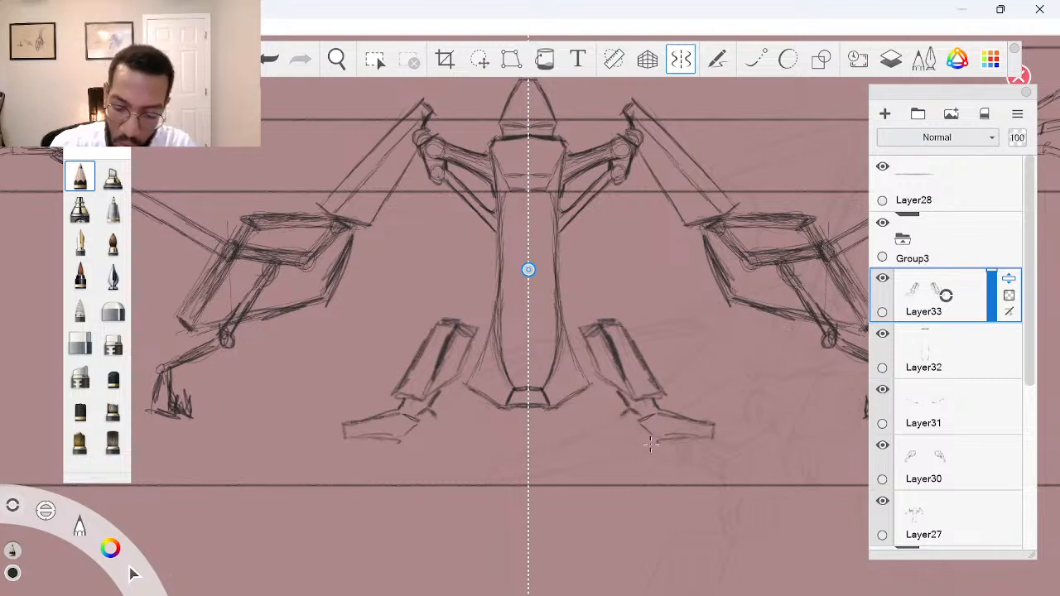
pyautogui.moveTo(650, 444)
pyautogui.mouseDown()
pyautogui.moveTo(646, 430)
pyautogui.moveTo(619, 449)
pyautogui.moveTo(621, 425)
pyautogui.moveTo(610, 426)
pyautogui.moveTo(607, 453)
pyautogui.moveTo(626, 451)
pyautogui.mouseUp()
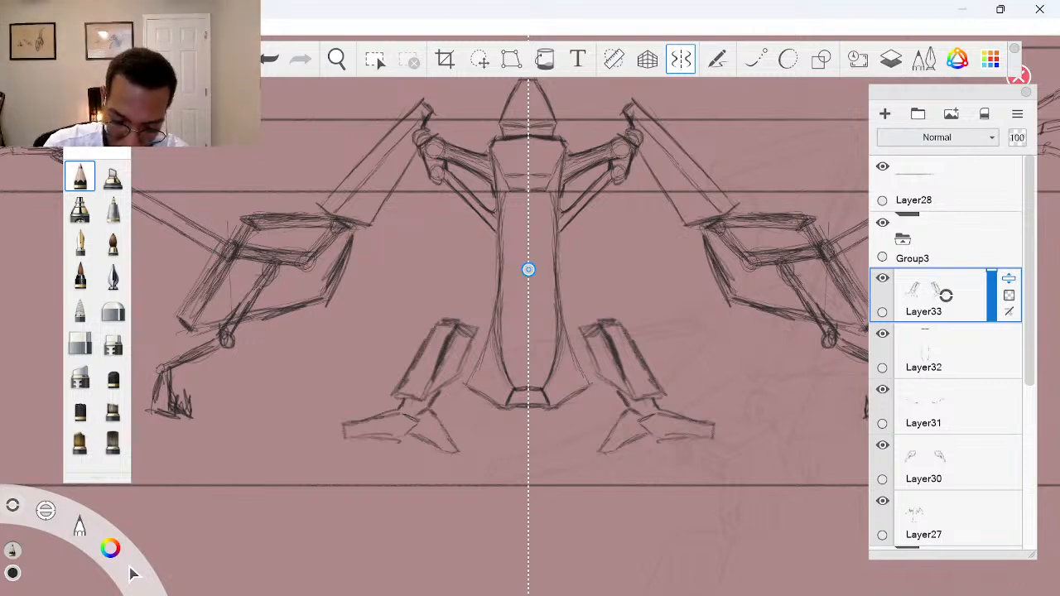
# Sketch slim jointed shins down past the lowest guide line and join the thighs to the body with small hip blocks
pyautogui.moveTo(602, 445)
pyautogui.mouseDown()
pyautogui.moveTo(595, 437)
pyautogui.moveTo(592, 452)
pyautogui.moveTo(622, 509)
pyautogui.moveTo(612, 509)
pyautogui.moveTo(595, 422)
pyautogui.moveTo(629, 432)
pyautogui.moveTo(596, 447)
pyautogui.moveTo(592, 435)
pyautogui.moveTo(618, 411)
pyautogui.moveTo(609, 402)
pyautogui.moveTo(626, 396)
pyautogui.moveTo(614, 413)
pyautogui.mouseUp()
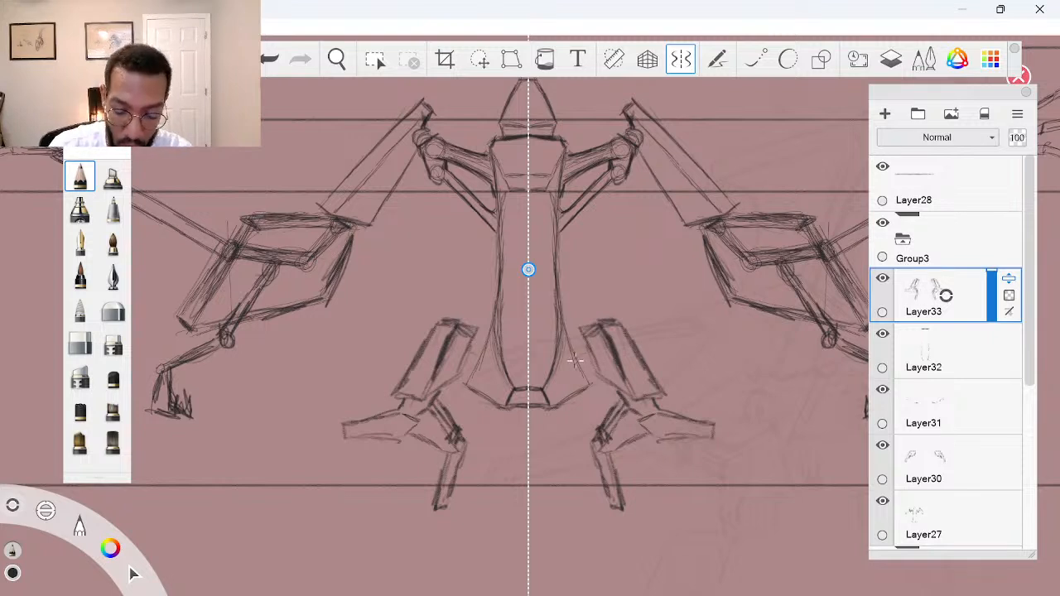
pyautogui.moveTo(575, 361)
pyautogui.mouseDown()
pyautogui.moveTo(596, 331)
pyautogui.moveTo(566, 340)
pyautogui.mouseUp()
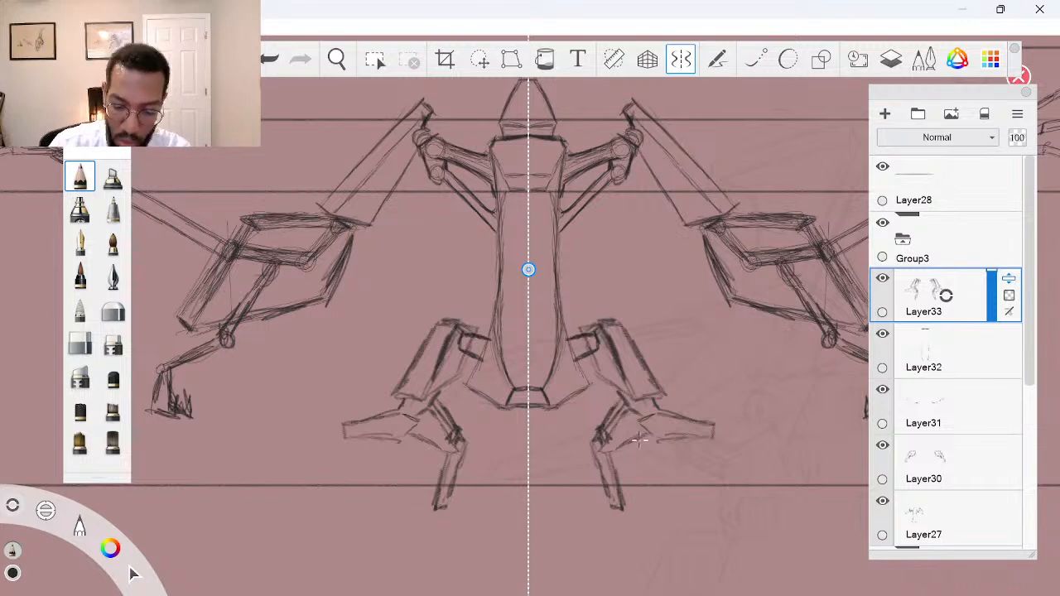
pyautogui.moveTo(639, 442); pyautogui.dragTo(714, 432)
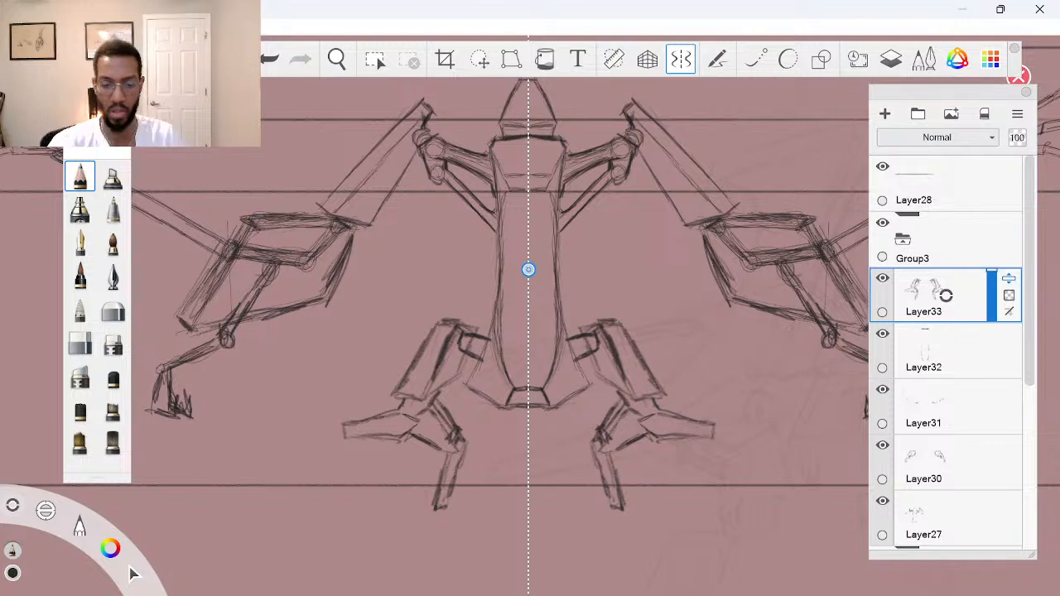
# Sketch small angular plates on the inner side of the shins and pointed feet splaying outward below them
pyautogui.press('space')
pyautogui.moveTo(660, 509); pyautogui.dragTo(672, 445)
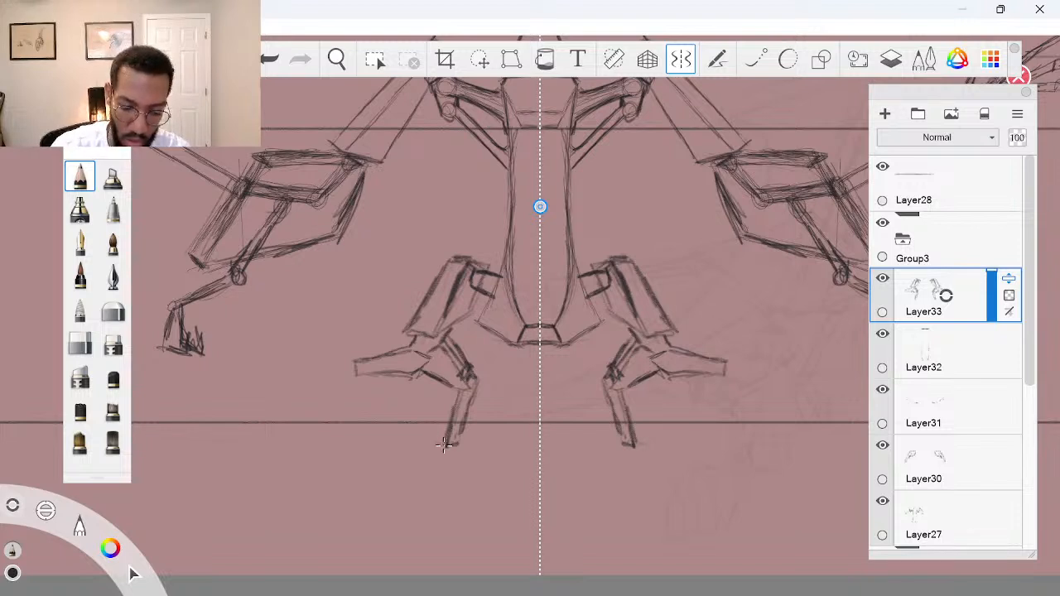
pyautogui.moveTo(451, 443)
pyautogui.mouseDown()
pyautogui.moveTo(397, 510)
pyautogui.moveTo(429, 512)
pyautogui.moveTo(469, 482)
pyautogui.moveTo(469, 443)
pyautogui.moveTo(465, 433)
pyautogui.moveTo(451, 439)
pyautogui.moveTo(481, 428)
pyautogui.moveTo(490, 433)
pyautogui.moveTo(471, 439)
pyautogui.moveTo(489, 437)
pyautogui.moveTo(494, 407)
pyautogui.moveTo(484, 398)
pyautogui.moveTo(460, 413)
pyautogui.moveTo(501, 381)
pyautogui.mouseUp()
pyautogui.moveTo(447, 443); pyautogui.dragTo(471, 439)
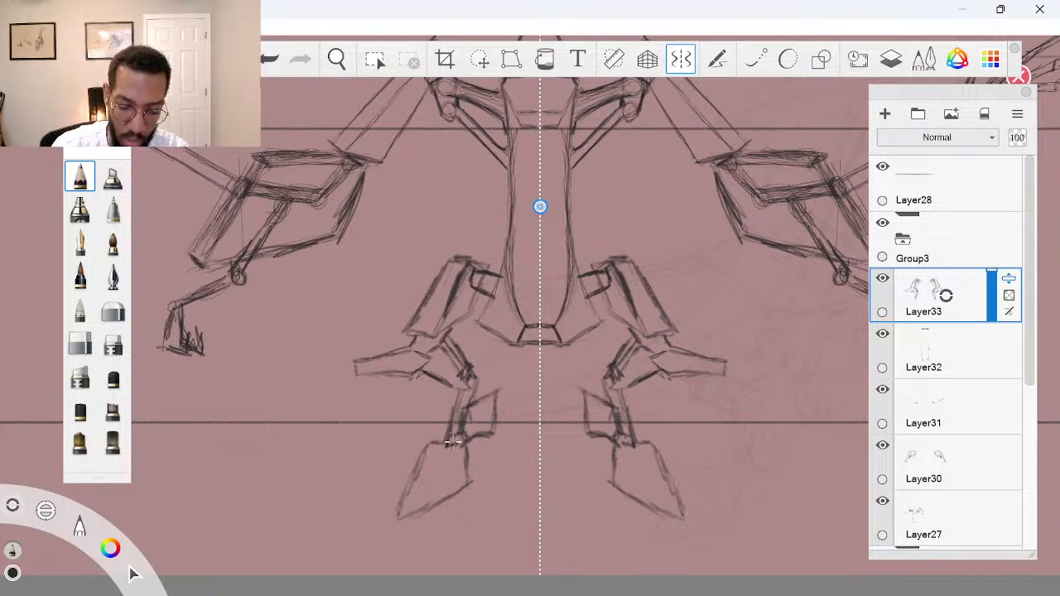
# Add slanted dividing lines across the pointed feet and strengthen the outlines of the small inner shin plates
pyautogui.moveTo(405, 493); pyautogui.dragTo(415, 511)
pyautogui.moveTo(422, 476); pyautogui.dragTo(433, 502)
pyautogui.moveTo(429, 456)
pyautogui.mouseDown()
pyautogui.moveTo(448, 496)
pyautogui.moveTo(469, 484)
pyautogui.mouseUp()
pyautogui.moveTo(480, 434); pyautogui.dragTo(500, 411)
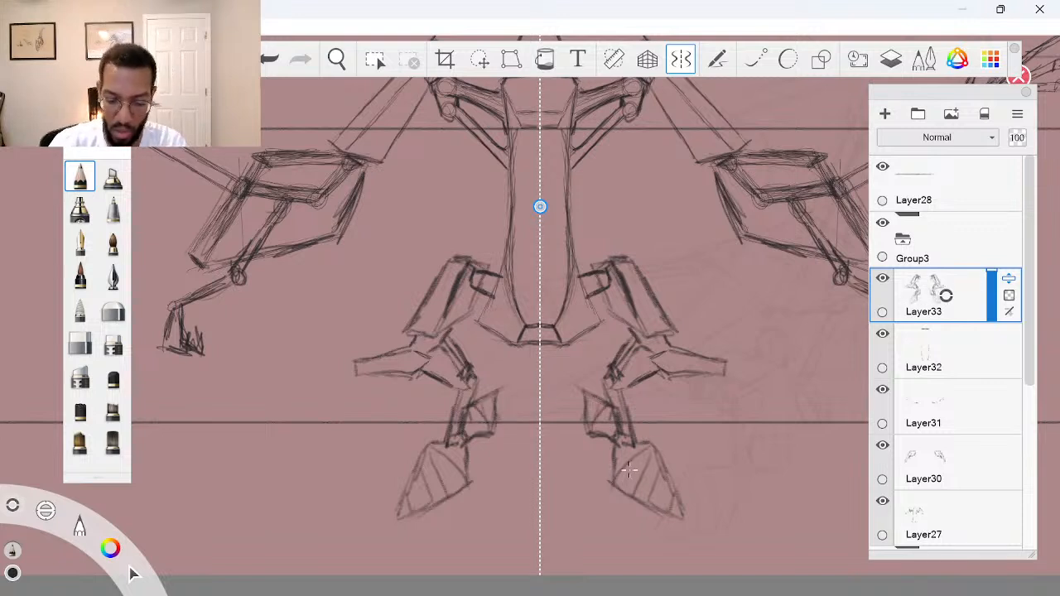
pyautogui.moveTo(456, 454); pyautogui.dragTo(444, 489)
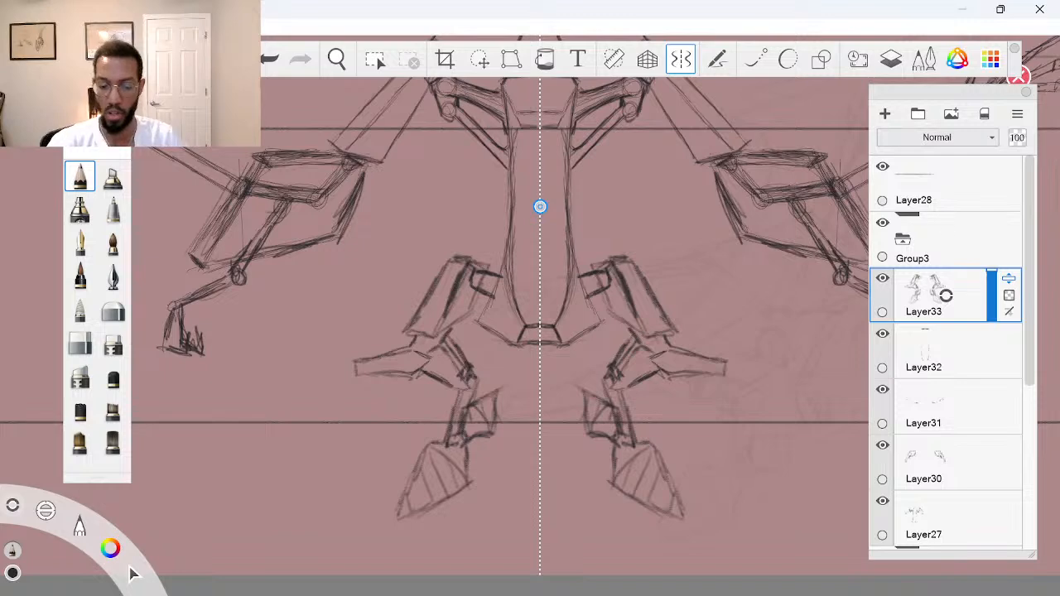
# Examine the whole front view and its layers to judge the robot's overall proportions
pyautogui.press('space')
pyautogui.moveTo(654, 330); pyautogui.dragTo(635, 375)
pyautogui.moveTo(666, 429); pyautogui.dragTo(656, 487)
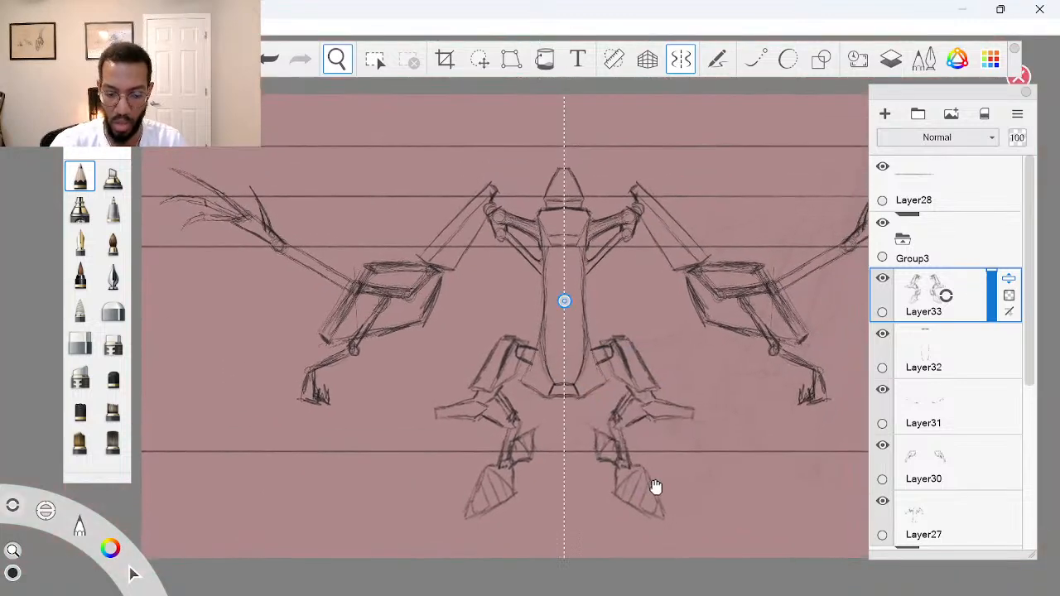
pyautogui.press('space')
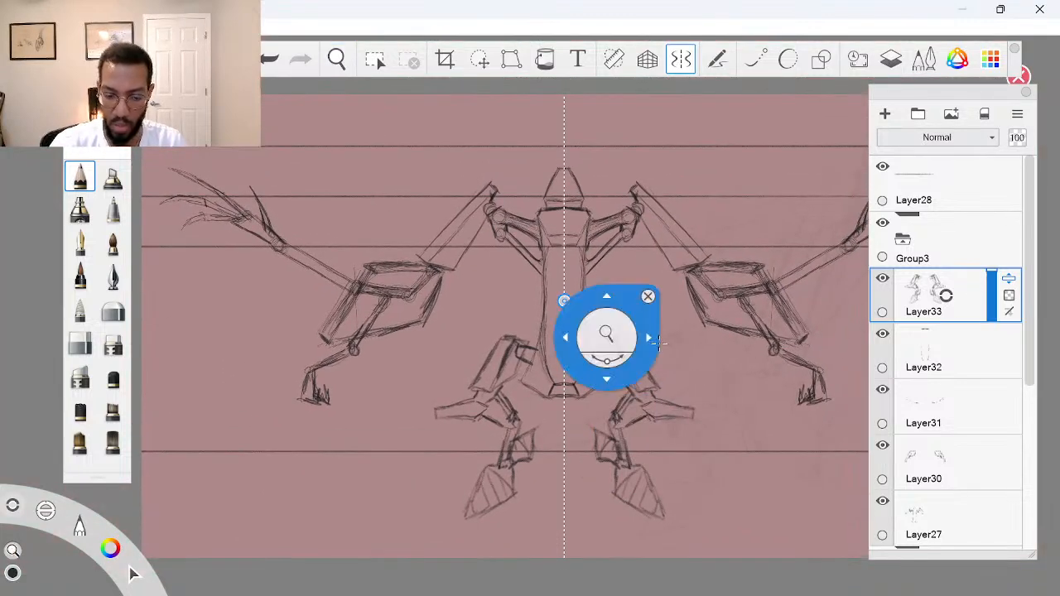
pyautogui.moveTo(639, 430); pyautogui.dragTo(642, 452)
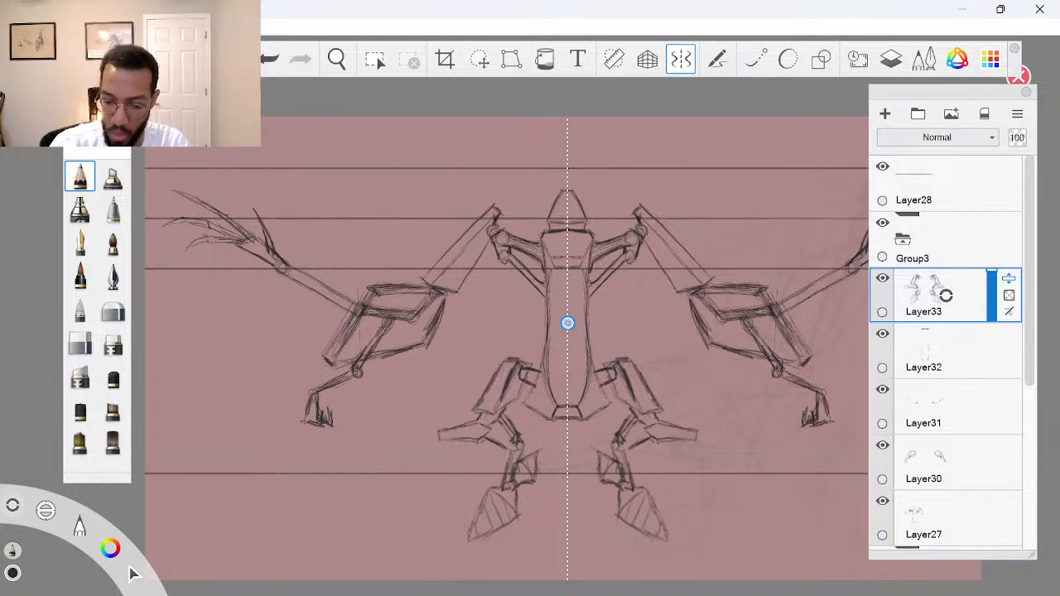
pyautogui.click(959, 342)
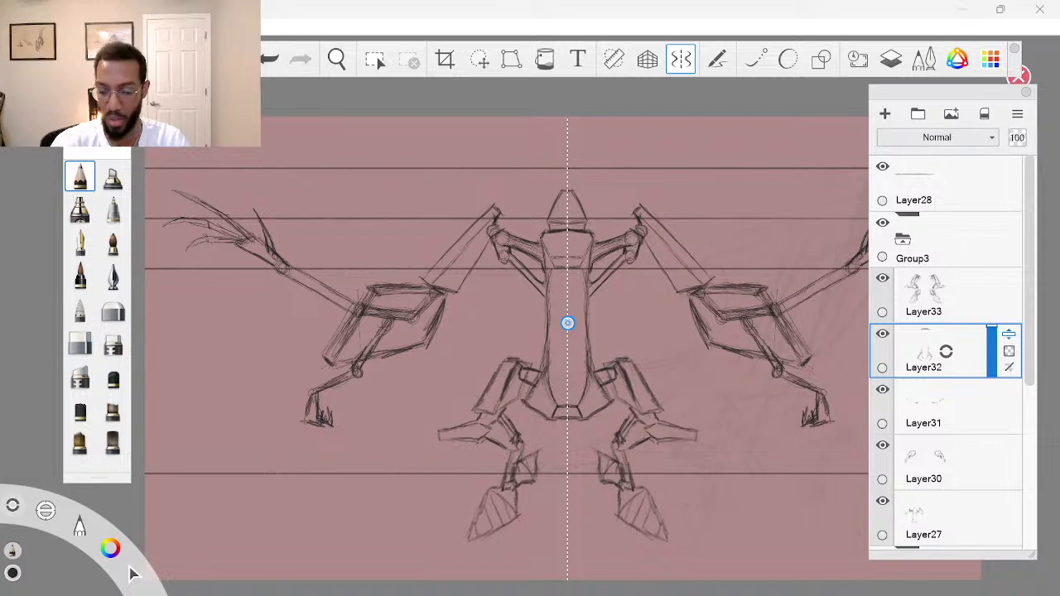
pyautogui.moveTo(1028, 354); pyautogui.dragTo(1025, 368)
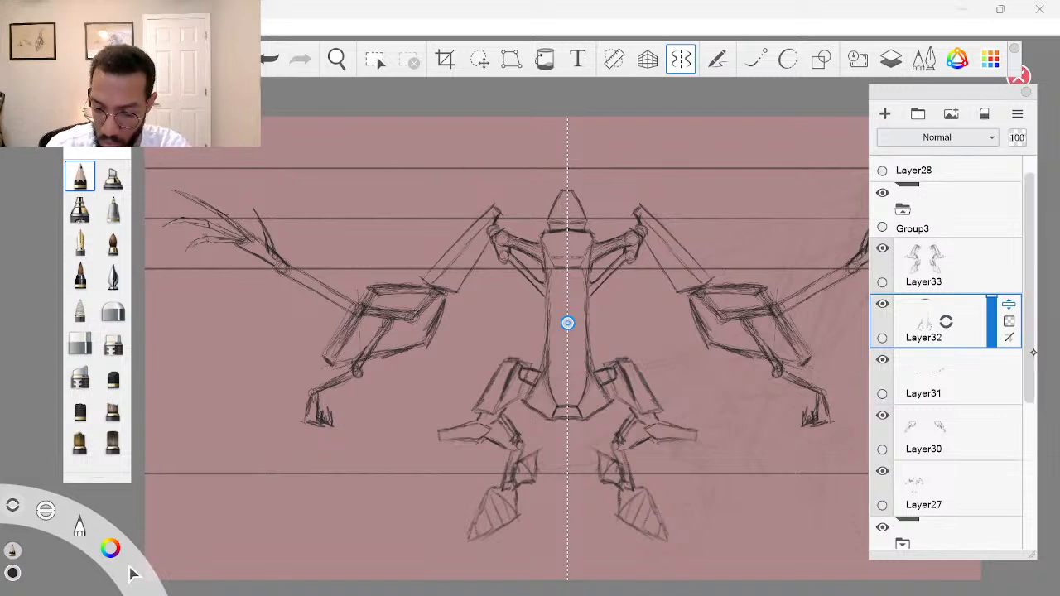
pyautogui.moveTo(1032, 353); pyautogui.dragTo(1029, 367)
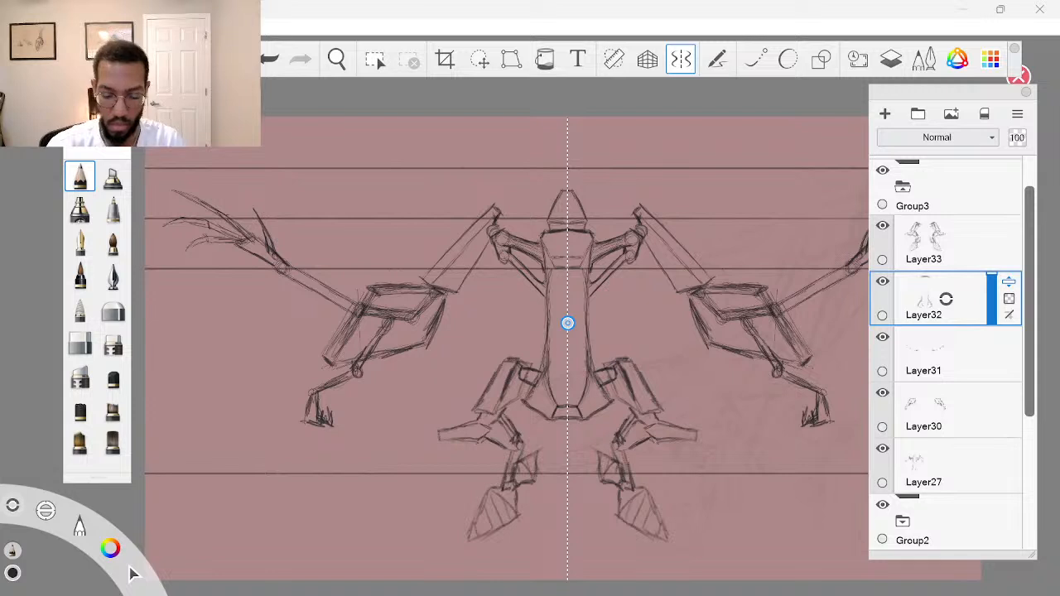
pyautogui.press('space')
pyautogui.moveTo(781, 321); pyautogui.dragTo(752, 323)
pyautogui.moveTo(816, 438); pyautogui.dragTo(742, 461)
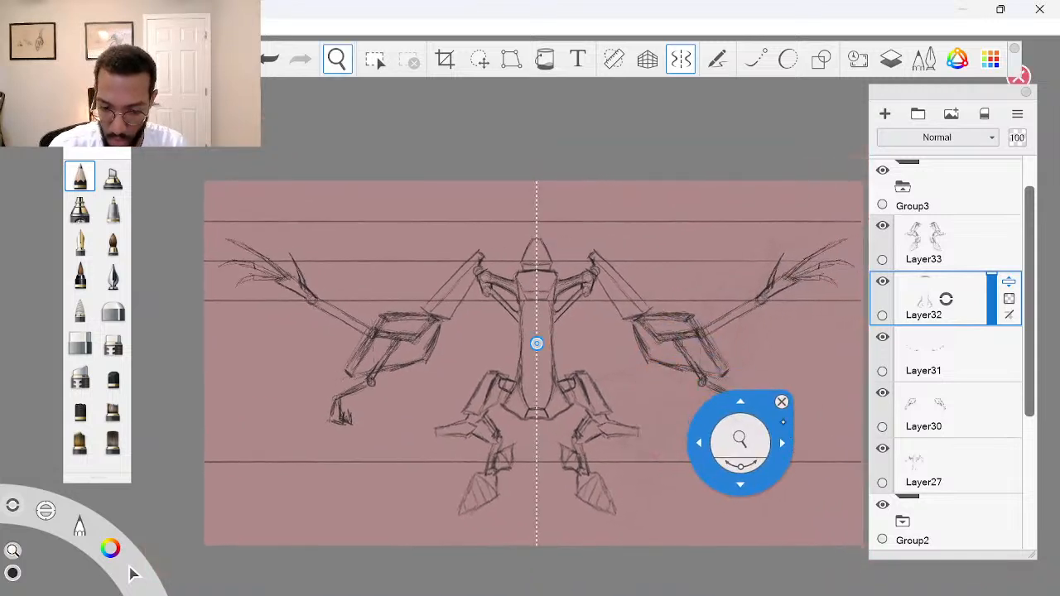
pyautogui.click(781, 403)
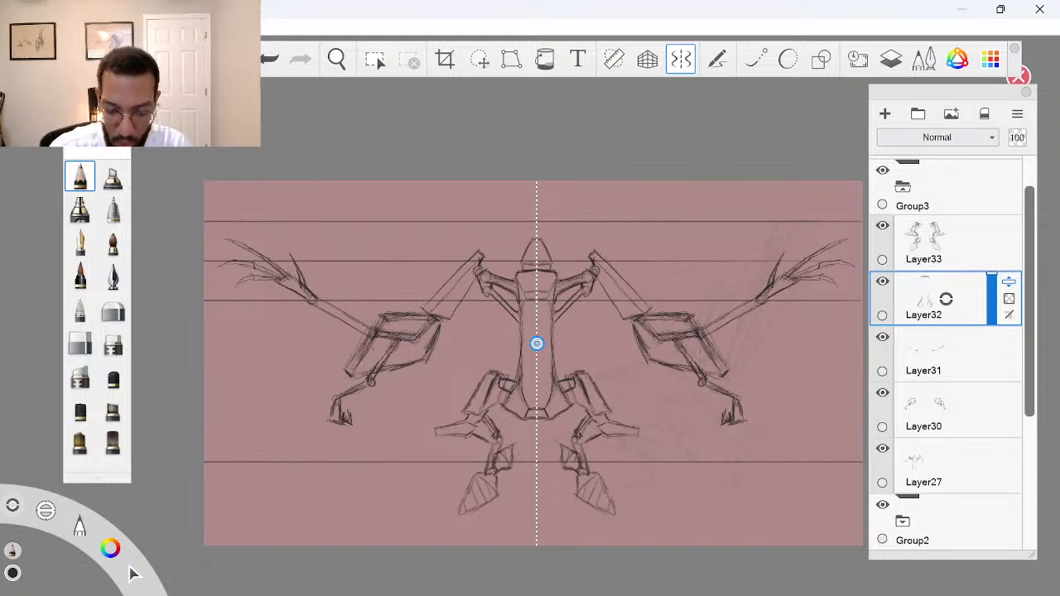
# Add a new layer directly above Layer32 and align the symmetry axis with the body's centre line
pyautogui.press('space')
pyautogui.moveTo(602, 247); pyautogui.dragTo(658, 247)
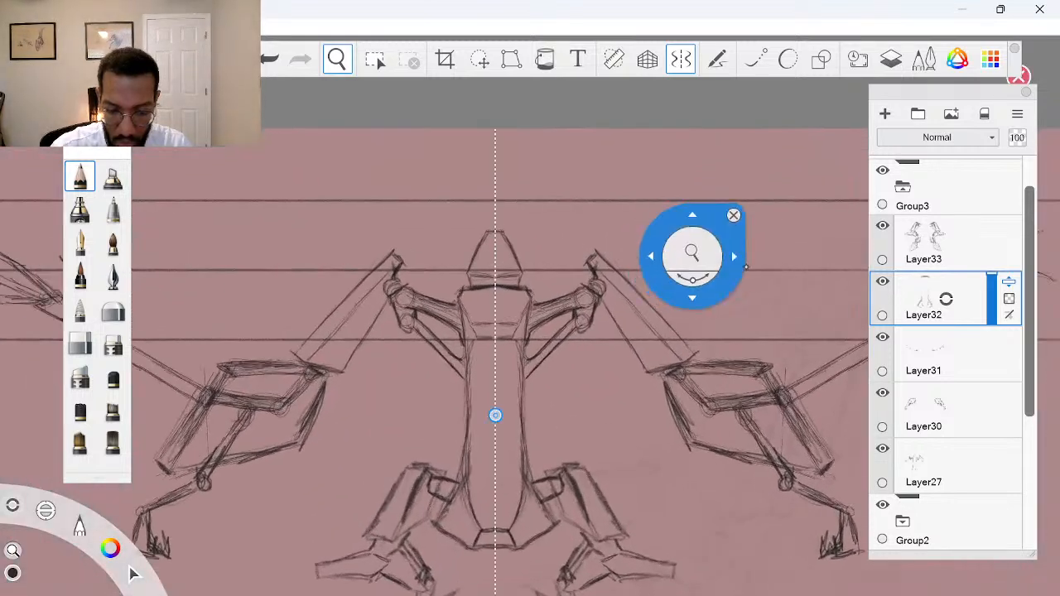
pyautogui.moveTo(731, 333); pyautogui.dragTo(707, 307)
pyautogui.press('space')
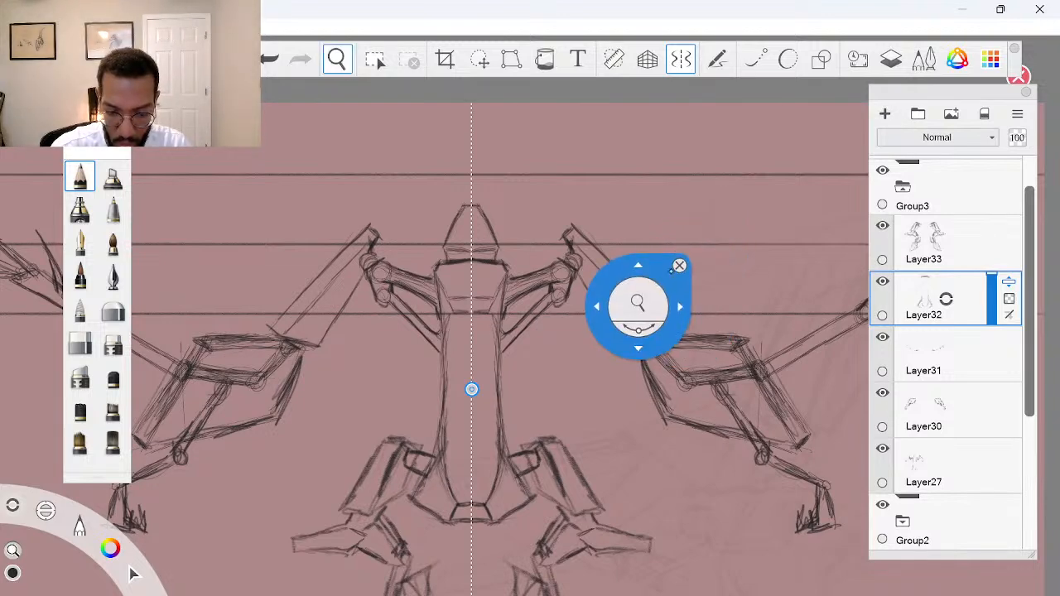
pyautogui.moveTo(672, 338)
pyautogui.mouseDown()
pyautogui.moveTo(643, 315)
pyautogui.moveTo(651, 338)
pyautogui.mouseUp()
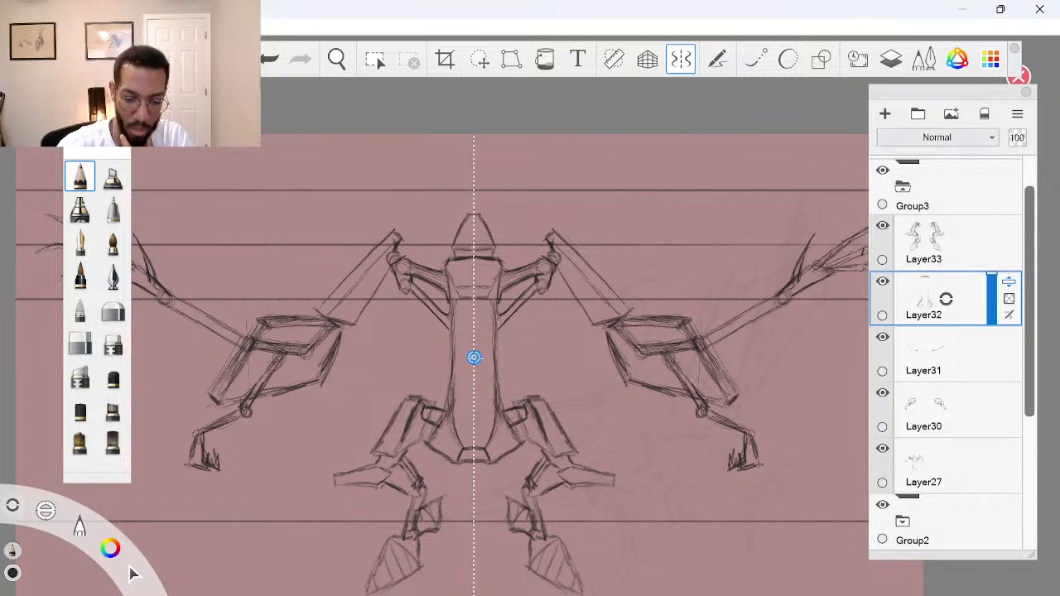
pyautogui.moveTo(474, 358); pyautogui.dragTo(717, 326)
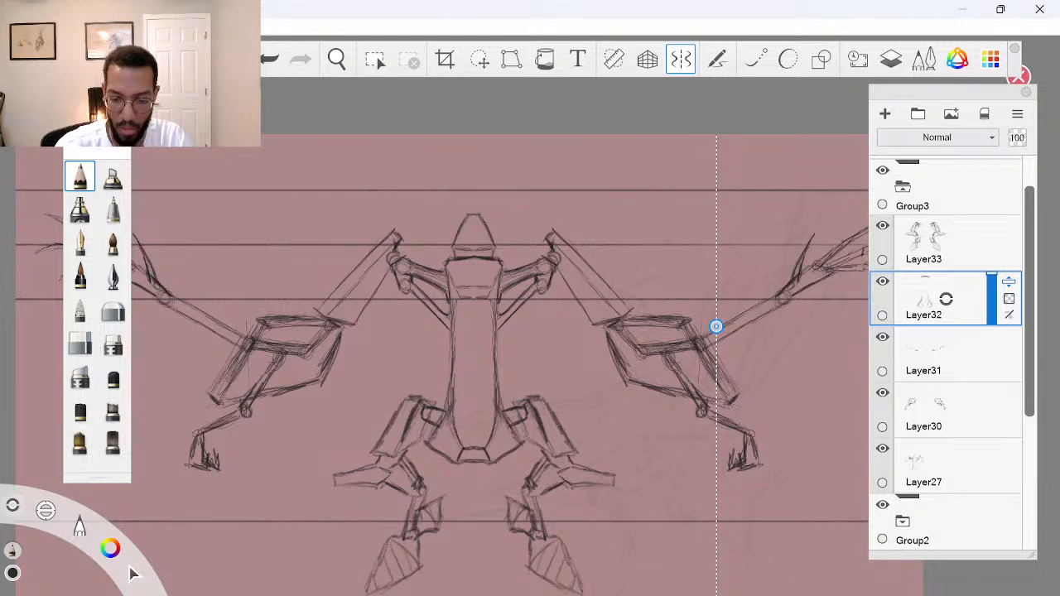
pyautogui.moveTo(716, 326); pyautogui.dragTo(597, 347)
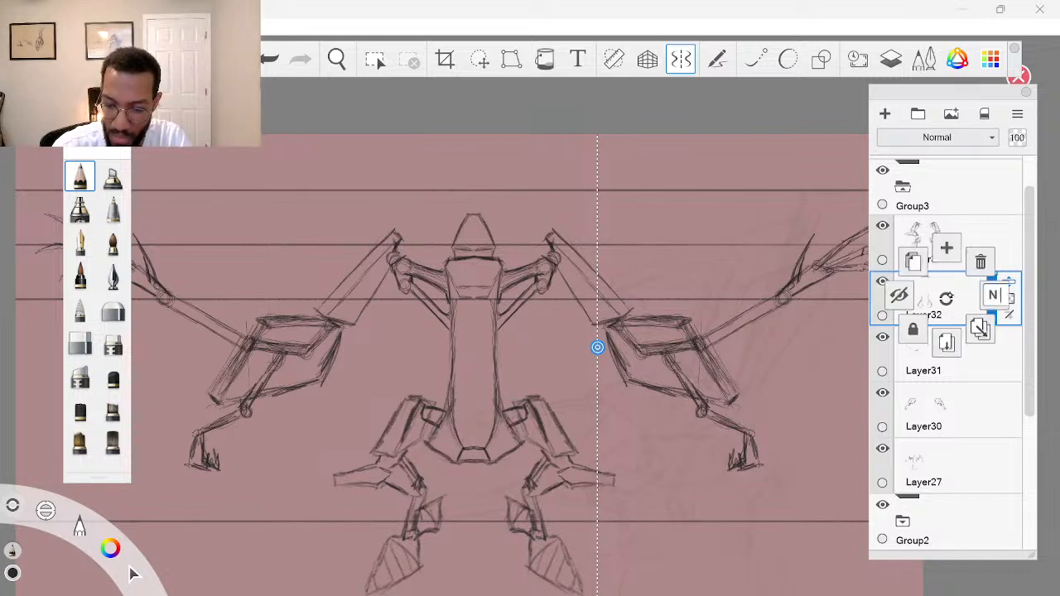
pyautogui.click(946, 298)
pyautogui.click(945, 247)
pyautogui.moveTo(597, 347); pyautogui.dragTo(474, 413)
# Sketch a rounded collar around the head, with an inner rim and outer edges tapering down to the chest sides
pyautogui.moveTo(485, 259)
pyautogui.mouseDown()
pyautogui.moveTo(501, 233)
pyautogui.moveTo(516, 241)
pyautogui.moveTo(492, 290)
pyautogui.mouseUp()
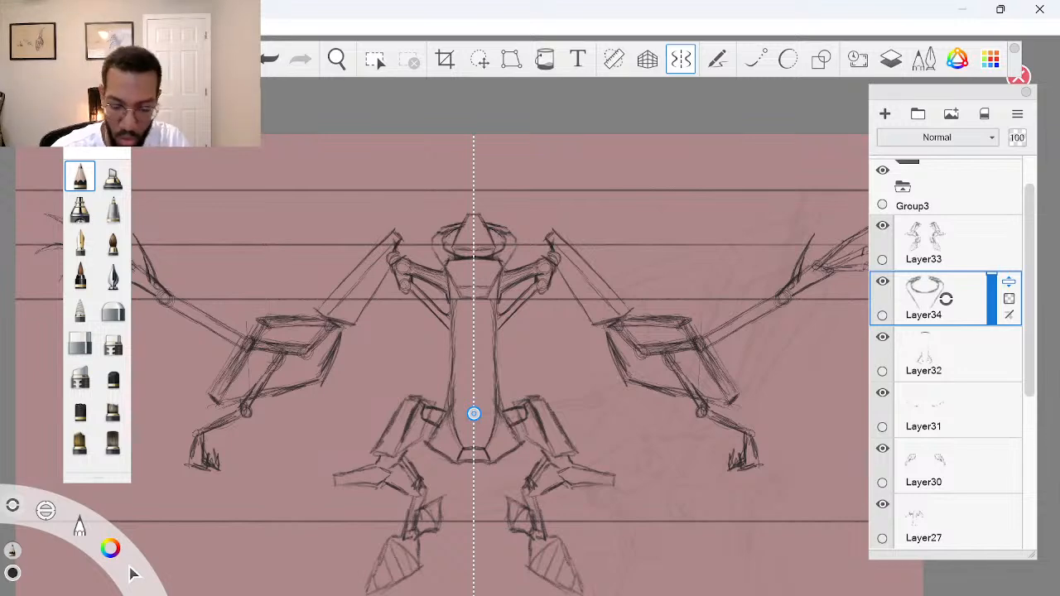
pyautogui.press('space')
pyautogui.moveTo(490, 266); pyautogui.dragTo(578, 268)
pyautogui.moveTo(531, 325); pyautogui.dragTo(542, 362)
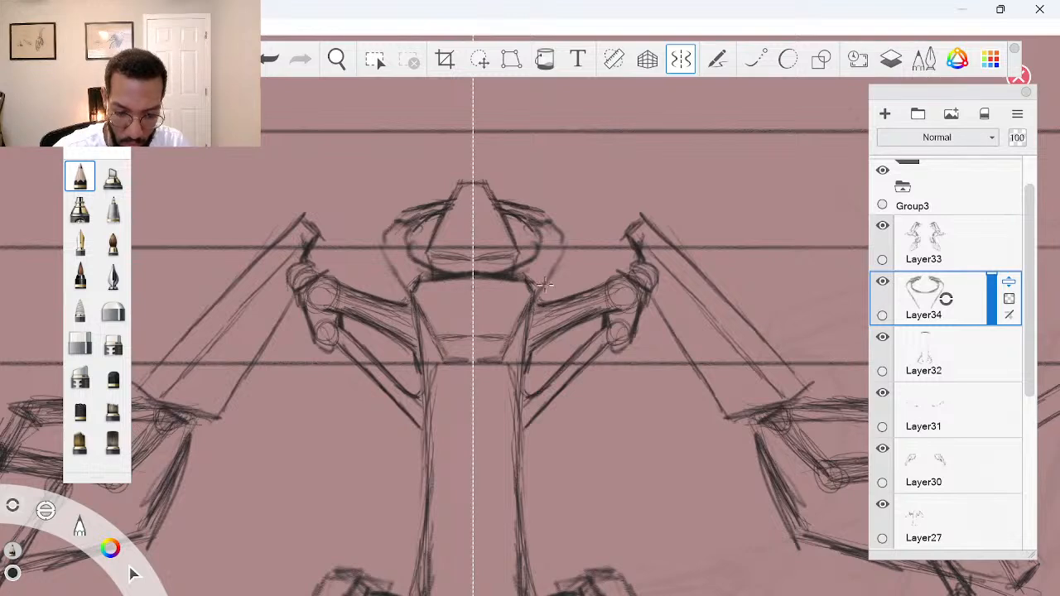
pyautogui.moveTo(564, 255)
pyautogui.mouseDown()
pyautogui.moveTo(545, 281)
pyautogui.moveTo(566, 225)
pyautogui.moveTo(551, 216)
pyautogui.moveTo(568, 238)
pyautogui.mouseUp()
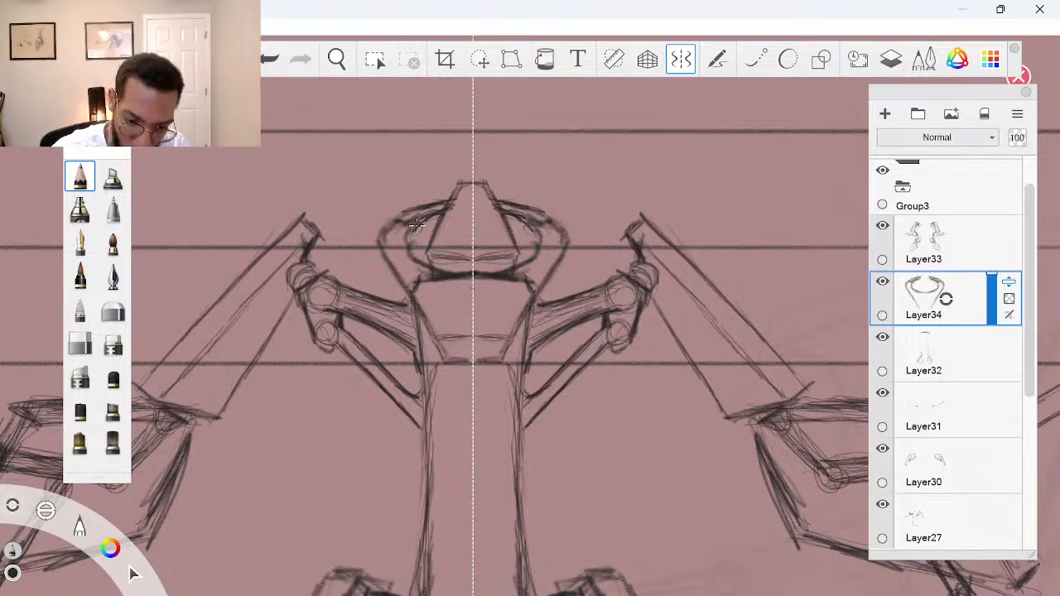
pyautogui.moveTo(417, 225)
pyautogui.mouseDown()
pyautogui.moveTo(429, 270)
pyautogui.moveTo(420, 256)
pyautogui.moveTo(442, 214)
pyautogui.moveTo(416, 229)
pyautogui.moveTo(409, 214)
pyautogui.moveTo(377, 237)
pyautogui.moveTo(383, 256)
pyautogui.moveTo(535, 296)
pyautogui.mouseUp()
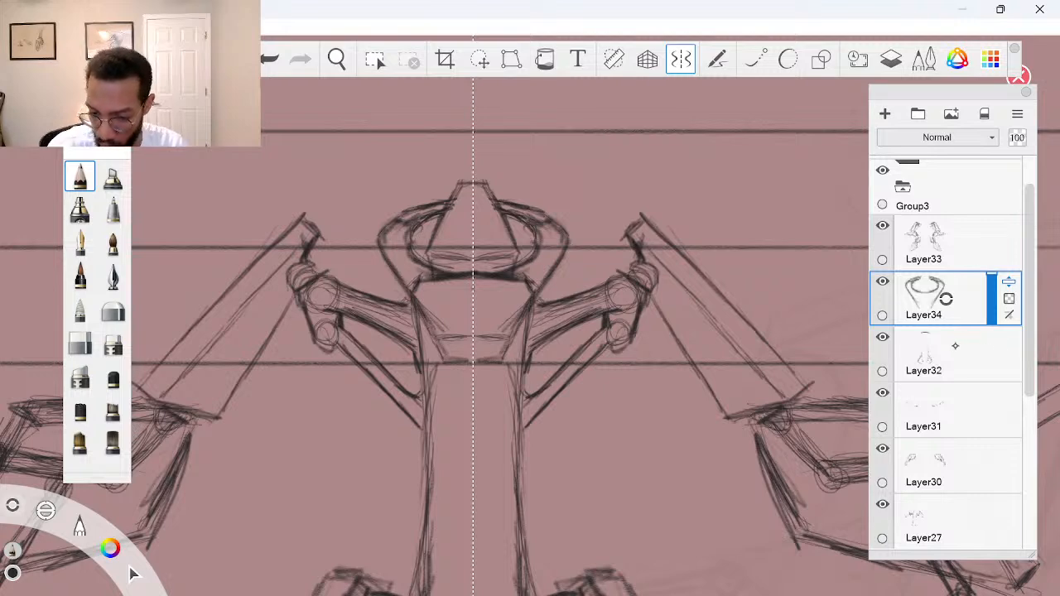
# Erase the old upper chest edge line below the collar on Layer32
pyautogui.click(922, 354)
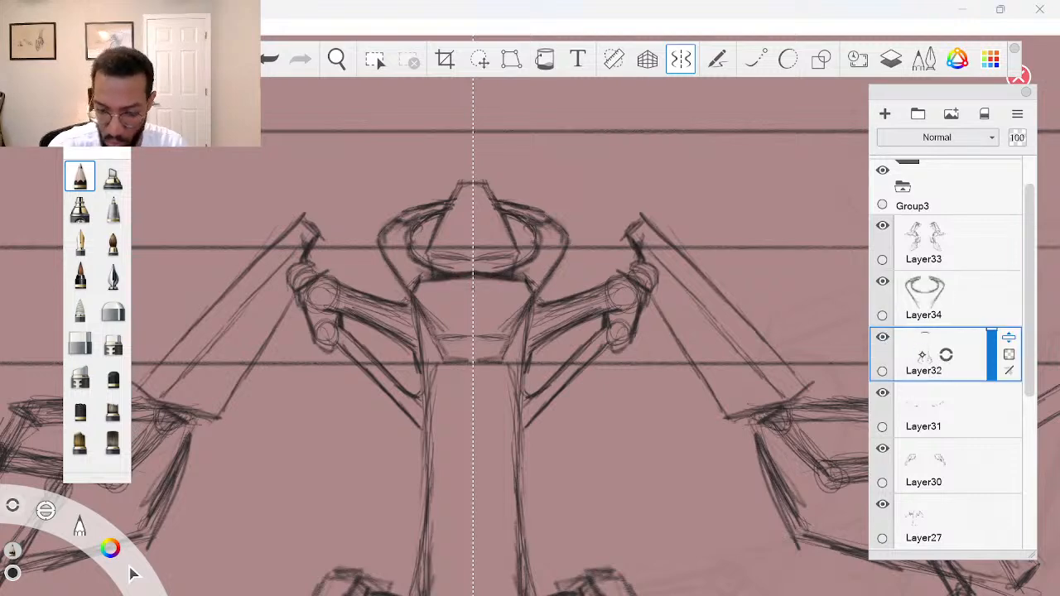
pyautogui.click(91, 345)
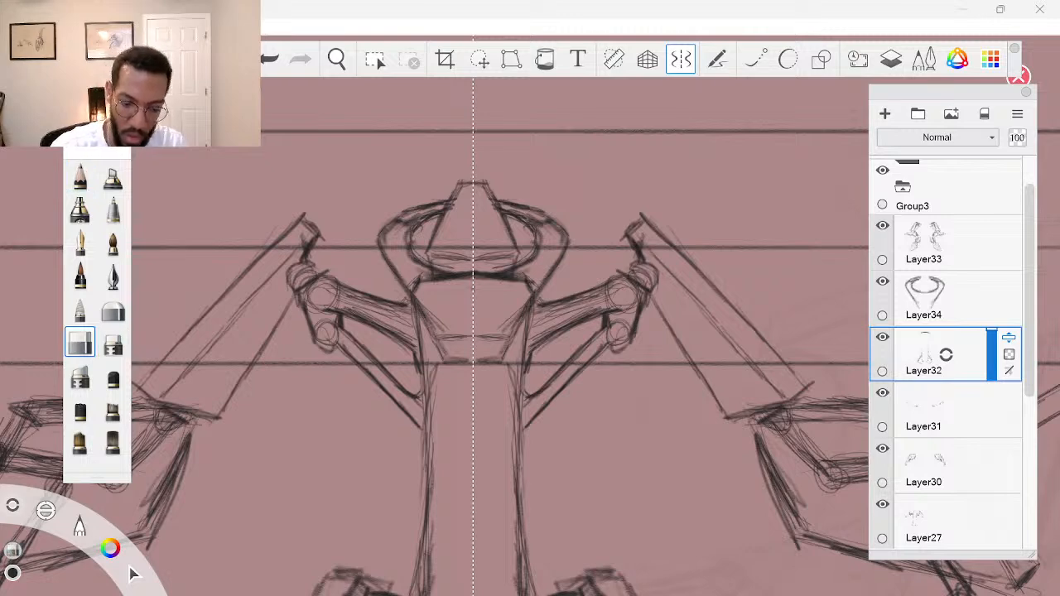
pyautogui.moveTo(537, 285); pyautogui.dragTo(552, 287)
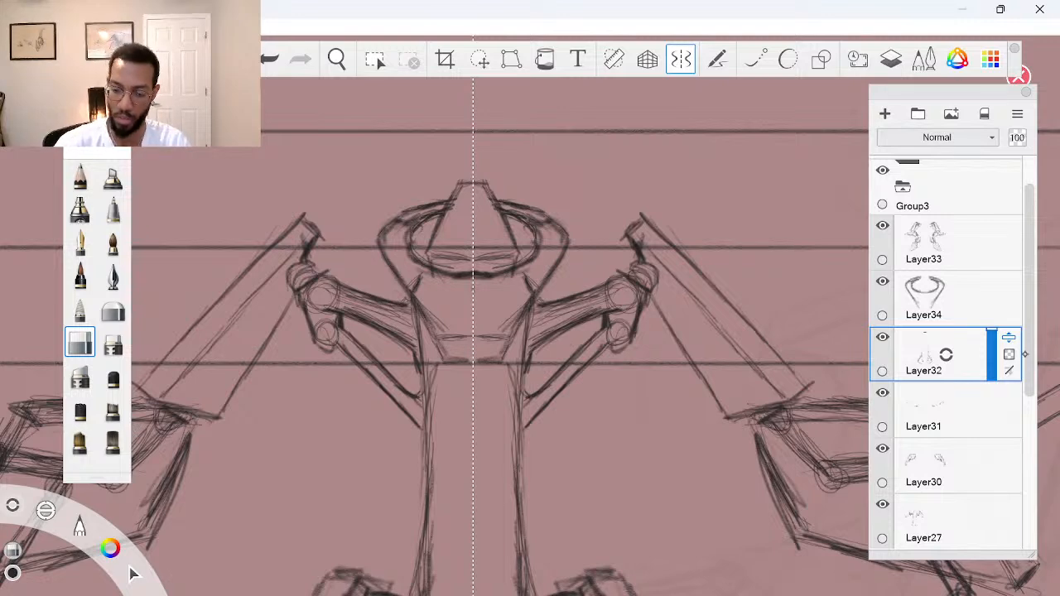
# Reduce the eraser size and erase the leftover upper chest outlines inside the collar on Layer27
pyautogui.moveTo(1028, 358)
pyautogui.mouseDown()
pyautogui.moveTo(1028, 398)
pyautogui.moveTo(1027, 344)
pyautogui.mouseUp()
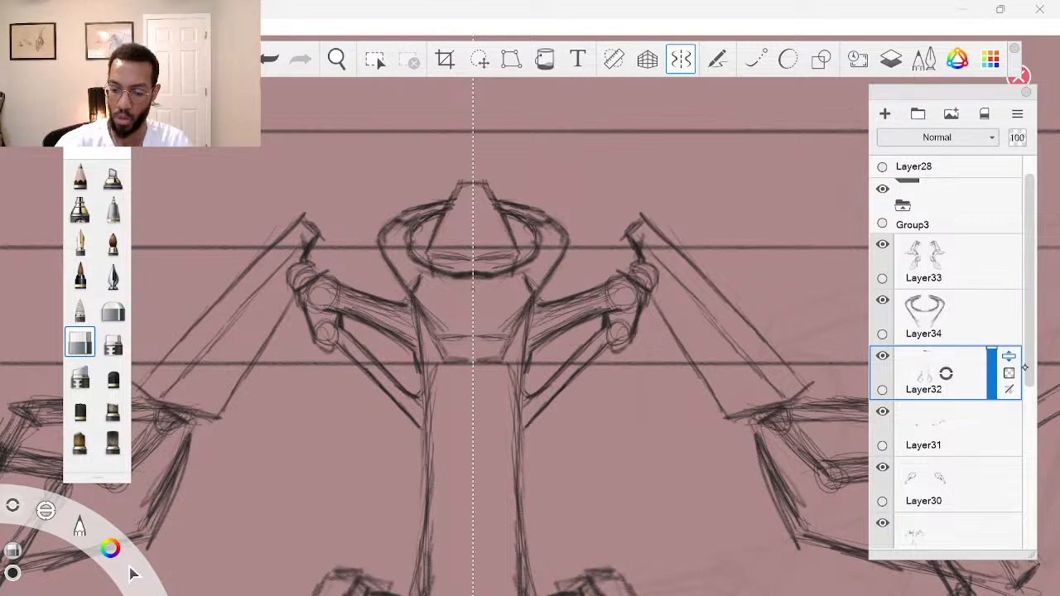
pyautogui.moveTo(1027, 366); pyautogui.dragTo(1029, 352)
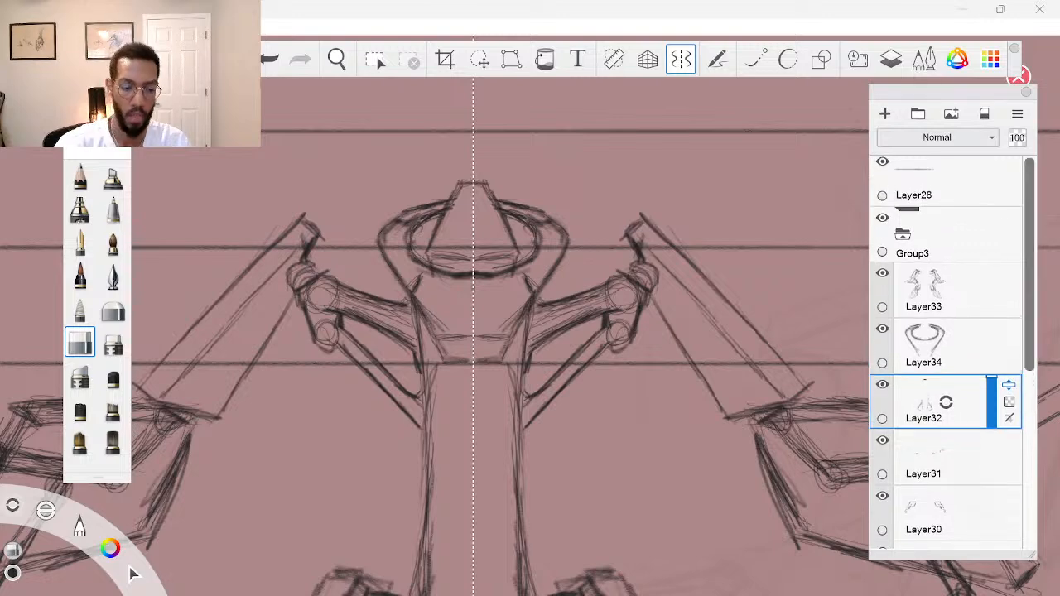
pyautogui.press('[')
pyautogui.press('[')
pyautogui.press('[')
pyautogui.press('[')
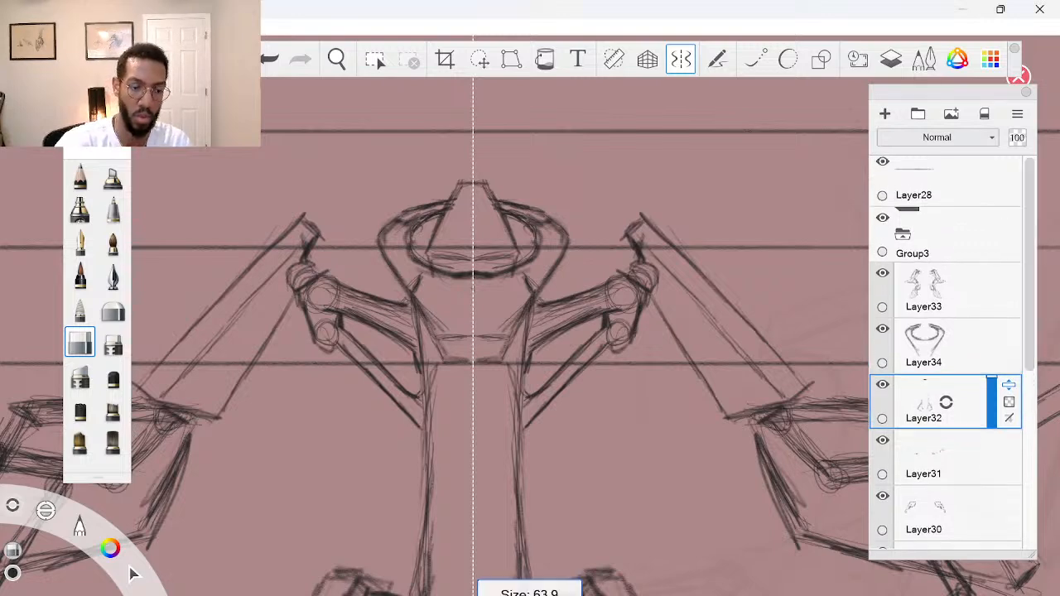
pyautogui.press('[')
pyautogui.press('[')
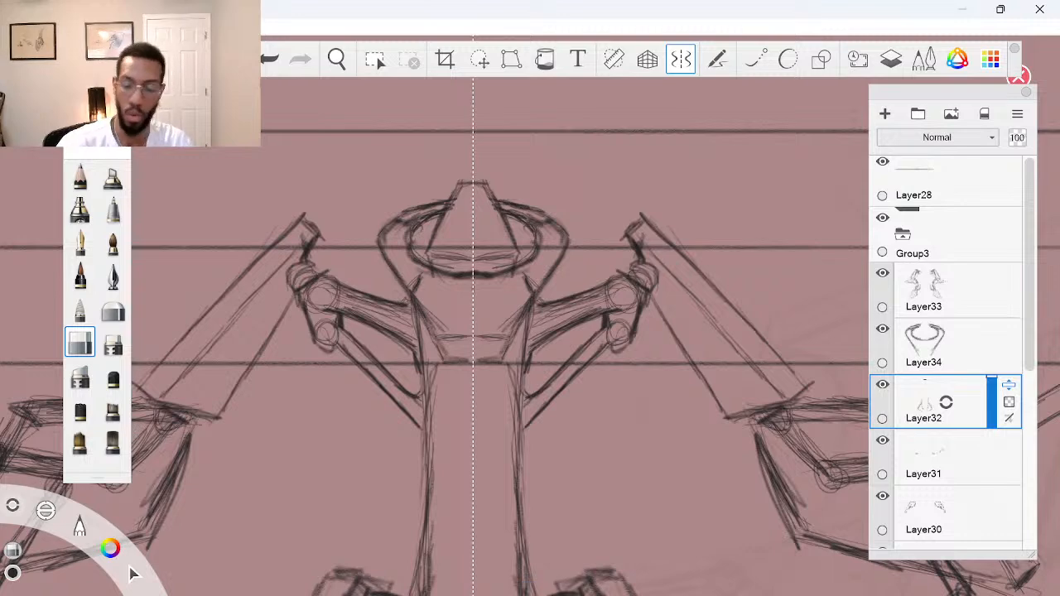
pyautogui.moveTo(1030, 354); pyautogui.dragTo(1030, 367)
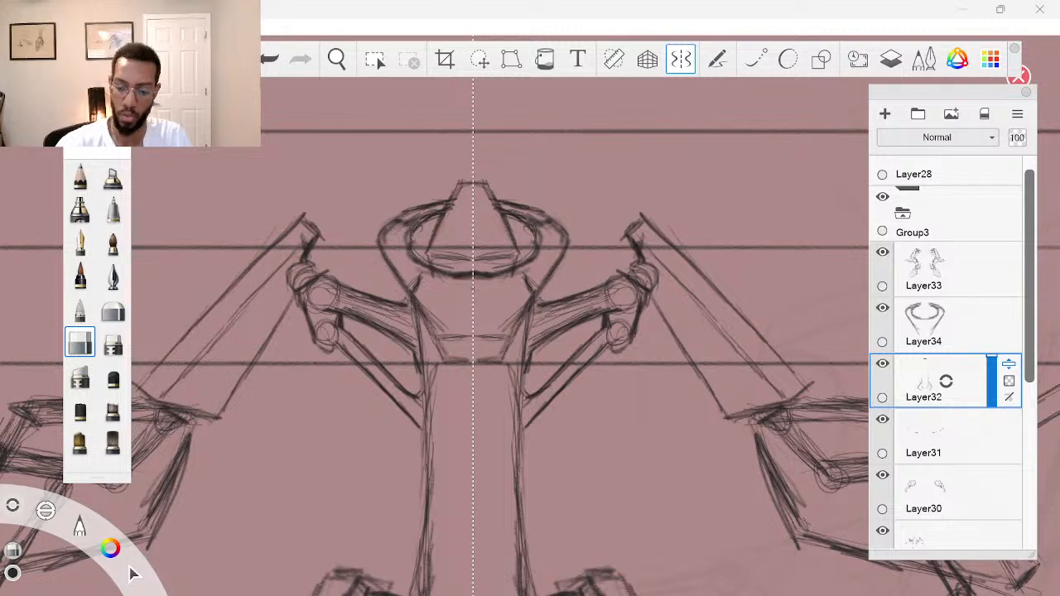
pyautogui.moveTo(1030, 377); pyautogui.dragTo(1029, 452)
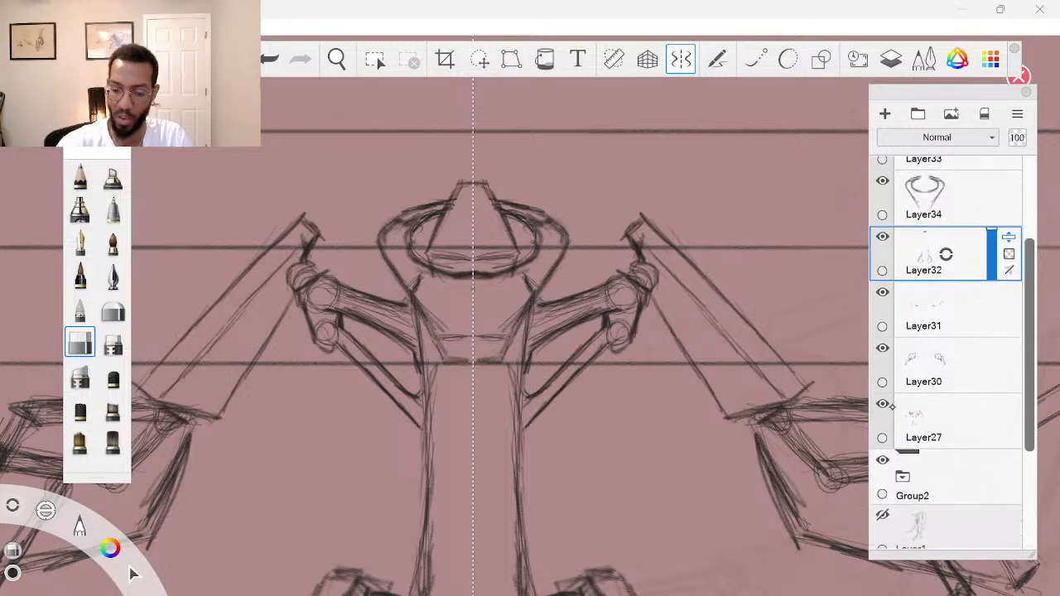
pyautogui.click(882, 403)
pyautogui.click(882, 403)
pyautogui.click(947, 420)
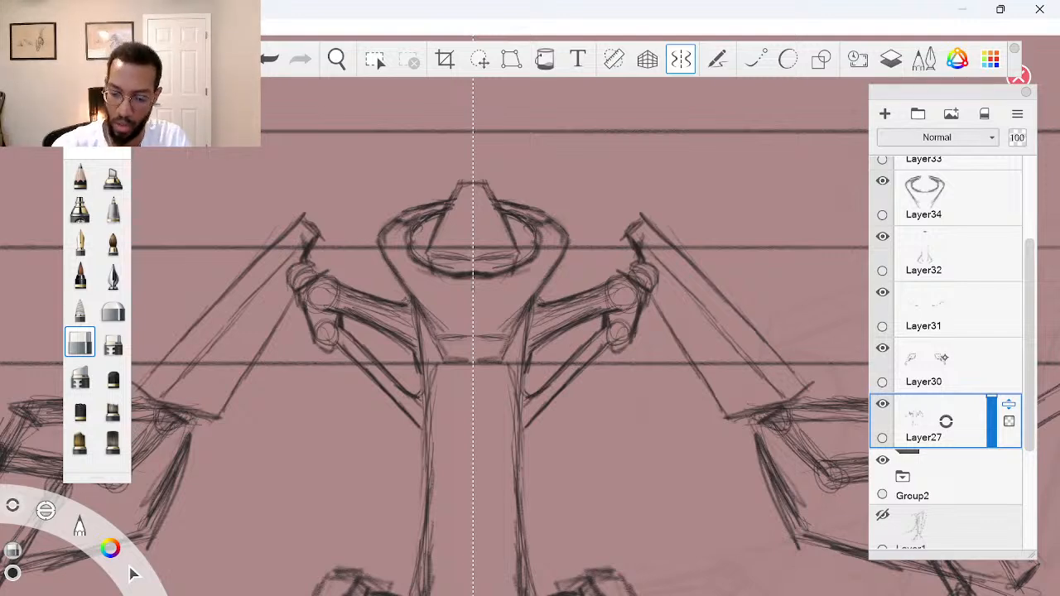
# Clean up the collar's inner rim on its own layer with a smaller eraser and switch back to the pencil
pyautogui.click(960, 257)
pyautogui.click(945, 197)
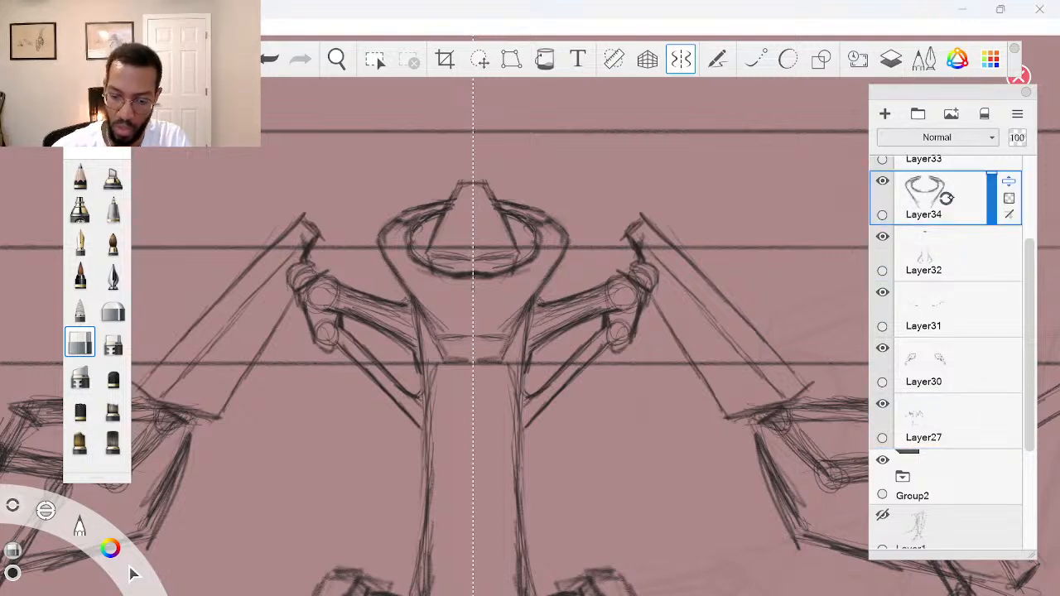
pyautogui.press('[')
pyautogui.press('[')
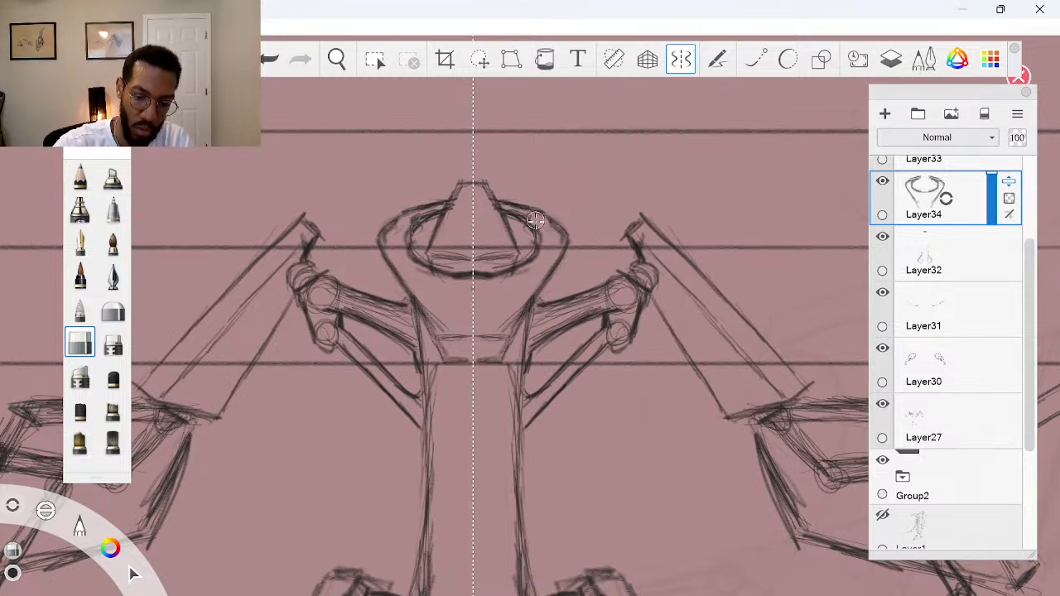
pyautogui.press('e')
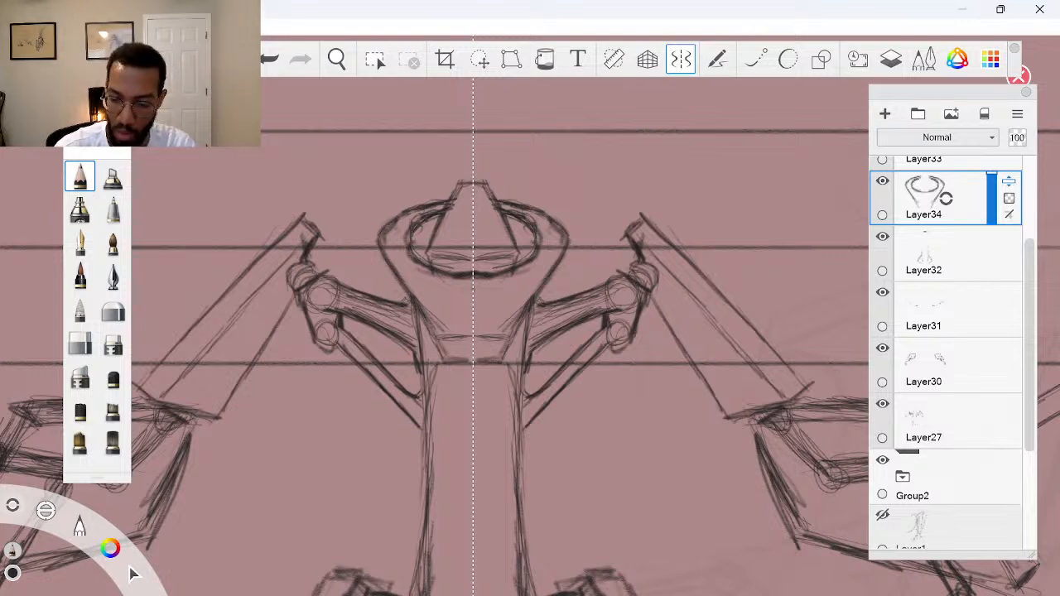
# Add a new layer above Layer32 and shade the gap between the head's base and the collar's inner rim
pyautogui.moveTo(1027, 296); pyautogui.dragTo(1025, 255)
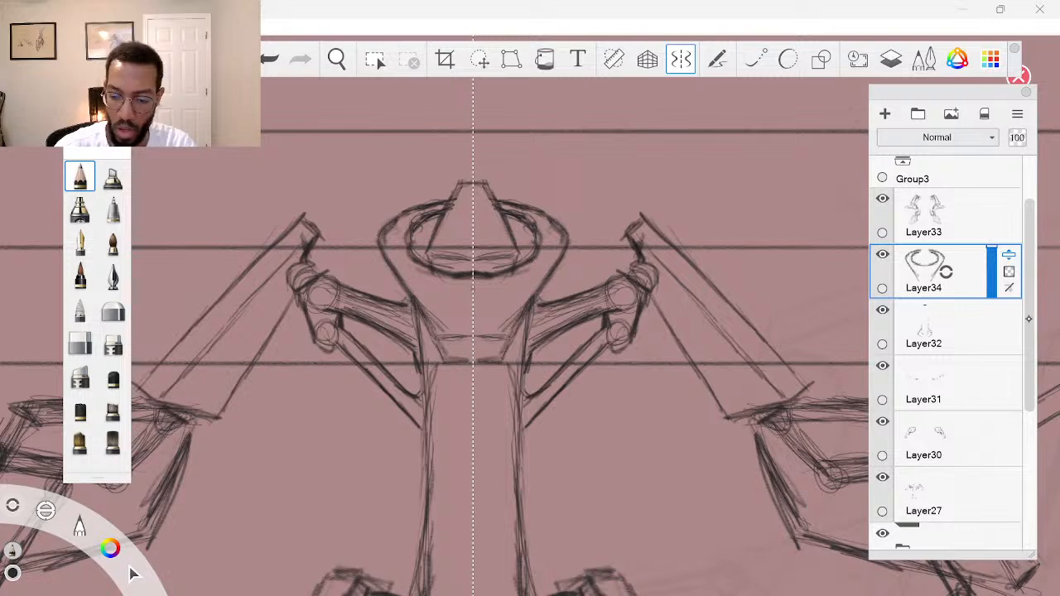
pyautogui.moveTo(1030, 321); pyautogui.dragTo(1027, 286)
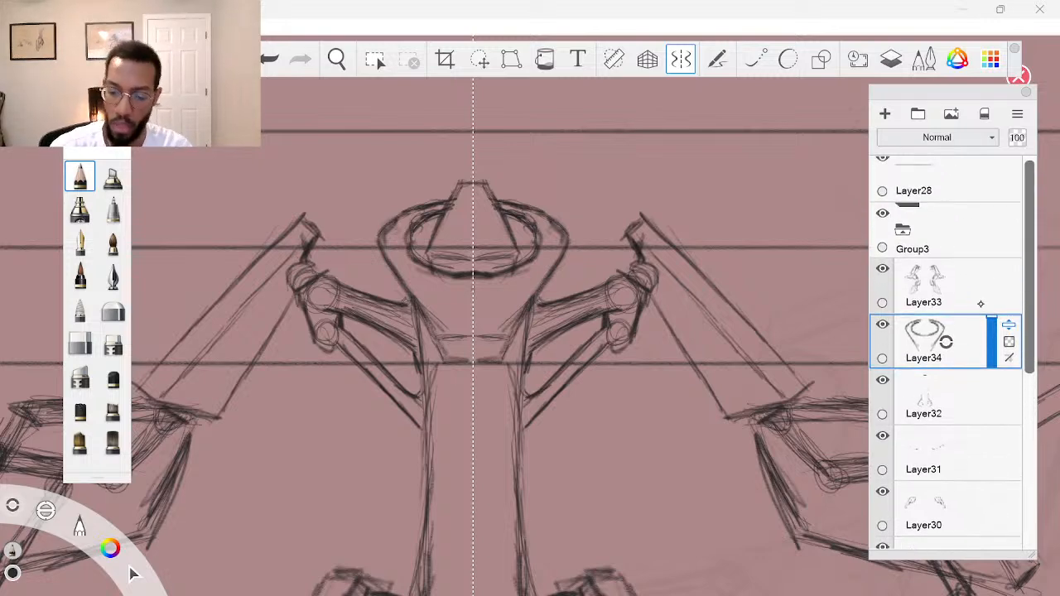
pyautogui.click(936, 401)
pyautogui.click(946, 398)
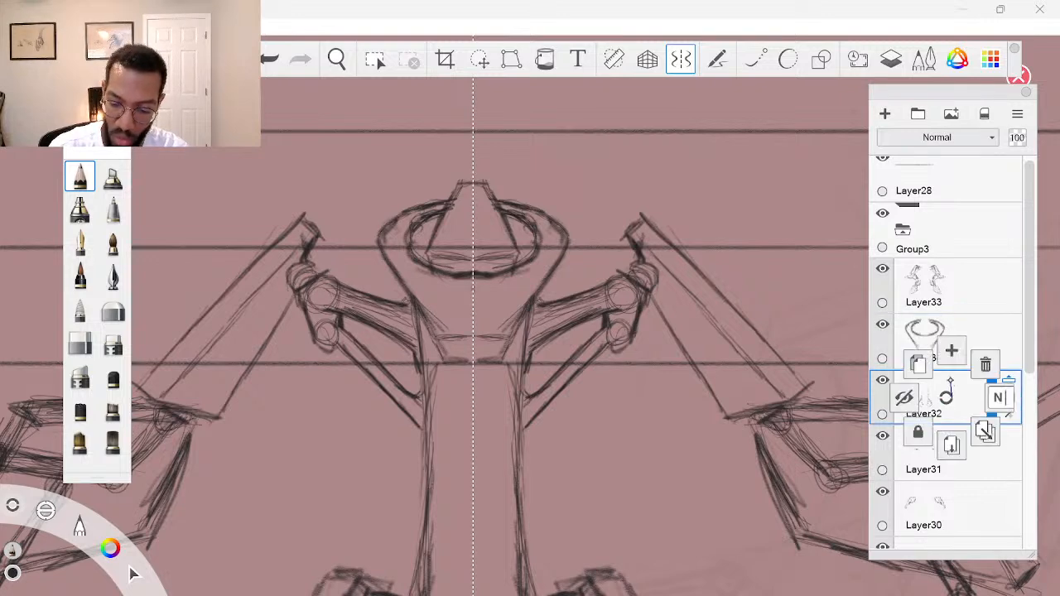
pyautogui.click(946, 347)
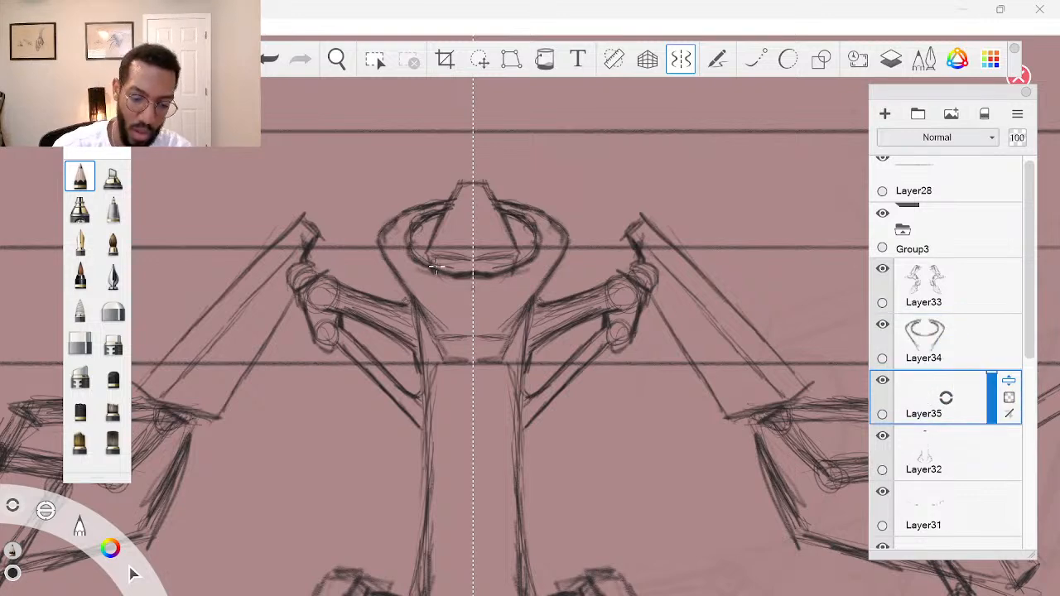
pyautogui.moveTo(433, 265); pyautogui.dragTo(474, 267)
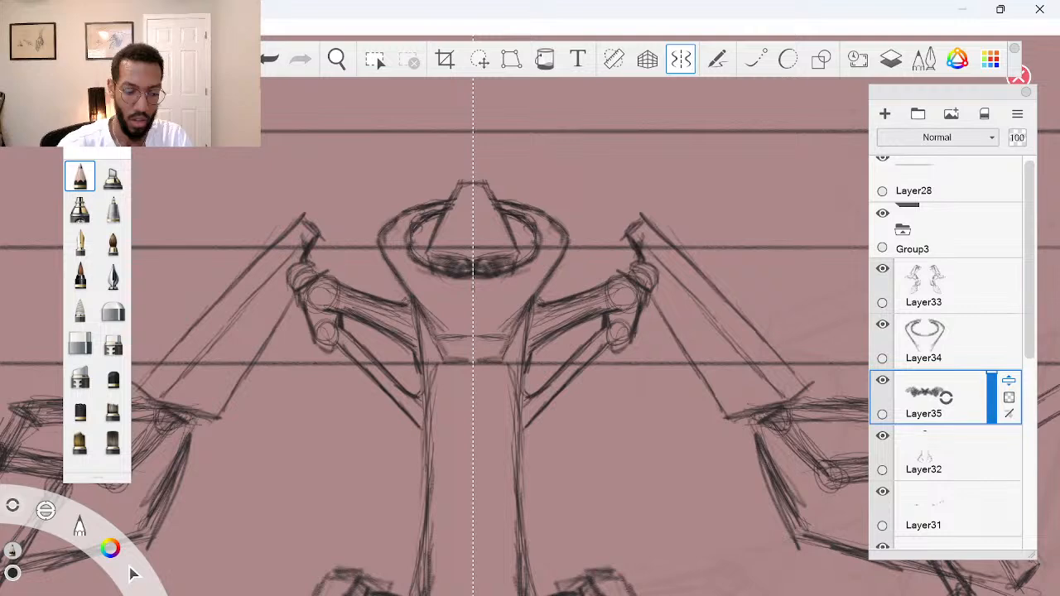
# Lower the opacity of Layer35, the shading between the head's base and the collar, to 47
pyautogui.moveTo(991, 375); pyautogui.dragTo(991, 398)
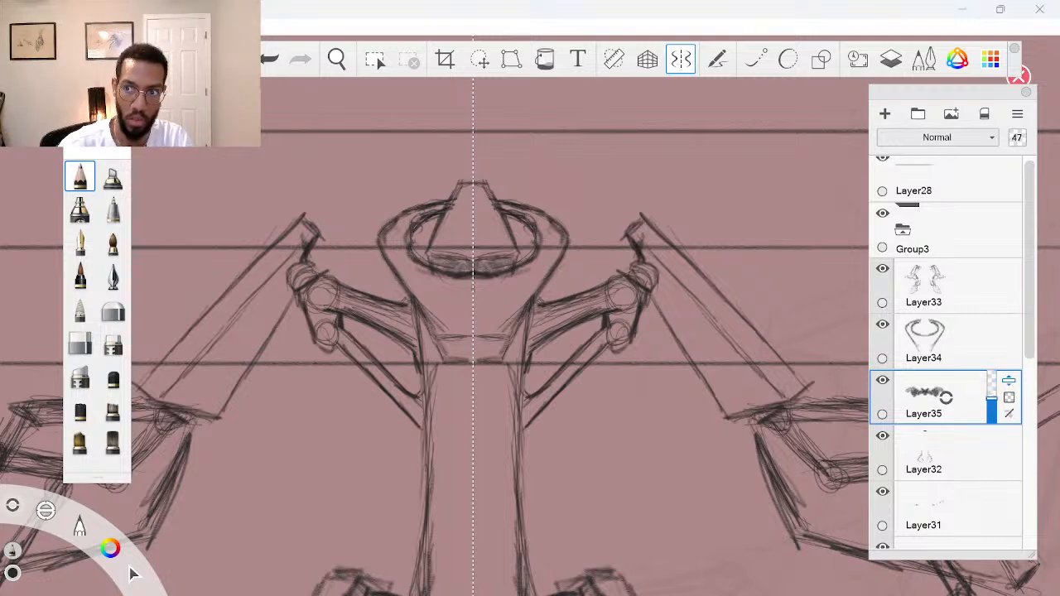
pyautogui.press('space')
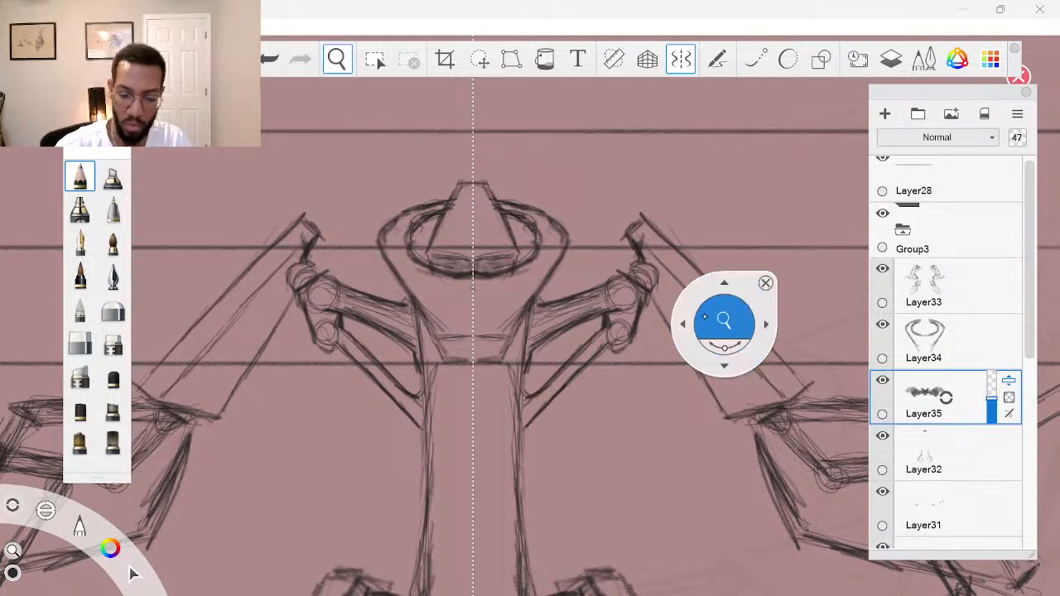
pyautogui.moveTo(708, 315); pyautogui.dragTo(638, 350)
pyautogui.moveTo(684, 421); pyautogui.dragTo(647, 407)
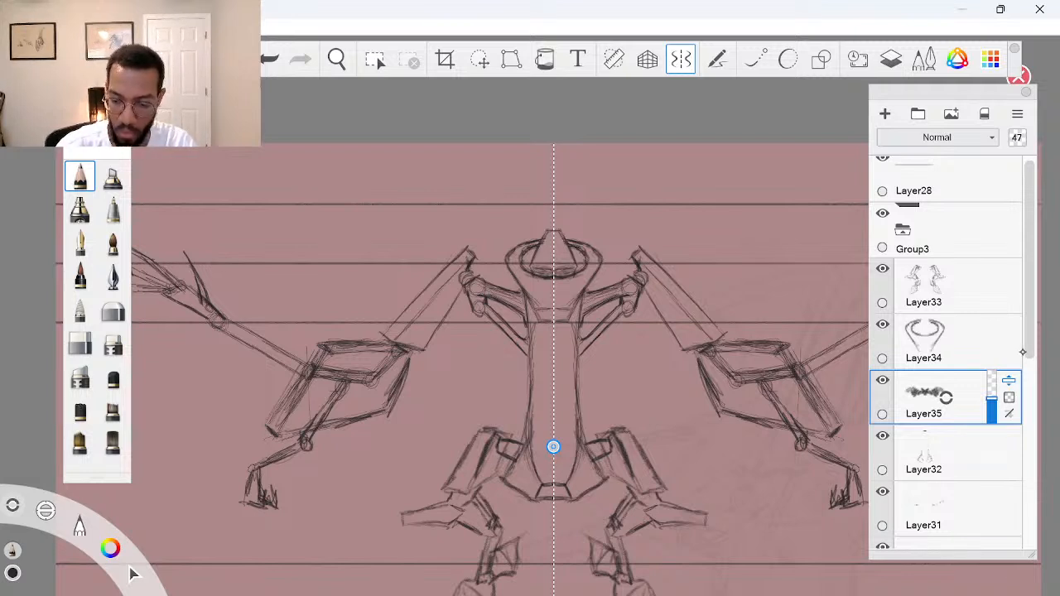
# Collapse Group3, which holds the front view sketch layers
pyautogui.moveTo(1025, 348); pyautogui.dragTo(1028, 364)
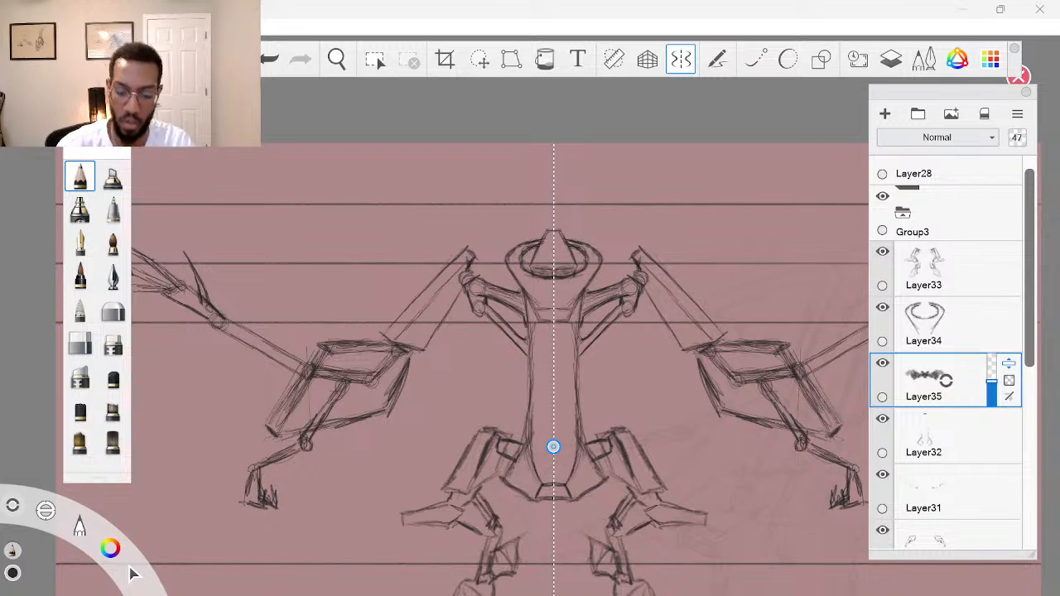
pyautogui.press('space')
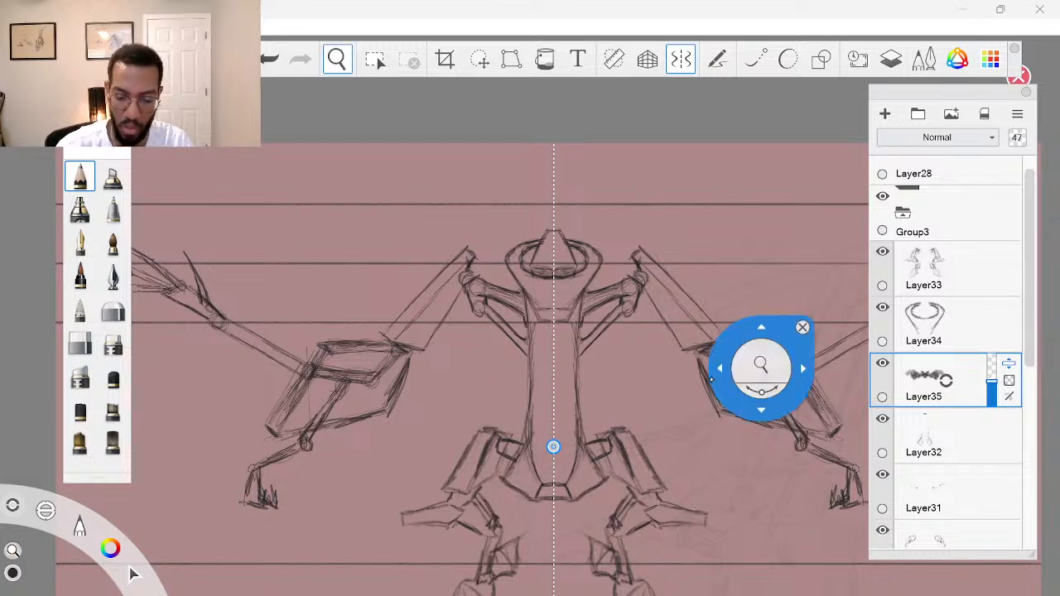
pyautogui.moveTo(755, 369); pyautogui.dragTo(717, 401)
pyautogui.moveTo(723, 475); pyautogui.dragTo(714, 422)
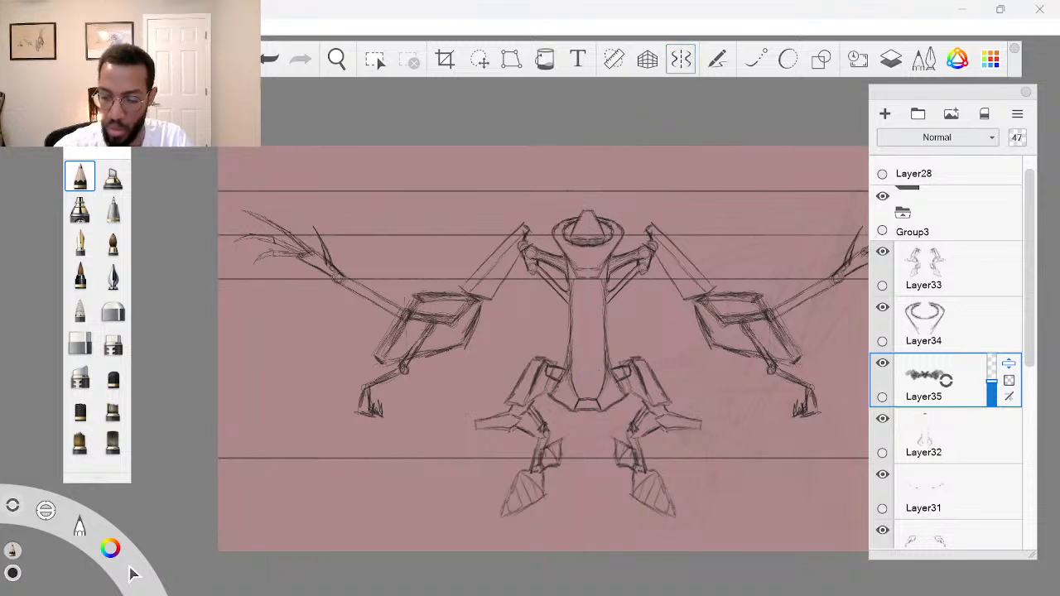
pyautogui.moveTo(1029, 338); pyautogui.dragTo(1029, 326)
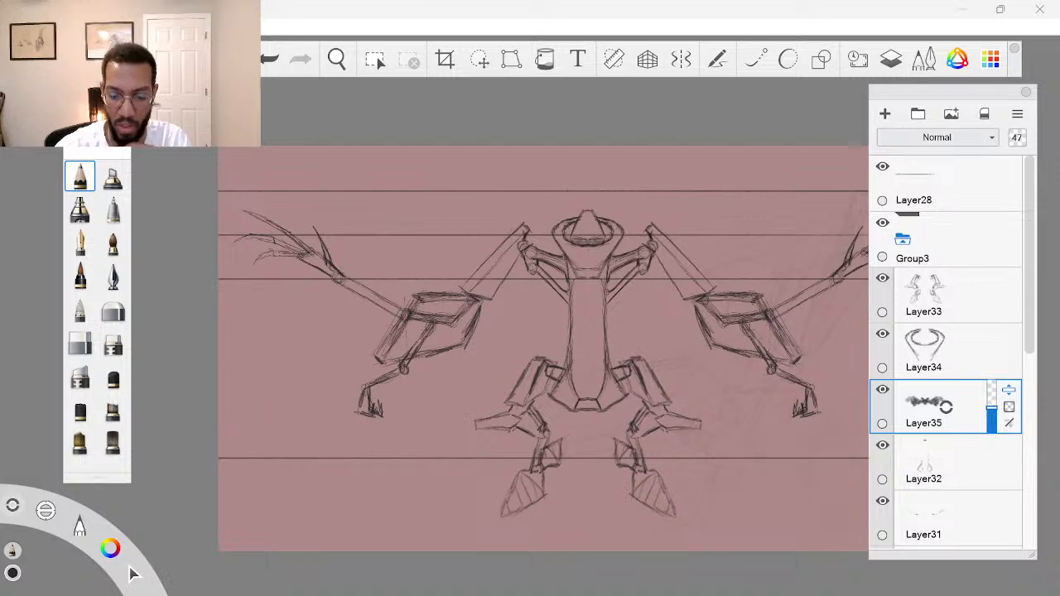
pyautogui.click(902, 239)
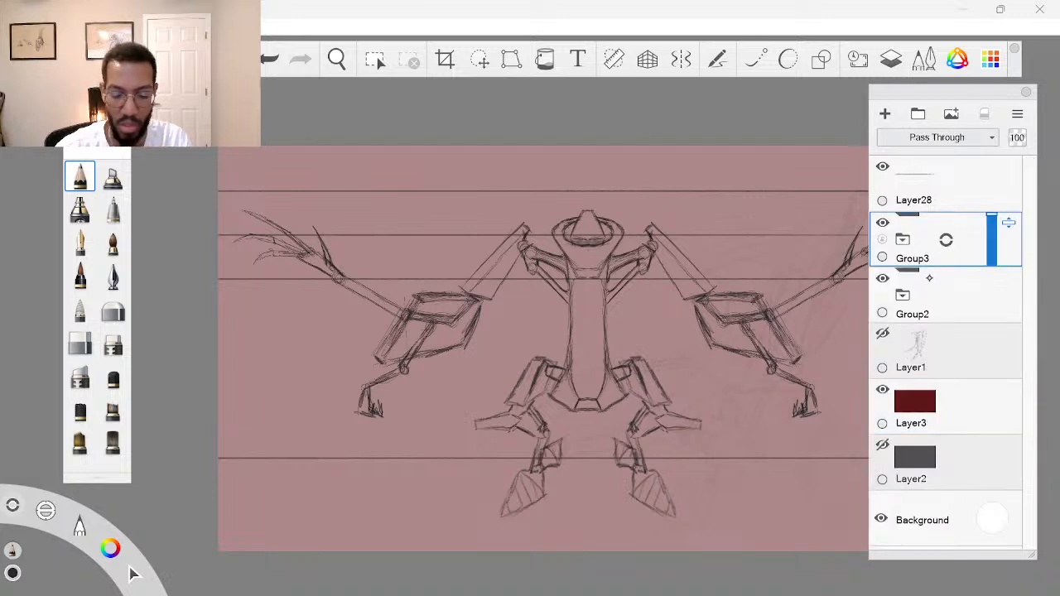
# Toggle Group3's visibility off and on to check what it contains, and view the whole front view sketch
pyautogui.press('space')
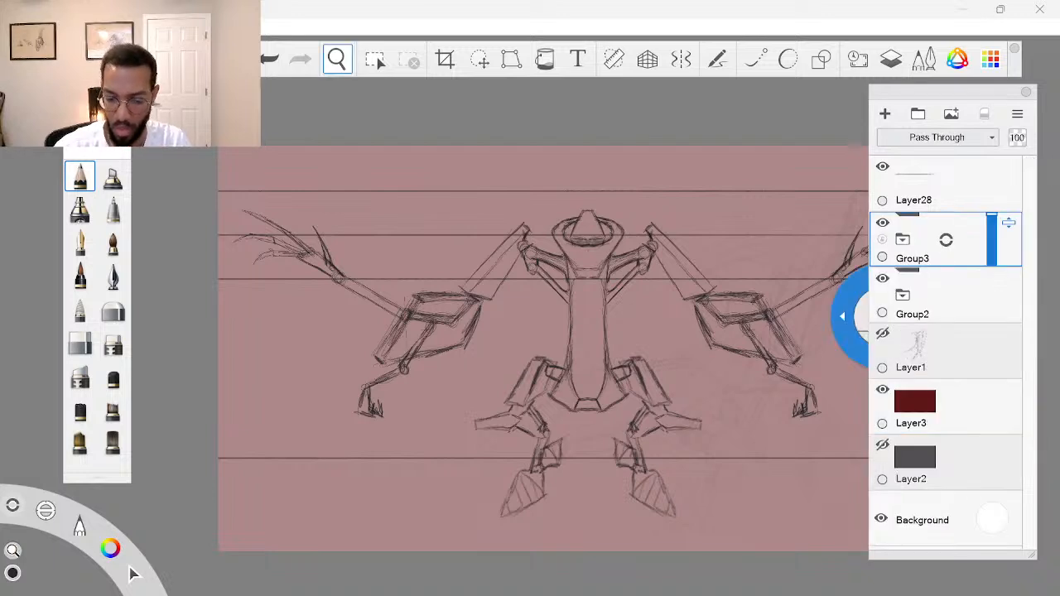
pyautogui.moveTo(738, 380); pyautogui.dragTo(684, 388)
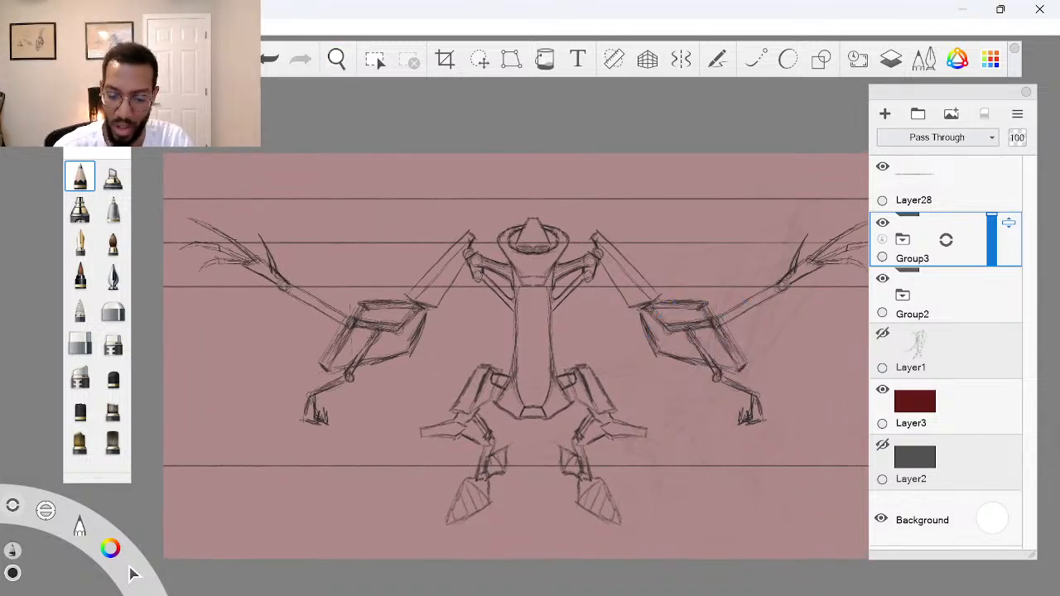
pyautogui.click(884, 223)
pyautogui.click(883, 222)
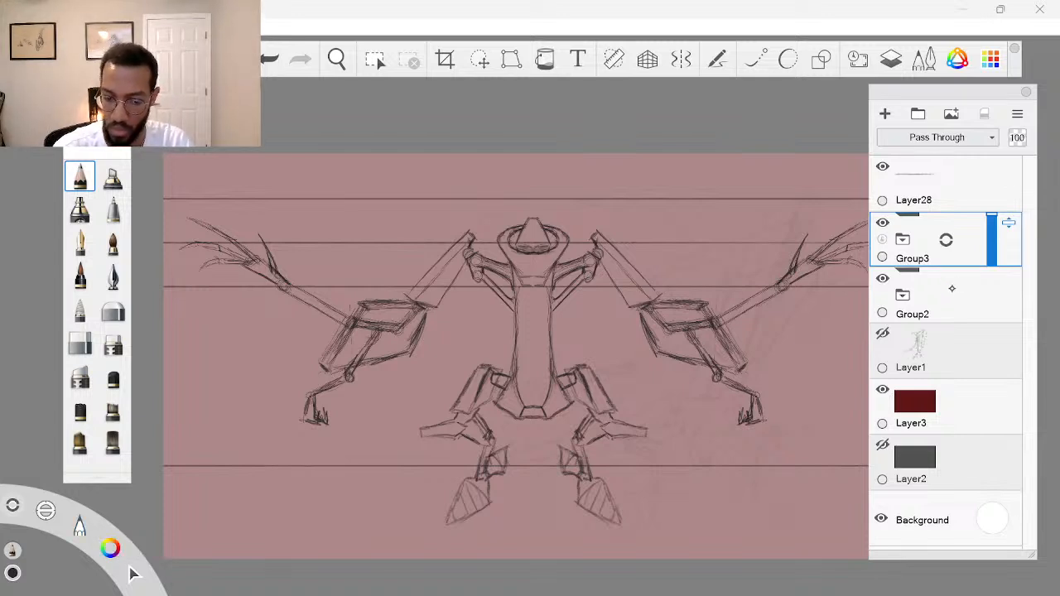
pyautogui.press('space')
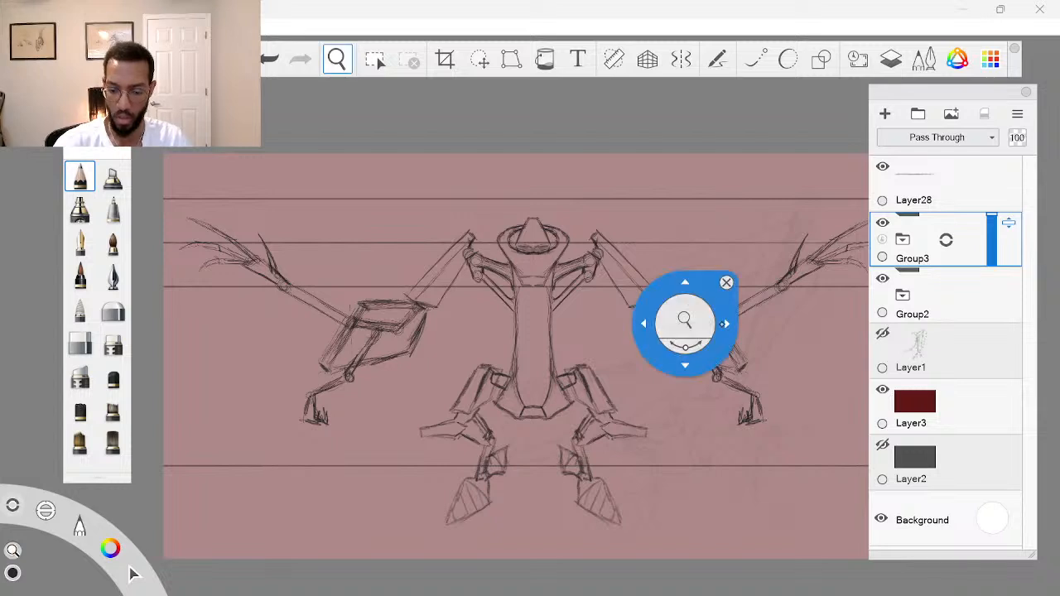
pyautogui.moveTo(686, 319); pyautogui.dragTo(648, 329)
pyautogui.moveTo(689, 430); pyautogui.dragTo(652, 434)
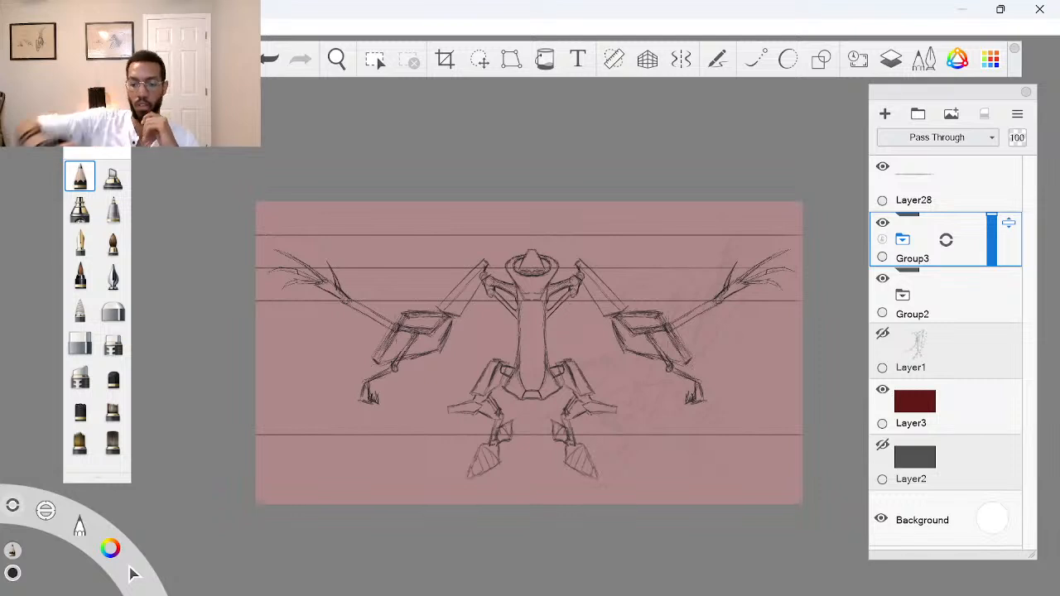
# Hide Group3 and raise Group2's opacity to 100 to bring out the earlier robot sketch
pyautogui.click(882, 222)
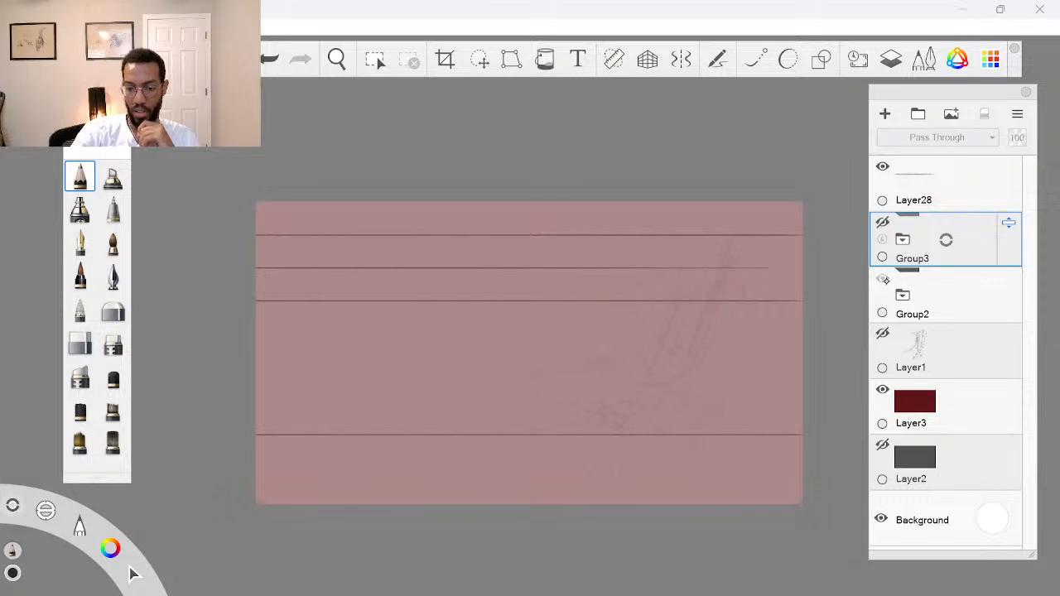
pyautogui.click(927, 302)
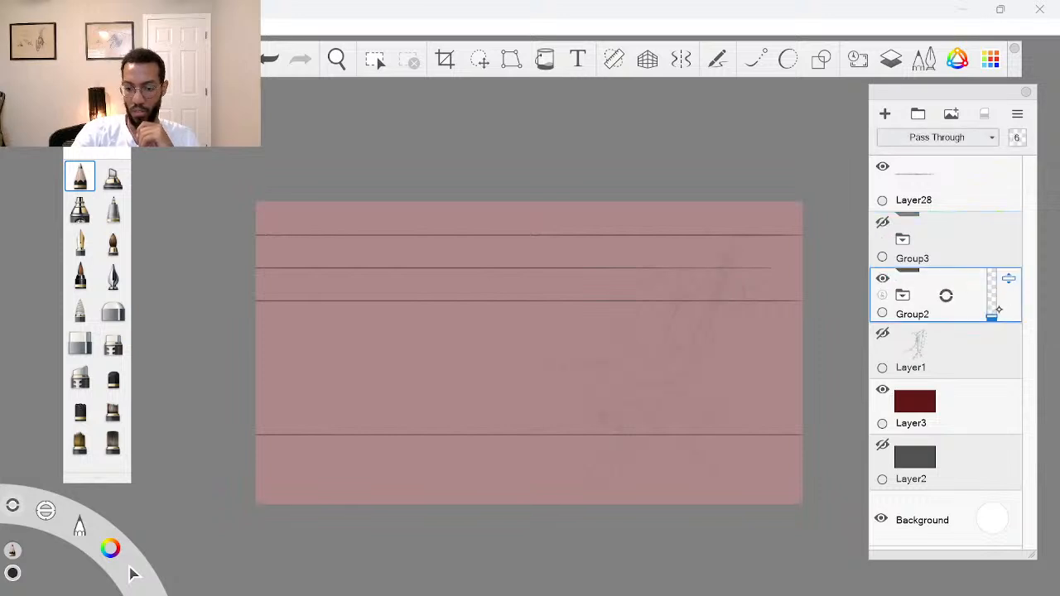
pyautogui.moveTo(992, 319); pyautogui.dragTo(983, 250)
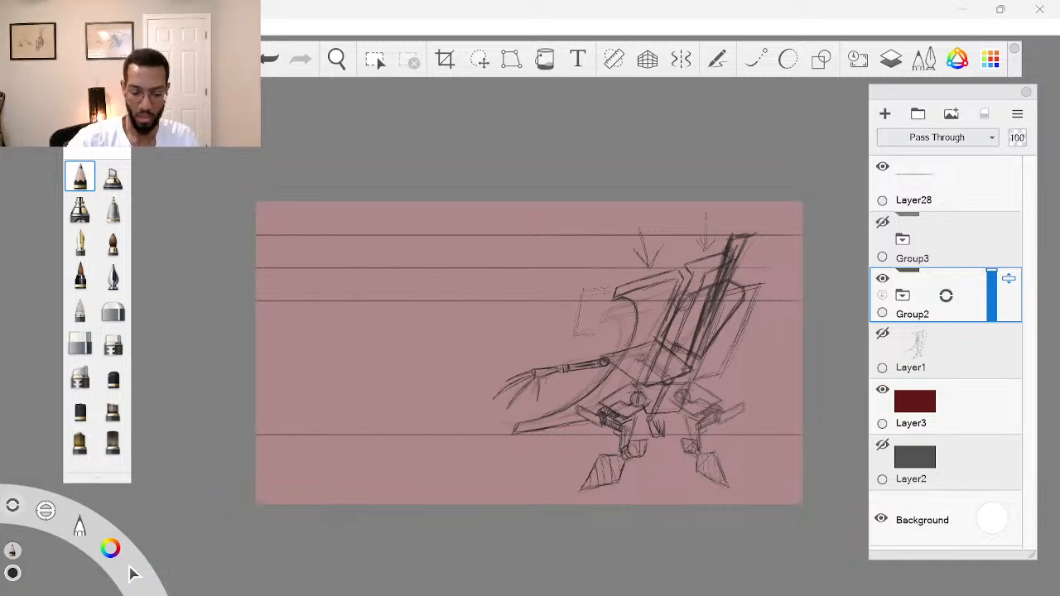
# Switch to the Kenix manuscript in Word and correct "towing" to "towering" in the machine's description
pyautogui.moveTo(315, 593)
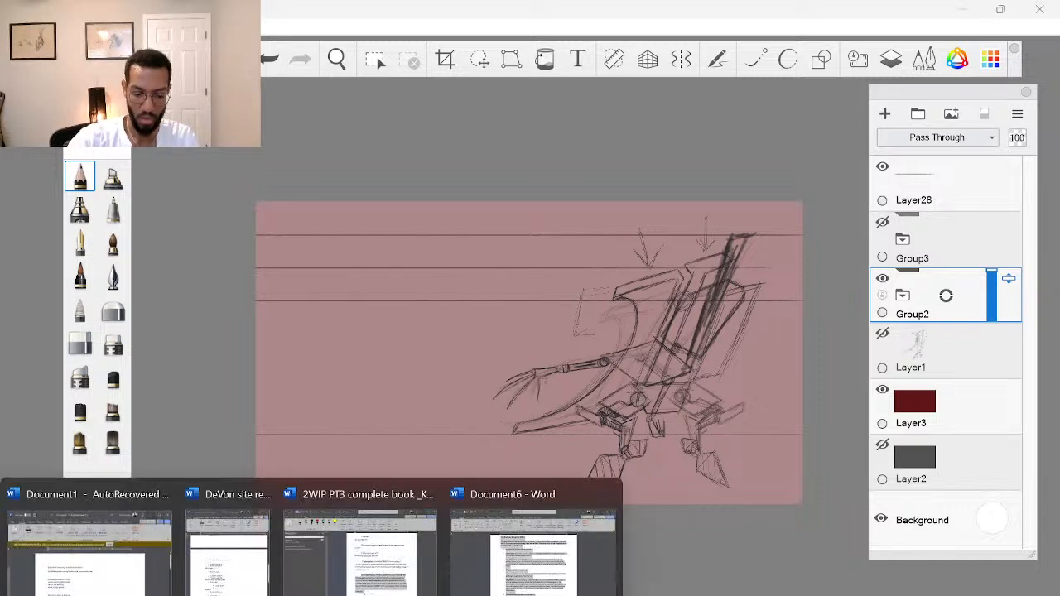
pyautogui.click(356, 543)
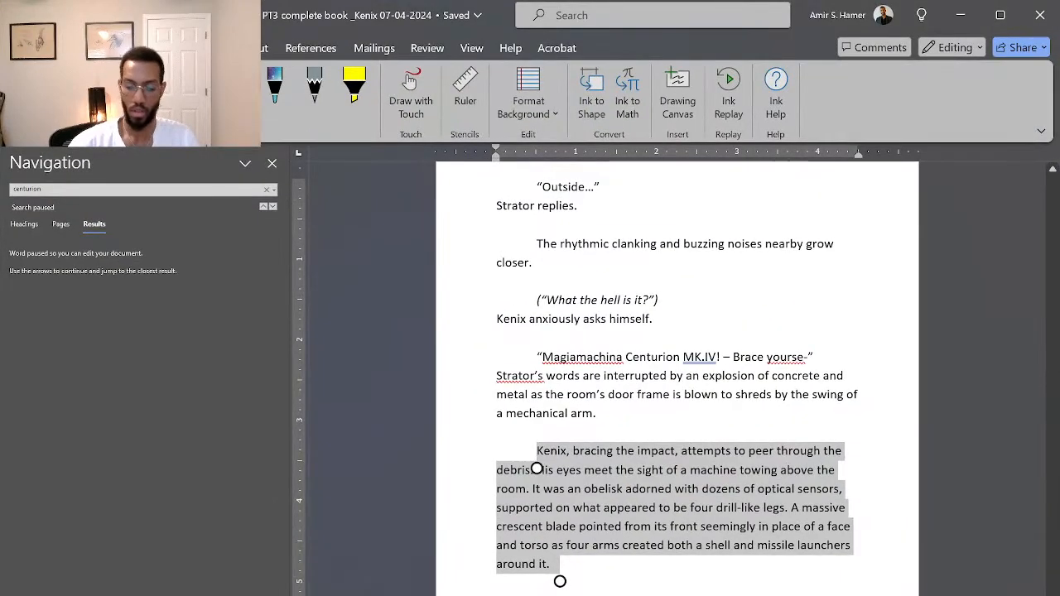
pyautogui.click(741, 509)
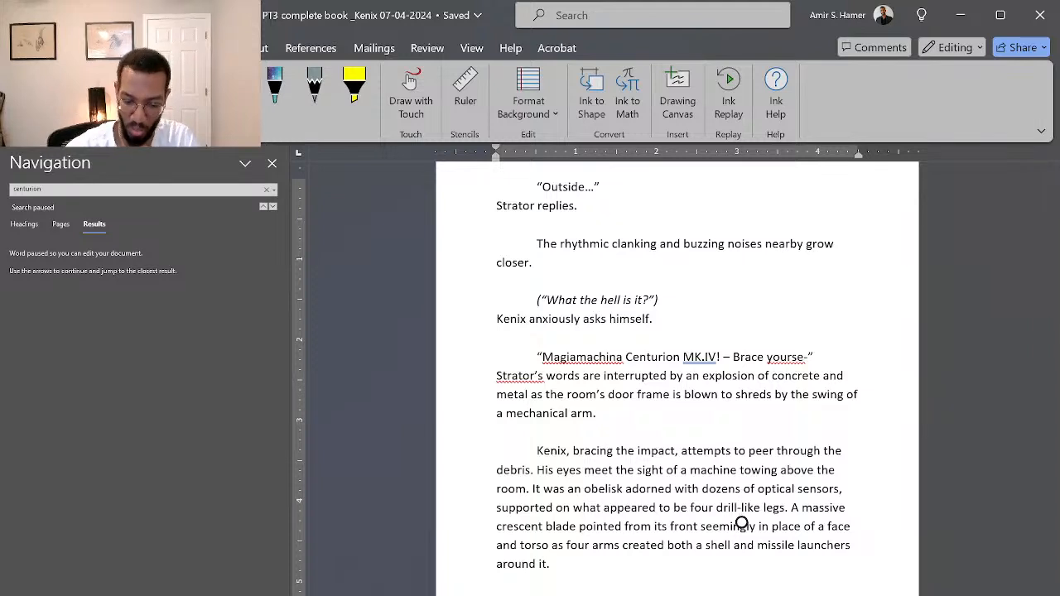
pyautogui.click(739, 470)
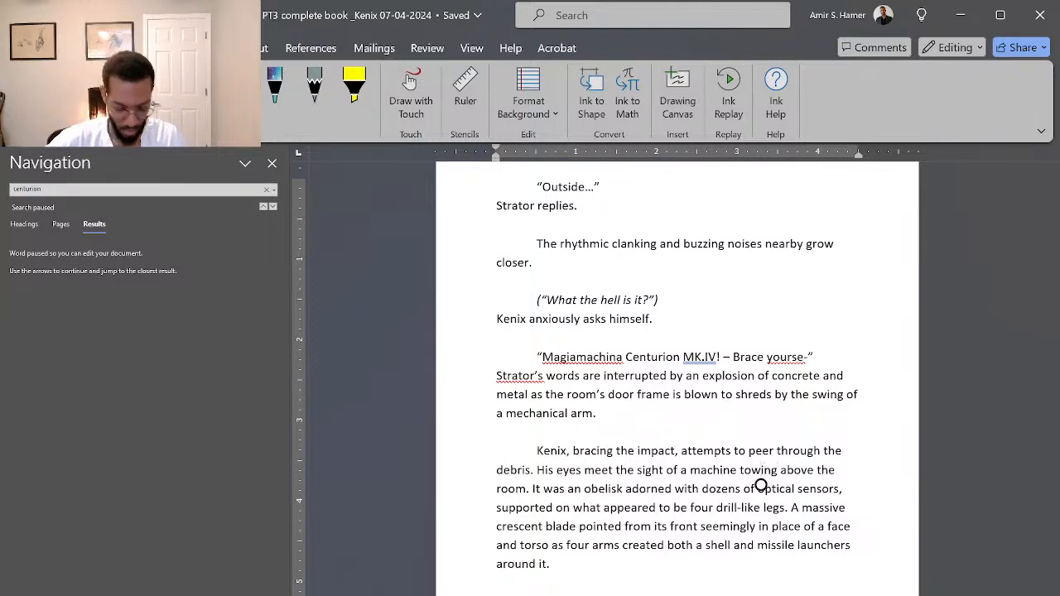
pyautogui.write('er')
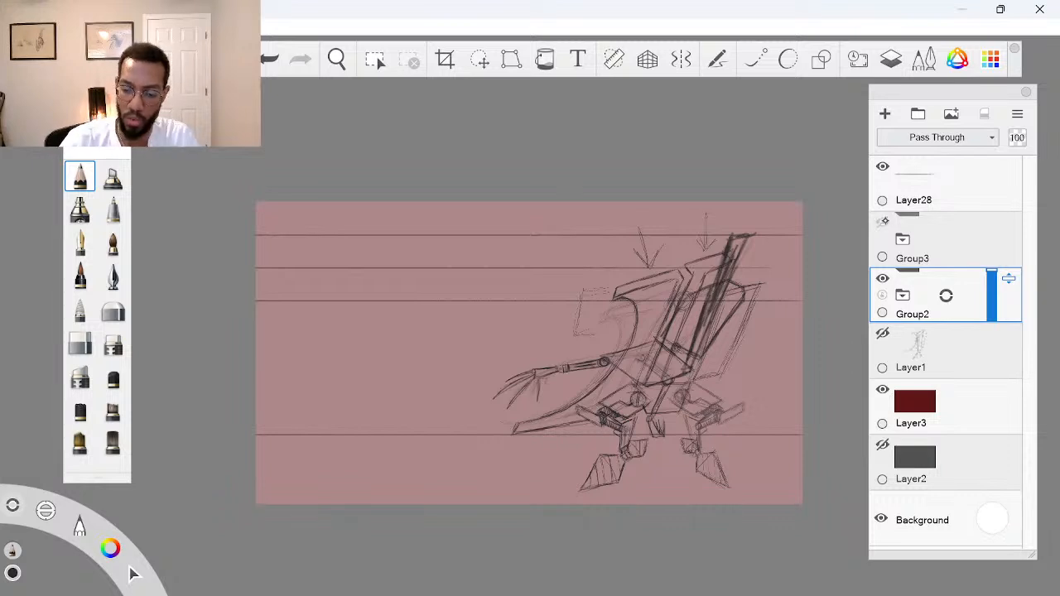
# Hide Group2 and show Group3's front view again, keeping the pencil as the active tool
pyautogui.click(883, 278)
pyautogui.click(883, 222)
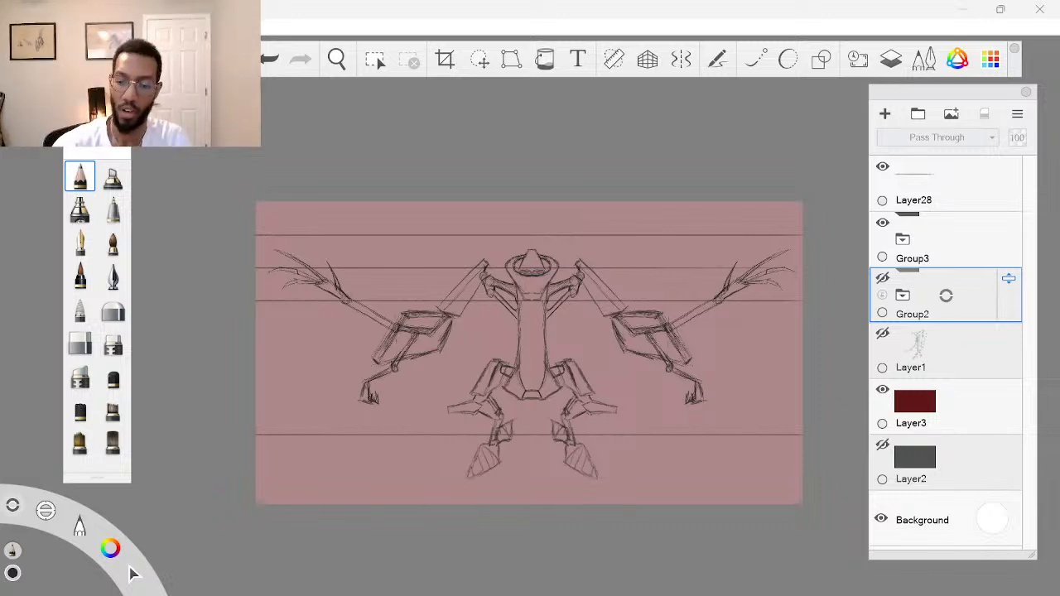
pyautogui.click(133, 573)
pyautogui.click(105, 543)
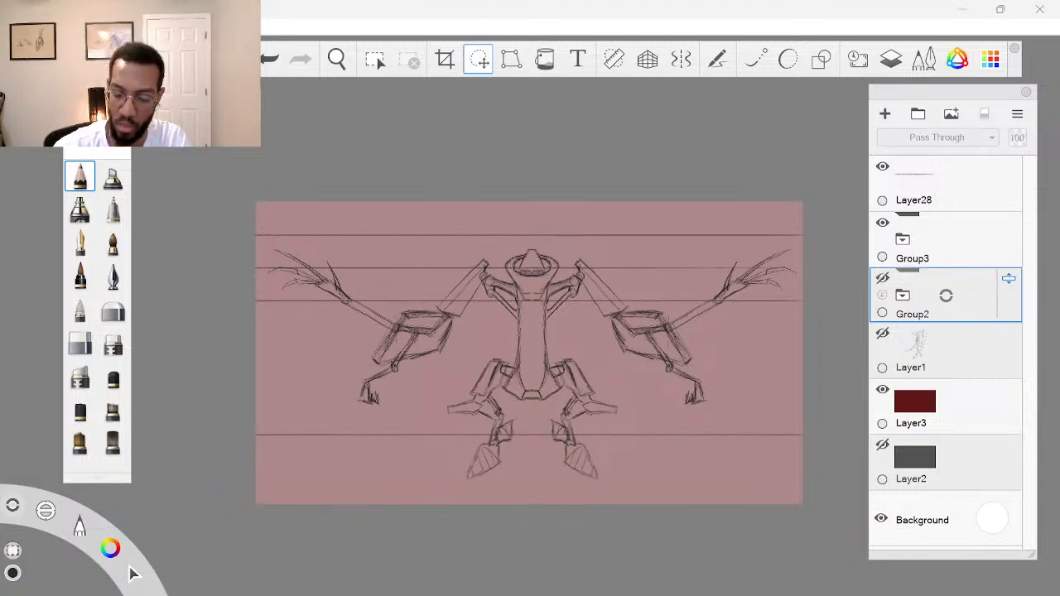
pyautogui.click(81, 177)
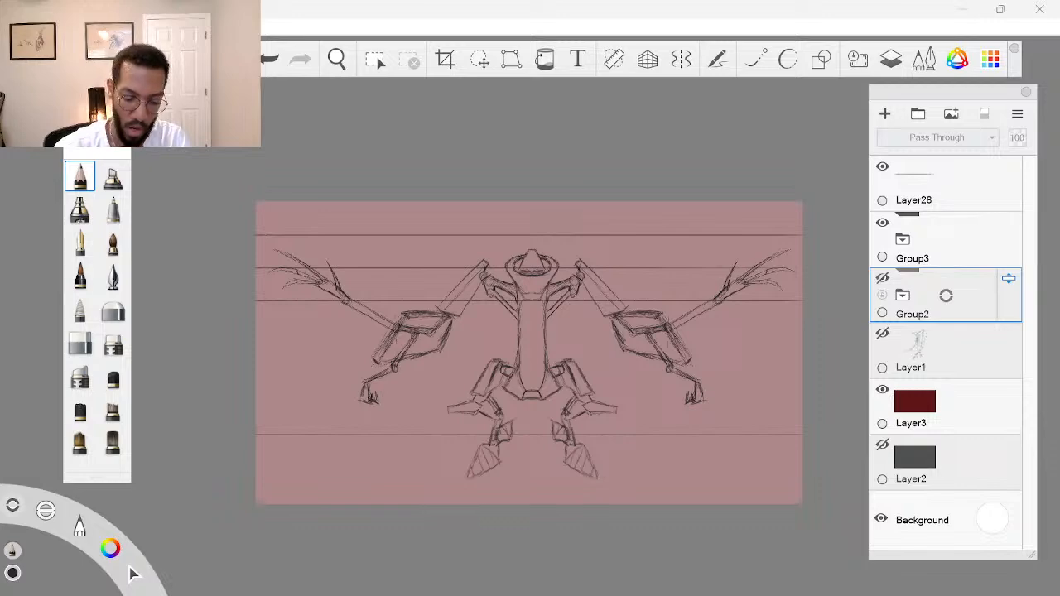
# Switch to the Kenix manuscript in Word and examine the machine's description and the illustrated cover page
pyautogui.moveTo(135, 595)
pyautogui.click(360, 547)
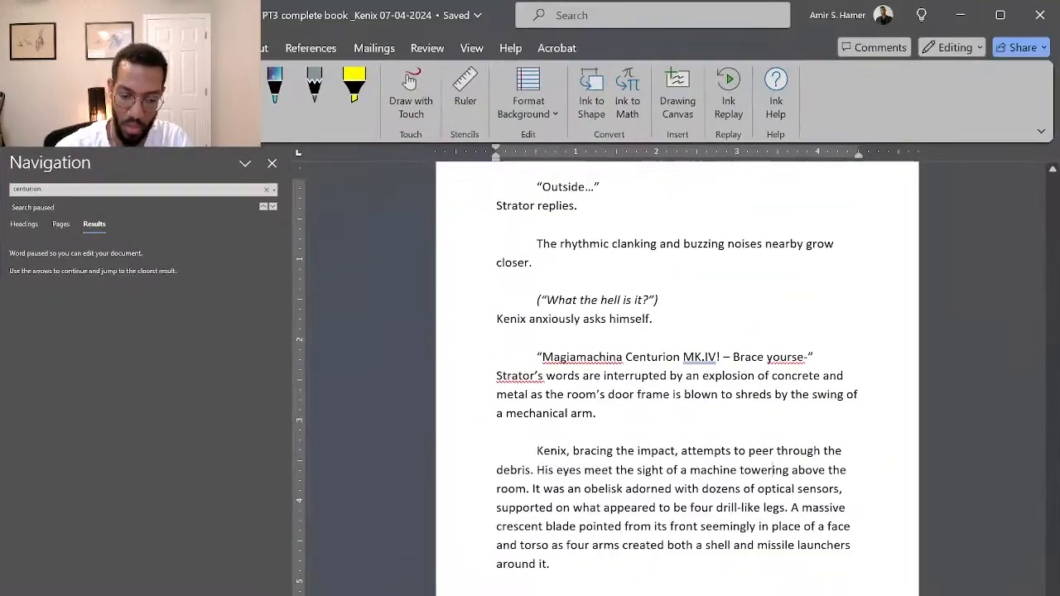
pyautogui.scroll(-1, 771, 469)
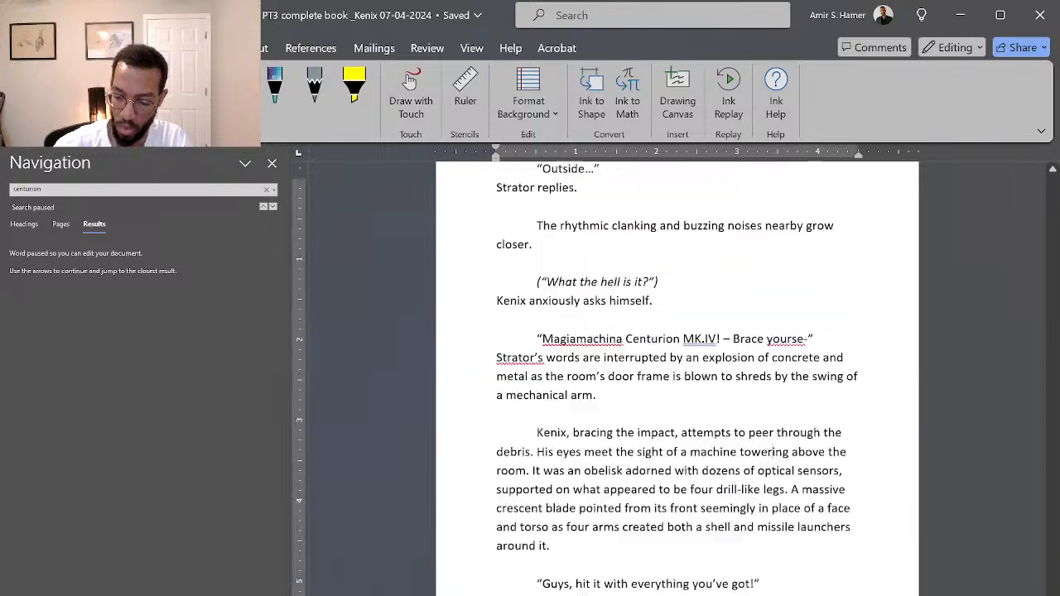
pyautogui.scroll(4, 771, 469)
pyautogui.scroll(4, 771, 470)
pyautogui.moveTo(1053, 595); pyautogui.dragTo(1052, 181)
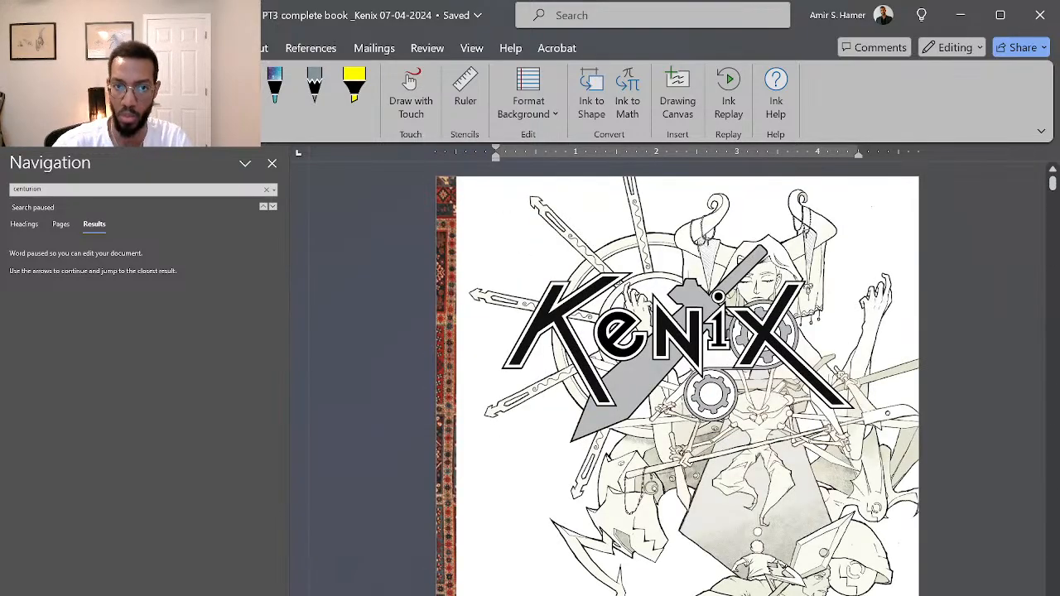
pyautogui.scroll(-3, 678, 377)
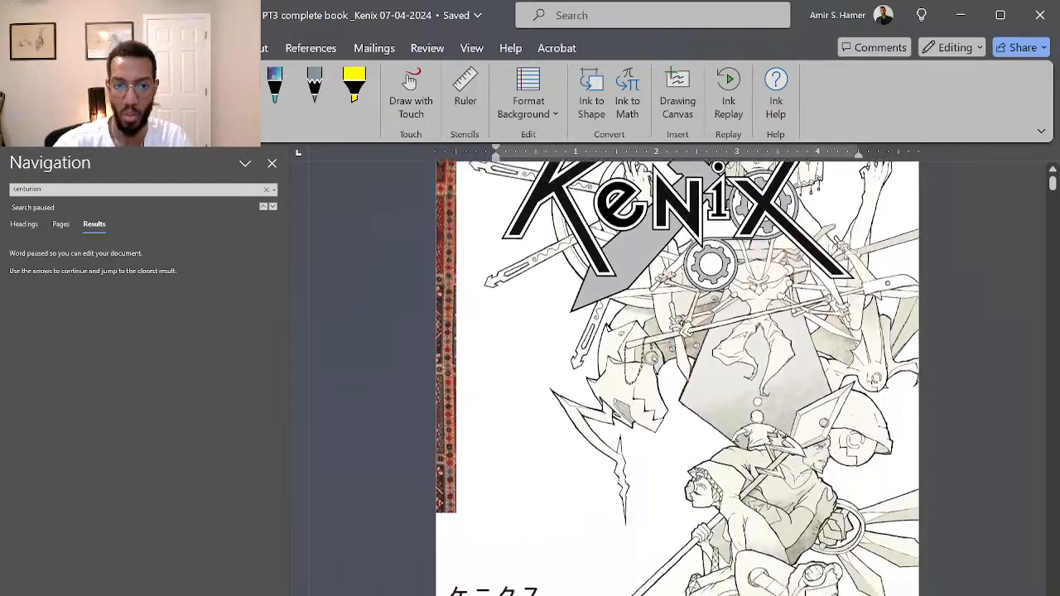
pyautogui.scroll(-6, 677, 378)
pyautogui.scroll(4, 677, 377)
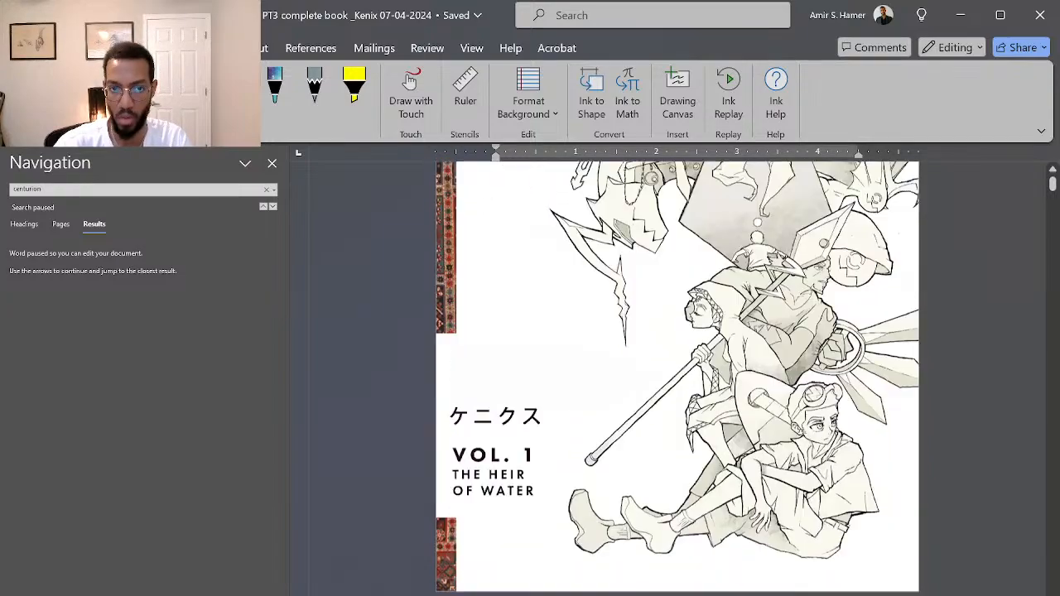
pyautogui.scroll(7, 678, 377)
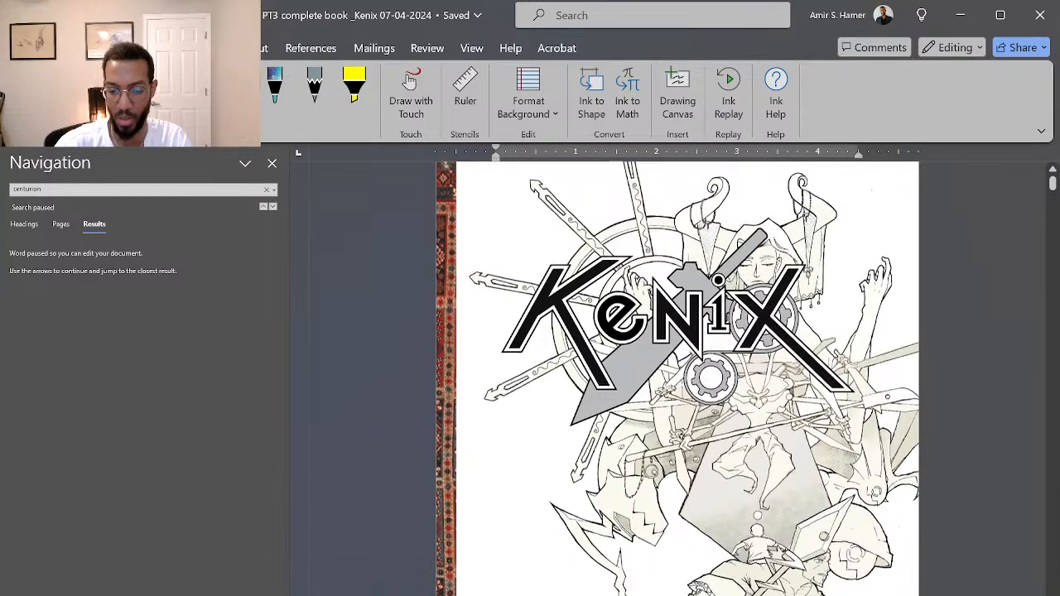
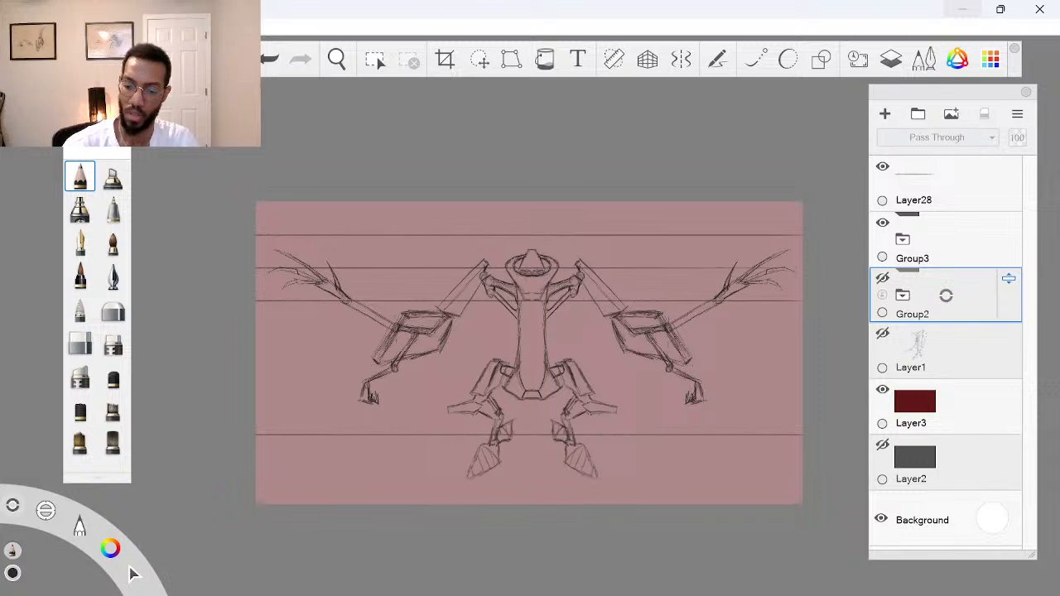
# Make Group3 the active group and hide the horizontal guide lines on Layer28
pyautogui.click(928, 239)
pyautogui.click(882, 222)
pyautogui.click(882, 223)
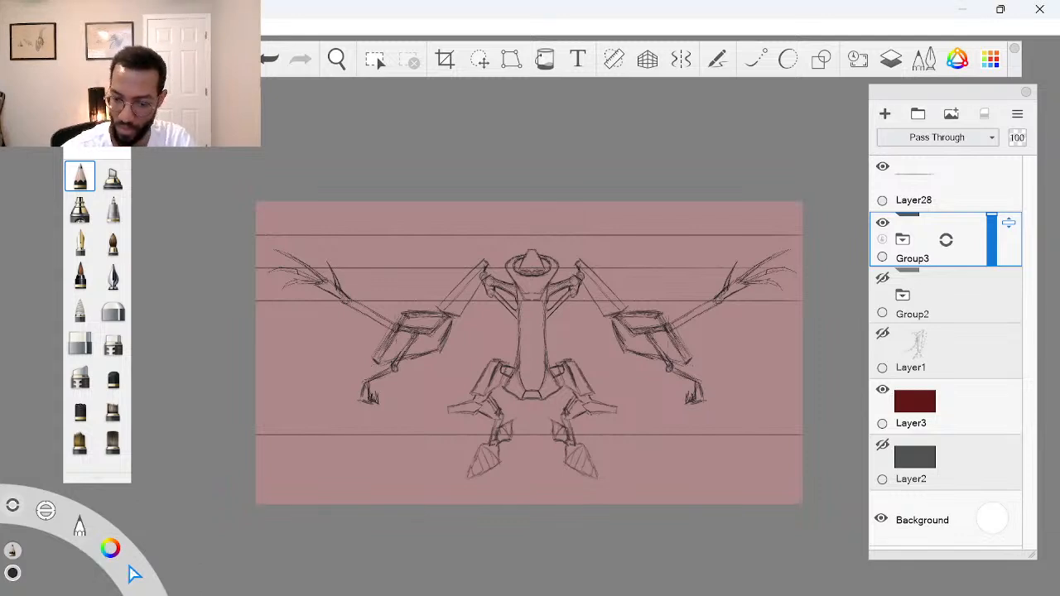
pyautogui.click(882, 165)
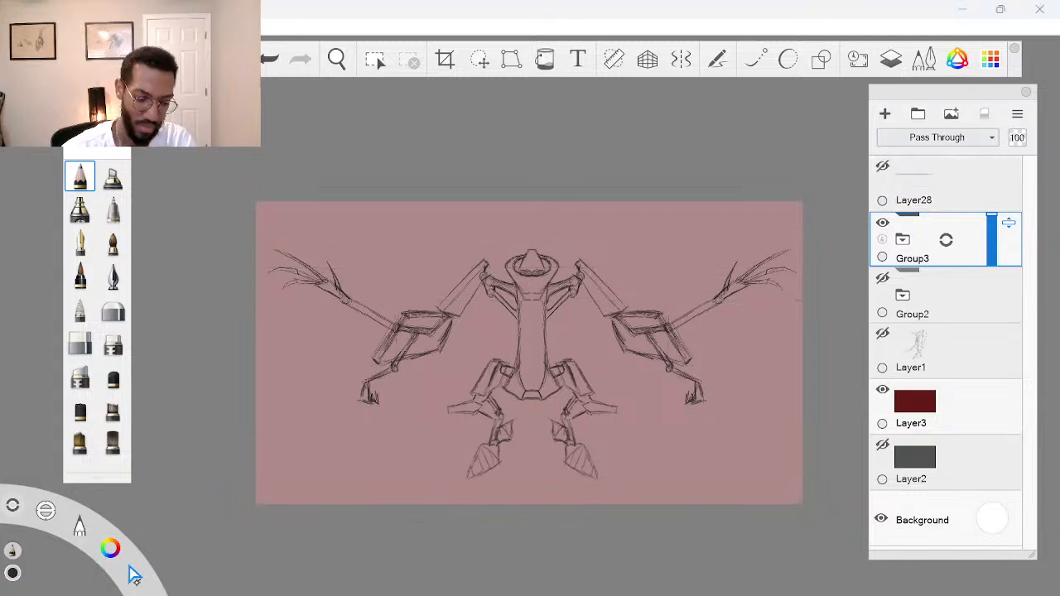
# Scale down the whole front view in Group3 and move it toward the upper-left part of the canvas
pyautogui.moveTo(134, 574); pyautogui.dragTo(132, 573)
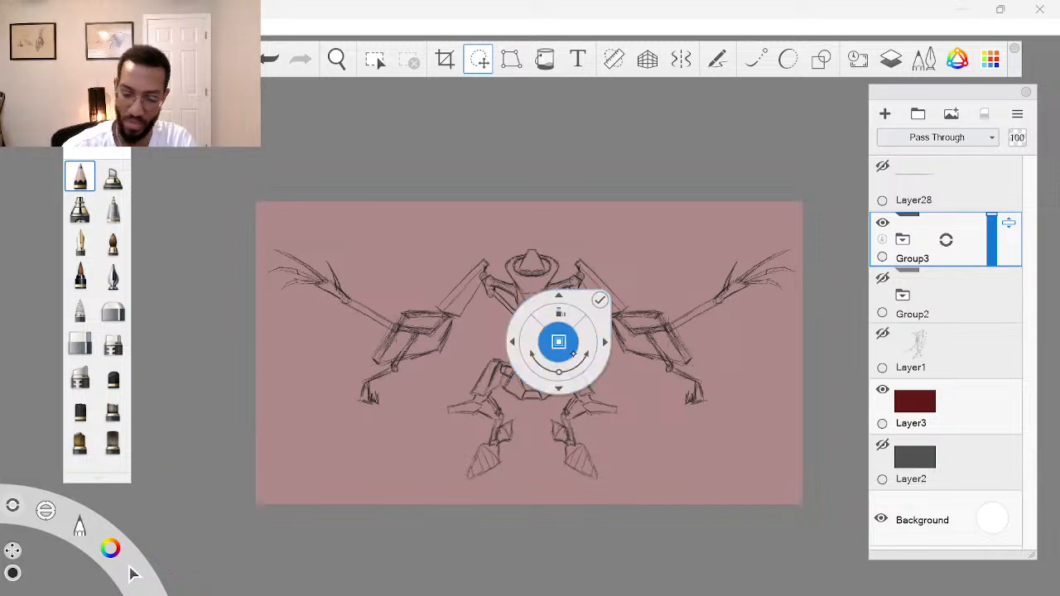
pyautogui.moveTo(548, 348); pyautogui.dragTo(530, 363)
pyautogui.moveTo(637, 449)
pyautogui.mouseDown()
pyautogui.moveTo(579, 419)
pyautogui.moveTo(567, 396)
pyautogui.mouseUp()
pyautogui.click(570, 320)
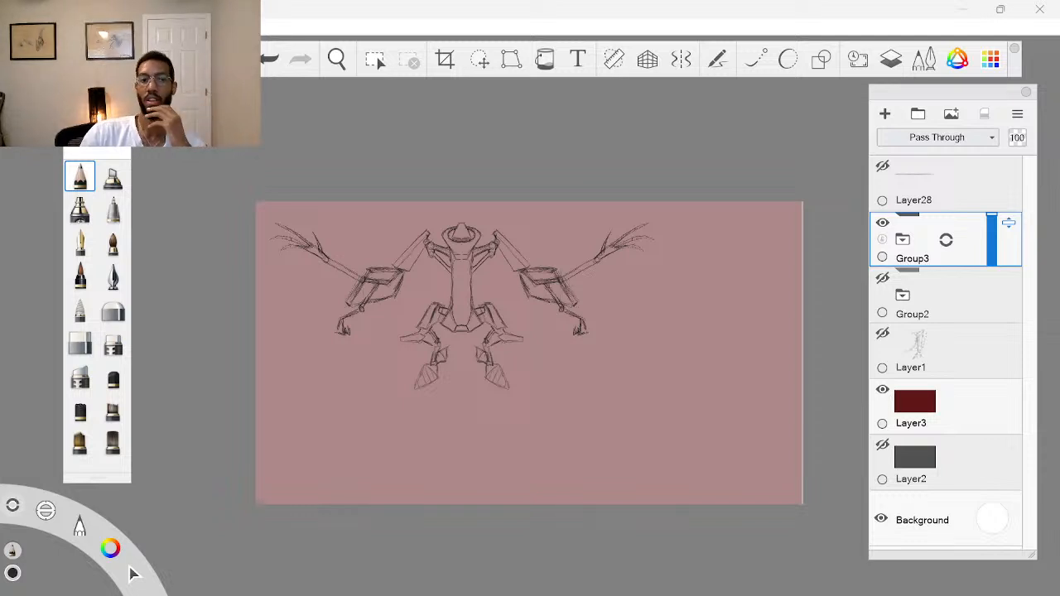
# Select the dark red Layer3 and adjust its placement over the canvas with the Move/Rotate/Scale Layer tool
pyautogui.click(946, 407)
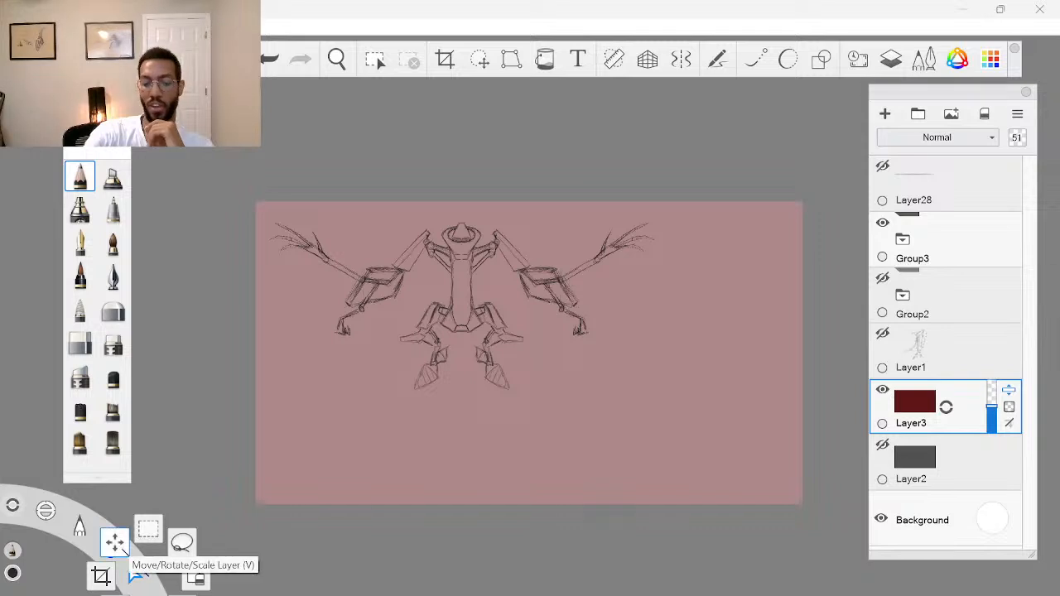
pyautogui.click(133, 573)
pyautogui.moveTo(486, 371); pyautogui.dragTo(532, 367)
pyautogui.click(574, 327)
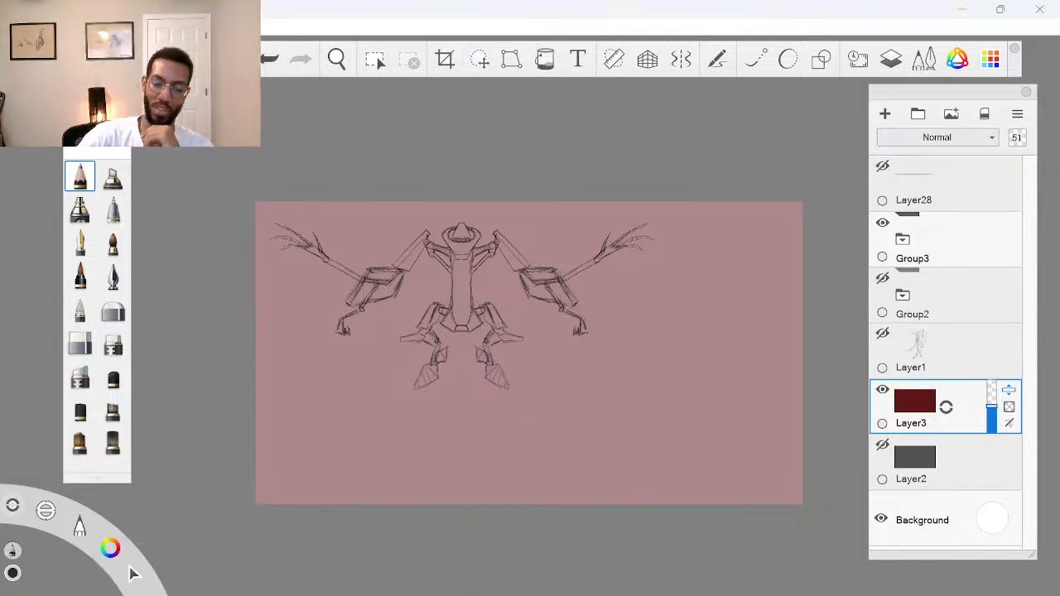